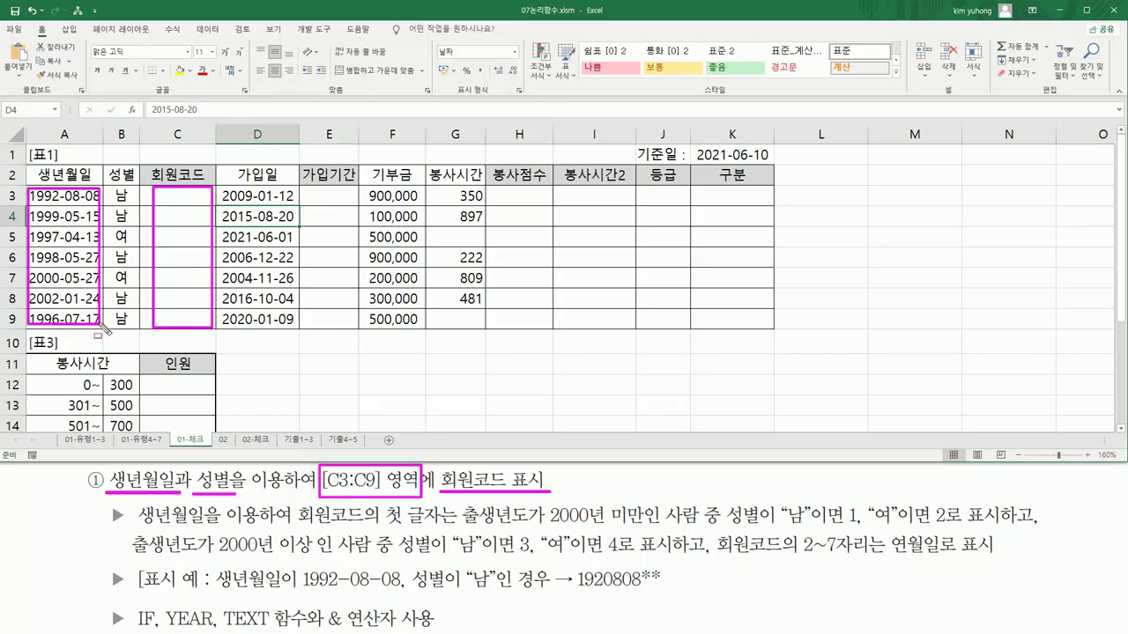
# - Read the member-code rules for C3:C9, covering the first digit by birth year and gender and the date-based characters 2–7
pyautogui.moveTo(111, 188); pyautogui.dragTo(130, 328)
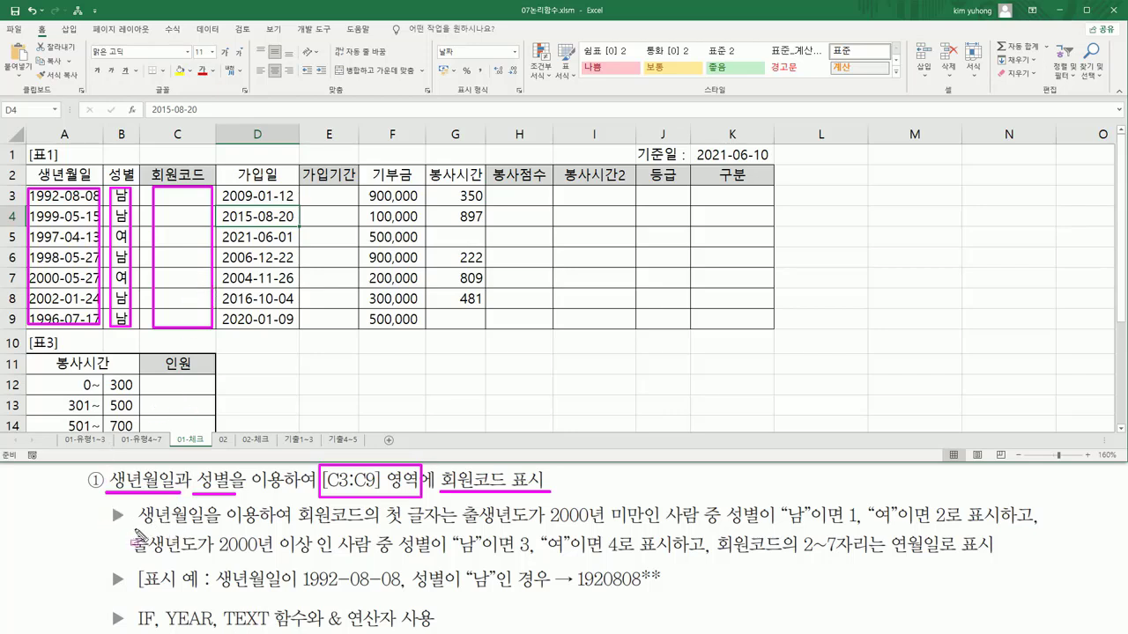
pyautogui.moveTo(137, 532)
pyautogui.mouseDown()
pyautogui.moveTo(445, 520)
pyautogui.moveTo(450, 534)
pyautogui.moveTo(618, 531)
pyautogui.mouseUp()
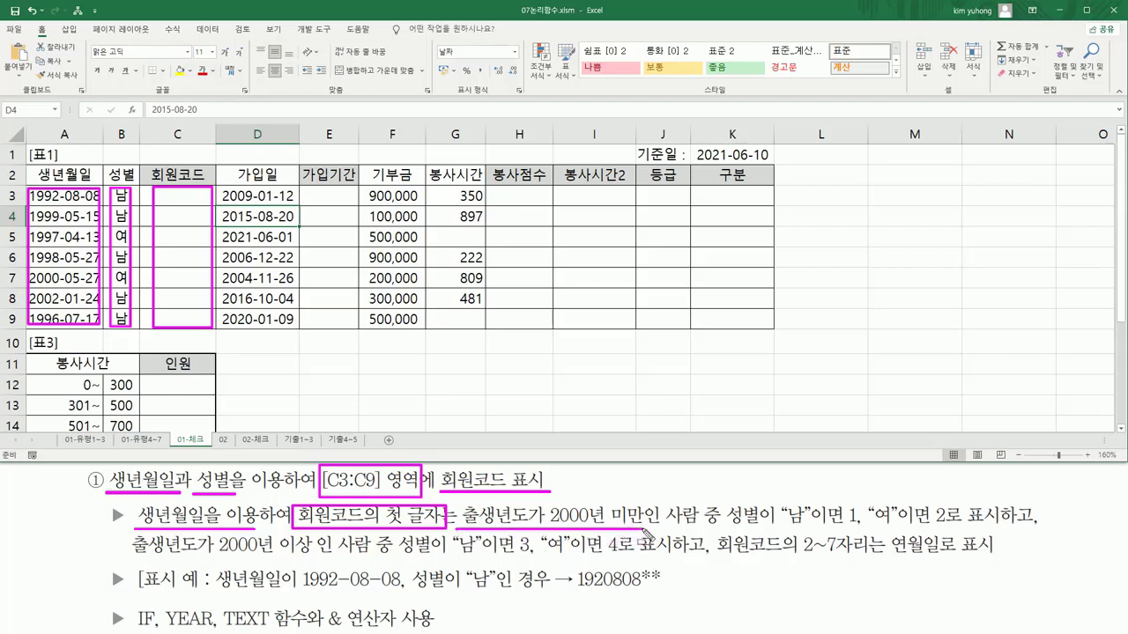
pyautogui.moveTo(542, 510); pyautogui.dragTo(640, 525)
pyautogui.moveTo(723, 526); pyautogui.dragTo(944, 535)
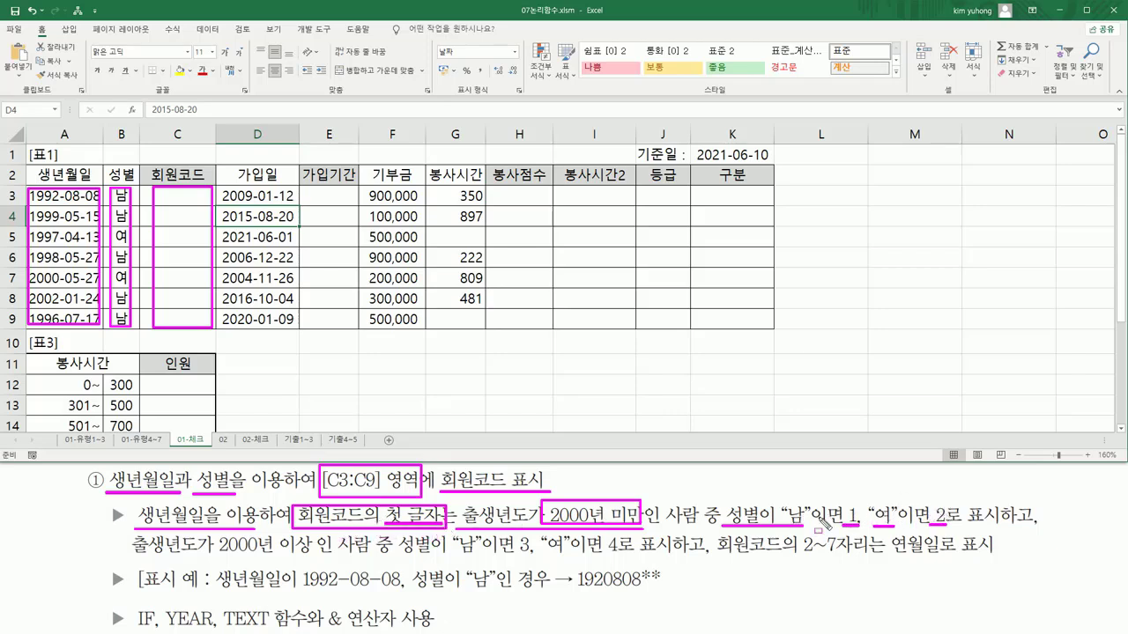
pyautogui.moveTo(842, 523); pyautogui.dragTo(860, 523)
pyautogui.moveTo(119, 552); pyautogui.dragTo(318, 553)
pyautogui.moveTo(215, 553)
pyautogui.mouseDown()
pyautogui.moveTo(217, 533)
pyautogui.moveTo(243, 533)
pyautogui.moveTo(319, 554)
pyautogui.mouseUp()
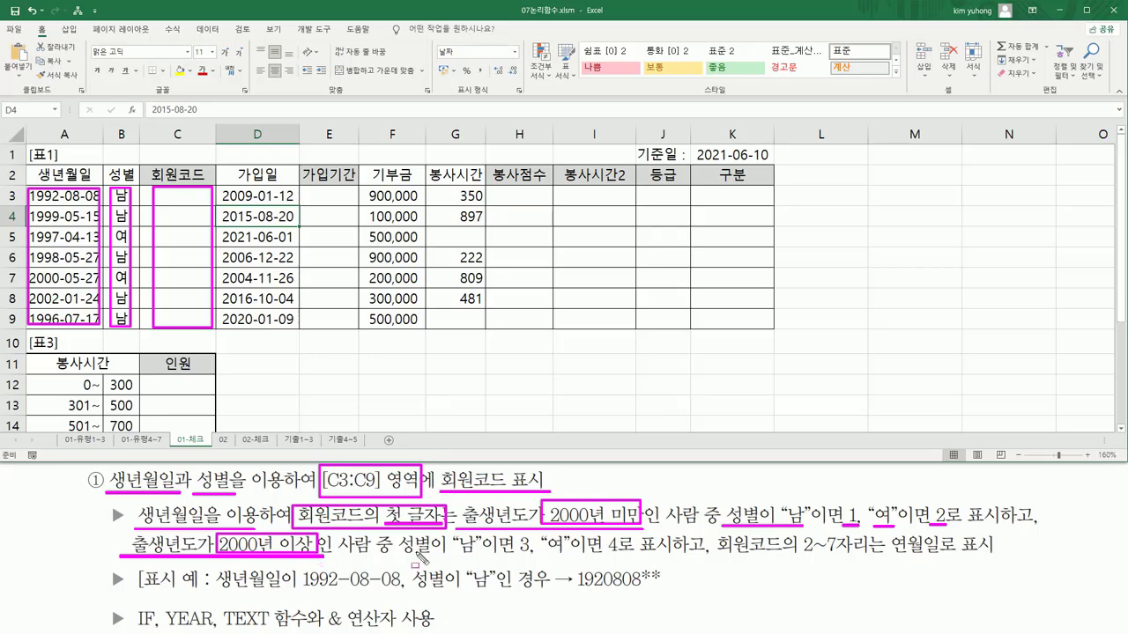
pyautogui.moveTo(397, 558); pyautogui.dragTo(443, 558)
pyautogui.moveTo(449, 556)
pyautogui.mouseDown()
pyautogui.moveTo(526, 556)
pyautogui.moveTo(533, 539)
pyautogui.moveTo(588, 557)
pyautogui.moveTo(624, 546)
pyautogui.moveTo(607, 554)
pyautogui.mouseUp()
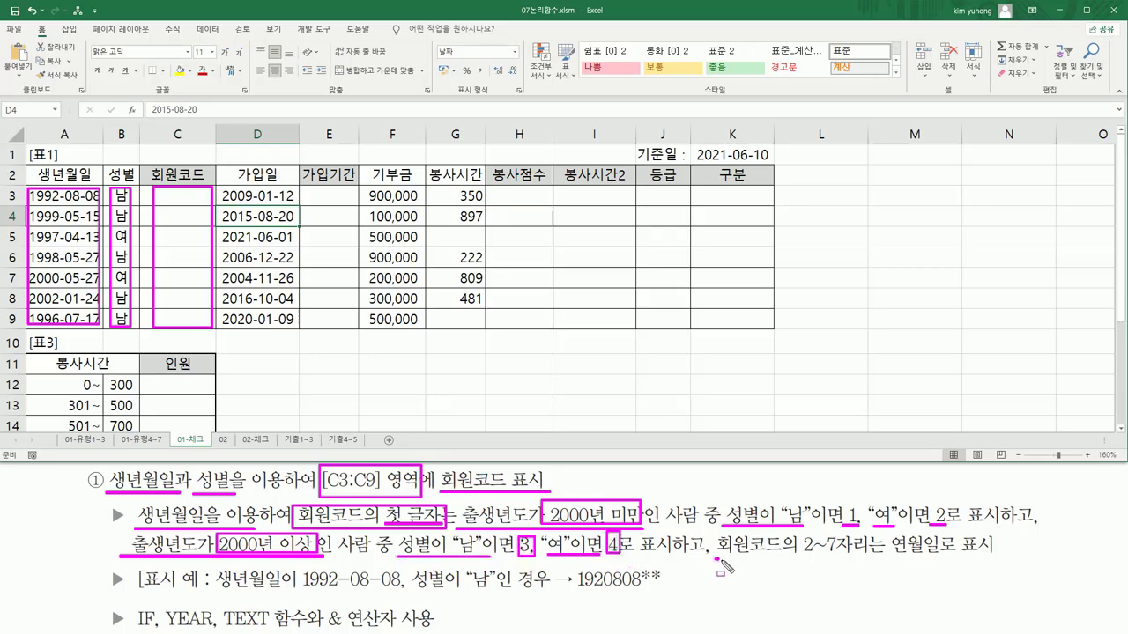
pyautogui.moveTo(715, 558)
pyautogui.mouseDown()
pyautogui.moveTo(1029, 555)
pyautogui.moveTo(1009, 556)
pyautogui.mouseUp()
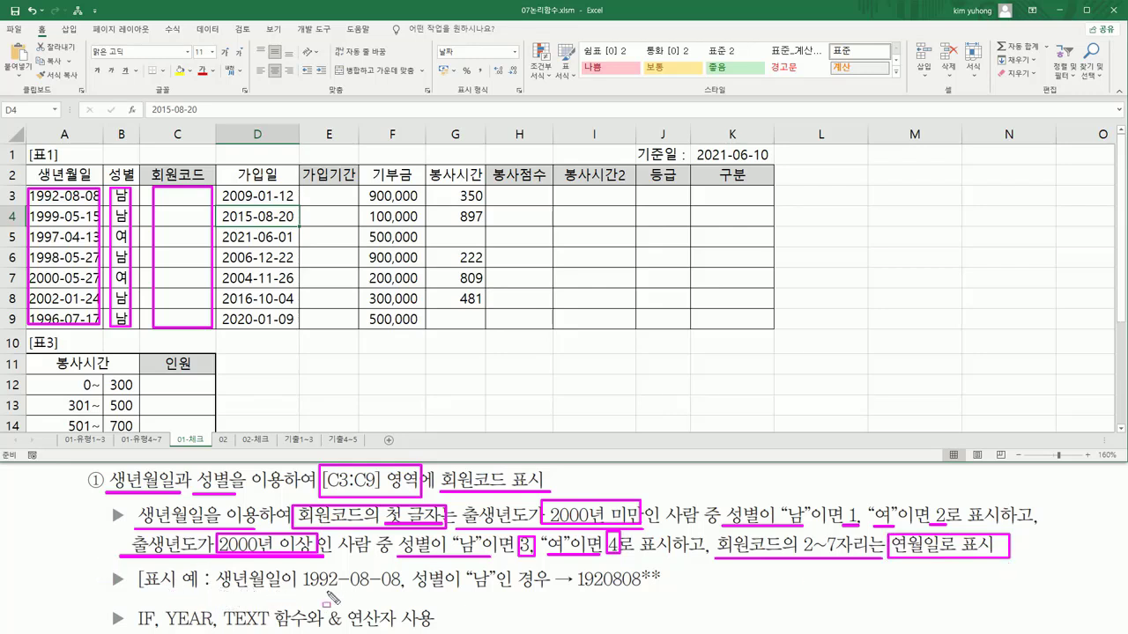
# - Examine the sample member code for a male born 1992-08-08 and compare the gender digits for births before 2000 and from 2000 on
pyautogui.moveTo(302, 600); pyautogui.dragTo(405, 600)
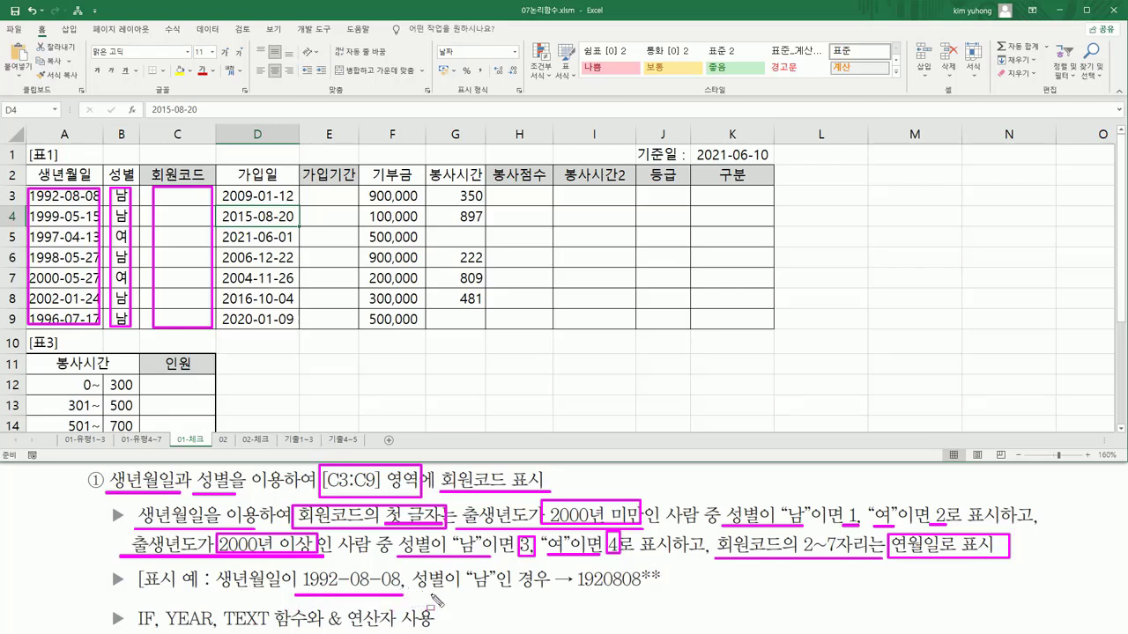
pyautogui.moveTo(414, 596)
pyautogui.mouseDown()
pyautogui.moveTo(500, 595)
pyautogui.moveTo(480, 587)
pyautogui.moveTo(494, 608)
pyautogui.mouseUp()
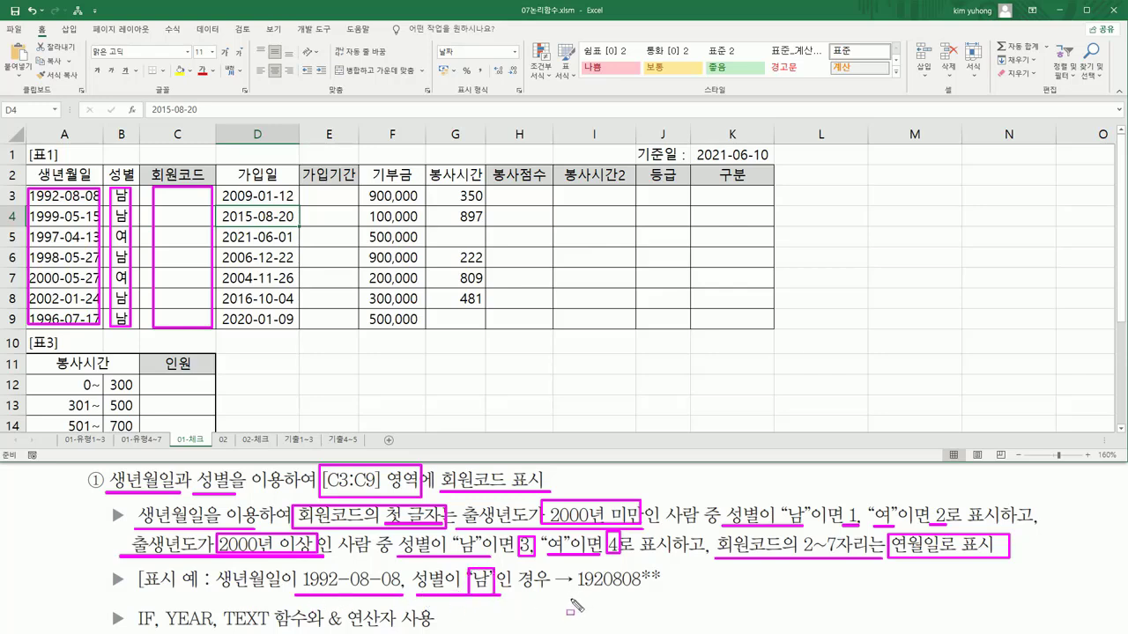
pyautogui.moveTo(571, 600); pyautogui.dragTo(682, 600)
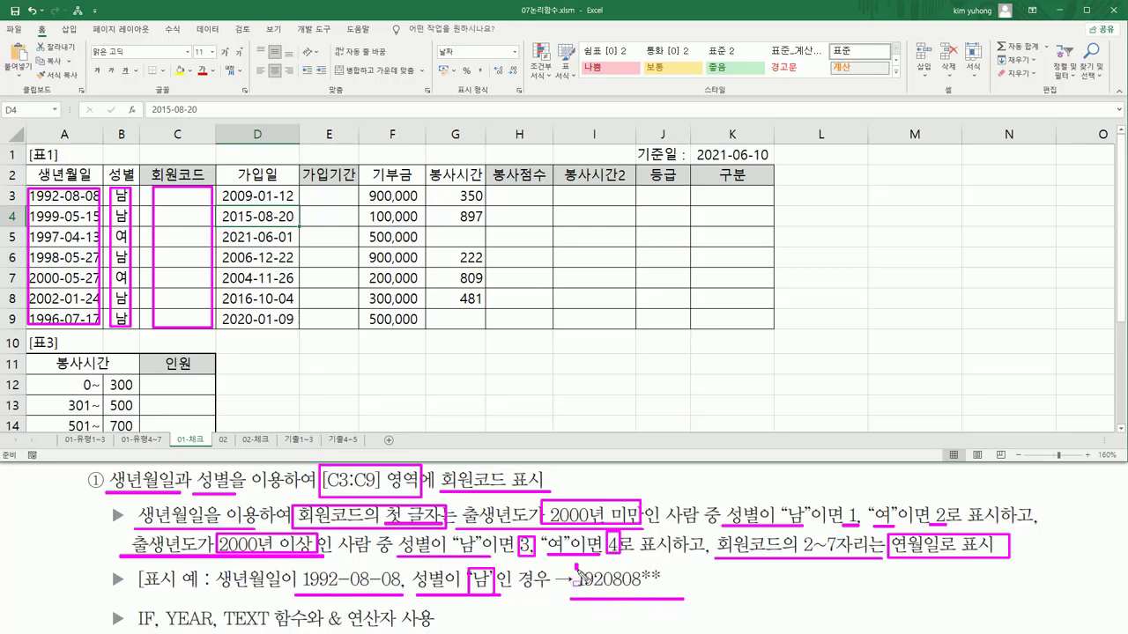
pyautogui.moveTo(575, 564); pyautogui.dragTo(585, 598)
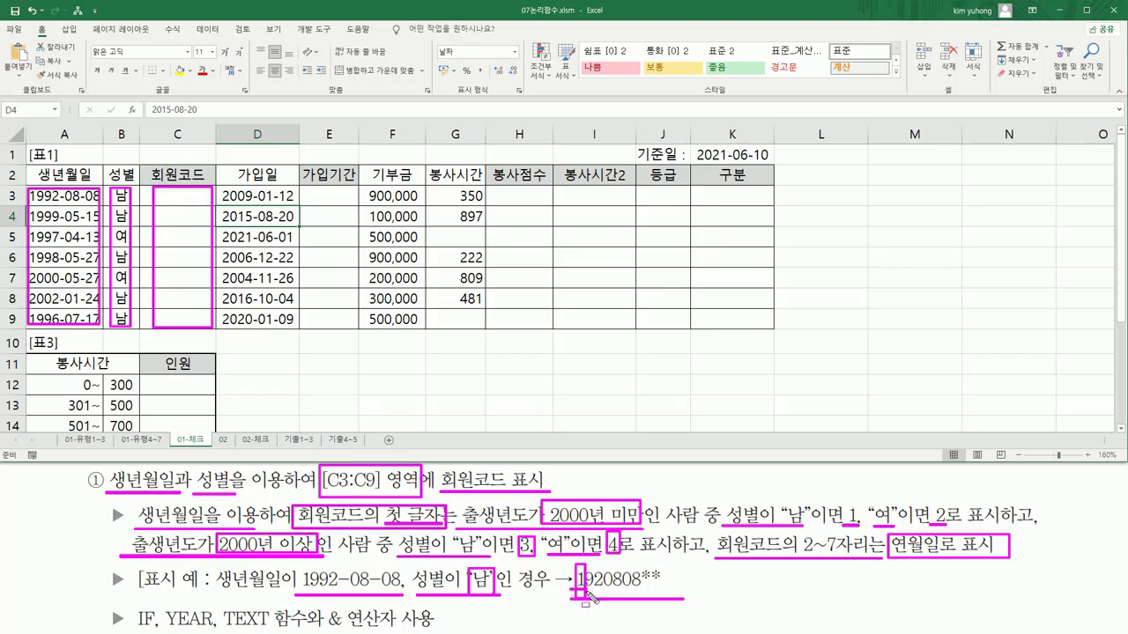
pyautogui.moveTo(585, 592); pyautogui.dragTo(645, 593)
pyautogui.moveTo(324, 574)
pyautogui.mouseDown()
pyautogui.moveTo(387, 568)
pyautogui.moveTo(401, 595)
pyautogui.mouseUp()
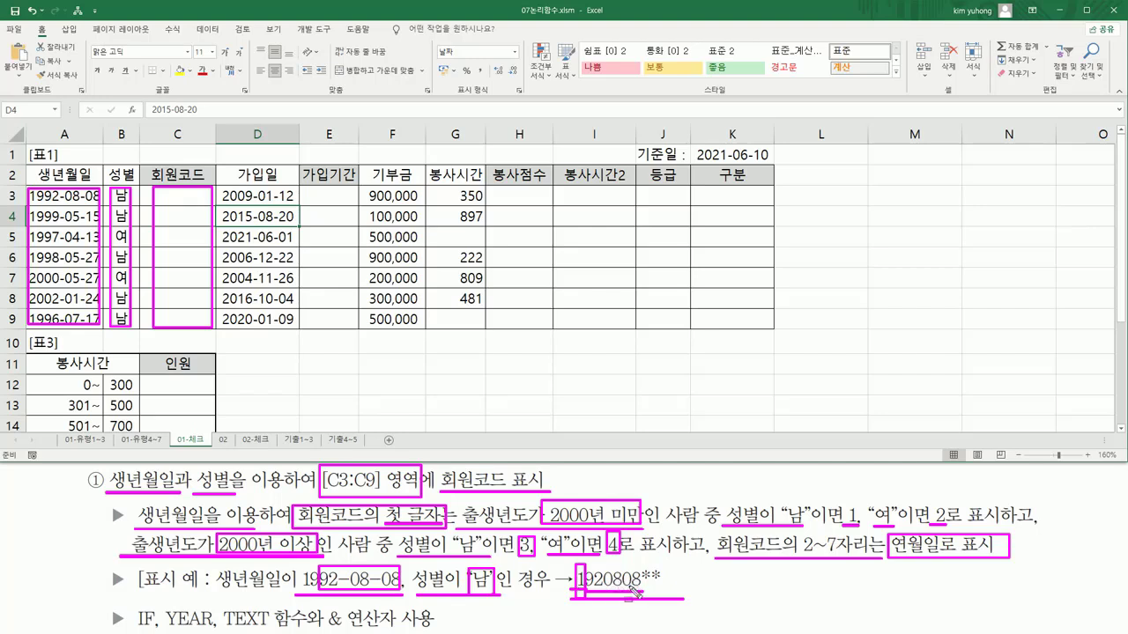
pyautogui.moveTo(645, 567)
pyautogui.mouseDown()
pyautogui.moveTo(666, 564)
pyautogui.moveTo(672, 599)
pyautogui.mouseUp()
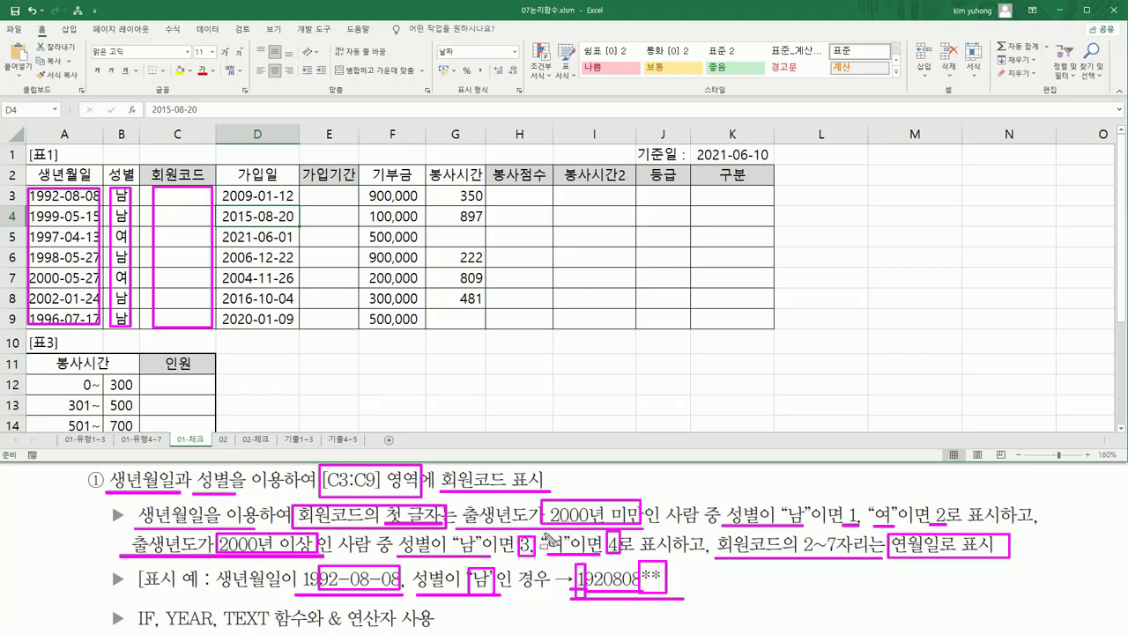
pyautogui.press('Escape')
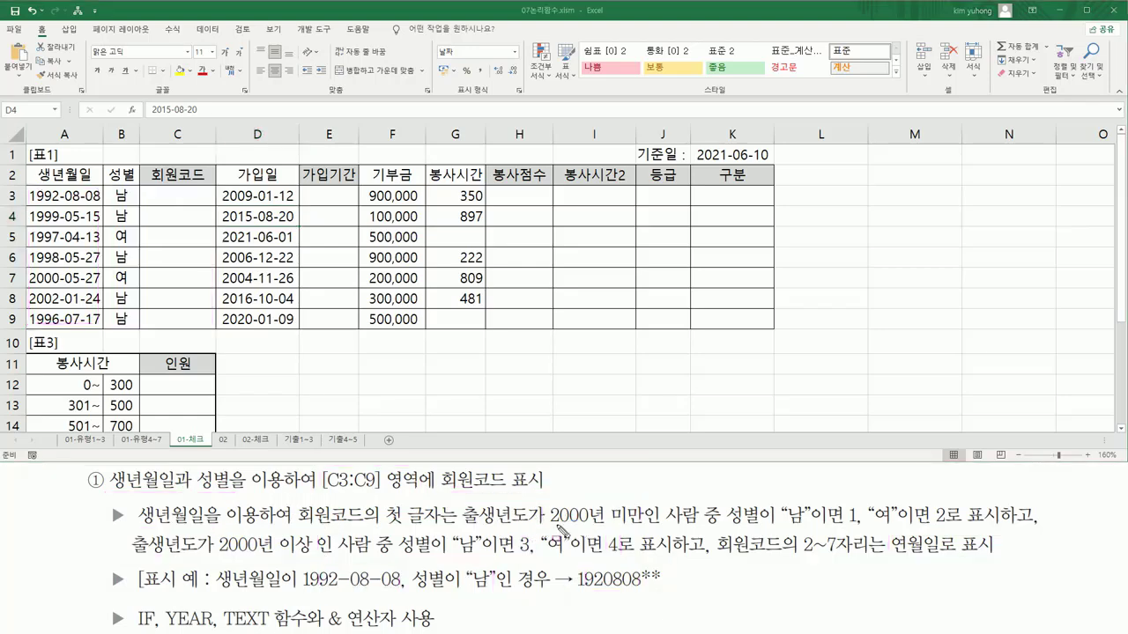
pyautogui.moveTo(548, 534); pyautogui.dragTo(641, 534)
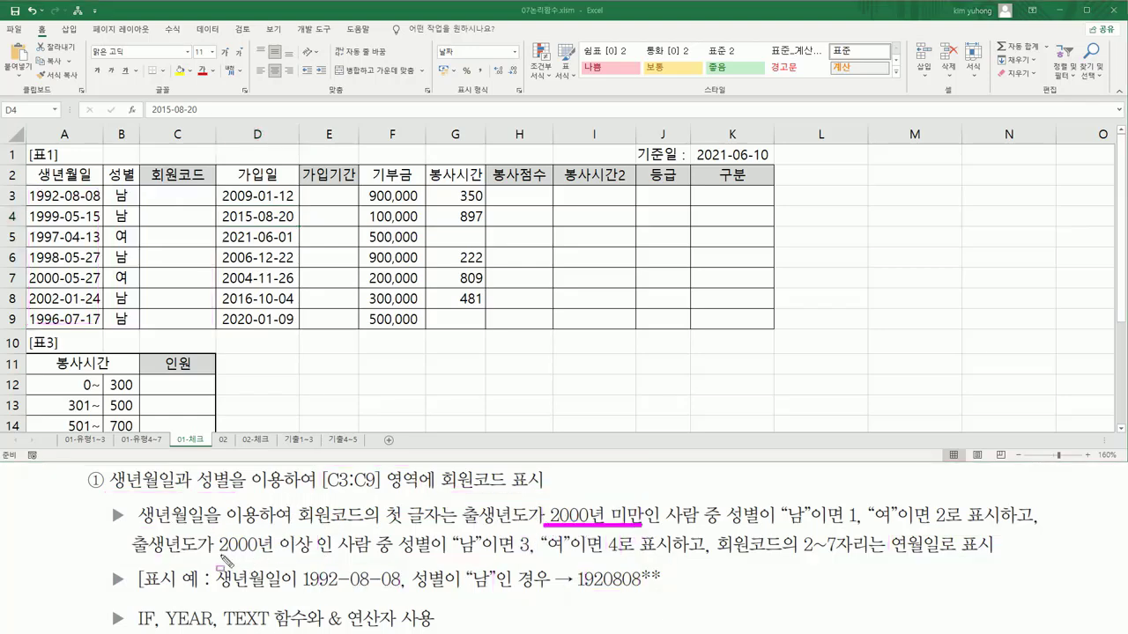
pyautogui.moveTo(218, 558); pyautogui.dragTo(308, 558)
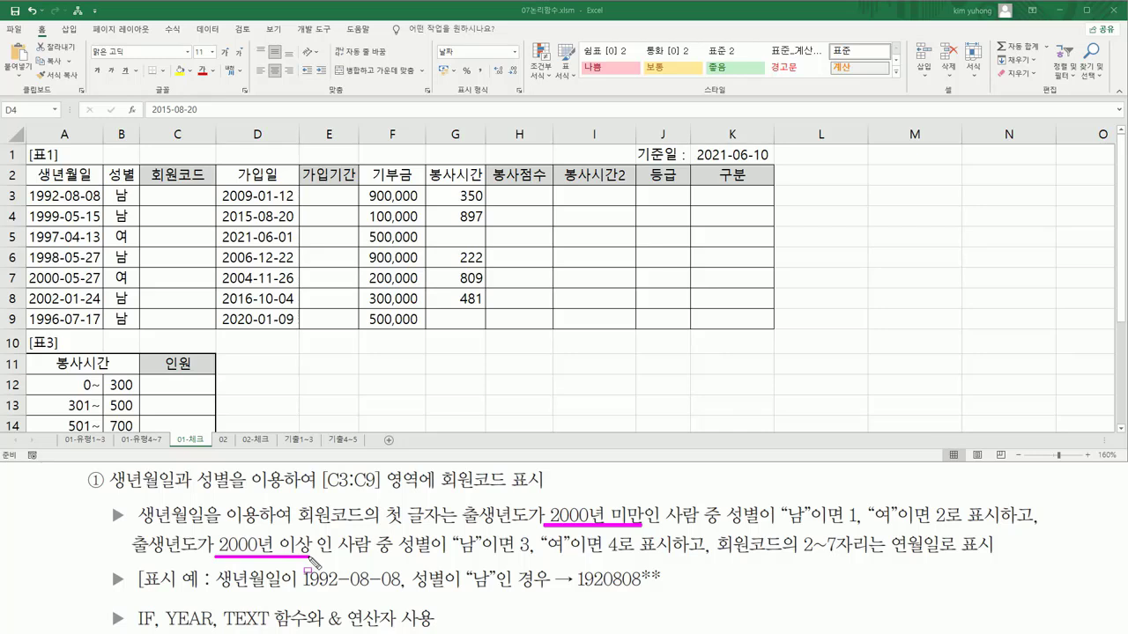
pyautogui.moveTo(397, 530)
pyautogui.mouseDown()
pyautogui.moveTo(546, 567)
pyautogui.moveTo(625, 569)
pyautogui.mouseUp()
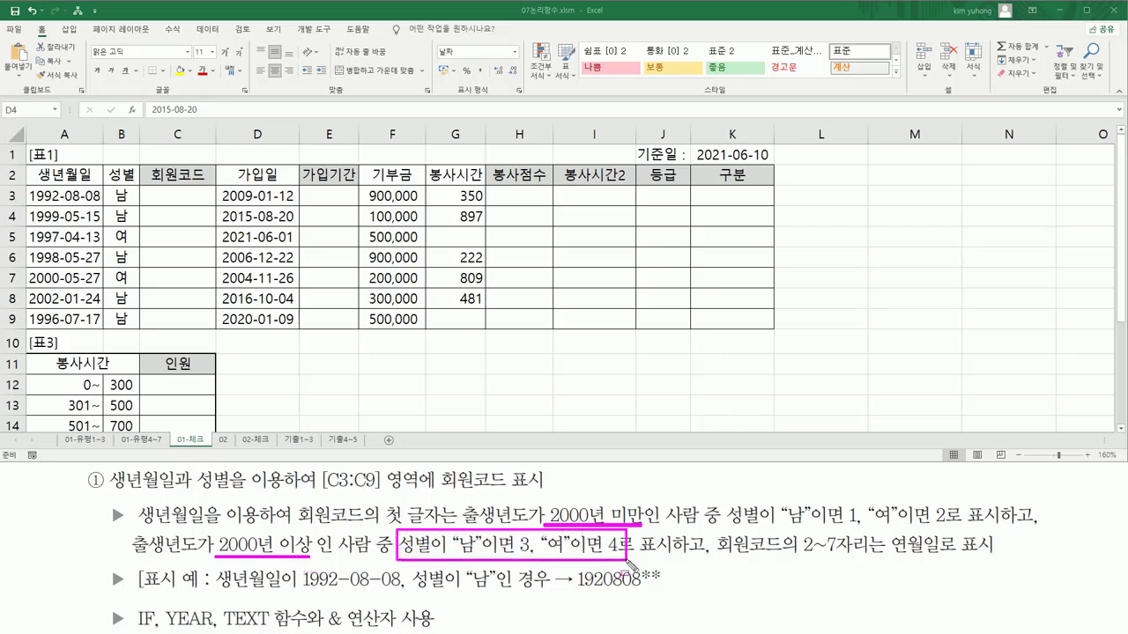
pyautogui.moveTo(729, 498)
pyautogui.mouseDown()
pyautogui.moveTo(744, 526)
pyautogui.moveTo(956, 530)
pyautogui.mouseUp()
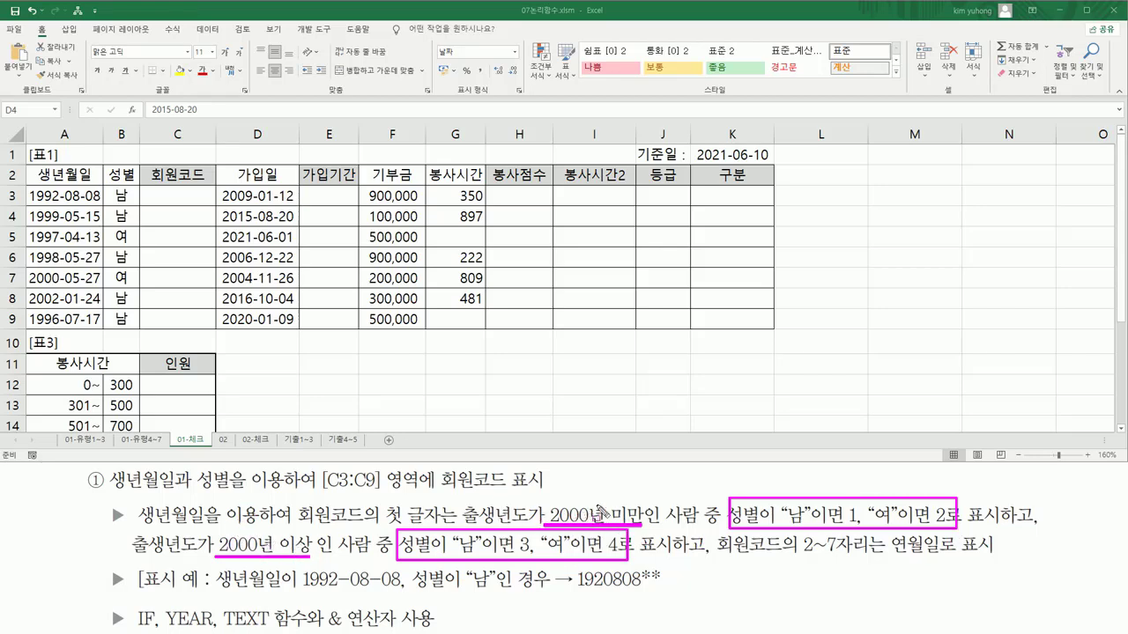
pyautogui.press('Escape')
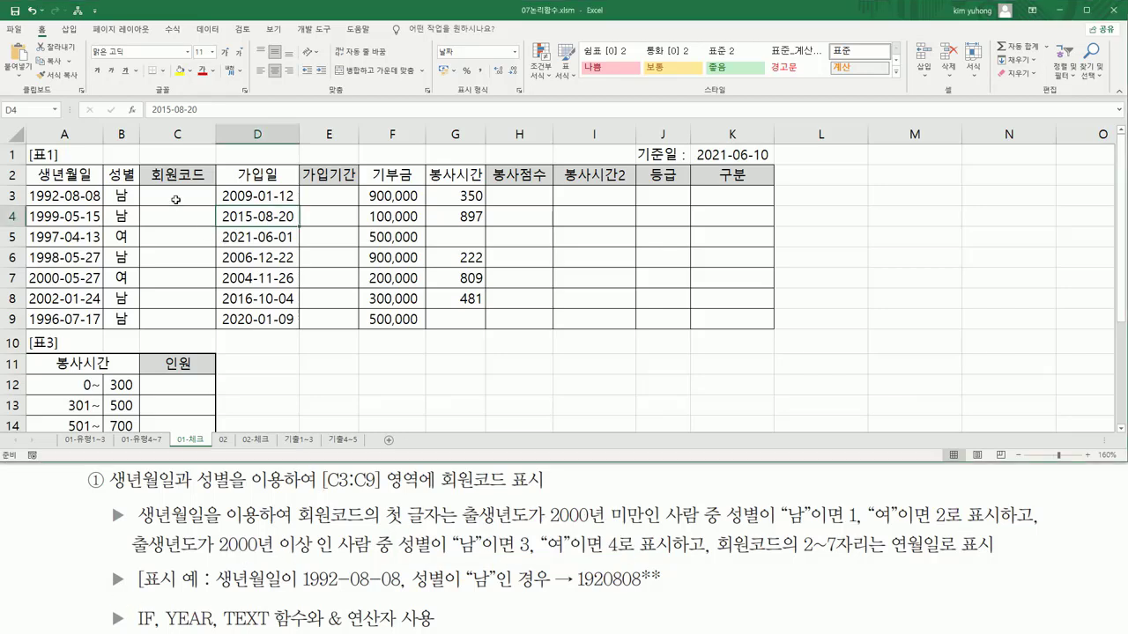
# - Start an IF formula in C3 with the logical test YEAR(A3)<2000
pyautogui.click(207, 197)
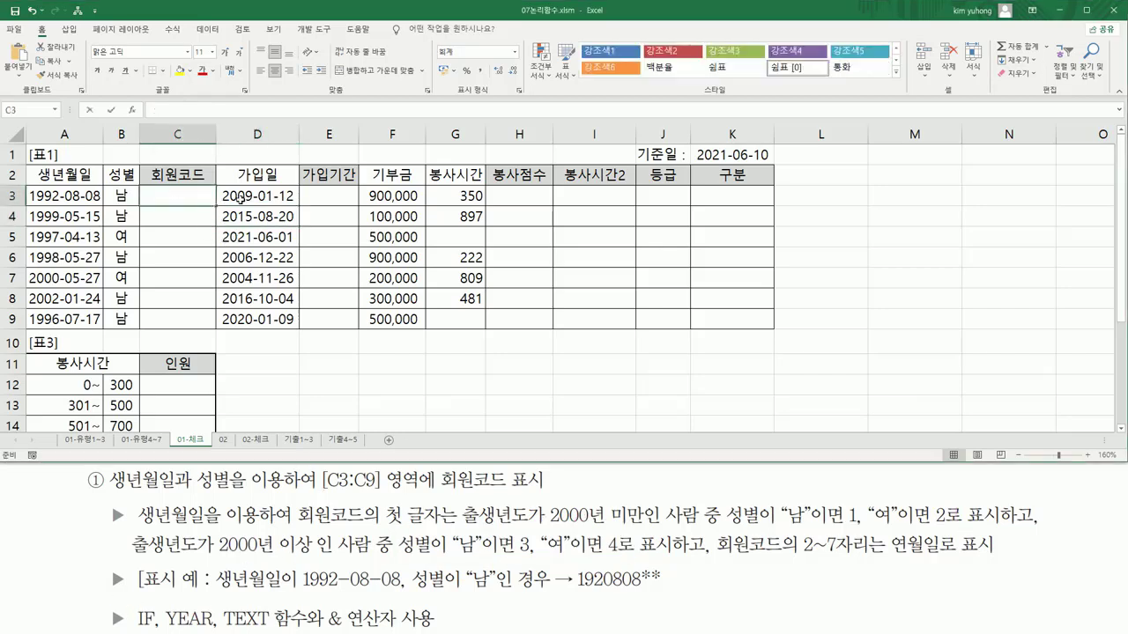
pyautogui.write('=')
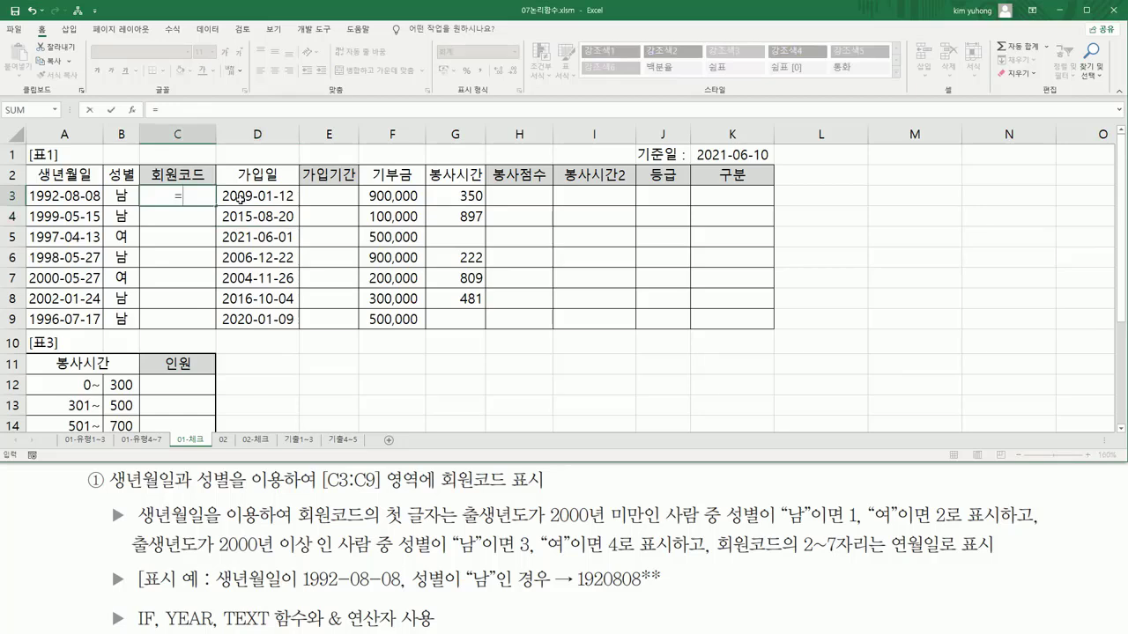
pyautogui.write('if(')
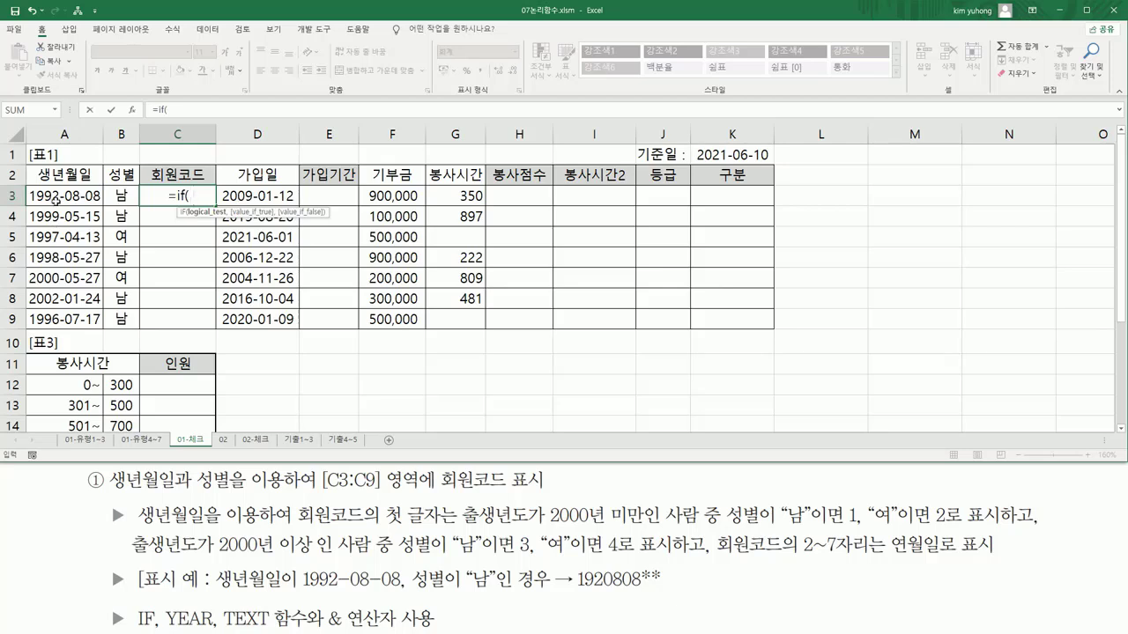
pyautogui.write('ye')
pyautogui.press('Tab')
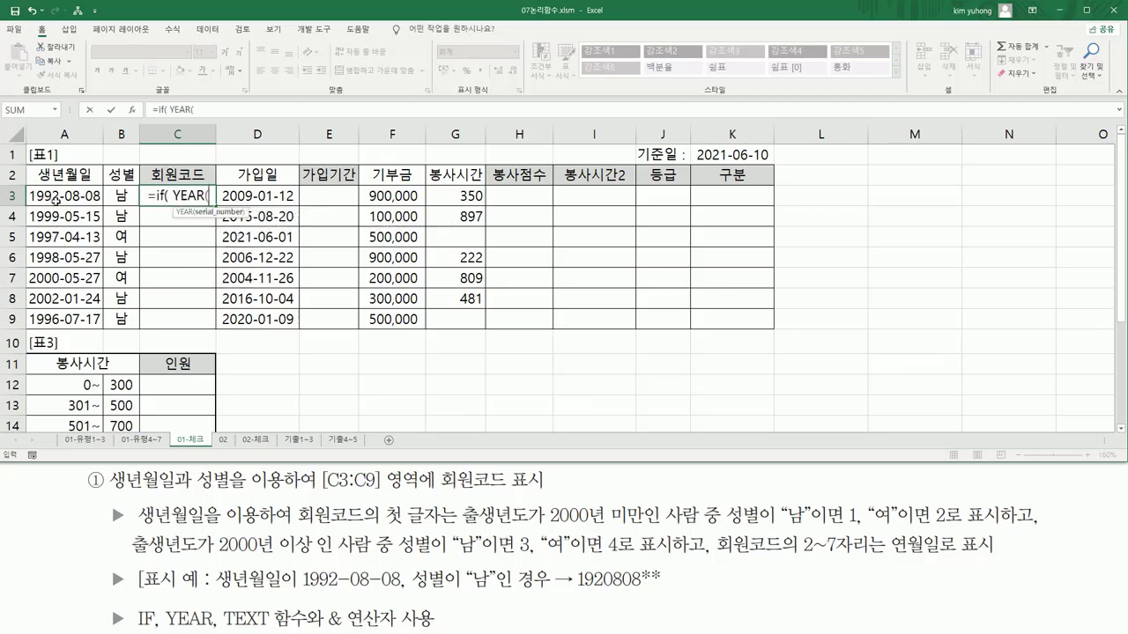
pyautogui.click(79, 198)
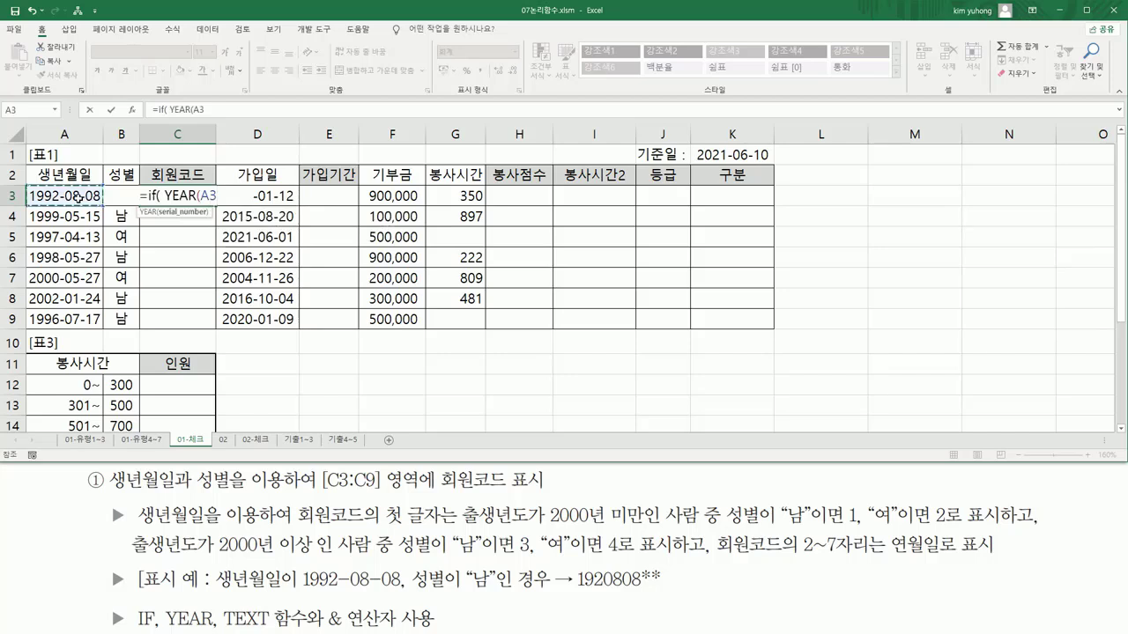
pyautogui.write(')')
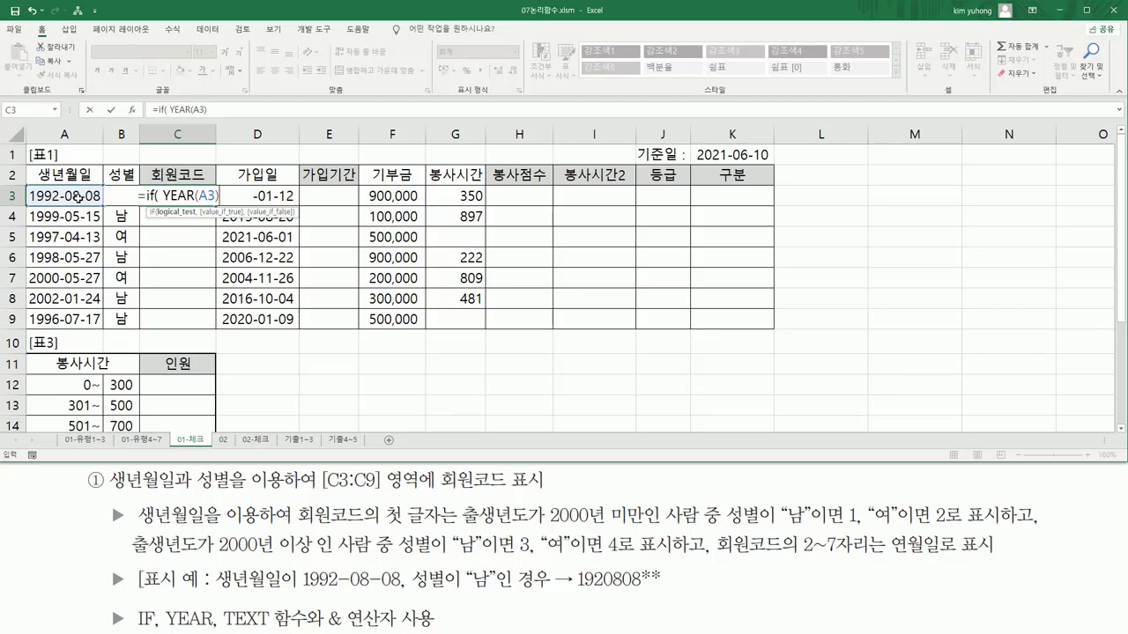
pyautogui.write('<2000')
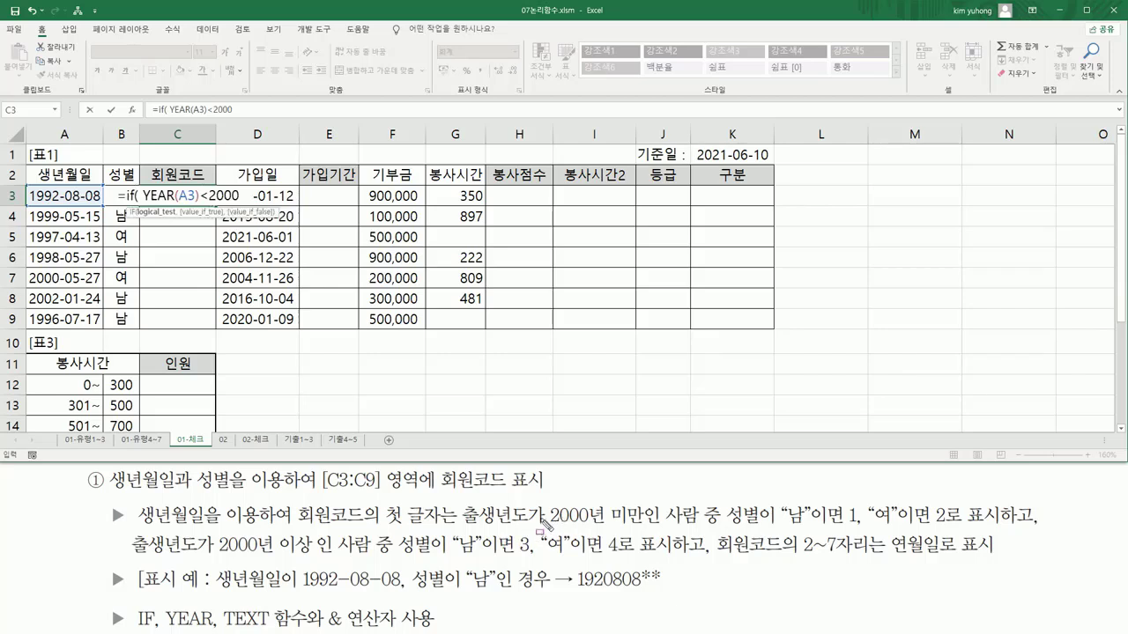
pyautogui.moveTo(540, 527)
pyautogui.mouseDown()
pyautogui.moveTo(650, 527)
pyautogui.moveTo(647, 508)
pyautogui.mouseUp()
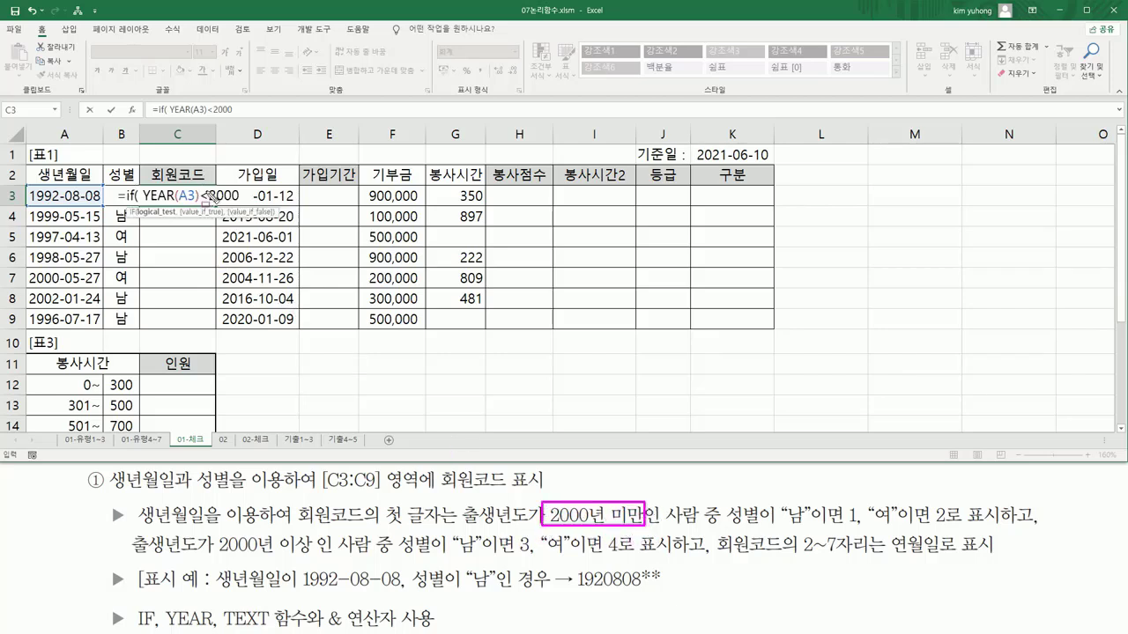
pyautogui.press('Escape')
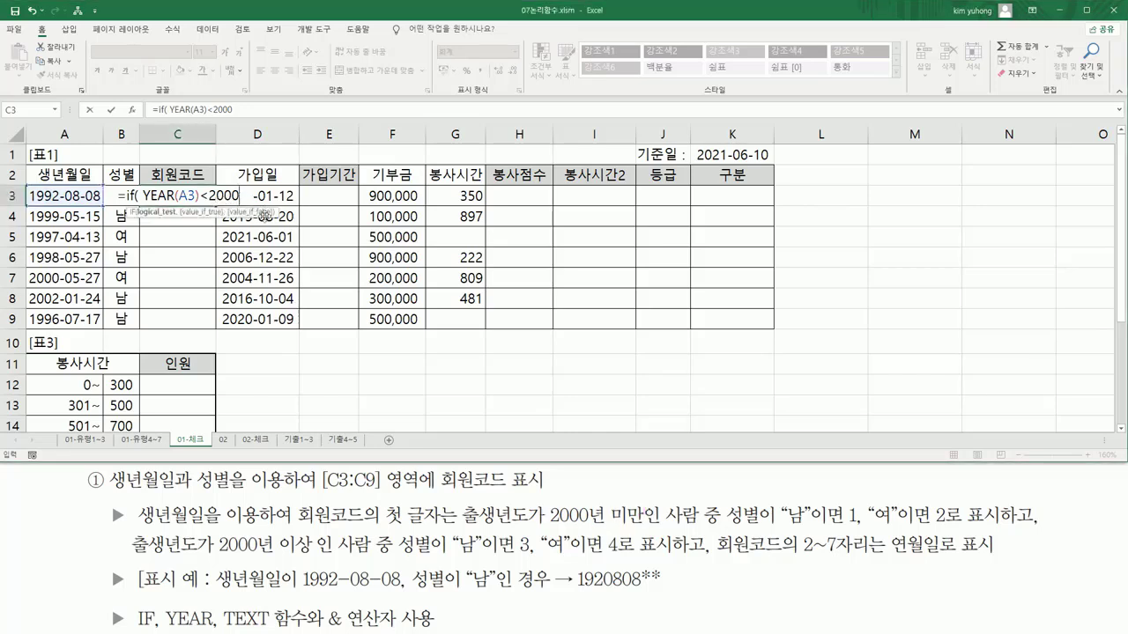
pyautogui.write(',')
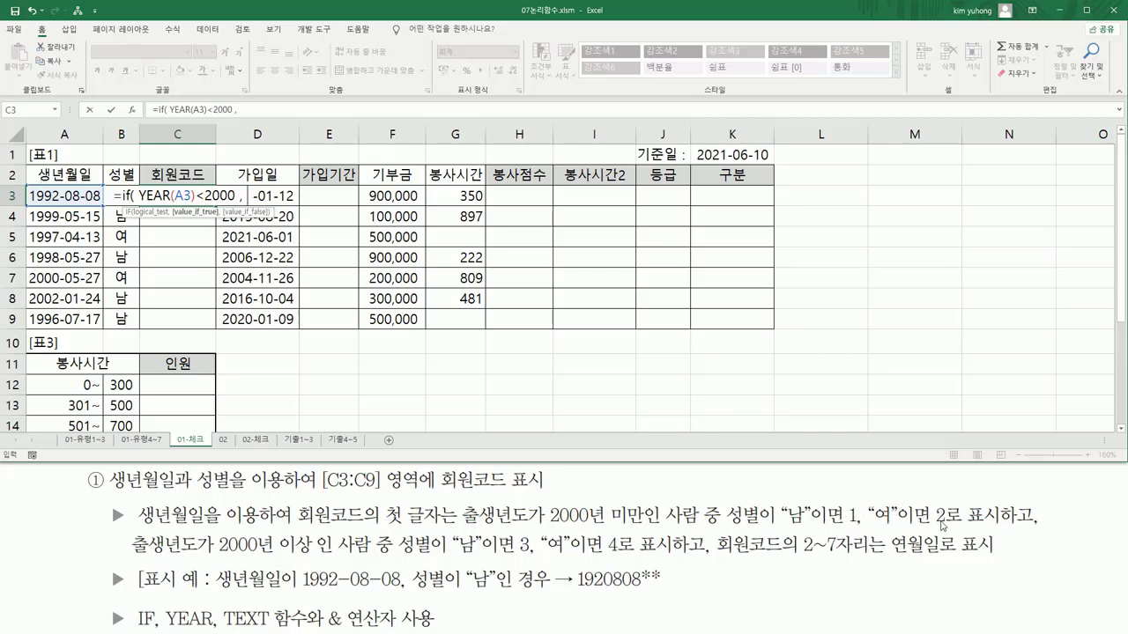
# - Enter IF(B3="남", 1, 2) as the value-if-true argument of the IF formula in C3
pyautogui.write('if')
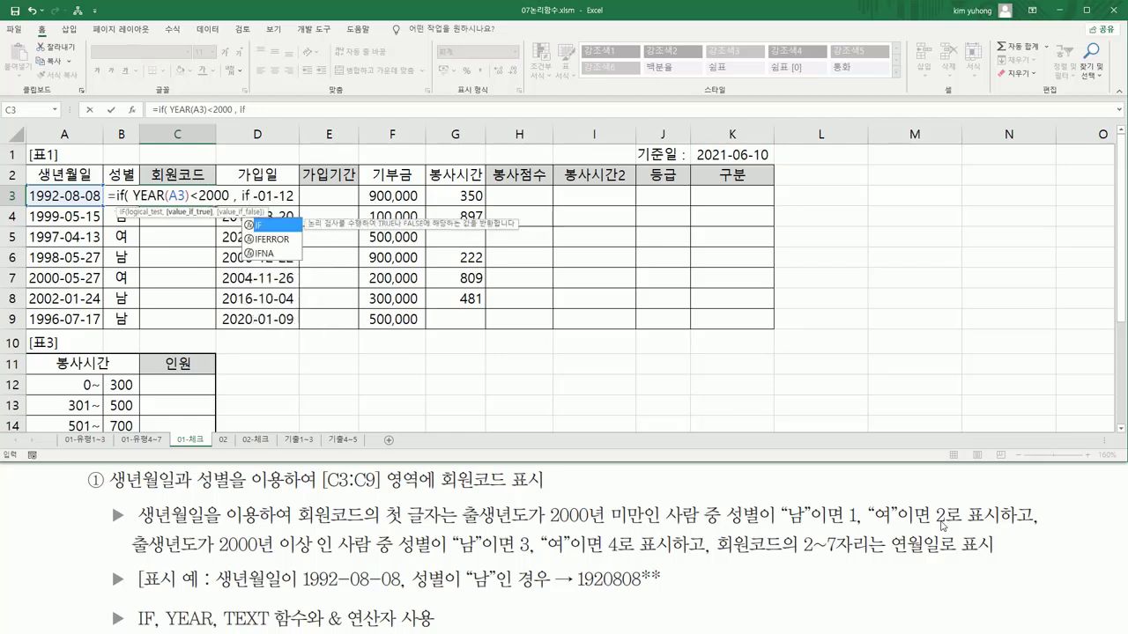
pyautogui.write('(')
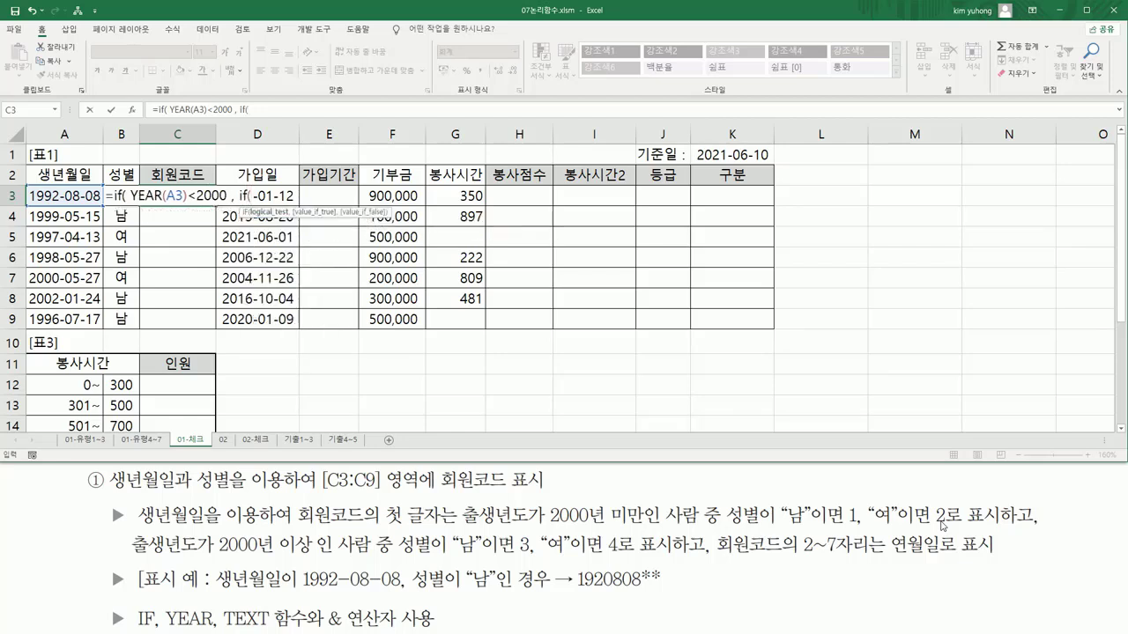
pyautogui.press('Left')
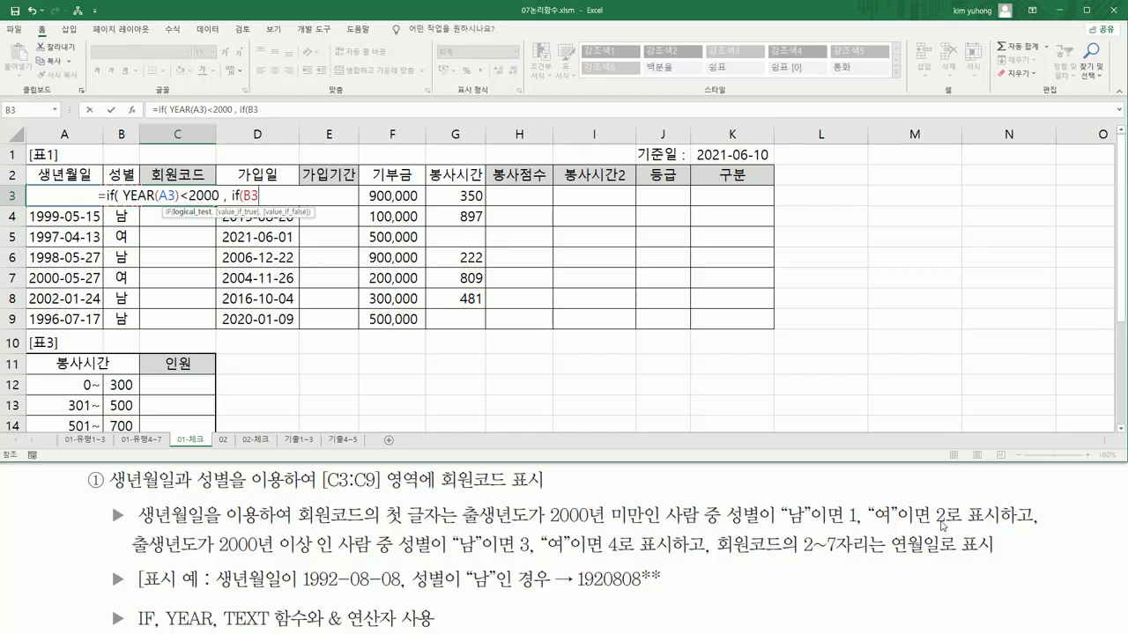
pyautogui.write('="')
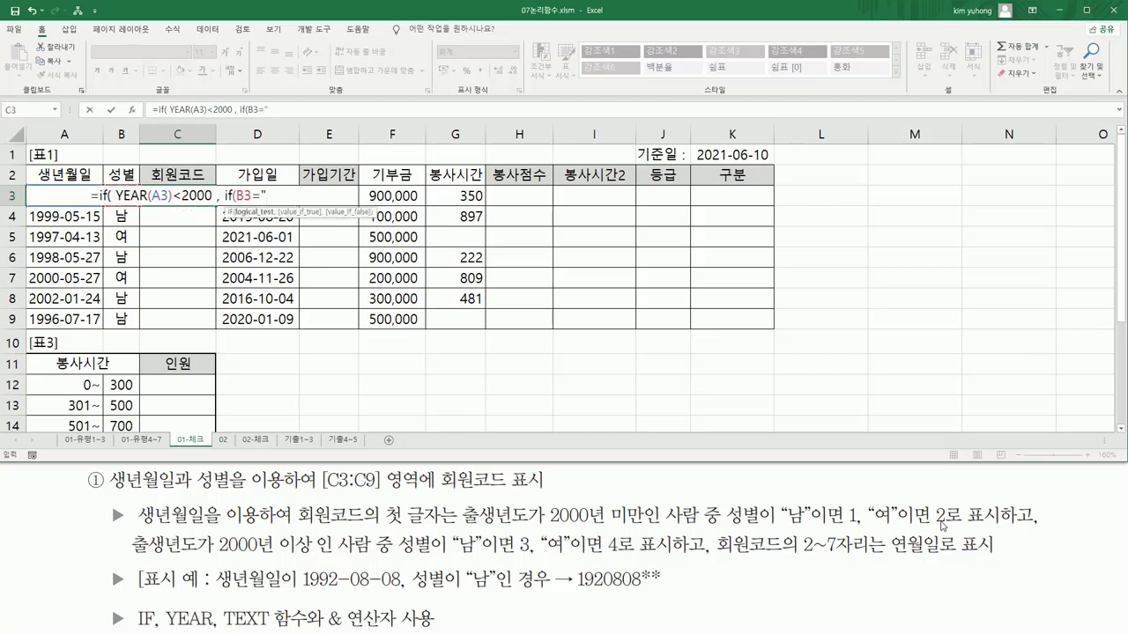
pyautogui.write('남"')
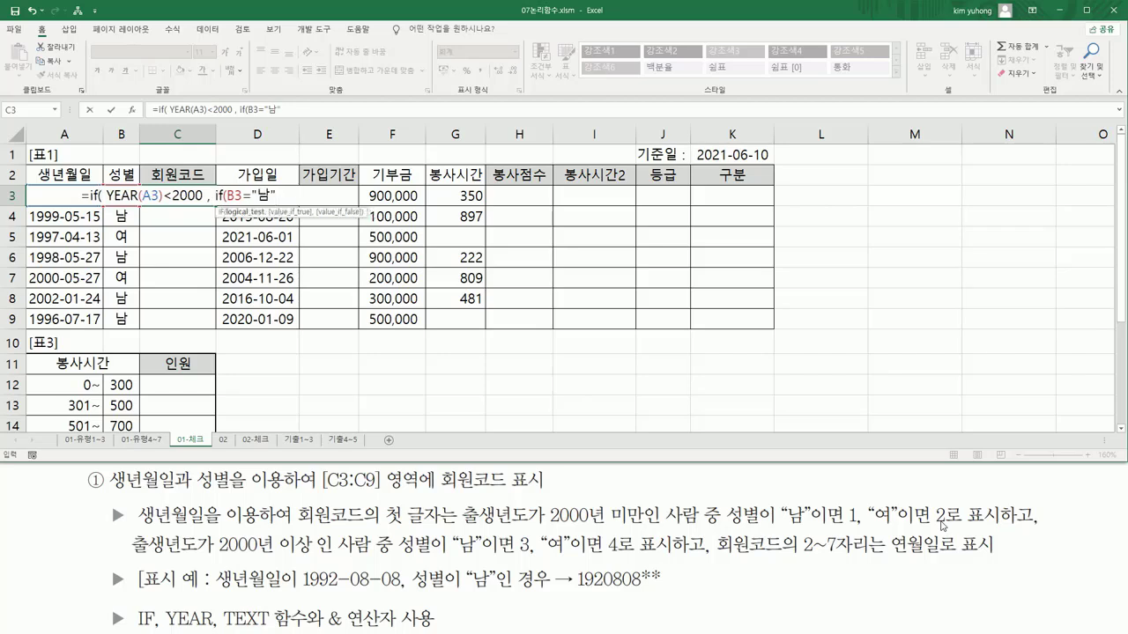
pyautogui.write(',')
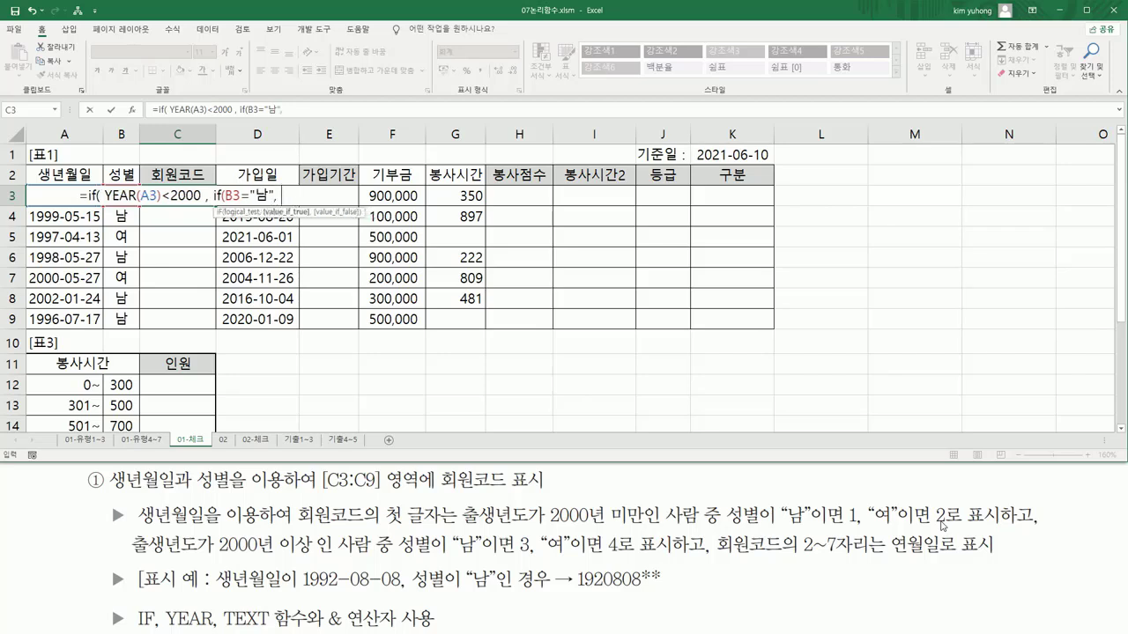
pyautogui.write(' 1')
pyautogui.write(',')
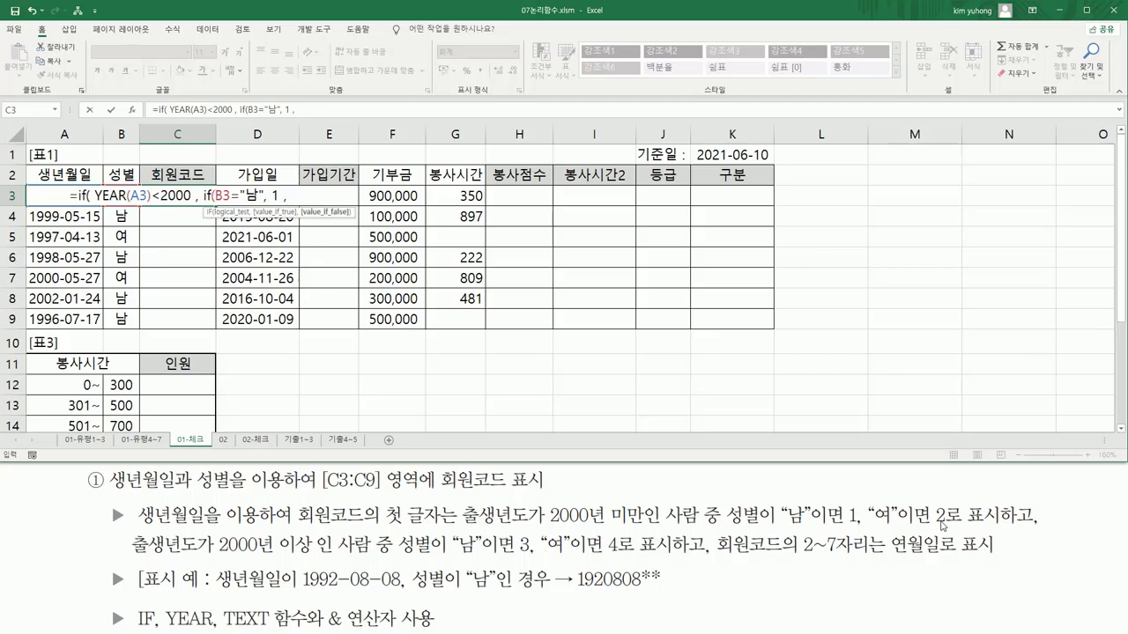
pyautogui.write(' 2')
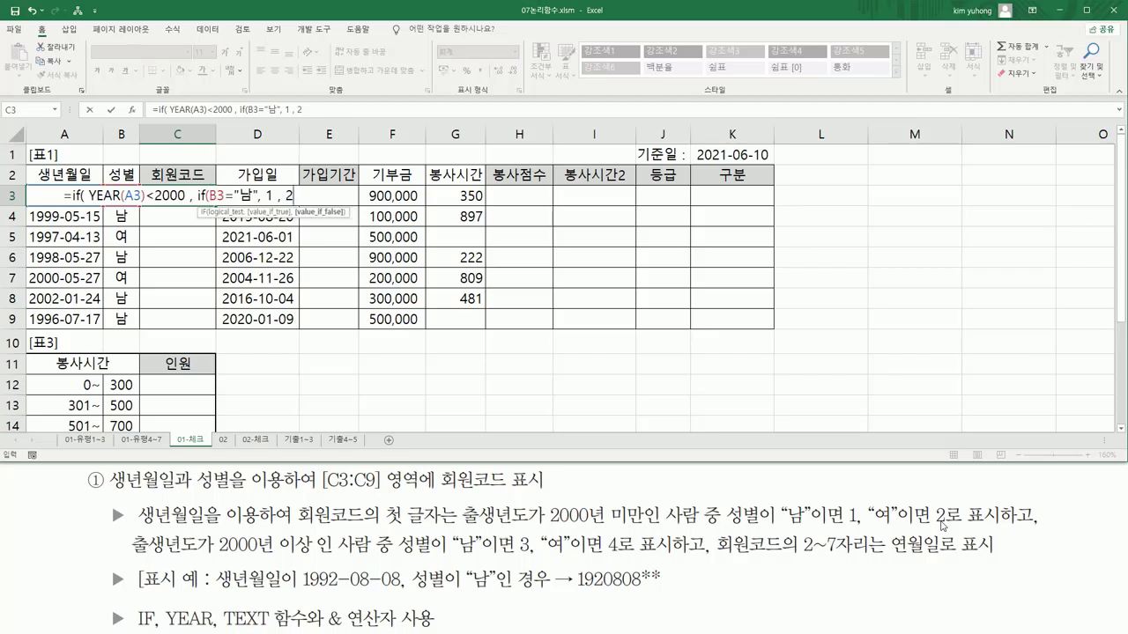
pyautogui.write(' )')
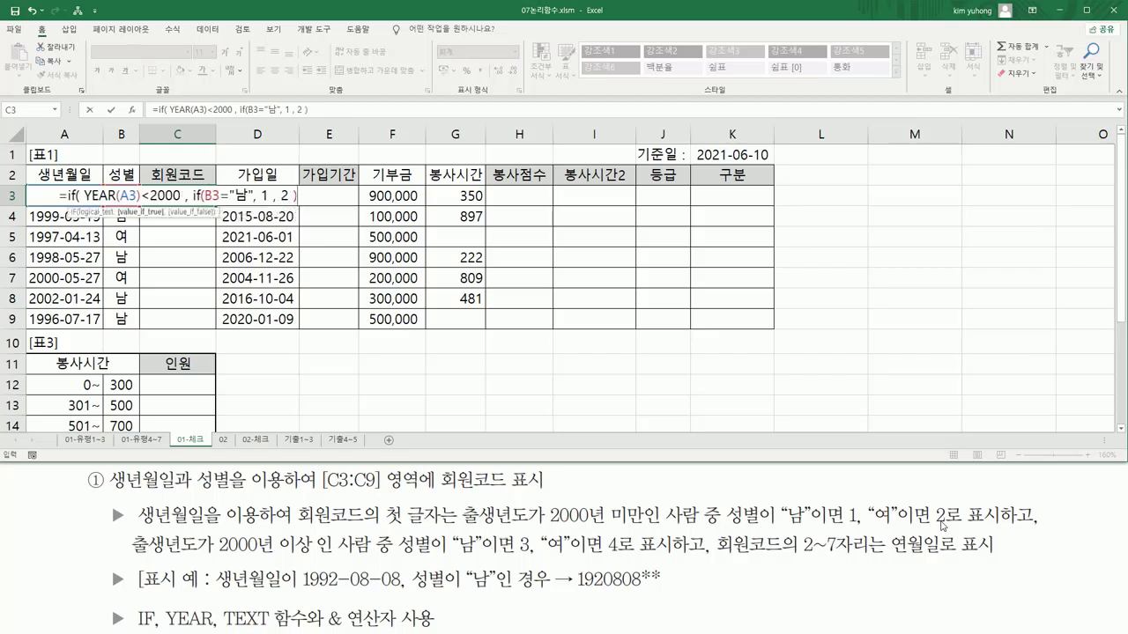
pyautogui.write(' ,')
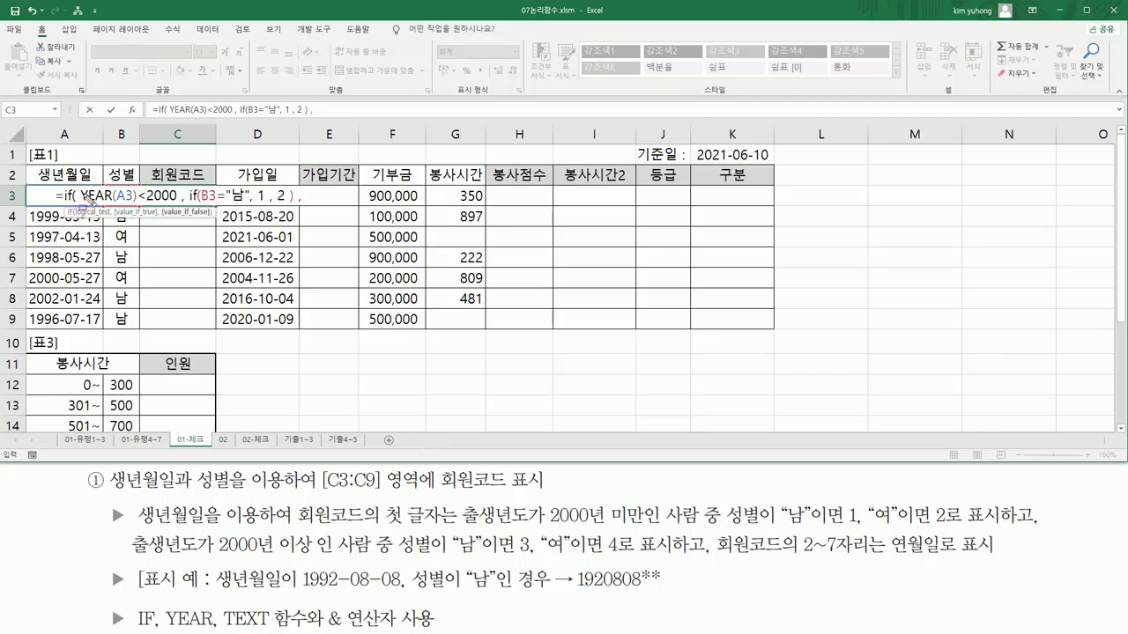
# - Enter IF(B3="남", 3, 4) as the value-if-false argument and close the outer IF in C3
pyautogui.moveTo(78, 177)
pyautogui.mouseDown()
pyautogui.moveTo(115, 222)
pyautogui.moveTo(291, 211)
pyautogui.mouseUp()
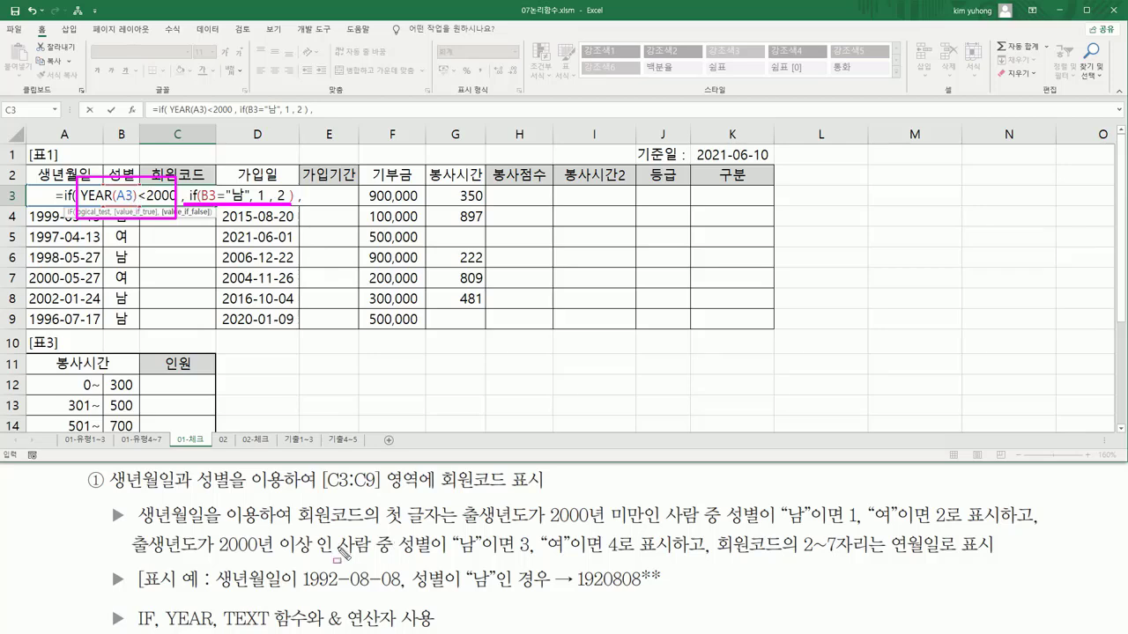
pyautogui.moveTo(214, 556); pyautogui.dragTo(311, 557)
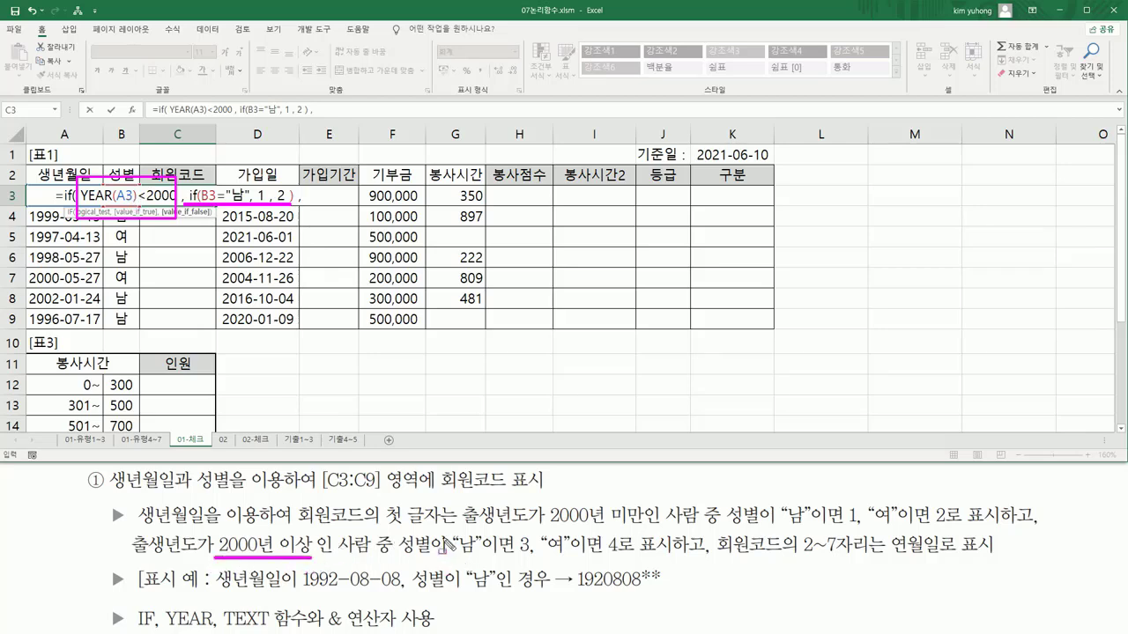
pyautogui.moveTo(396, 528)
pyautogui.mouseDown()
pyautogui.moveTo(516, 574)
pyautogui.moveTo(506, 564)
pyautogui.moveTo(659, 565)
pyautogui.mouseUp()
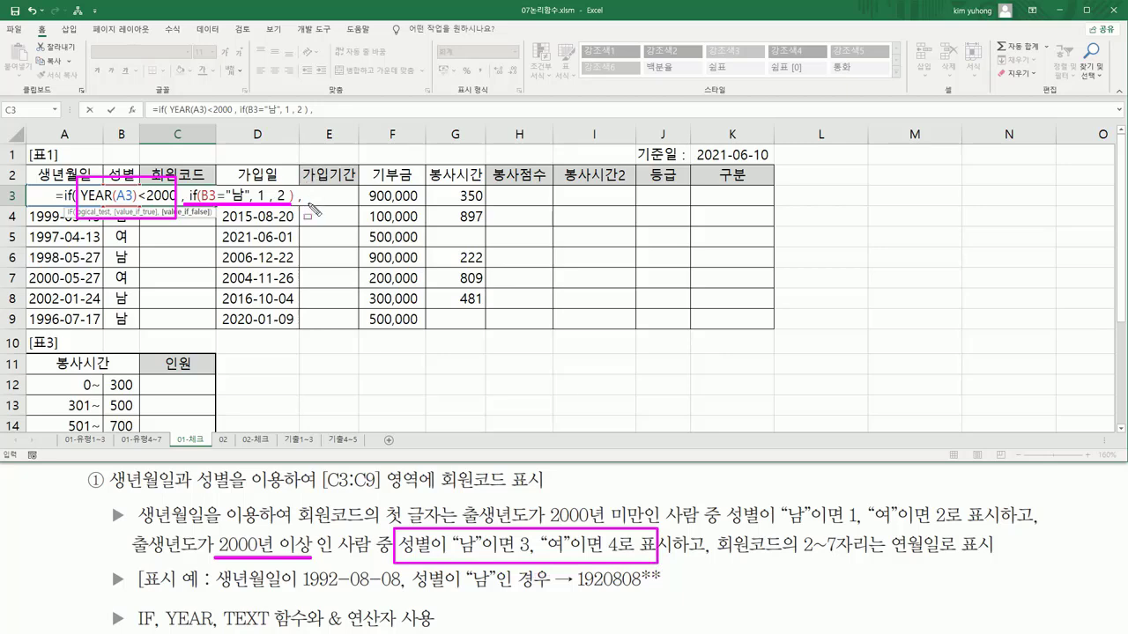
pyautogui.moveTo(308, 202); pyautogui.dragTo(410, 204)
pyautogui.press('Escape')
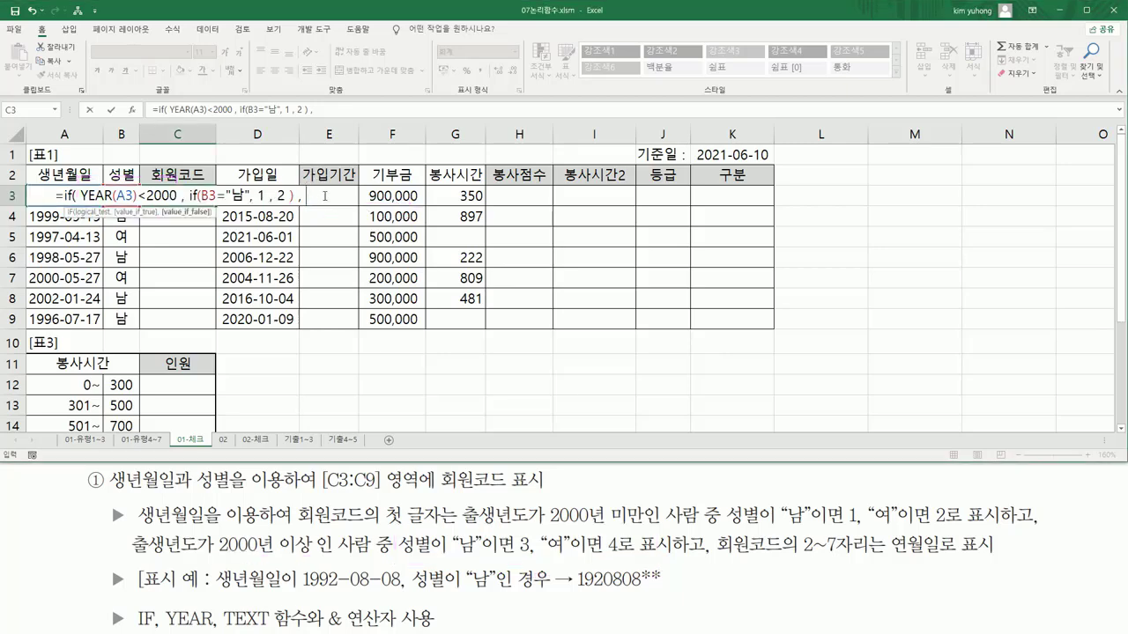
pyautogui.write('i')
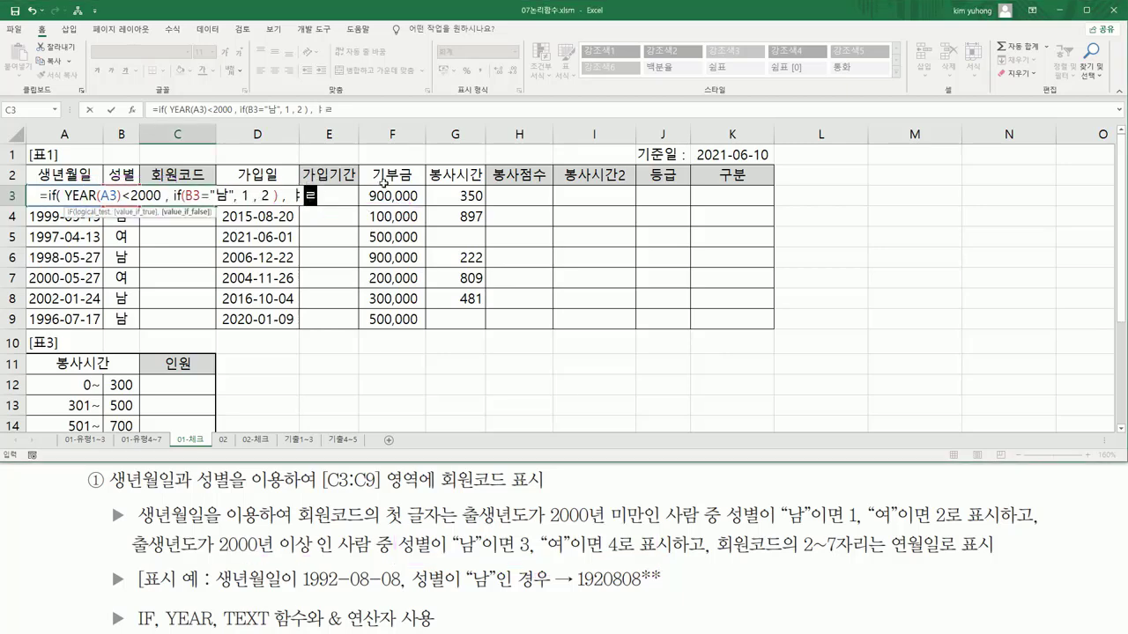
pyautogui.write('f(')
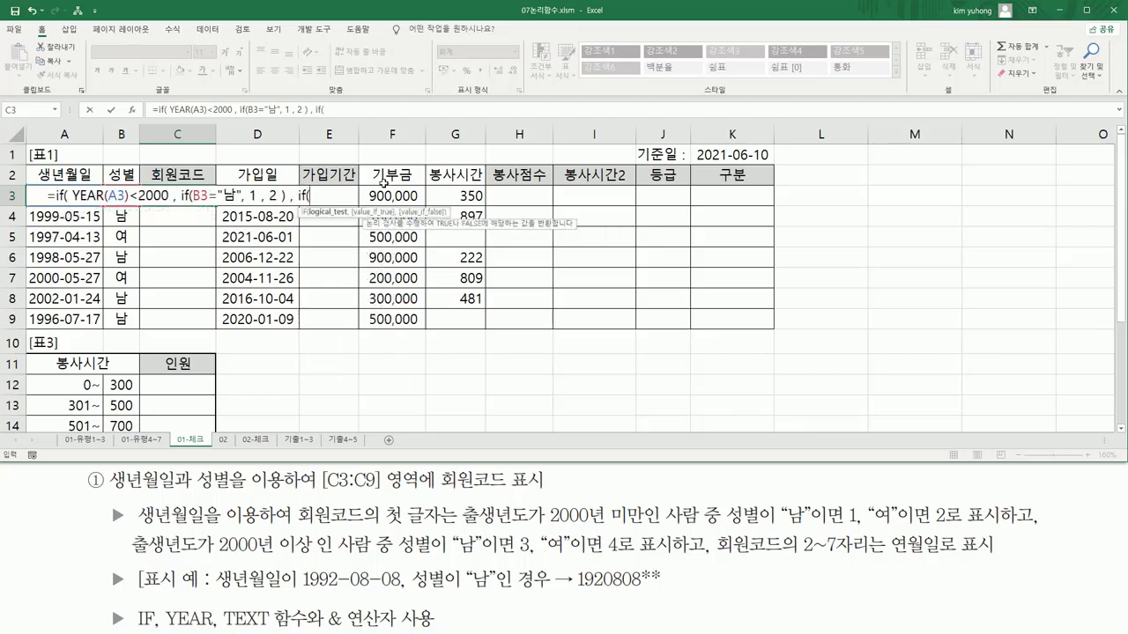
pyautogui.press('Left')
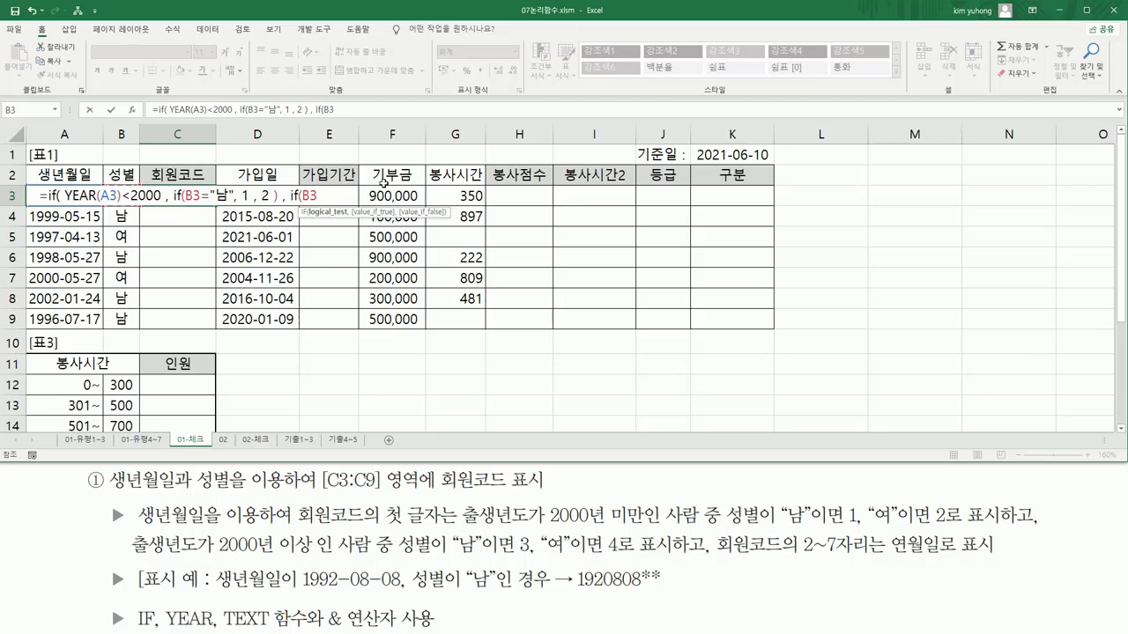
pyautogui.write('="남')
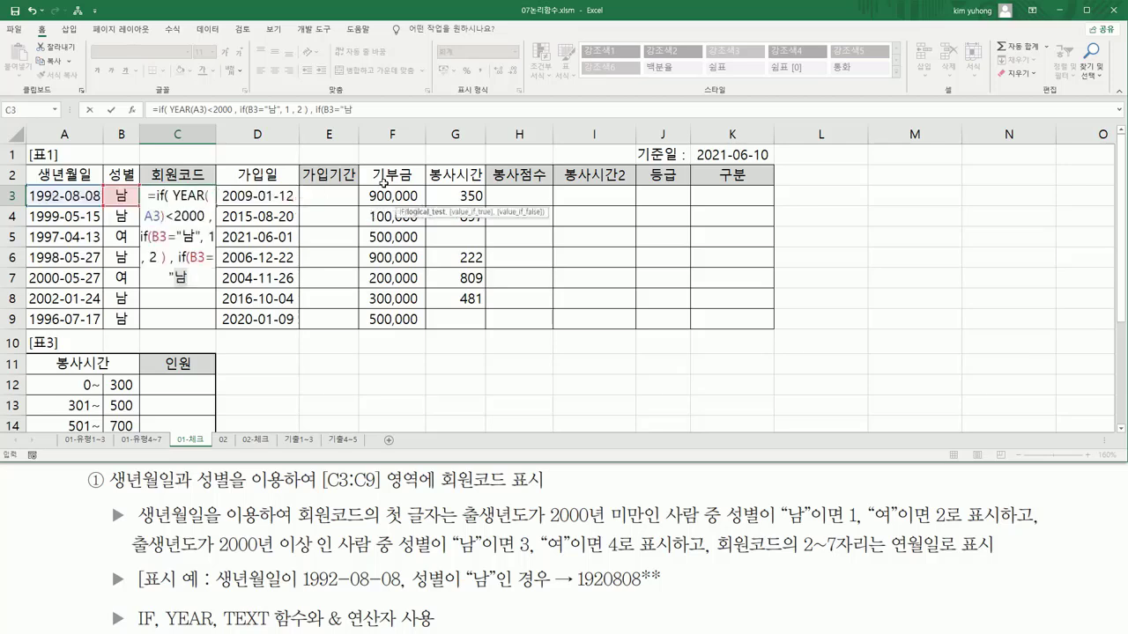
pyautogui.write('" , ')
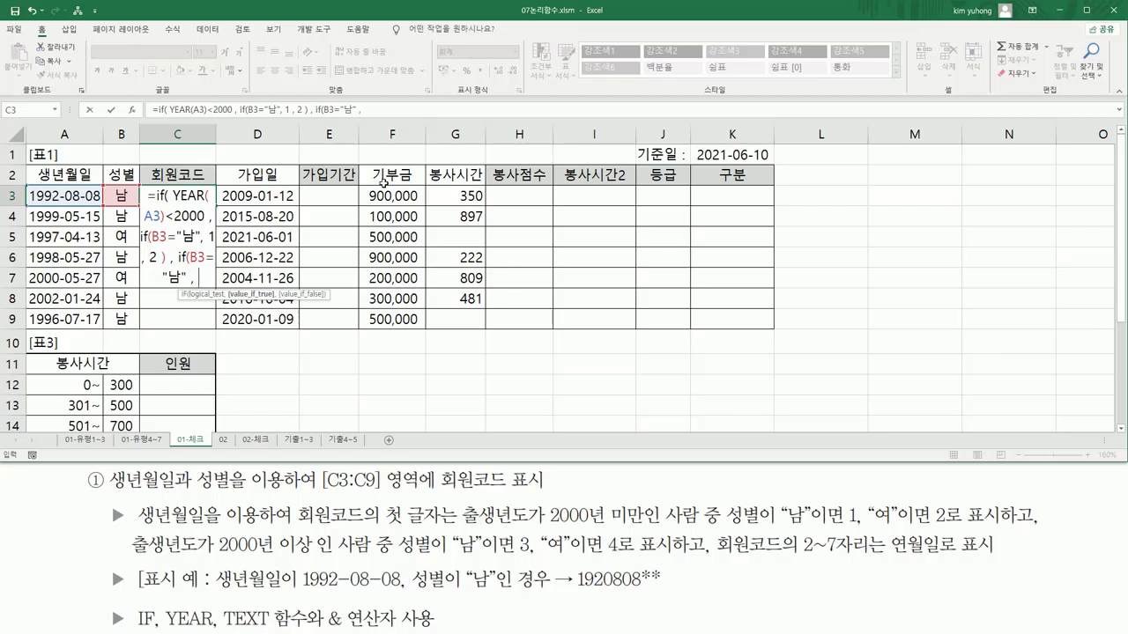
pyautogui.write('3 ,')
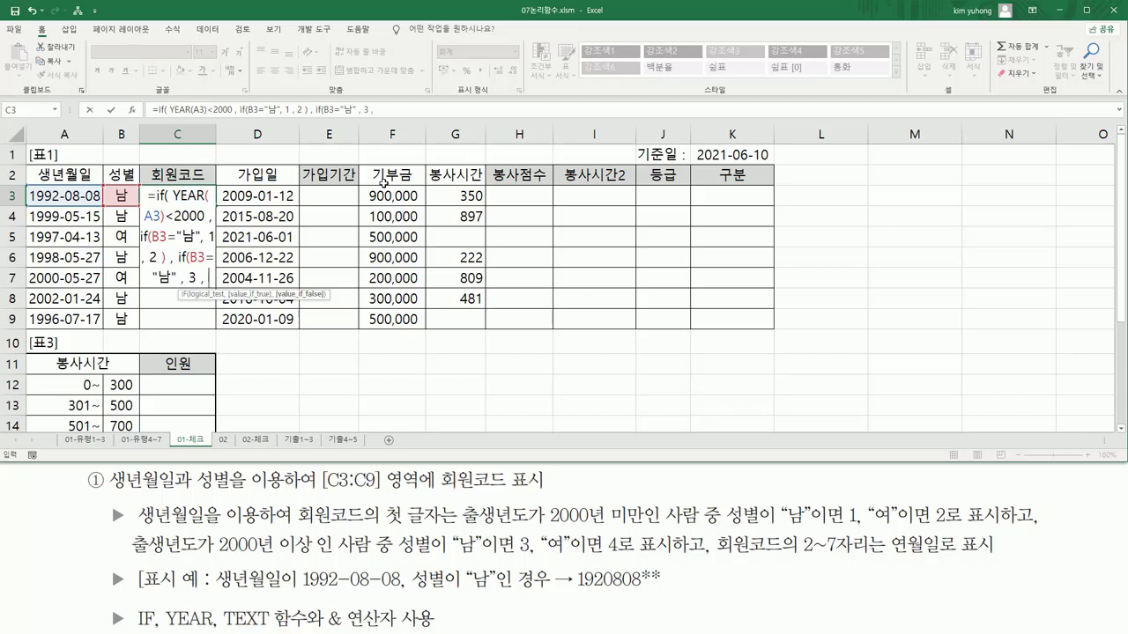
pyautogui.write(' 4 )')
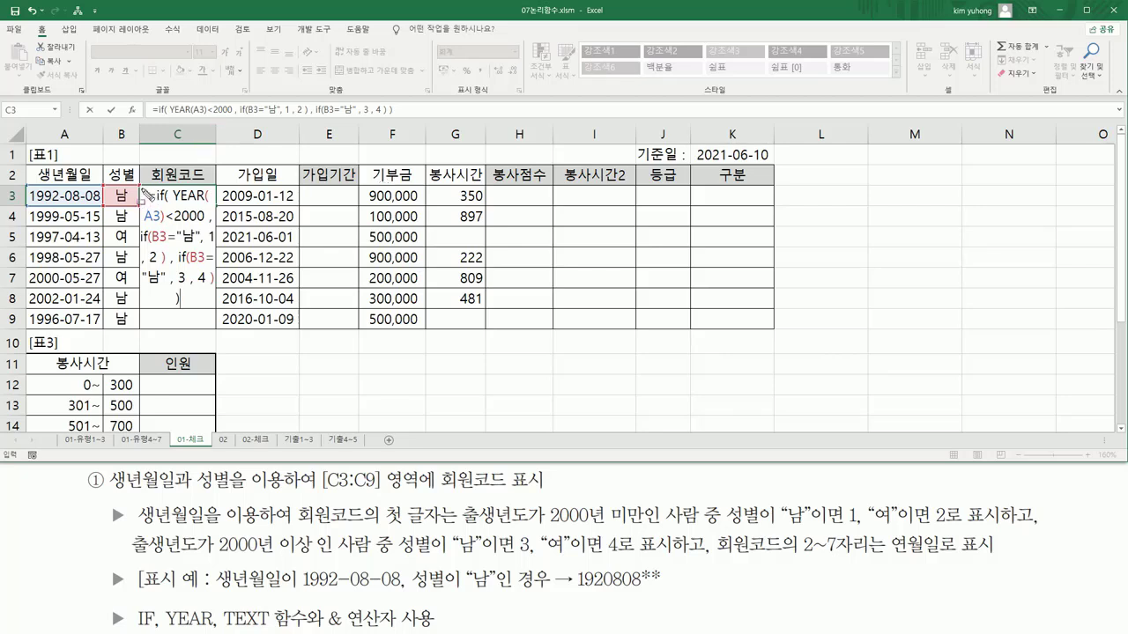
# - Commit the nested IF formula in C3 and fill it down through C9
pyautogui.moveTo(141, 188); pyautogui.dragTo(214, 304)
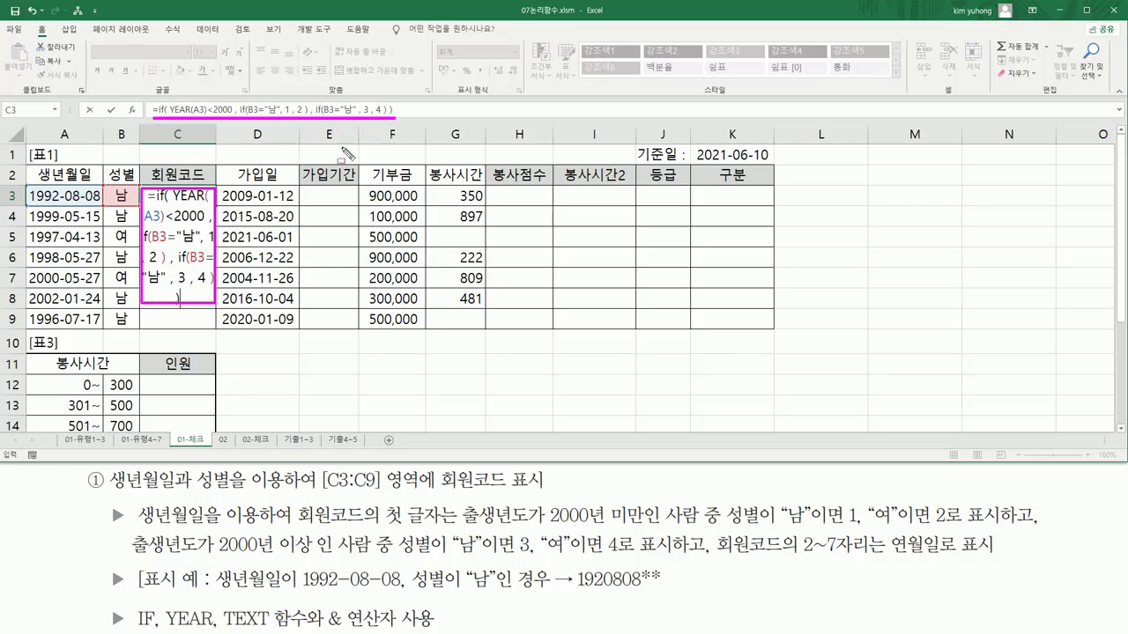
pyautogui.press('Escape')
pyautogui.click(204, 295)
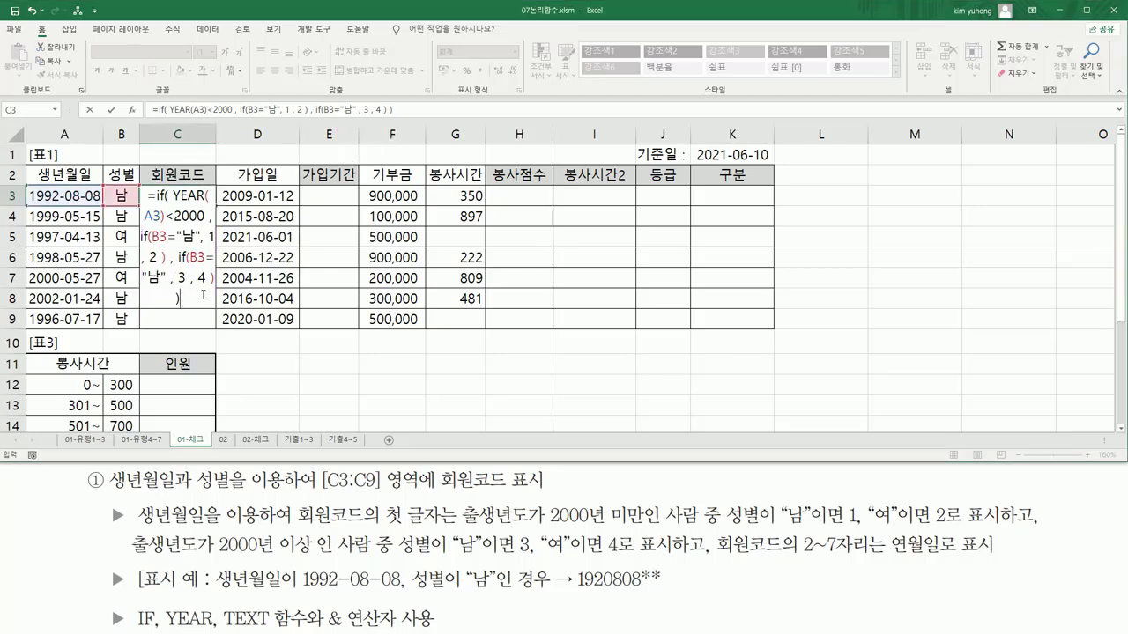
pyautogui.press('Return')
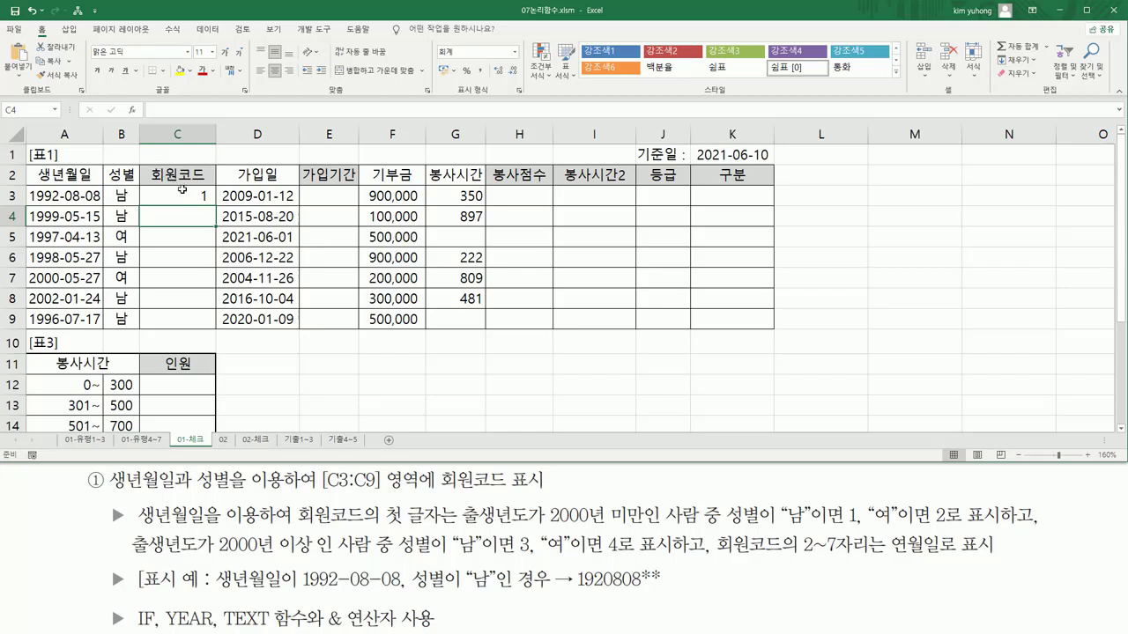
pyautogui.click(201, 195)
pyautogui.moveTo(216, 204); pyautogui.dragTo(209, 325)
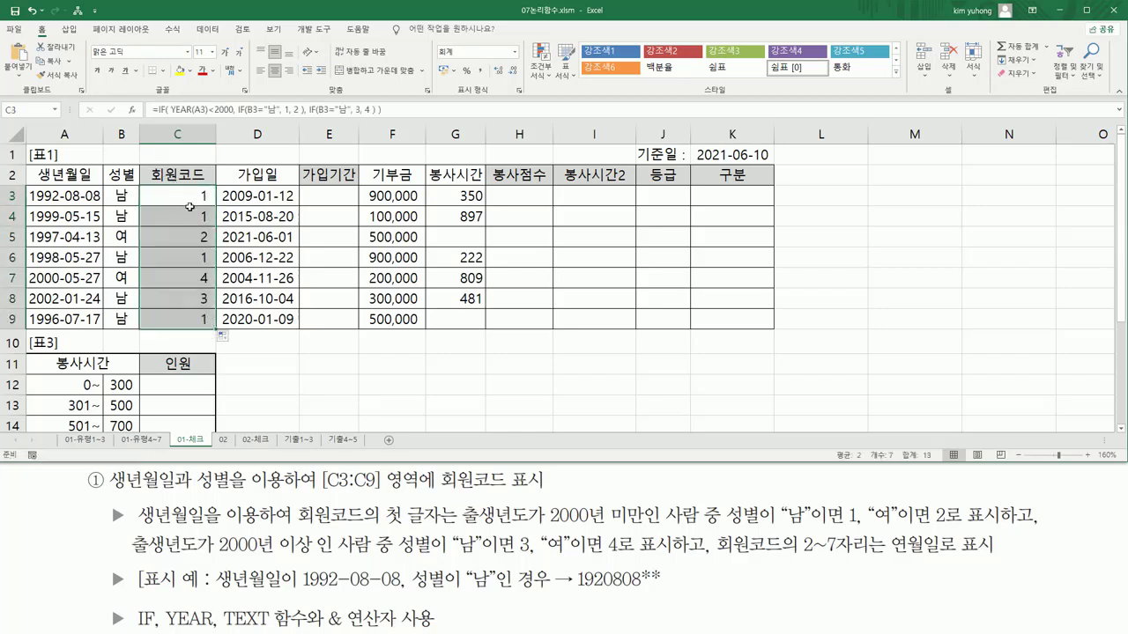
pyautogui.click(304, 357)
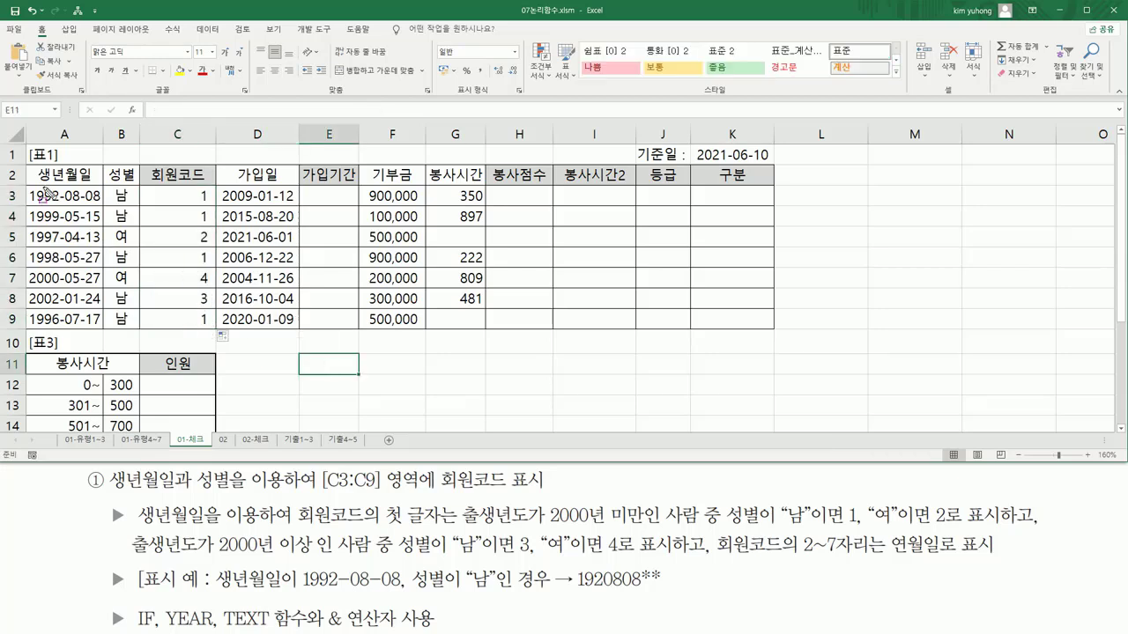
# - Check each first digit in C3:C9 against the birth year and gender in its row
pyautogui.moveTo(42, 183)
pyautogui.mouseDown()
pyautogui.moveTo(62, 227)
pyautogui.moveTo(123, 205)
pyautogui.moveTo(125, 223)
pyautogui.mouseUp()
pyautogui.moveTo(196, 185); pyautogui.dragTo(211, 223)
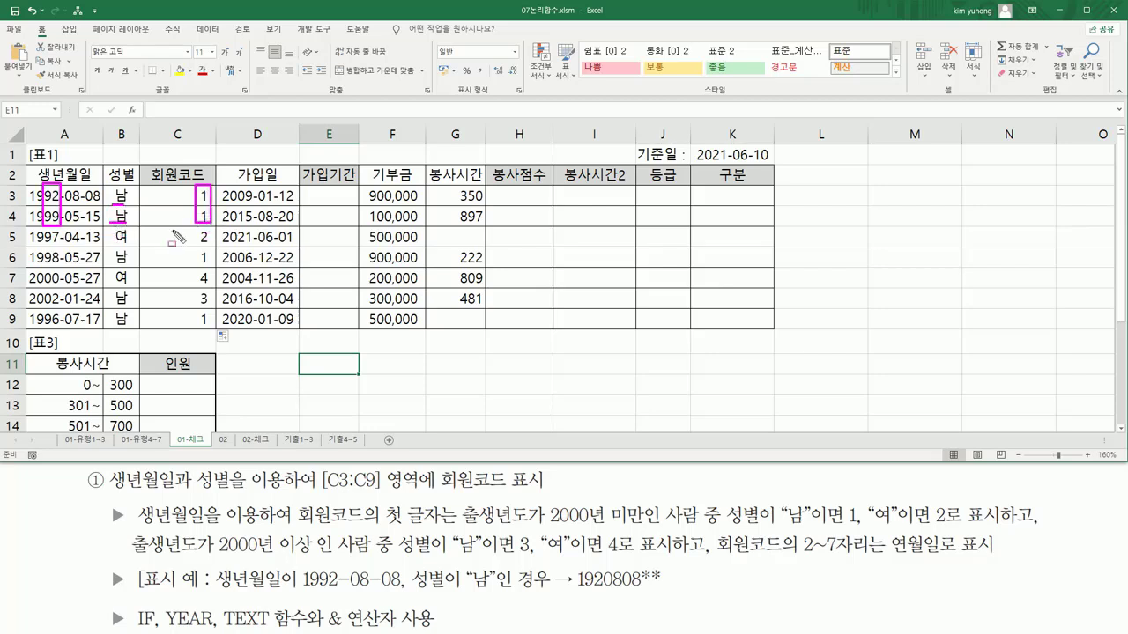
pyautogui.moveTo(42, 246); pyautogui.dragTo(127, 246)
pyautogui.moveTo(196, 247); pyautogui.dragTo(212, 247)
pyautogui.moveTo(43, 264); pyautogui.dragTo(129, 264)
pyautogui.moveTo(198, 265); pyautogui.dragTo(211, 264)
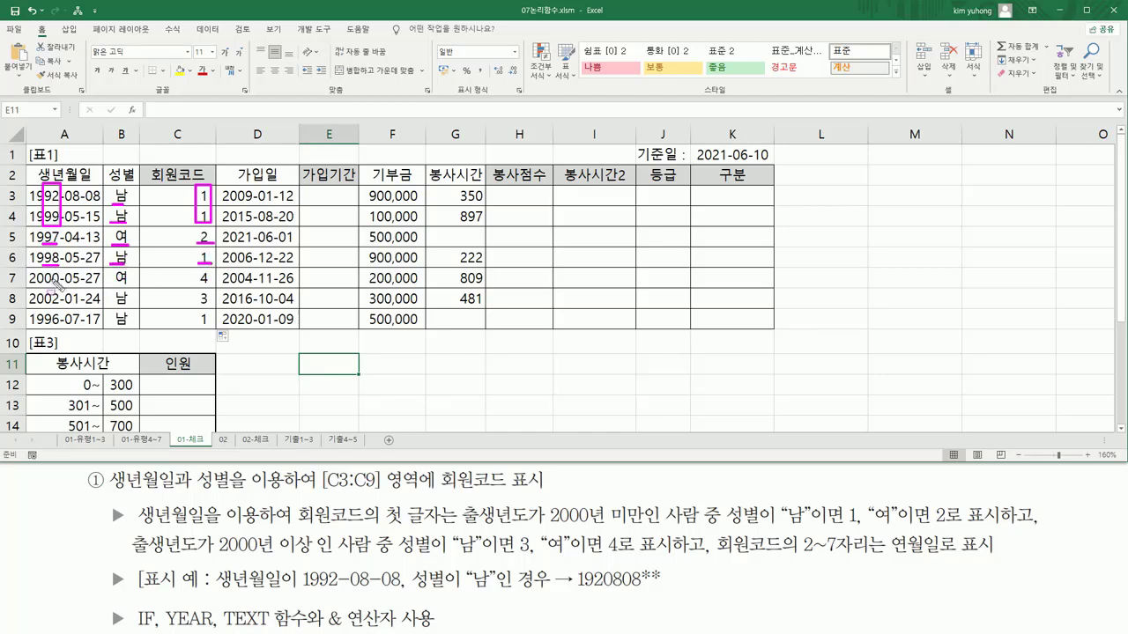
pyautogui.moveTo(44, 269); pyautogui.dragTo(64, 319)
pyautogui.moveTo(113, 289); pyautogui.dragTo(213, 286)
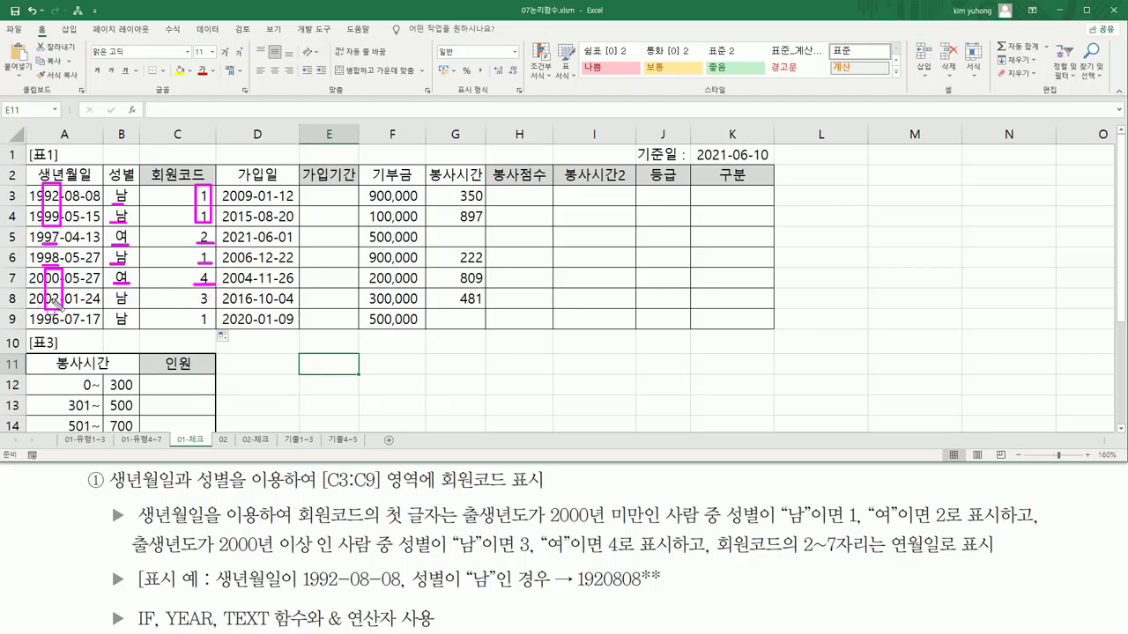
pyautogui.moveTo(112, 305); pyautogui.dragTo(205, 304)
pyautogui.moveTo(42, 311)
pyautogui.mouseDown()
pyautogui.moveTo(58, 330)
pyautogui.moveTo(59, 311)
pyautogui.moveTo(132, 325)
pyautogui.moveTo(200, 321)
pyautogui.moveTo(208, 310)
pyautogui.moveTo(210, 329)
pyautogui.mouseUp()
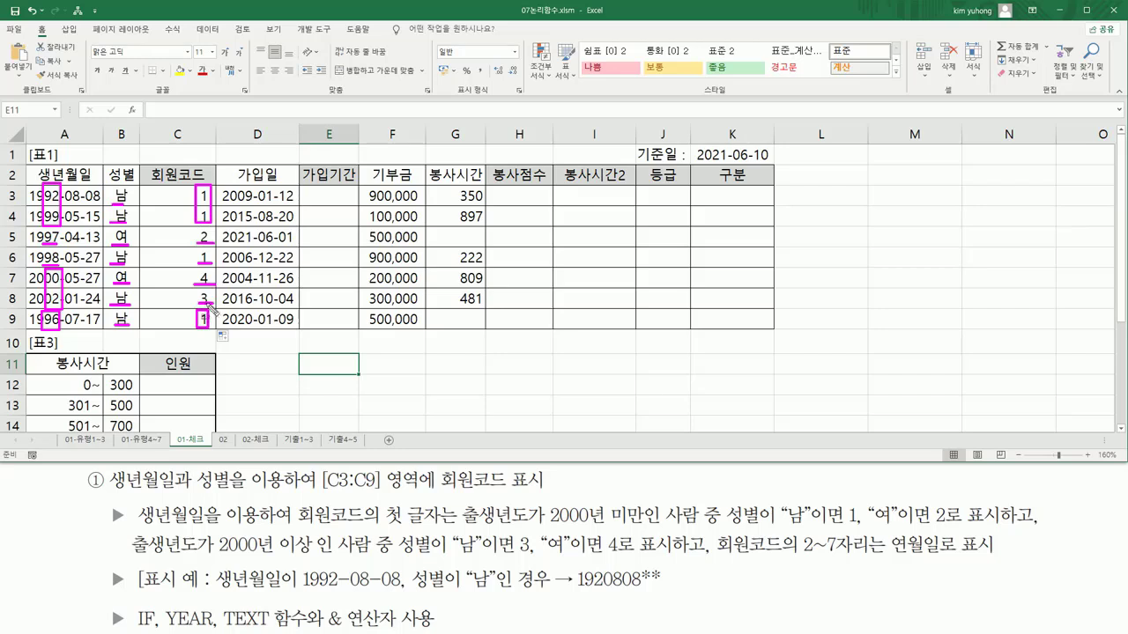
pyautogui.press('Escape')
# - Copy the C3 formula into C10 as plain text, with an apostrophe in front of it
pyautogui.click(190, 198)
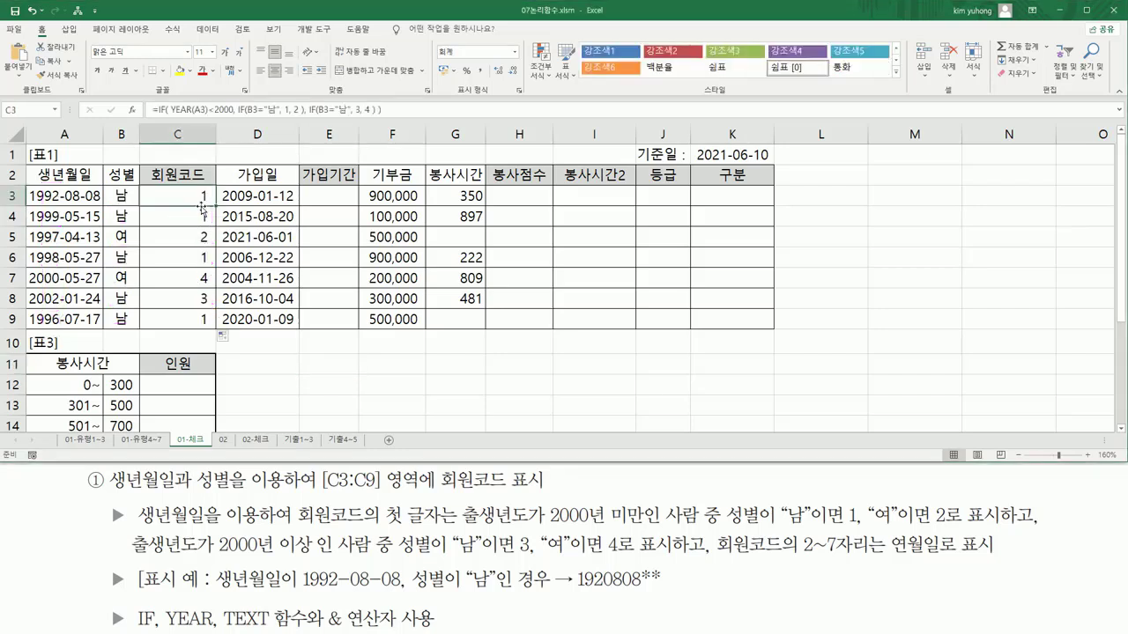
pyautogui.click(172, 346)
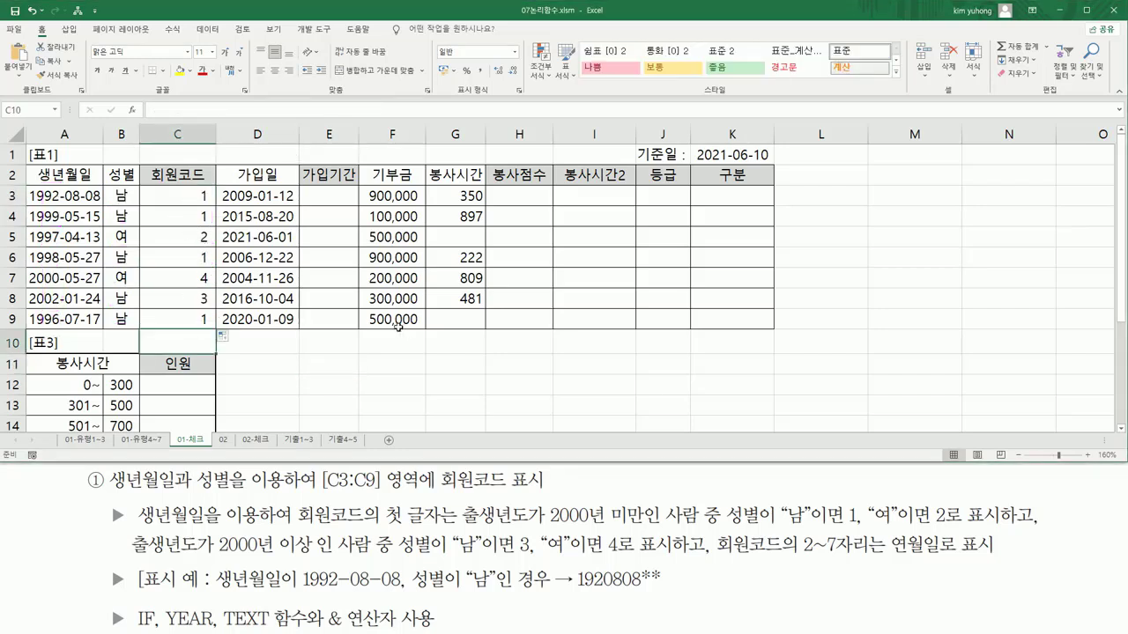
pyautogui.write("'")
pyautogui.write('=IF( YEAR(A3)<2000, IF(B3="남", 1, 2 ), IF(B3="남", 3, 4 ) )')
pyautogui.press('Return')
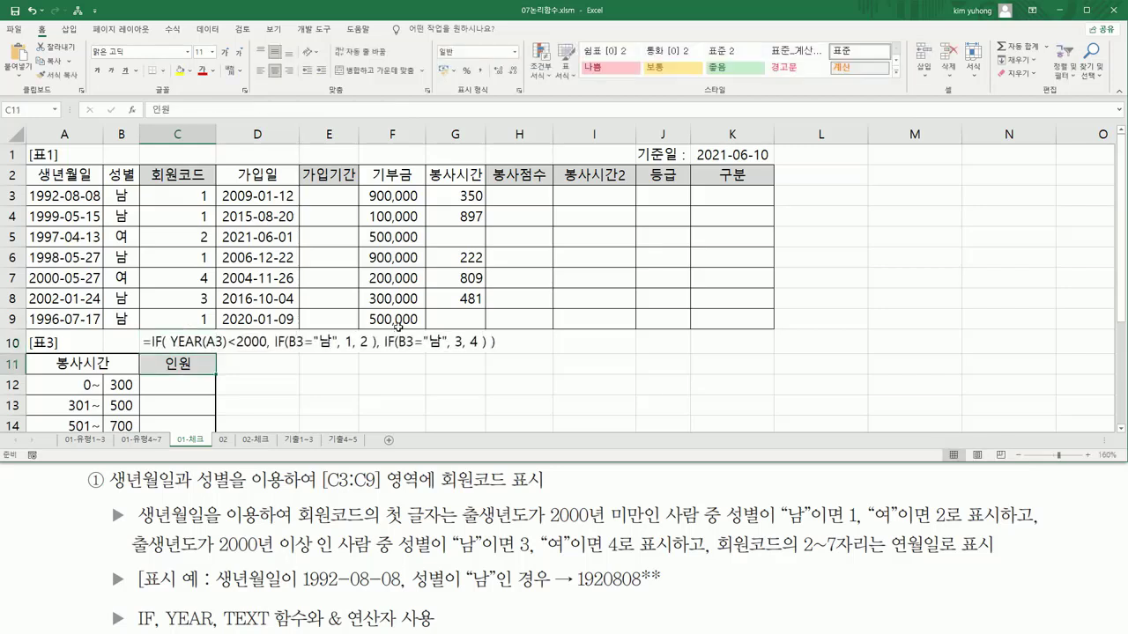
# - Set the font colour of the formula text in C10 to red and open the cell for editing
pyautogui.click(153, 340)
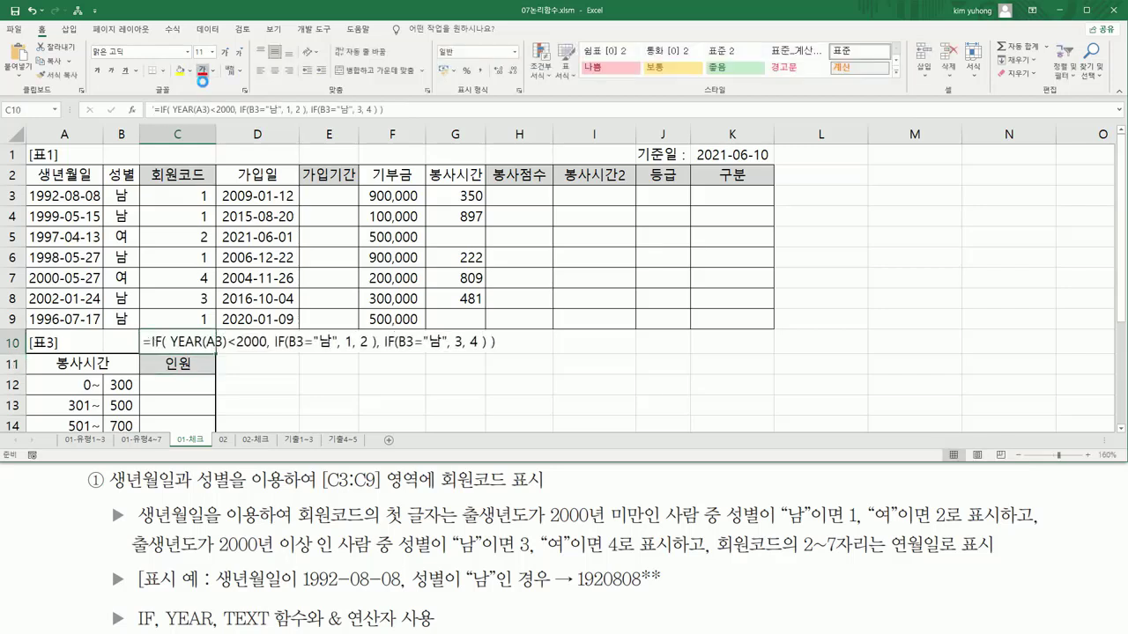
pyautogui.click(201, 69)
pyautogui.click(581, 380)
pyautogui.doubleClick(187, 341)
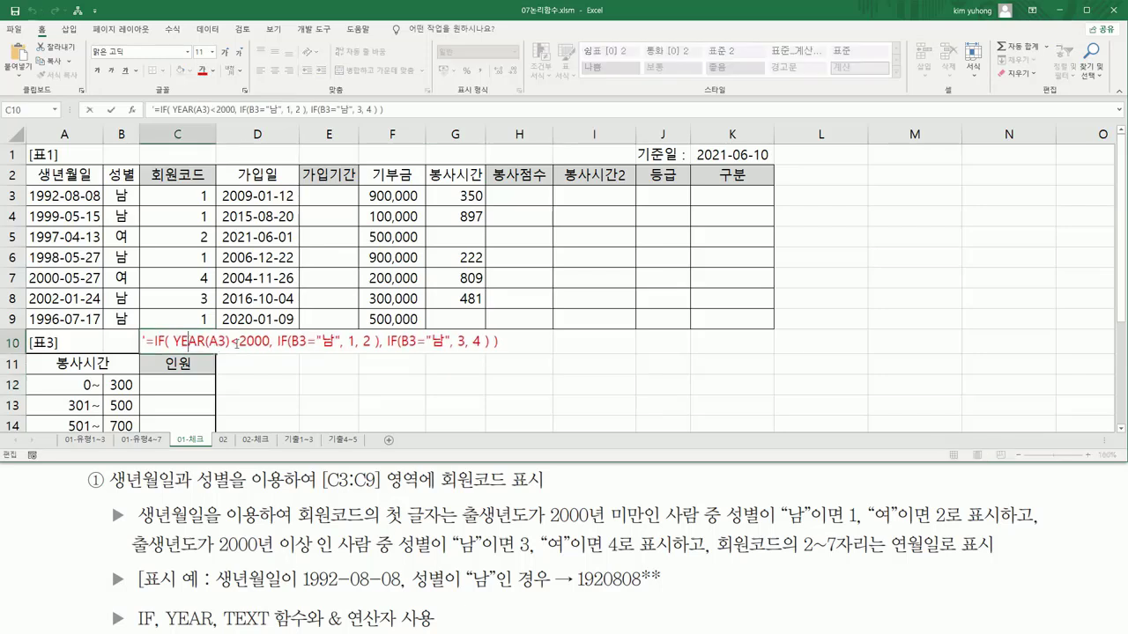
# - Space out the arguments of the formula text in C10 and commit the entry
pyautogui.click(369, 383)
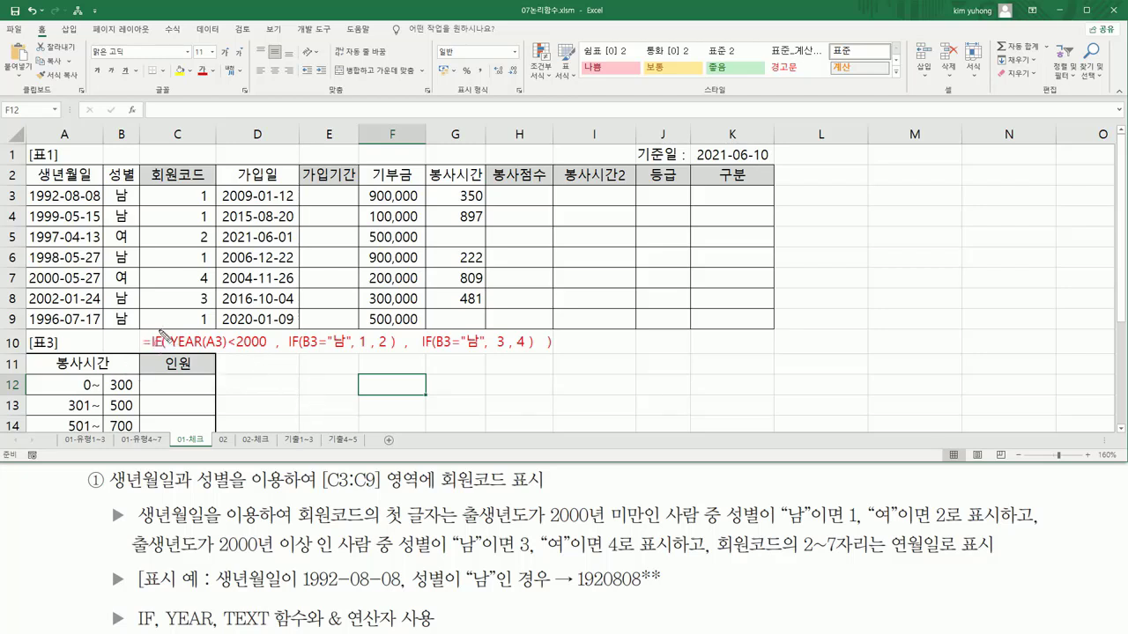
# - Examine the formula text in C10: the outer IF parentheses, the YEAR(A3)<2000 condition and the two nested IF branches for gender
pyautogui.moveTo(162, 320); pyautogui.dragTo(169, 370)
pyautogui.moveTo(546, 322); pyautogui.dragTo(555, 371)
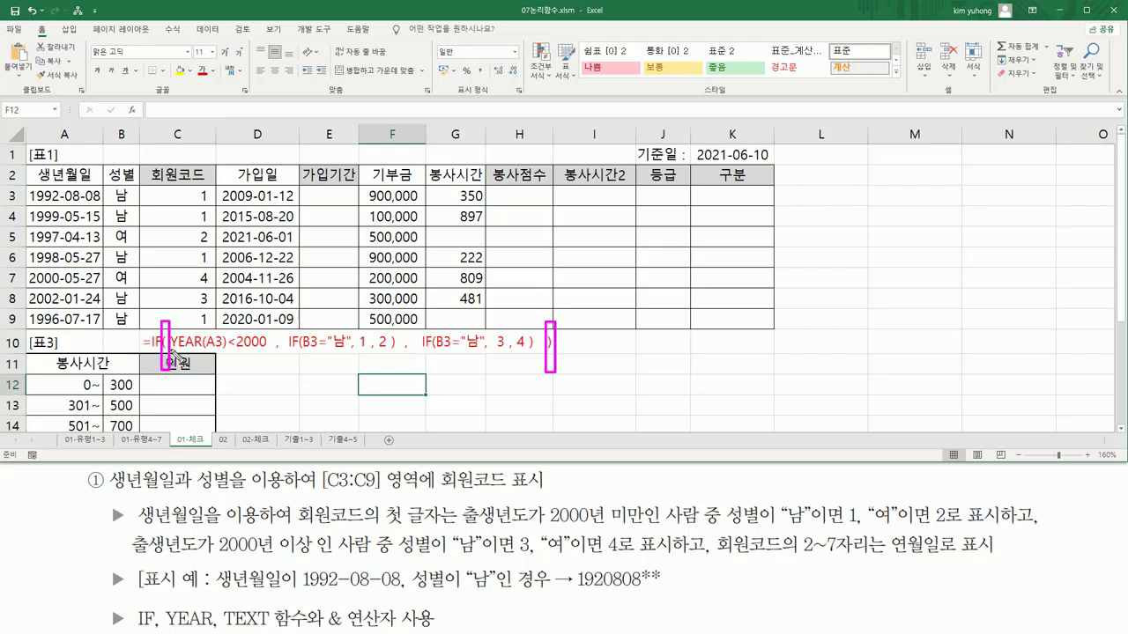
pyautogui.moveTo(170, 350)
pyautogui.mouseDown()
pyautogui.moveTo(286, 350)
pyautogui.moveTo(268, 351)
pyautogui.mouseUp()
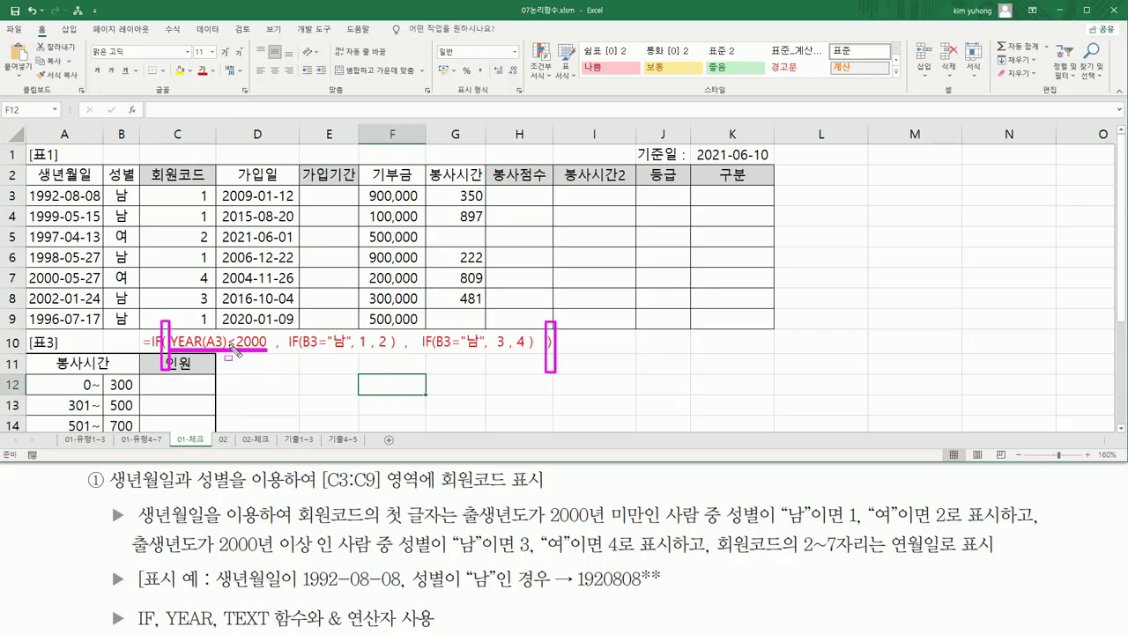
pyautogui.moveTo(284, 319)
pyautogui.mouseDown()
pyautogui.moveTo(319, 364)
pyautogui.moveTo(399, 363)
pyautogui.mouseUp()
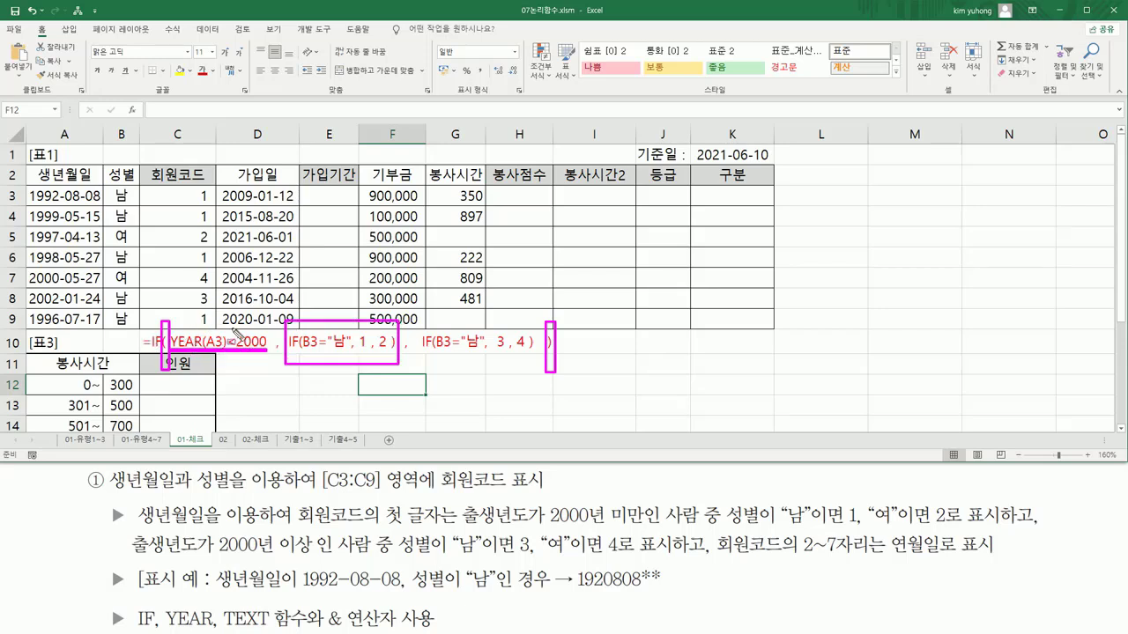
pyautogui.moveTo(418, 319)
pyautogui.mouseDown()
pyautogui.moveTo(432, 361)
pyautogui.moveTo(540, 374)
pyautogui.moveTo(538, 361)
pyautogui.mouseUp()
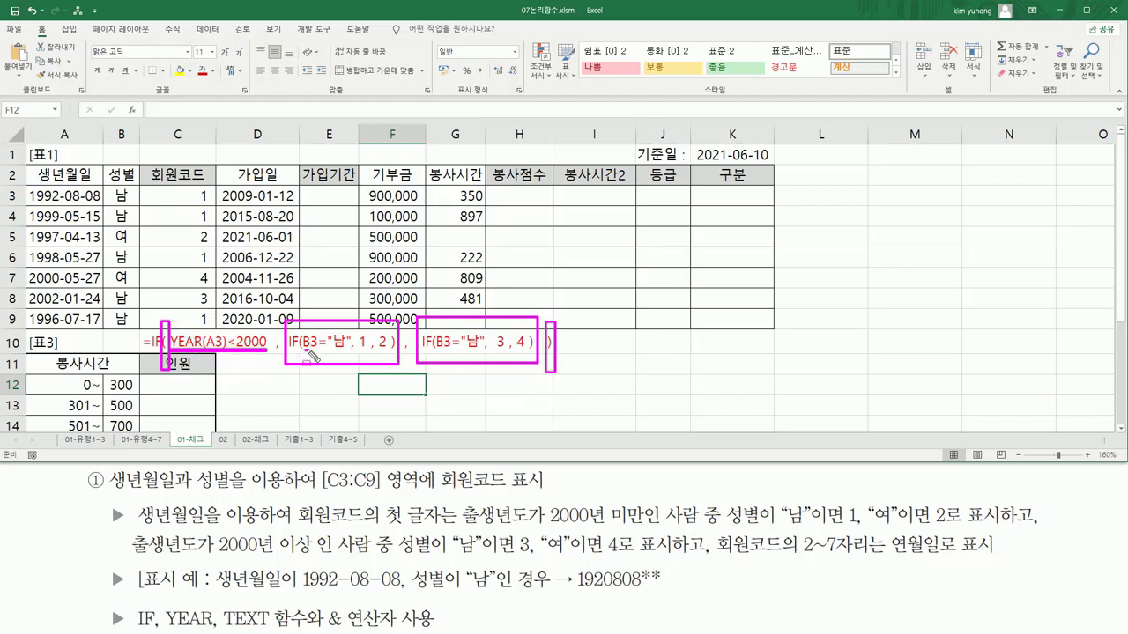
pyautogui.moveTo(306, 350); pyautogui.dragTo(346, 349)
pyautogui.moveTo(379, 352); pyautogui.dragTo(388, 351)
pyautogui.moveTo(420, 358); pyautogui.dragTo(531, 360)
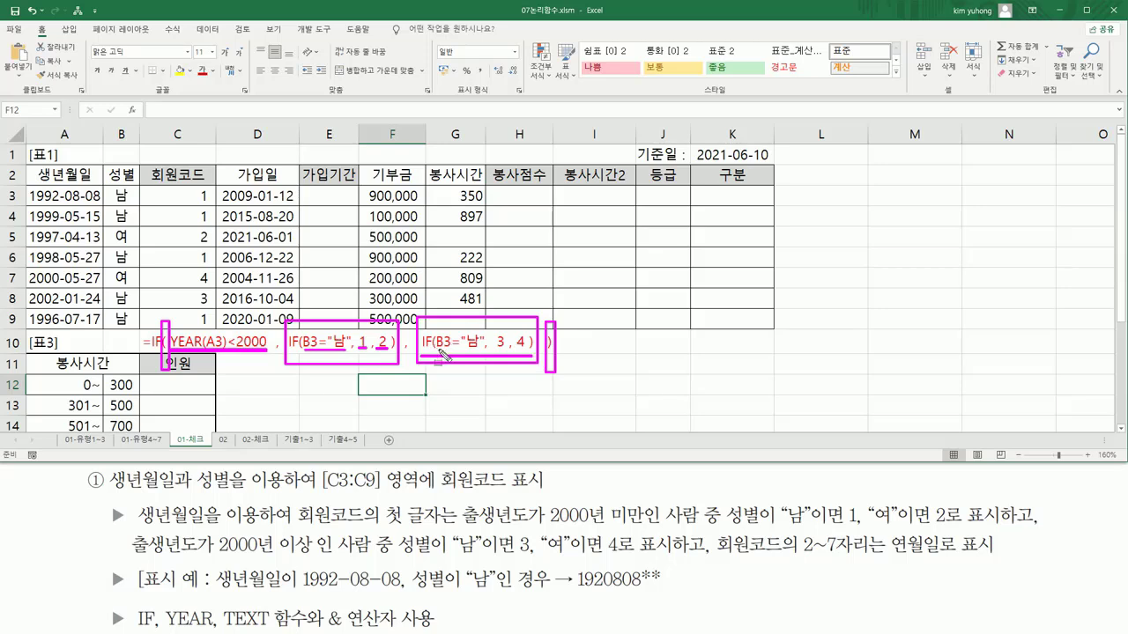
pyautogui.moveTo(443, 350); pyautogui.dragTo(477, 350)
pyautogui.moveTo(495, 351); pyautogui.dragTo(525, 349)
# - Review the example code 1920808** in the task text, its year, month and day digits, and the required TEXT function
pyautogui.moveTo(145, 599); pyautogui.dragTo(201, 600)
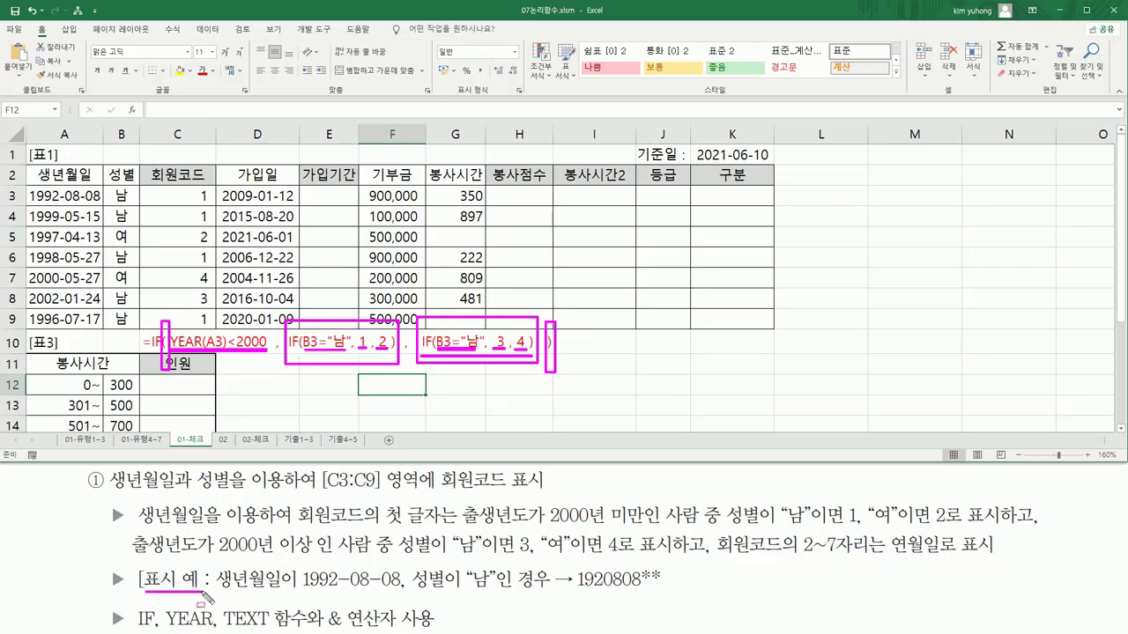
pyautogui.moveTo(578, 565); pyautogui.dragTo(583, 602)
pyautogui.moveTo(219, 604); pyautogui.dragTo(292, 604)
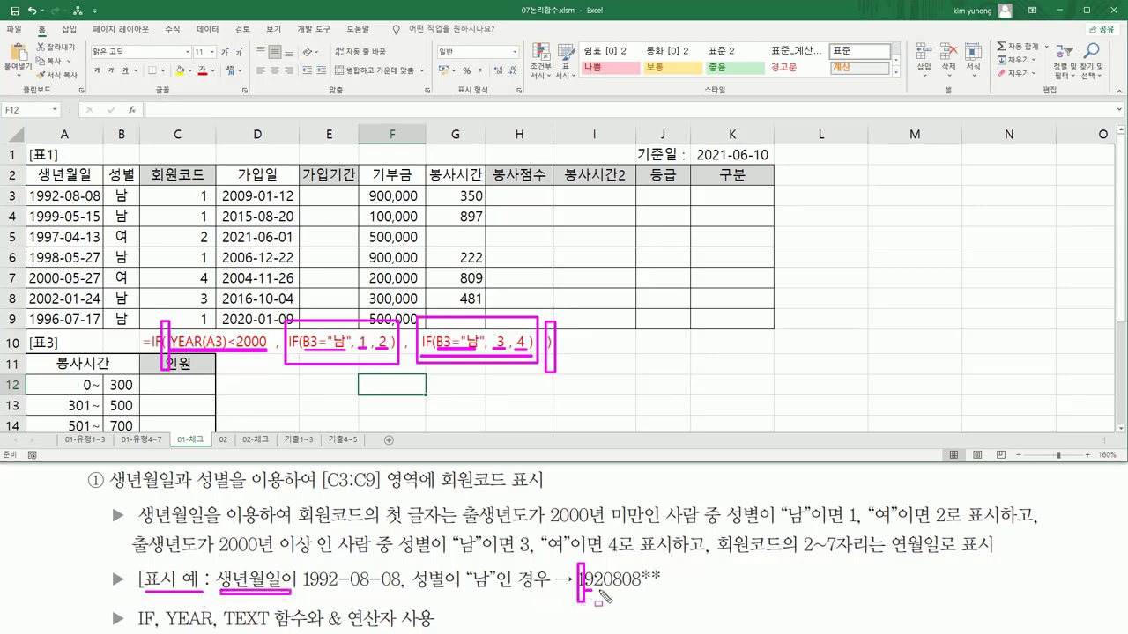
pyautogui.moveTo(584, 592); pyautogui.dragTo(643, 592)
pyautogui.moveTo(591, 569)
pyautogui.mouseDown()
pyautogui.moveTo(601, 587)
pyautogui.moveTo(629, 577)
pyautogui.moveTo(646, 590)
pyautogui.mouseUp()
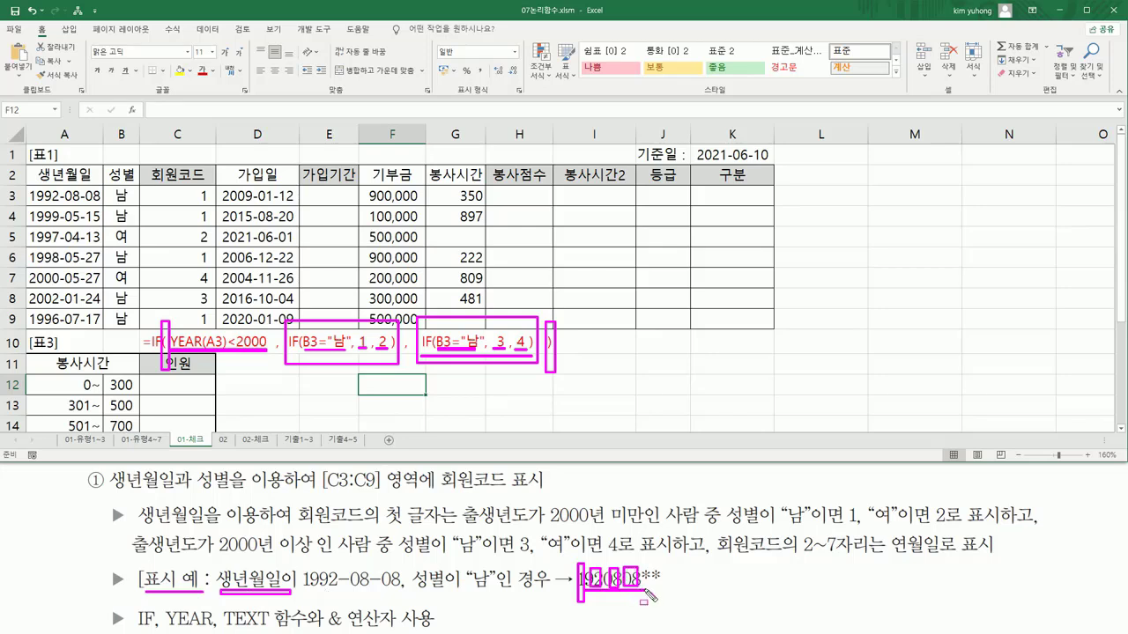
pyautogui.moveTo(224, 627); pyautogui.dragTo(306, 627)
pyautogui.press('Escape')
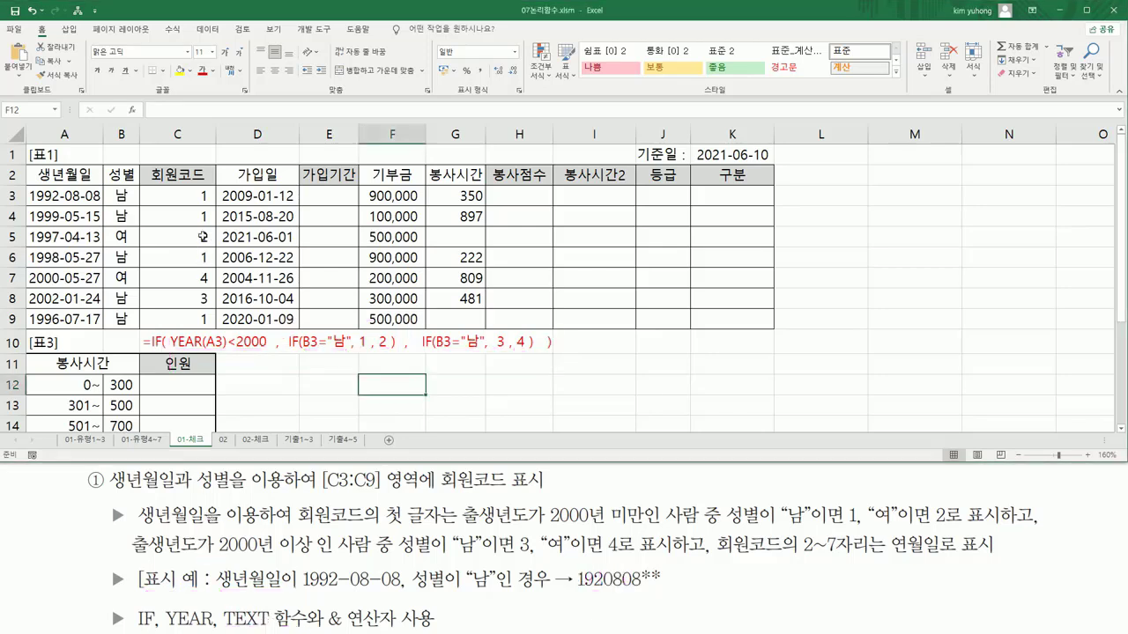
# - Remove the IF formula from C3 and start a TEXT function on the birth date in A3
pyautogui.doubleClick(202, 196)
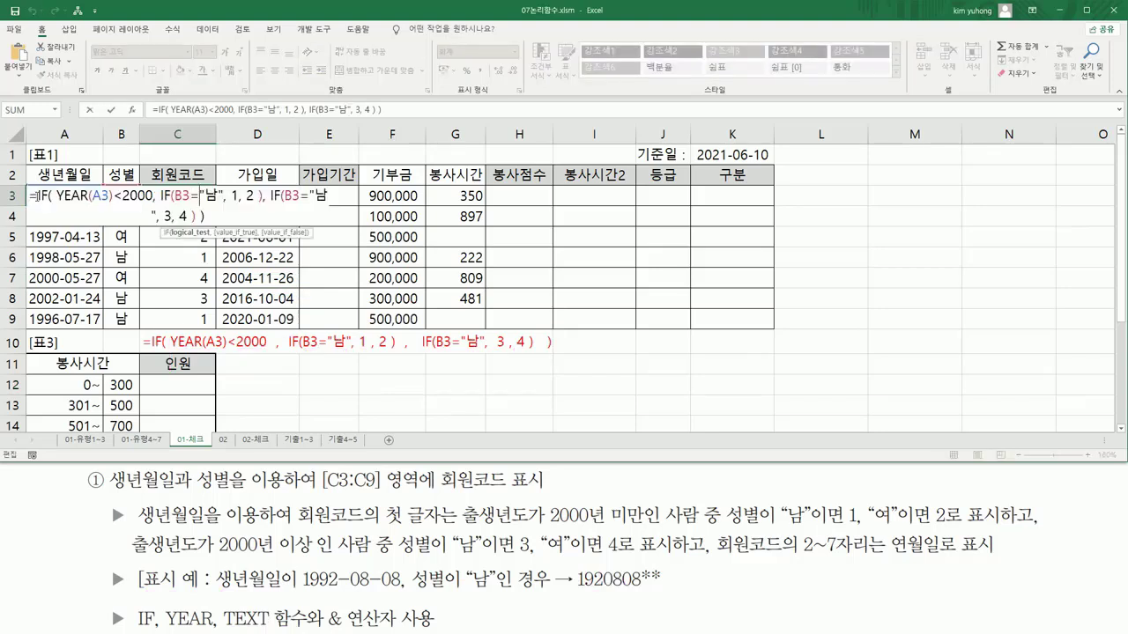
pyautogui.moveTo(37, 195); pyautogui.dragTo(204, 217)
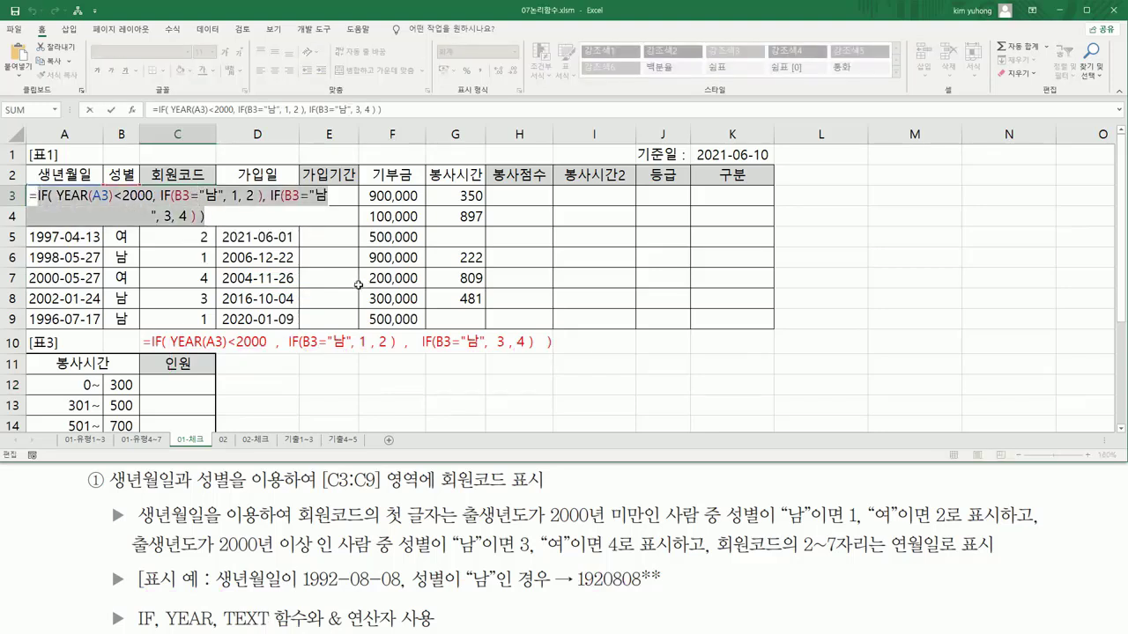
pyautogui.press('BackSpace')
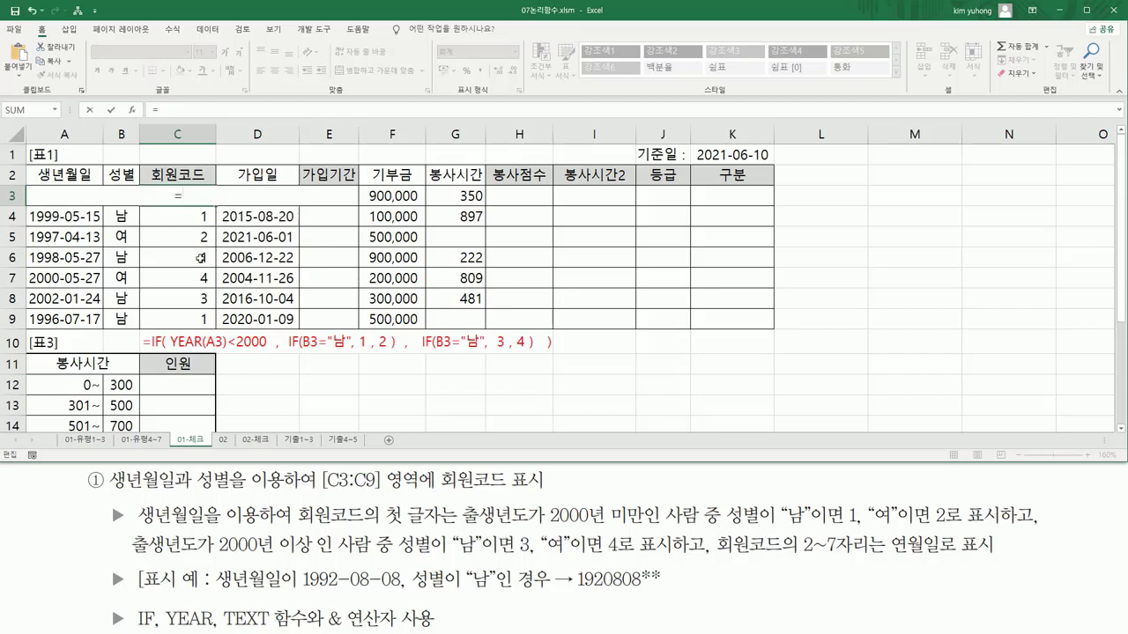
pyautogui.write('te')
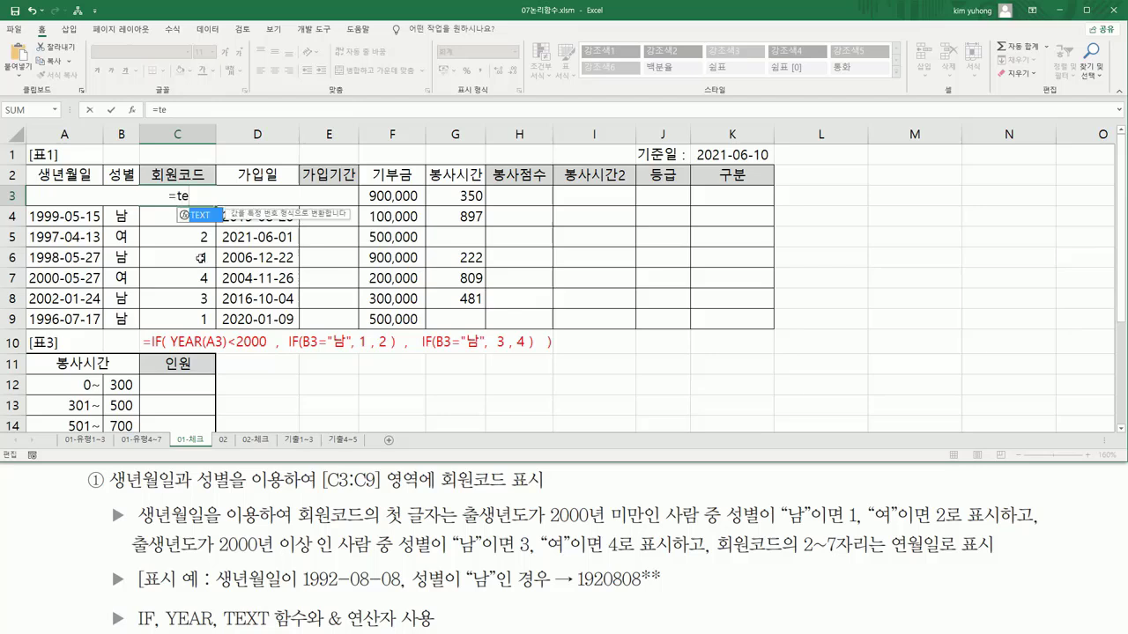
pyautogui.press('Tab')
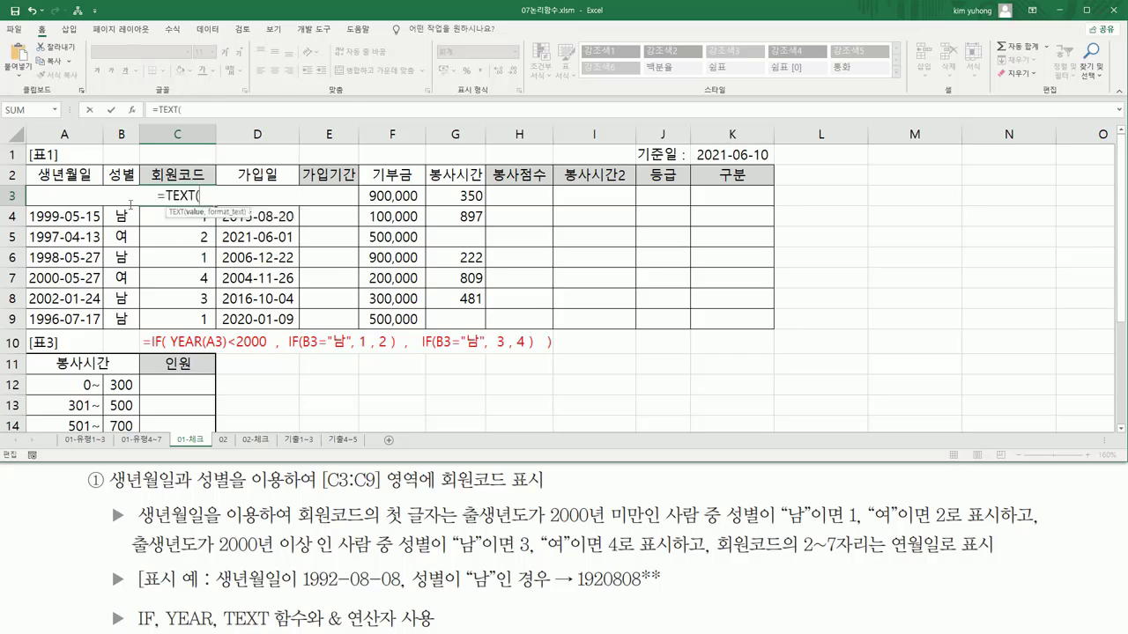
pyautogui.click(95, 202)
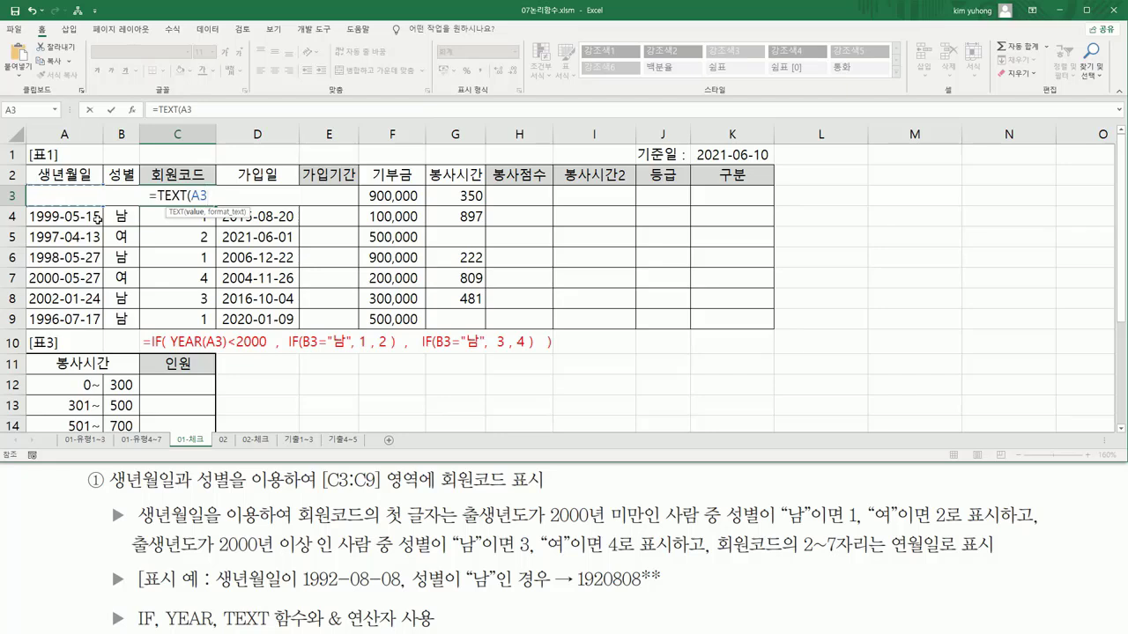
# - Finish the TEXT function in C3 with the format "yymmdd" and fill the formula down through C9
pyautogui.write(', "')
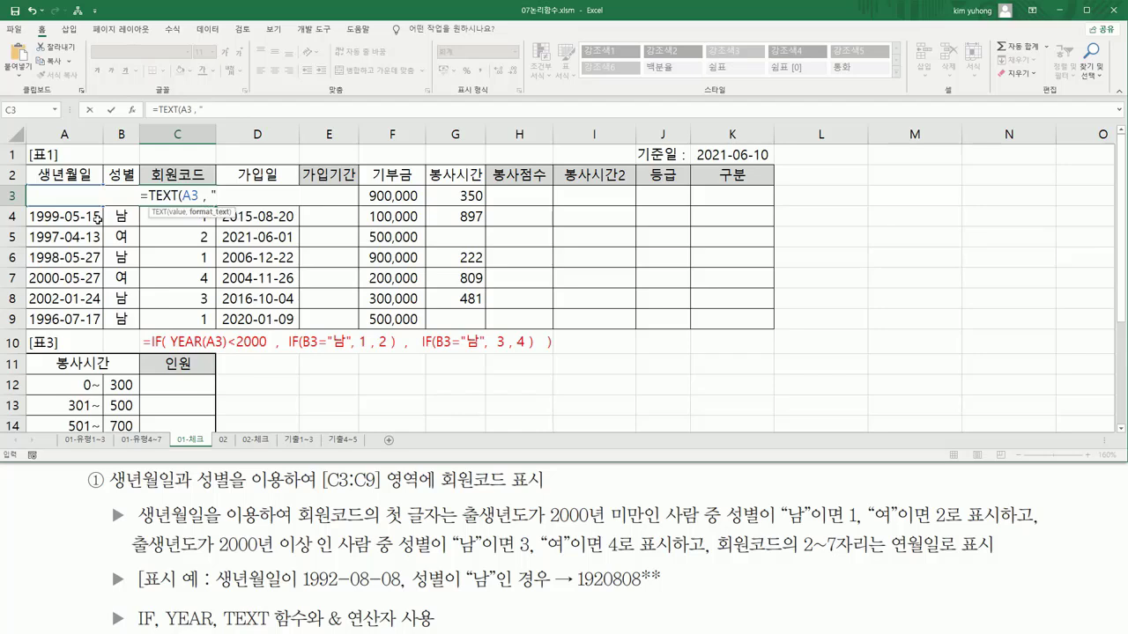
pyautogui.write('yy')
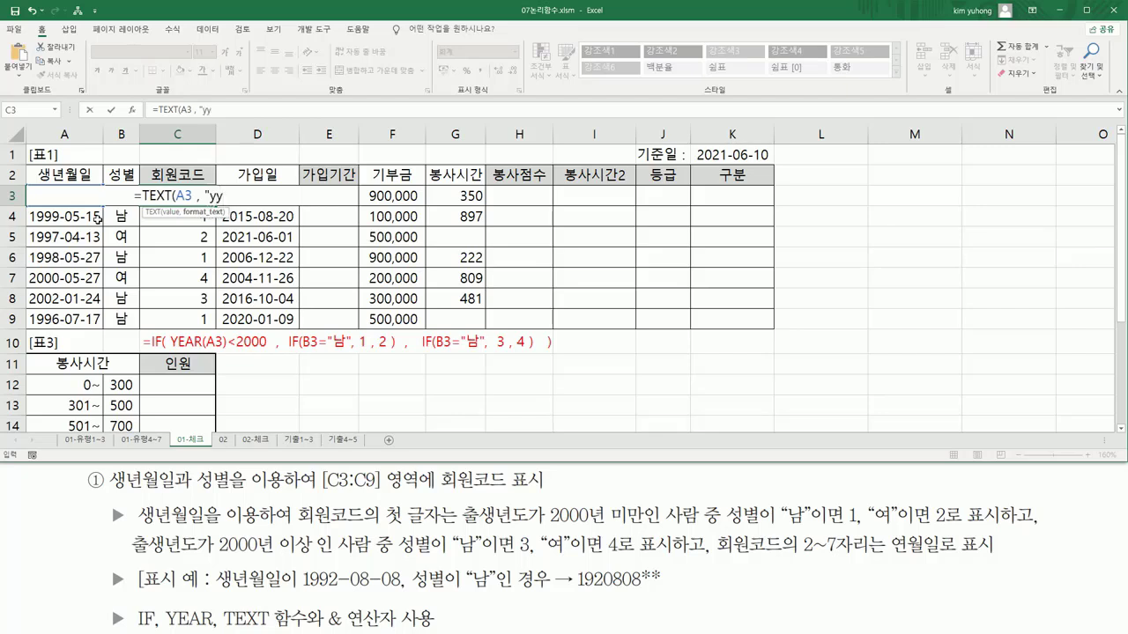
pyautogui.write('mm')
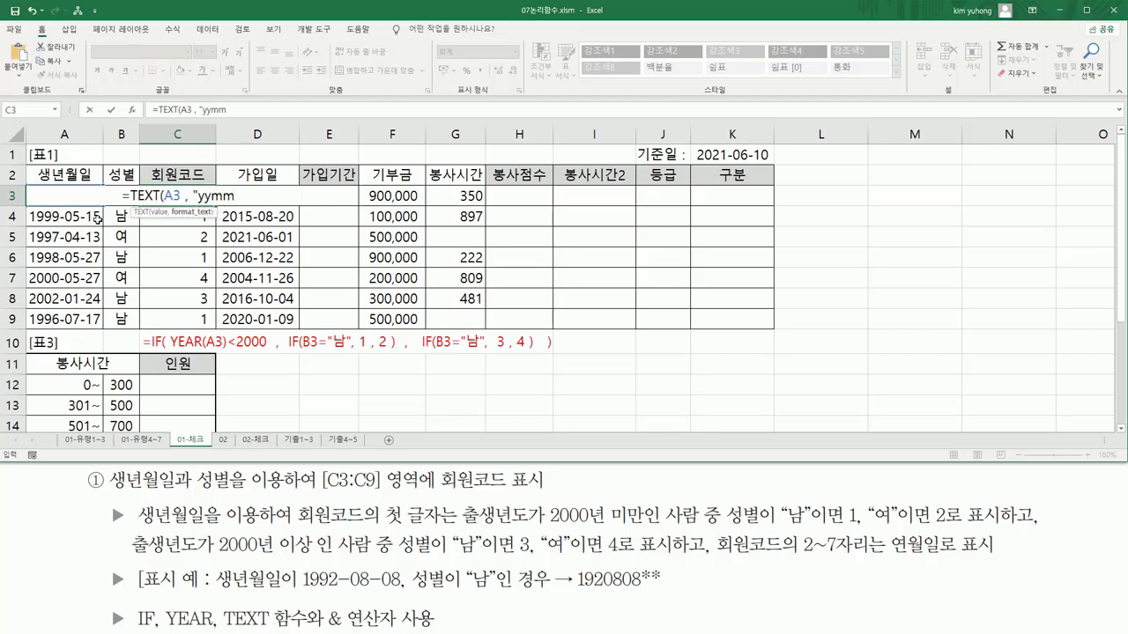
pyautogui.write('dd')
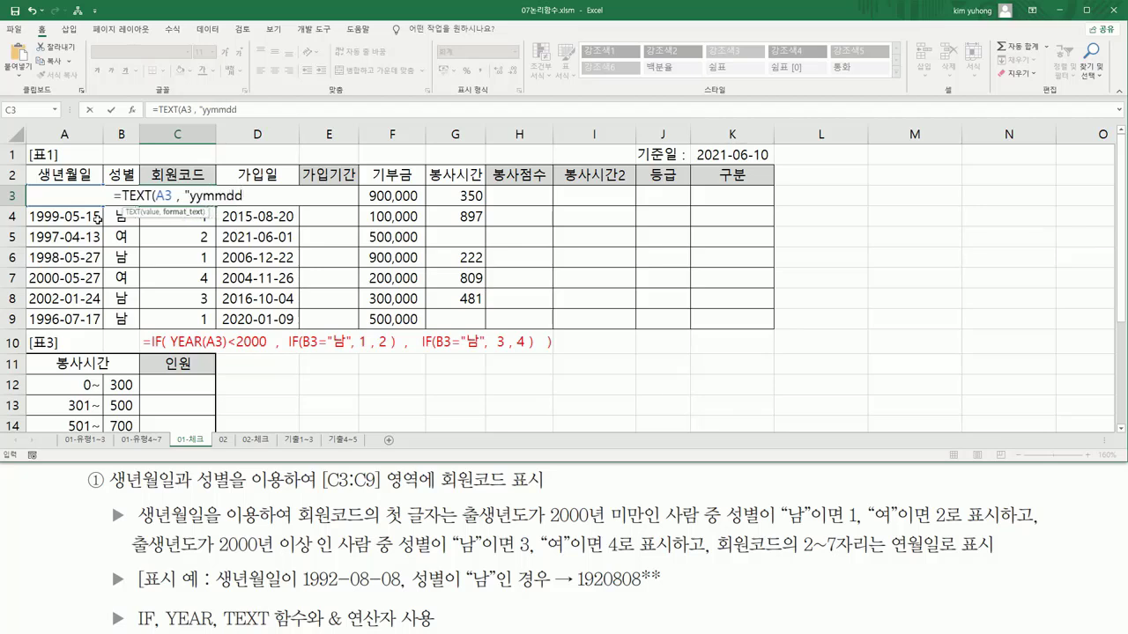
pyautogui.write('"')
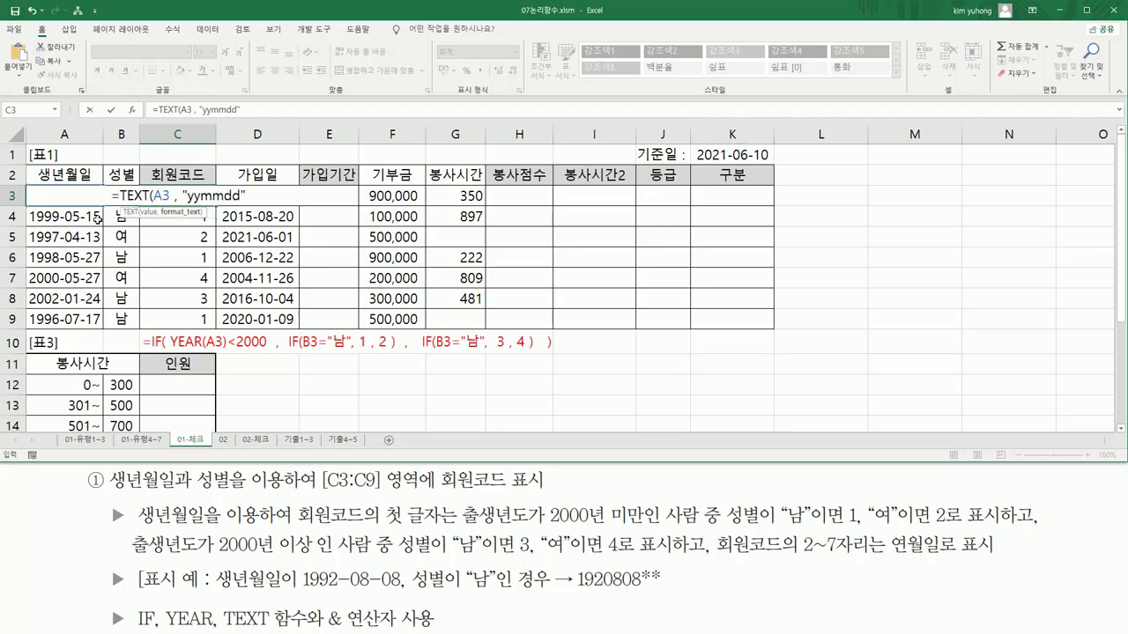
pyautogui.write(')')
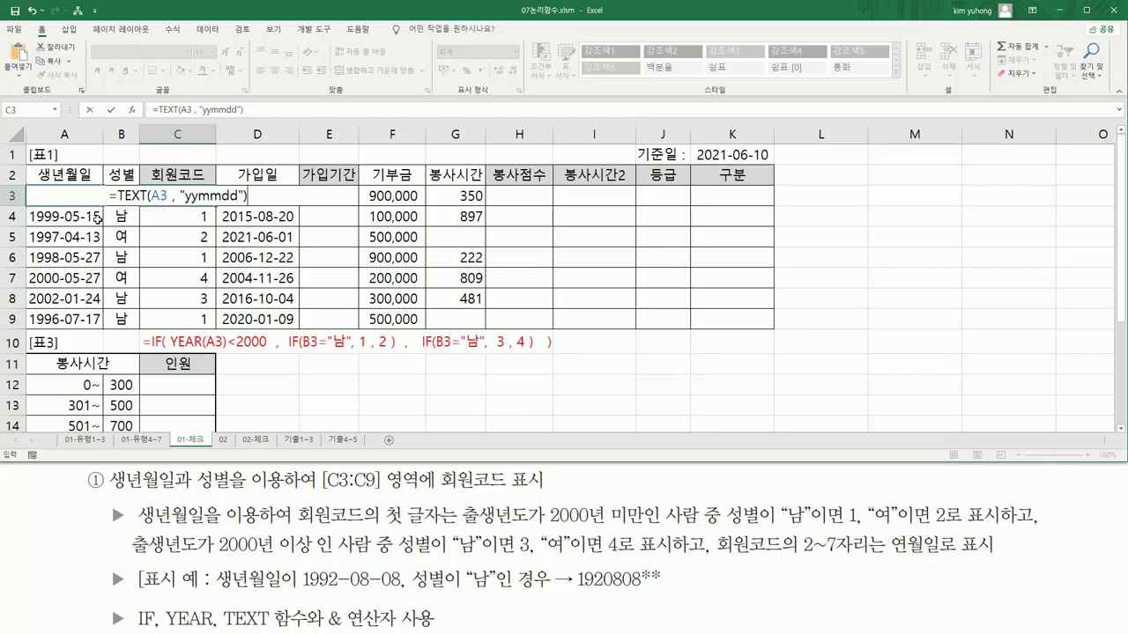
pyautogui.press('Return')
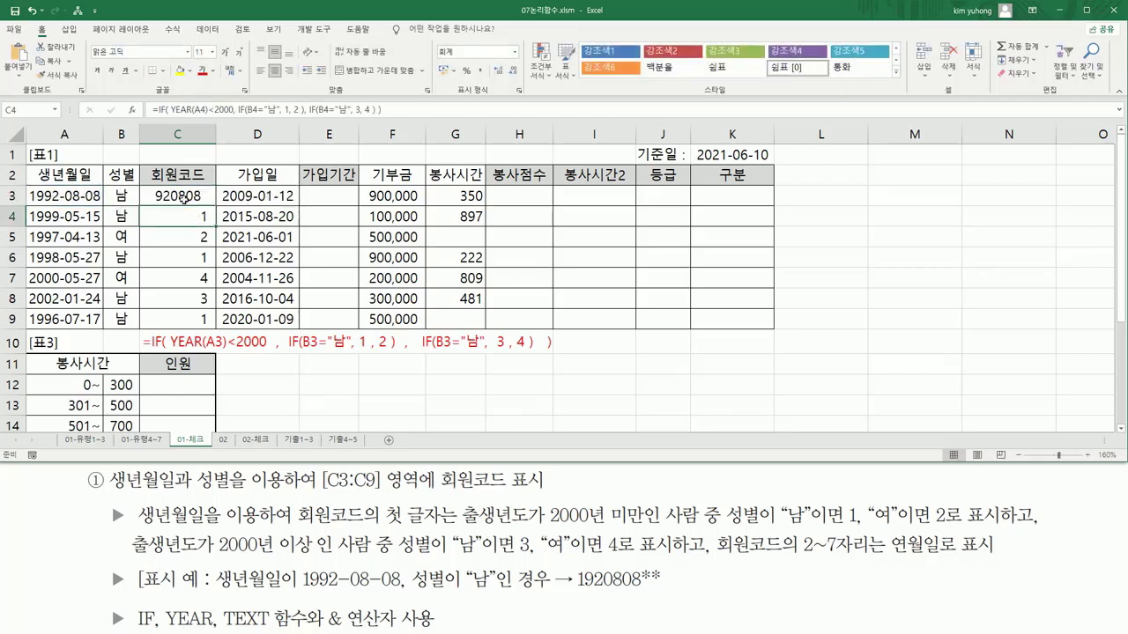
pyautogui.click(201, 202)
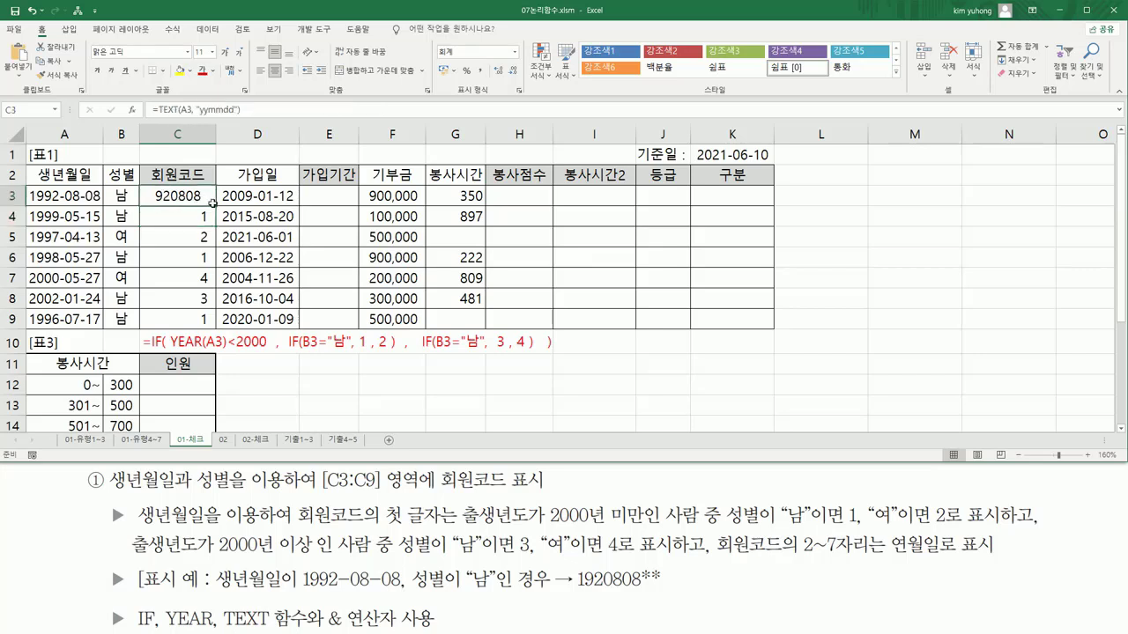
pyautogui.moveTo(212, 204); pyautogui.dragTo(206, 317)
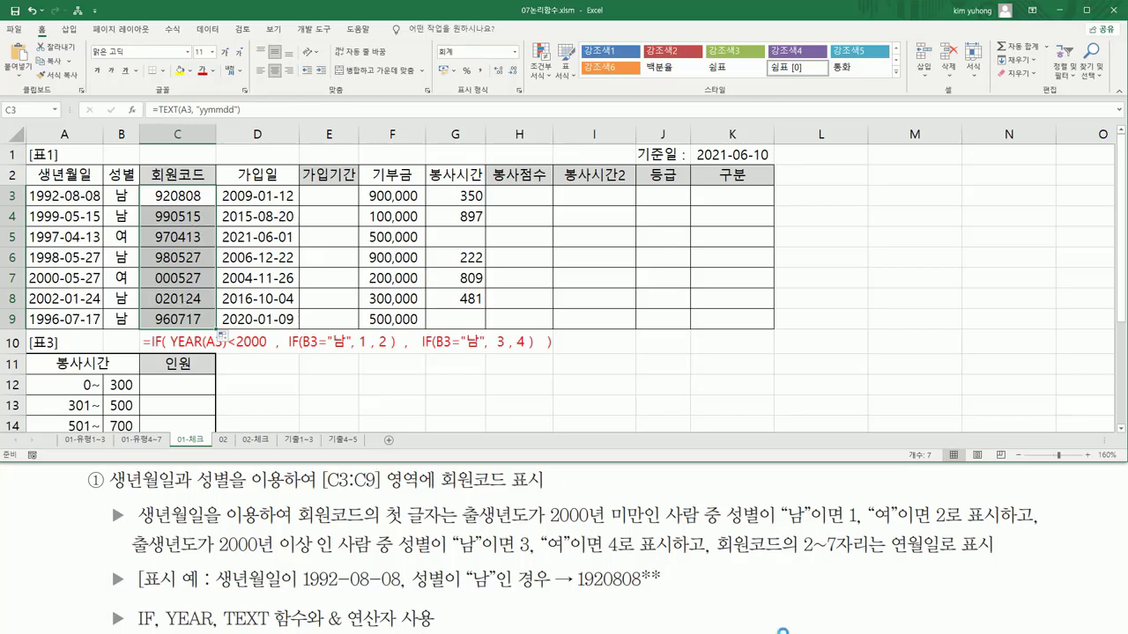
# - Check the two trailing asterisks of the example code and the required & operator in the task text
pyautogui.moveTo(583, 586)
pyautogui.mouseDown()
pyautogui.moveTo(673, 590)
pyautogui.moveTo(661, 597)
pyautogui.mouseUp()
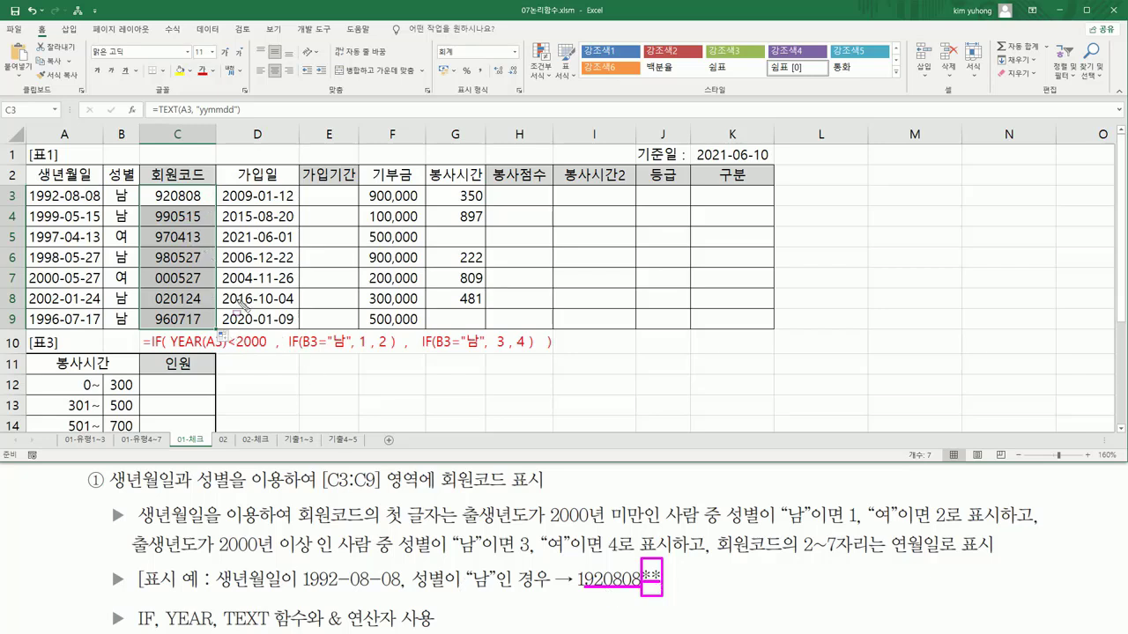
pyautogui.moveTo(322, 601)
pyautogui.mouseDown()
pyautogui.moveTo(373, 633)
pyautogui.moveTo(402, 633)
pyautogui.mouseUp()
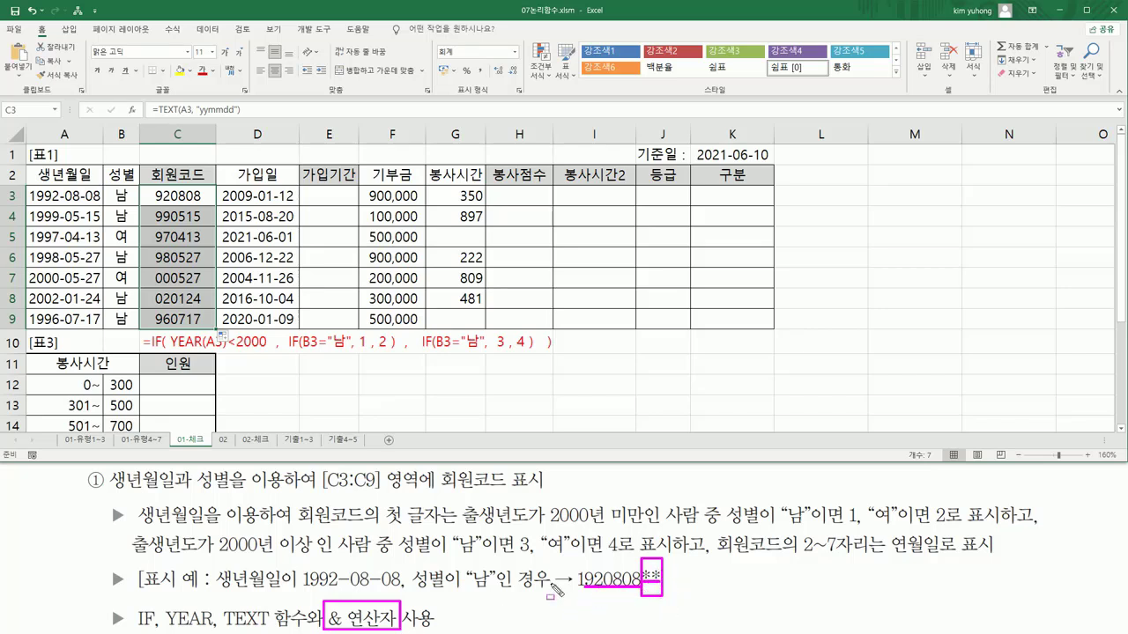
pyautogui.press('Escape')
# - Append & "**" to the TEXT formula in C3 and fill it down through C9
pyautogui.click(181, 194)
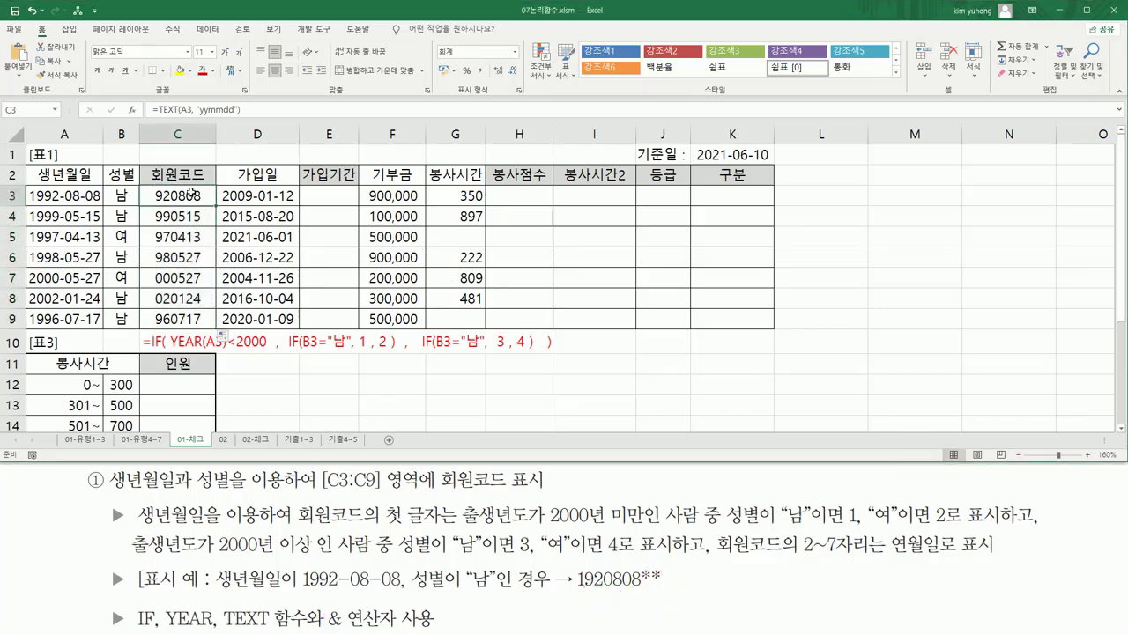
pyautogui.doubleClick(189, 193)
pyautogui.press('End')
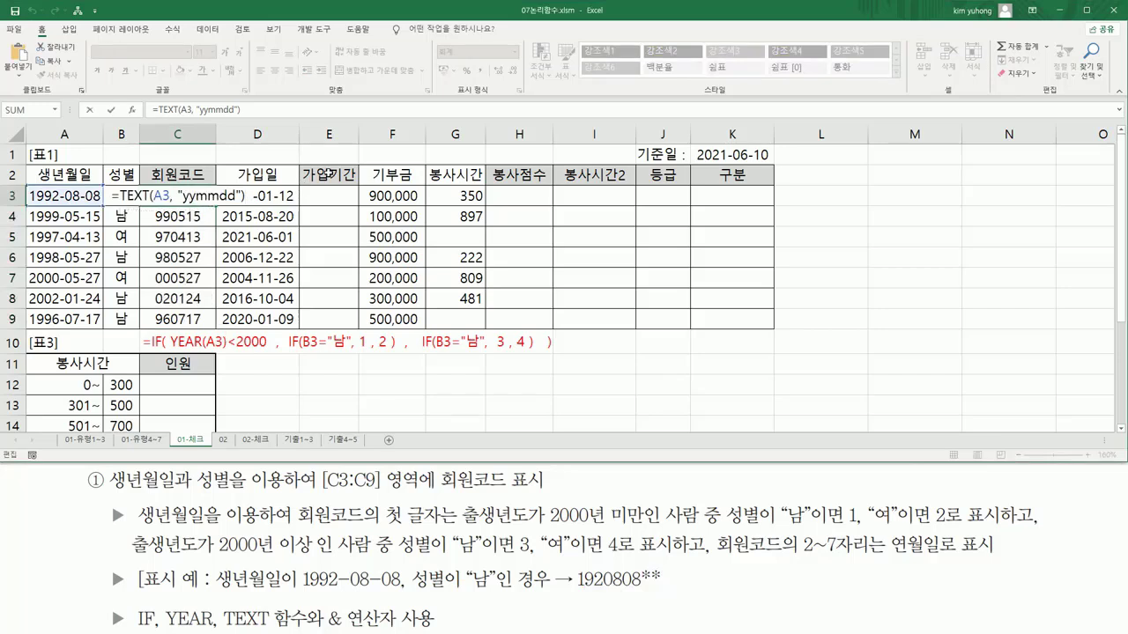
pyautogui.write('&')
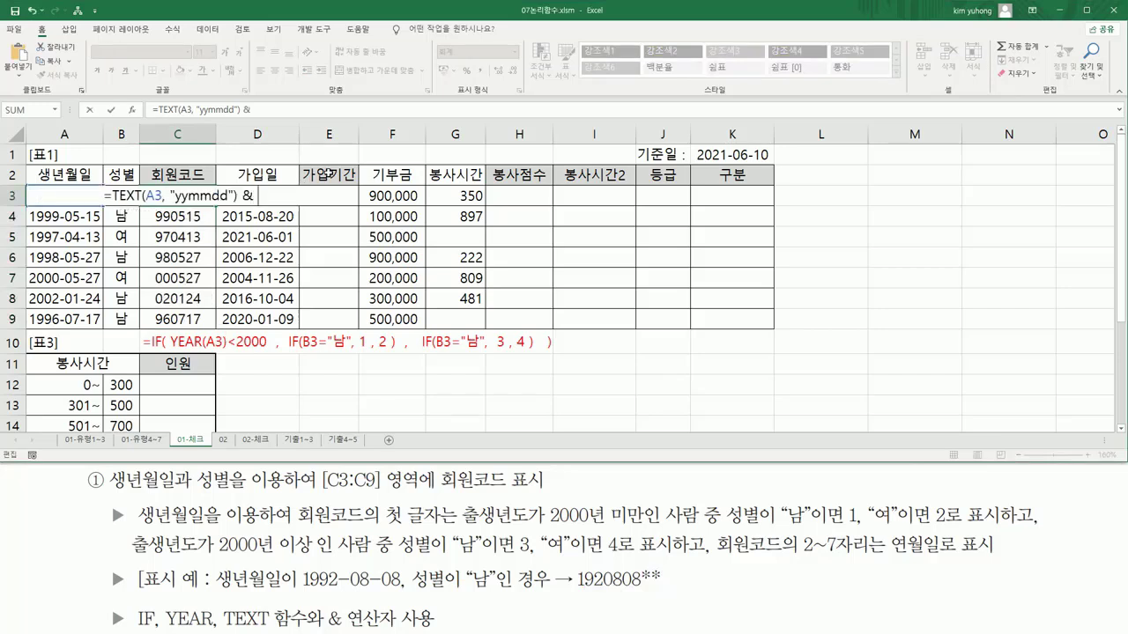
pyautogui.write(' "**')
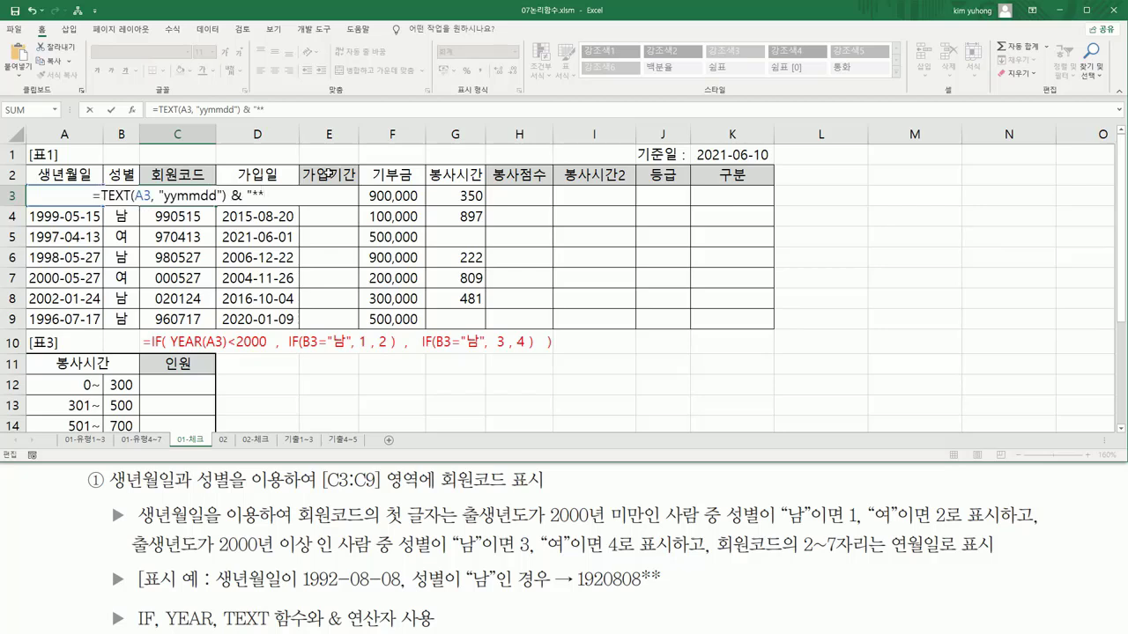
pyautogui.write('"')
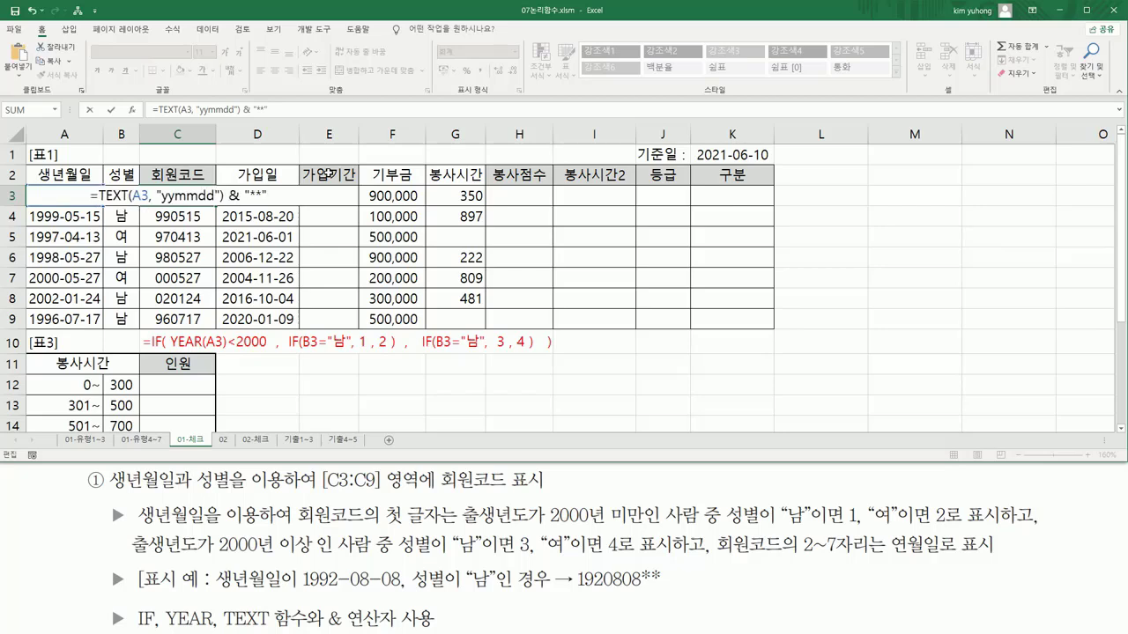
pyautogui.hotkey('ctrl', 'Return')
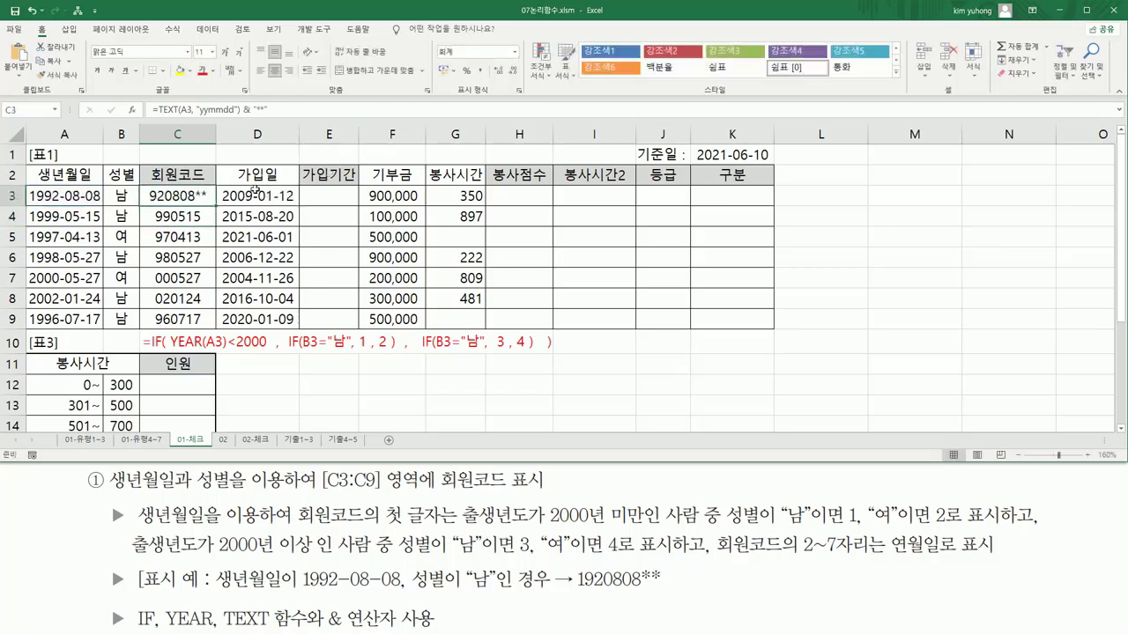
pyautogui.moveTo(215, 205); pyautogui.dragTo(215, 324)
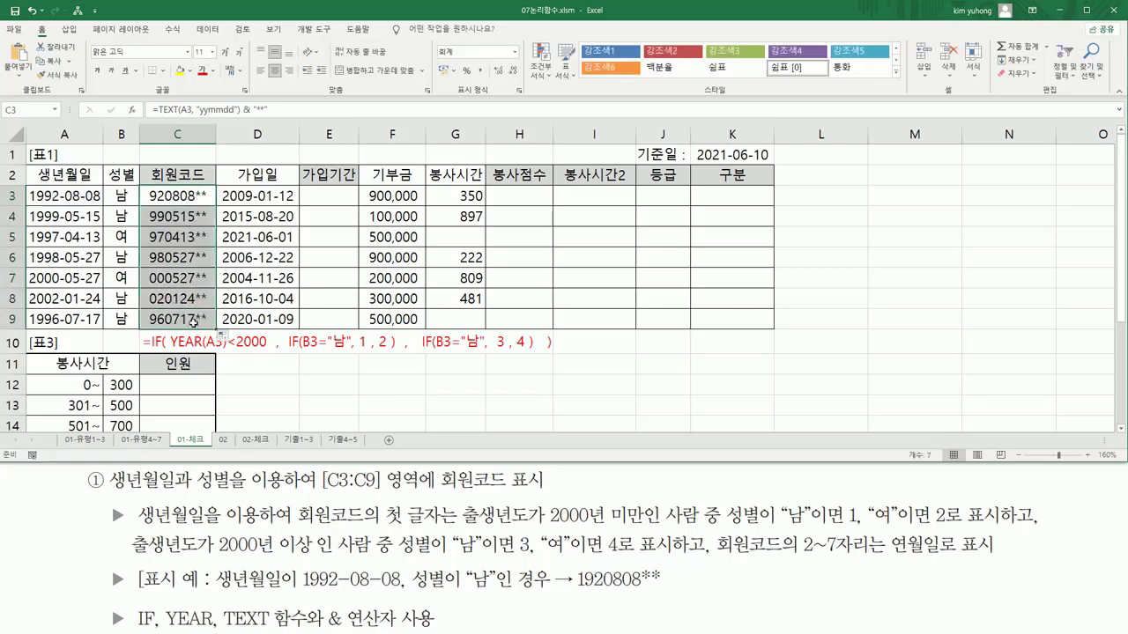
pyautogui.click(190, 195)
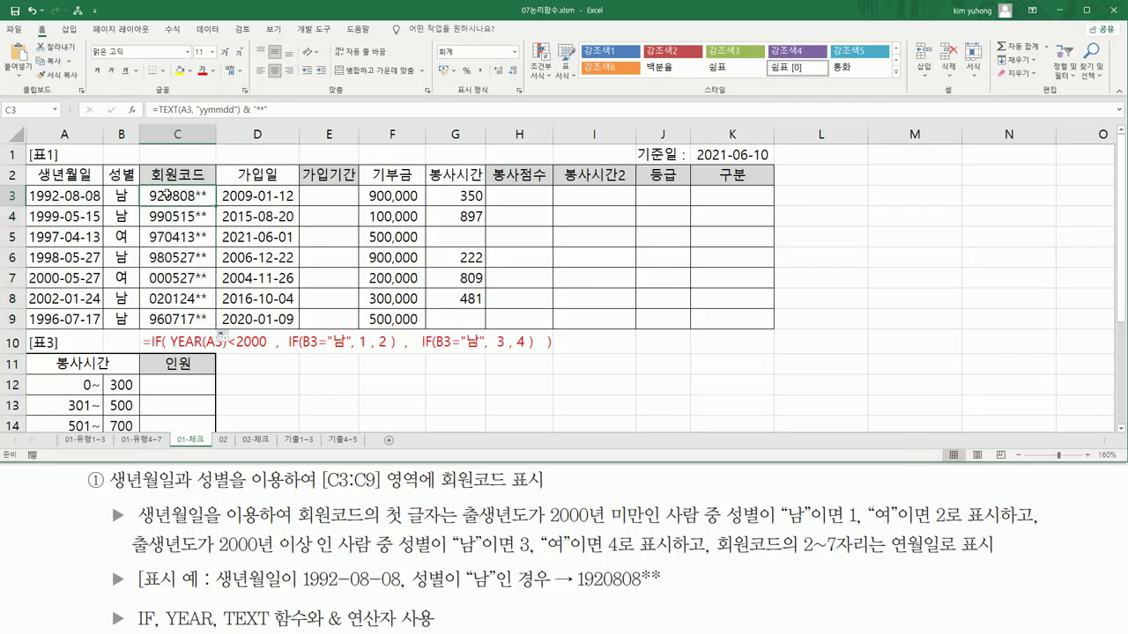
# - Insert the copied nested IF formula before TEXT in C3 and join the two parts with the & operator
pyautogui.doubleClick(167, 194)
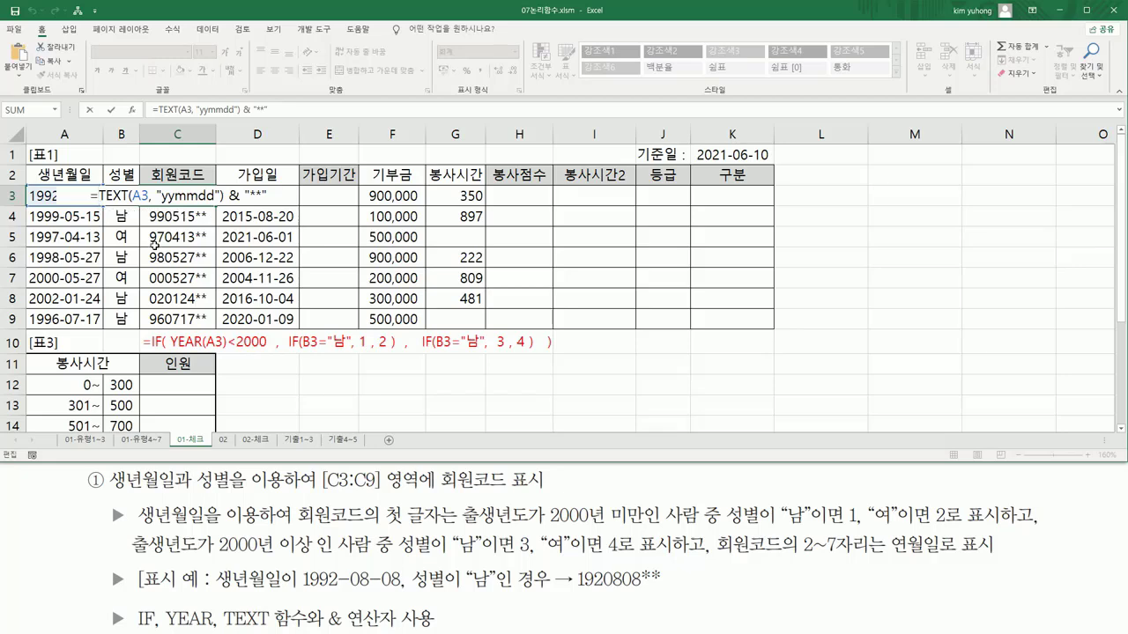
pyautogui.hotkey('ctrl', 'v')
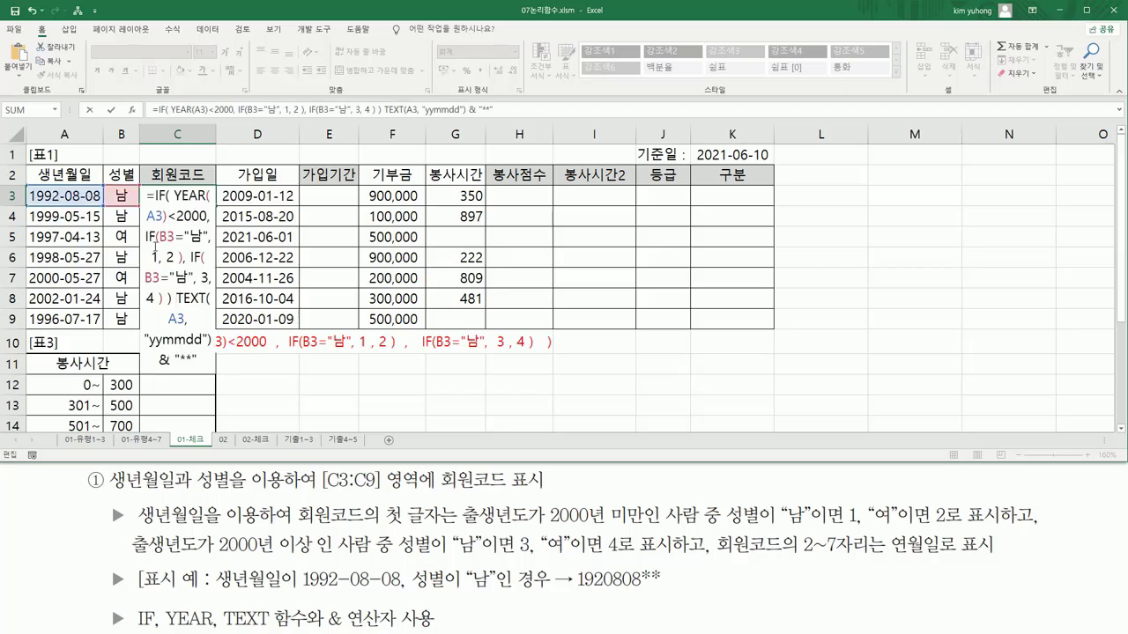
pyautogui.moveTo(177, 299); pyautogui.dragTo(152, 194)
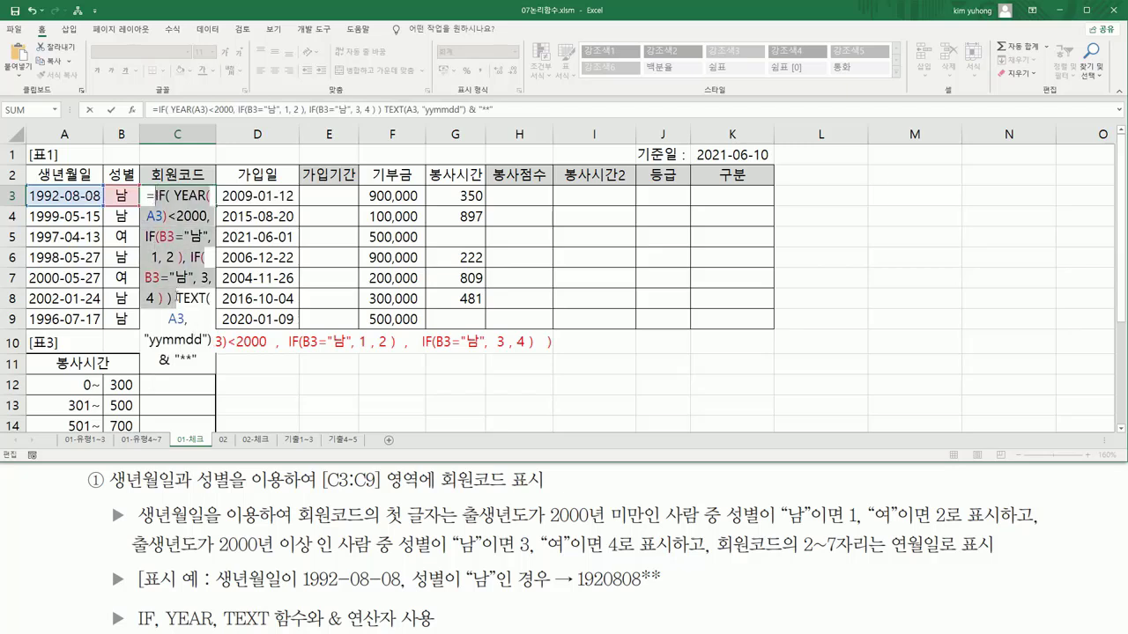
pyautogui.click(177, 298)
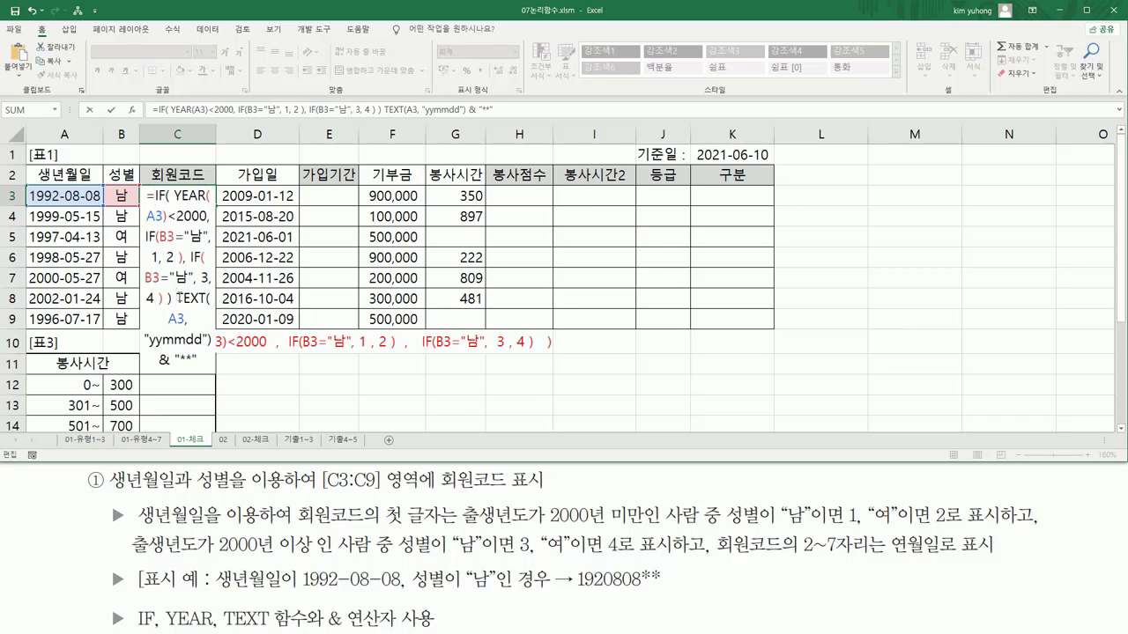
pyautogui.moveTo(179, 298); pyautogui.dragTo(215, 339)
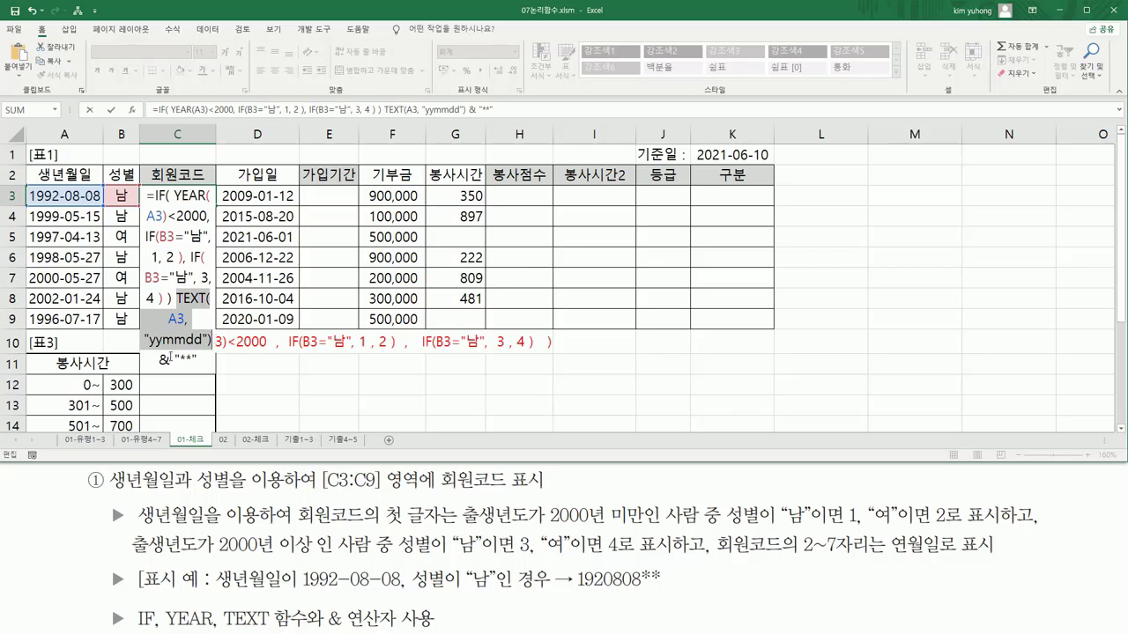
pyautogui.moveTo(174, 358); pyautogui.dragTo(199, 359)
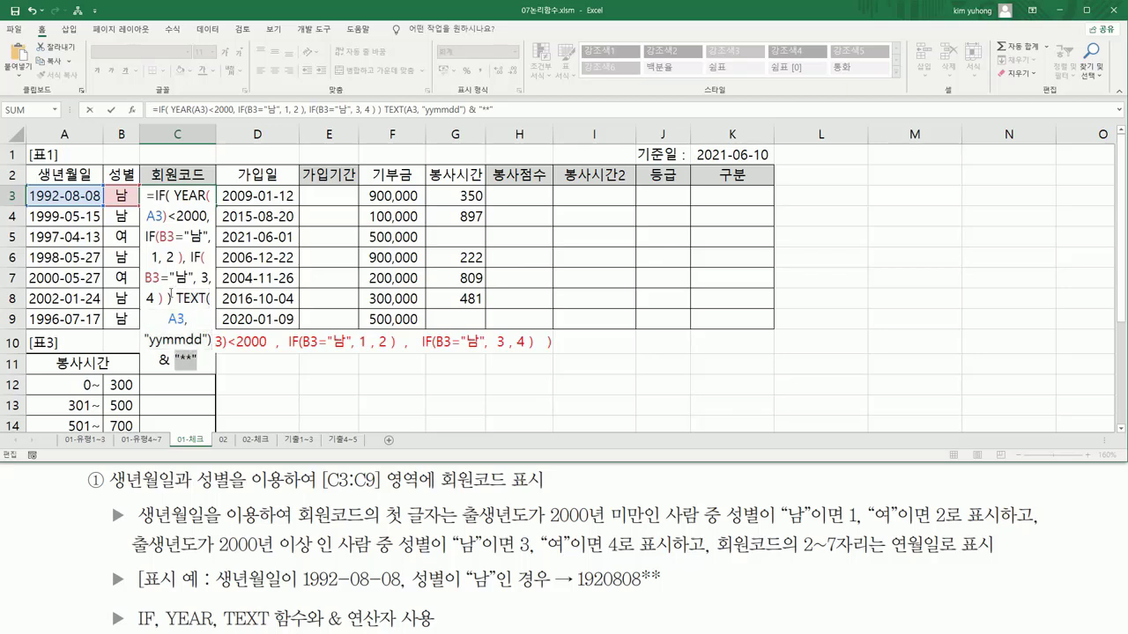
pyautogui.click(177, 299)
pyautogui.write('&')
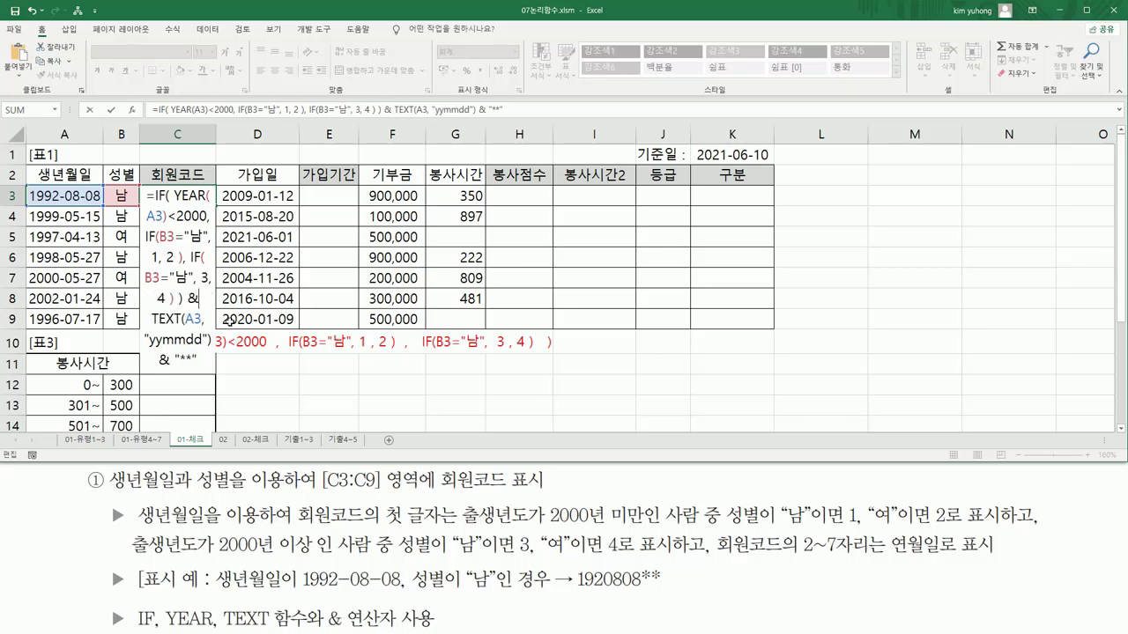
pyautogui.press('Return')
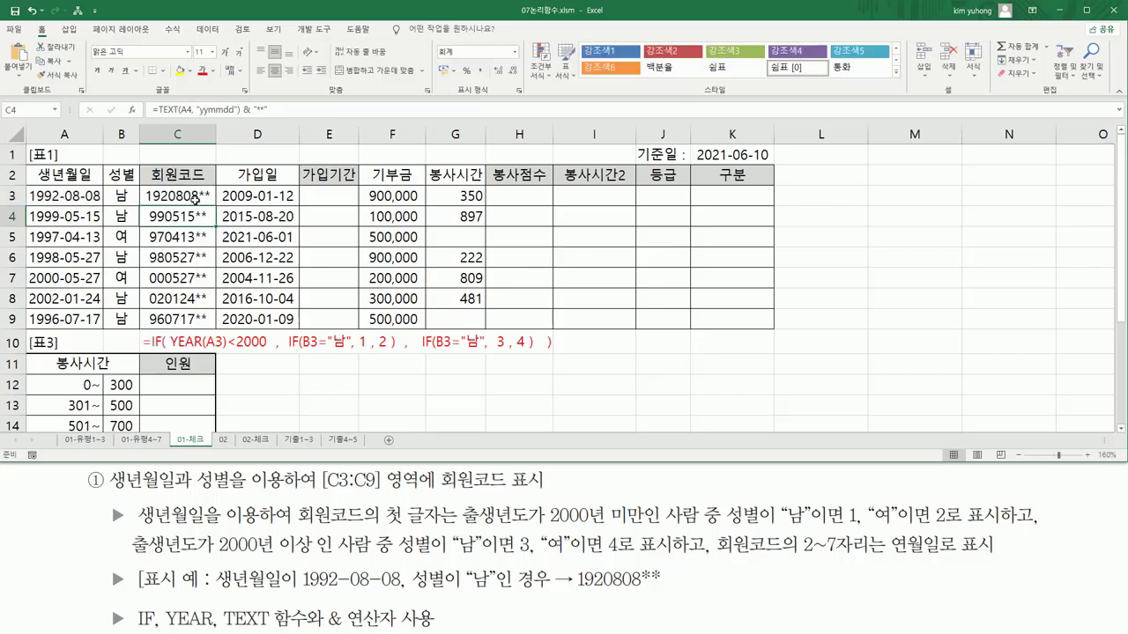
# - Fill the combined member code formula from C3 down through C9
pyautogui.click(196, 199)
pyautogui.moveTo(215, 205); pyautogui.dragTo(215, 322)
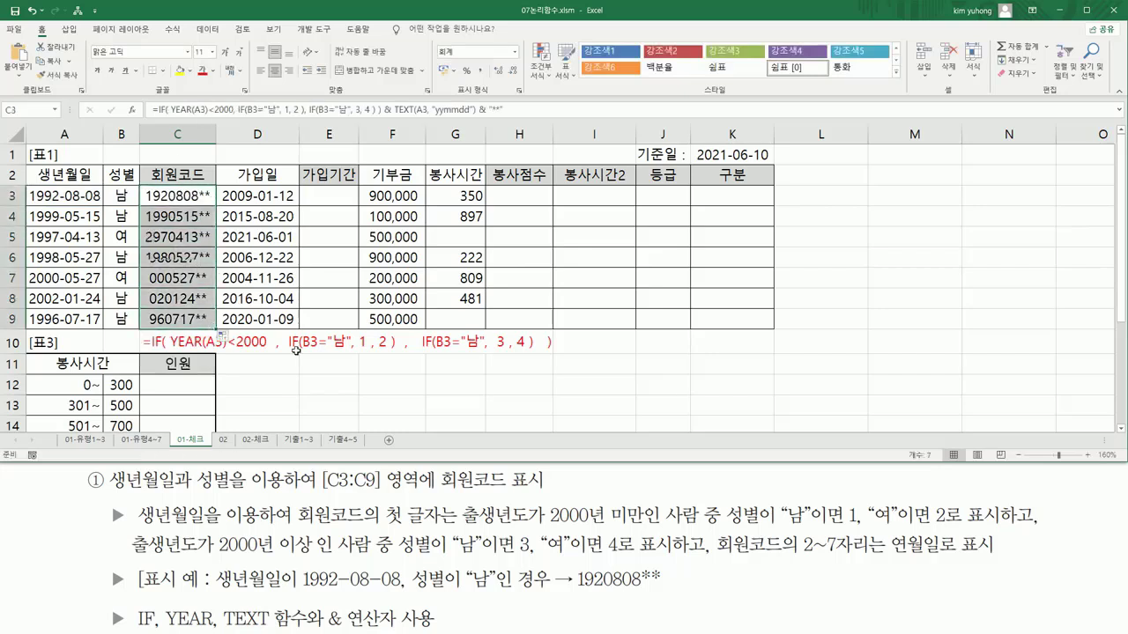
pyautogui.click(185, 193)
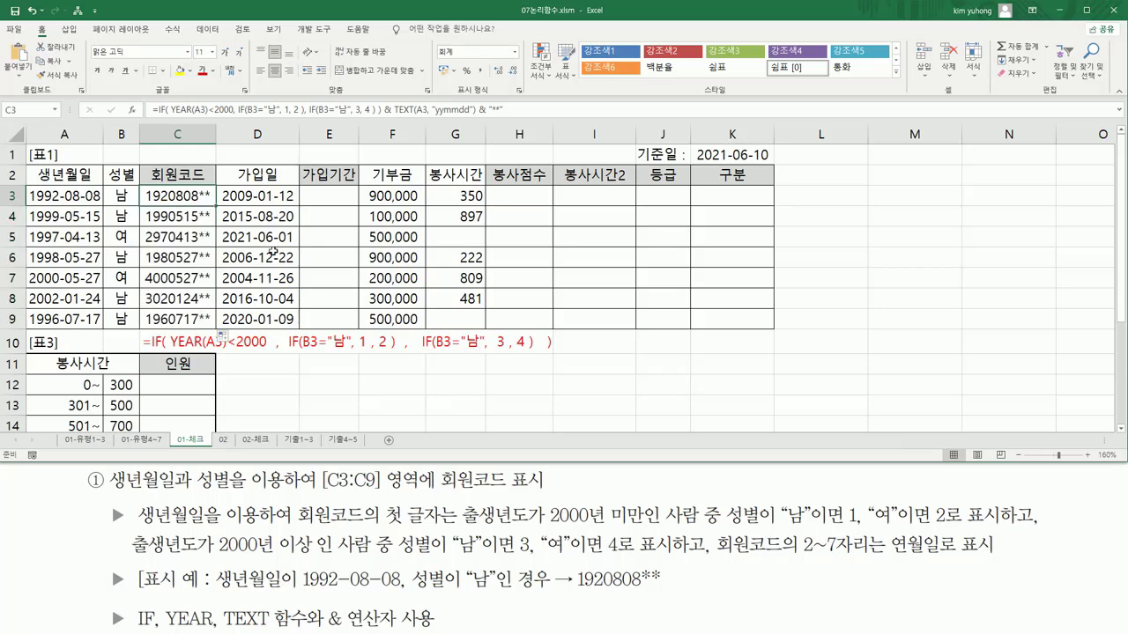
# - Extend the formula note in C10 with & TEXT(A3, "yymmdd") & "**" and space out the last & operator
pyautogui.doubleClick(175, 342)
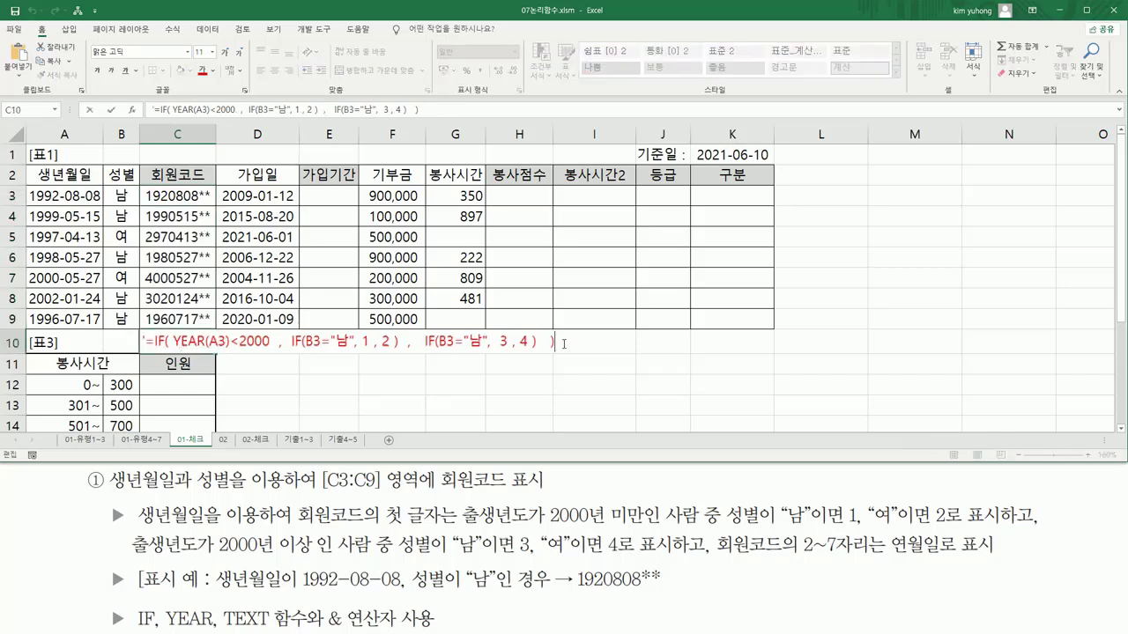
pyautogui.write('& TEXT(A3, "yymmdd") & "**"')
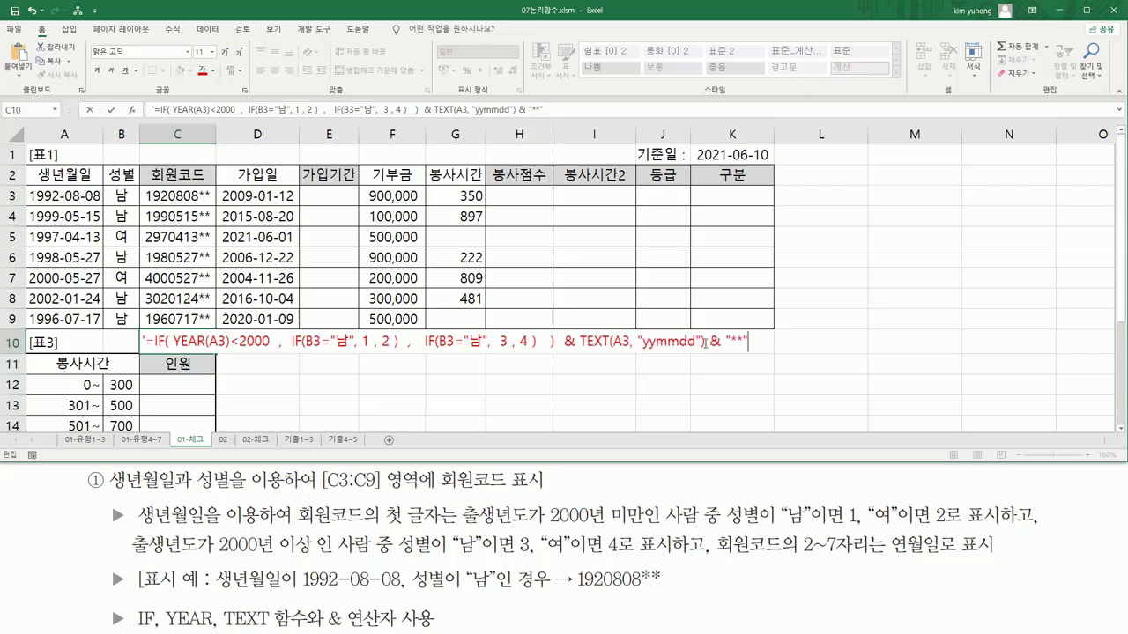
pyautogui.click(711, 342)
pyautogui.click(728, 342)
pyautogui.click(594, 385)
# - Review the IF, TEXT and "**" parts of the formula note in C10 and the & operators joining them
pyautogui.hotkey('ctrl', '2')
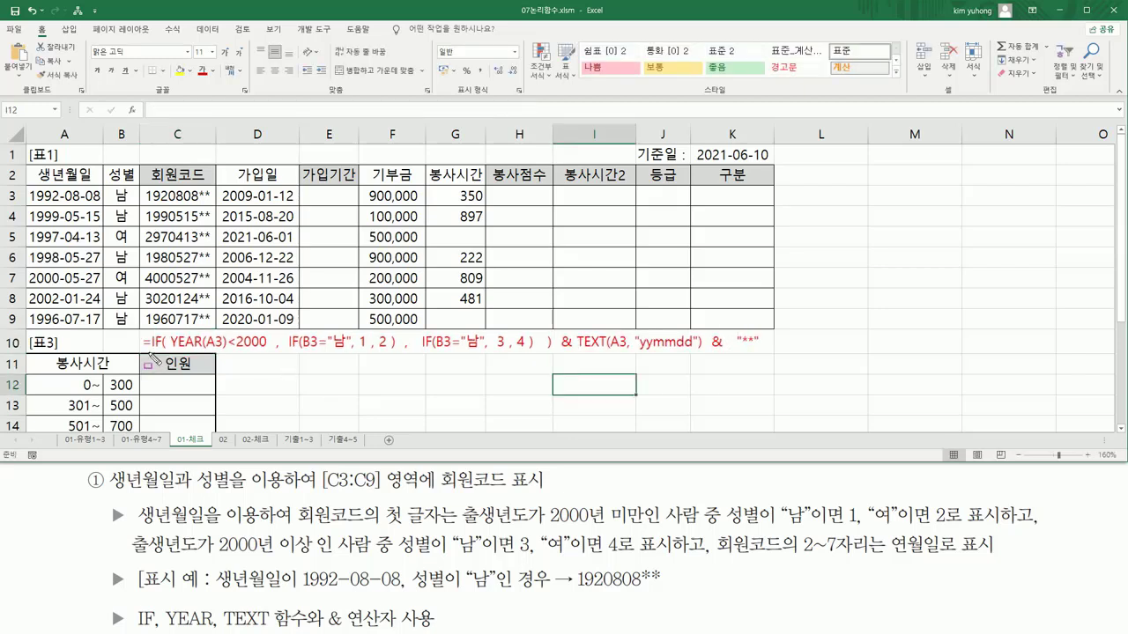
pyautogui.moveTo(148, 353)
pyautogui.mouseDown()
pyautogui.moveTo(553, 361)
pyautogui.moveTo(555, 328)
pyautogui.mouseUp()
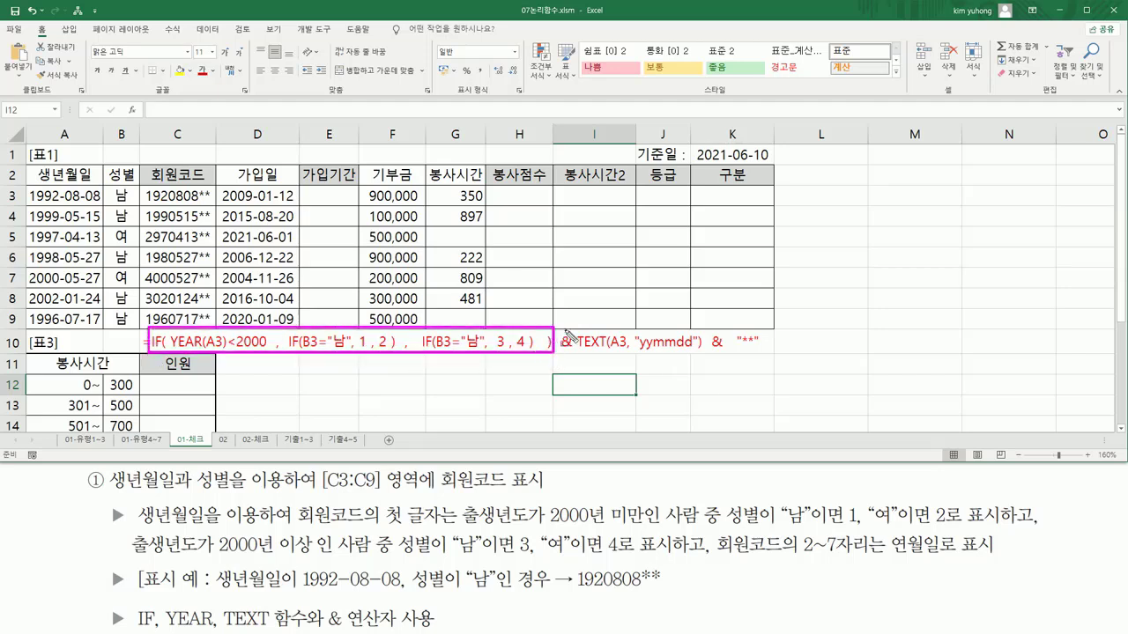
pyautogui.moveTo(575, 322)
pyautogui.mouseDown()
pyautogui.moveTo(601, 351)
pyautogui.moveTo(703, 356)
pyautogui.mouseUp()
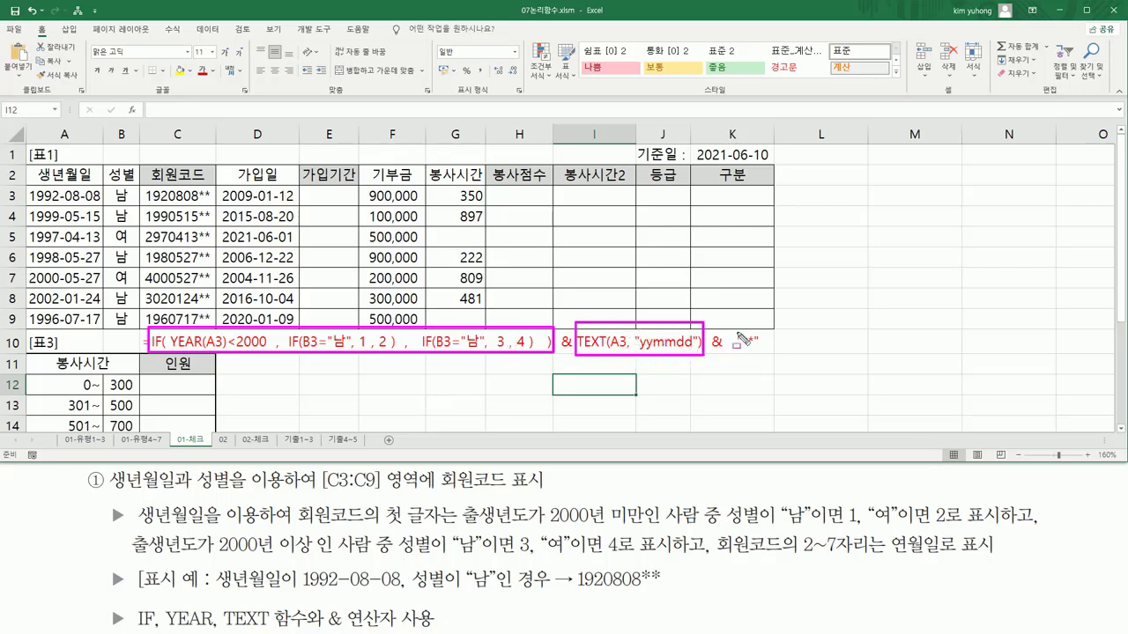
pyautogui.moveTo(731, 331); pyautogui.dragTo(745, 345)
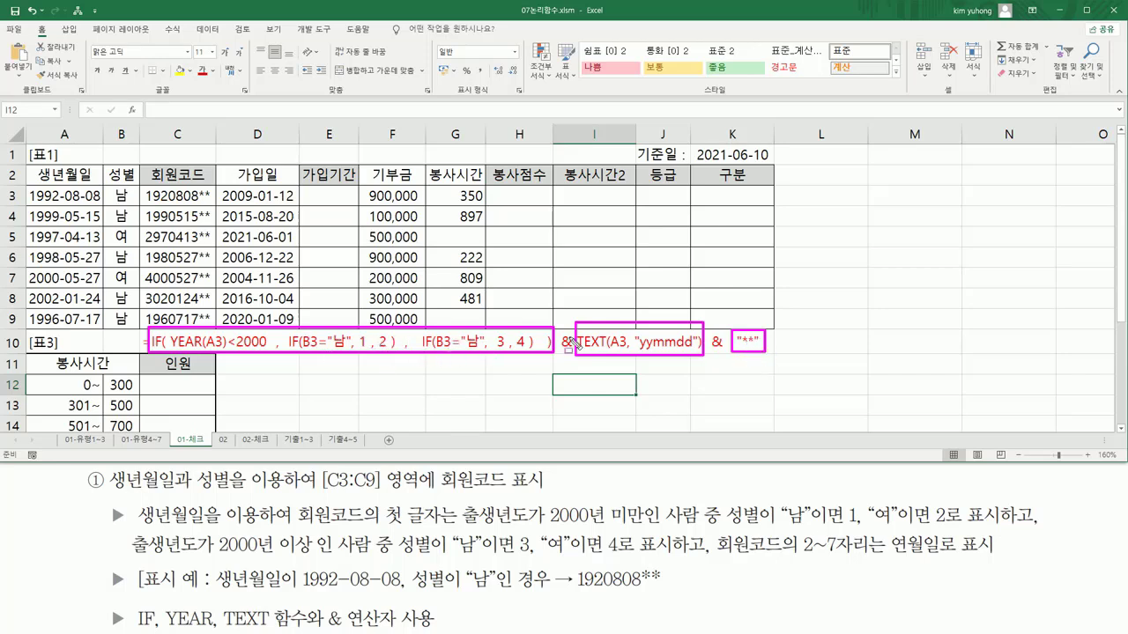
pyautogui.moveTo(558, 351); pyautogui.dragTo(570, 351)
pyautogui.moveTo(708, 354); pyautogui.dragTo(725, 354)
pyautogui.press('Escape')
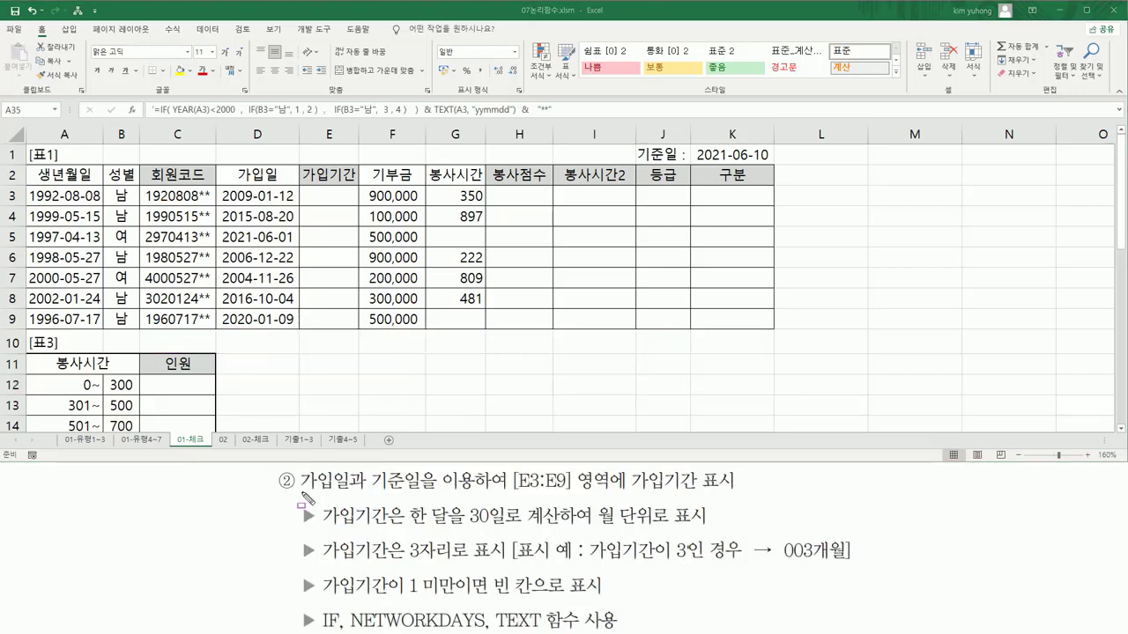
# - Read task 2 for the dates used, the target range, the month calculation, the display format and the blank-cell condition
pyautogui.moveTo(300, 493); pyautogui.dragTo(423, 494)
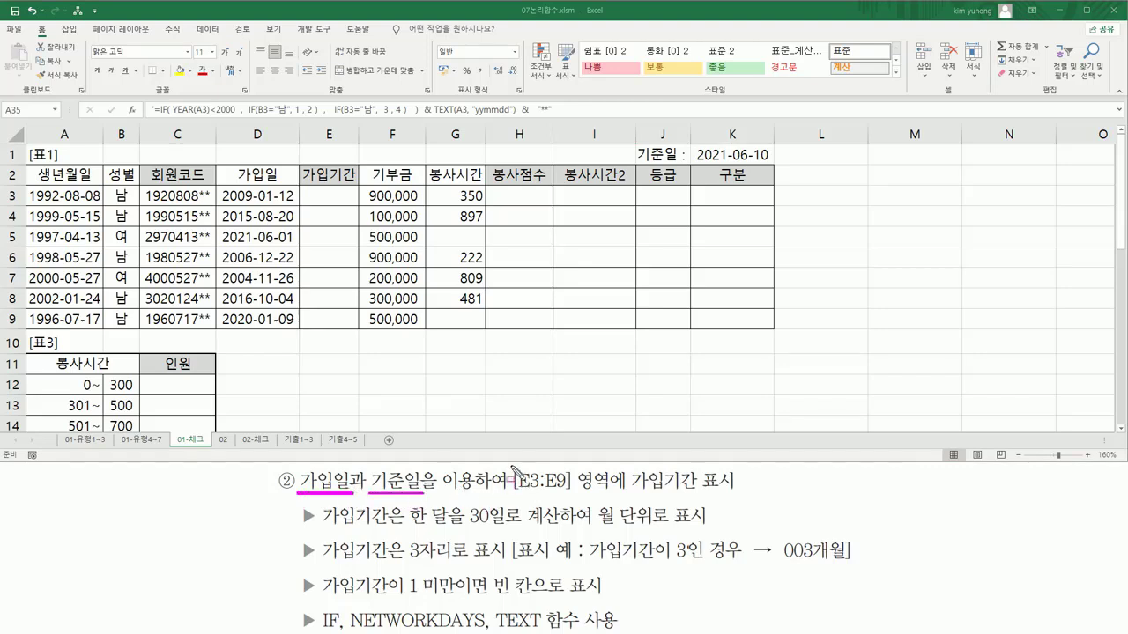
pyautogui.moveTo(511, 467)
pyautogui.mouseDown()
pyautogui.moveTo(610, 467)
pyautogui.moveTo(613, 496)
pyautogui.moveTo(736, 487)
pyautogui.mouseUp()
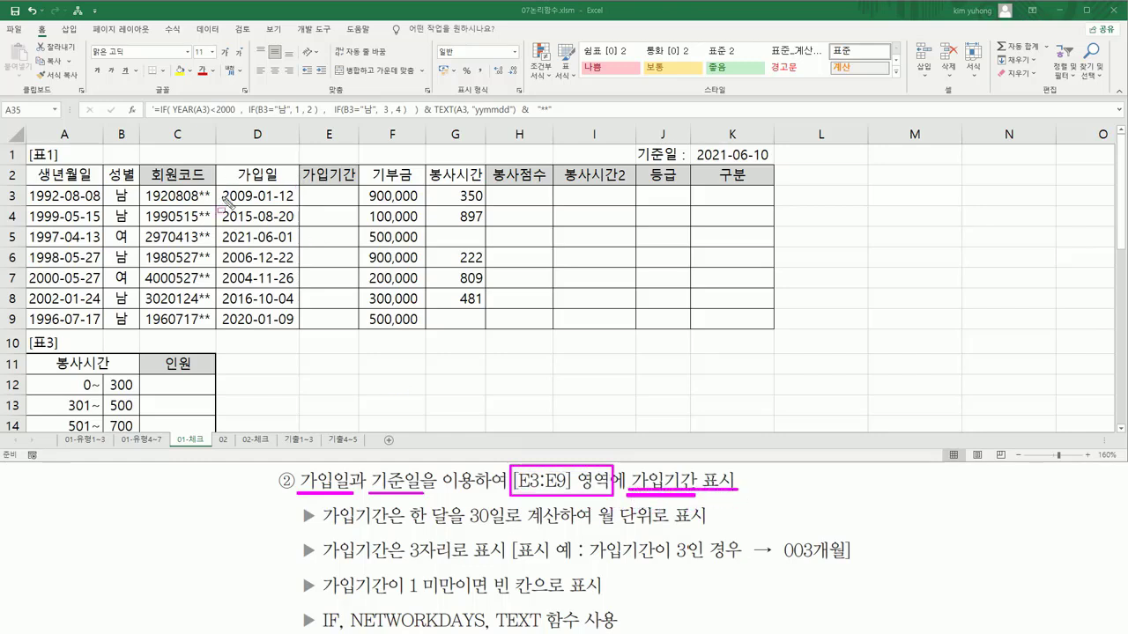
pyautogui.moveTo(221, 188)
pyautogui.mouseDown()
pyautogui.moveTo(264, 296)
pyautogui.moveTo(296, 328)
pyautogui.mouseUp()
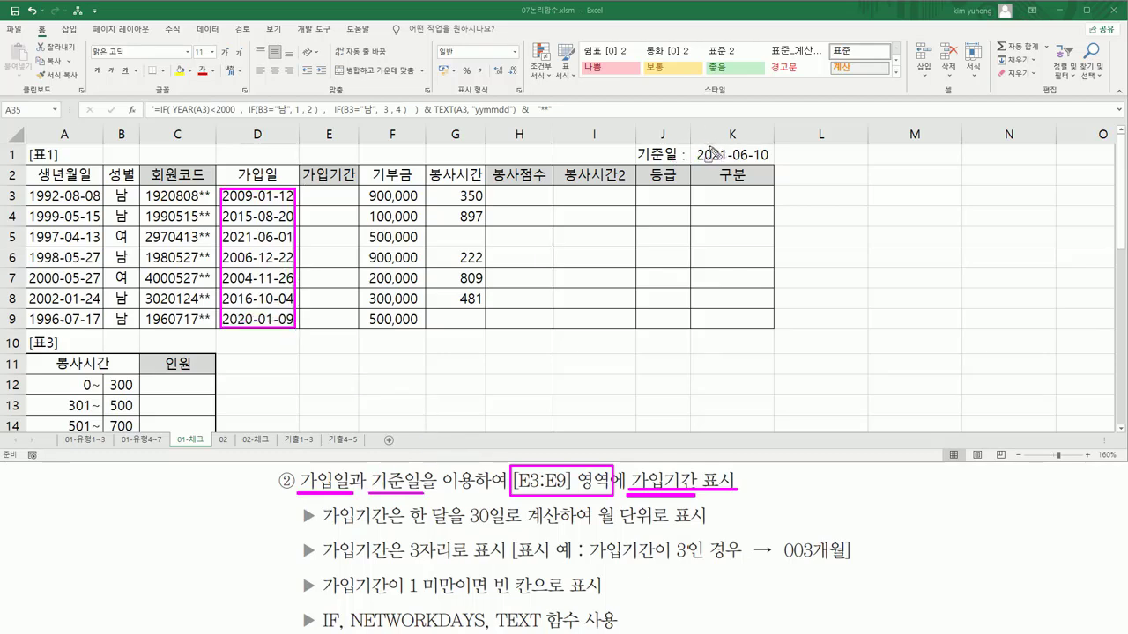
pyautogui.moveTo(696, 146)
pyautogui.mouseDown()
pyautogui.moveTo(737, 167)
pyautogui.moveTo(772, 165)
pyautogui.mouseUp()
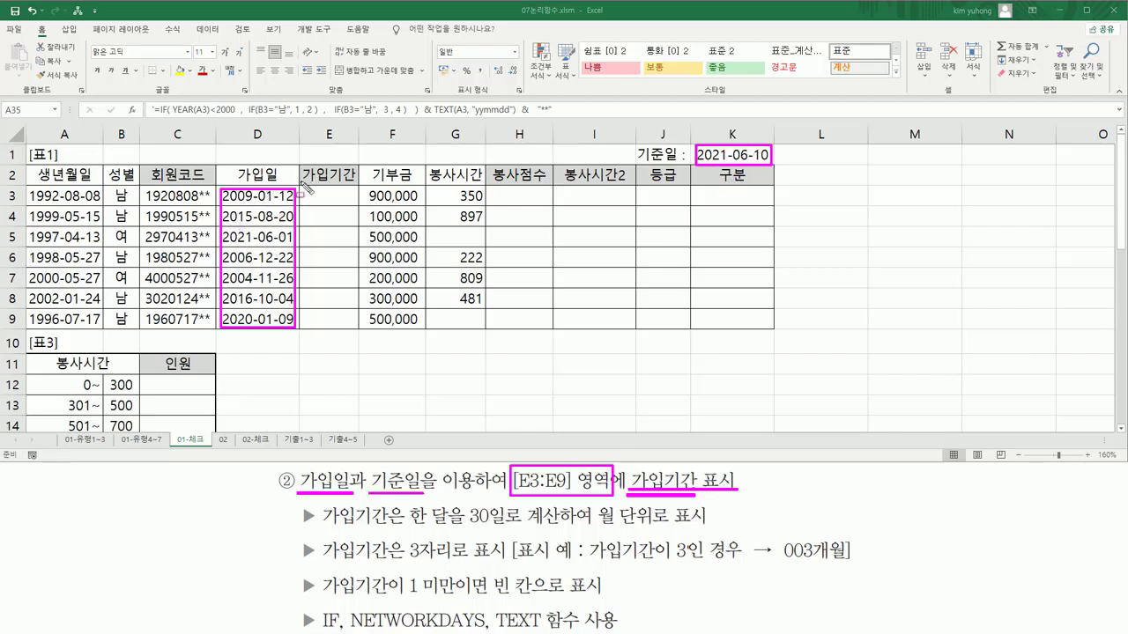
pyautogui.moveTo(301, 182); pyautogui.dragTo(357, 181)
pyautogui.moveTo(315, 503)
pyautogui.mouseDown()
pyautogui.moveTo(513, 529)
pyautogui.moveTo(537, 509)
pyautogui.moveTo(710, 529)
pyautogui.mouseUp()
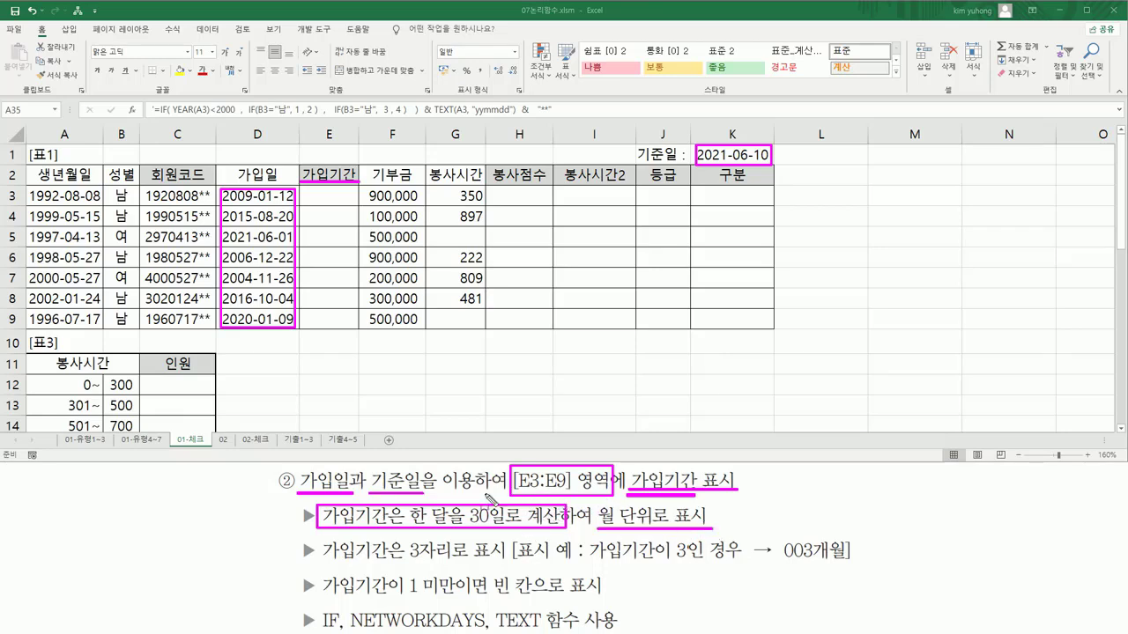
pyautogui.moveTo(587, 564)
pyautogui.mouseDown()
pyautogui.moveTo(738, 565)
pyautogui.moveTo(687, 539)
pyautogui.moveTo(688, 565)
pyautogui.mouseUp()
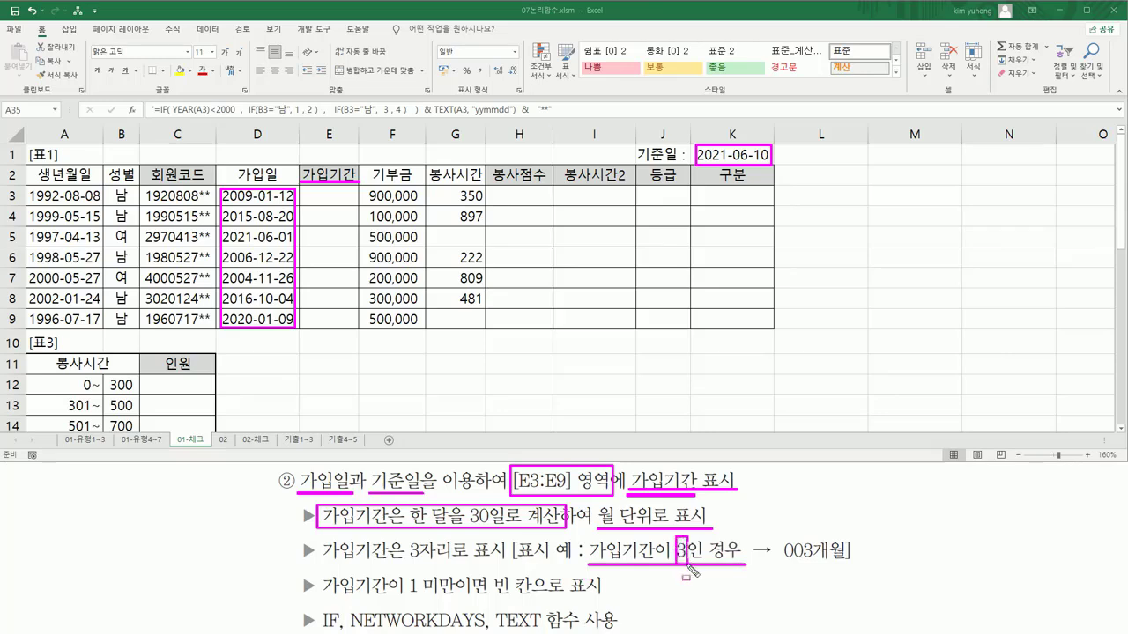
pyautogui.moveTo(782, 565); pyautogui.dragTo(811, 566)
pyautogui.moveTo(407, 564); pyautogui.dragTo(515, 565)
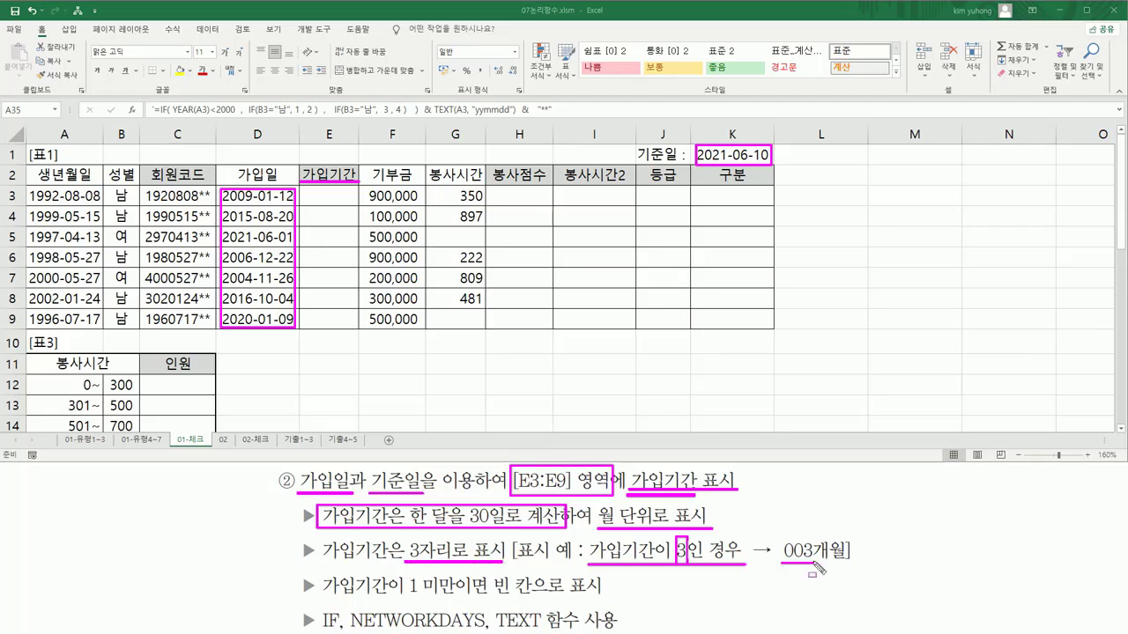
pyautogui.moveTo(816, 533)
pyautogui.mouseDown()
pyautogui.moveTo(826, 562)
pyautogui.moveTo(843, 565)
pyautogui.mouseUp()
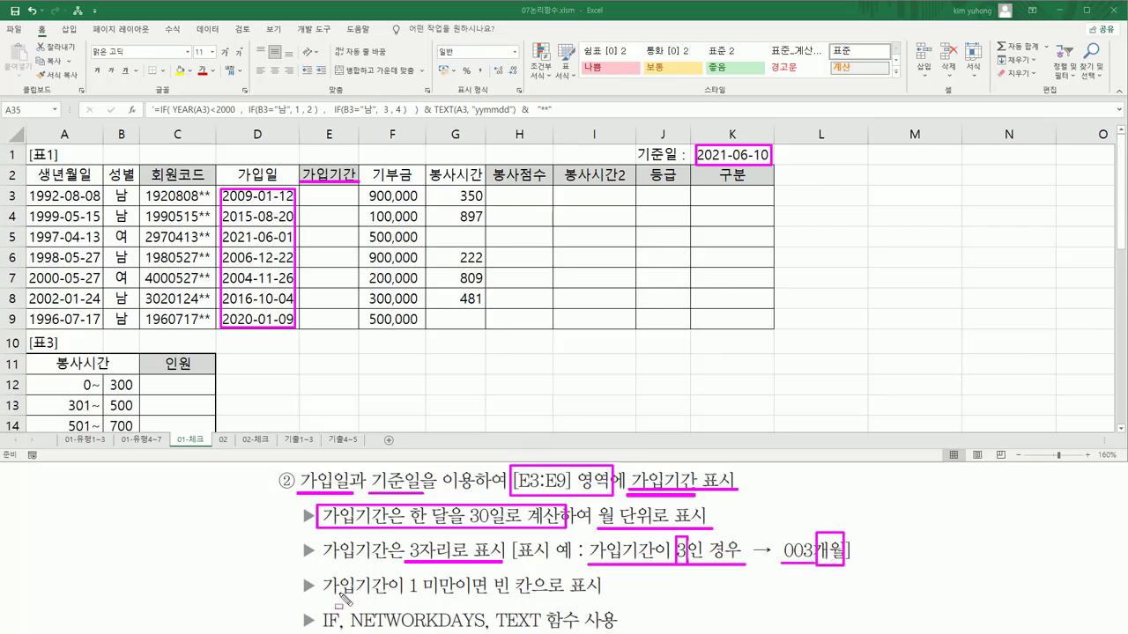
pyautogui.moveTo(408, 573)
pyautogui.mouseDown()
pyautogui.moveTo(420, 601)
pyautogui.moveTo(539, 604)
pyautogui.mouseUp()
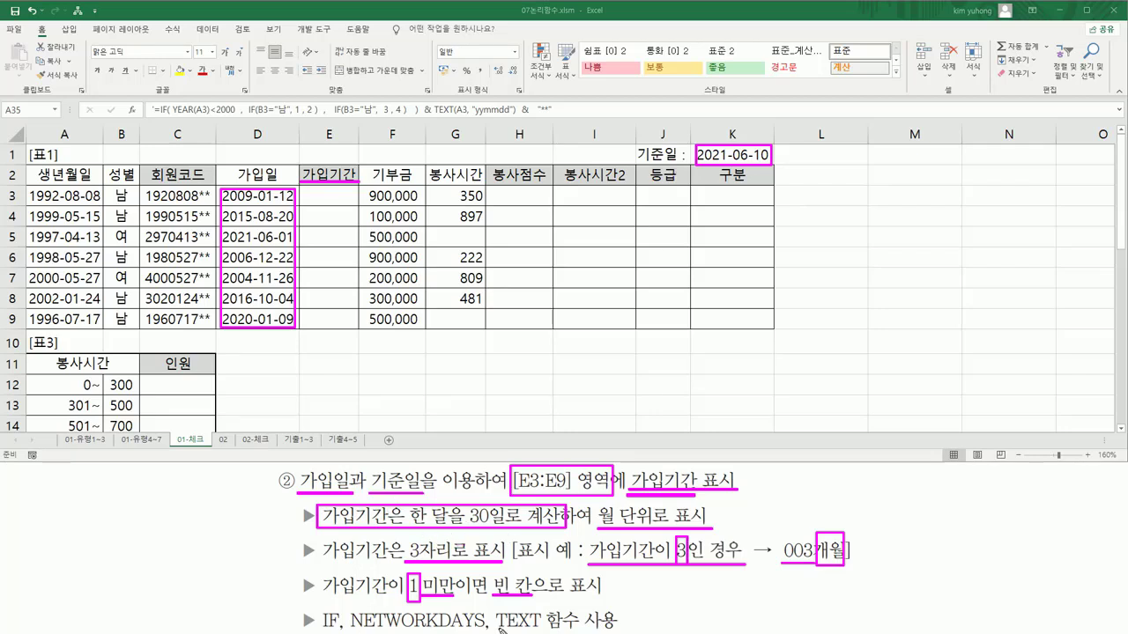
pyautogui.press('Escape')
# - Enter =NETWORKDAYS( D3 , K1 ) in E3, using the join date as start and the reference date as end
pyautogui.click(324, 191)
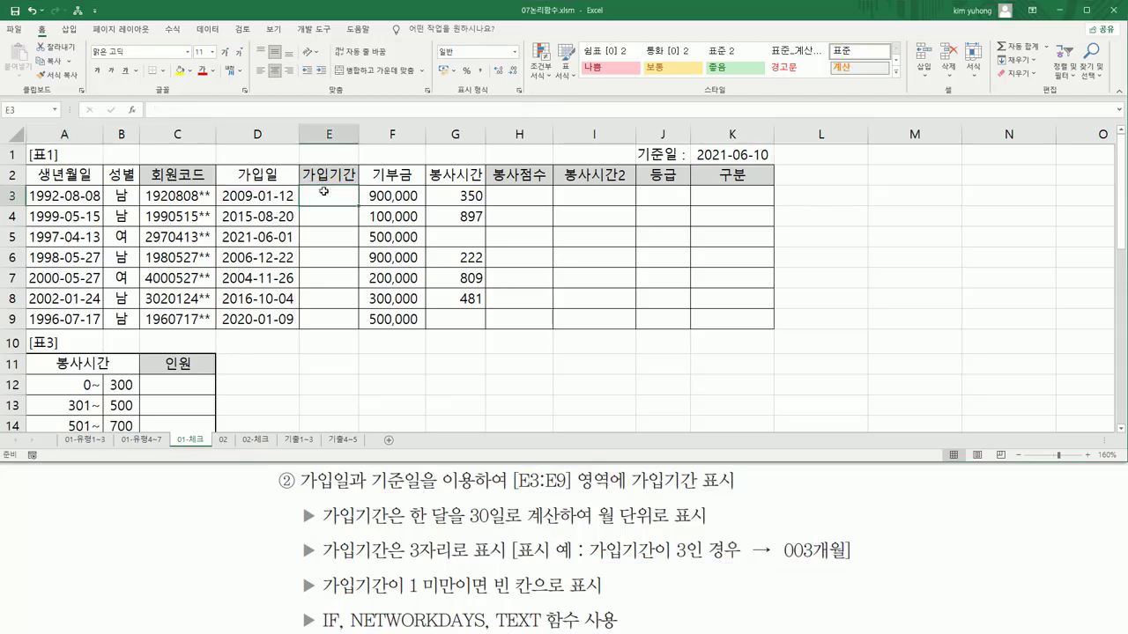
pyautogui.write('=netw')
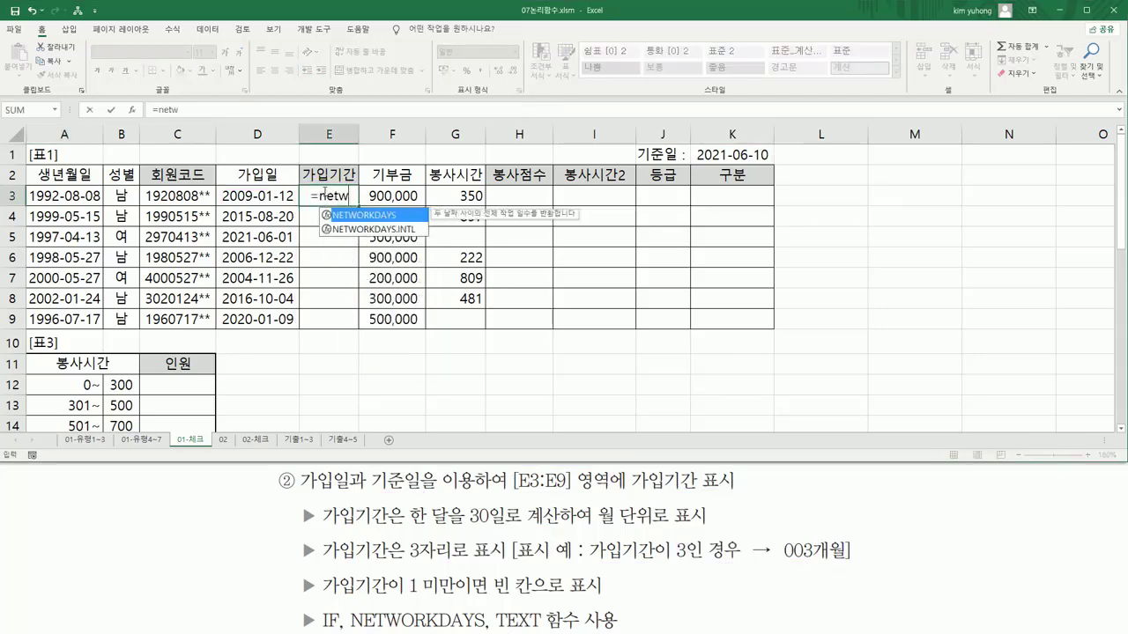
pyautogui.press('Tab')
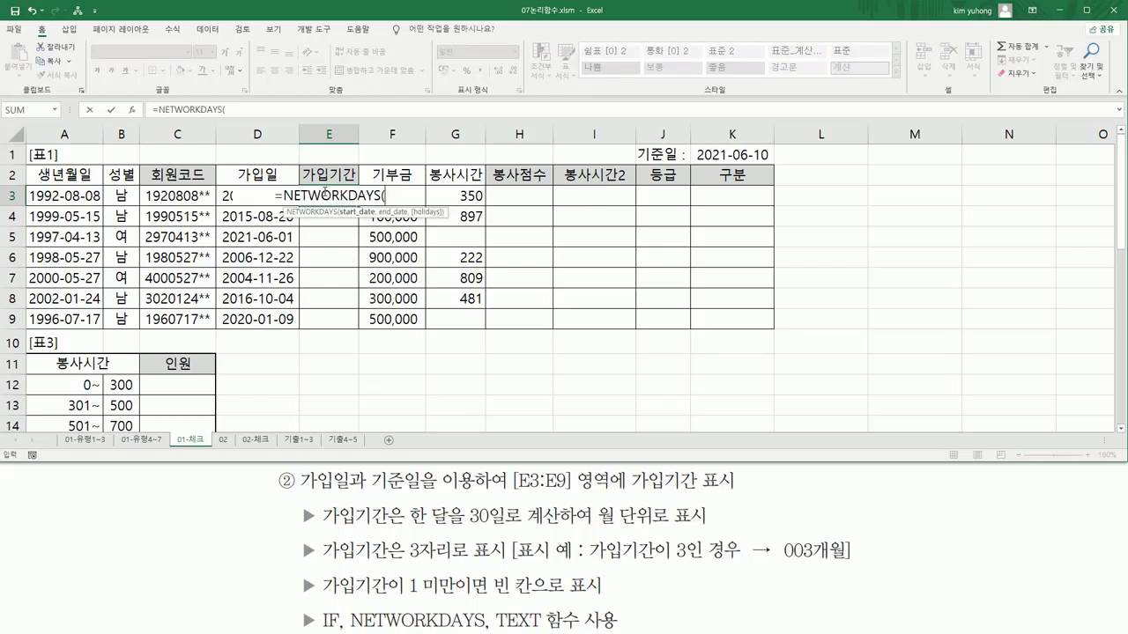
pyautogui.press('Left')
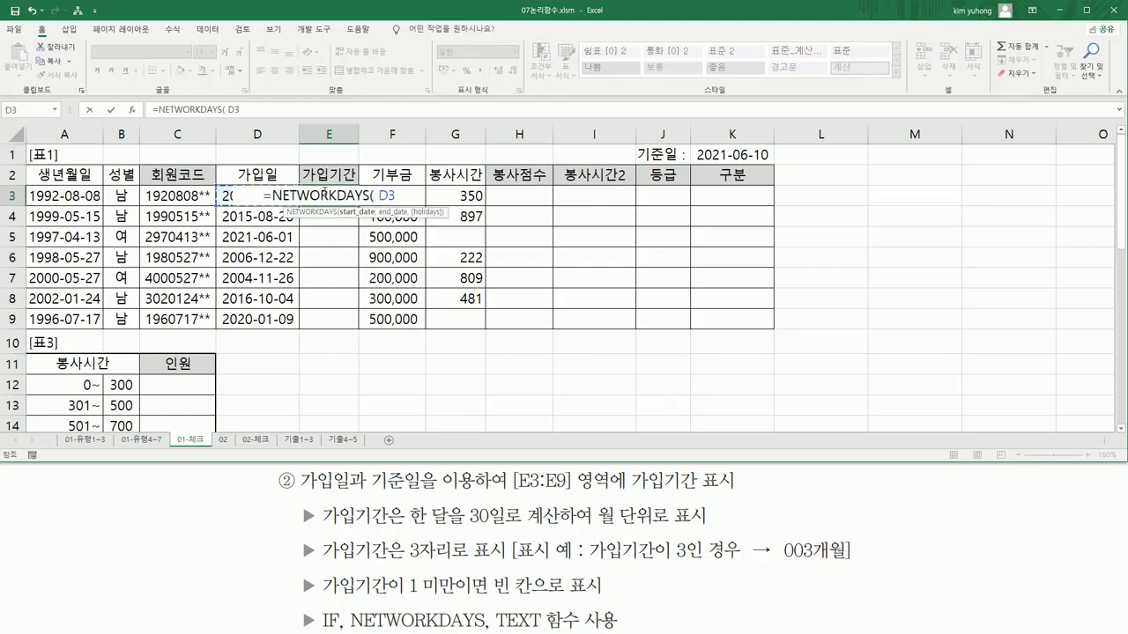
pyautogui.write(',')
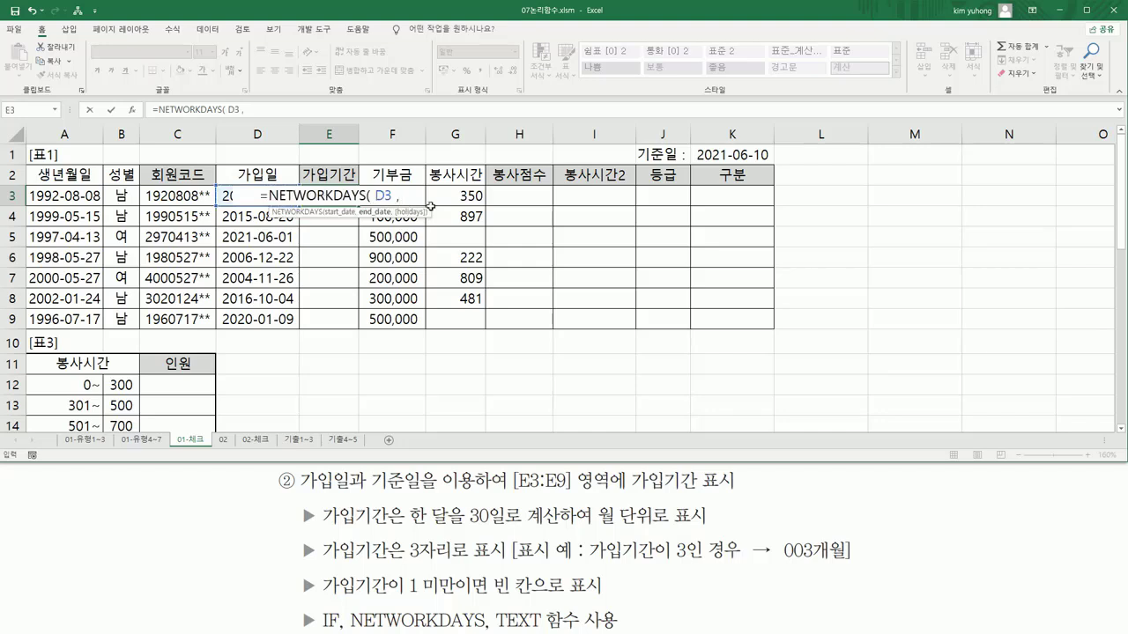
pyautogui.click(720, 152)
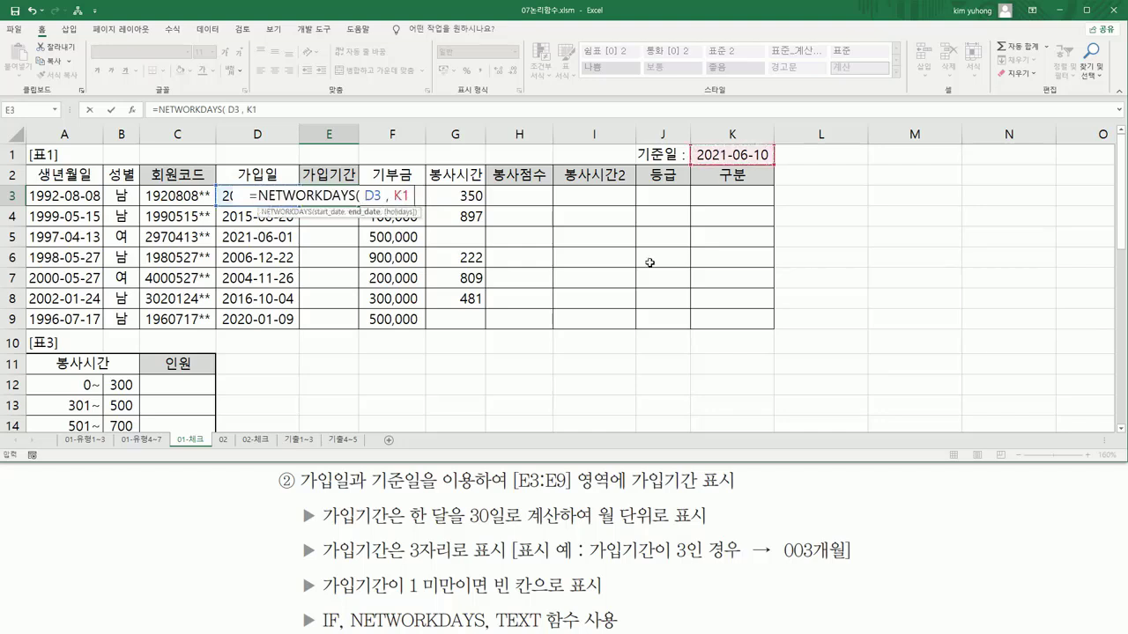
pyautogui.write(')')
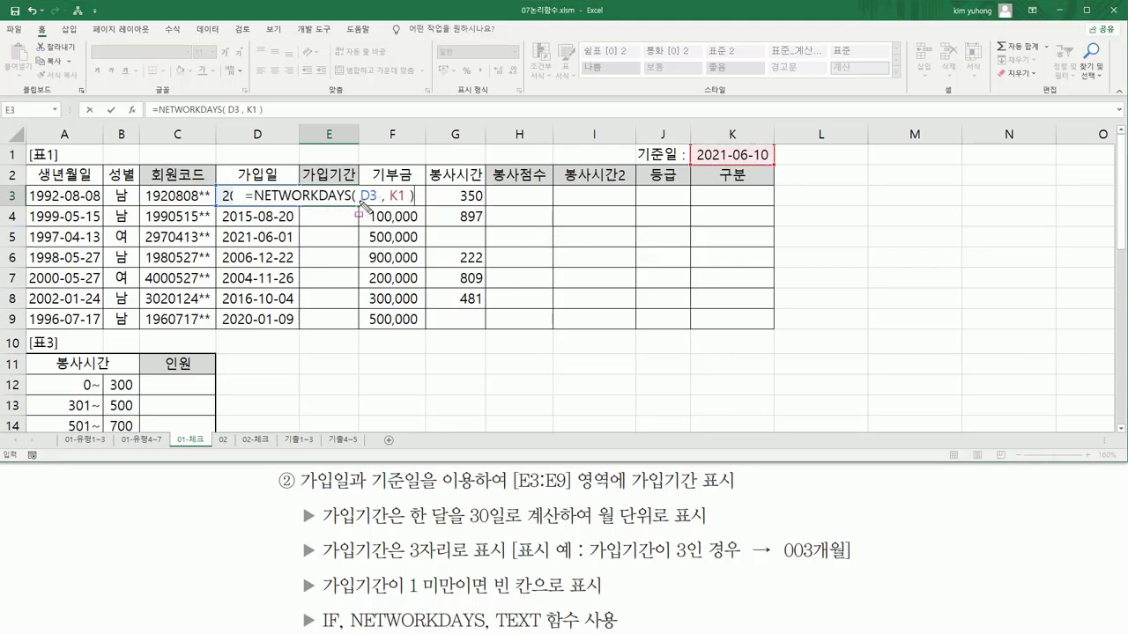
# - Make the reference date K1 absolute as $K$1 in E3's NETWORKDAYS formula and enter the formula
pyautogui.moveTo(360, 202)
pyautogui.mouseDown()
pyautogui.moveTo(376, 201)
pyautogui.moveTo(326, 191)
pyautogui.moveTo(340, 204)
pyautogui.mouseUp()
pyautogui.moveTo(224, 187)
pyautogui.mouseDown()
pyautogui.moveTo(280, 214)
pyautogui.moveTo(293, 206)
pyautogui.moveTo(338, 221)
pyautogui.moveTo(220, 222)
pyautogui.moveTo(287, 224)
pyautogui.moveTo(344, 244)
pyautogui.moveTo(220, 236)
pyautogui.moveTo(295, 247)
pyautogui.mouseUp()
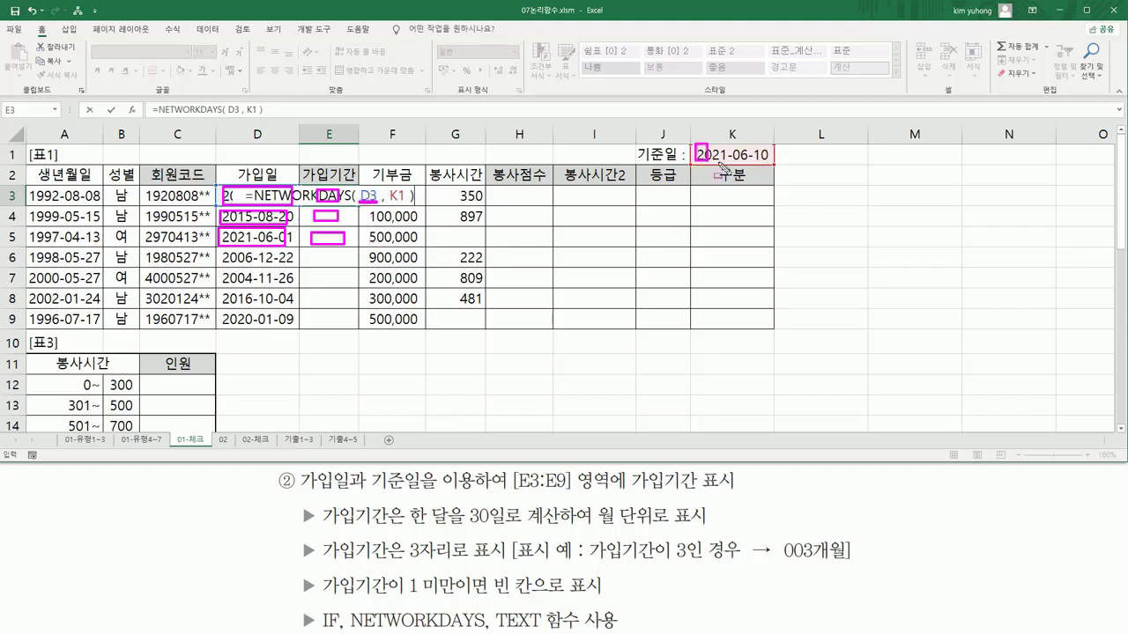
pyautogui.moveTo(696, 146); pyautogui.dragTo(731, 167)
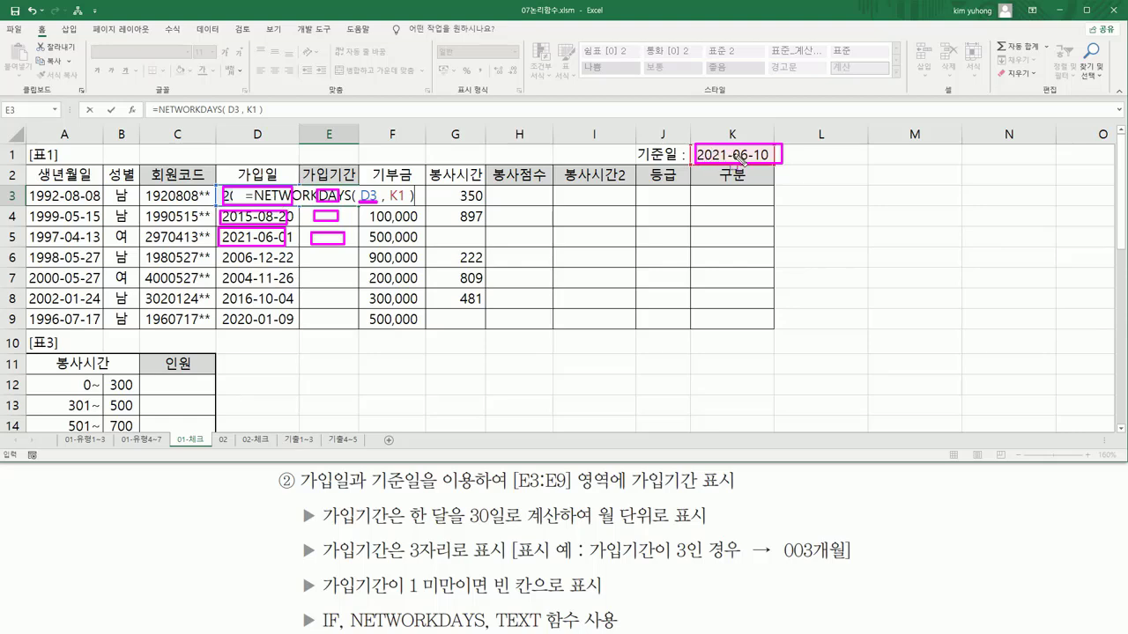
pyautogui.press('Escape')
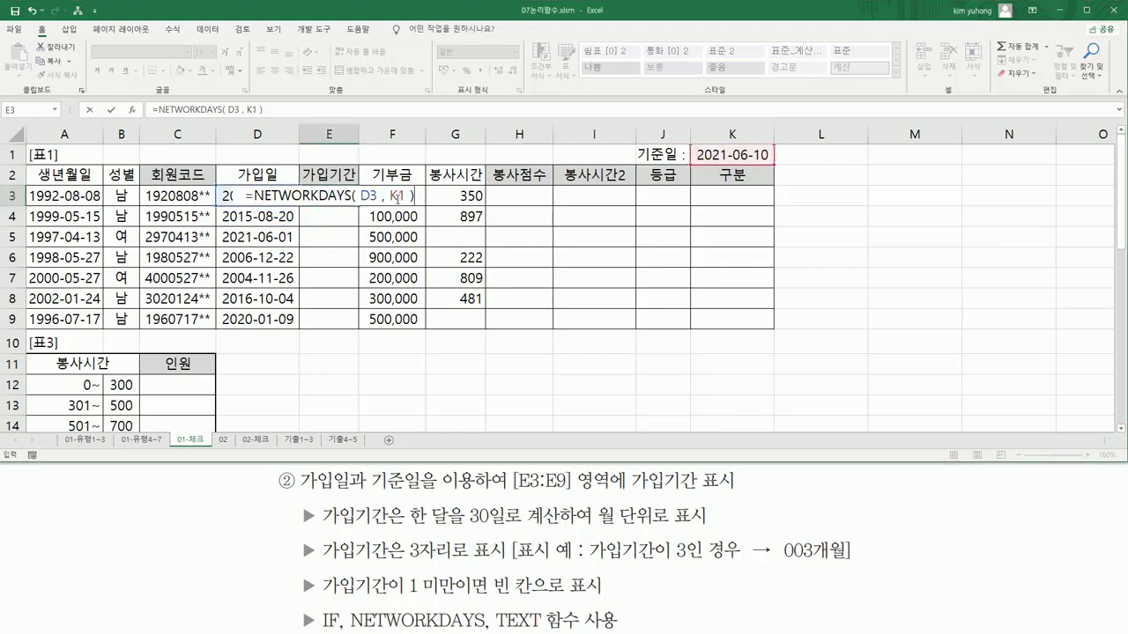
pyautogui.click(399, 198)
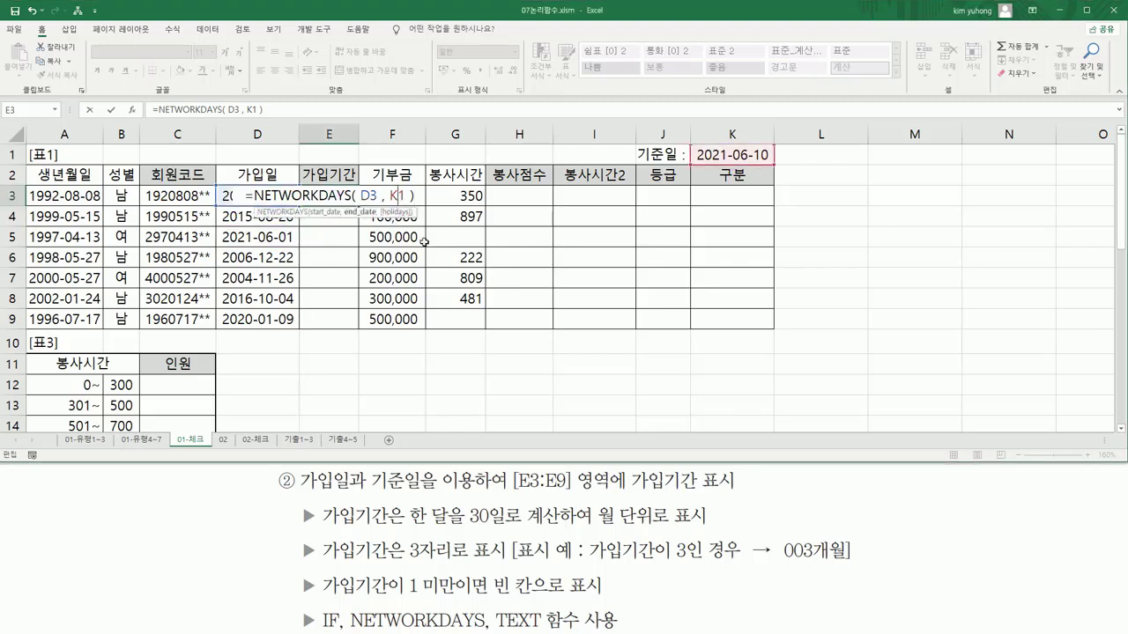
pyautogui.press('F4')
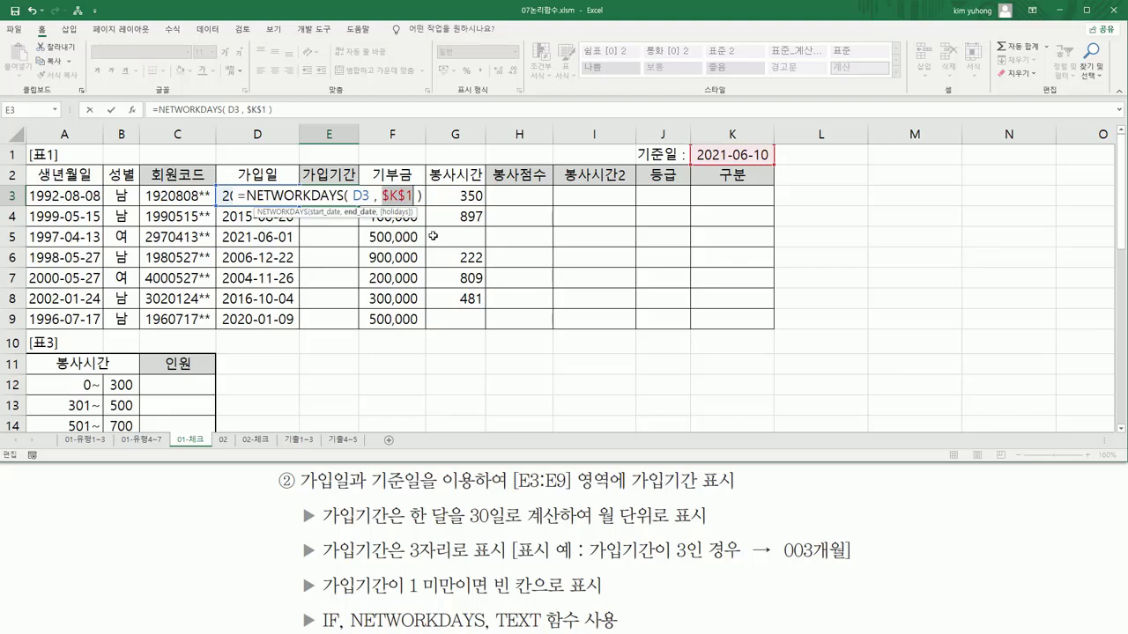
pyautogui.press('Return')
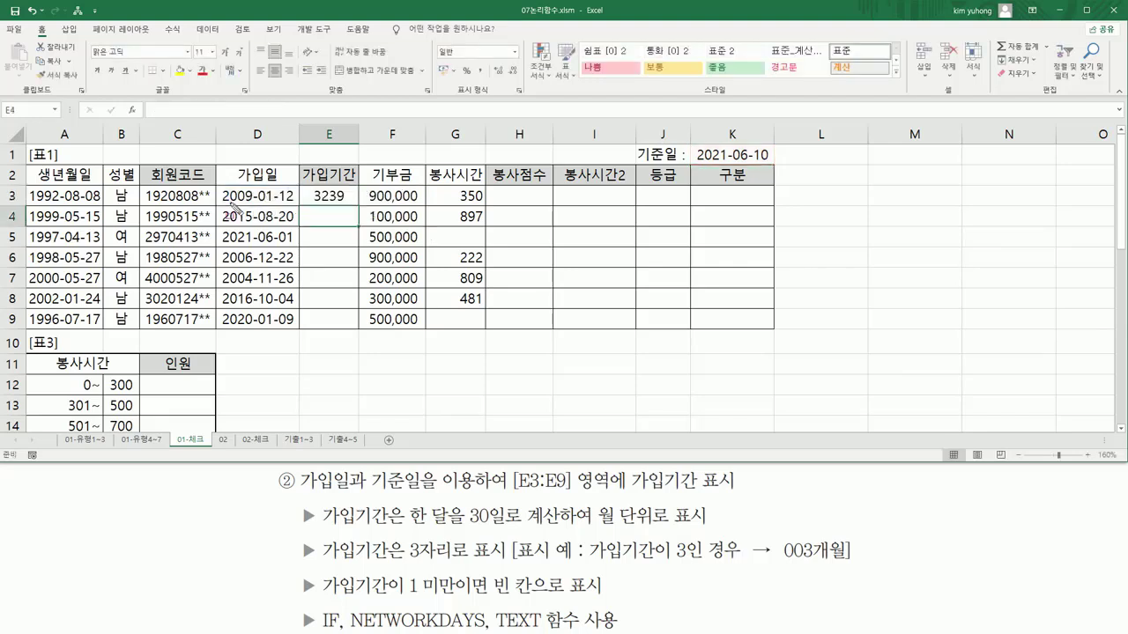
# - Fill the NETWORKDAYS formula from E3 down to E9 and check row 5 against its join date and the reference date
pyautogui.moveTo(221, 199); pyautogui.dragTo(283, 199)
pyautogui.moveTo(698, 160); pyautogui.dragTo(767, 162)
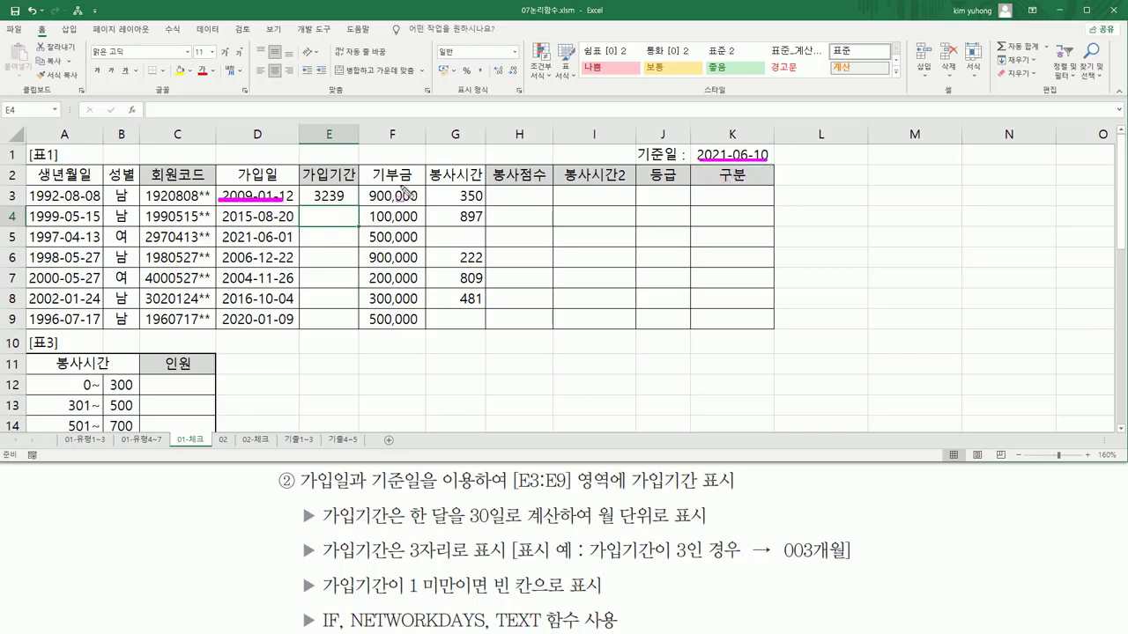
pyautogui.moveTo(311, 201); pyautogui.dragTo(348, 201)
pyautogui.press('Escape')
pyautogui.click(350, 199)
pyautogui.moveTo(359, 204); pyautogui.dragTo(358, 328)
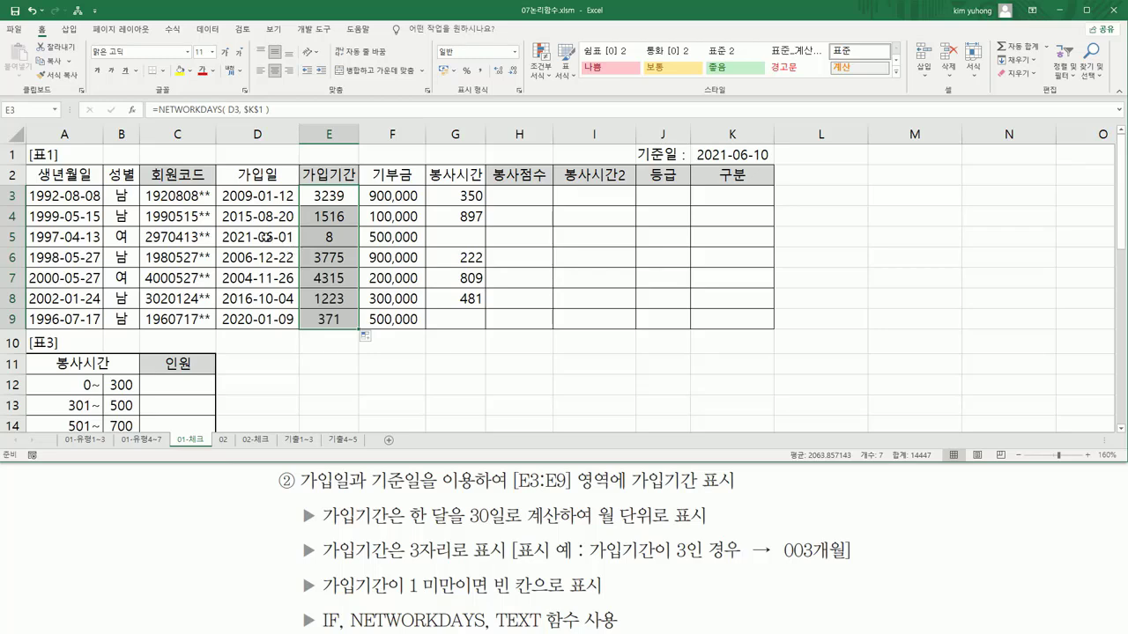
pyautogui.click(406, 323)
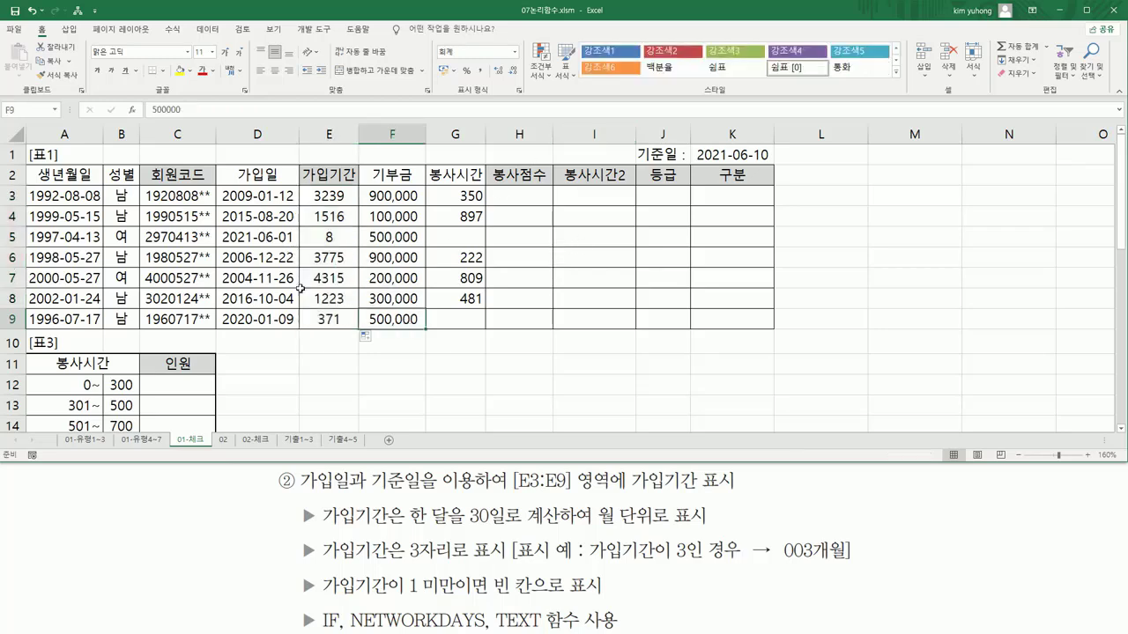
pyautogui.moveTo(222, 246); pyautogui.dragTo(293, 245)
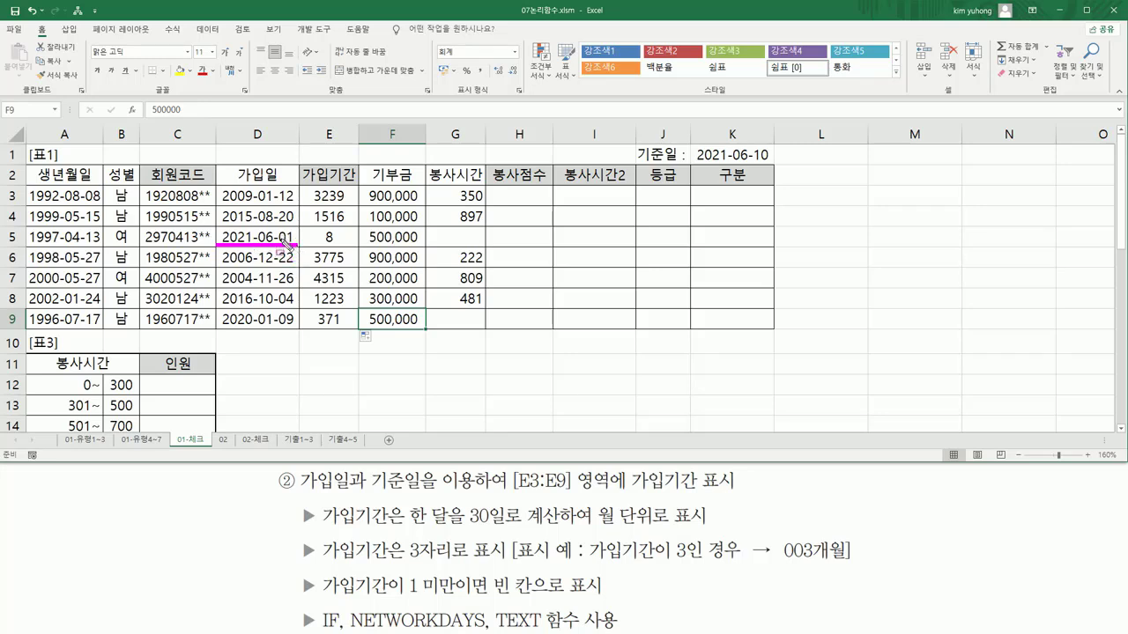
pyautogui.moveTo(692, 162); pyautogui.dragTo(772, 162)
pyautogui.moveTo(321, 231)
pyautogui.mouseDown()
pyautogui.moveTo(335, 244)
pyautogui.moveTo(322, 231)
pyautogui.mouseUp()
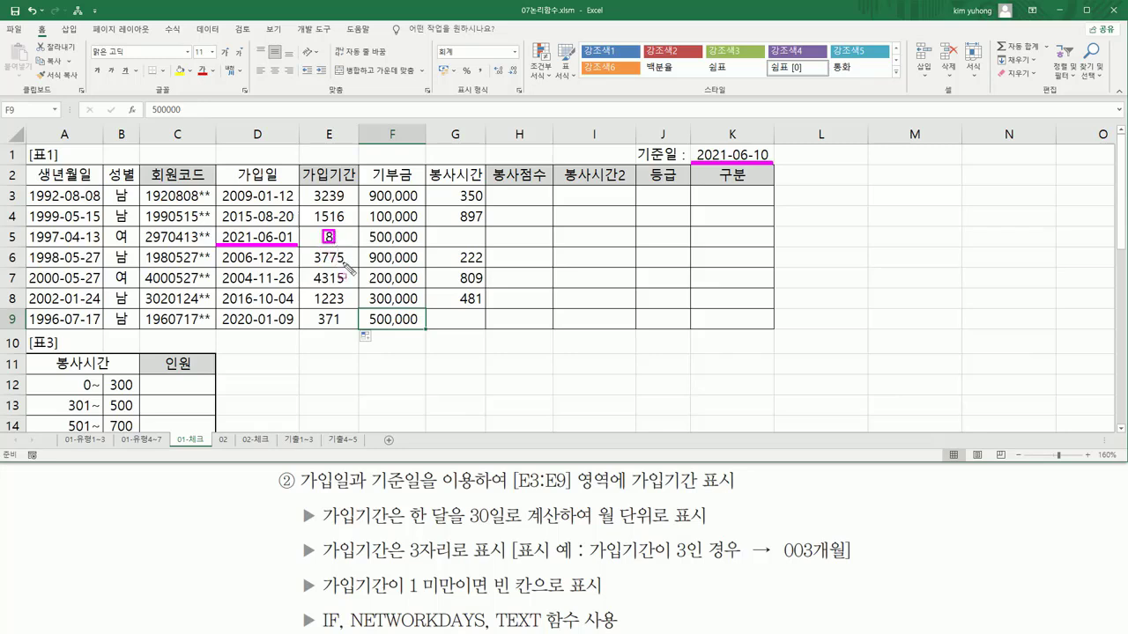
pyautogui.press('Escape')
# - Divide the NETWORKDAYS result in E3 by 30 to express the membership period in months
pyautogui.click(327, 198)
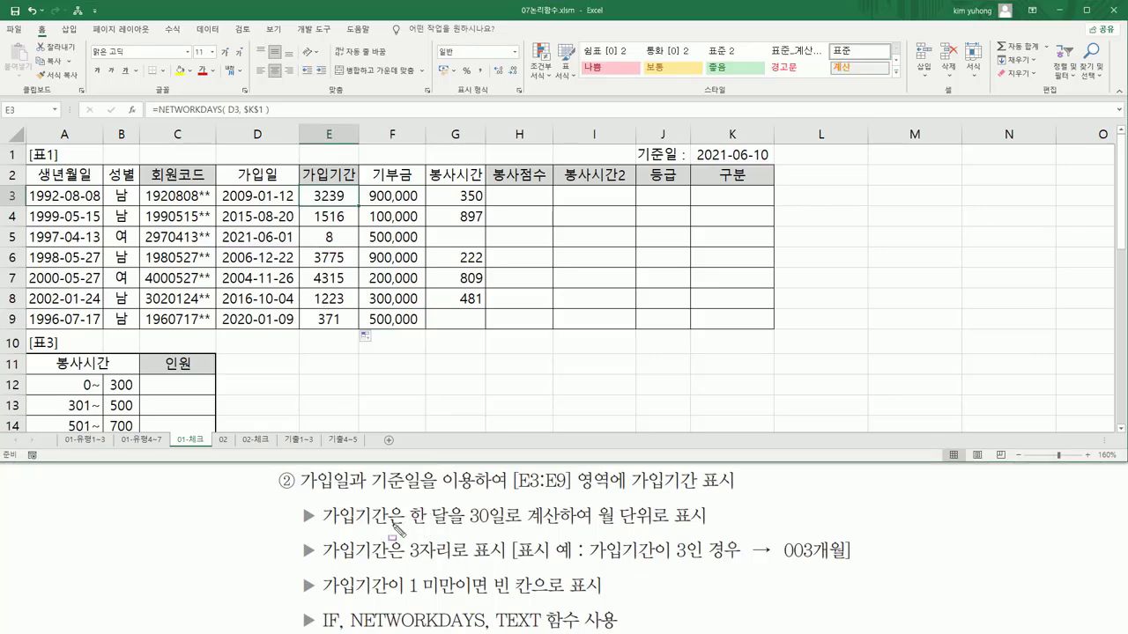
pyautogui.moveTo(409, 500)
pyautogui.mouseDown()
pyautogui.moveTo(411, 517)
pyautogui.moveTo(507, 529)
pyautogui.moveTo(730, 529)
pyautogui.mouseUp()
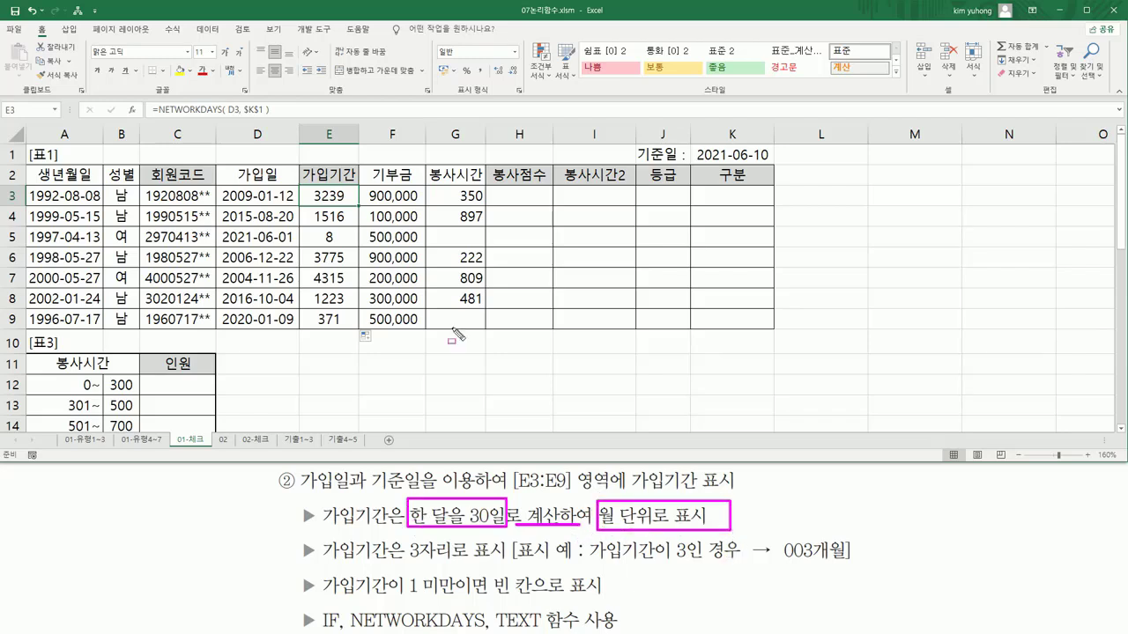
pyautogui.press('Escape')
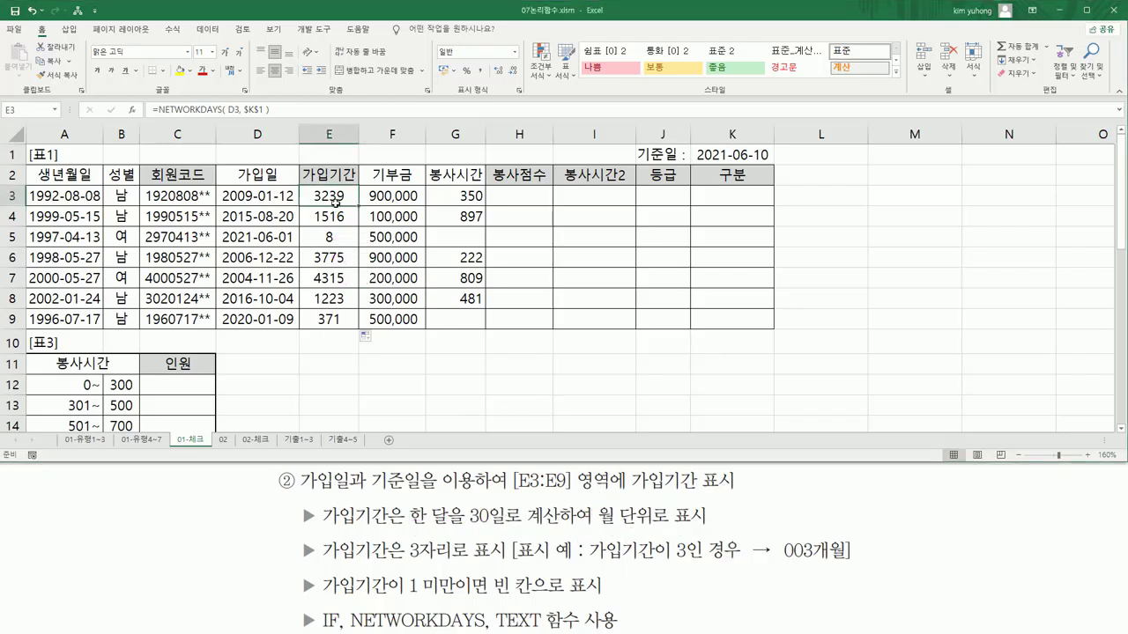
pyautogui.doubleClick(335, 202)
pyautogui.click(423, 195)
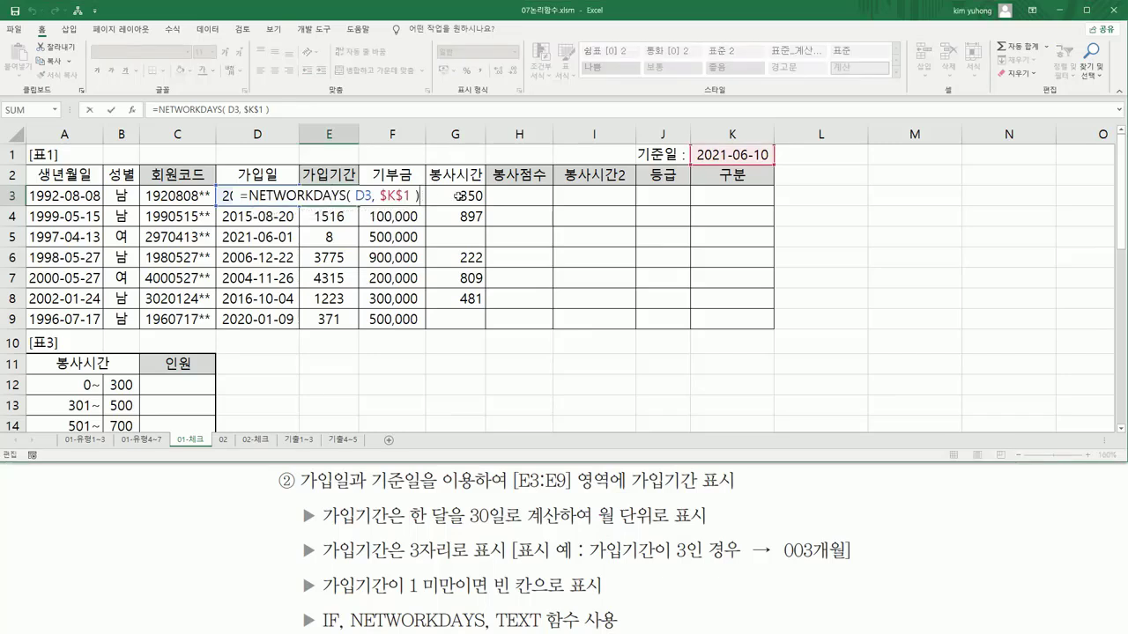
pyautogui.write('/30')
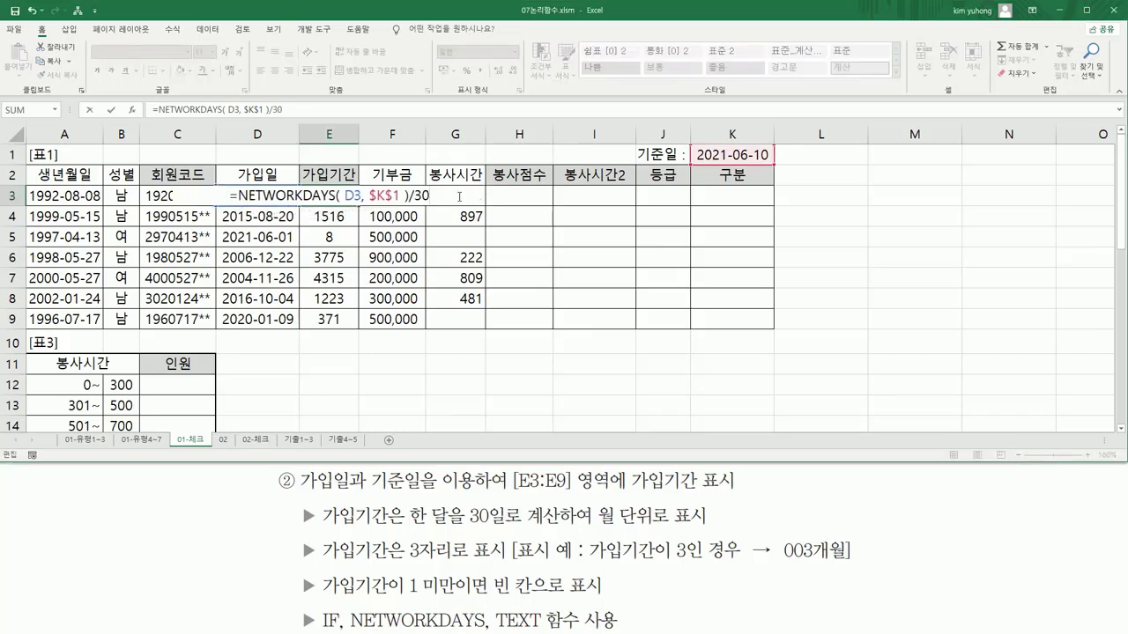
pyautogui.press('Return')
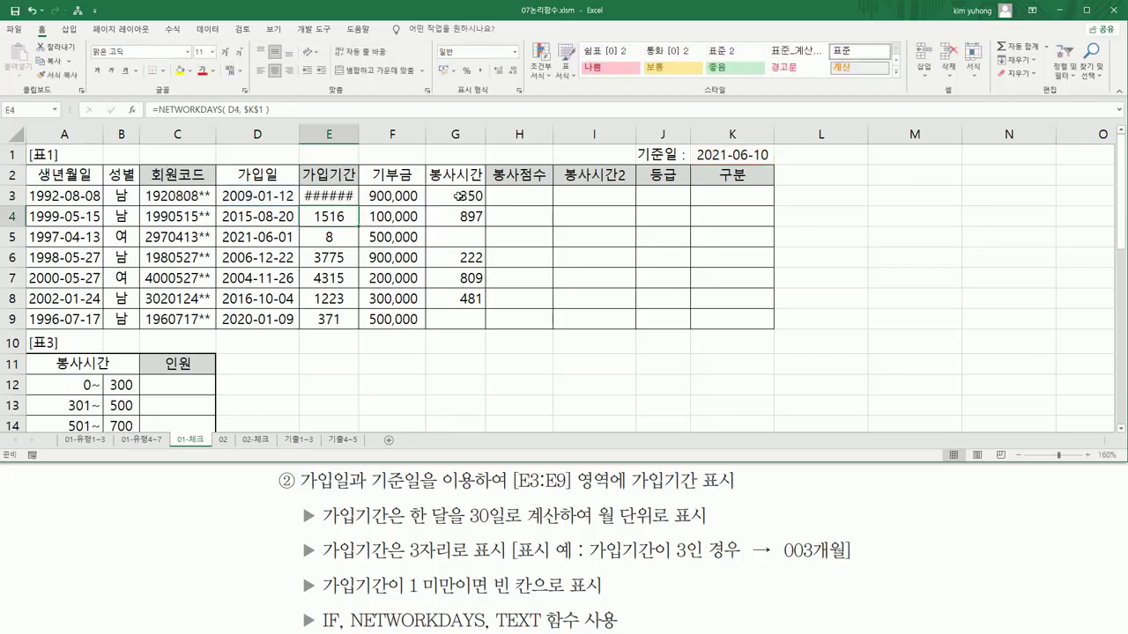
# - Fill the divided formula from E3 down to E9 and widen column E slightly
pyautogui.click(340, 196)
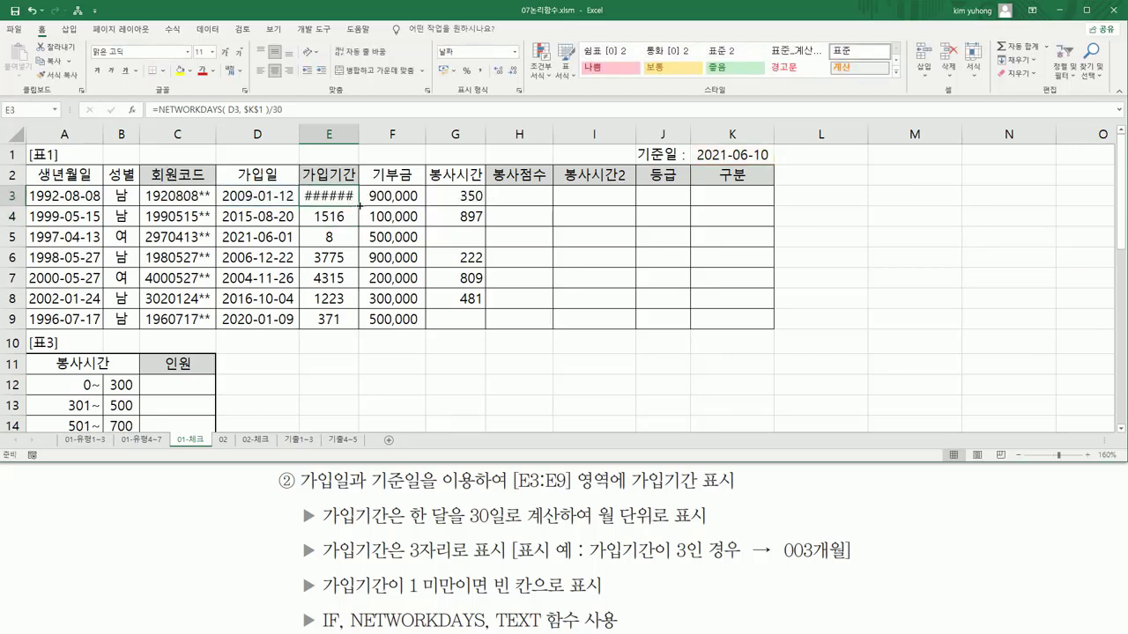
pyautogui.moveTo(359, 206); pyautogui.dragTo(352, 323)
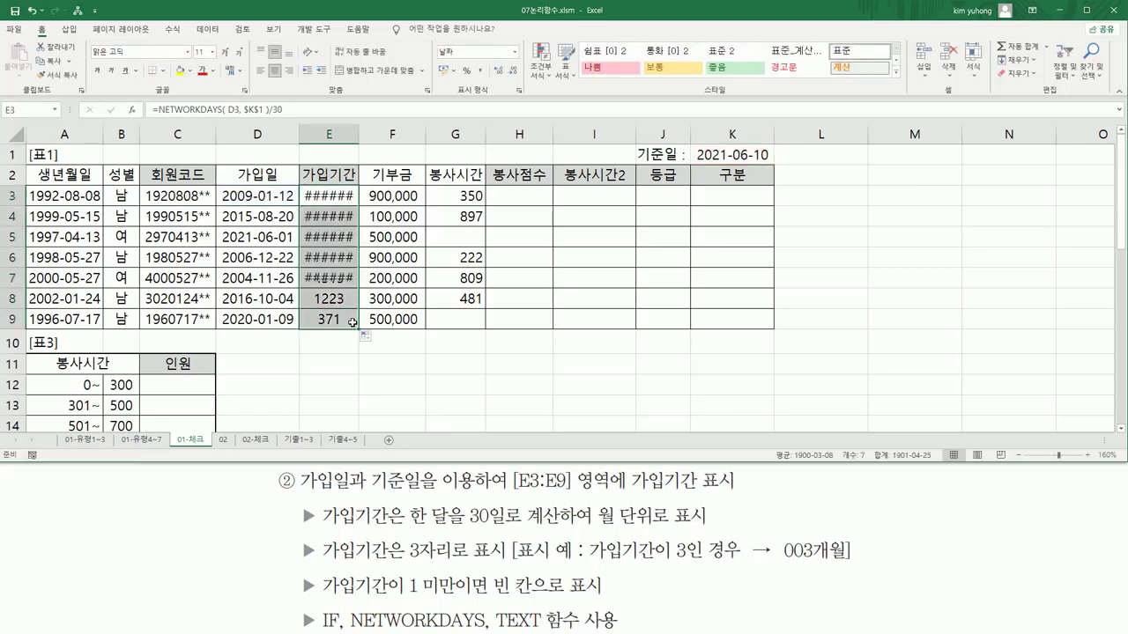
pyautogui.click(347, 194)
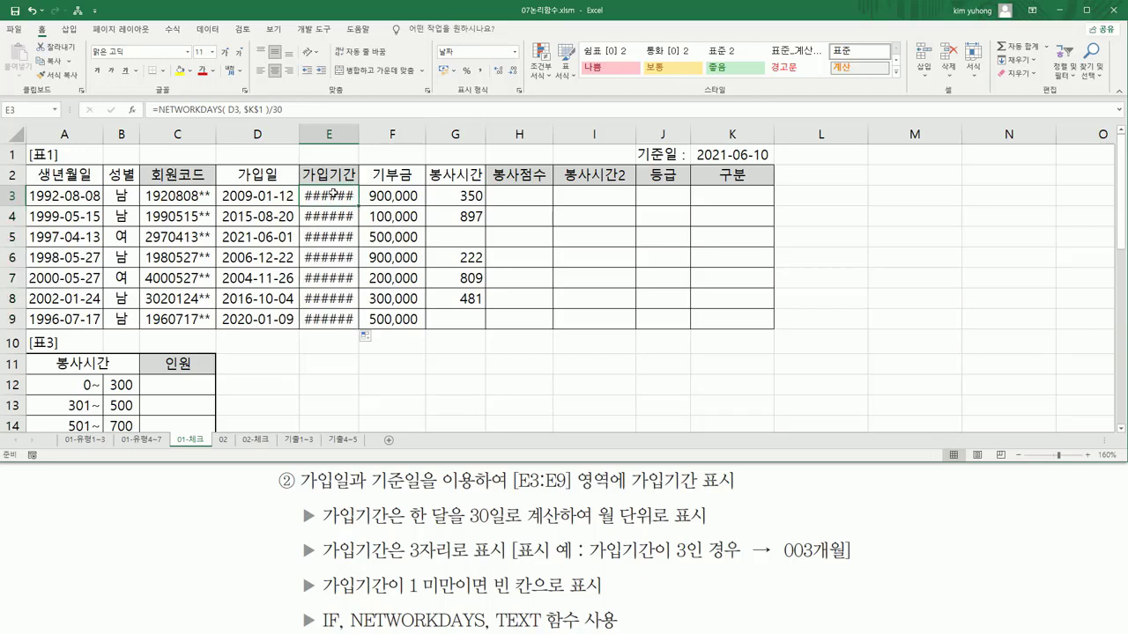
pyautogui.moveTo(358, 133); pyautogui.dragTo(369, 133)
# - Preview E3's value in the General number format, then close the cell format settings without applying the change
pyautogui.hotkey('ctrl', '1')
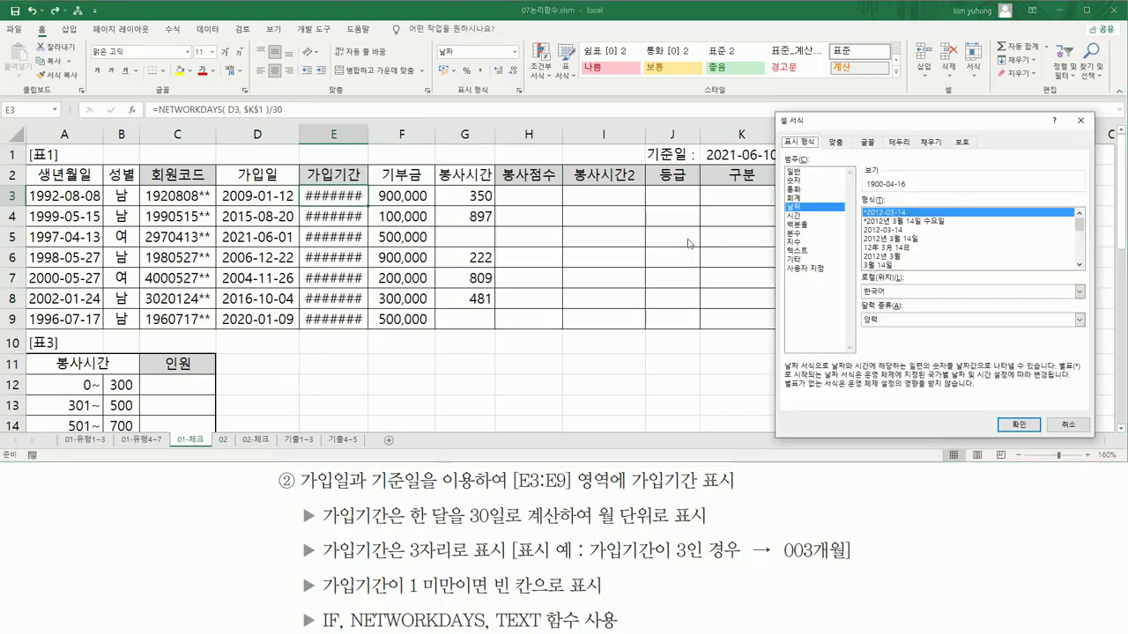
pyautogui.click(798, 172)
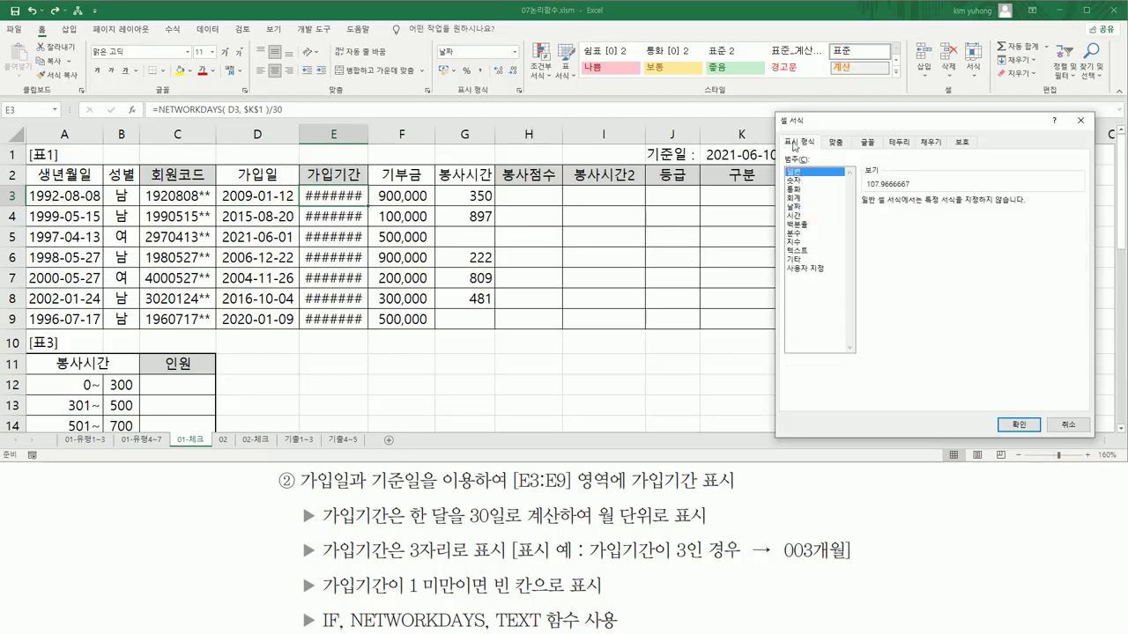
pyautogui.moveTo(890, 123); pyautogui.dragTo(573, 133)
pyautogui.moveTo(548, 200); pyautogui.dragTo(596, 200)
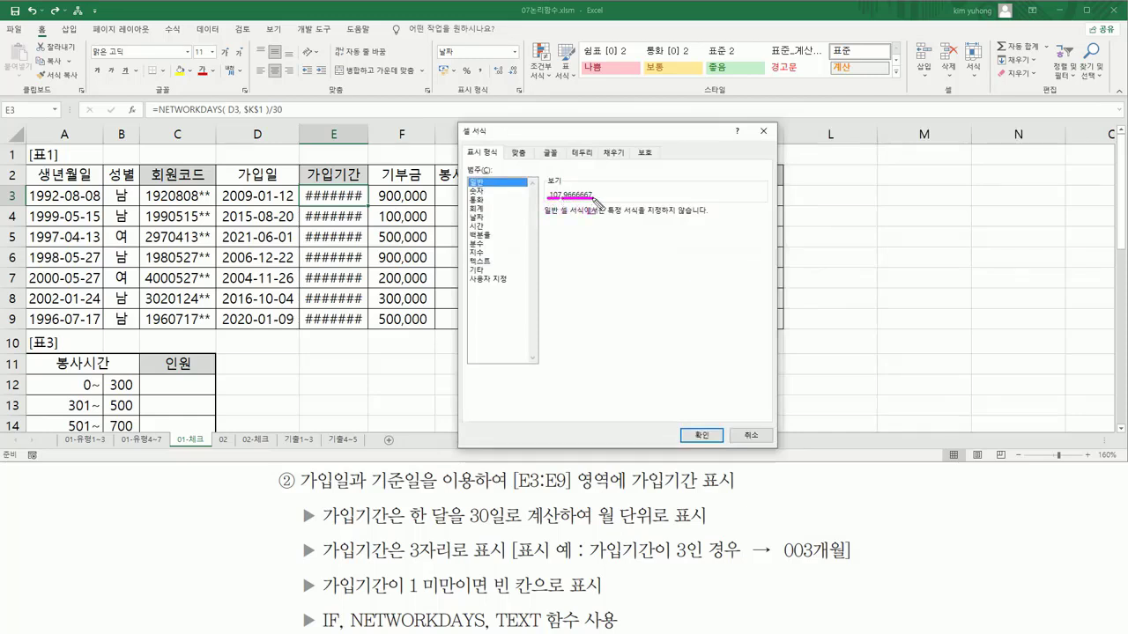
pyautogui.press('Escape')
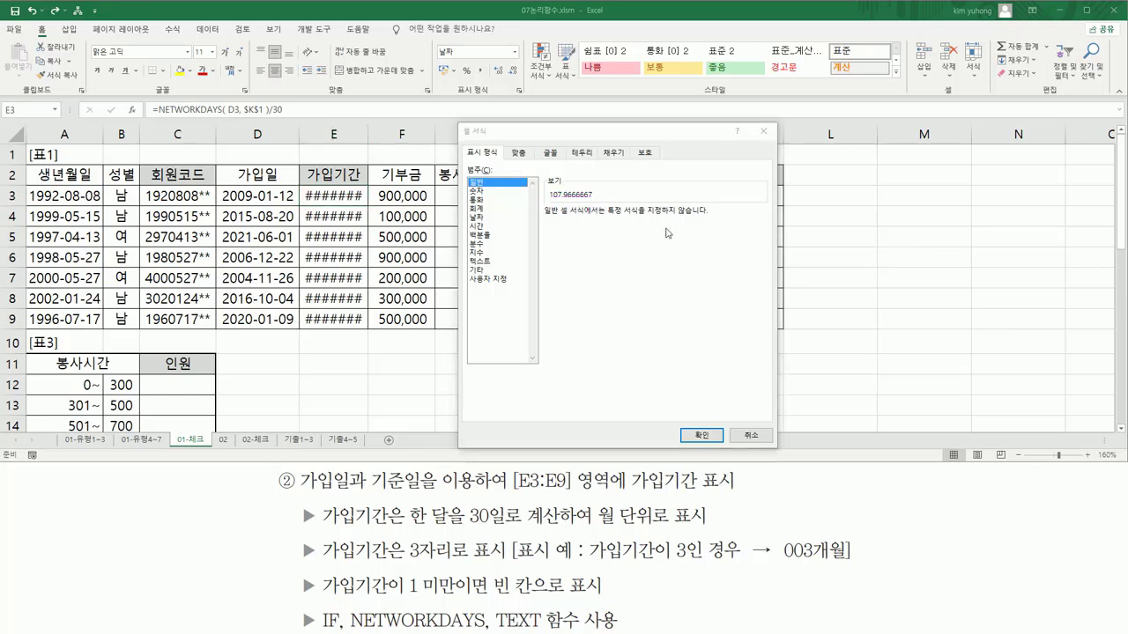
pyautogui.click(744, 437)
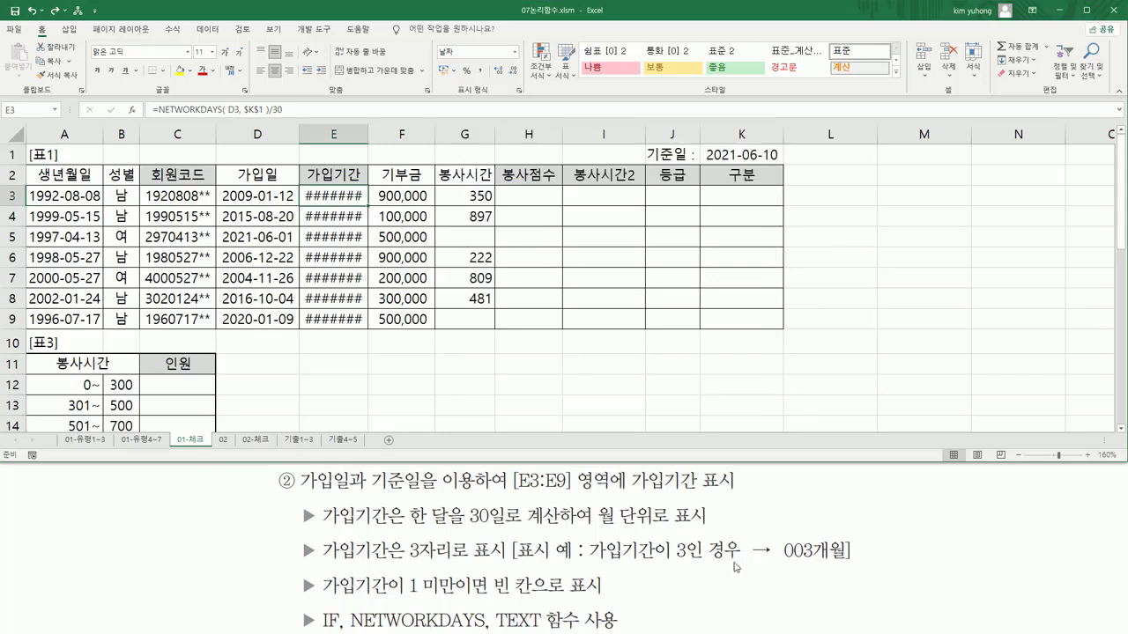
# - Cut NETWORKDAYS( D3, $K$1 )/30 out of the formula in E3, leaving only the equals sign
pyautogui.hotkey('ctrl', '2')
pyautogui.moveTo(780, 560); pyautogui.dragTo(844, 561)
pyautogui.press('Escape')
pyautogui.doubleClick(319, 194)
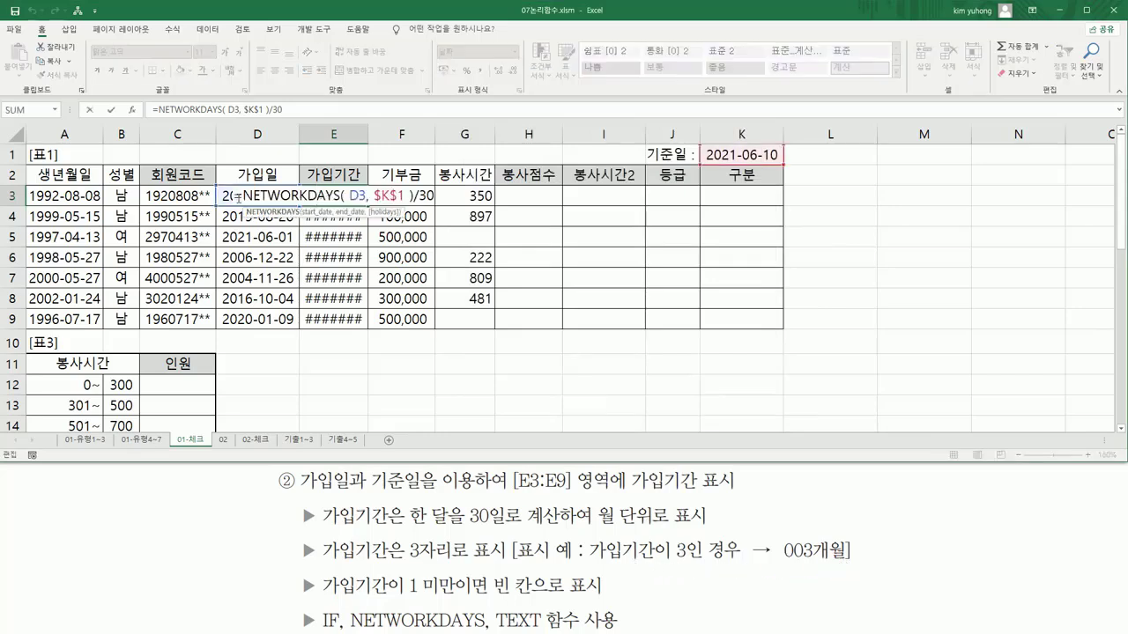
pyautogui.moveTo(244, 194); pyautogui.dragTo(507, 198)
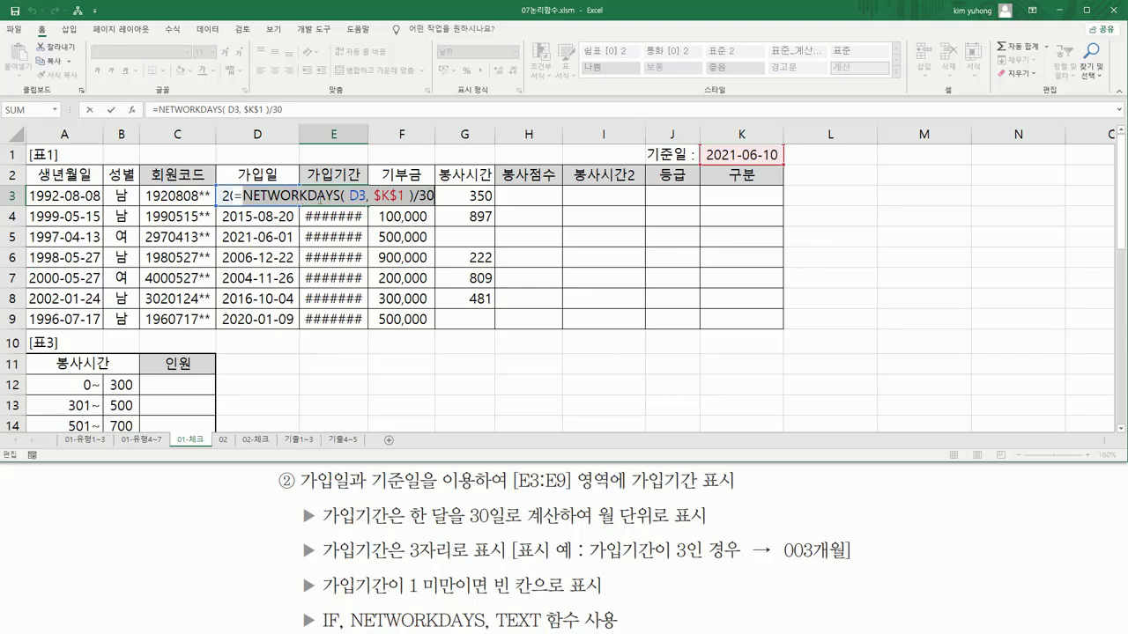
pyautogui.hotkey('ctrl', 'x')
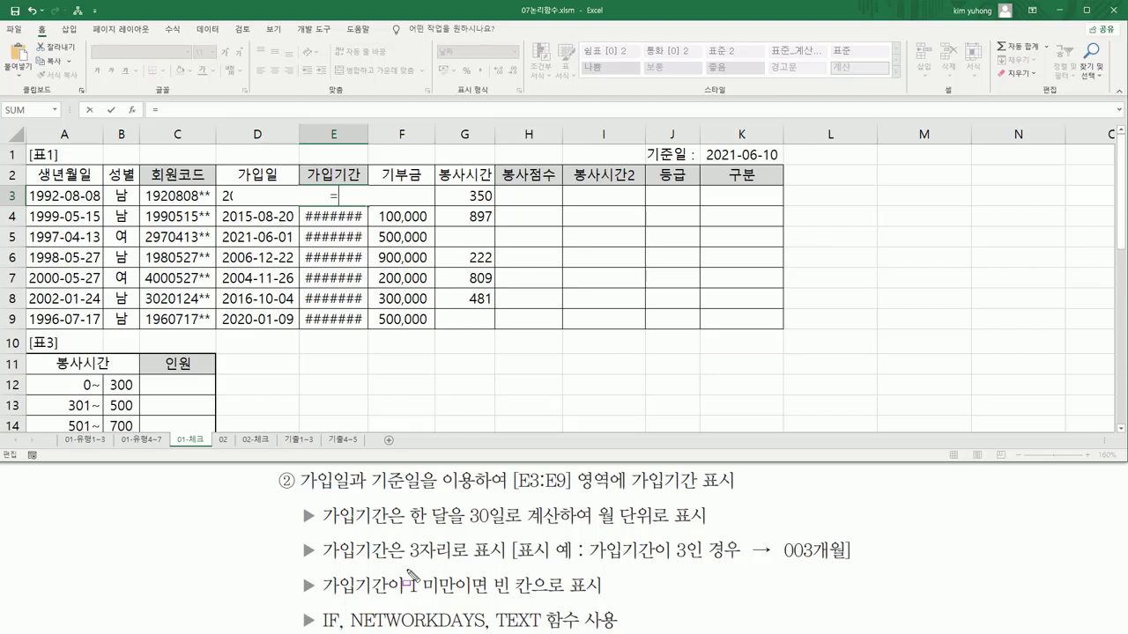
# - Begin an IF function in E3 with the reused expression NETWORKDAYS( D3, $K$1 )/30 < 1 as its condition
pyautogui.moveTo(408, 572)
pyautogui.mouseDown()
pyautogui.moveTo(421, 612)
pyautogui.moveTo(555, 598)
pyautogui.mouseUp()
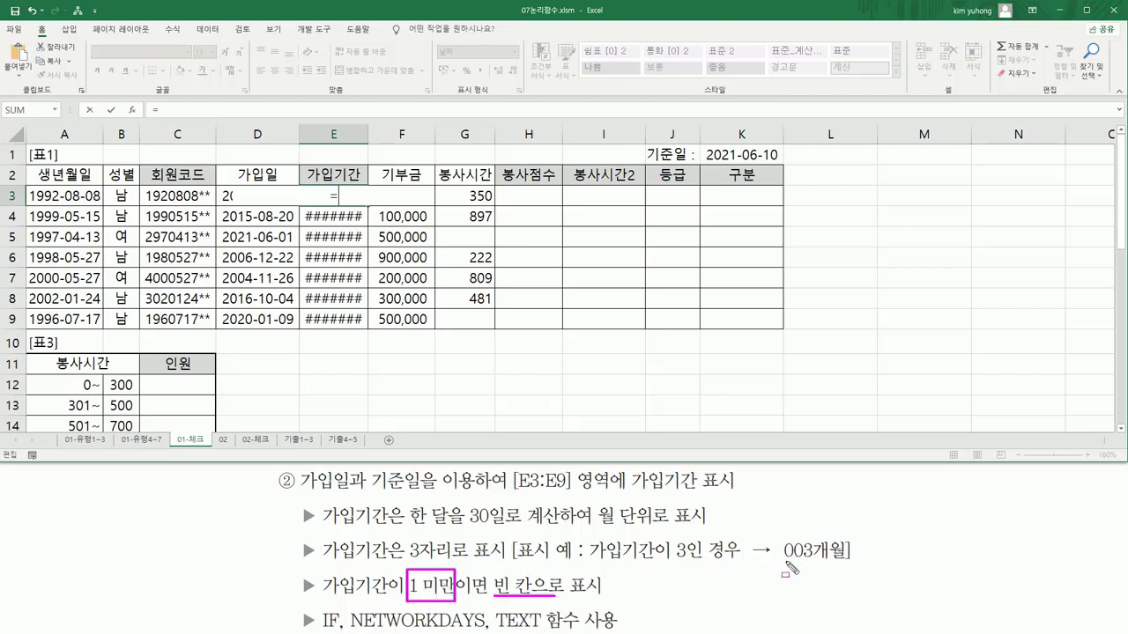
pyautogui.moveTo(784, 559); pyautogui.dragTo(855, 561)
pyautogui.press('Escape')
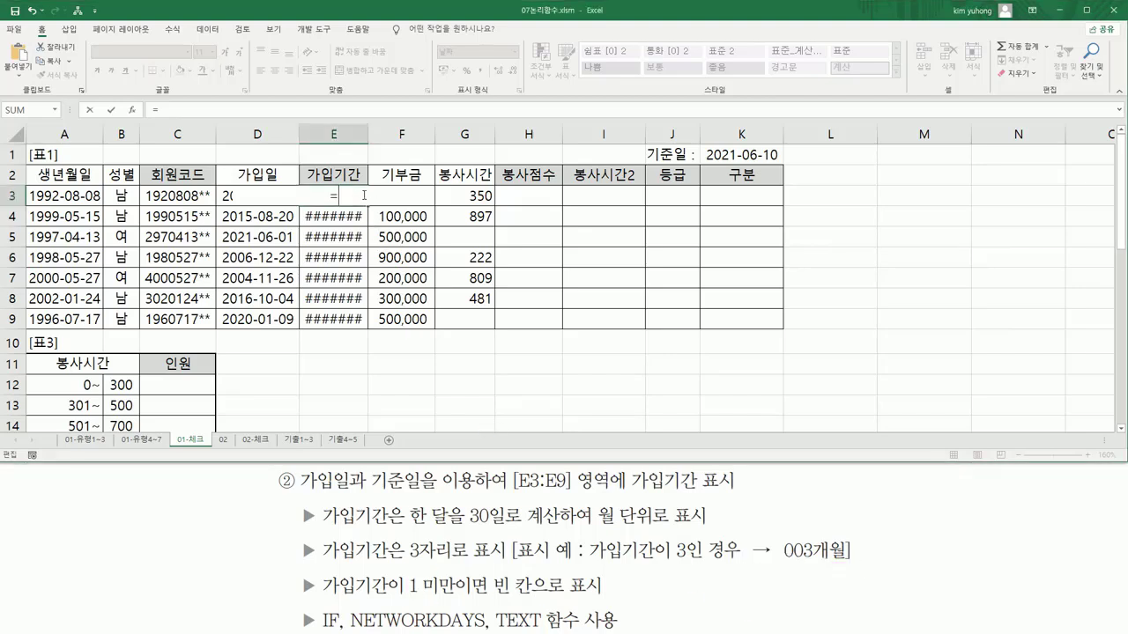
pyautogui.write('if(')
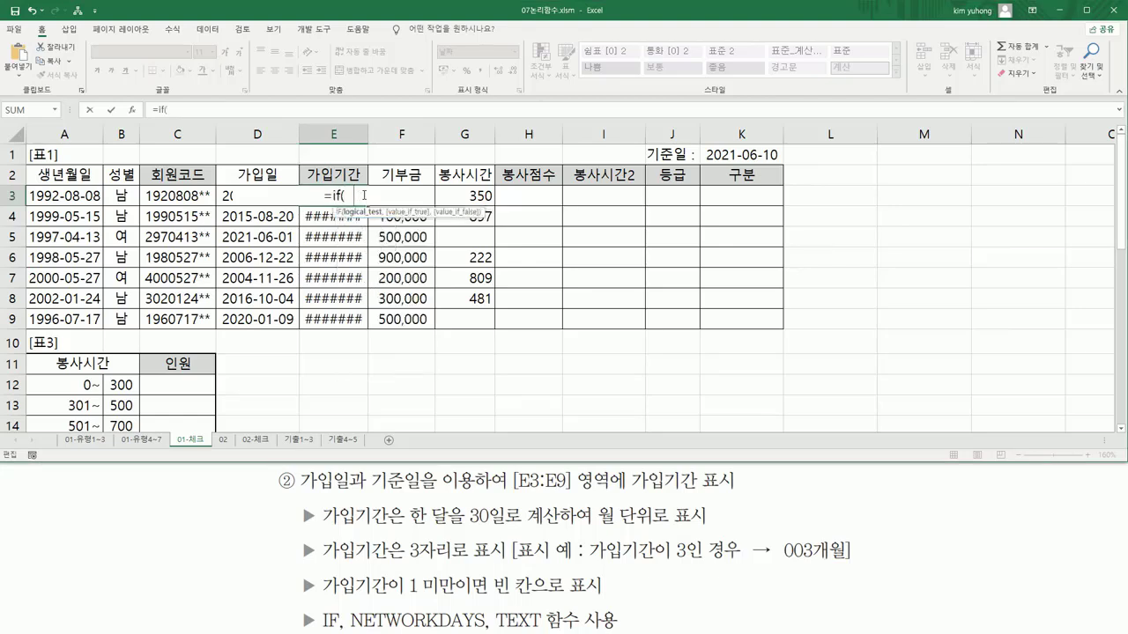
pyautogui.write('NETWORKDAYS( D3, $K$1 )/30')
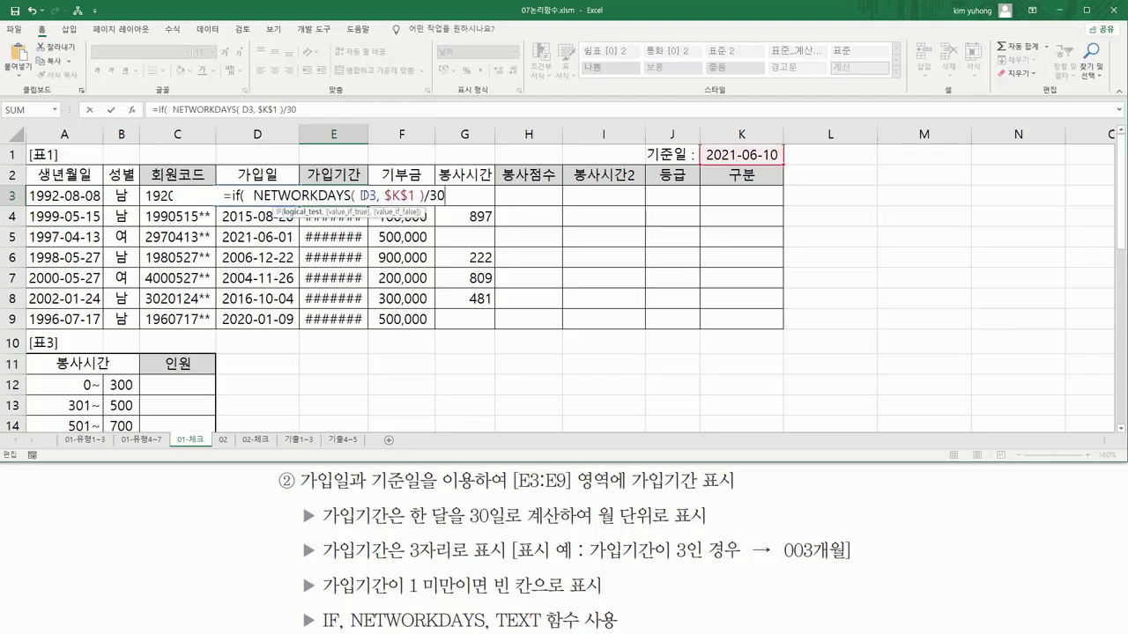
pyautogui.write('  <')
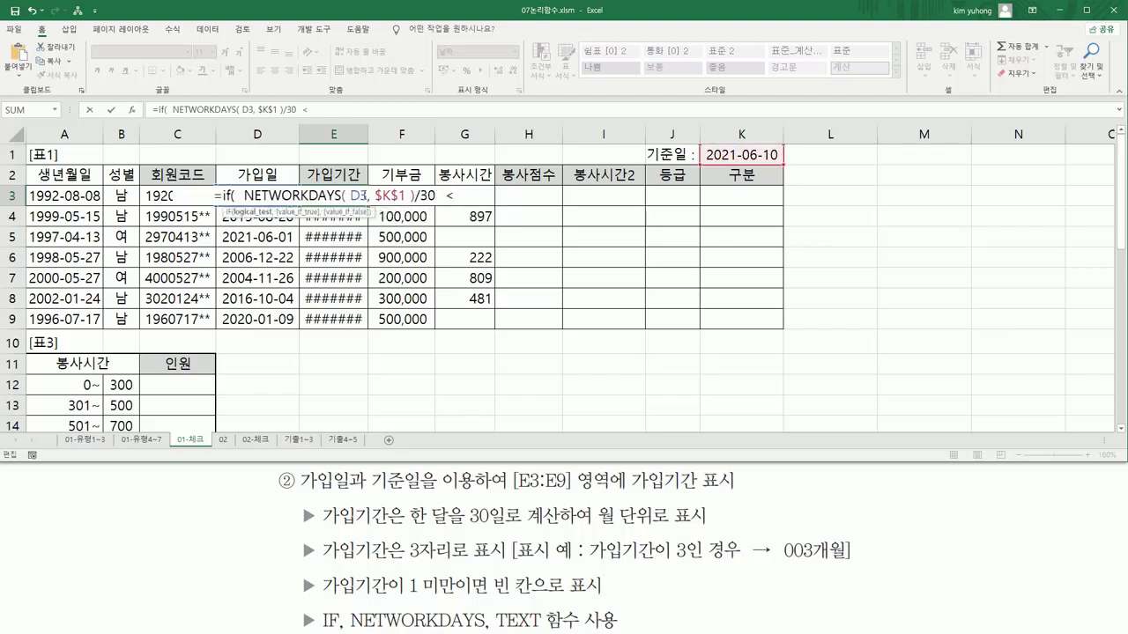
pyautogui.write(' 1')
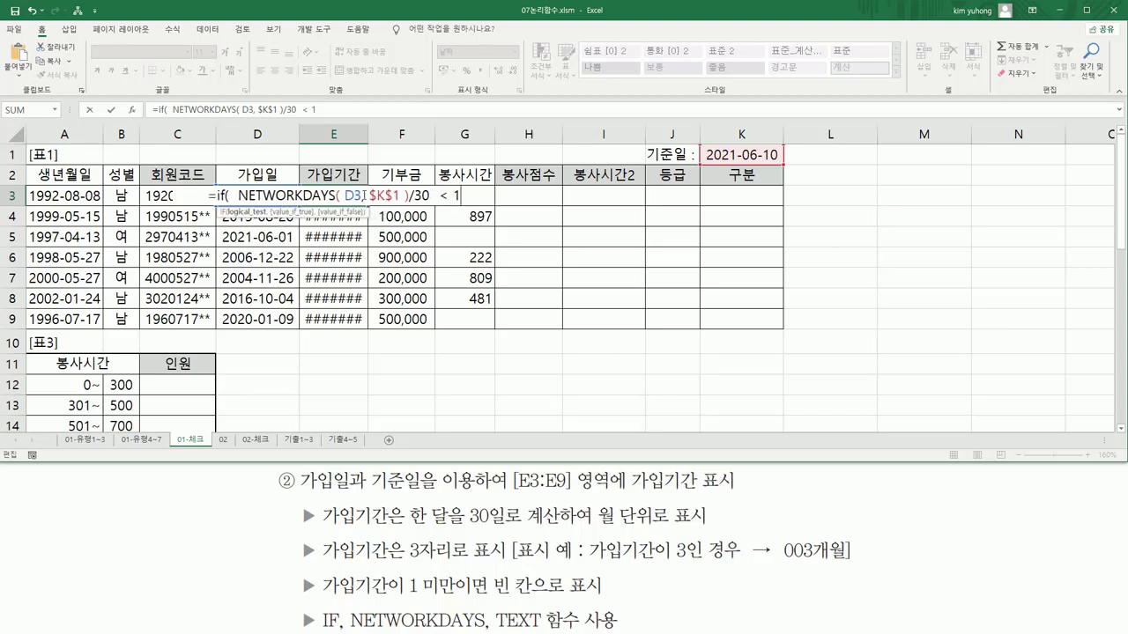
pyautogui.write(' ,')
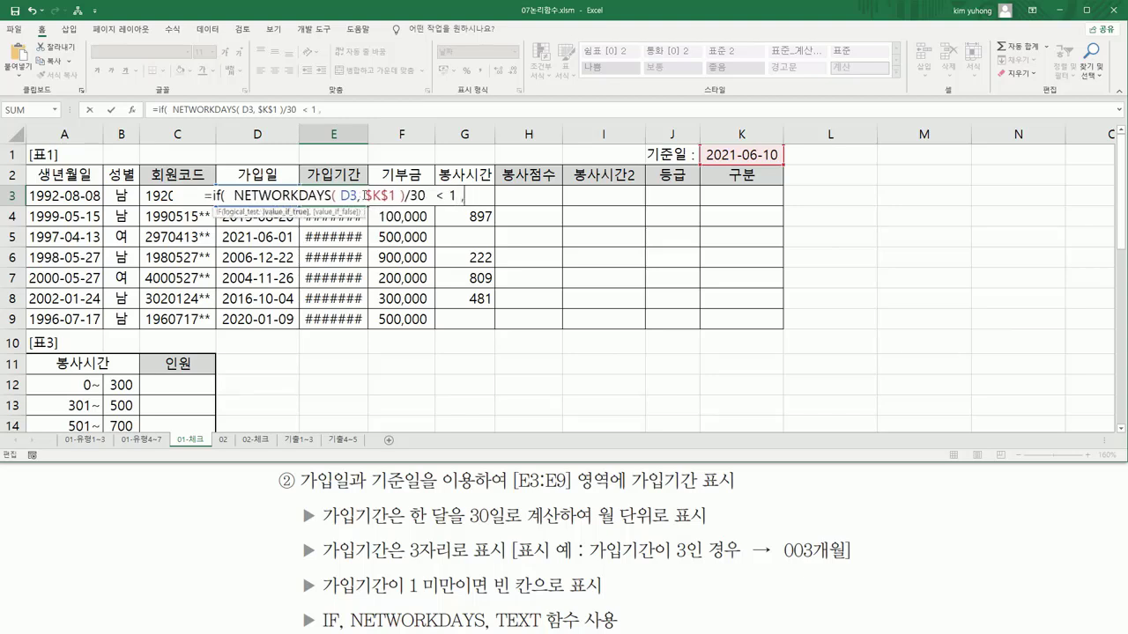
# - Give the IF function in E3 an empty string "" as its value when the condition is true
pyautogui.write(' "')
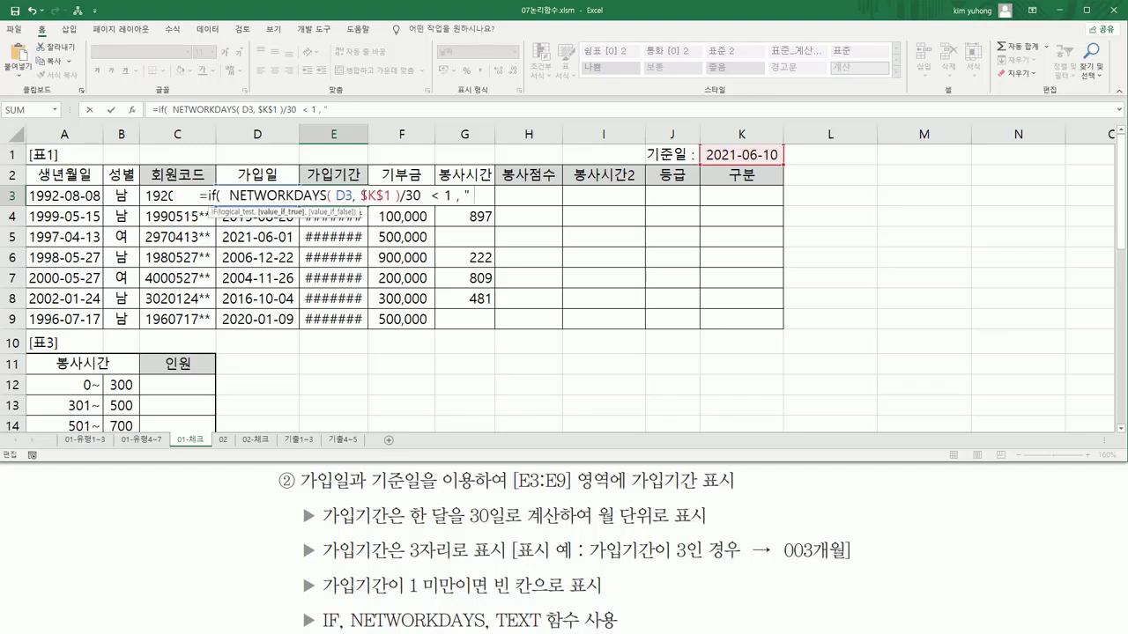
pyautogui.write('"')
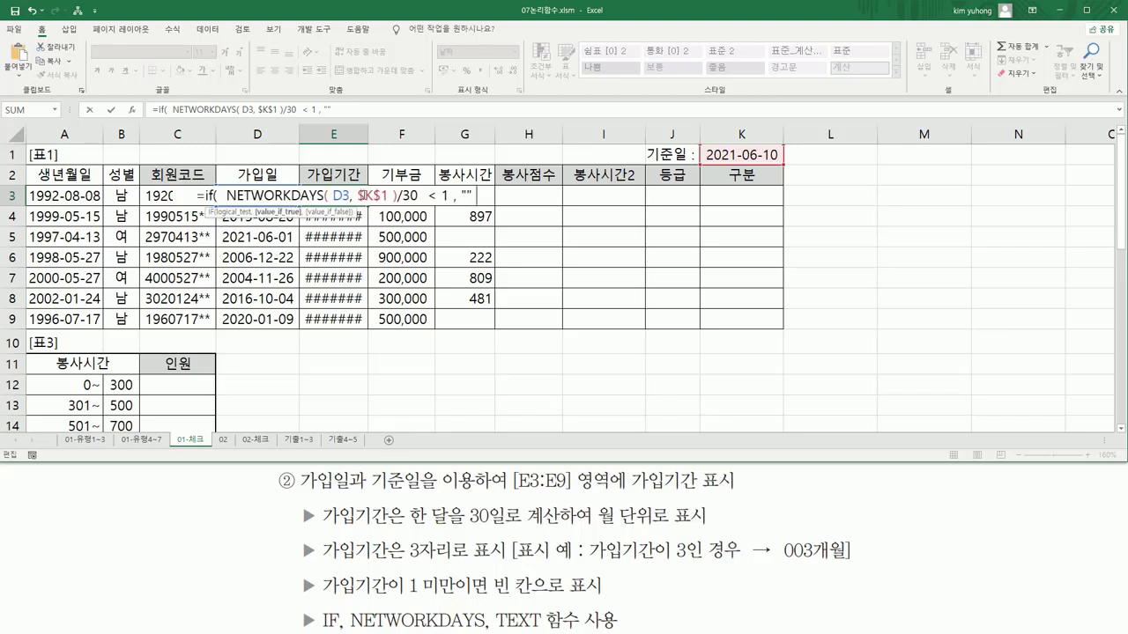
pyautogui.write(' ,')
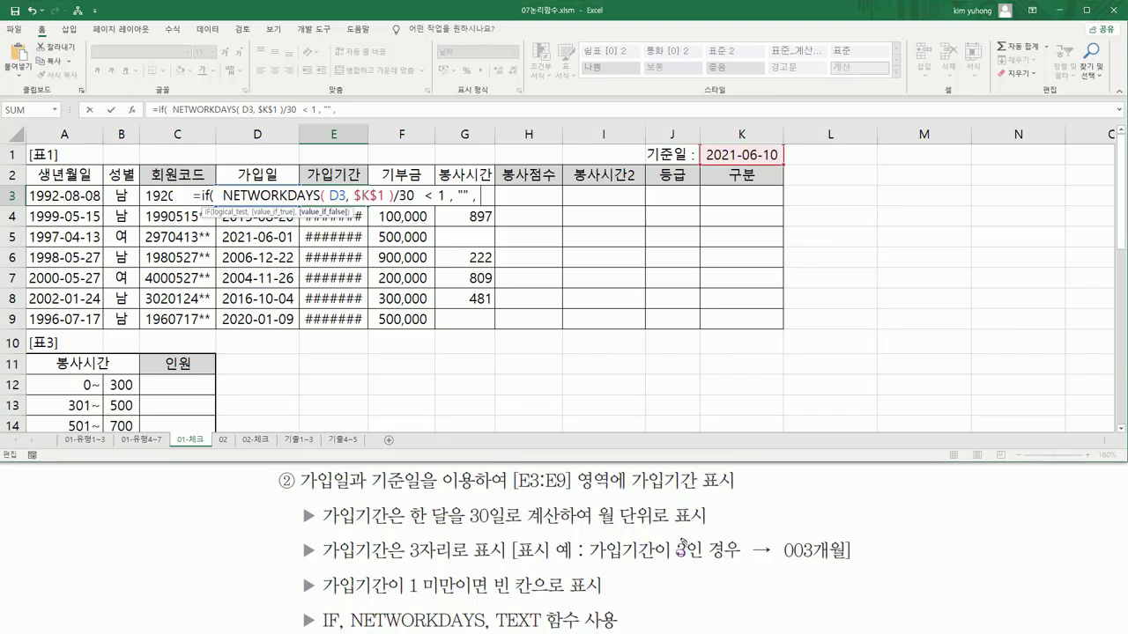
pyautogui.moveTo(671, 538); pyautogui.dragTo(688, 565)
pyautogui.click(782, 563)
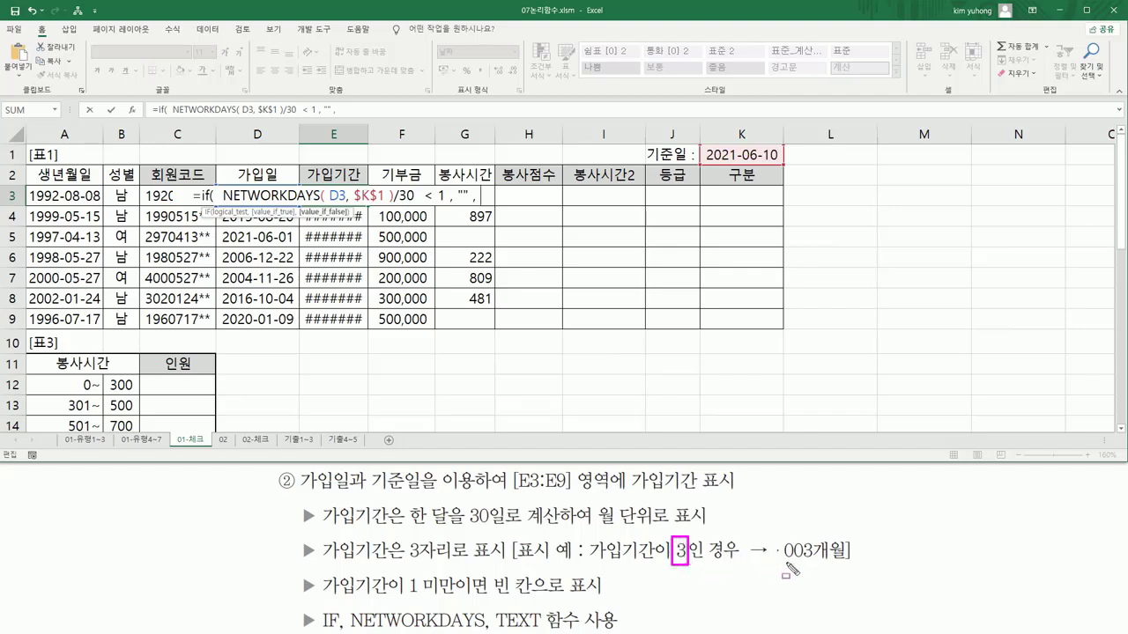
pyautogui.moveTo(783, 564); pyautogui.dragTo(843, 560)
pyautogui.moveTo(778, 535); pyautogui.dragTo(813, 568)
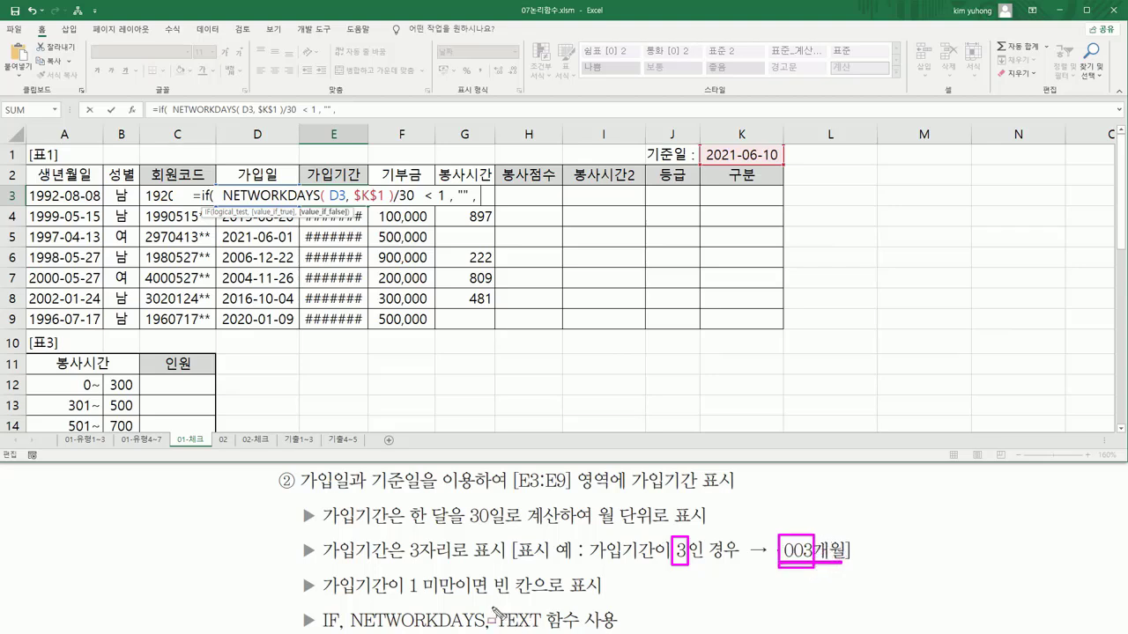
pyautogui.moveTo(492, 608); pyautogui.dragTo(519, 631)
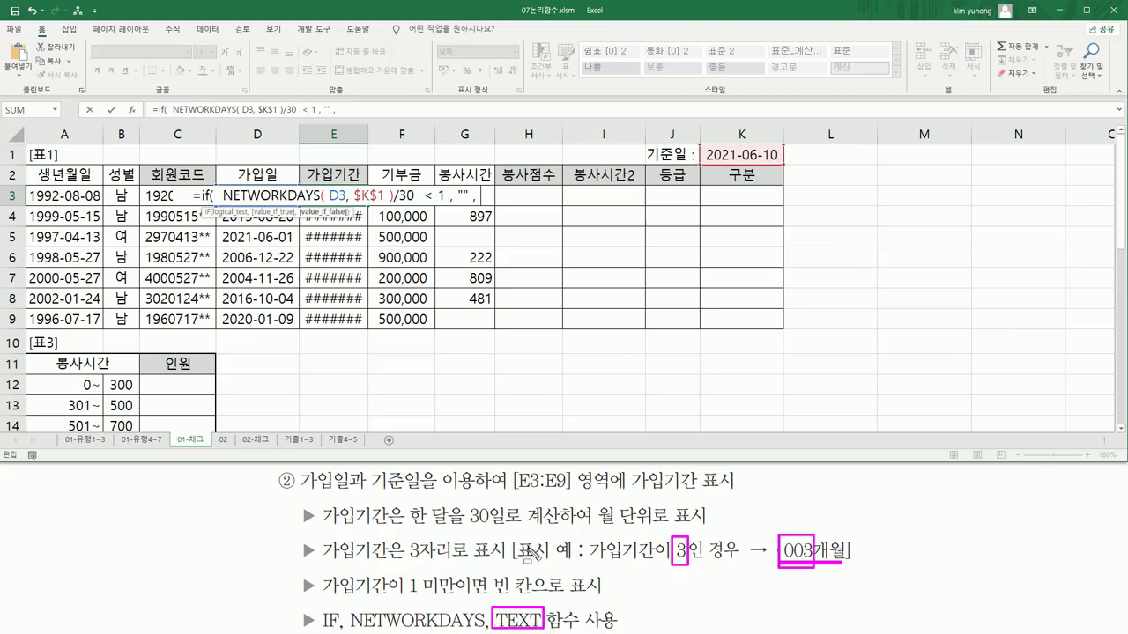
pyautogui.press('Escape')
# - Add a TEXT function as the IF's false result, with the reused NETWORKDAYS( D3, $K$1 )/30 as its value
pyautogui.write('t')
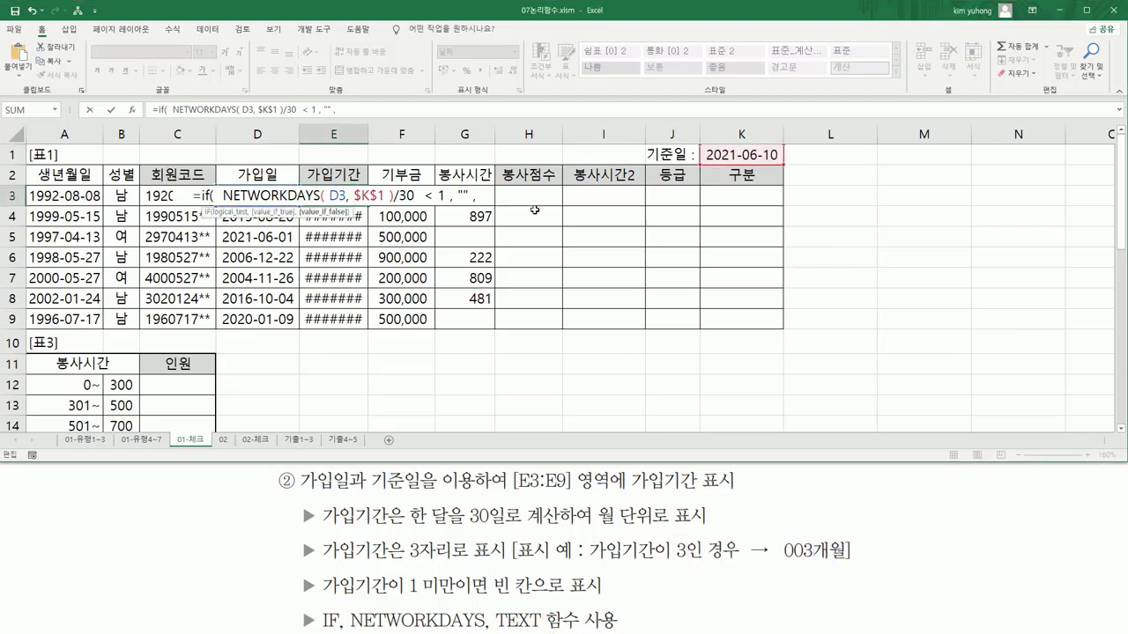
pyautogui.write('ex')
pyautogui.press('Tab')
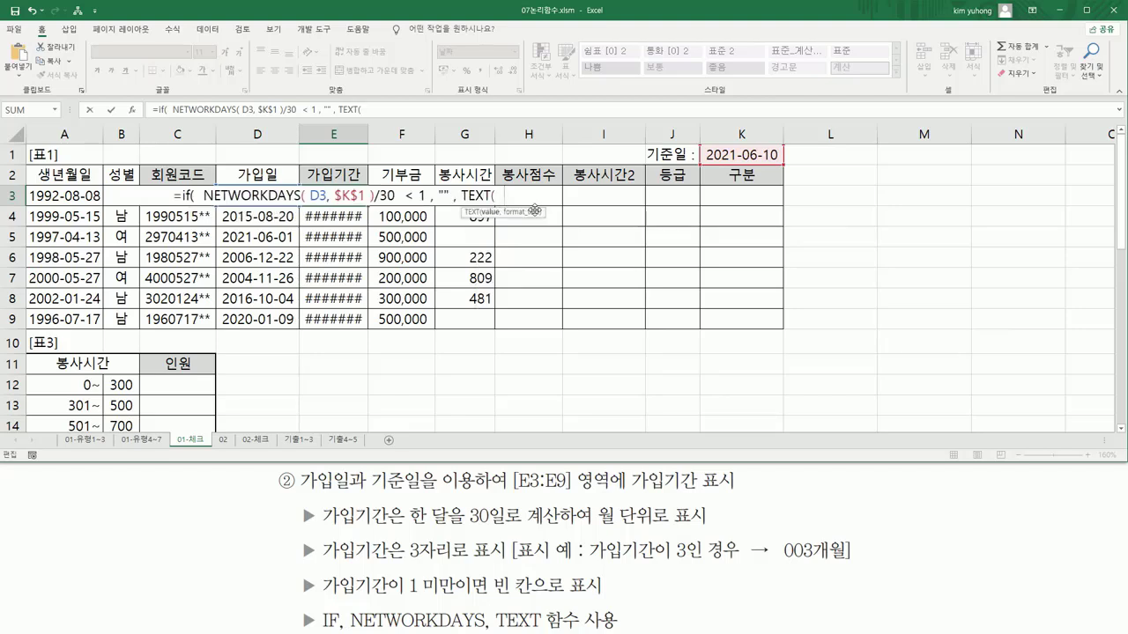
pyautogui.hotkey('ctrl', 'v')
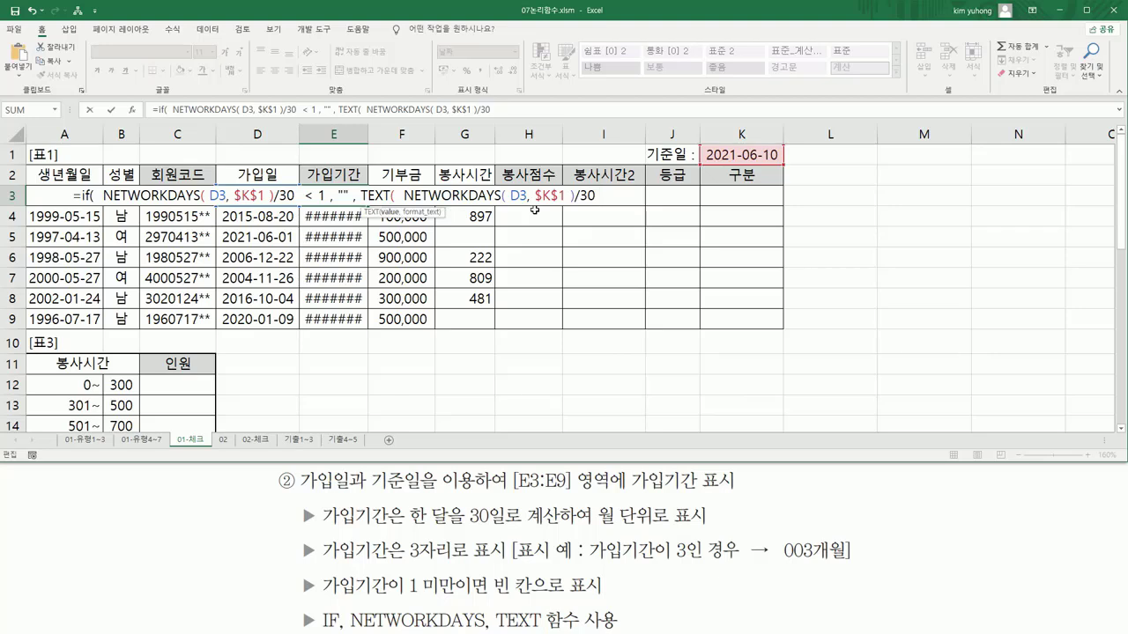
pyautogui.write(',')
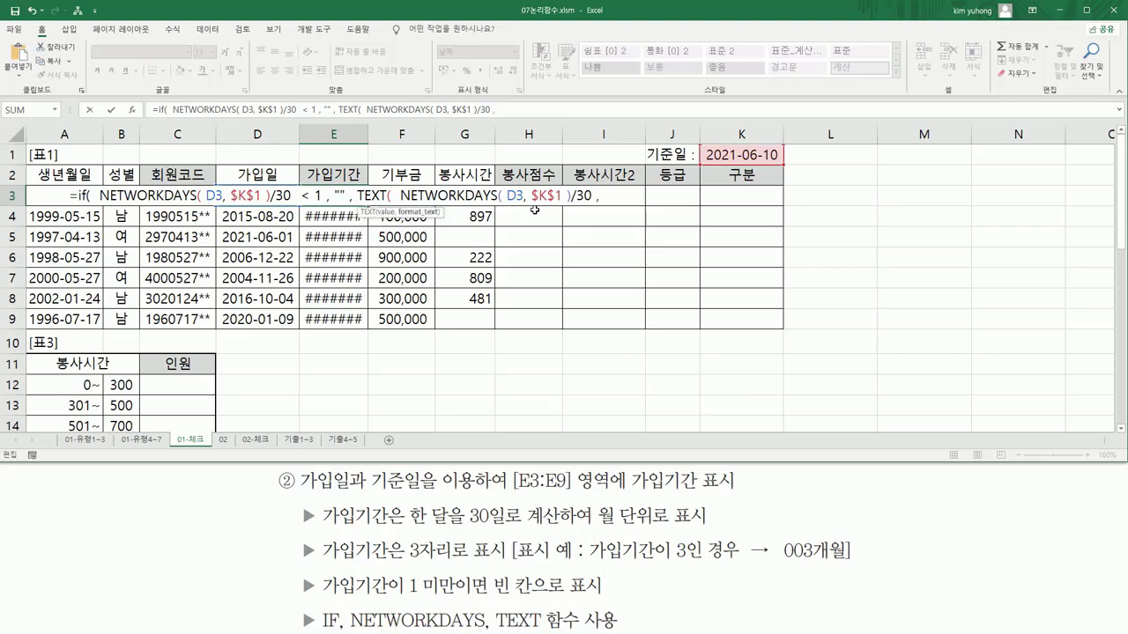
# - Set the TEXT format to "000개월", close both functions and enter the completed formula in E3
pyautogui.write(' "')
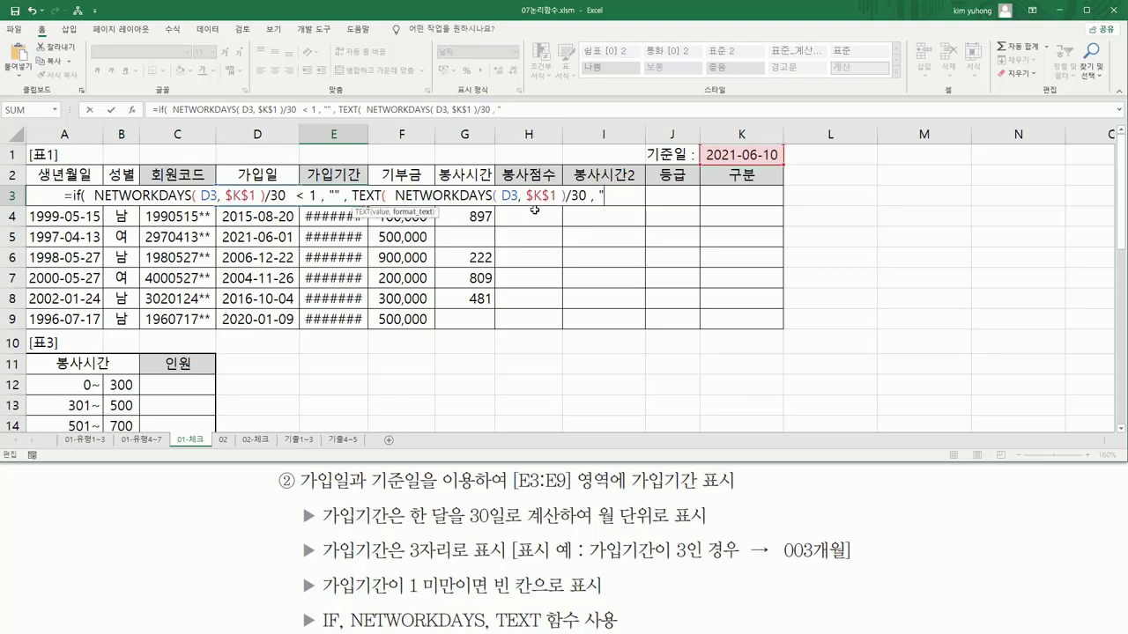
pyautogui.moveTo(675, 558); pyautogui.dragTo(688, 558)
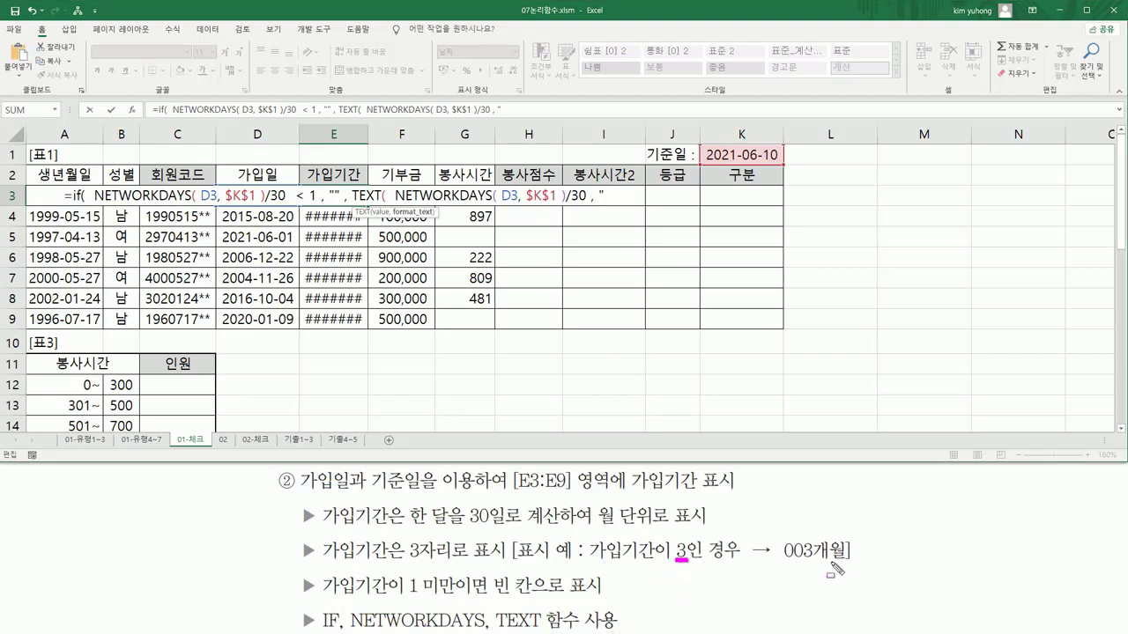
pyautogui.moveTo(807, 558); pyautogui.dragTo(796, 558)
pyautogui.moveTo(782, 540); pyautogui.dragTo(801, 561)
pyautogui.press('Escape')
pyautogui.click(621, 198)
pyautogui.write('000')
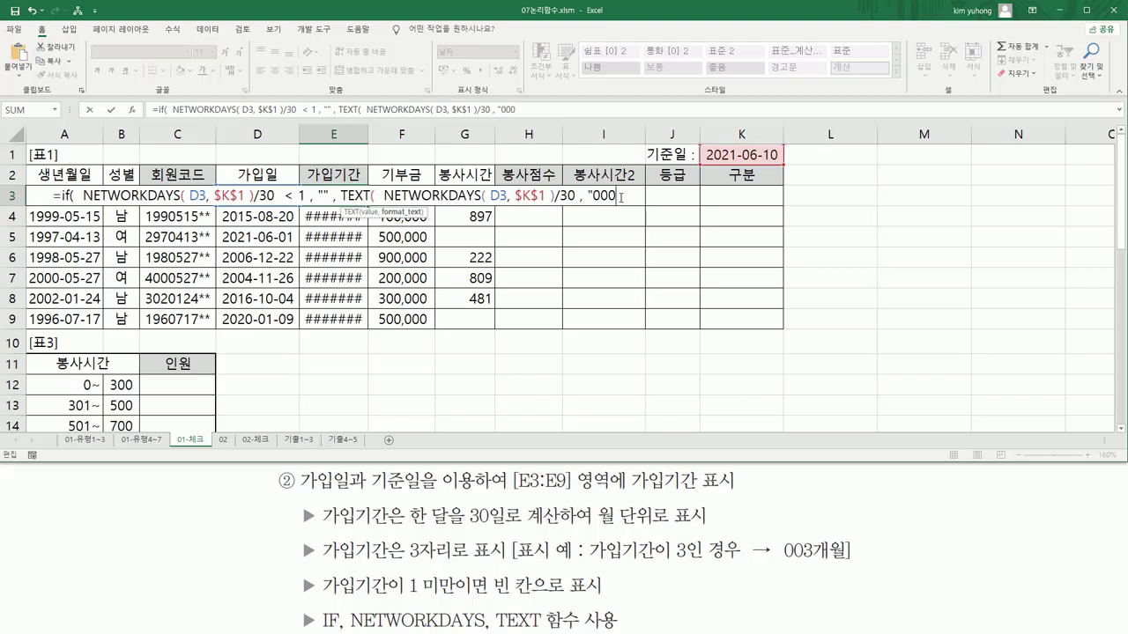
pyautogui.write('개')
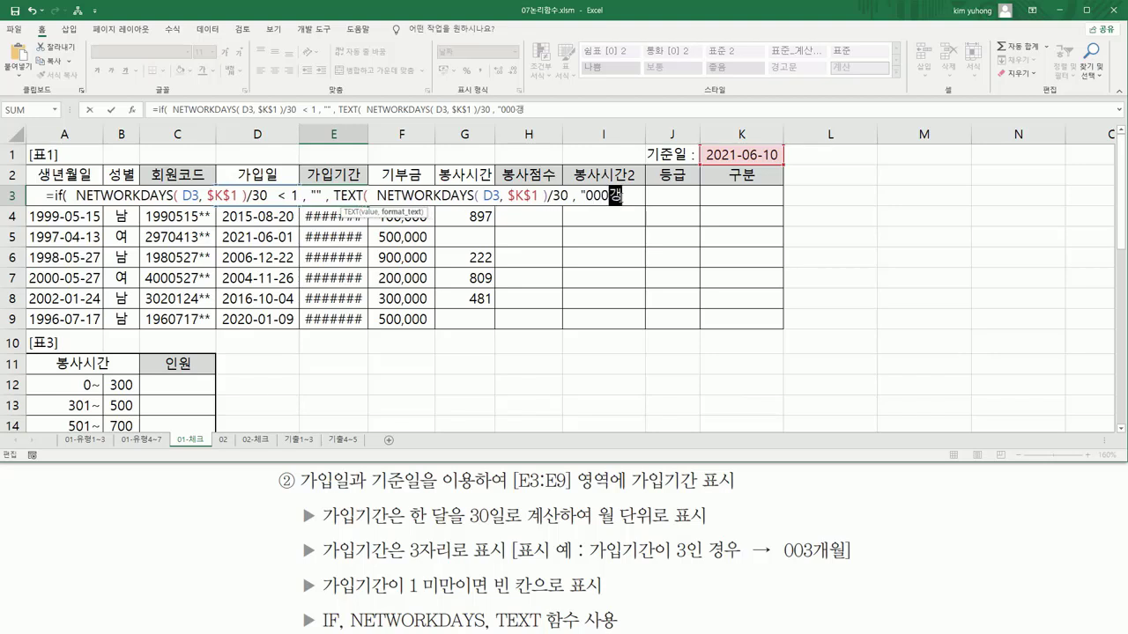
pyautogui.write('월')
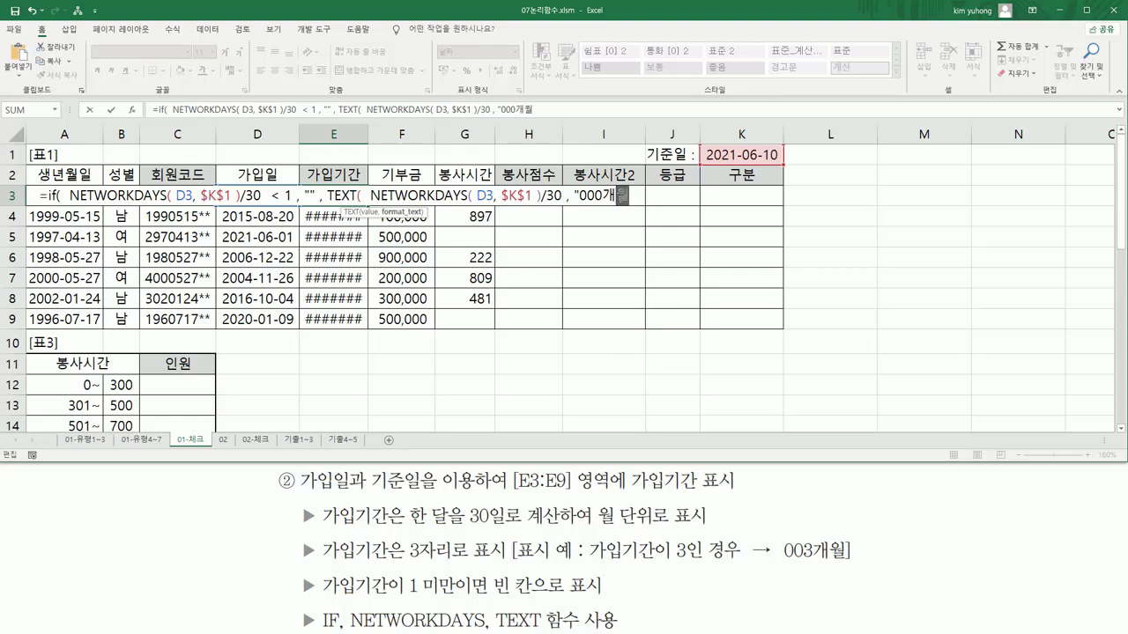
pyautogui.write('"')
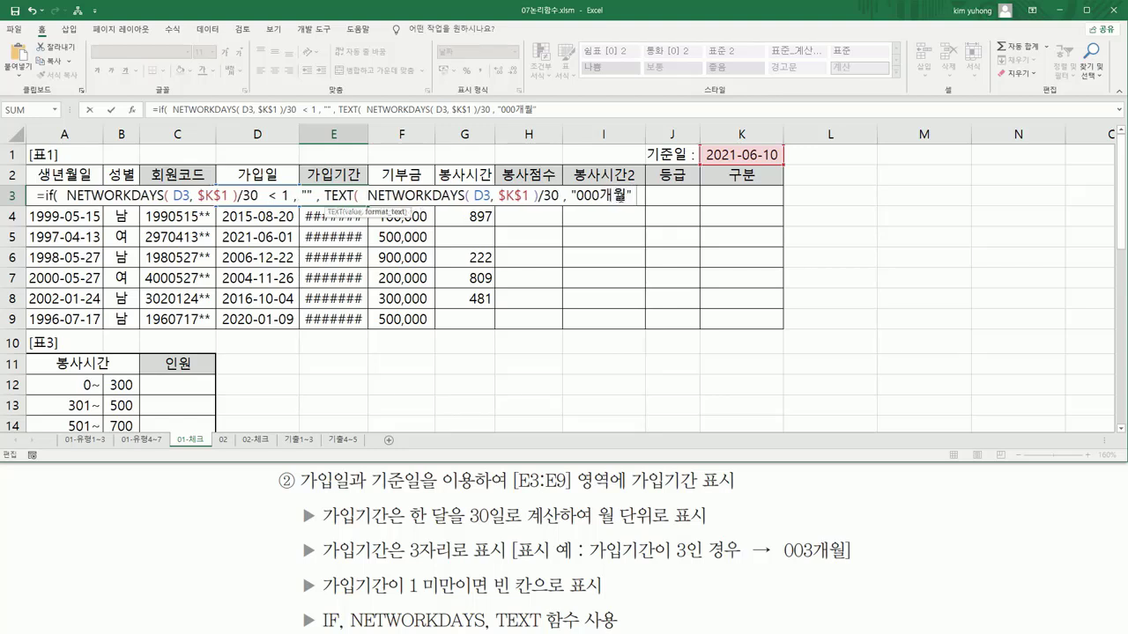
pyautogui.write(' )')
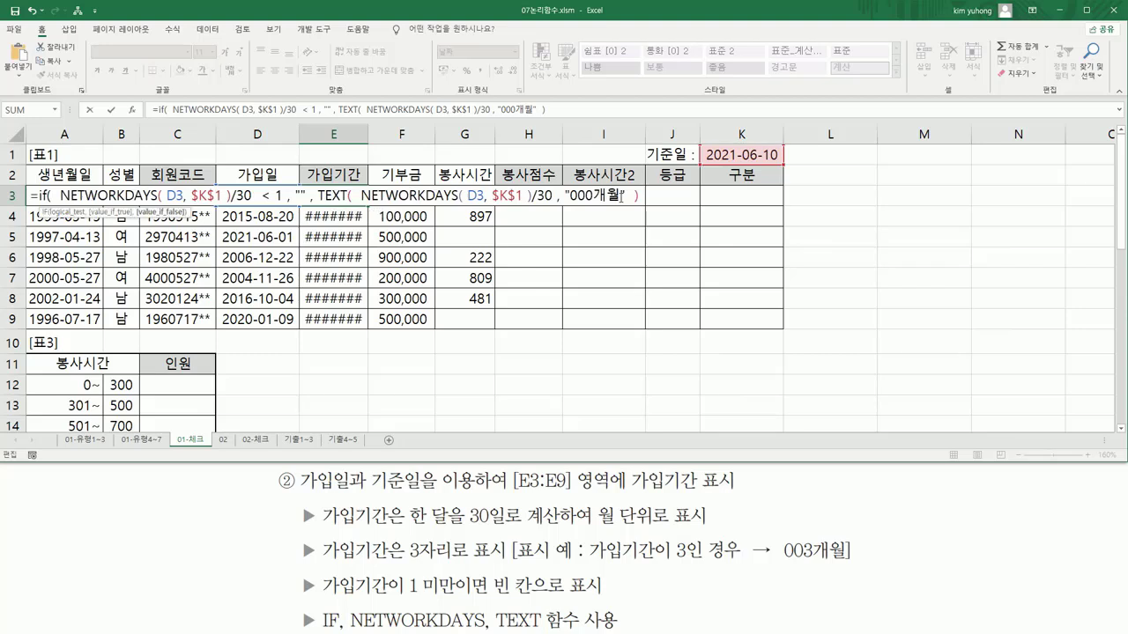
pyautogui.write(' )')
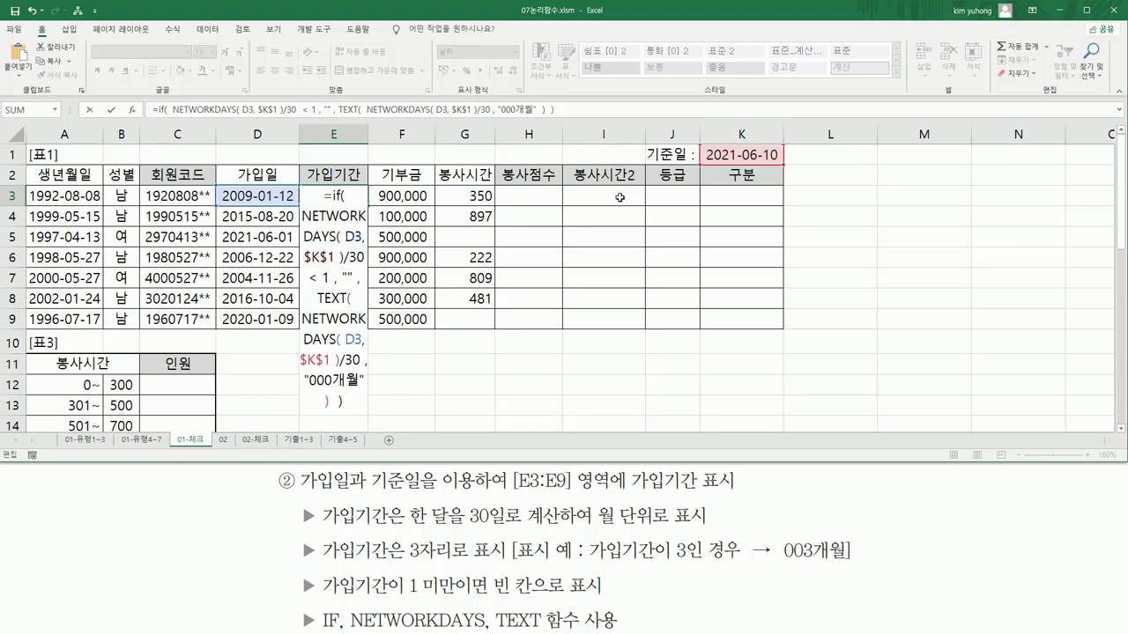
pyautogui.press('Return')
# - Fill the completed membership period formula from E3 down to E9
pyautogui.click(348, 198)
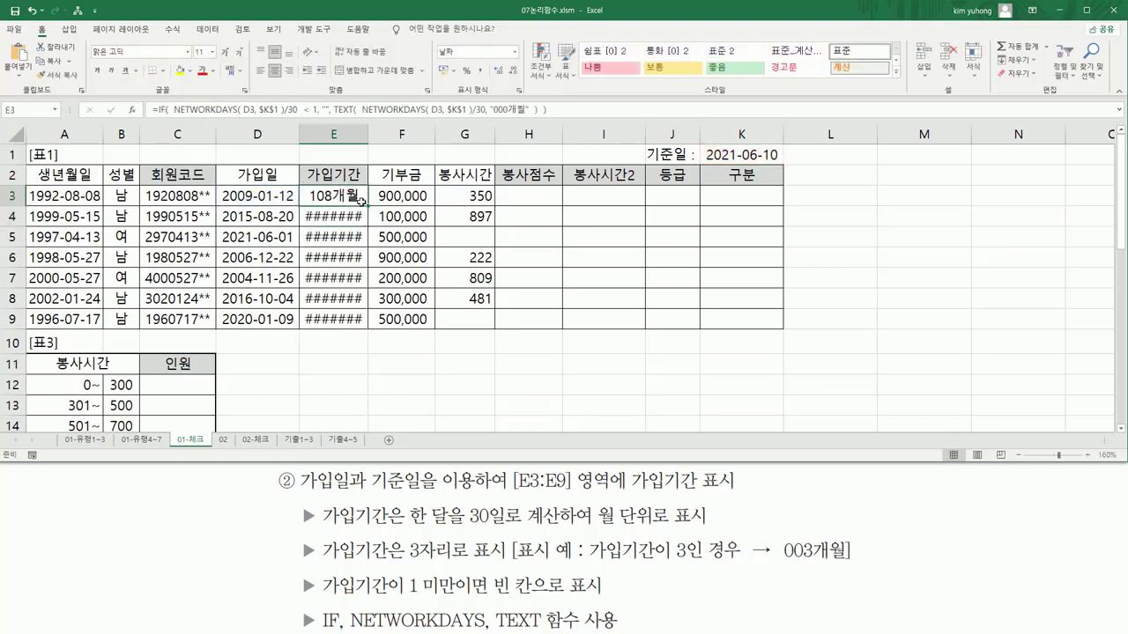
pyautogui.moveTo(367, 206); pyautogui.dragTo(370, 325)
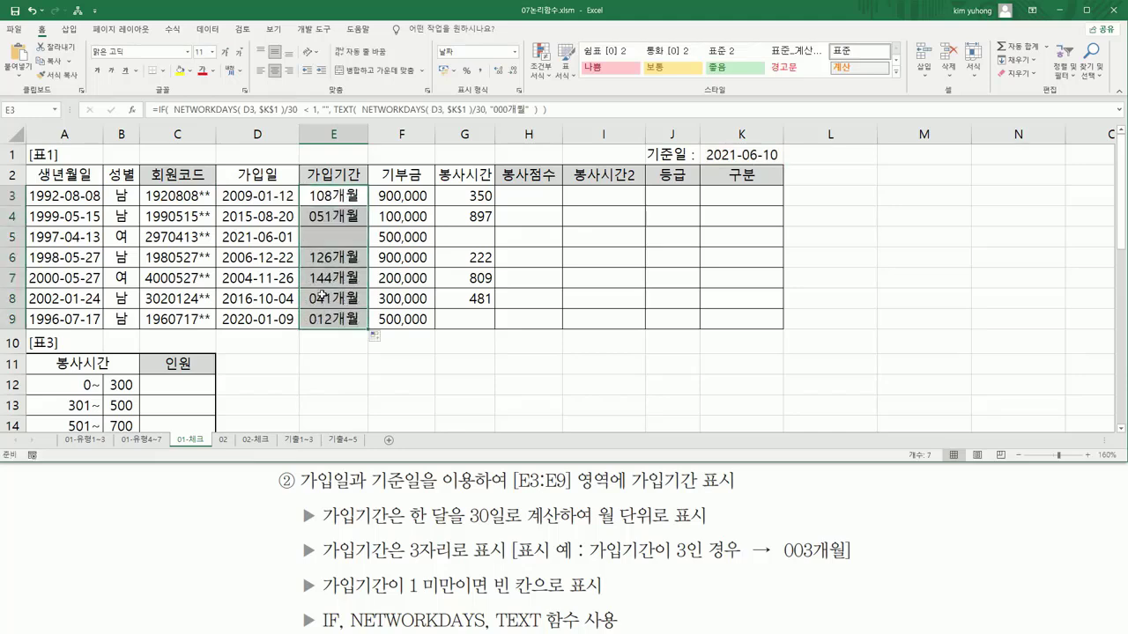
pyautogui.moveTo(218, 247)
pyautogui.mouseDown()
pyautogui.moveTo(370, 254)
pyautogui.moveTo(374, 229)
pyautogui.mouseUp()
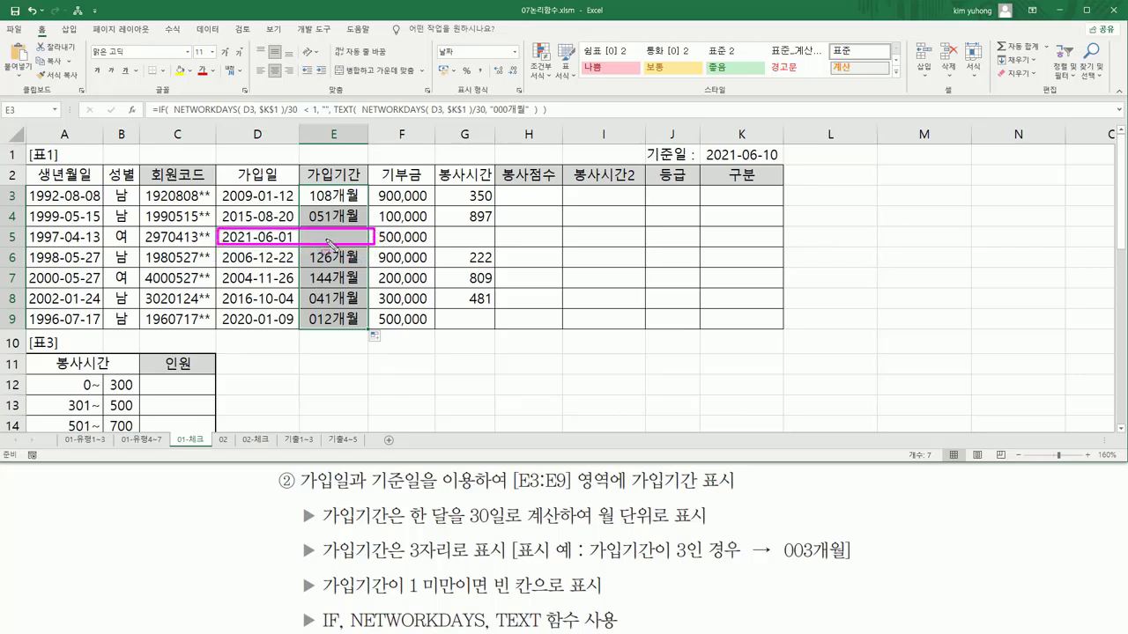
pyautogui.press('Escape')
# - Place the E3 formula as plain text in C10 and colour it red
pyautogui.click(183, 336)
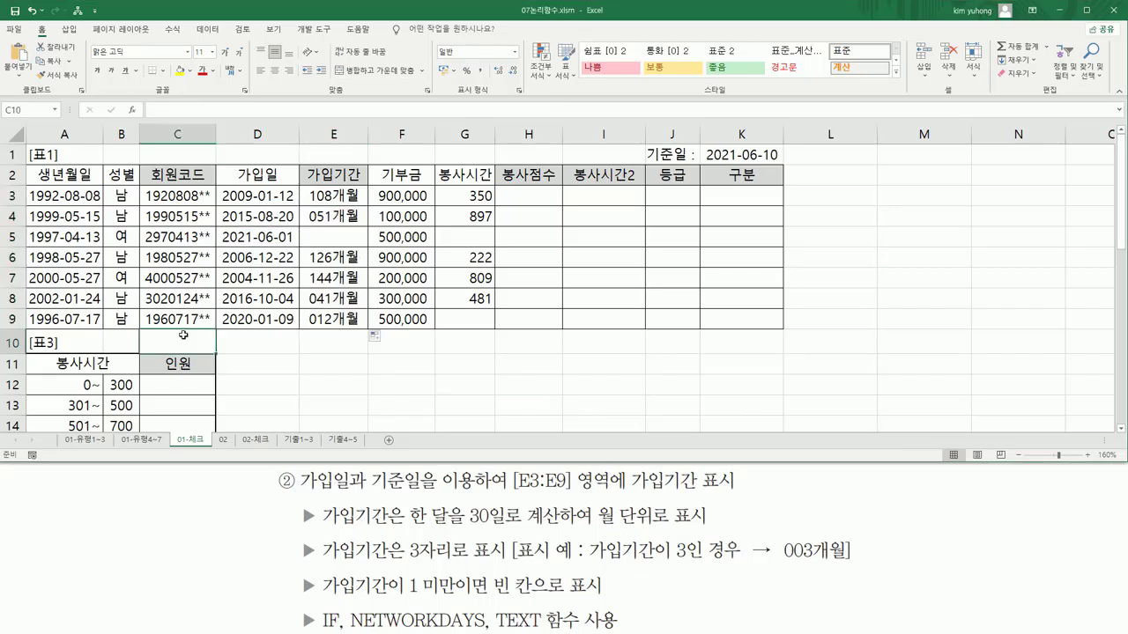
pyautogui.write('\'=IF( NETWORKDAYS( D3, $K$1 )/30 < 1, "", TEXT( NETWORKDAYS( D3, $K$1 )/30, "000개월" ) )')
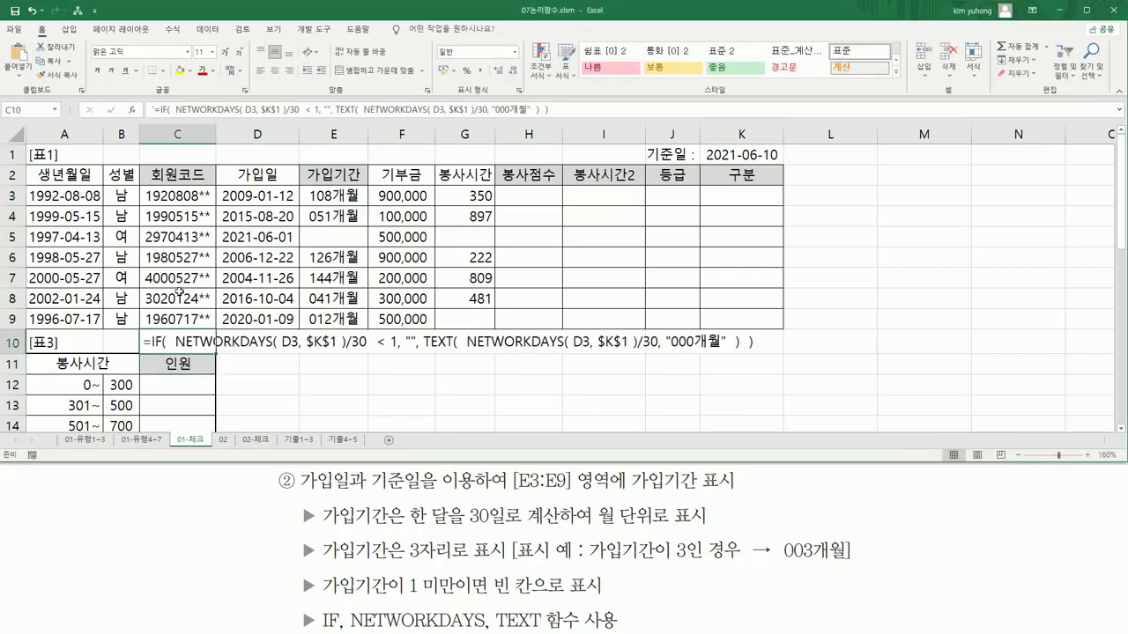
pyautogui.click(212, 71)
pyautogui.click(193, 216)
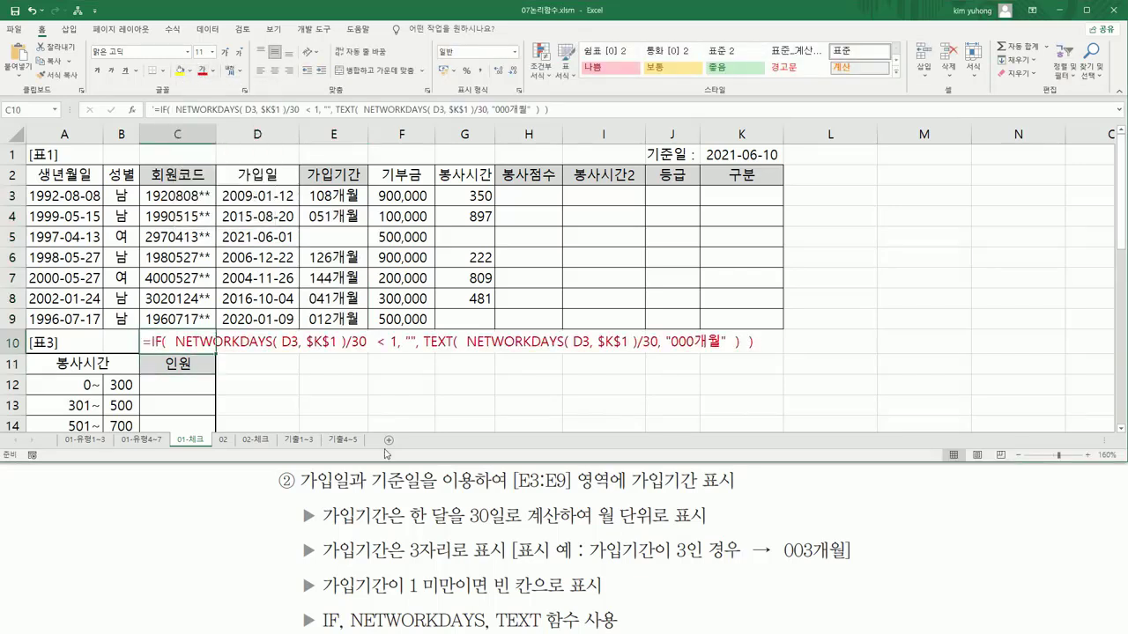
pyautogui.click(334, 424)
# - Review the formula text in C10: the NETWORKDAYS condition, the empty true result and the TEXT function's arguments
pyautogui.moveTo(171, 325)
pyautogui.mouseDown()
pyautogui.moveTo(345, 348)
pyautogui.moveTo(373, 364)
pyautogui.mouseUp()
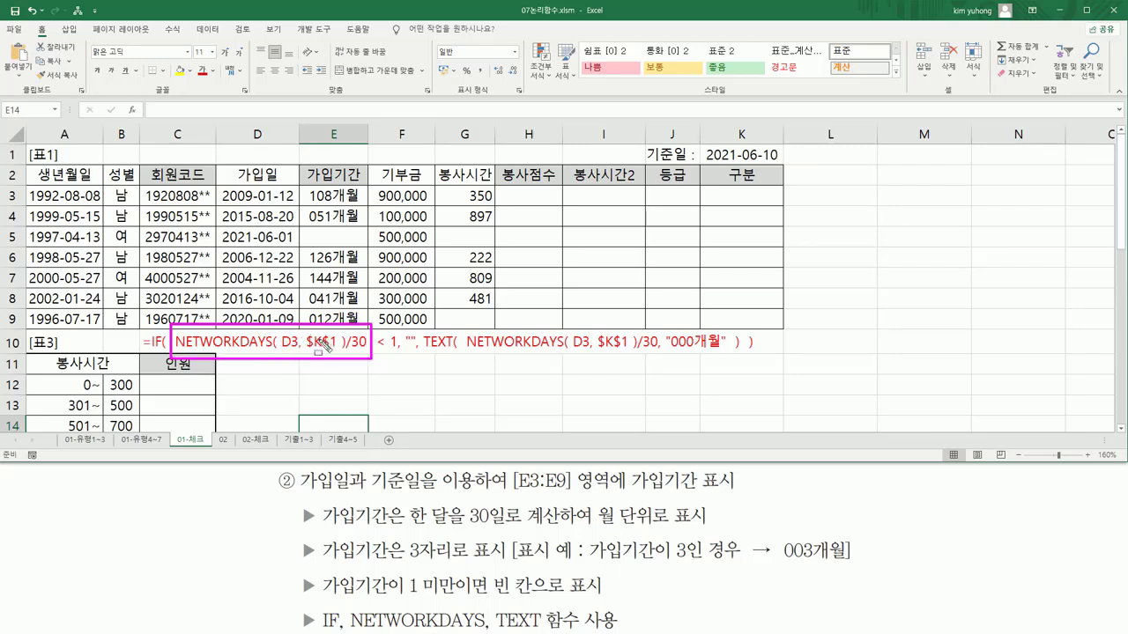
pyautogui.moveTo(373, 351); pyautogui.dragTo(394, 351)
pyautogui.press('Escape')
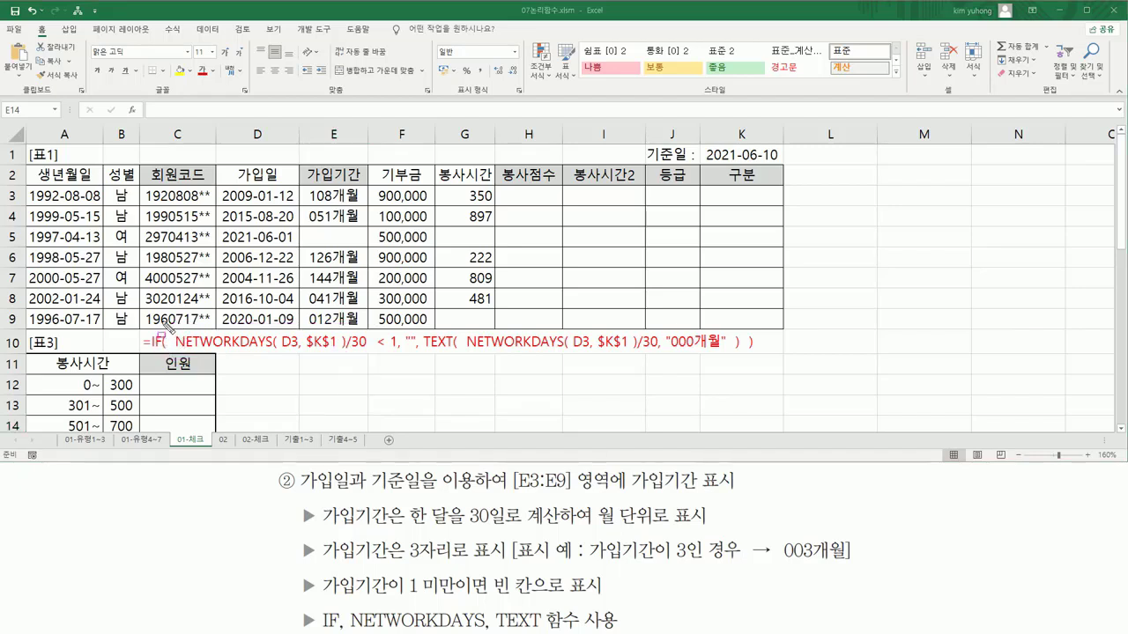
pyautogui.moveTo(165, 321); pyautogui.dragTo(165, 363)
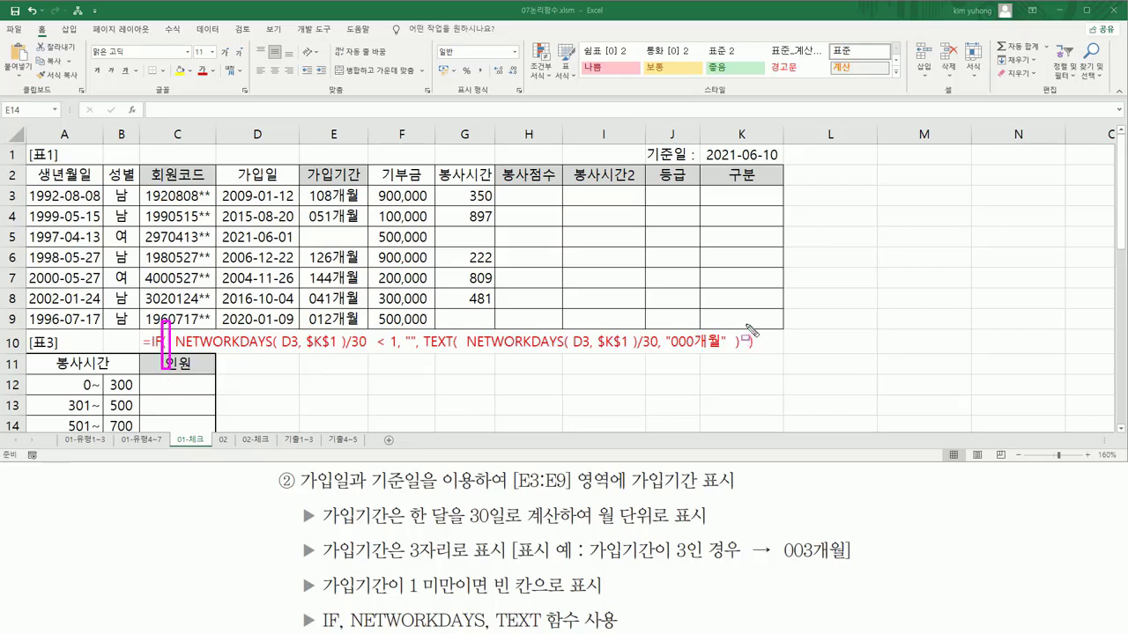
pyautogui.moveTo(745, 320); pyautogui.dragTo(756, 367)
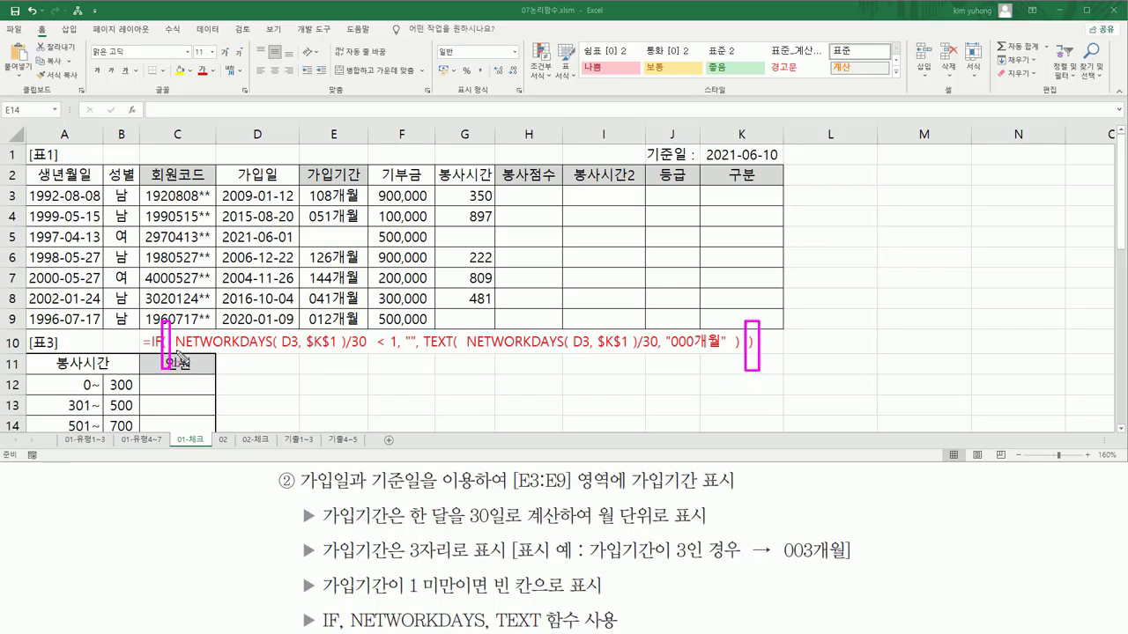
pyautogui.moveTo(175, 351)
pyautogui.mouseDown()
pyautogui.moveTo(407, 352)
pyautogui.moveTo(399, 332)
pyautogui.mouseUp()
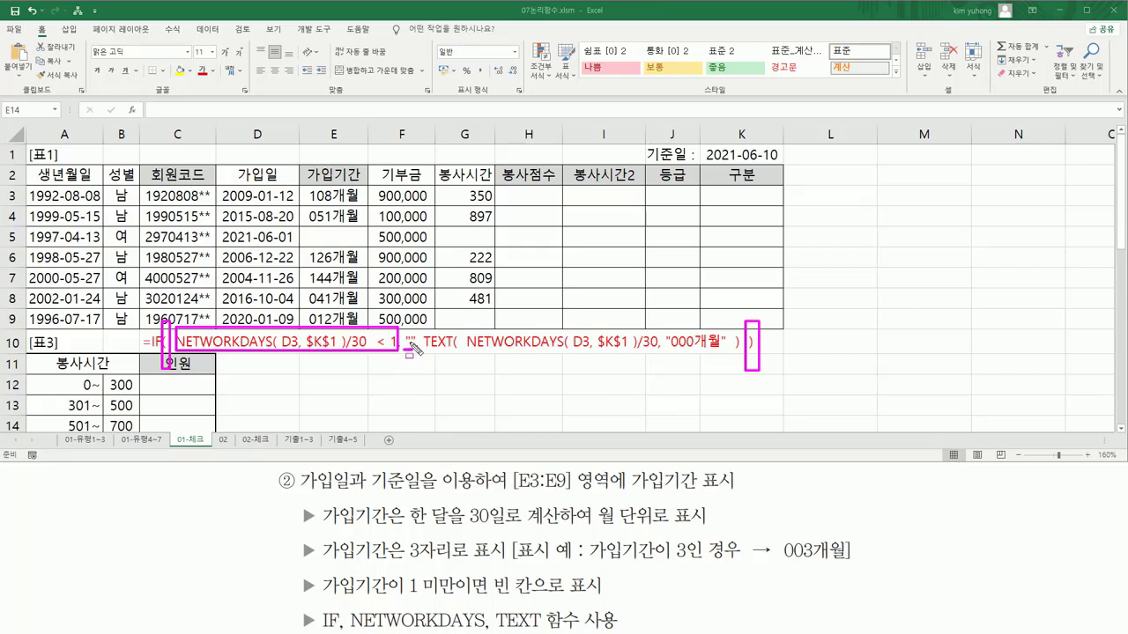
pyautogui.moveTo(423, 351); pyautogui.dragTo(736, 351)
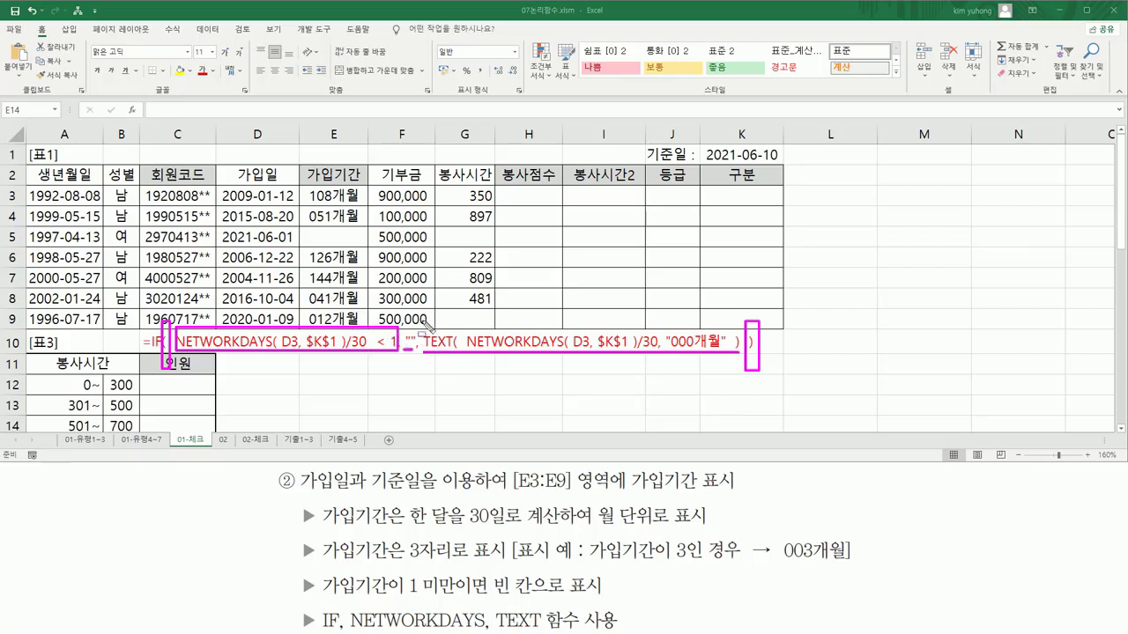
pyautogui.moveTo(464, 327)
pyautogui.mouseDown()
pyautogui.moveTo(573, 353)
pyautogui.moveTo(659, 355)
pyautogui.mouseUp()
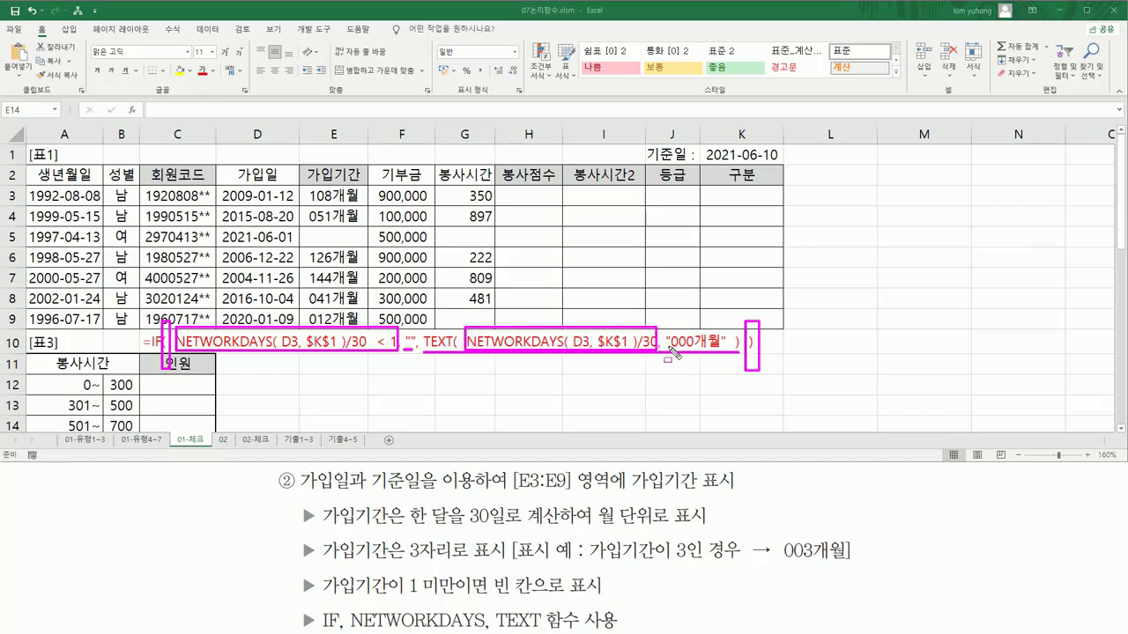
pyautogui.moveTo(666, 350); pyautogui.dragTo(723, 350)
pyautogui.press('Escape')
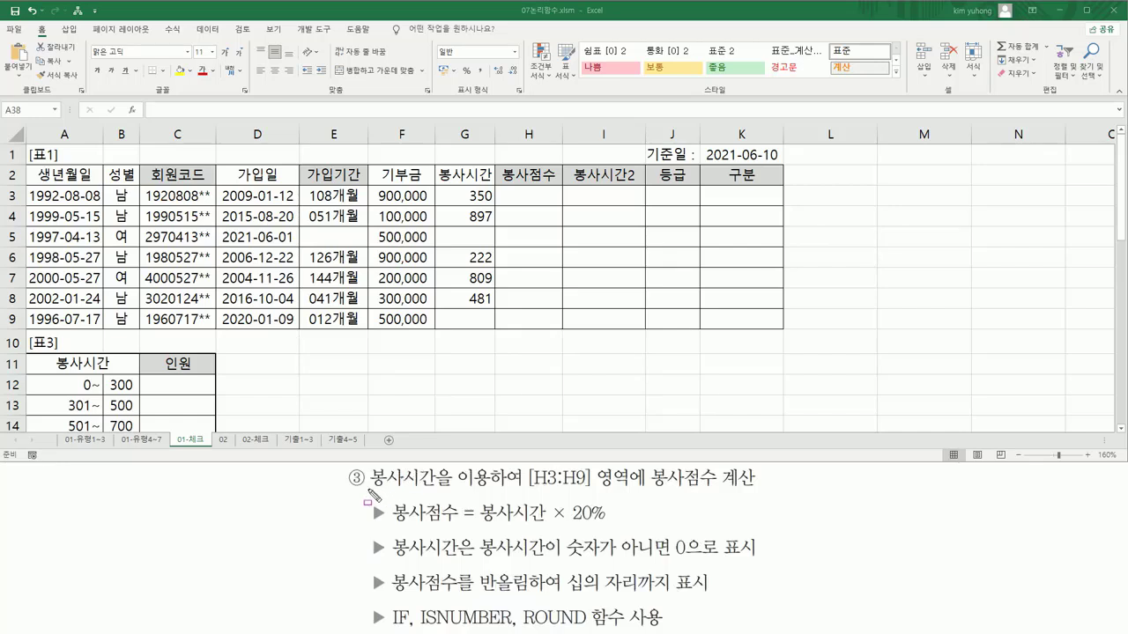
# - Review the H3:H9 task: score as service hours × 20%, 0 for non-numeric hours, and the numeric and blank cells in G3:G9
pyautogui.moveTo(365, 488); pyautogui.dragTo(435, 488)
pyautogui.moveTo(520, 489); pyautogui.dragTo(766, 490)
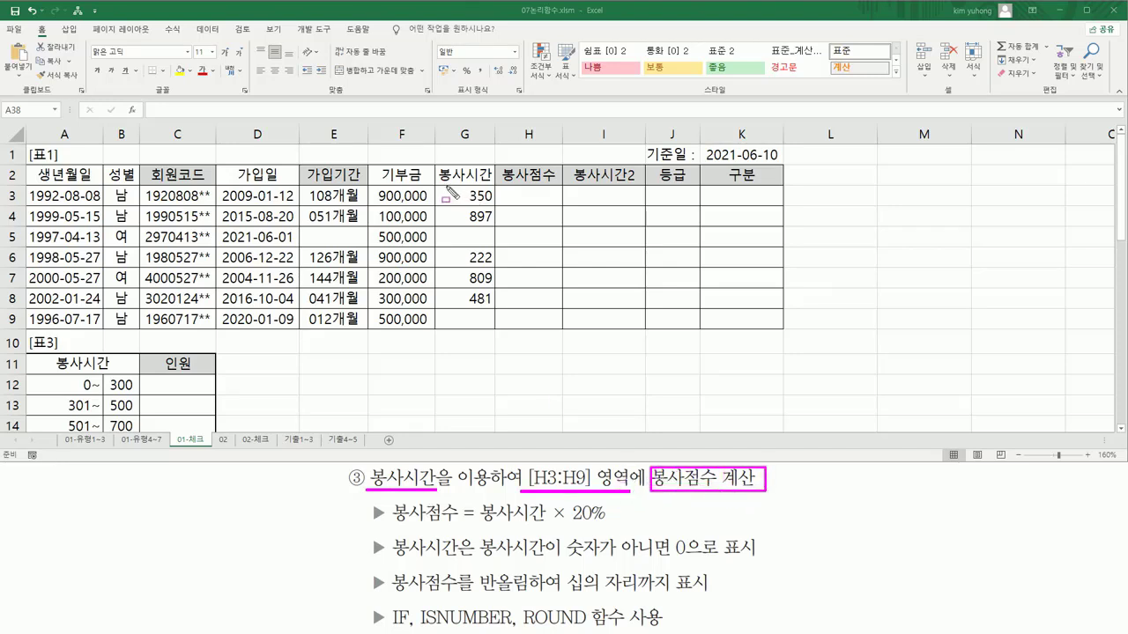
pyautogui.moveTo(447, 185); pyautogui.dragTo(495, 327)
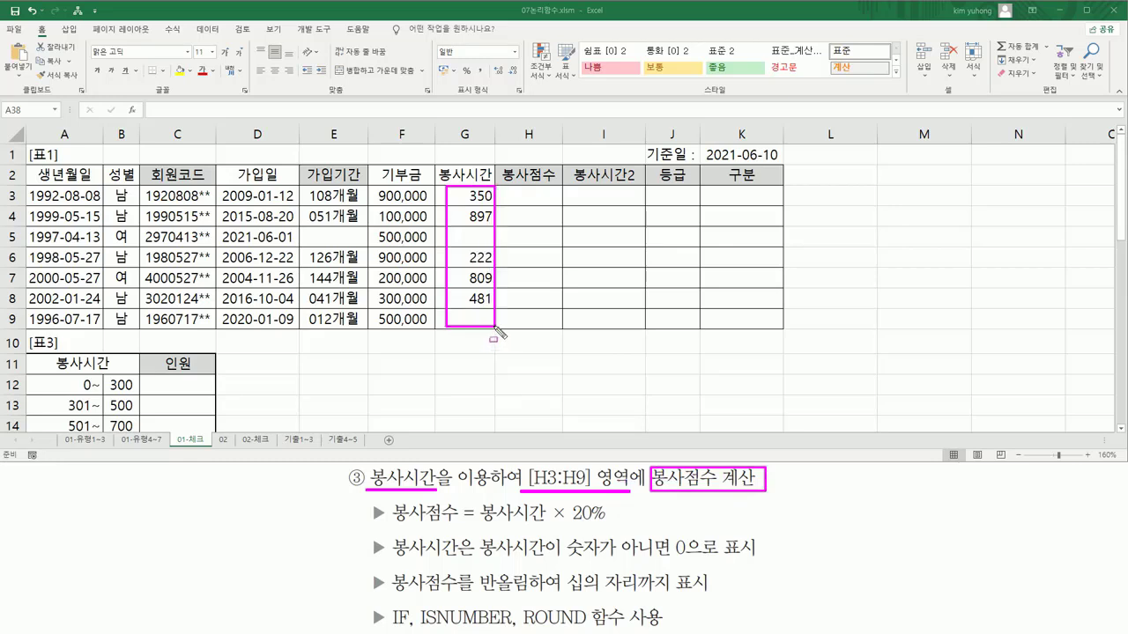
pyautogui.moveTo(510, 187); pyautogui.dragTo(549, 323)
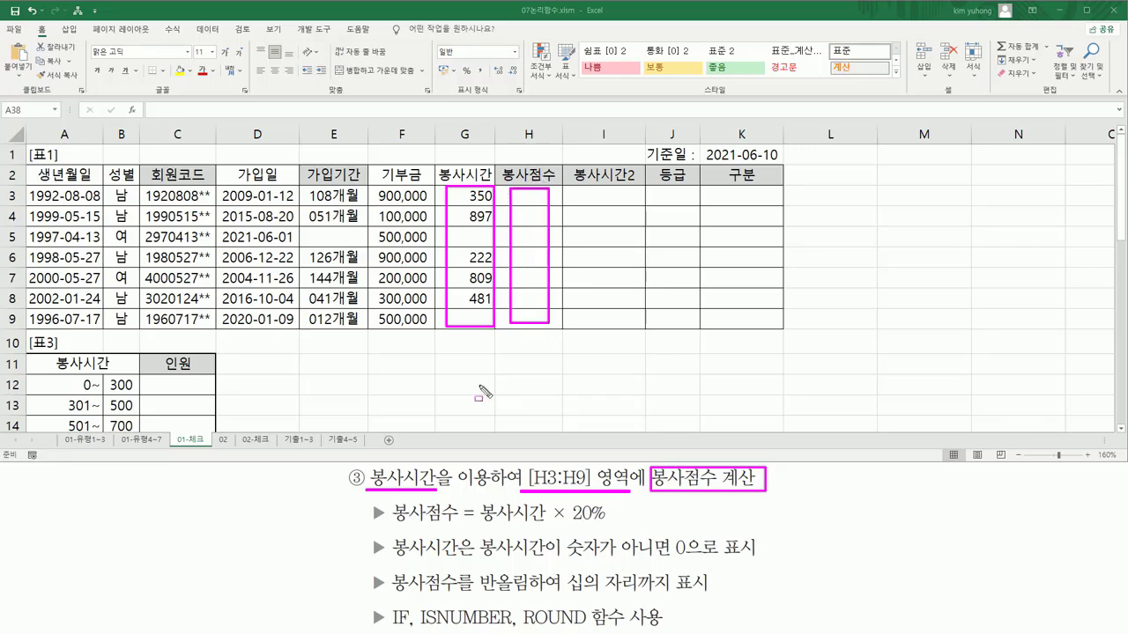
pyautogui.moveTo(391, 524); pyautogui.dragTo(611, 532)
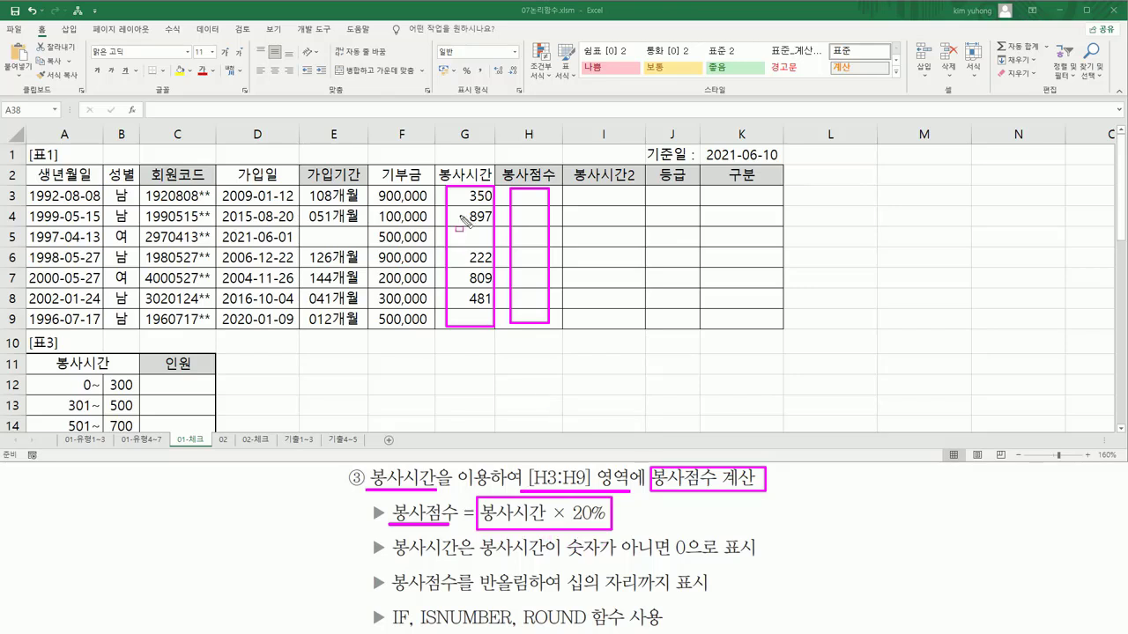
pyautogui.moveTo(463, 204); pyautogui.dragTo(494, 203)
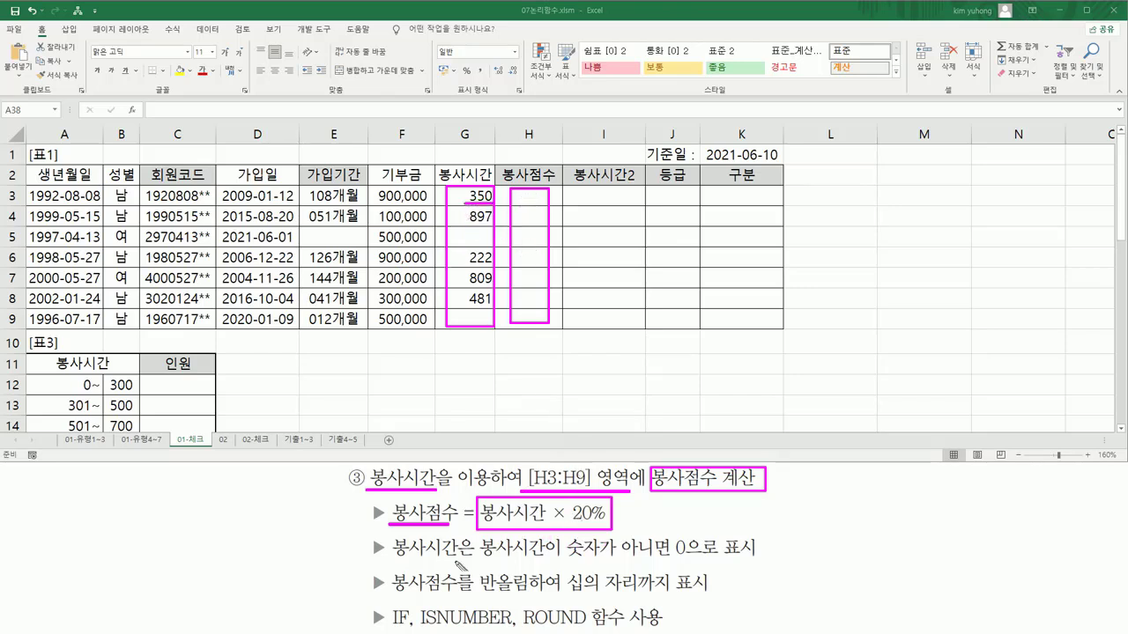
pyautogui.moveTo(392, 555)
pyautogui.mouseDown()
pyautogui.moveTo(521, 568)
pyautogui.moveTo(756, 558)
pyautogui.mouseUp()
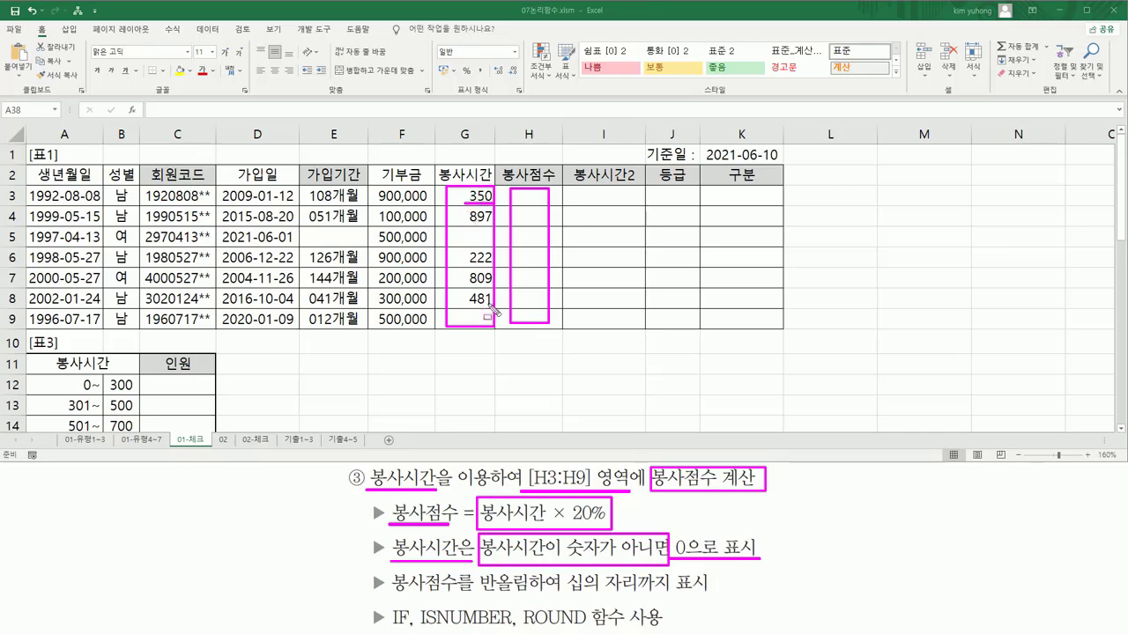
pyautogui.moveTo(465, 222); pyautogui.dragTo(490, 222)
pyautogui.moveTo(467, 266)
pyautogui.mouseDown()
pyautogui.moveTo(490, 265)
pyautogui.moveTo(502, 286)
pyautogui.moveTo(491, 307)
pyautogui.mouseUp()
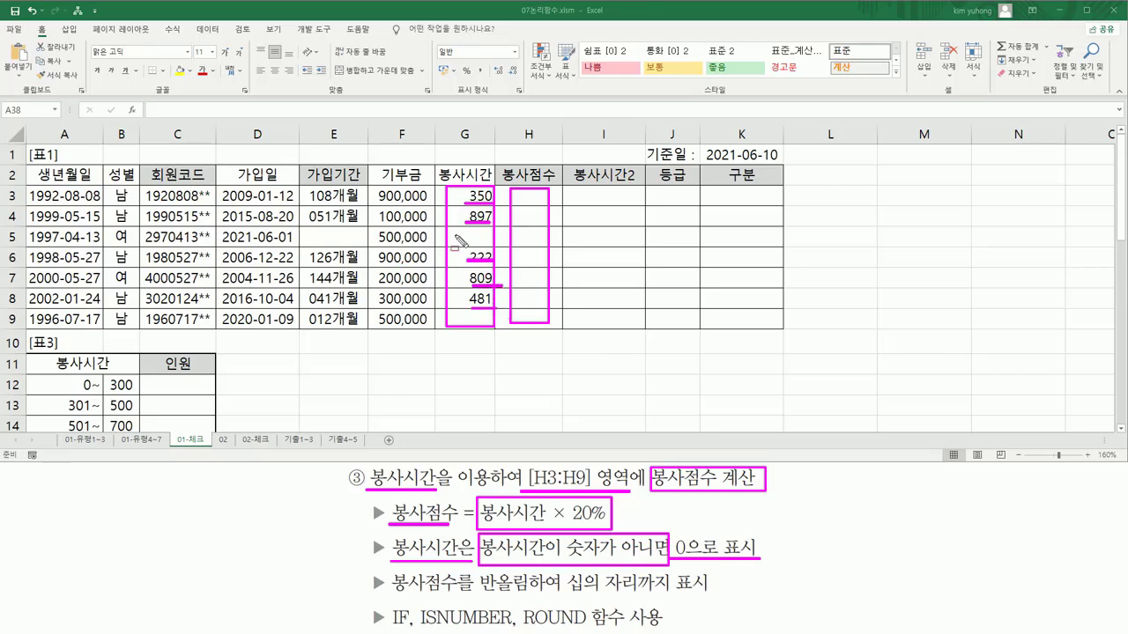
pyautogui.moveTo(458, 241); pyautogui.dragTo(458, 231)
pyautogui.moveTo(452, 313); pyautogui.dragTo(489, 324)
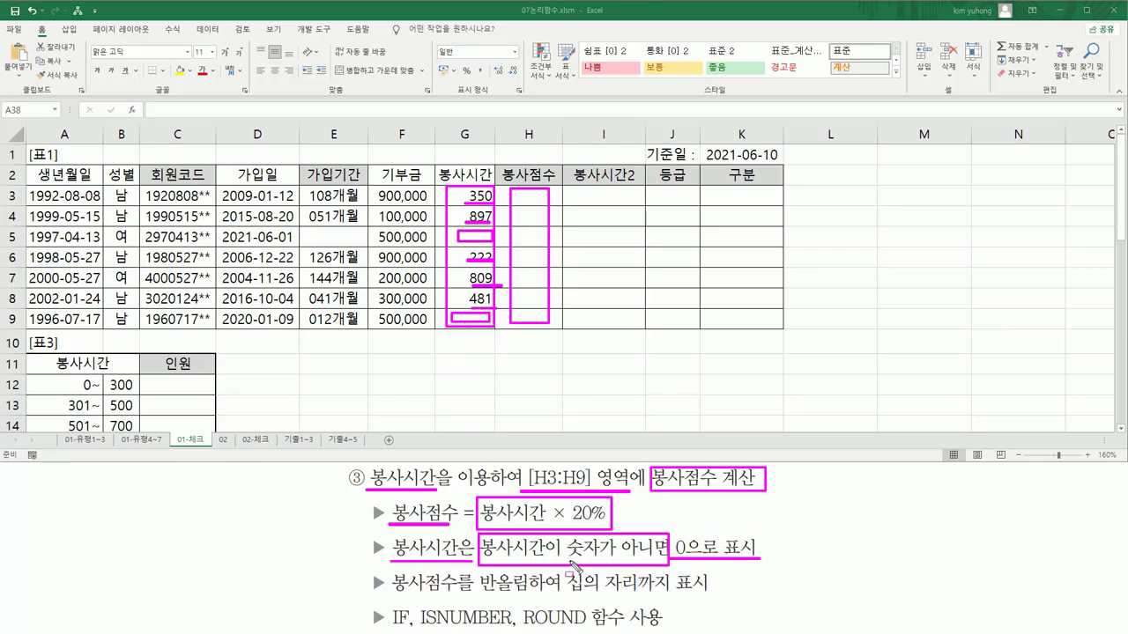
pyautogui.moveTo(569, 560); pyautogui.dragTo(655, 561)
pyautogui.press('Escape')
# - Enter the basic service score formula =G3*20% in H3
pyautogui.click(520, 195)
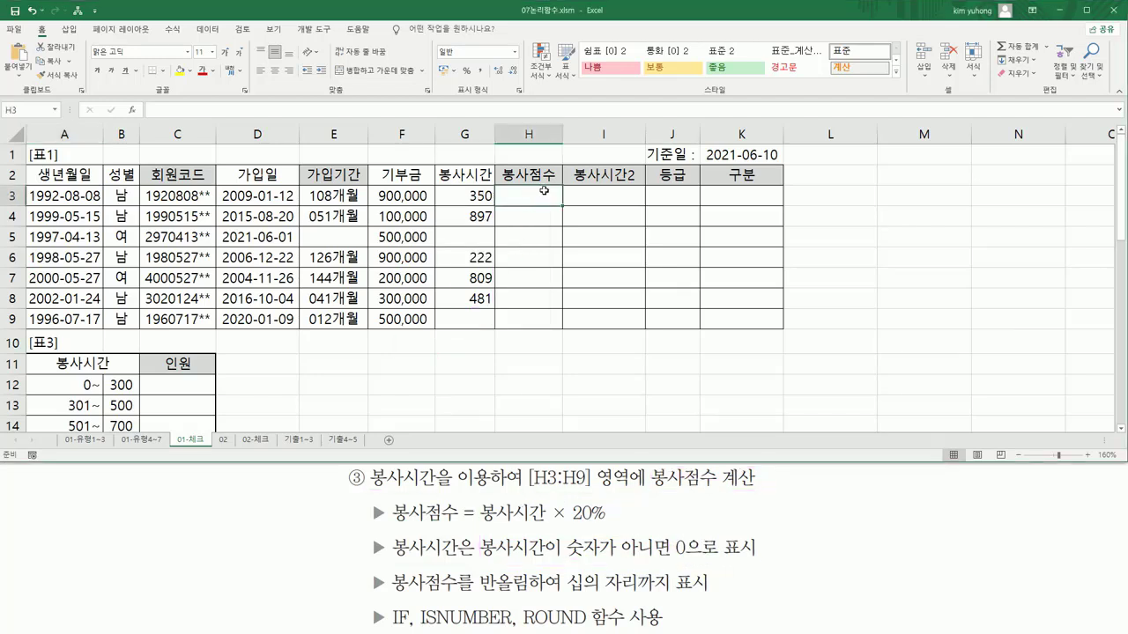
pyautogui.write('=')
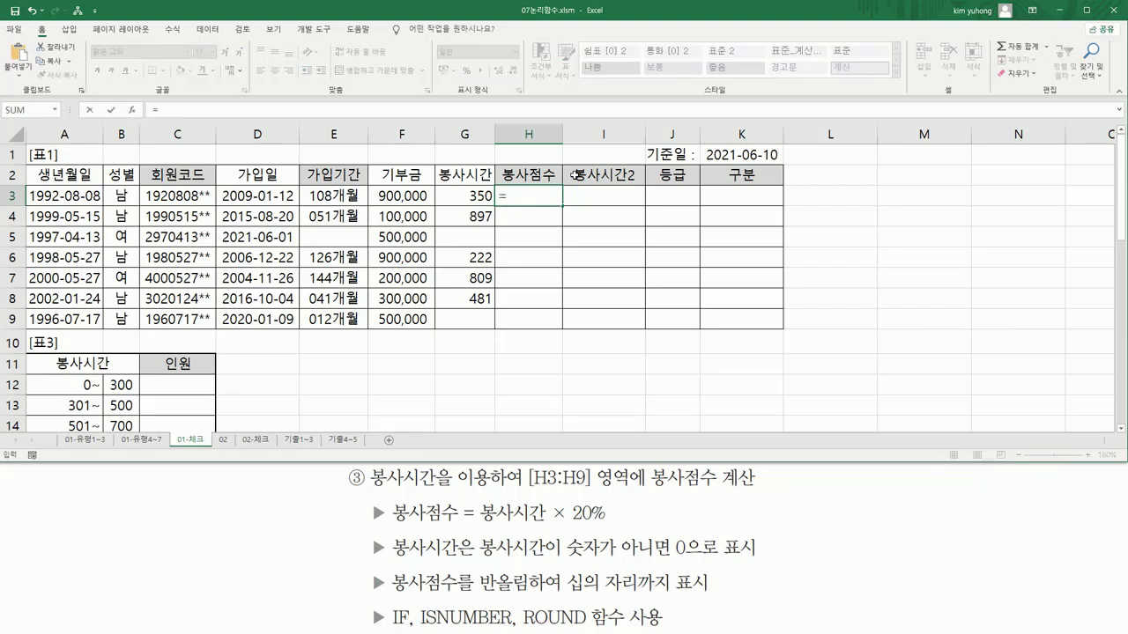
pyautogui.press('Left')
pyautogui.write('*')
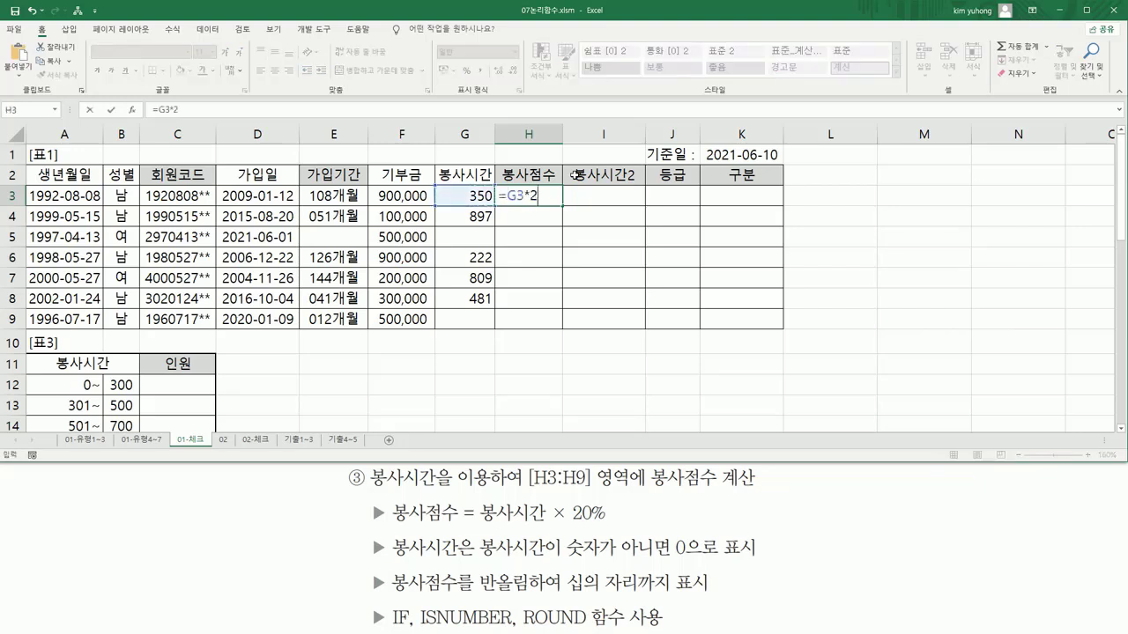
pyautogui.write('20%')
pyautogui.press('Return')
# - Replace the calculation in H3 with the opening of an IF function
pyautogui.click(537, 201)
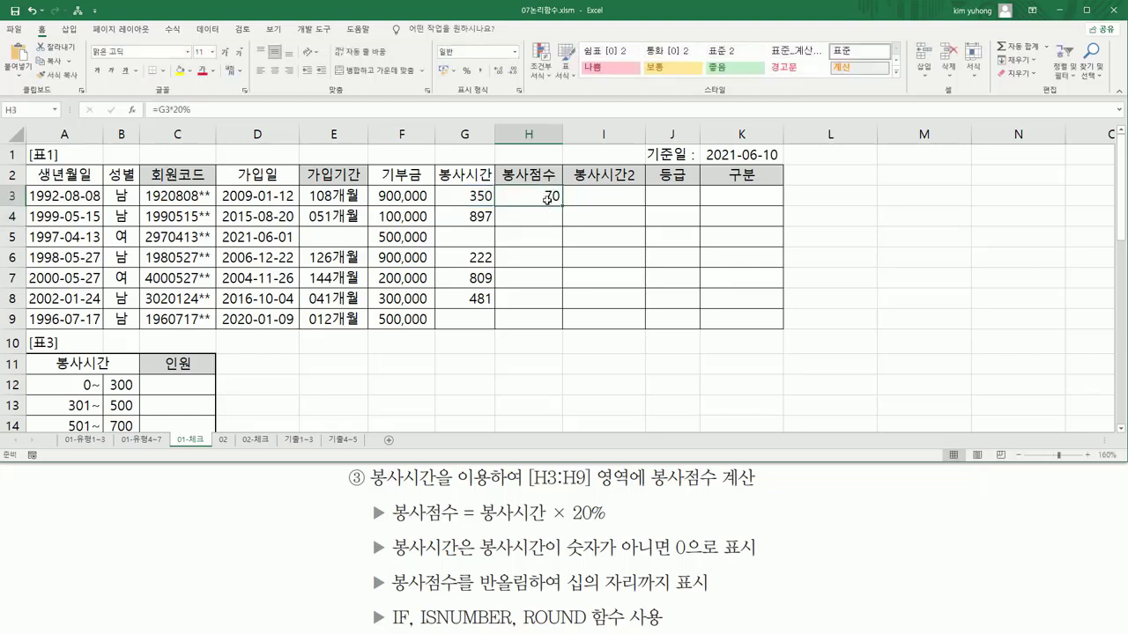
pyautogui.doubleClick(548, 195)
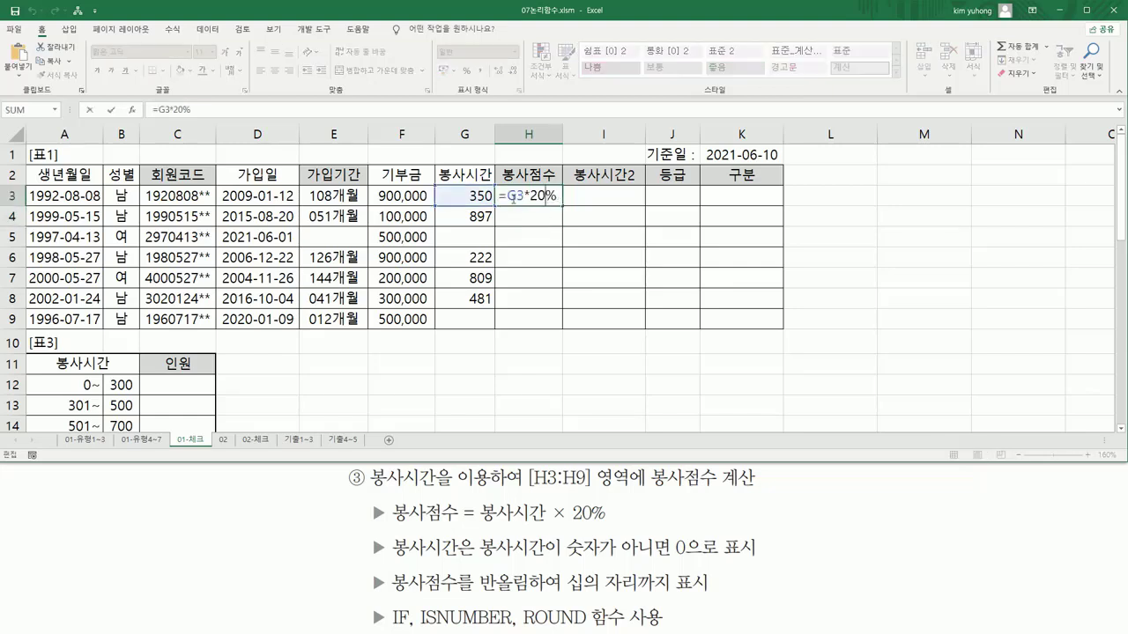
pyautogui.moveTo(511, 196); pyautogui.dragTo(604, 197)
pyautogui.press('BackSpace')
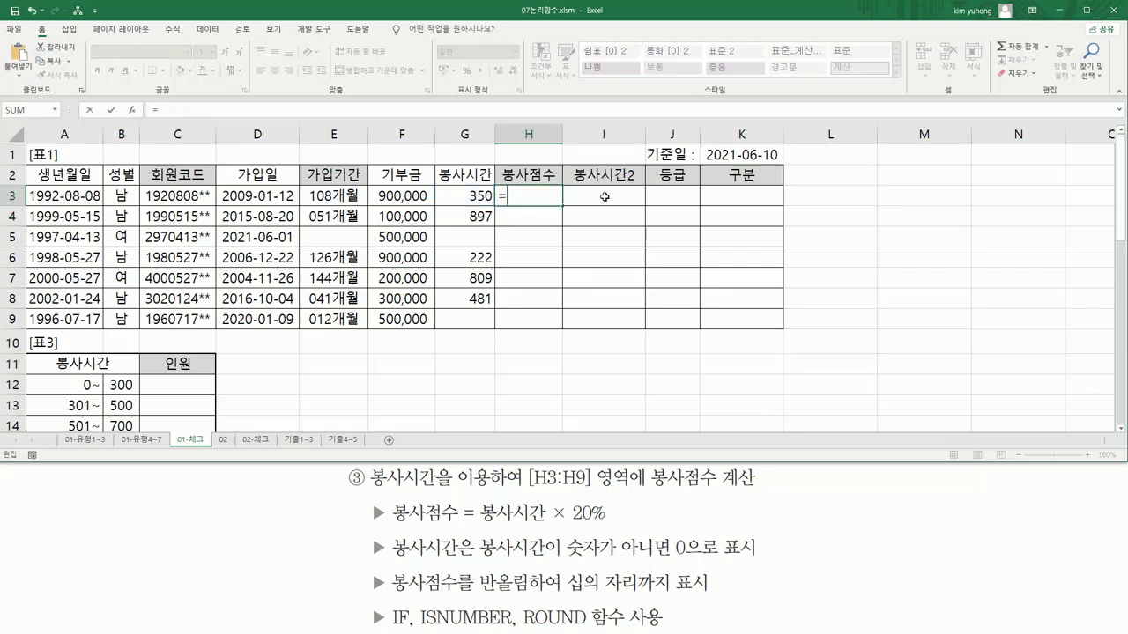
pyautogui.write('if')
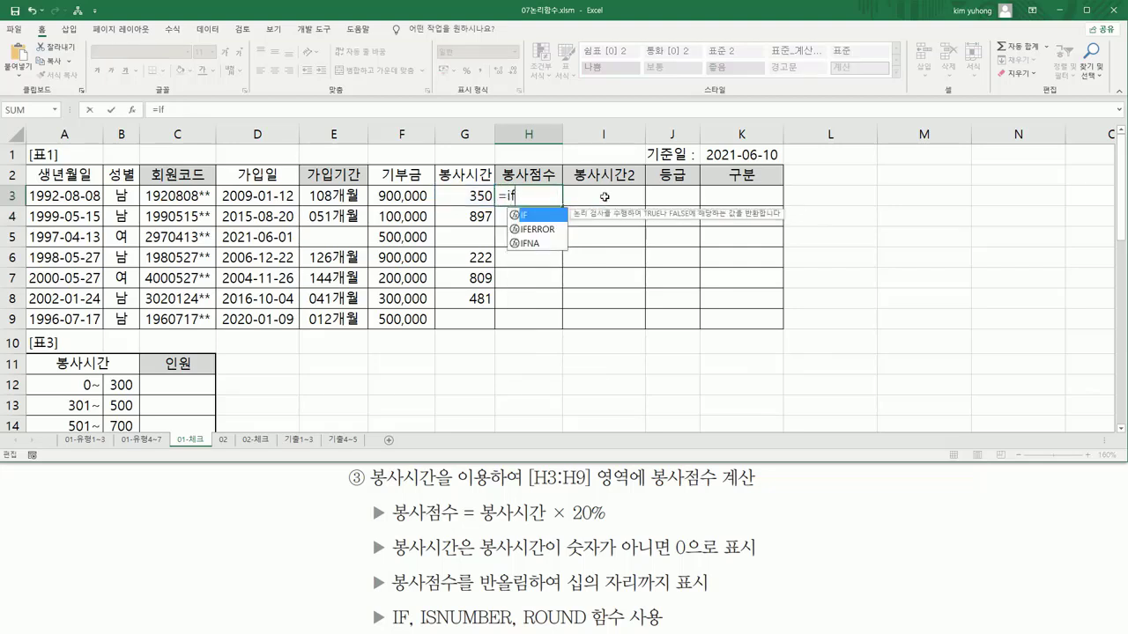
pyautogui.write('(')
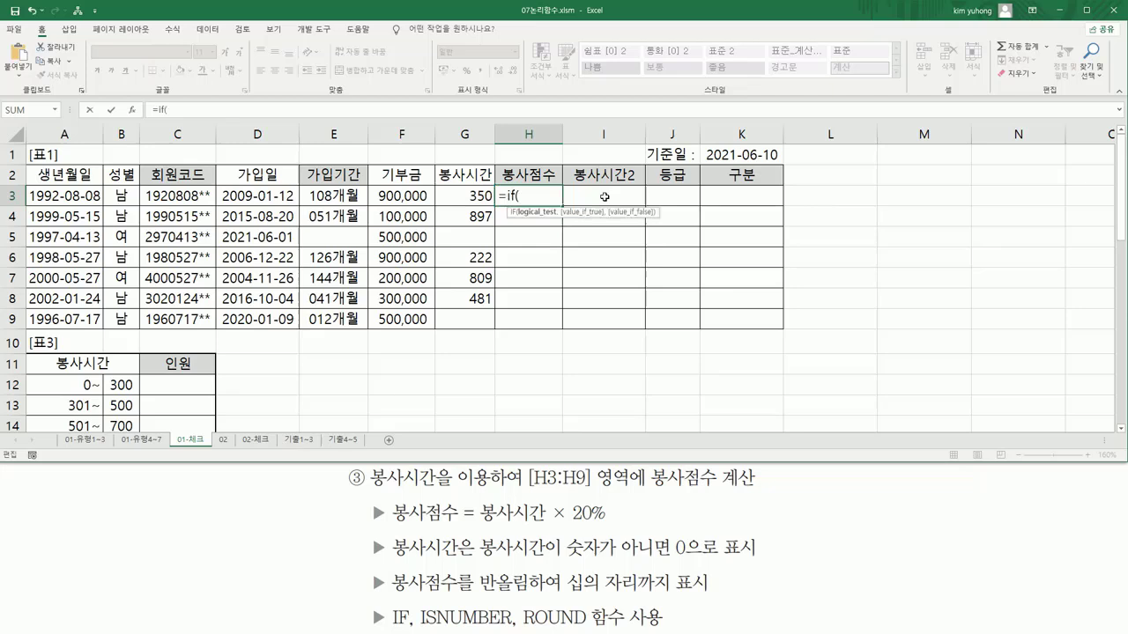
pyautogui.click(474, 196)
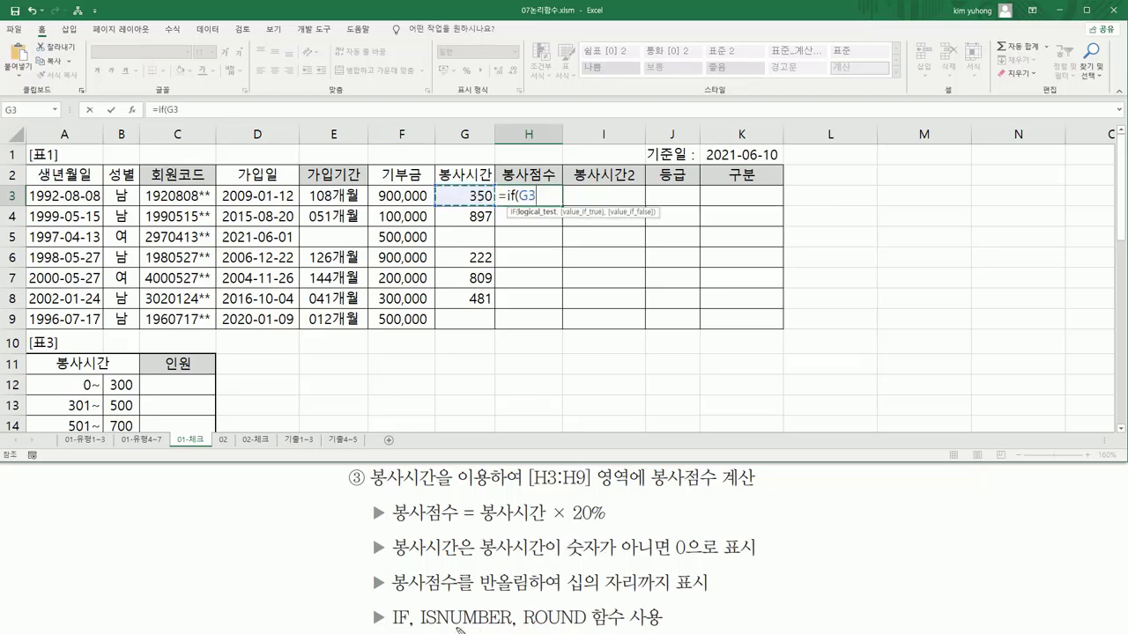
pyautogui.moveTo(428, 629); pyautogui.dragTo(502, 629)
pyautogui.press('Escape')
pyautogui.click(523, 197)
pyautogui.press('BackSpace')
pyautogui.press('BackSpace')
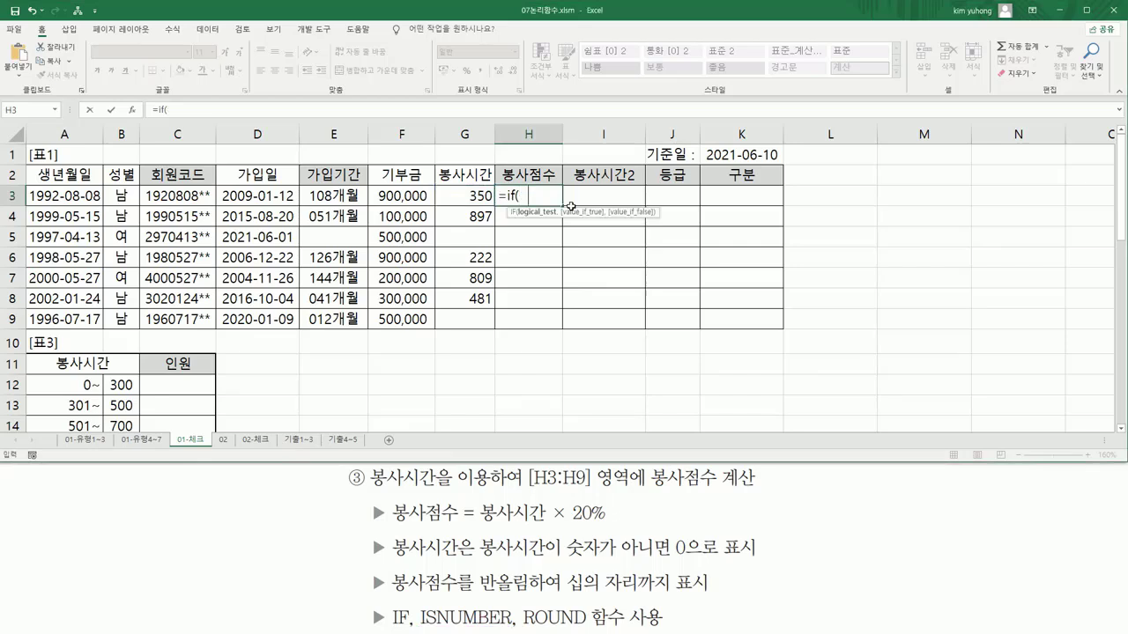
# - Use ISNUMBER(G3) as the logical test of the IF function in H3
pyautogui.write('isnum')
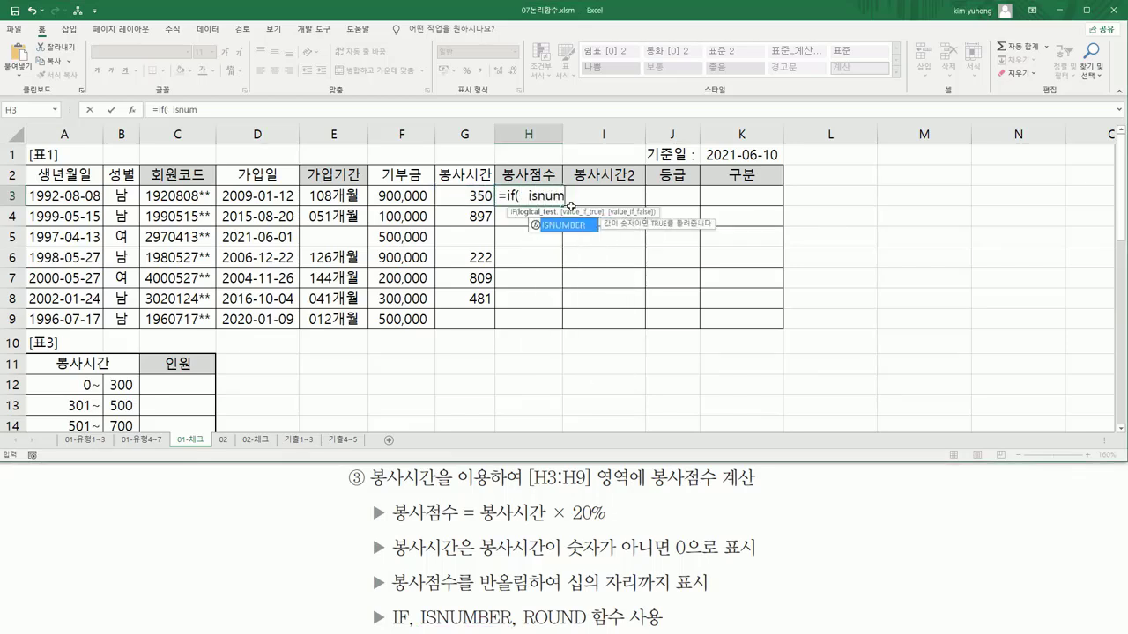
pyautogui.press('Tab')
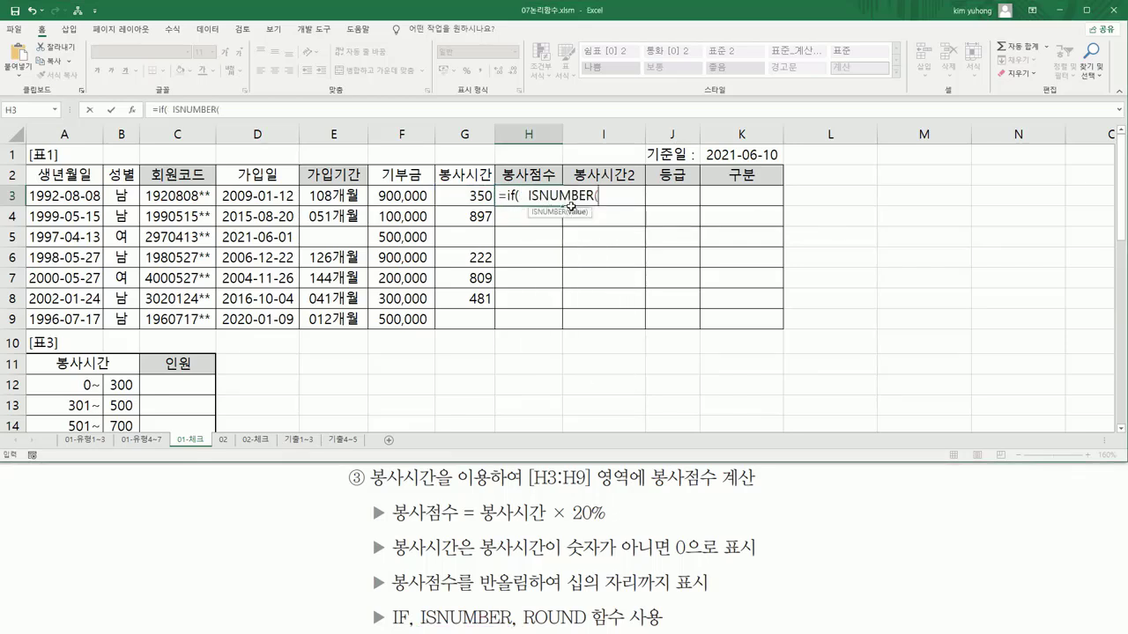
pyautogui.click(471, 194)
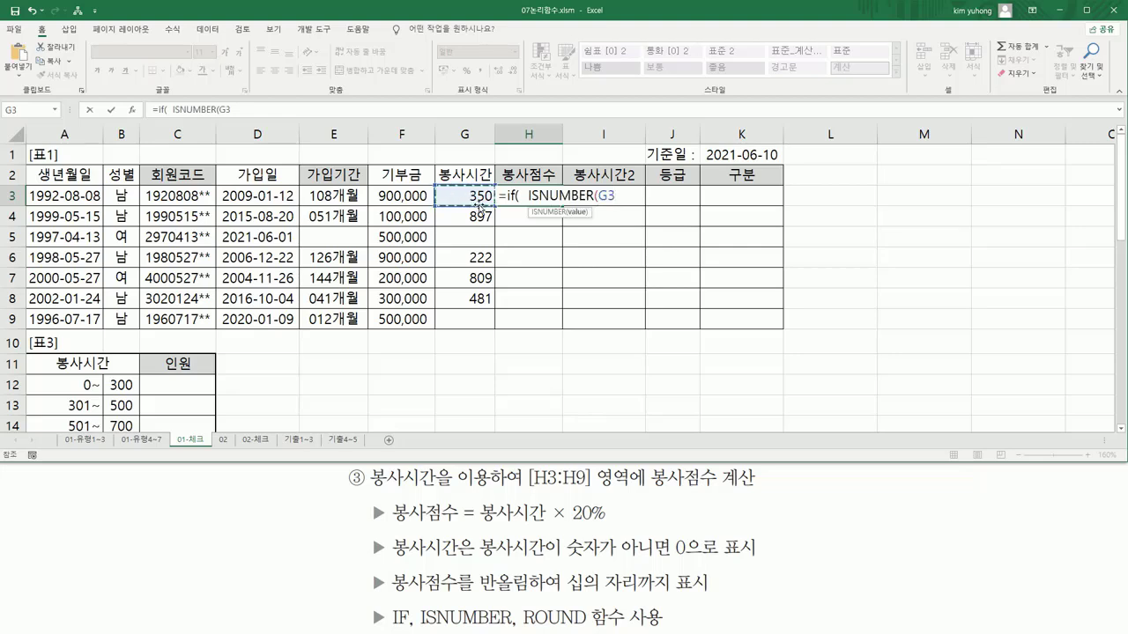
pyautogui.write(')')
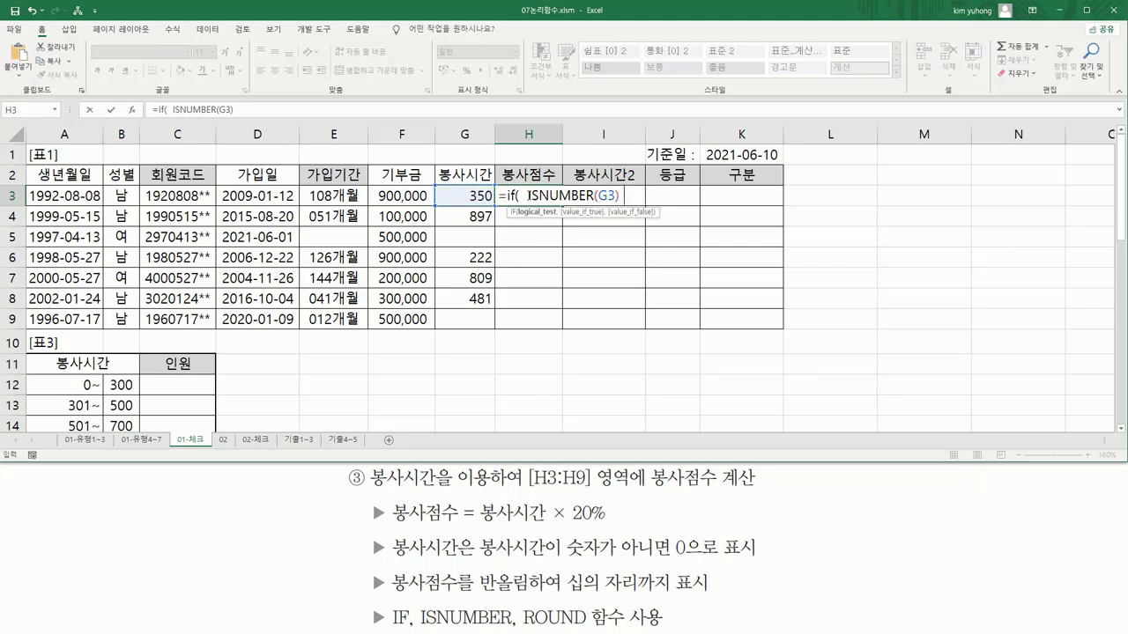
pyautogui.moveTo(529, 194); pyautogui.dragTo(654, 195)
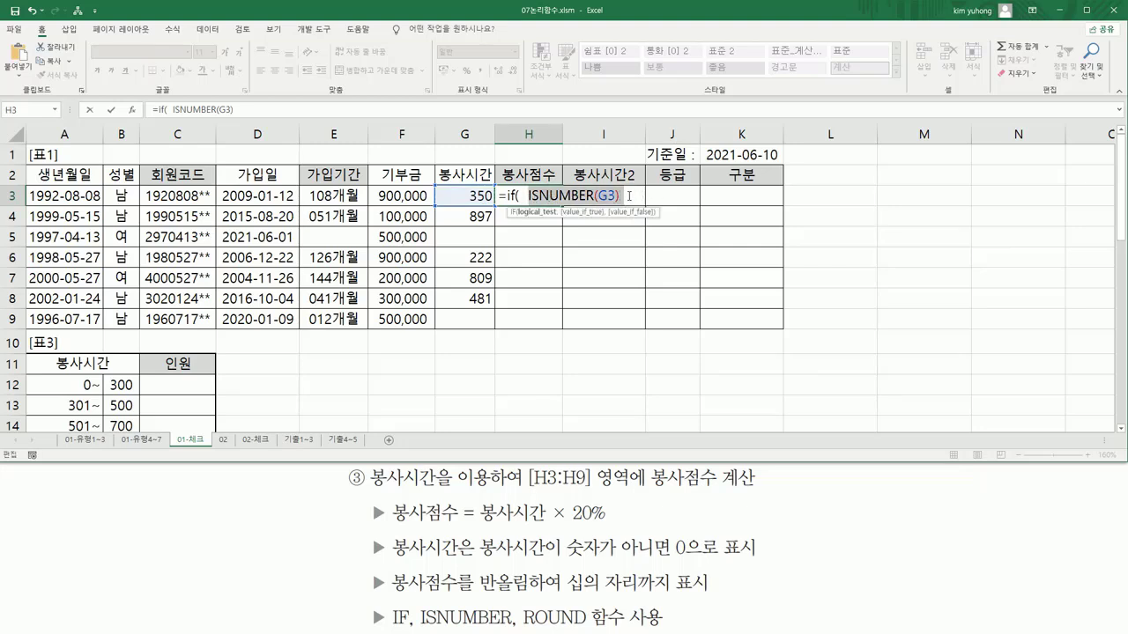
pyautogui.click(629, 194)
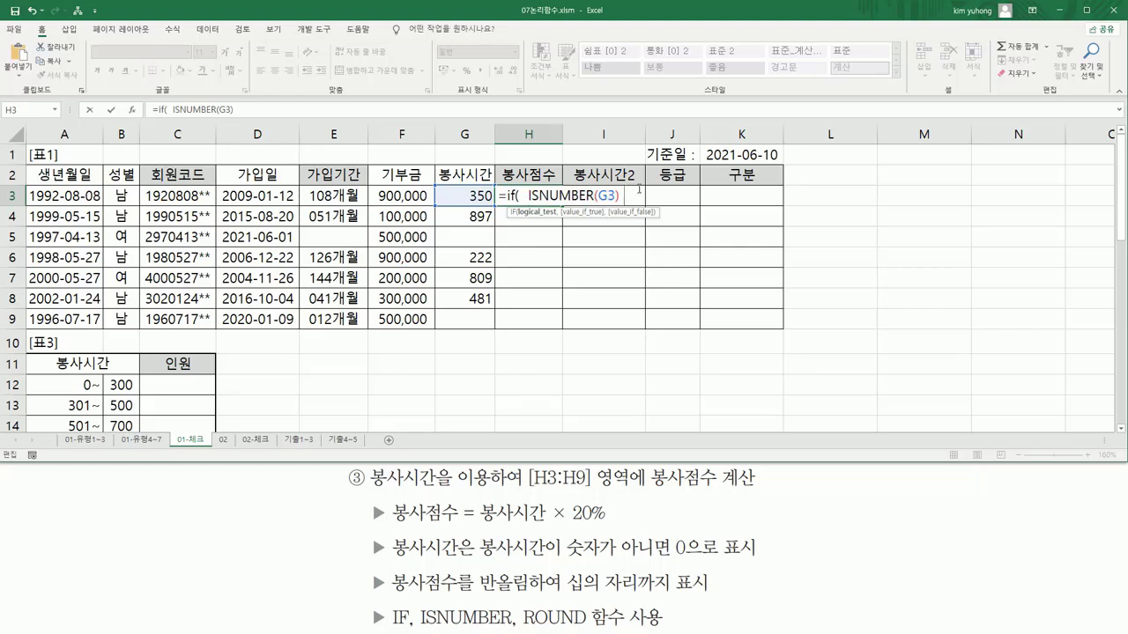
# - Give the IF function G3*20% as its true result and 0 as its false result, and close it
pyautogui.write(', G3*20%')
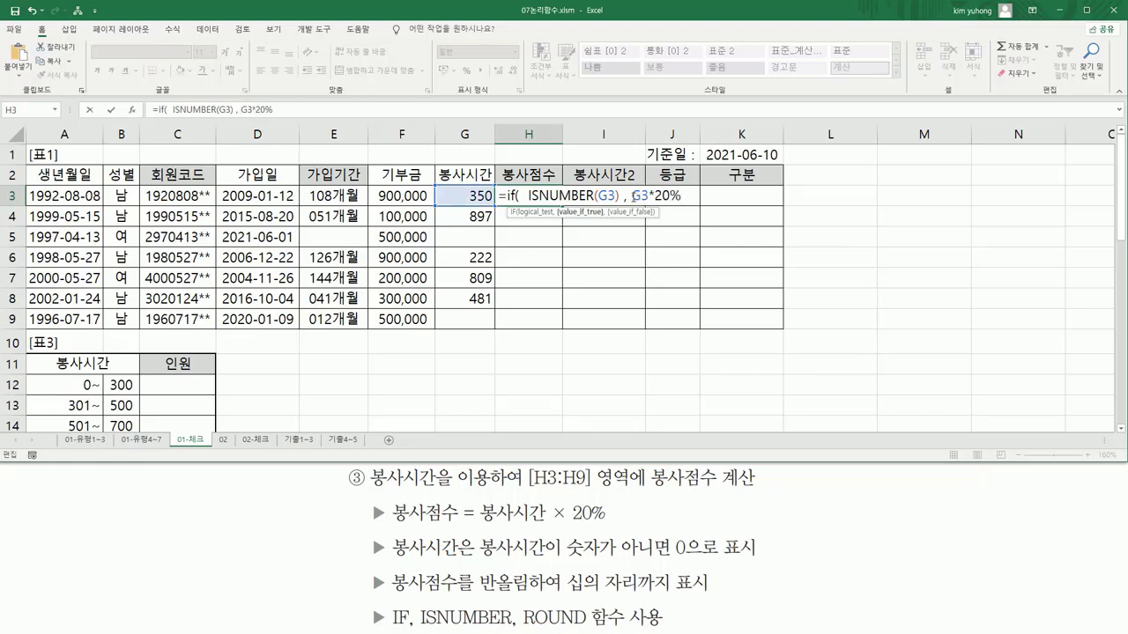
pyautogui.moveTo(632, 194); pyautogui.dragTo(686, 196)
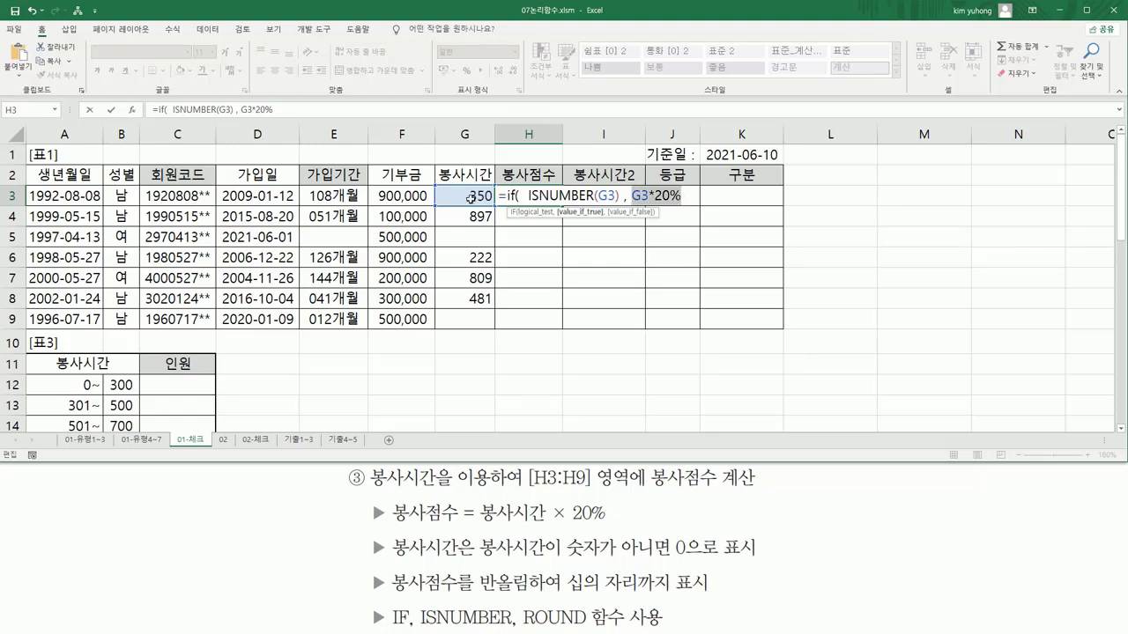
pyautogui.click(684, 196)
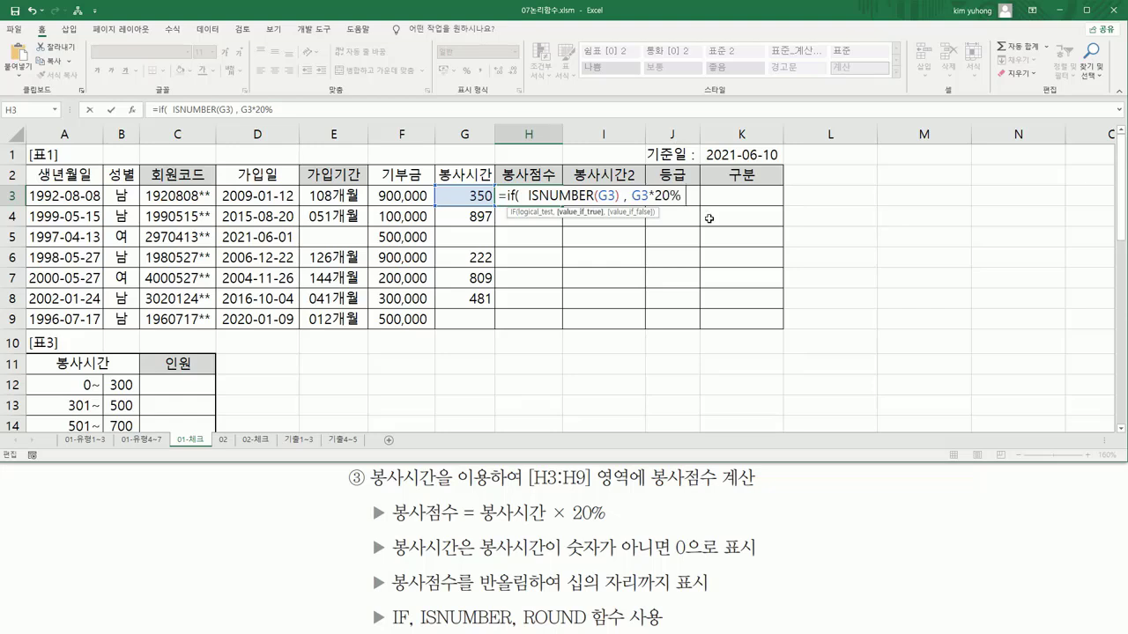
pyautogui.write(', 0')
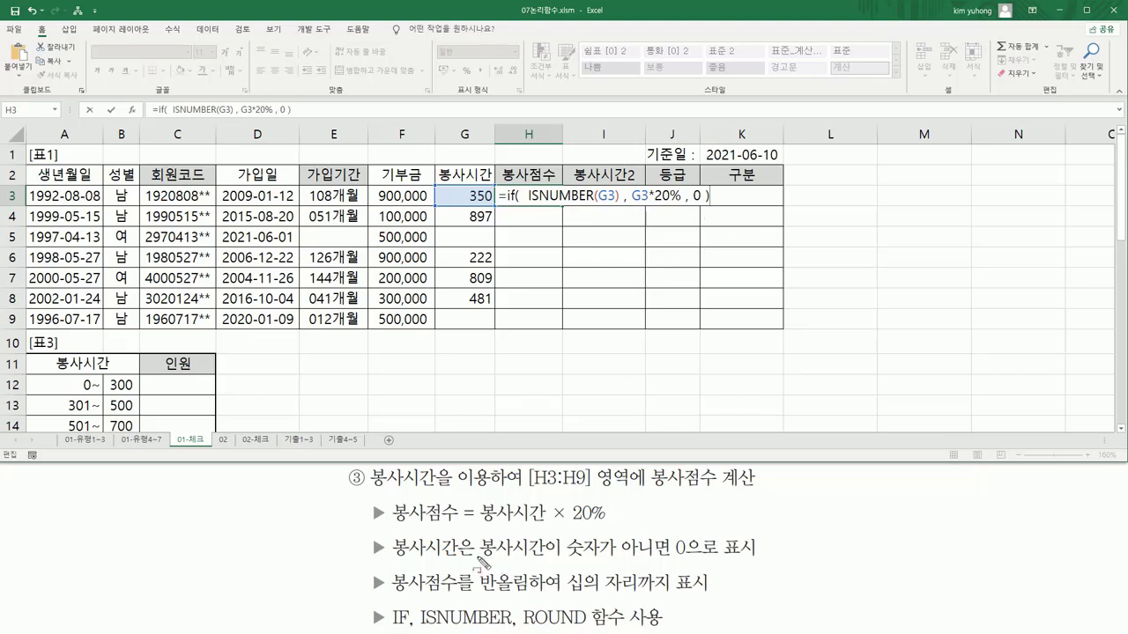
# - Compare the IF formula's three arguments with the task's non-numeric condition, and examine the requirement to round to the tens place with ROUND
pyautogui.moveTo(476, 557)
pyautogui.mouseDown()
pyautogui.moveTo(680, 561)
pyautogui.moveTo(678, 535)
pyautogui.moveTo(751, 555)
pyautogui.mouseUp()
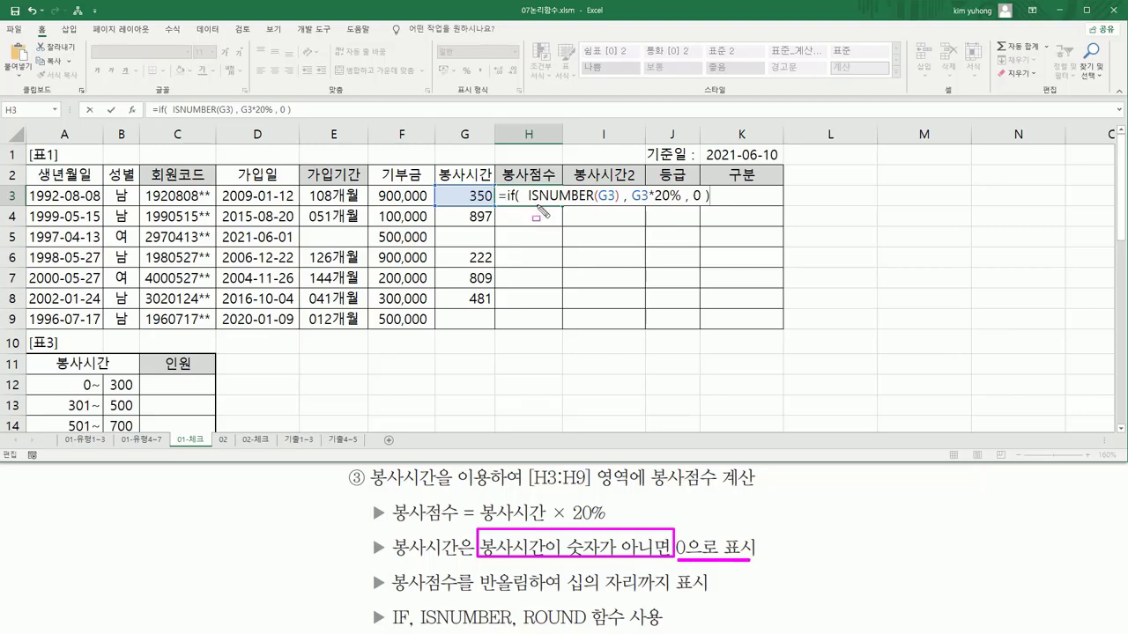
pyautogui.moveTo(526, 201); pyautogui.dragTo(617, 202)
pyautogui.moveTo(629, 186); pyautogui.dragTo(679, 208)
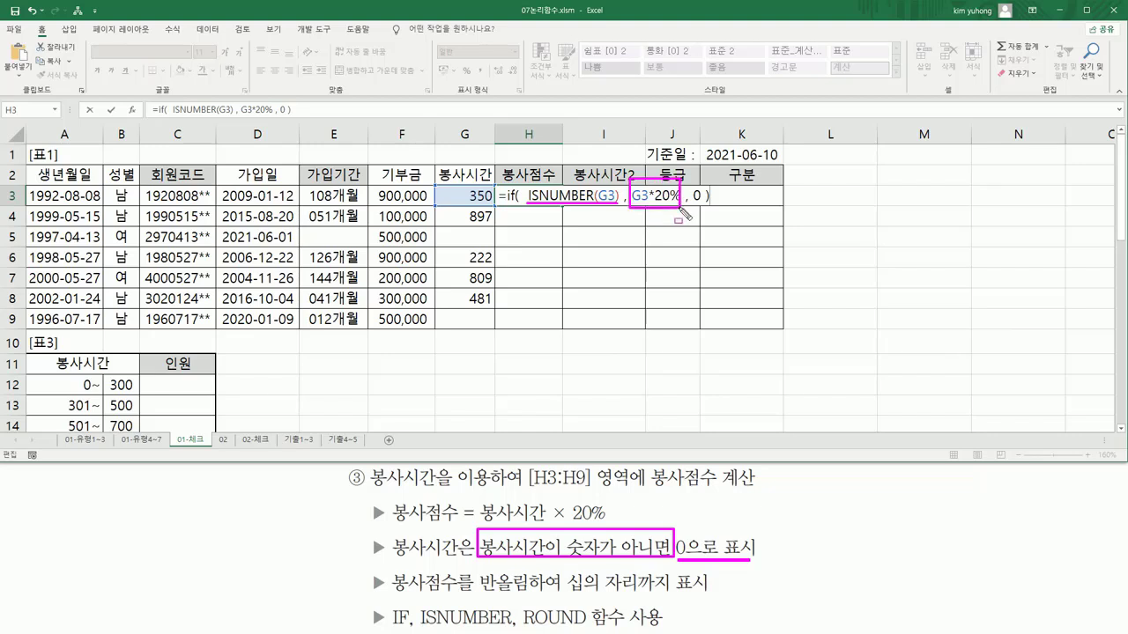
pyautogui.moveTo(689, 203); pyautogui.dragTo(702, 203)
pyautogui.moveTo(481, 596)
pyautogui.mouseDown()
pyautogui.moveTo(557, 598)
pyautogui.moveTo(578, 584)
pyautogui.moveTo(578, 601)
pyautogui.moveTo(714, 602)
pyautogui.mouseUp()
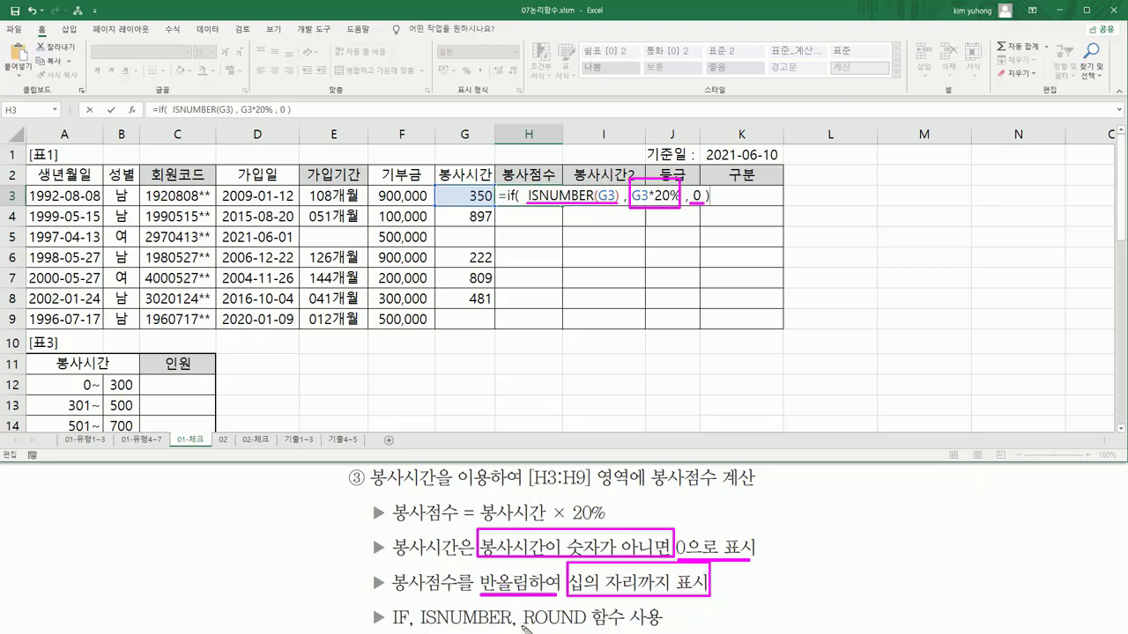
pyautogui.moveTo(523, 627); pyautogui.dragTo(588, 627)
pyautogui.press('Escape')
# - Wrap the IF formula's true result G3*20% in H3 in a ROUND function with -1 as its number of digits
pyautogui.click(632, 197)
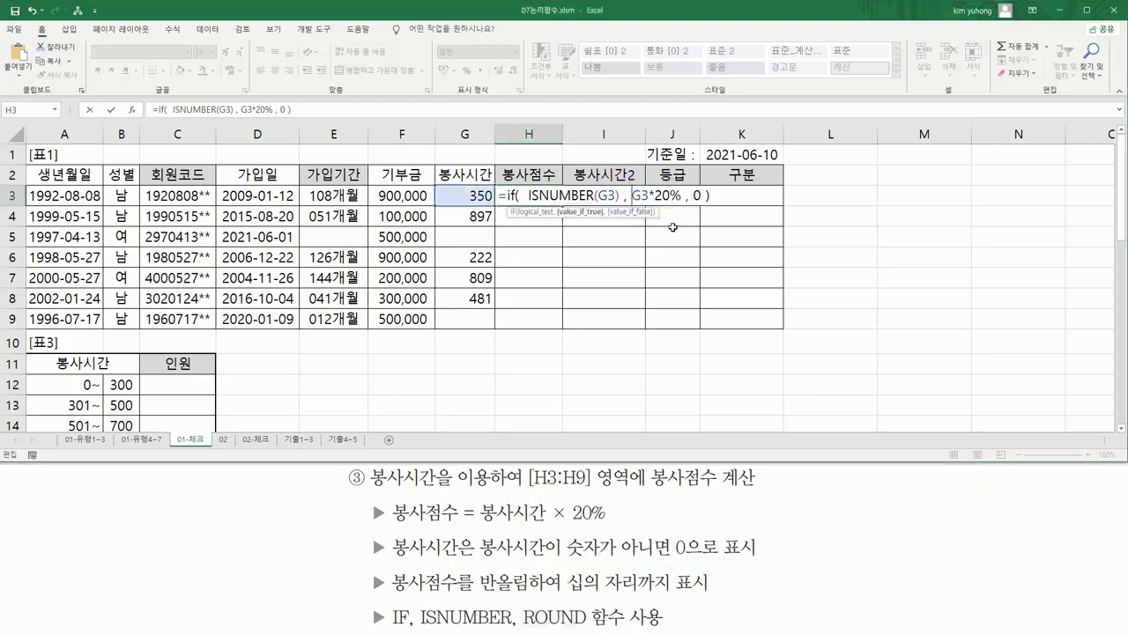
pyautogui.write('roun')
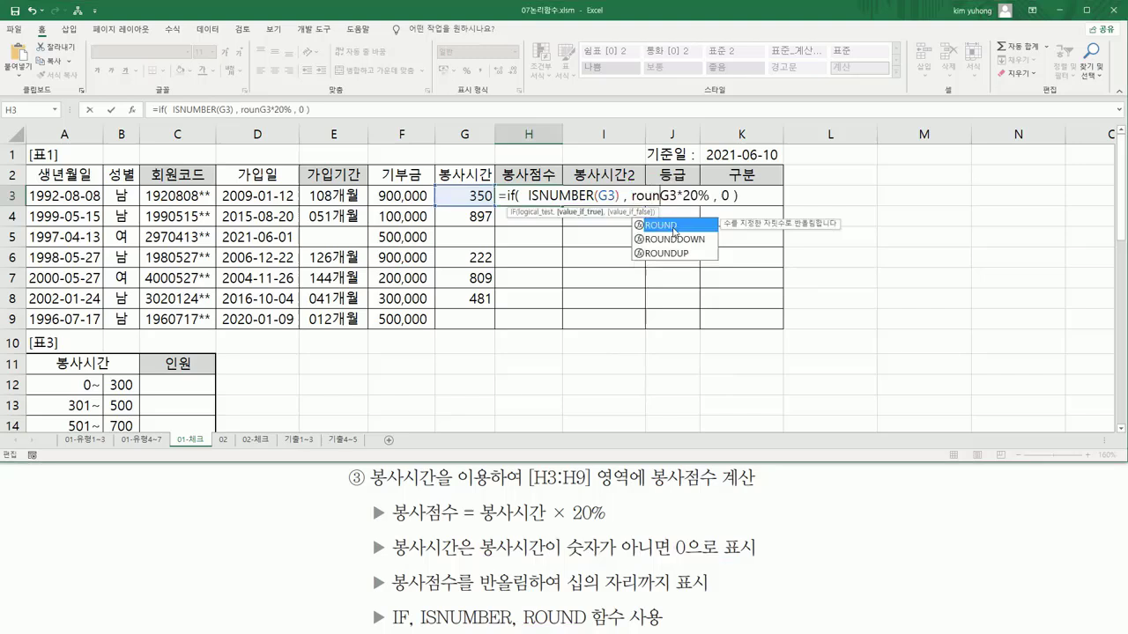
pyautogui.doubleClick(674, 227)
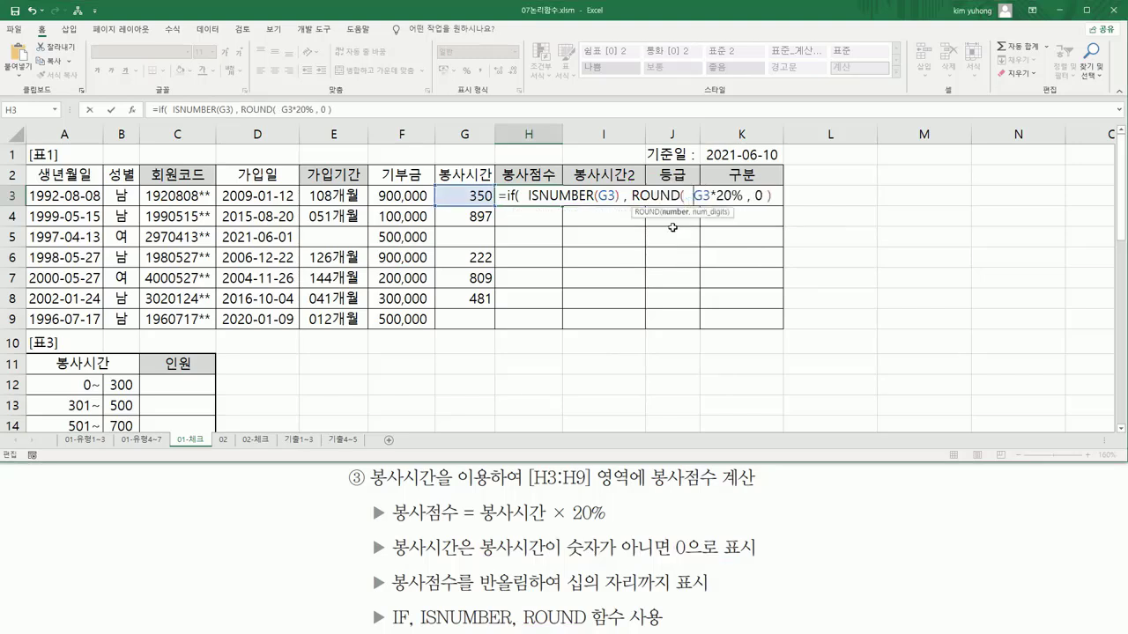
pyautogui.hotkey('shift', 'Right')
pyautogui.hotkey('shift', 'Right')
pyautogui.hotkey('shift', 'Right')
pyautogui.hotkey('shift', 'Right')
pyautogui.hotkey('shift', 'Right')
pyautogui.hotkey('shift', 'Right')
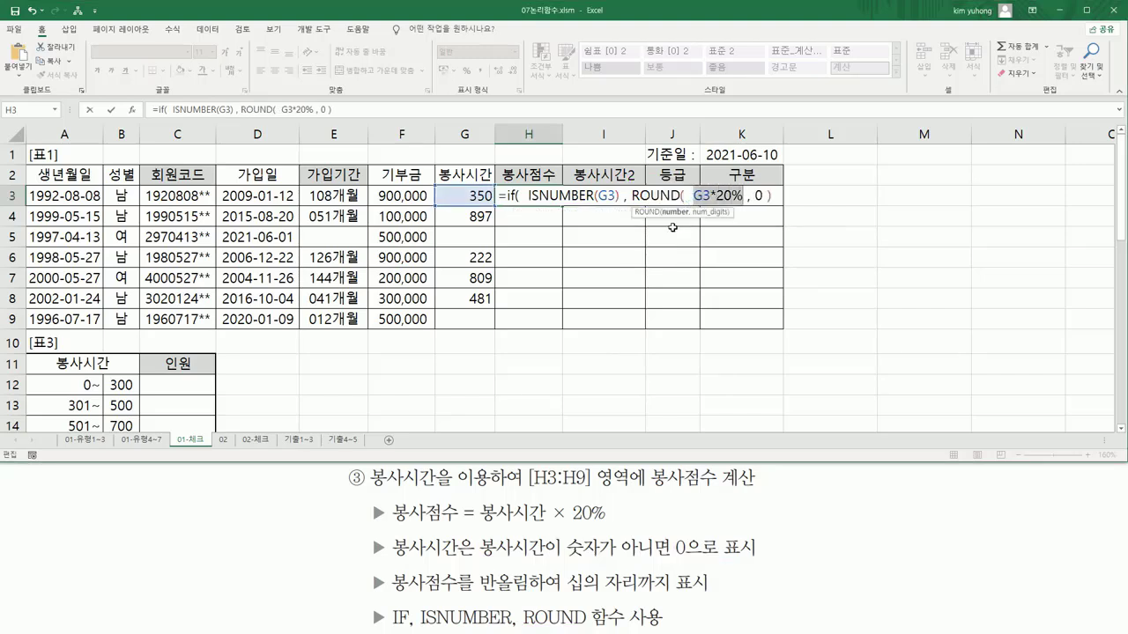
pyautogui.press('Right')
pyautogui.write(',')
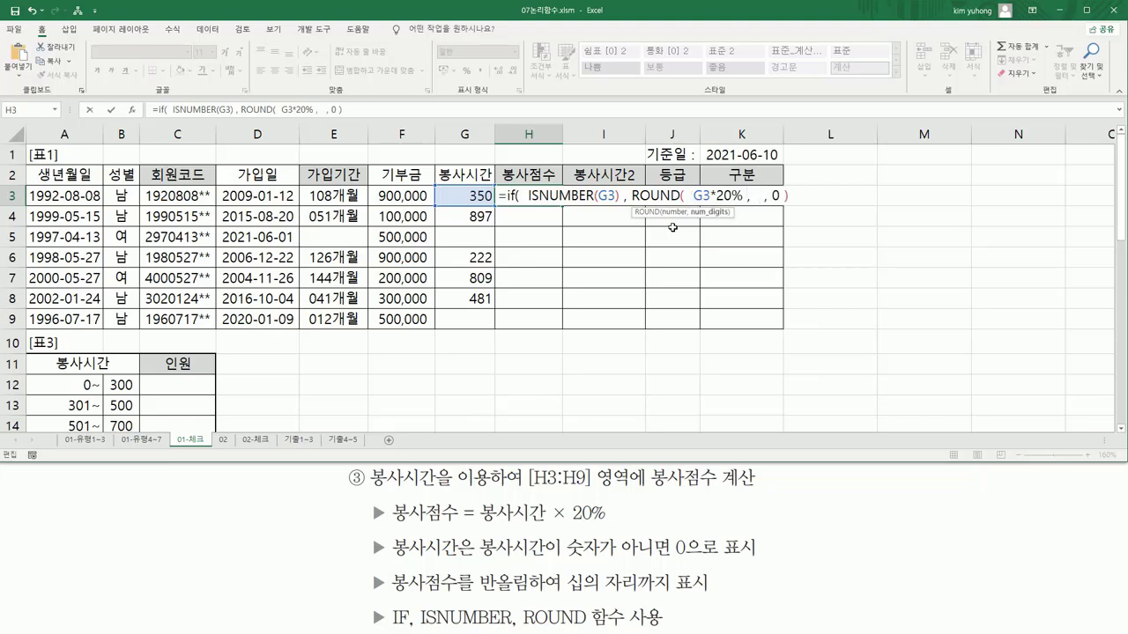
pyautogui.write('-1 )')
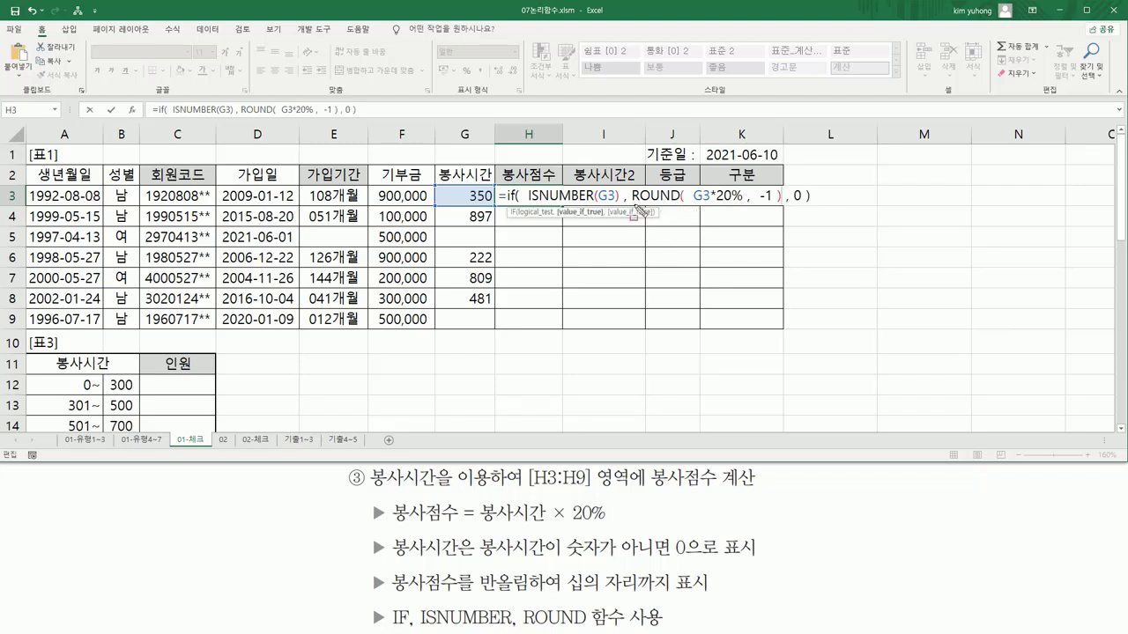
pyautogui.moveTo(629, 181)
pyautogui.mouseDown()
pyautogui.moveTo(815, 219)
pyautogui.moveTo(782, 211)
pyautogui.mouseUp()
pyautogui.moveTo(695, 204); pyautogui.dragTo(772, 206)
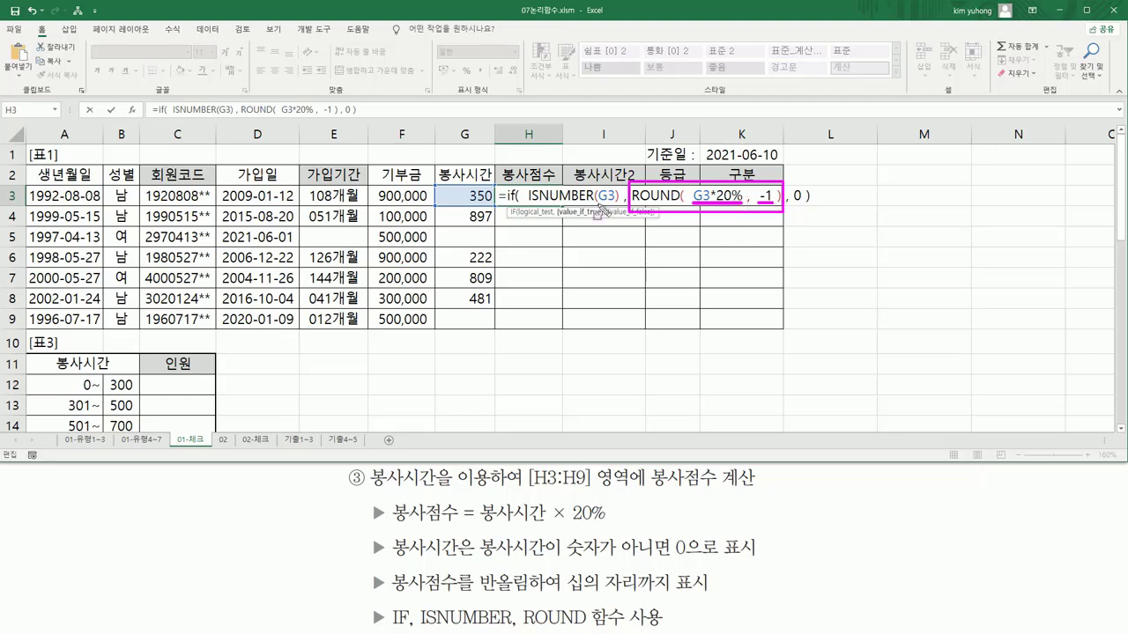
pyautogui.press('Escape')
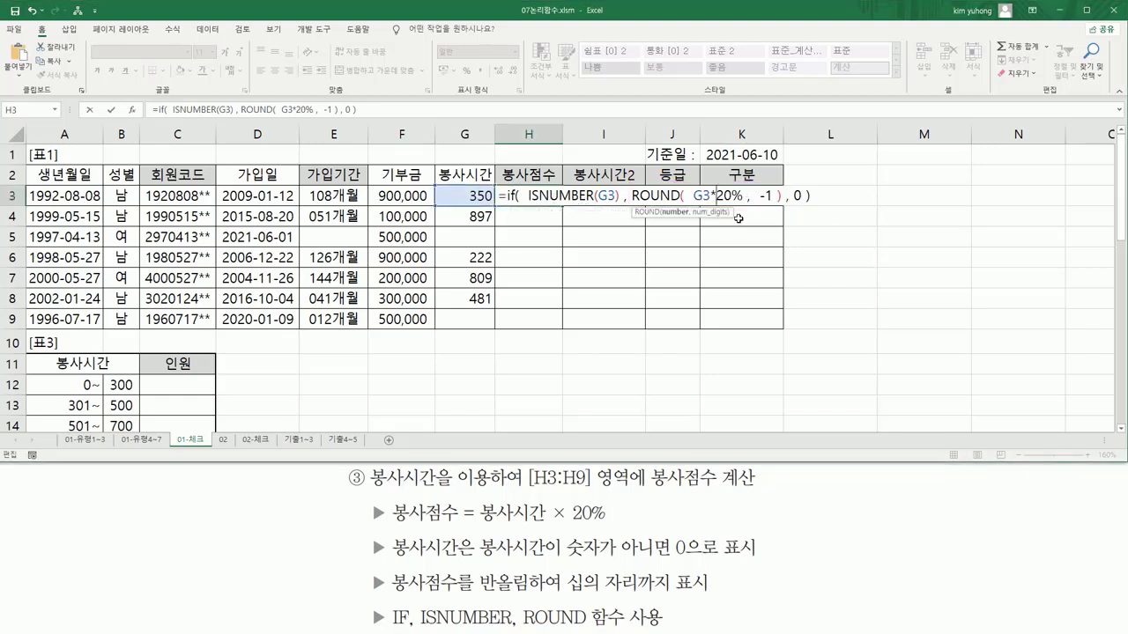
# - Commit the formula in H3, fill it down through H9, and check the scores of the rows with blank service hours
pyautogui.press('Return')
pyautogui.click(559, 198)
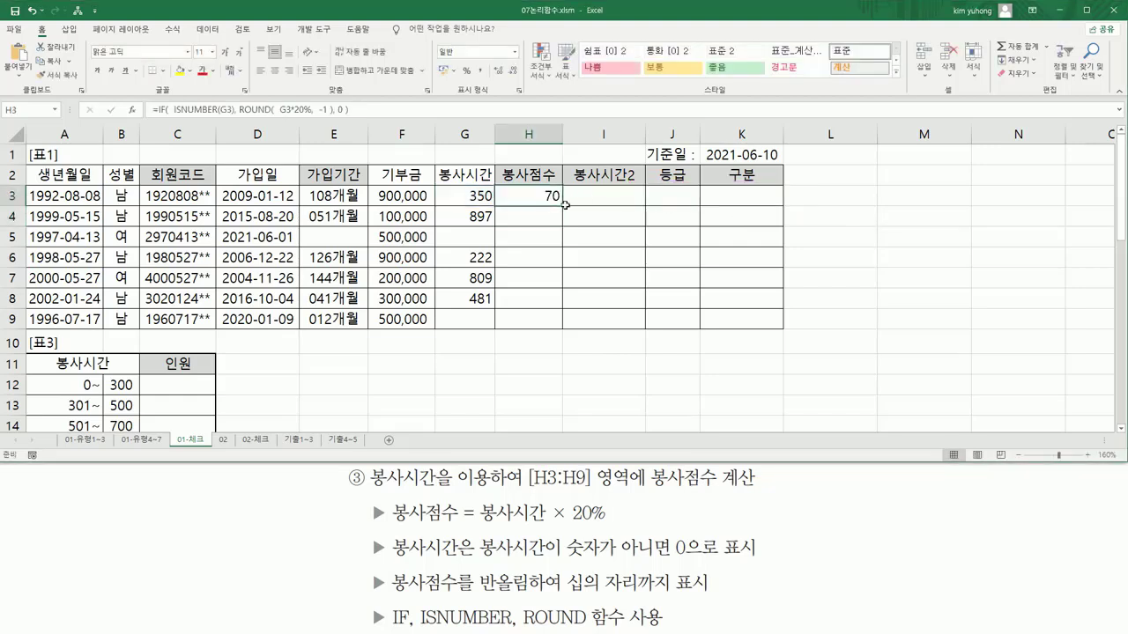
pyautogui.moveTo(563, 206); pyautogui.dragTo(563, 329)
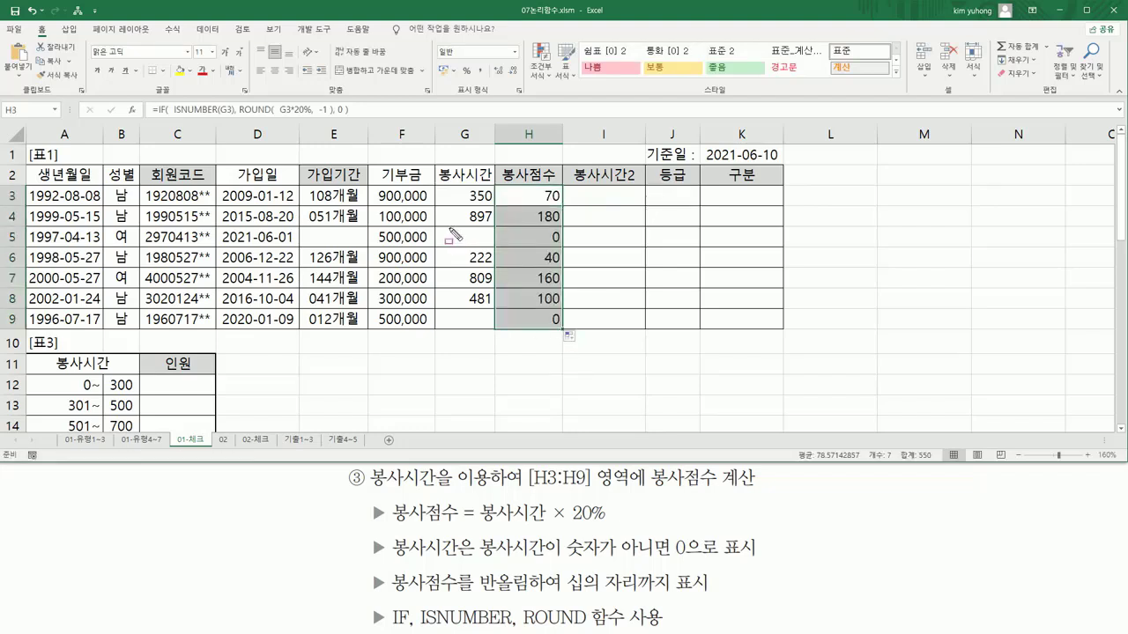
pyautogui.moveTo(449, 228); pyautogui.dragTo(487, 246)
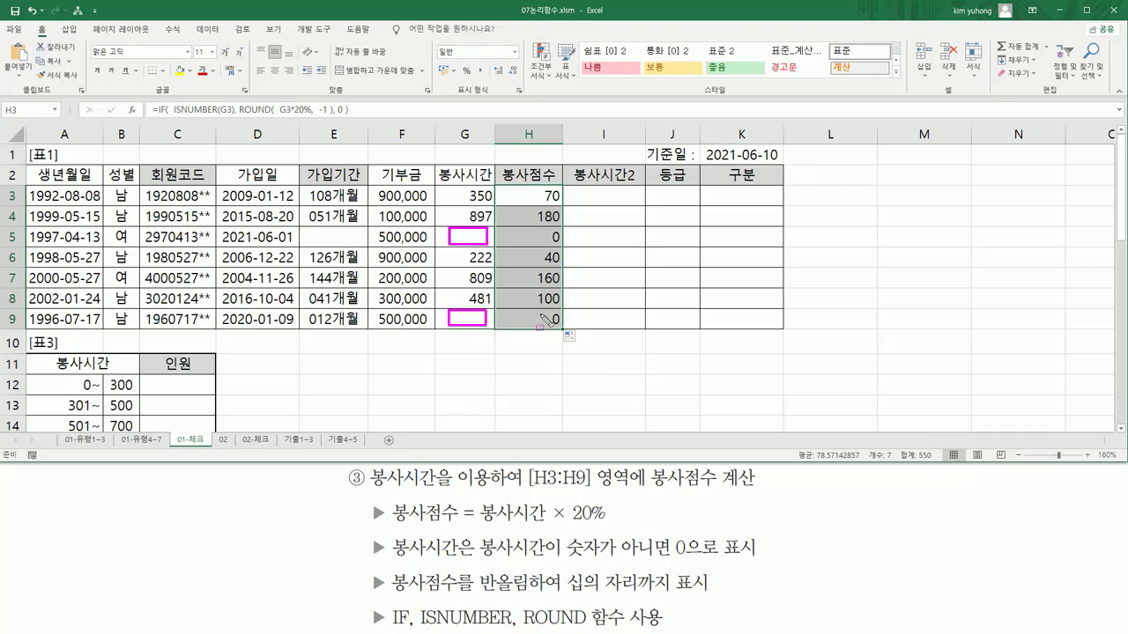
pyautogui.moveTo(541, 314); pyautogui.dragTo(566, 326)
pyautogui.moveTo(547, 227); pyautogui.dragTo(568, 244)
pyautogui.click(399, 388)
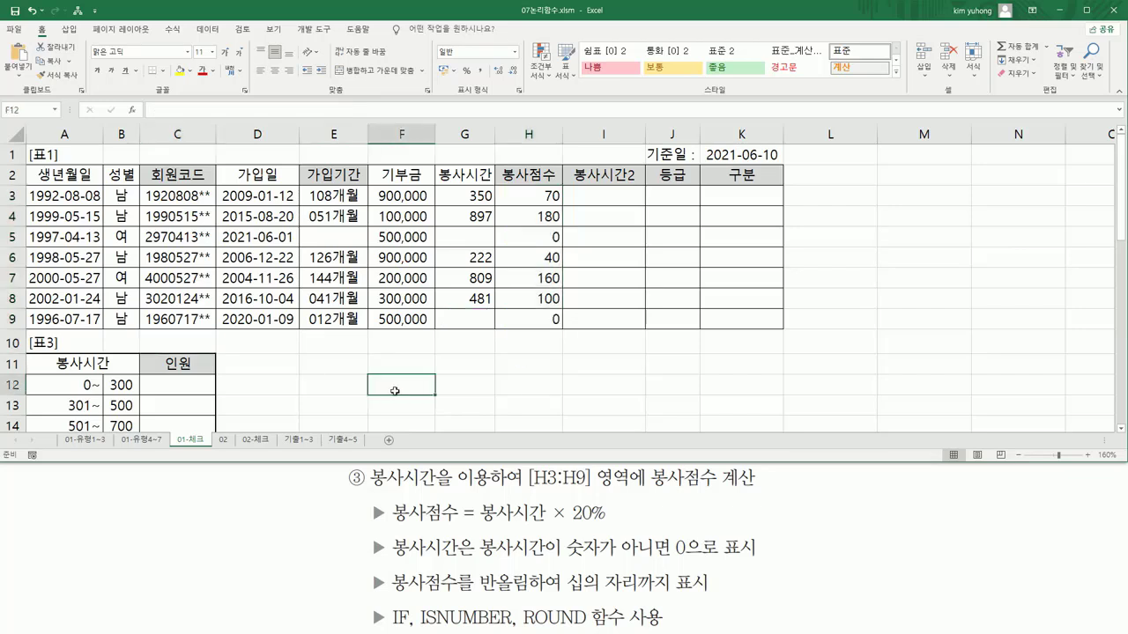
# - Record the H3 formula as plain text in C10 and review its ISNUMBER test, ROUND result and 0 alternative
pyautogui.click(192, 340)
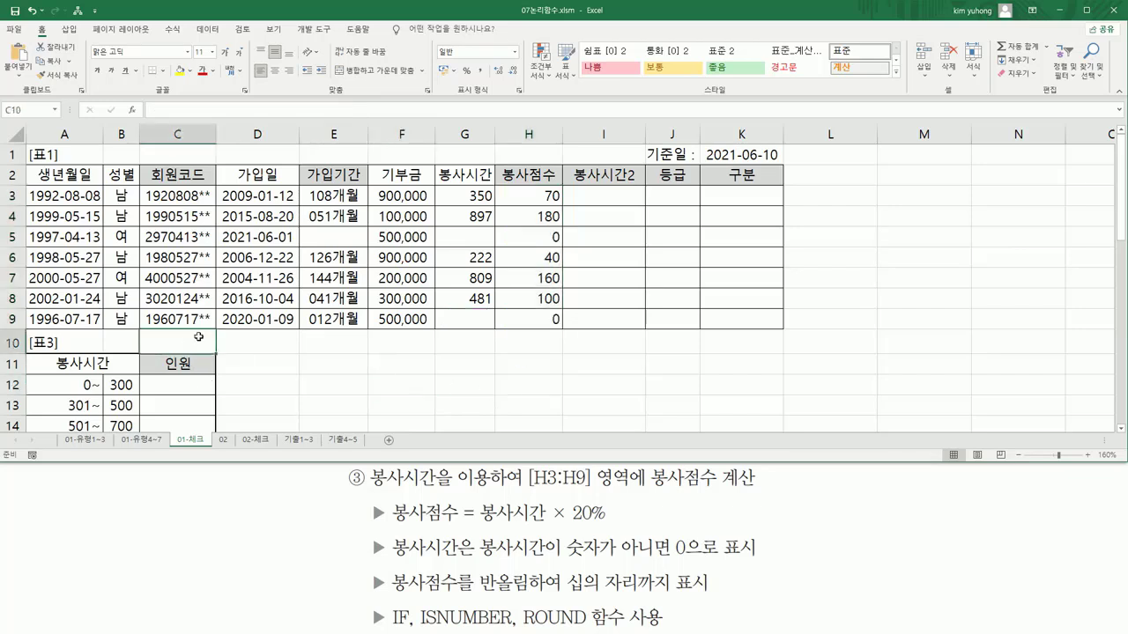
pyautogui.doubleClick(199, 338)
pyautogui.write('=if(  ISNUMBER(G3) , ROUND(  G3*20% ,  -1 ) , 0 )')
pyautogui.press('Return')
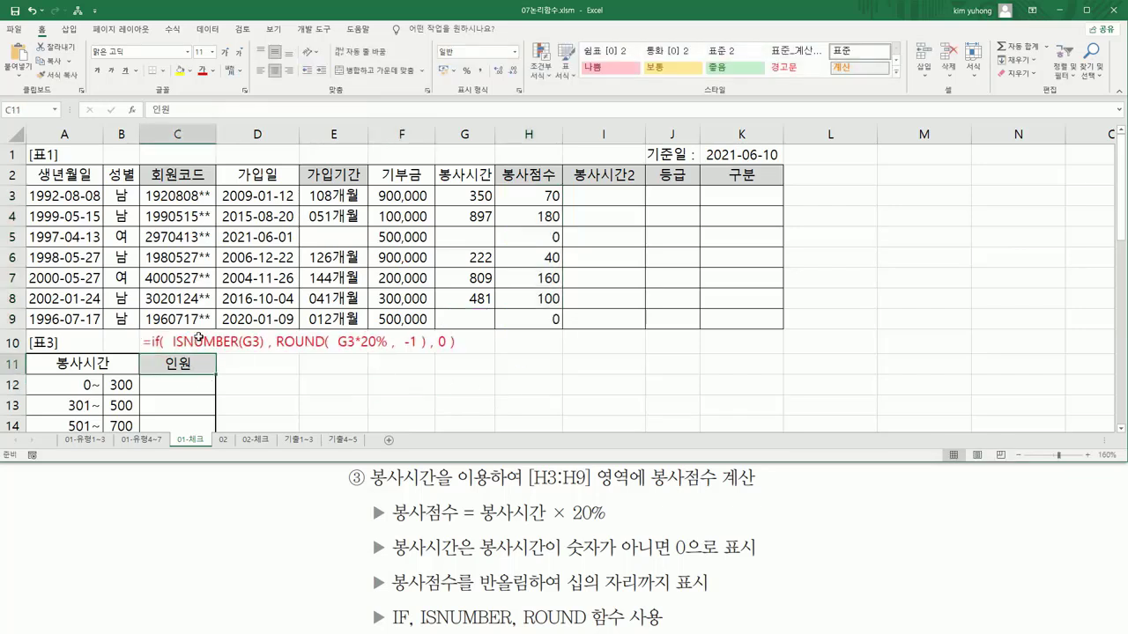
pyautogui.moveTo(172, 348)
pyautogui.mouseDown()
pyautogui.moveTo(263, 361)
pyautogui.moveTo(264, 337)
pyautogui.mouseUp()
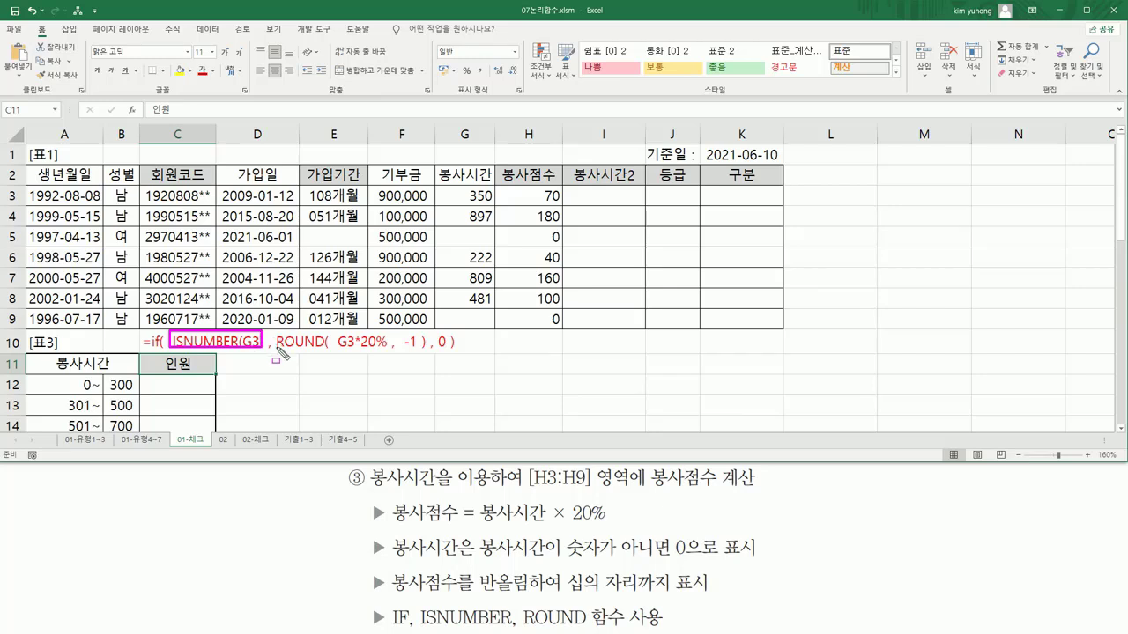
pyautogui.moveTo(277, 349); pyautogui.dragTo(427, 351)
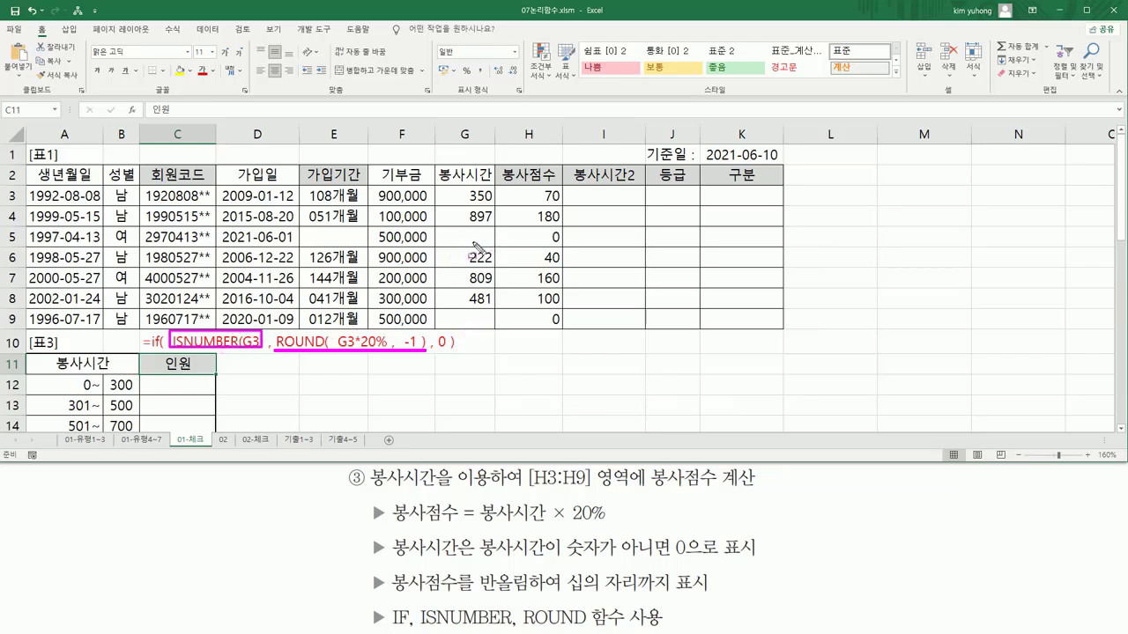
pyautogui.moveTo(438, 350); pyautogui.dragTo(447, 350)
pyautogui.press('Escape')
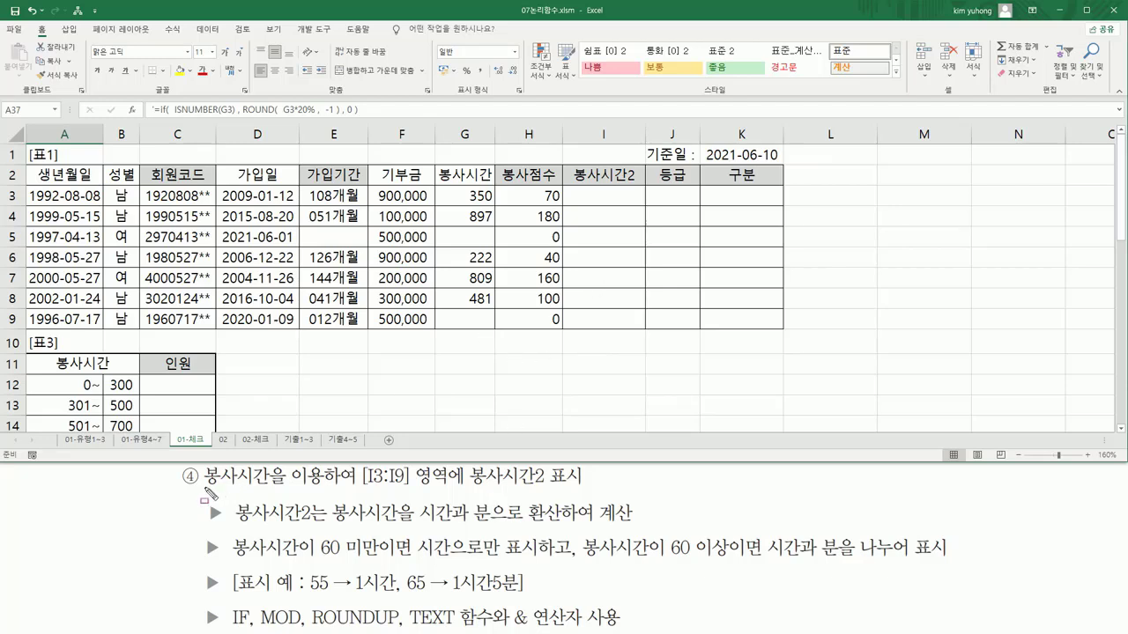
# - Examine task 4's target range I3:I9, its source service hours, and the display rules for values under 60 and from 60 up
pyautogui.moveTo(205, 486); pyautogui.dragTo(275, 487)
pyautogui.moveTo(361, 487)
pyautogui.mouseDown()
pyautogui.moveTo(418, 487)
pyautogui.moveTo(450, 465)
pyautogui.moveTo(553, 486)
pyautogui.mouseUp()
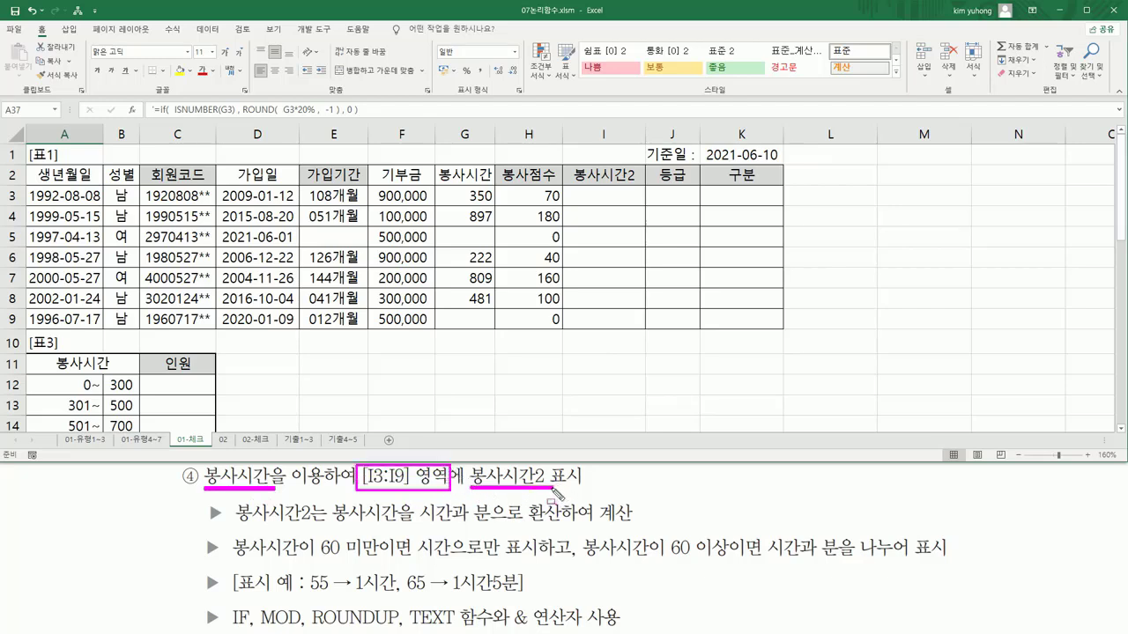
pyautogui.moveTo(576, 190); pyautogui.dragTo(639, 330)
pyautogui.moveTo(441, 185)
pyautogui.mouseDown()
pyautogui.moveTo(477, 261)
pyautogui.moveTo(492, 337)
pyautogui.mouseUp()
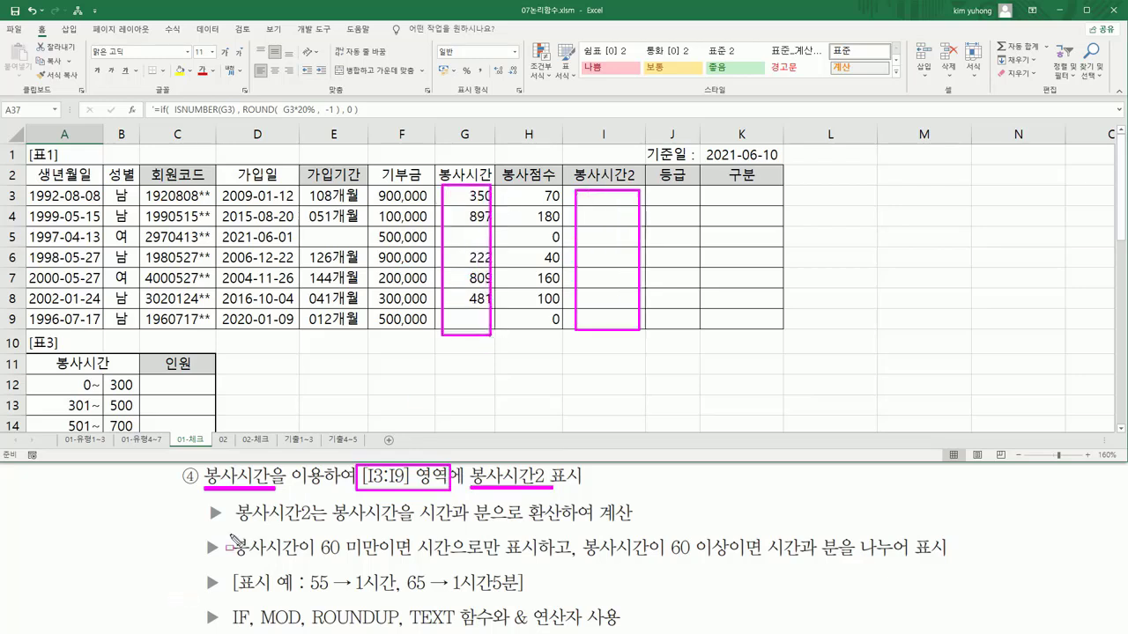
pyautogui.moveTo(330, 497)
pyautogui.mouseDown()
pyautogui.moveTo(330, 522)
pyautogui.moveTo(398, 531)
pyautogui.moveTo(634, 521)
pyautogui.mouseUp()
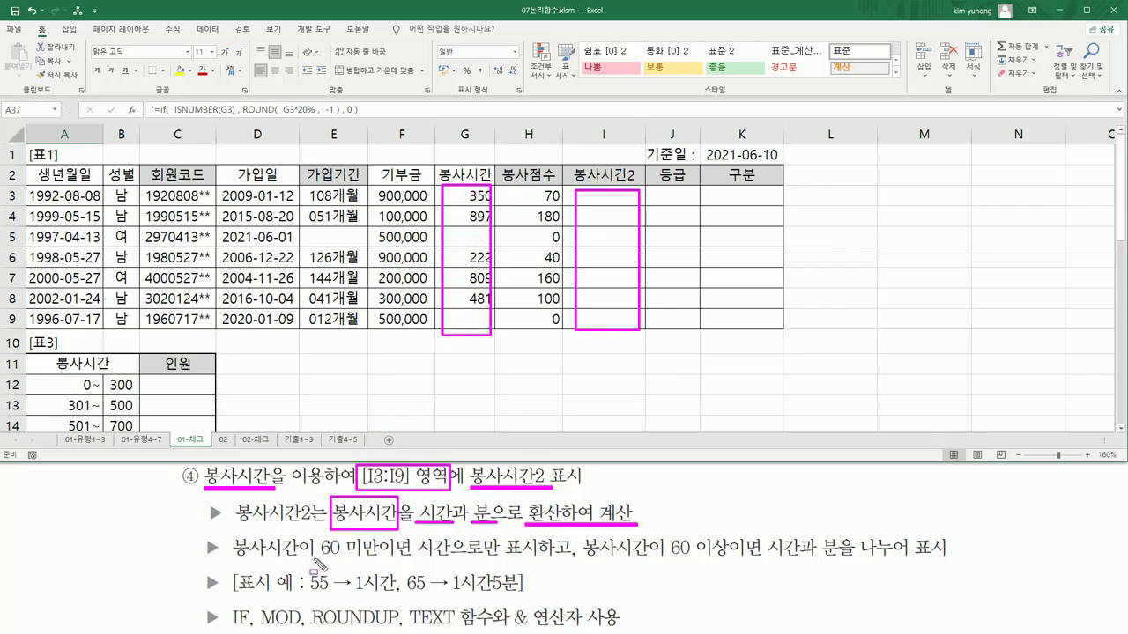
pyautogui.moveTo(314, 558)
pyautogui.mouseDown()
pyautogui.moveTo(509, 548)
pyautogui.moveTo(538, 561)
pyautogui.mouseUp()
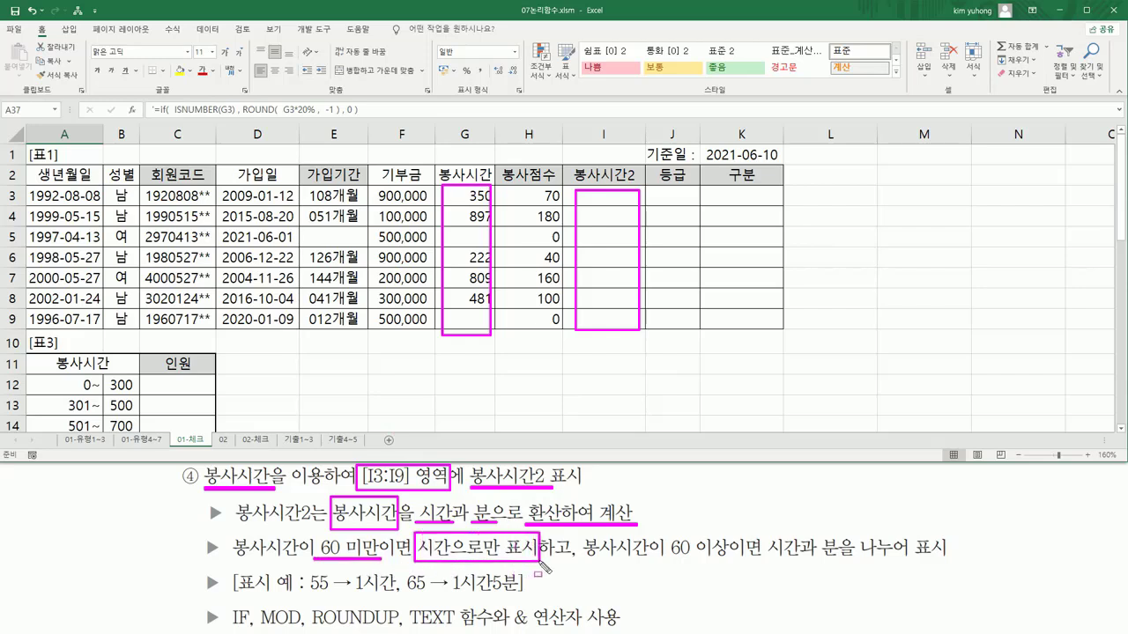
pyautogui.moveTo(666, 558)
pyautogui.mouseDown()
pyautogui.moveTo(768, 564)
pyautogui.moveTo(804, 535)
pyautogui.moveTo(843, 565)
pyautogui.moveTo(960, 555)
pyautogui.mouseUp()
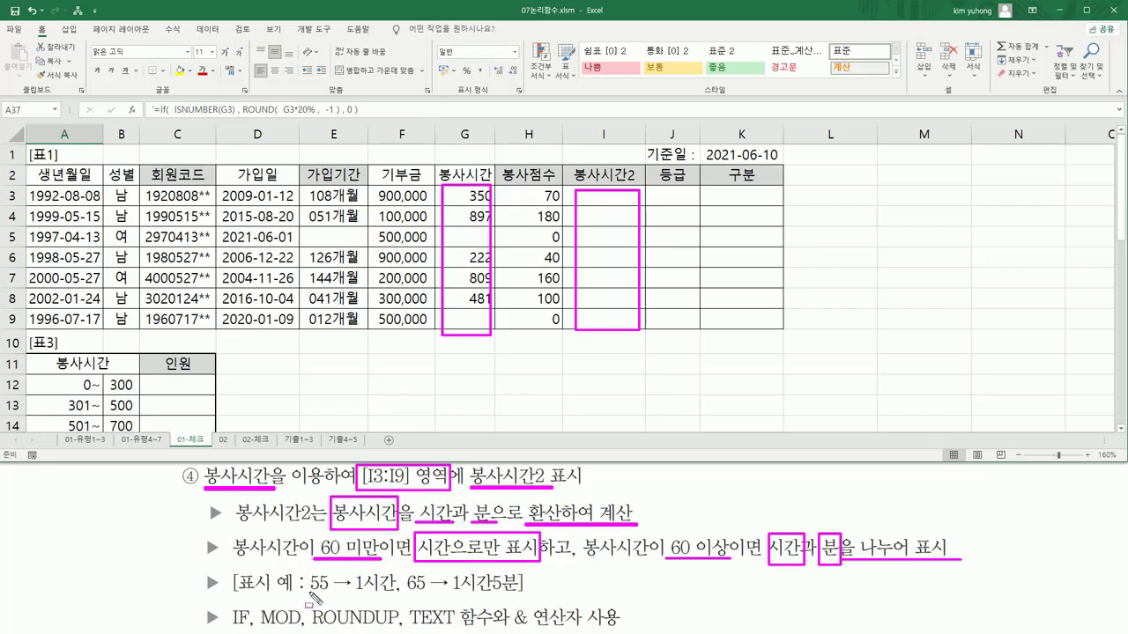
# - Study the task's display examples for 55 and 65 and the required MOD, ROUNDUP and TEXT functions
pyautogui.moveTo(310, 593); pyautogui.dragTo(392, 596)
pyautogui.moveTo(404, 592); pyautogui.dragTo(427, 593)
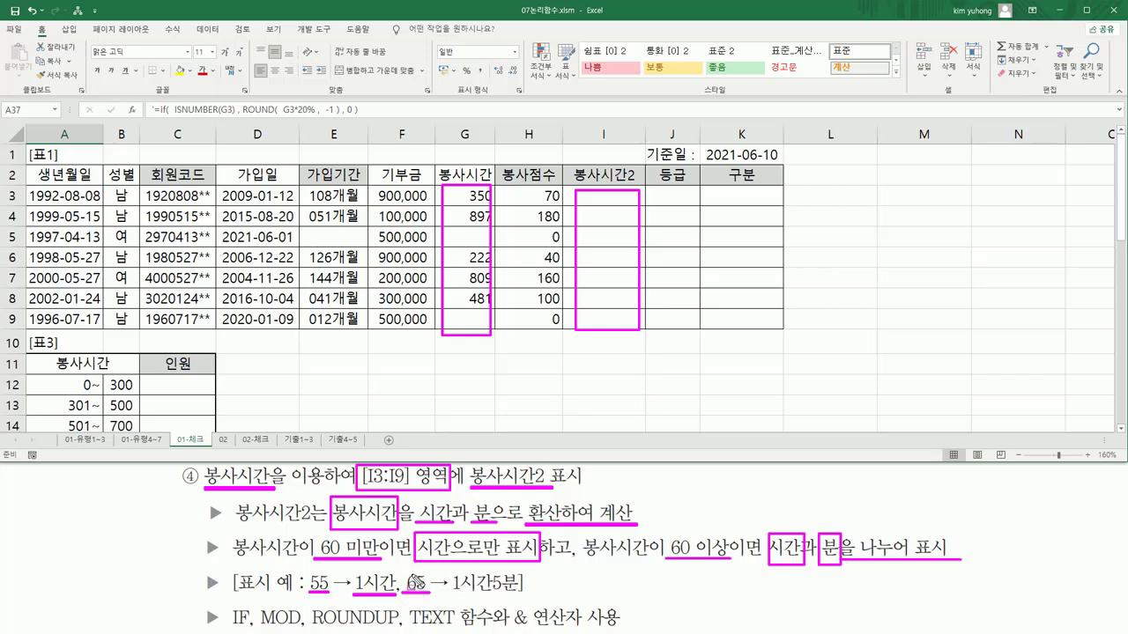
pyautogui.moveTo(404, 570); pyautogui.dragTo(426, 593)
pyautogui.moveTo(451, 596); pyautogui.dragTo(504, 598)
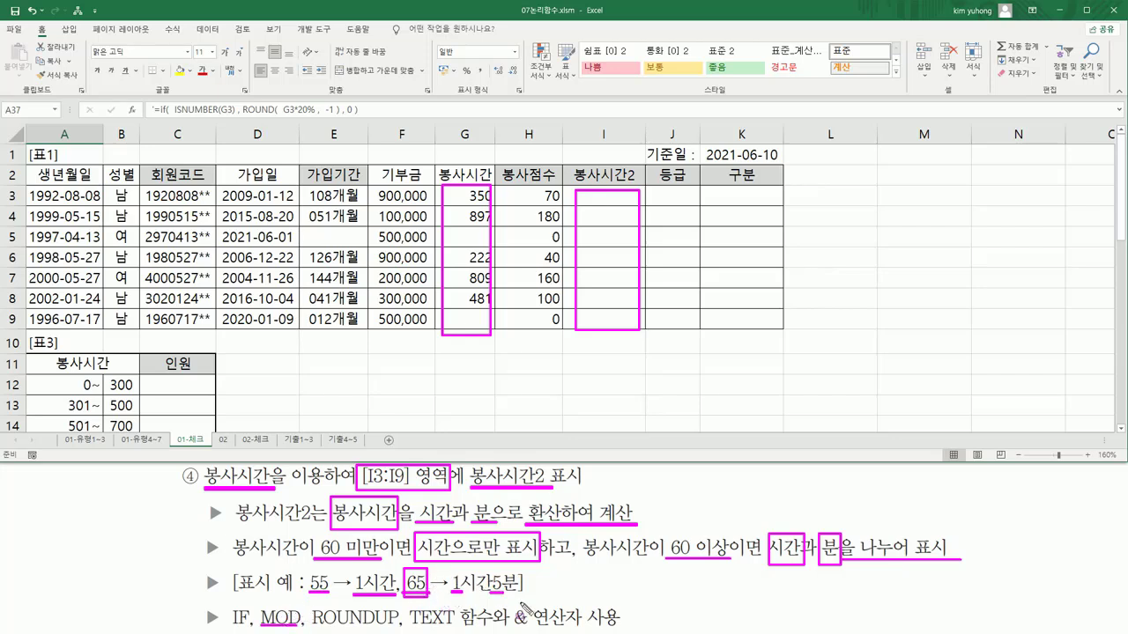
pyautogui.moveTo(449, 568); pyautogui.dragTo(463, 596)
pyautogui.moveTo(305, 569); pyautogui.dragTo(330, 598)
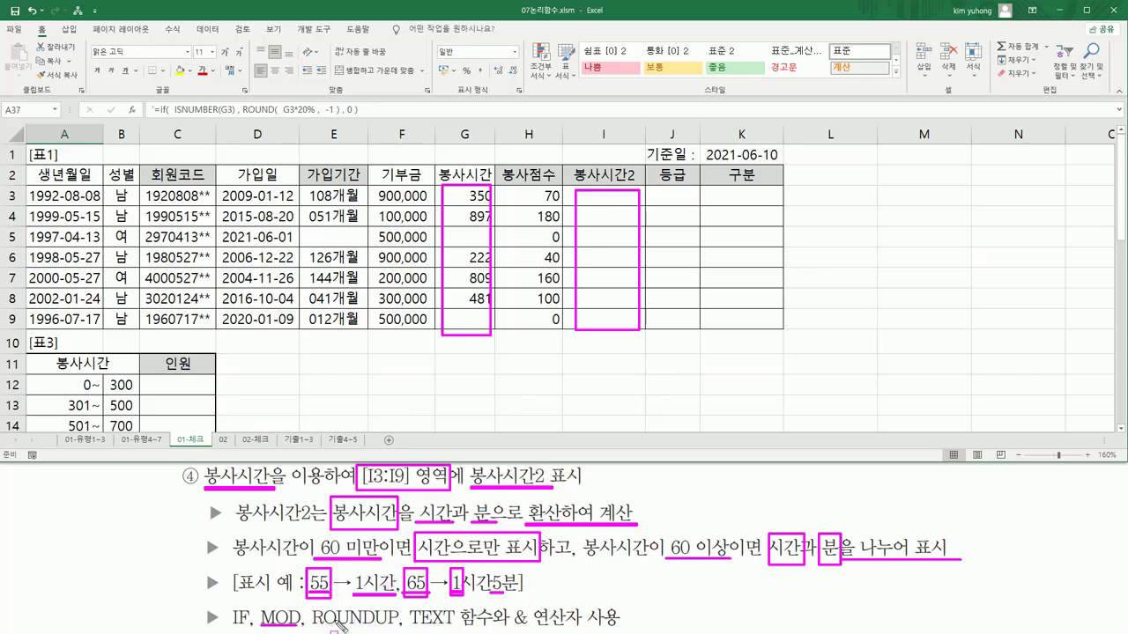
pyautogui.moveTo(312, 628); pyautogui.dragTo(388, 627)
pyautogui.moveTo(407, 604)
pyautogui.mouseDown()
pyautogui.moveTo(426, 630)
pyautogui.moveTo(496, 630)
pyautogui.mouseUp()
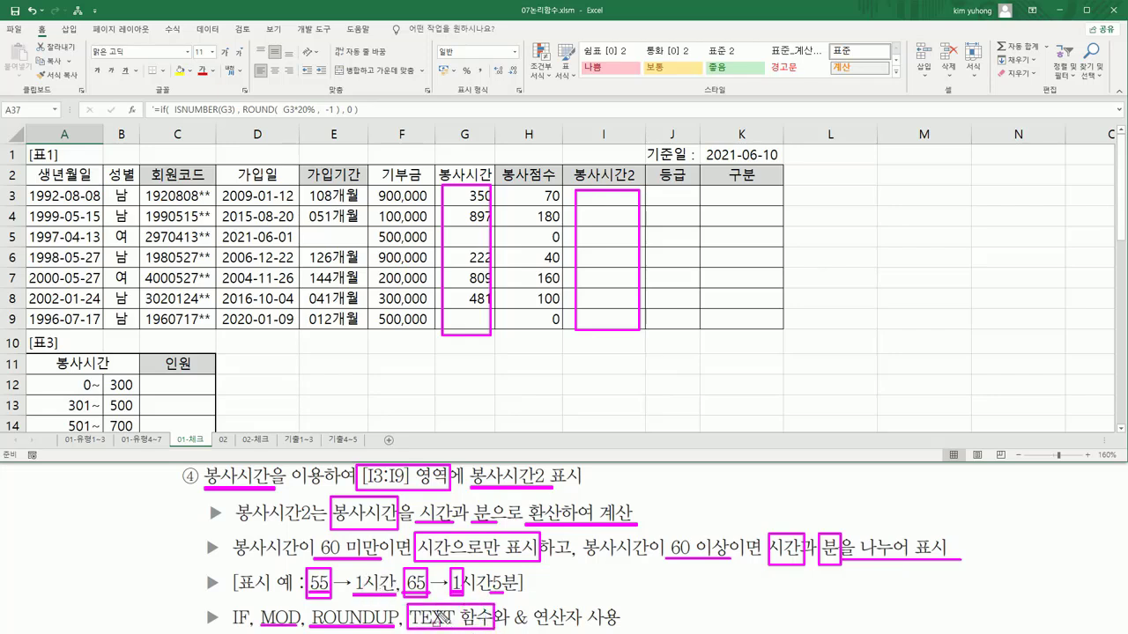
pyautogui.press('Escape')
# - Start an IF function in I3 with G3 < 60 as its logical test, and check the required hours-only display
pyautogui.click(603, 195)
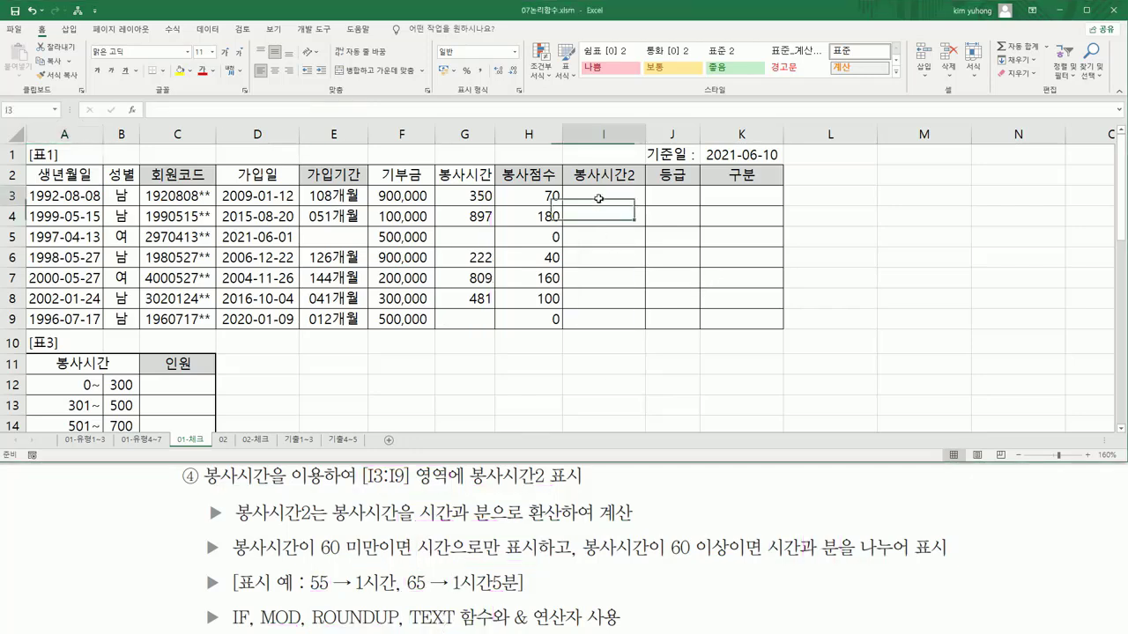
pyautogui.write('=')
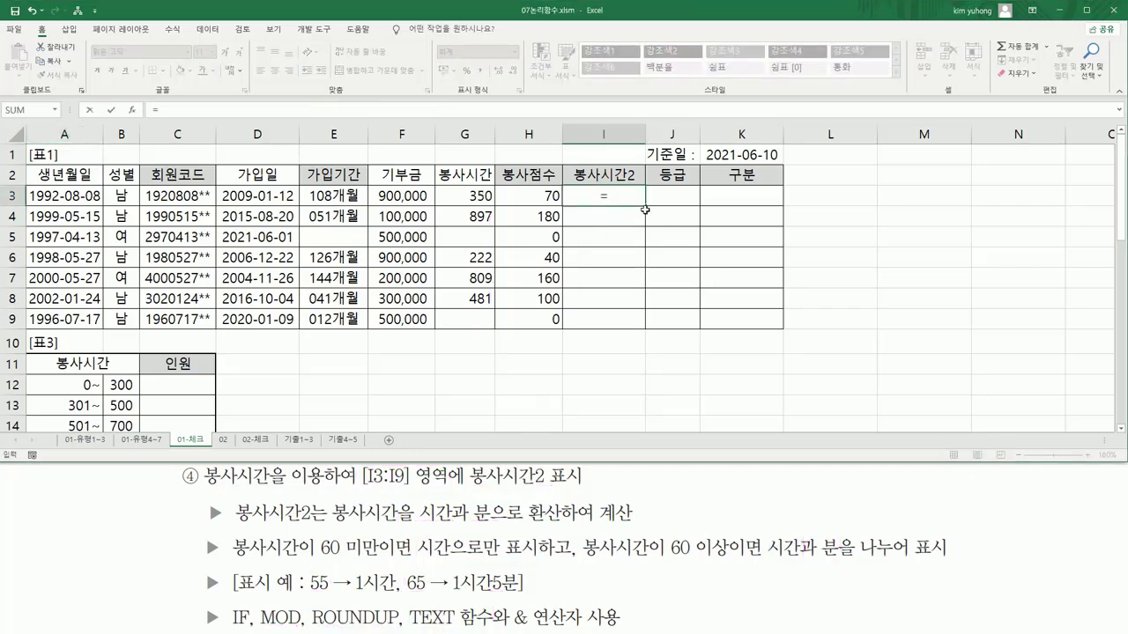
pyautogui.write('if(')
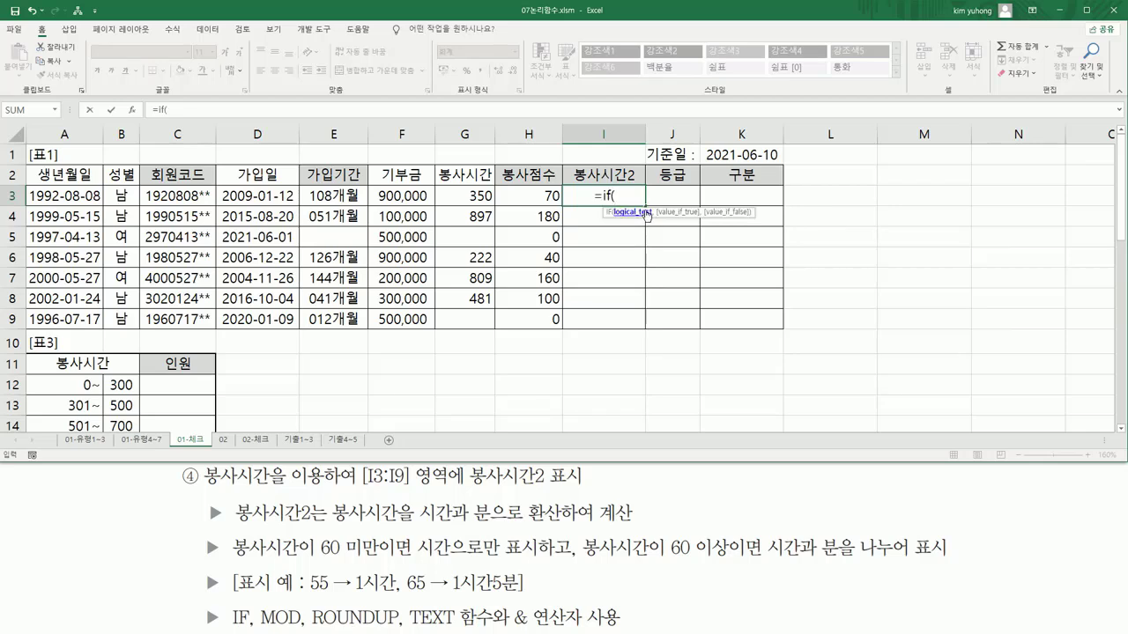
pyautogui.click(464, 192)
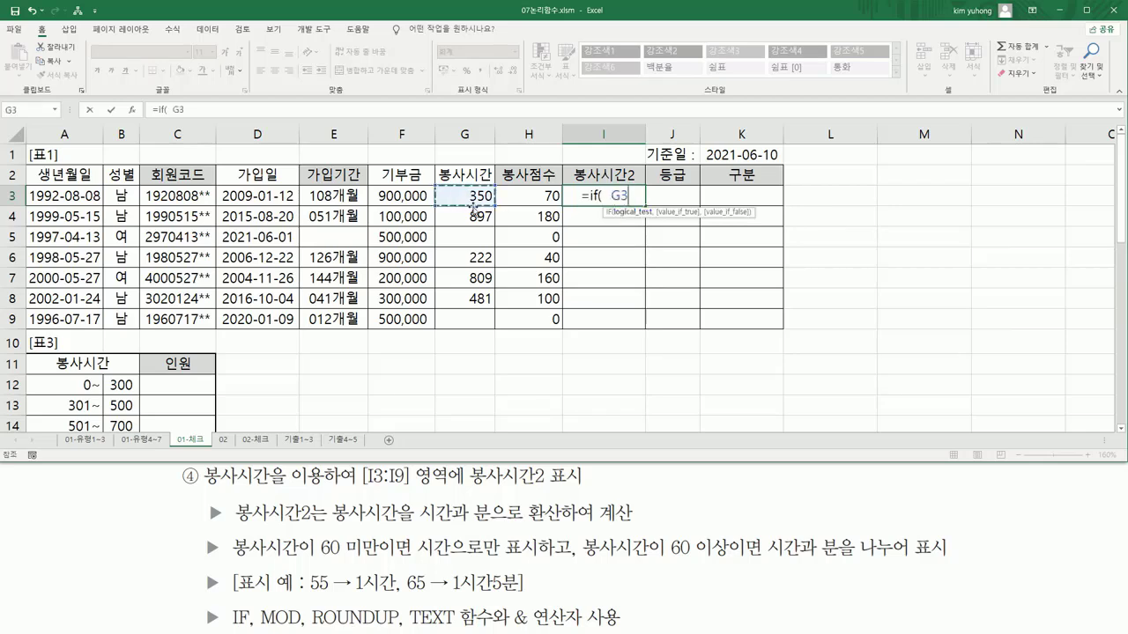
pyautogui.write('<')
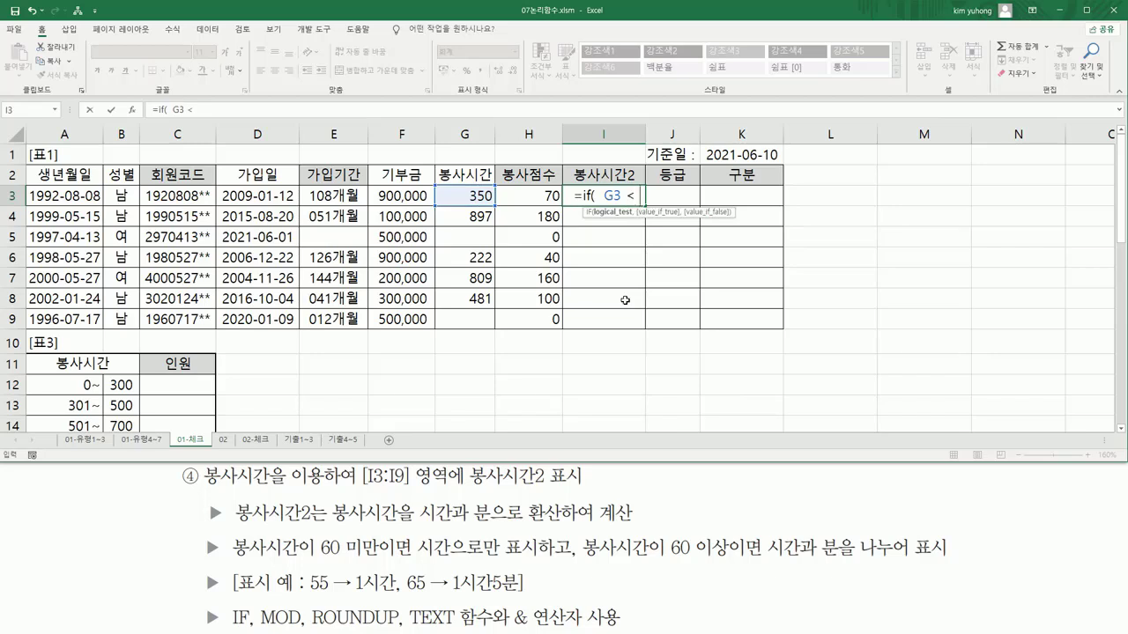
pyautogui.write(' 60 ,')
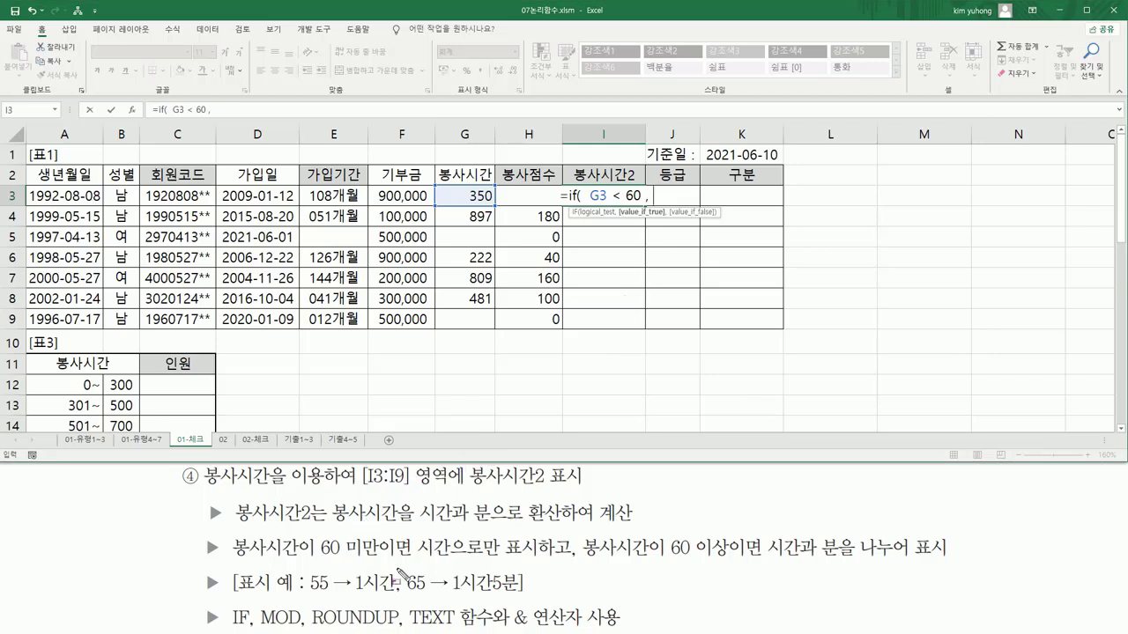
pyautogui.moveTo(417, 560); pyautogui.dragTo(534, 560)
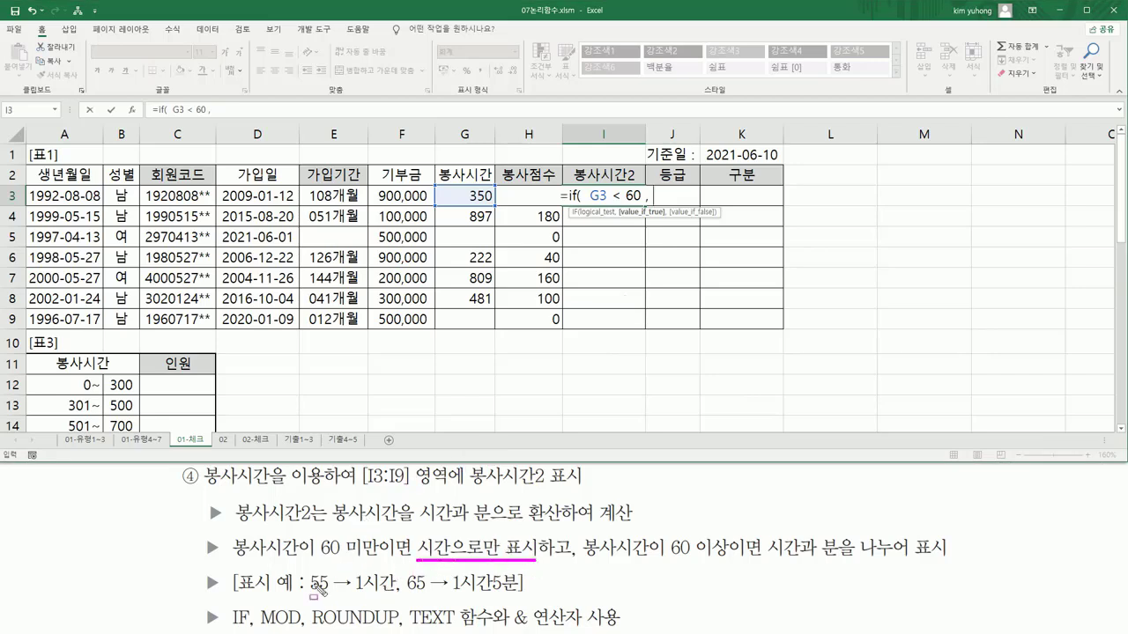
pyautogui.moveTo(306, 567); pyautogui.dragTo(326, 590)
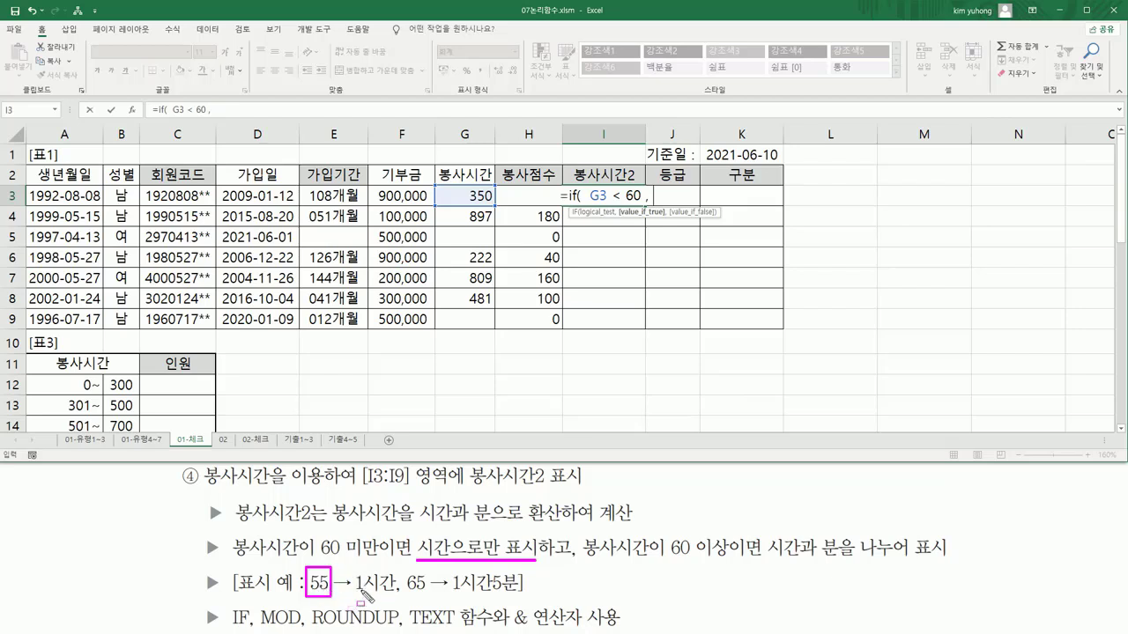
pyautogui.moveTo(352, 604); pyautogui.dragTo(395, 603)
pyautogui.press('Escape')
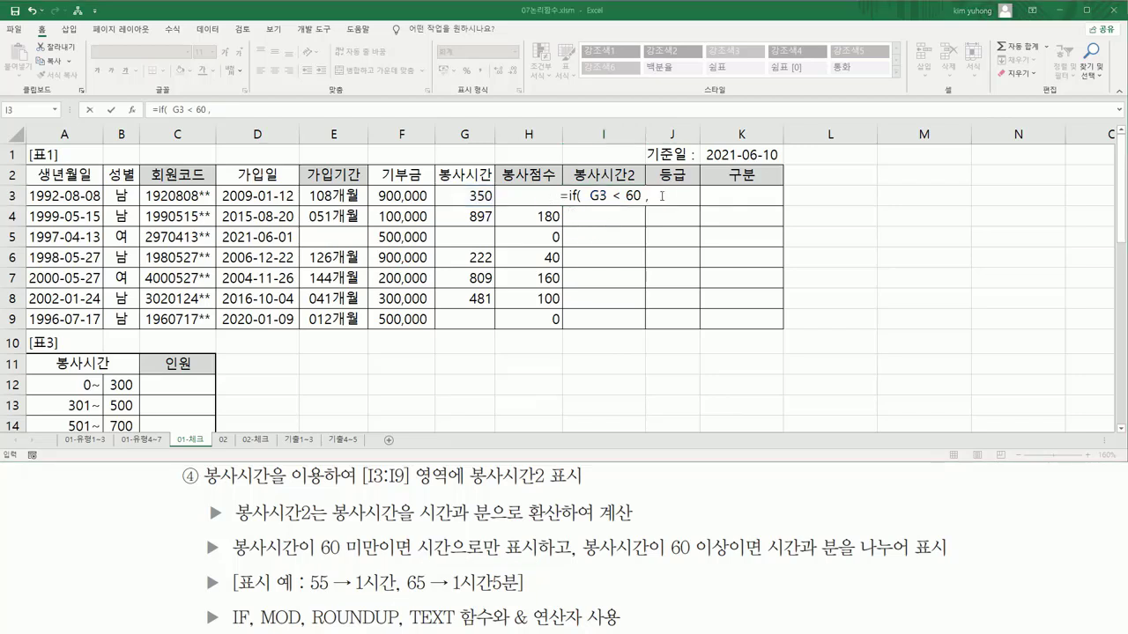
# - Enter G3/60 as the value-if-true of I3's IF formula and check it against the 55 → 1시간 example
pyautogui.click(465, 195)
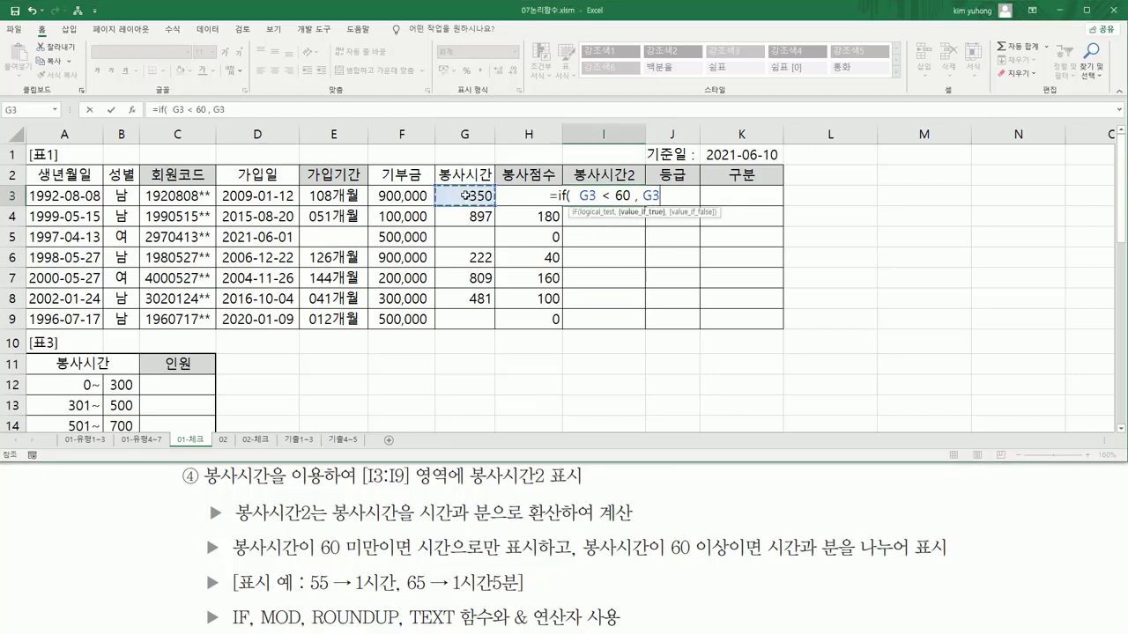
pyautogui.write('/60')
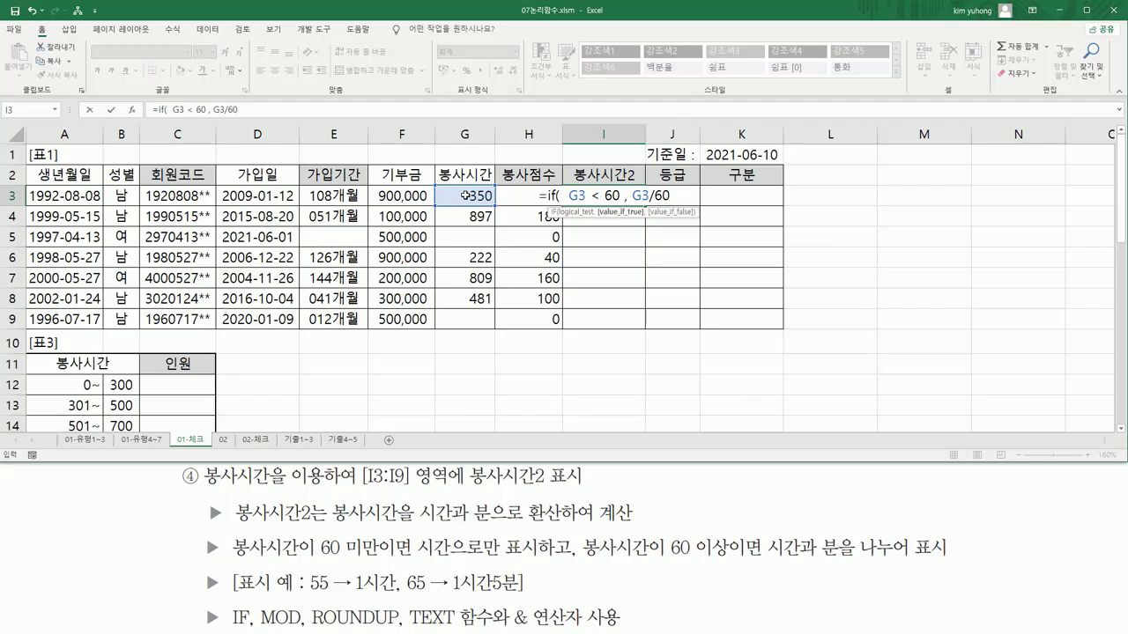
pyautogui.moveTo(308, 591); pyautogui.dragTo(363, 591)
pyautogui.press('Escape')
# - Wrap G3/60 in I3's formula in a ROUNDUP function with 0 decimal digits
pyautogui.click(628, 194)
pyautogui.write('roun')
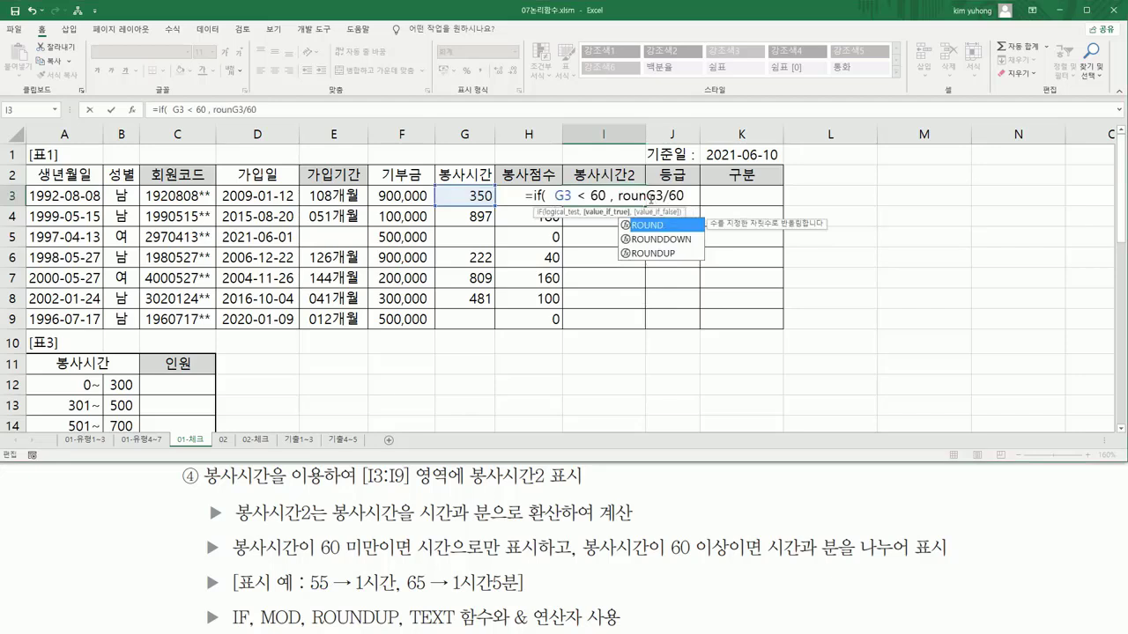
pyautogui.write('du')
pyautogui.press('Tab')
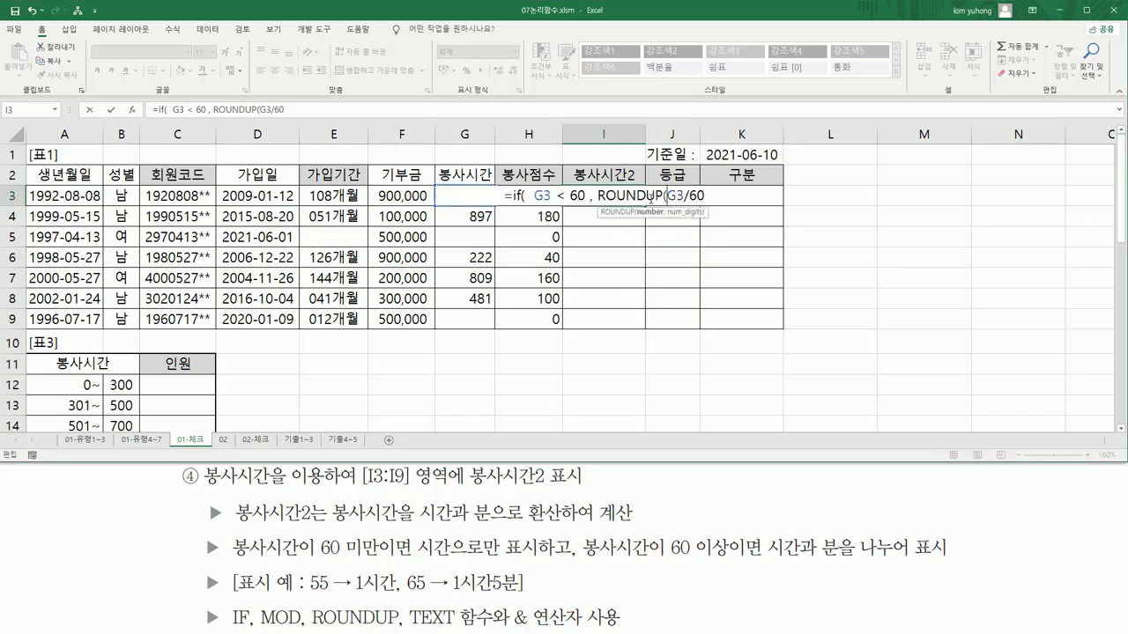
pyautogui.hotkey('shift', 'End')
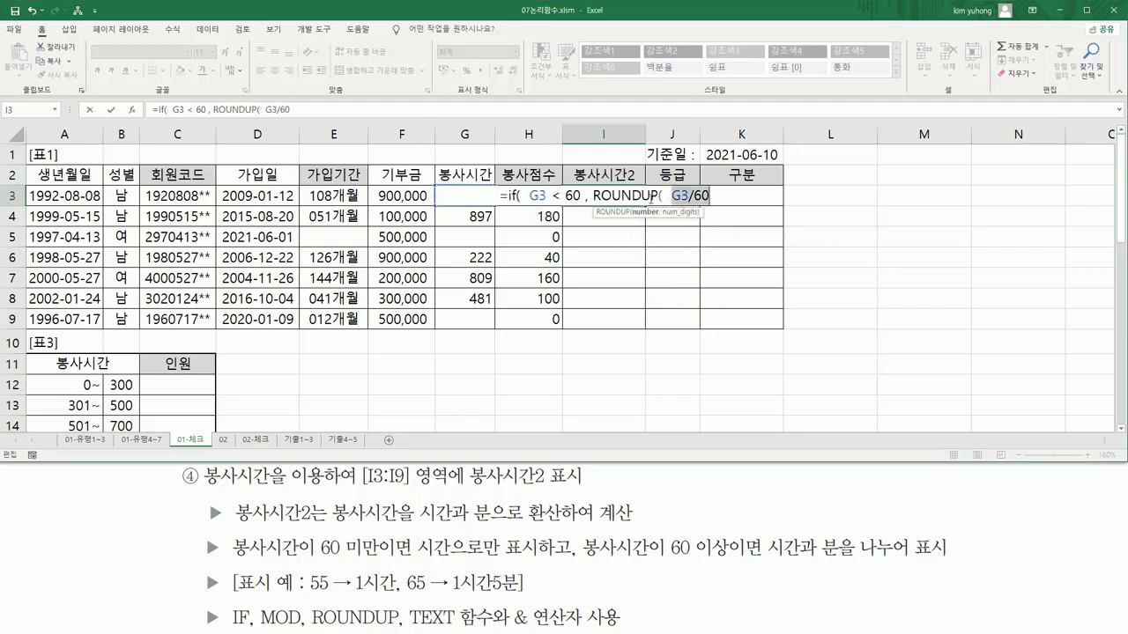
pyautogui.press('Right')
pyautogui.write(', 0')
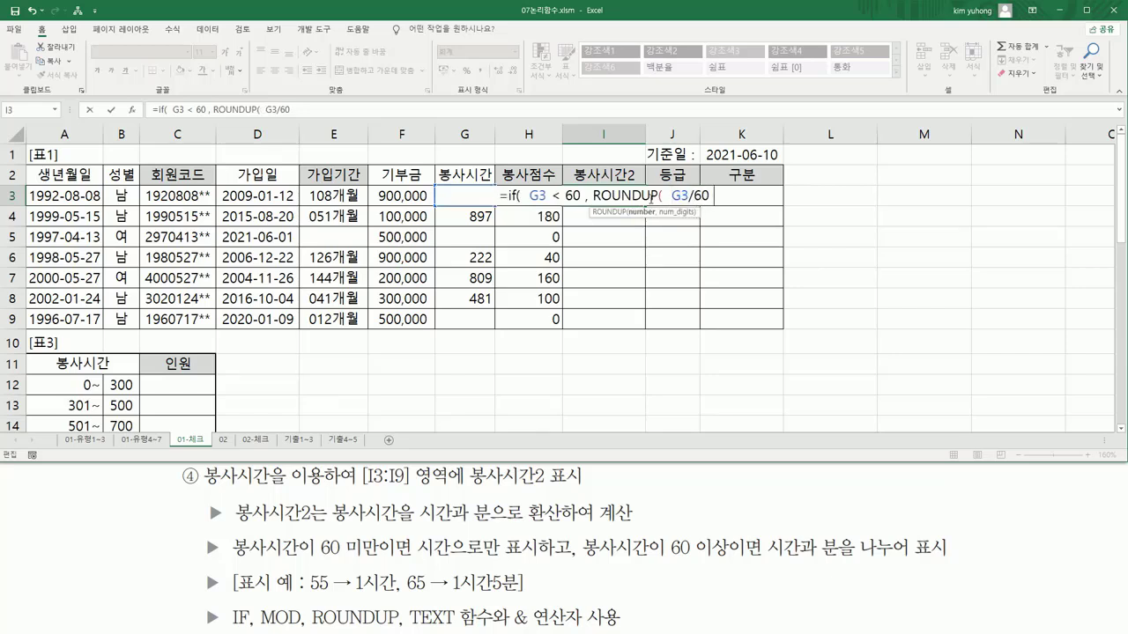
pyautogui.write(' )')
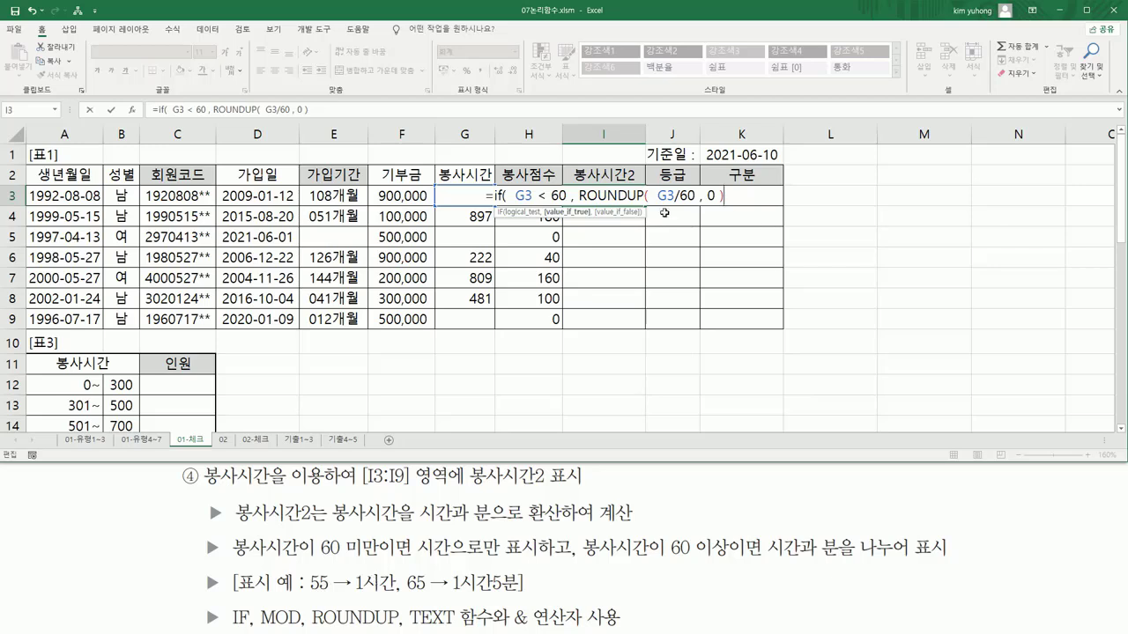
# - Compare the ROUNDUP expression and its 0 digits with the 1시간 example and the required TEXT function
pyautogui.hotkey('ctrl', '2')
pyautogui.moveTo(703, 201); pyautogui.dragTo(713, 201)
pyautogui.moveTo(622, 201); pyautogui.dragTo(642, 202)
pyautogui.moveTo(340, 596); pyautogui.dragTo(399, 597)
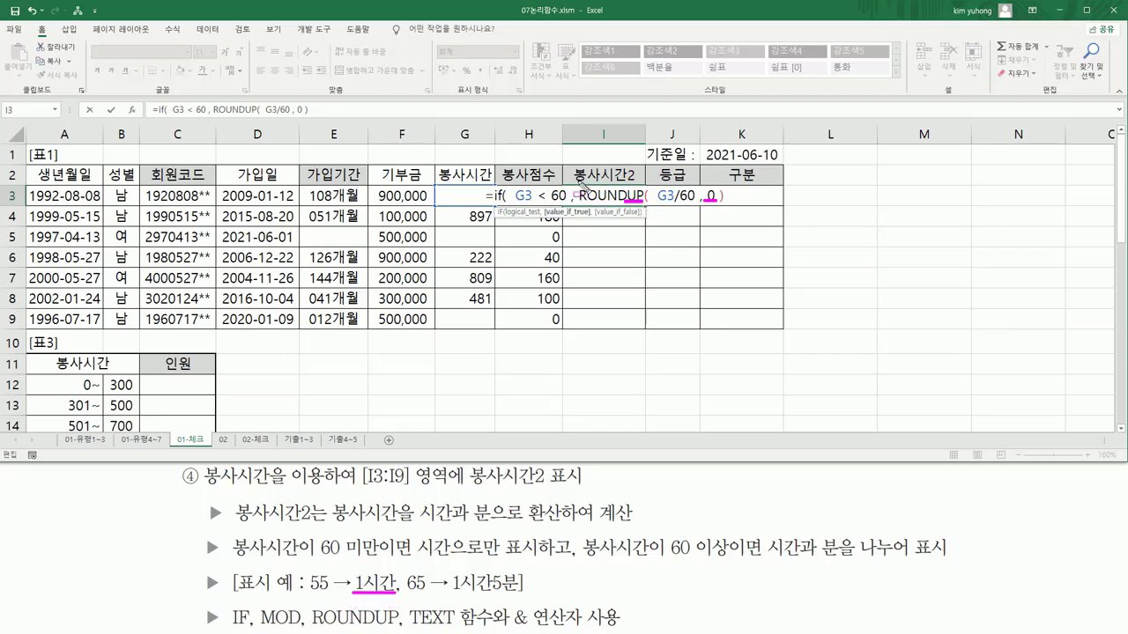
pyautogui.moveTo(578, 179)
pyautogui.mouseDown()
pyautogui.moveTo(608, 212)
pyautogui.moveTo(728, 211)
pyautogui.mouseUp()
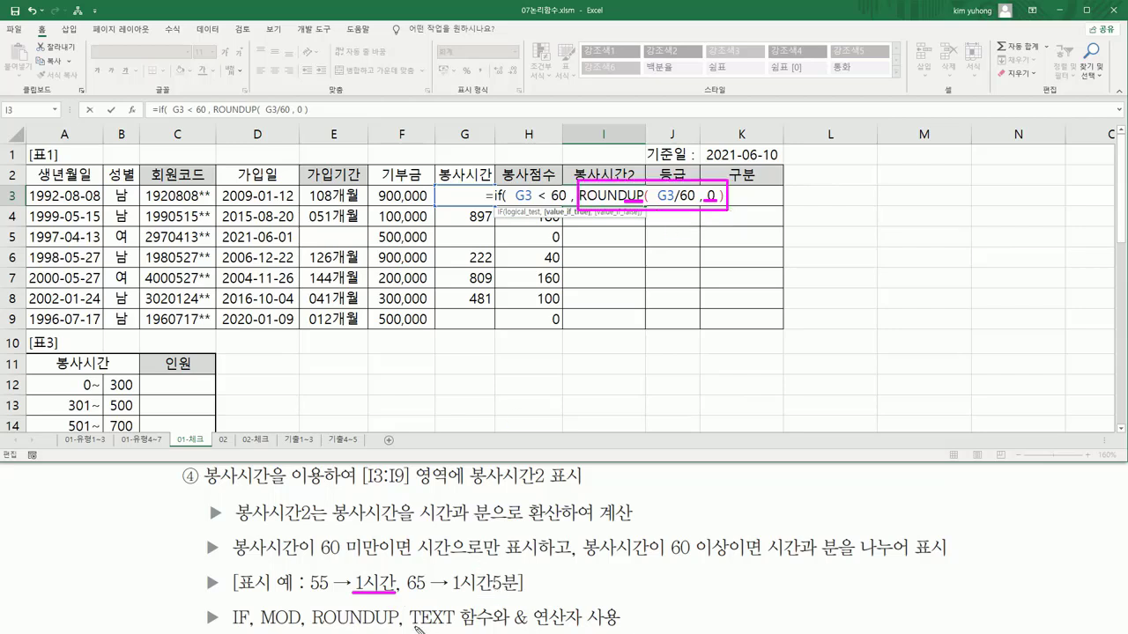
pyautogui.moveTo(411, 626); pyautogui.dragTo(439, 627)
pyautogui.press('Escape')
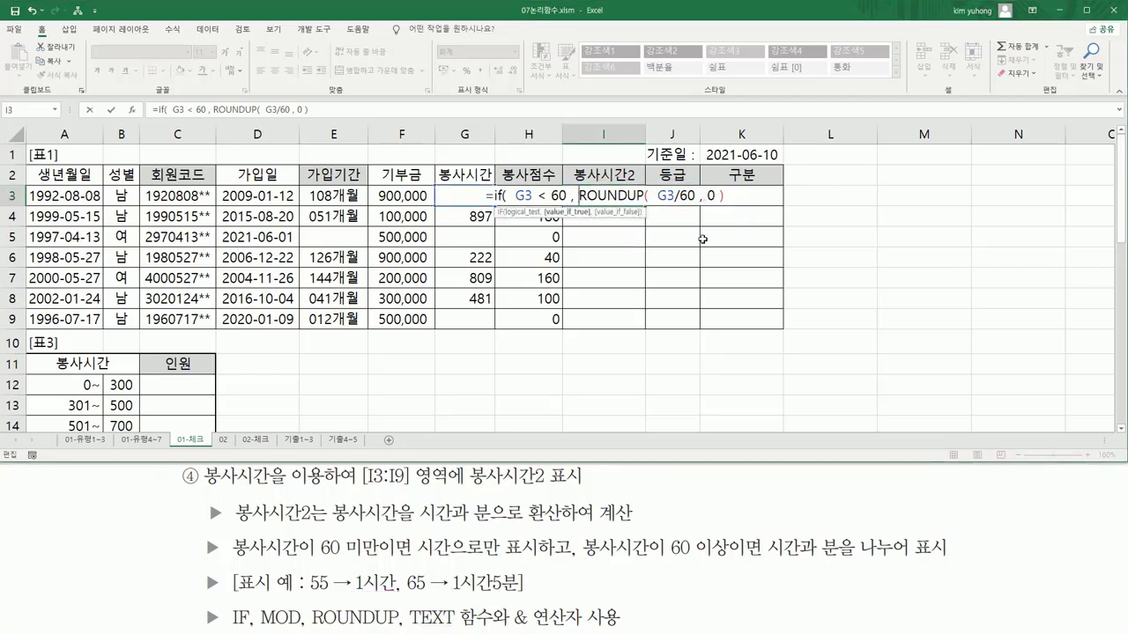
# - Wrap the ROUNDUP expression in TEXT with the format "0시간" and start the IF function's value-if-false argument
pyautogui.write('text')
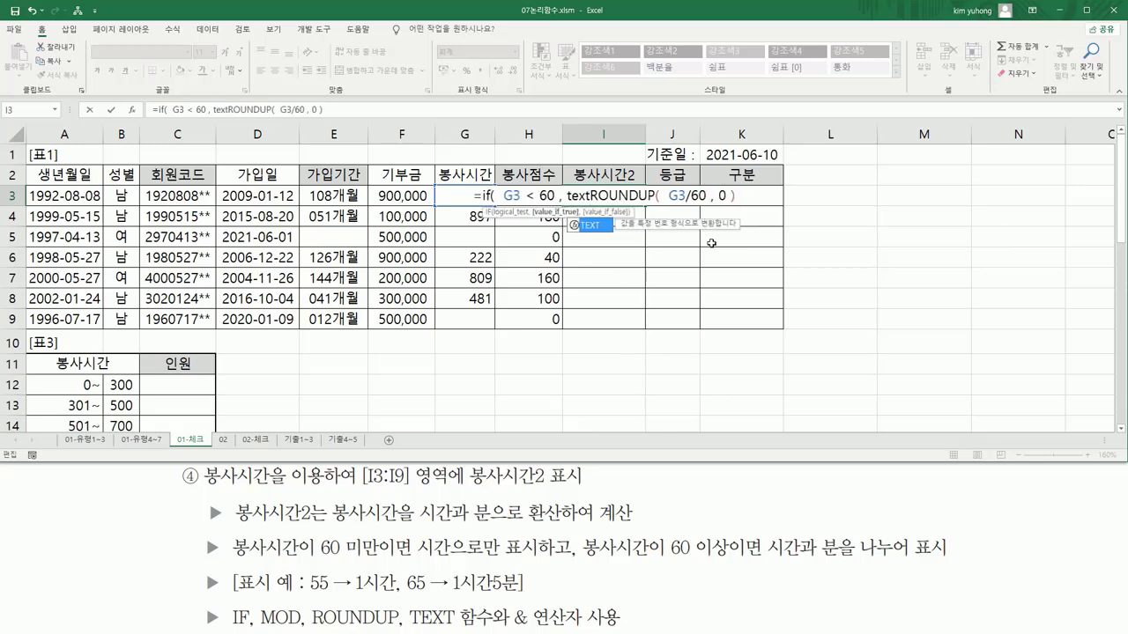
pyautogui.write('(')
pyautogui.hotkey('shift', 'End')
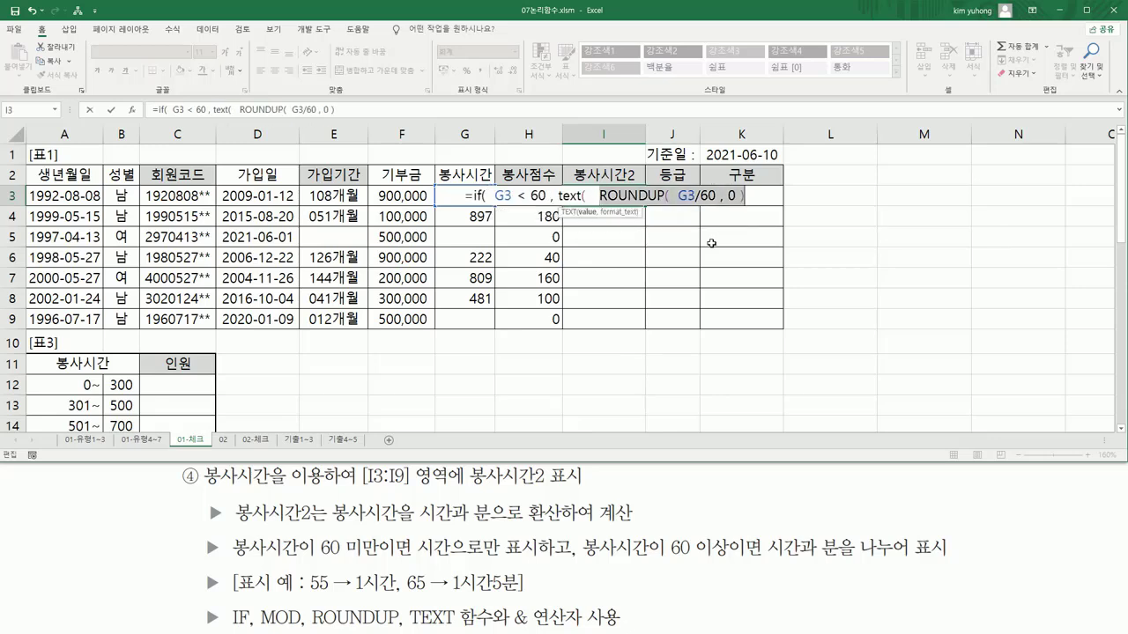
pyautogui.press('End')
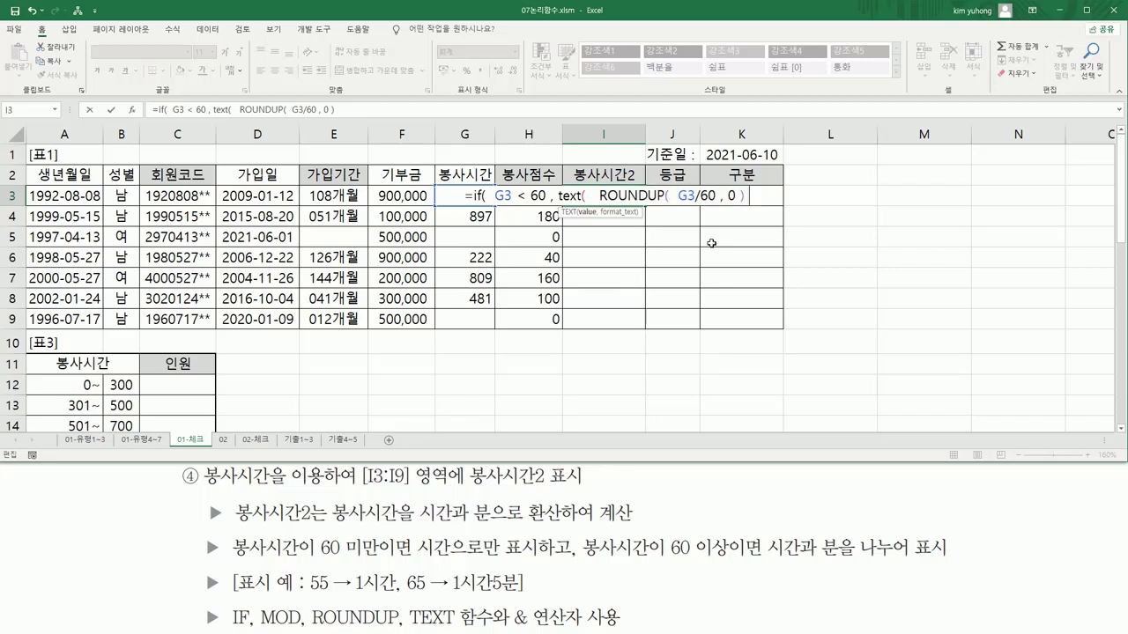
pyautogui.write(', "')
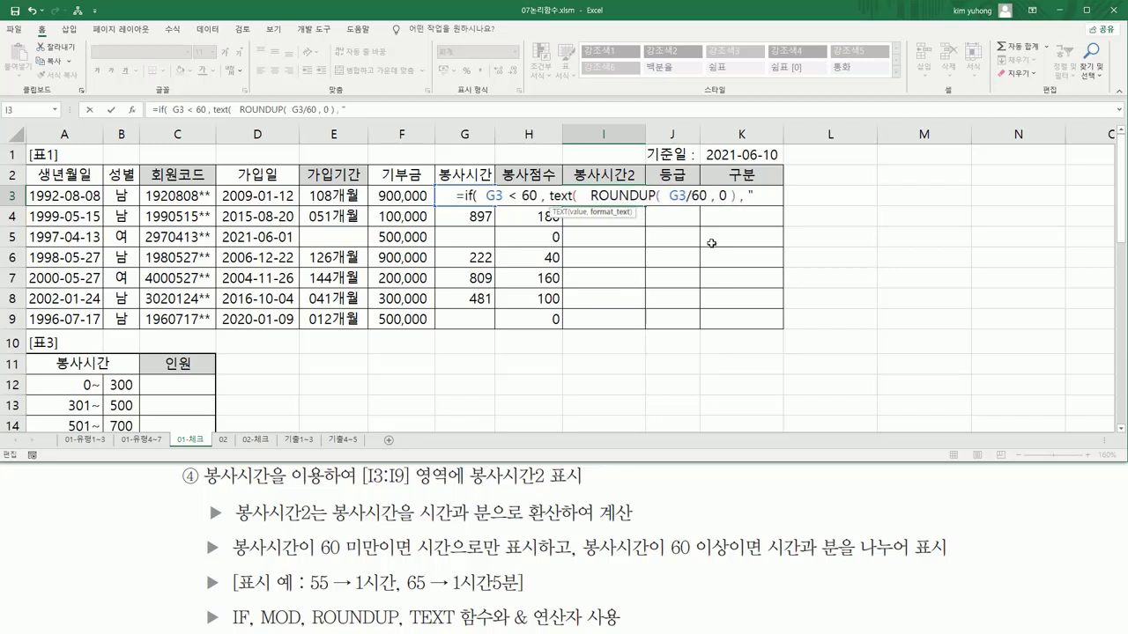
pyautogui.write('0')
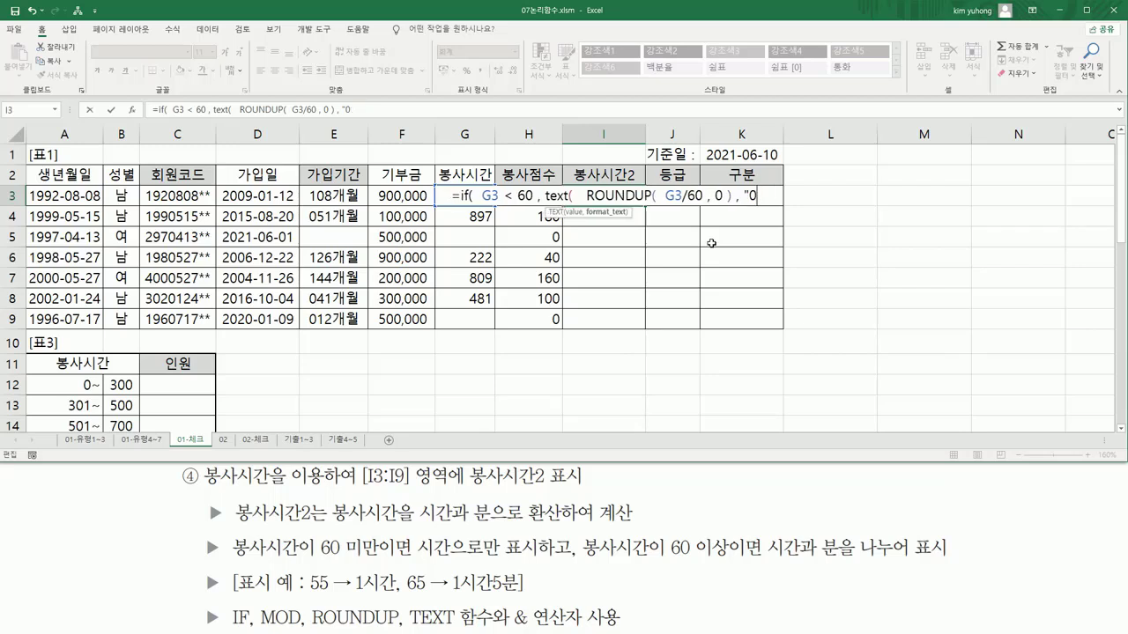
pyautogui.write('식간"')
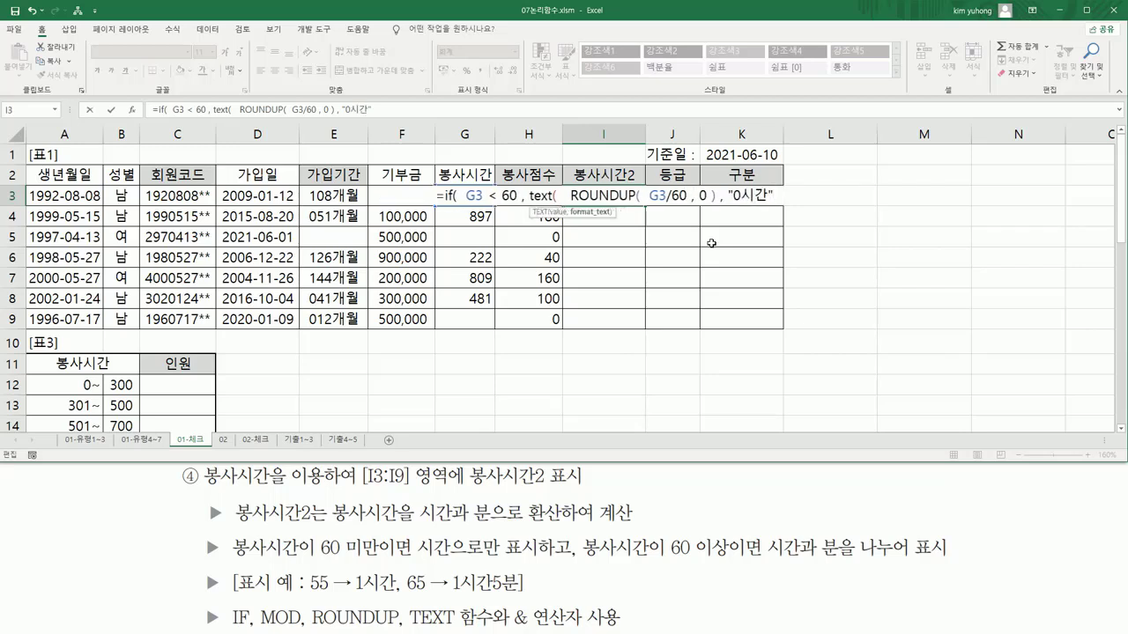
pyautogui.write(' )')
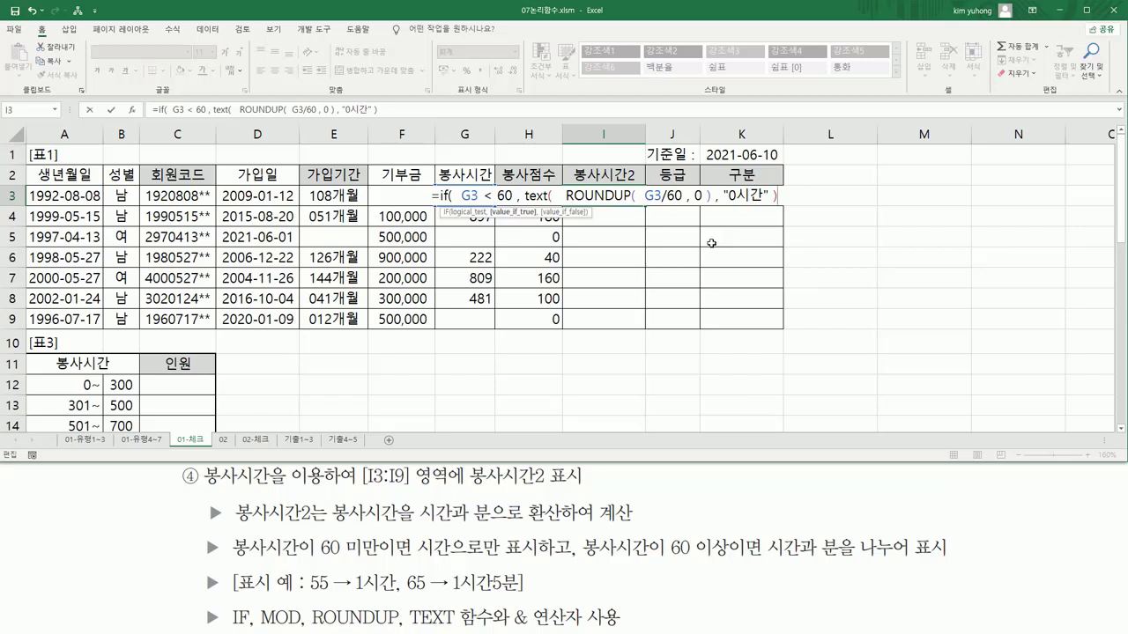
pyautogui.moveTo(459, 203); pyautogui.dragTo(782, 209)
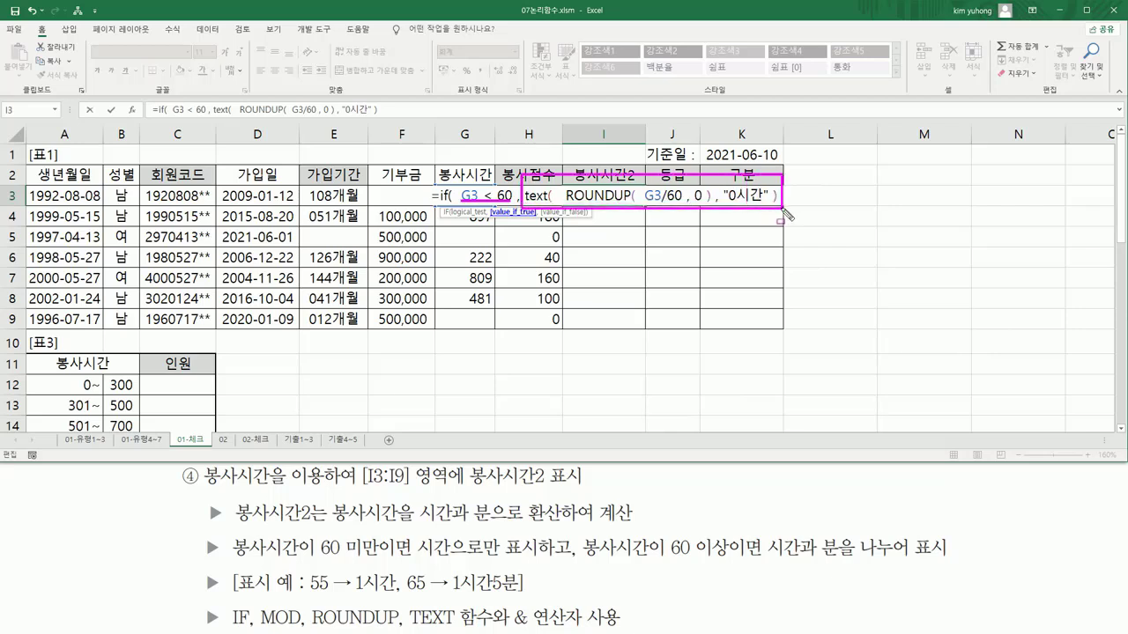
pyautogui.press('Escape')
pyautogui.write(',')
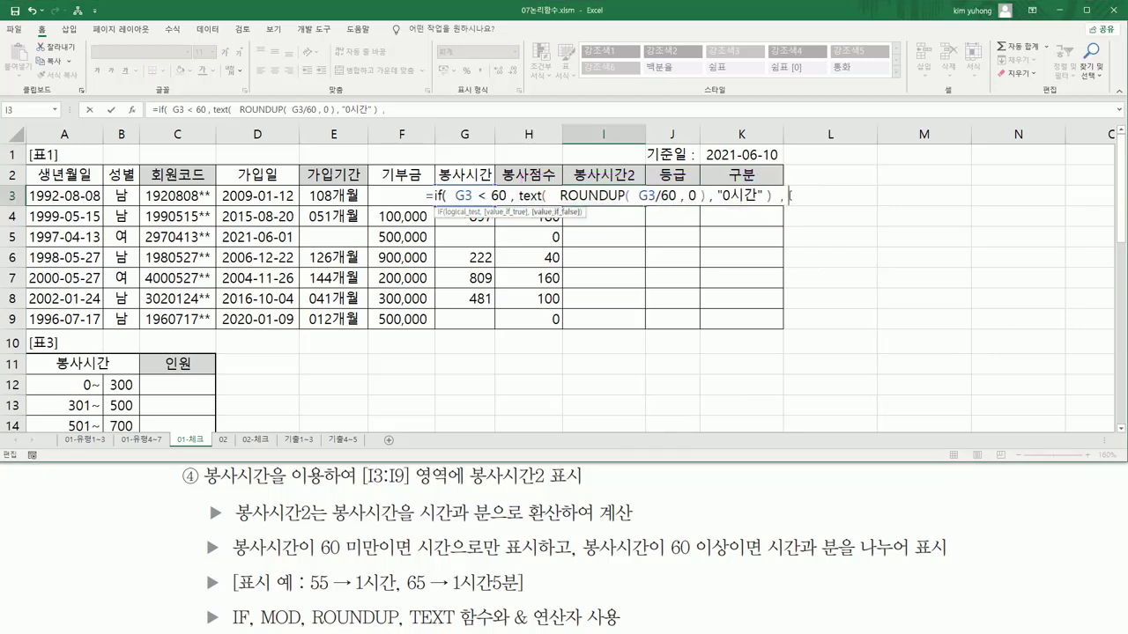
# - Examine the rule for service time of 60 or more, the 65 → 1시간5분 example and the role of MOD
pyautogui.hotkey('ctrl', '2')
pyautogui.moveTo(456, 204)
pyautogui.mouseDown()
pyautogui.moveTo(510, 211)
pyautogui.moveTo(507, 182)
pyautogui.mouseUp()
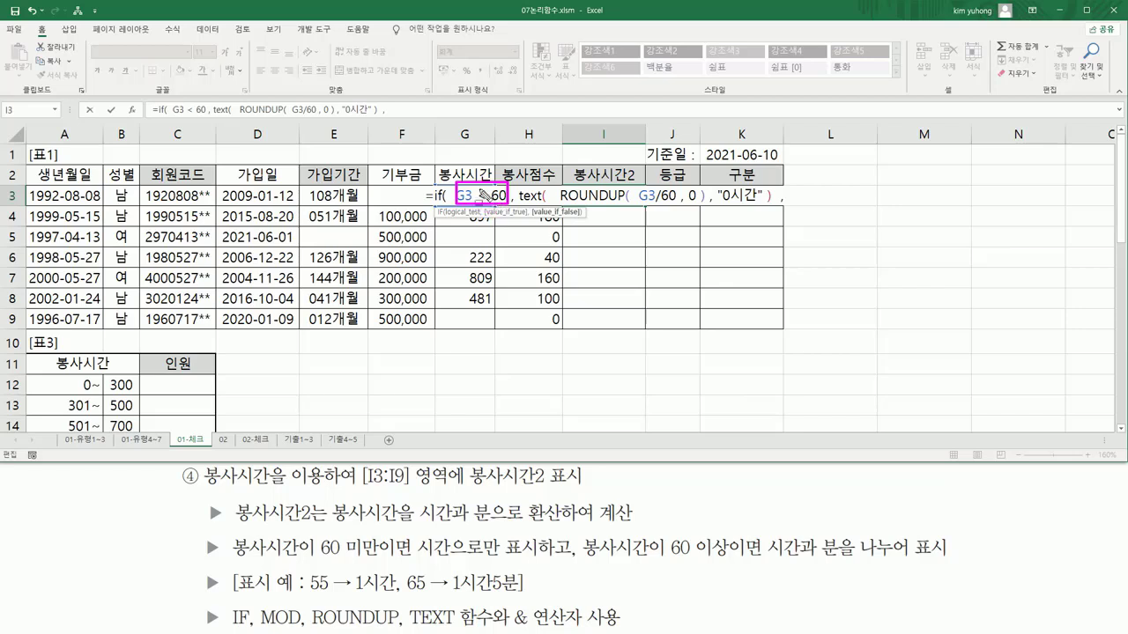
pyautogui.moveTo(518, 204); pyautogui.dragTo(1022, 203)
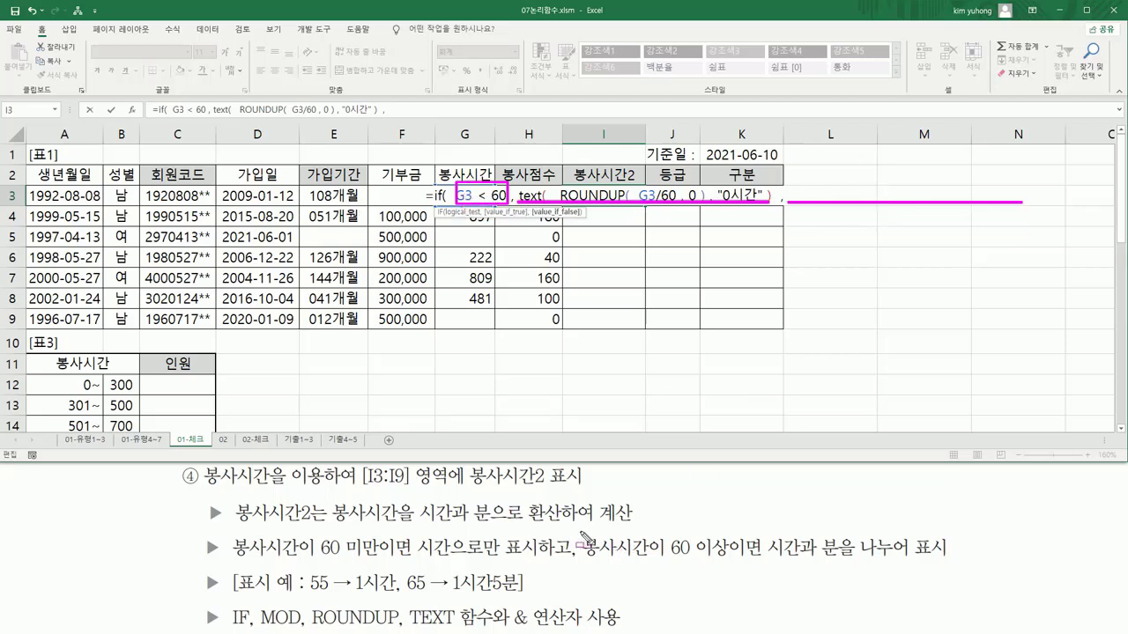
pyautogui.moveTo(580, 530)
pyautogui.mouseDown()
pyautogui.moveTo(611, 563)
pyautogui.moveTo(839, 561)
pyautogui.mouseUp()
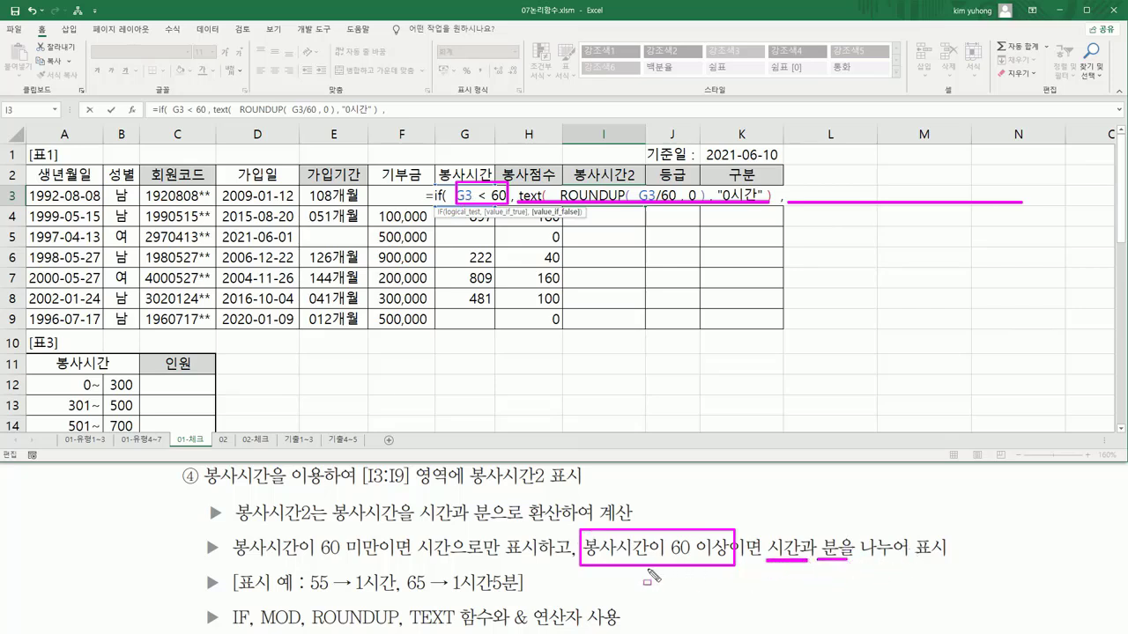
pyautogui.moveTo(406, 568); pyautogui.dragTo(426, 595)
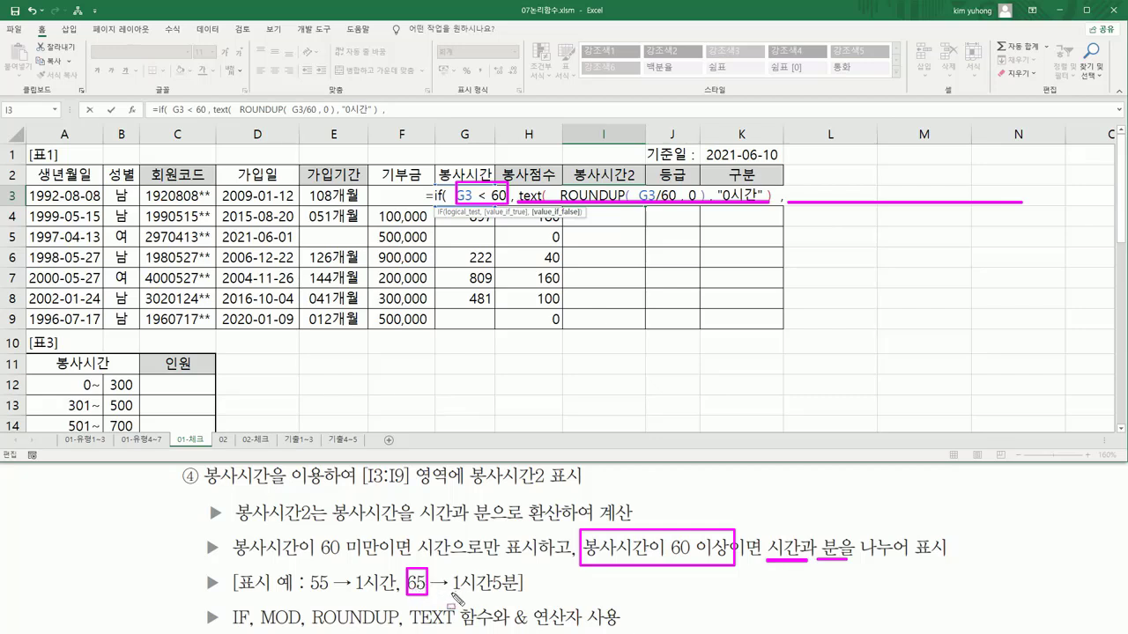
pyautogui.moveTo(447, 592); pyautogui.dragTo(495, 594)
pyautogui.moveTo(261, 626); pyautogui.dragTo(299, 627)
pyautogui.moveTo(493, 568); pyautogui.dragTo(505, 602)
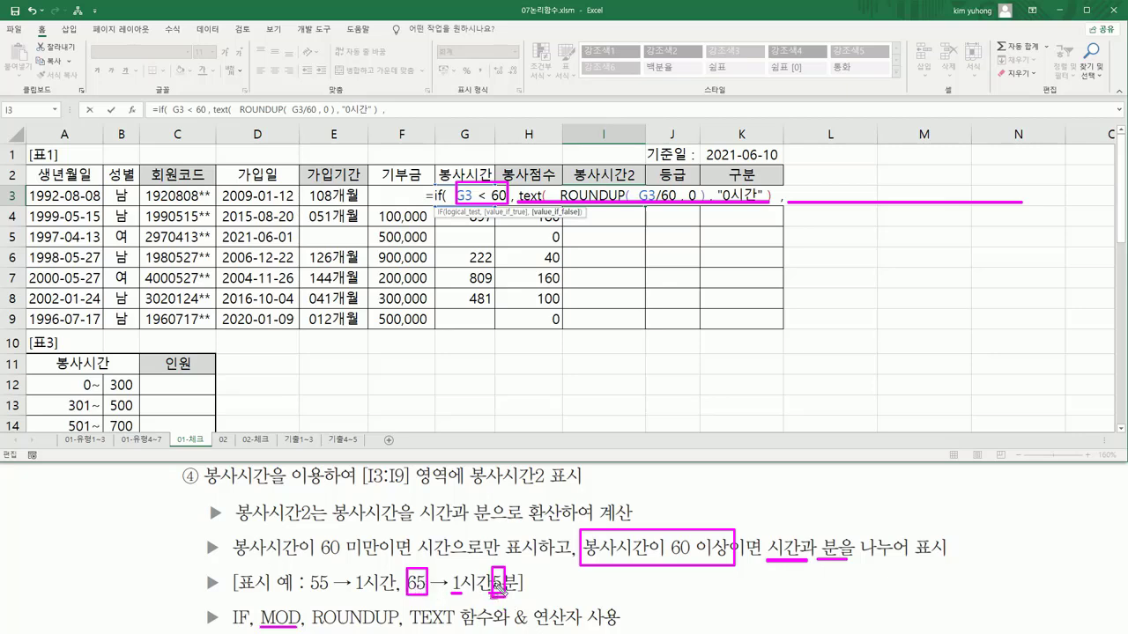
pyautogui.moveTo(428, 592); pyautogui.dragTo(444, 593)
pyautogui.moveTo(451, 595); pyautogui.dragTo(463, 595)
pyautogui.press('Escape')
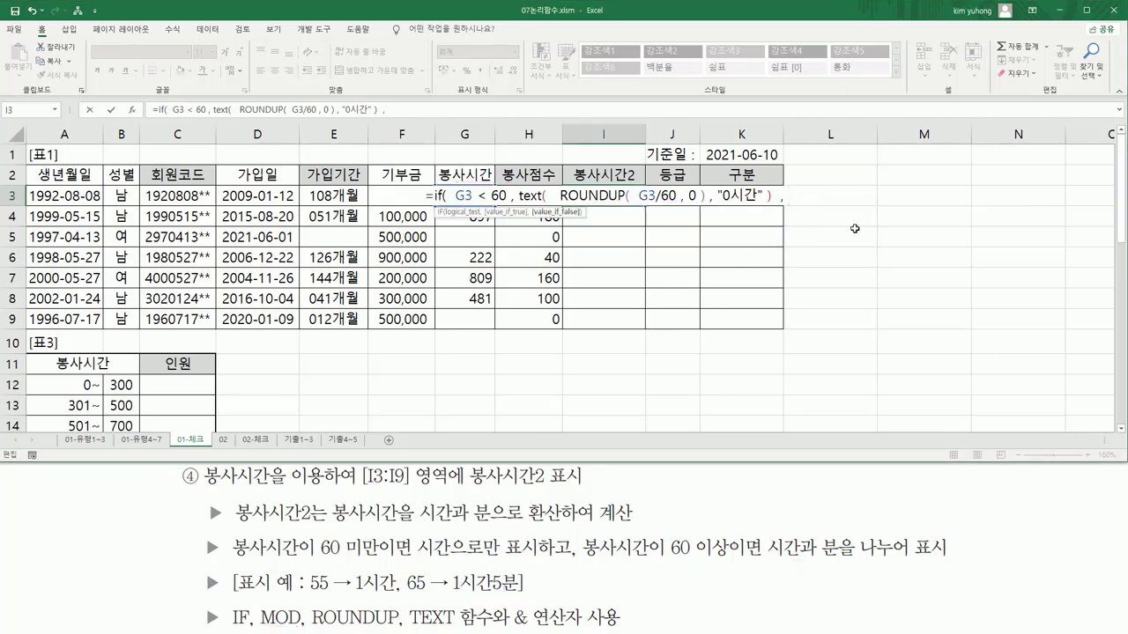
# - Enter G3-MOD(G3,60) as the value-if-false argument in I3's IF formula
pyautogui.press('Left')
pyautogui.press('Left')
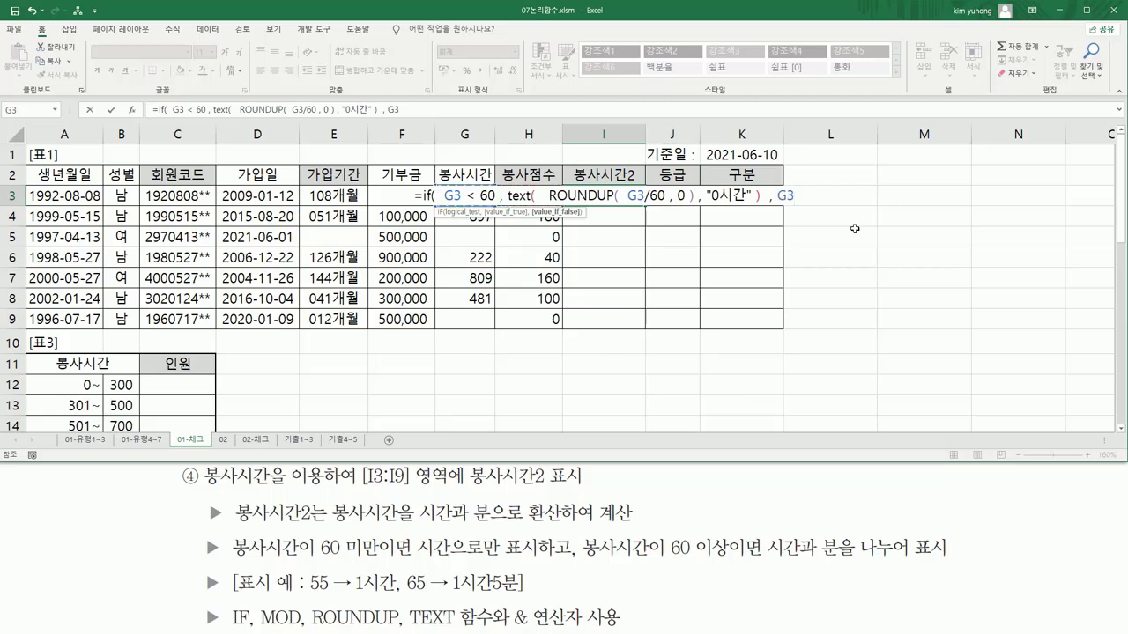
pyautogui.write('-')
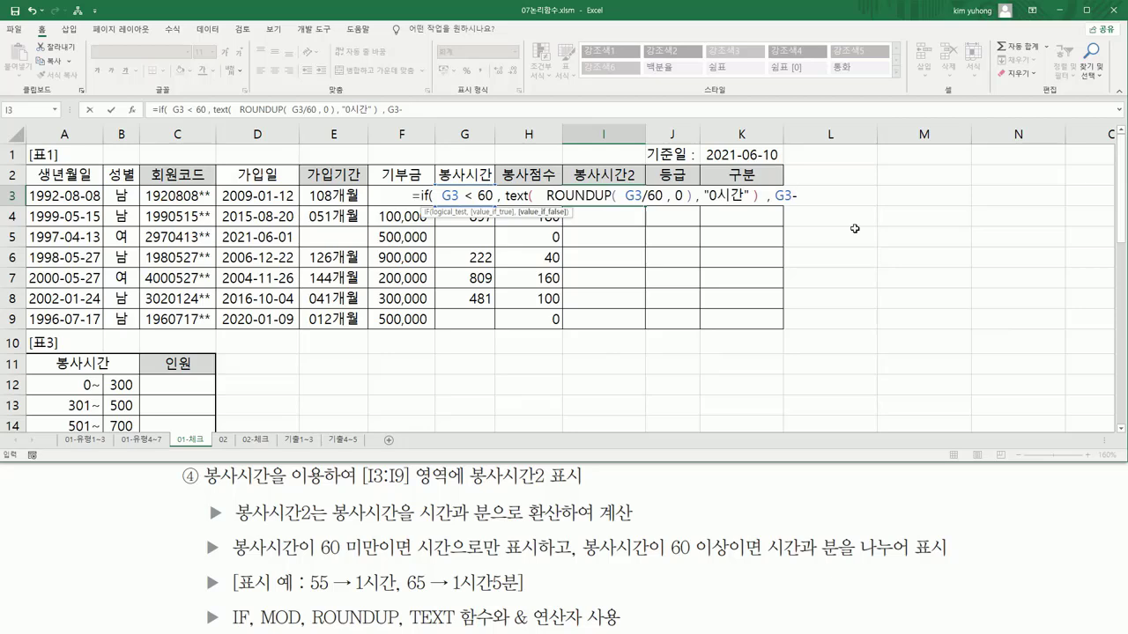
pyautogui.write('mo')
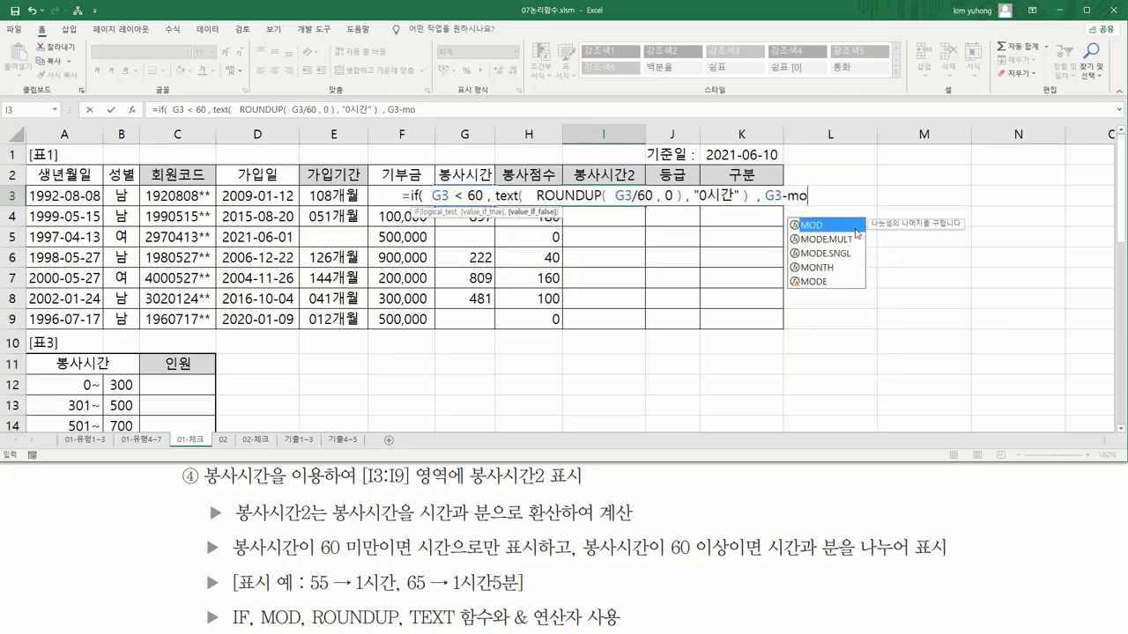
pyautogui.write('d(')
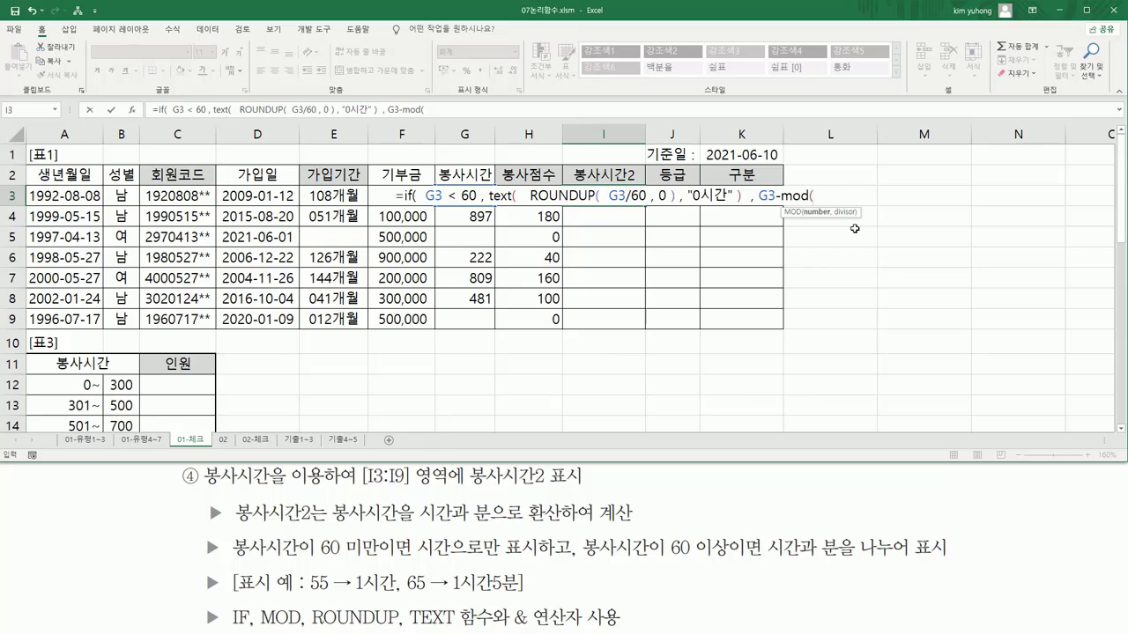
pyautogui.press('Left')
pyautogui.press('Left')
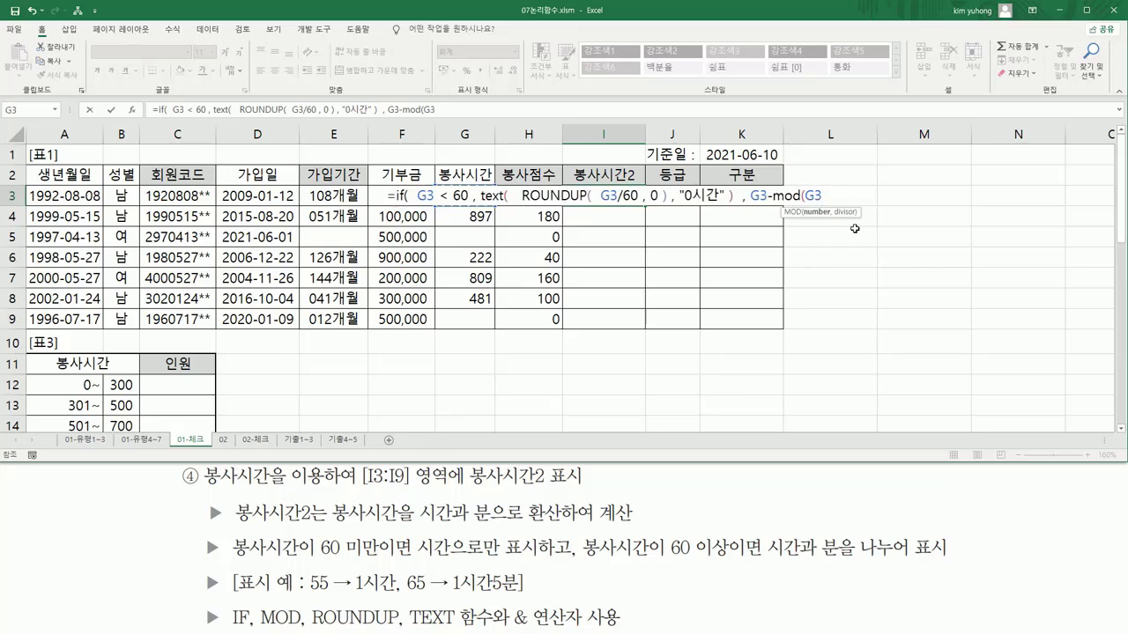
pyautogui.write(',60')
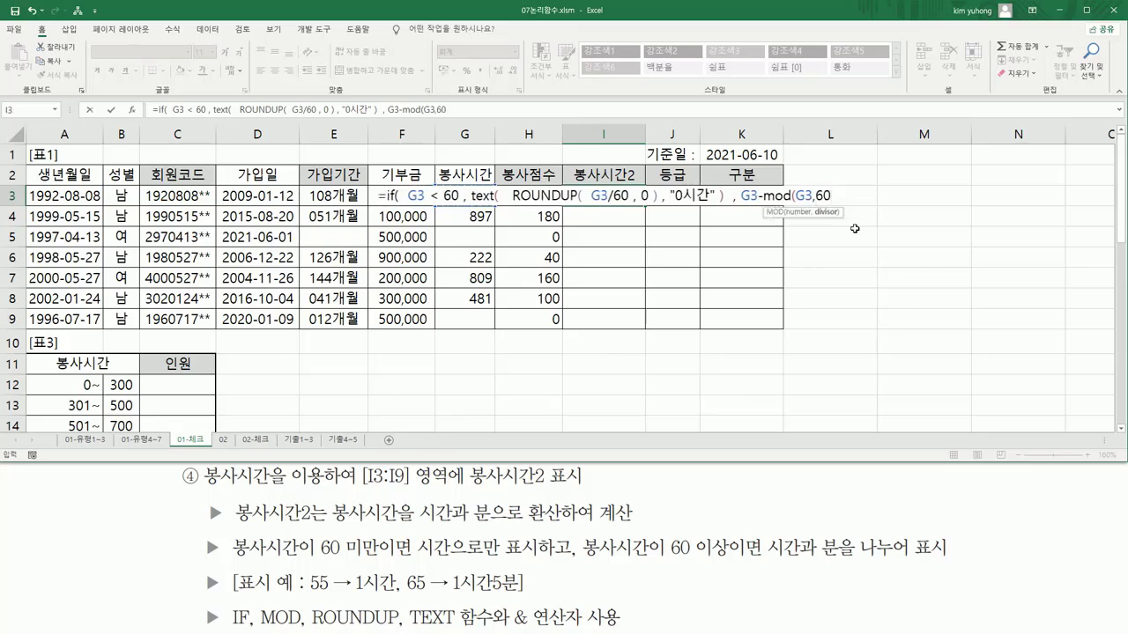
pyautogui.write(')')
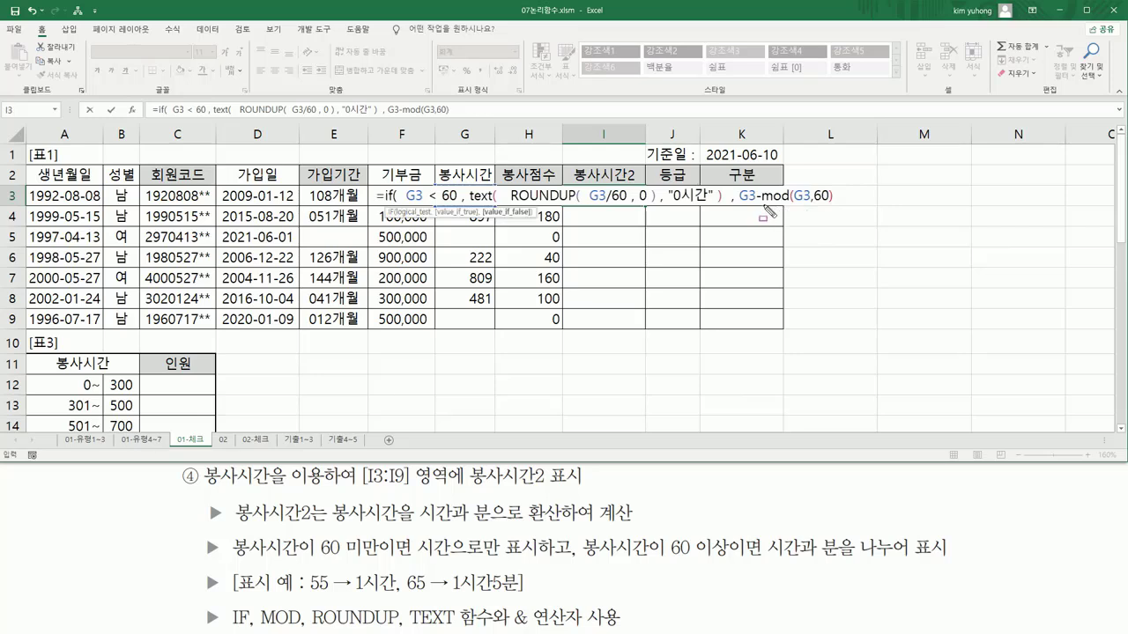
# - Review the G3-MOD(G3,60) expression against the 65 and 5분 parts of the display example
pyautogui.moveTo(763, 205); pyautogui.dragTo(837, 206)
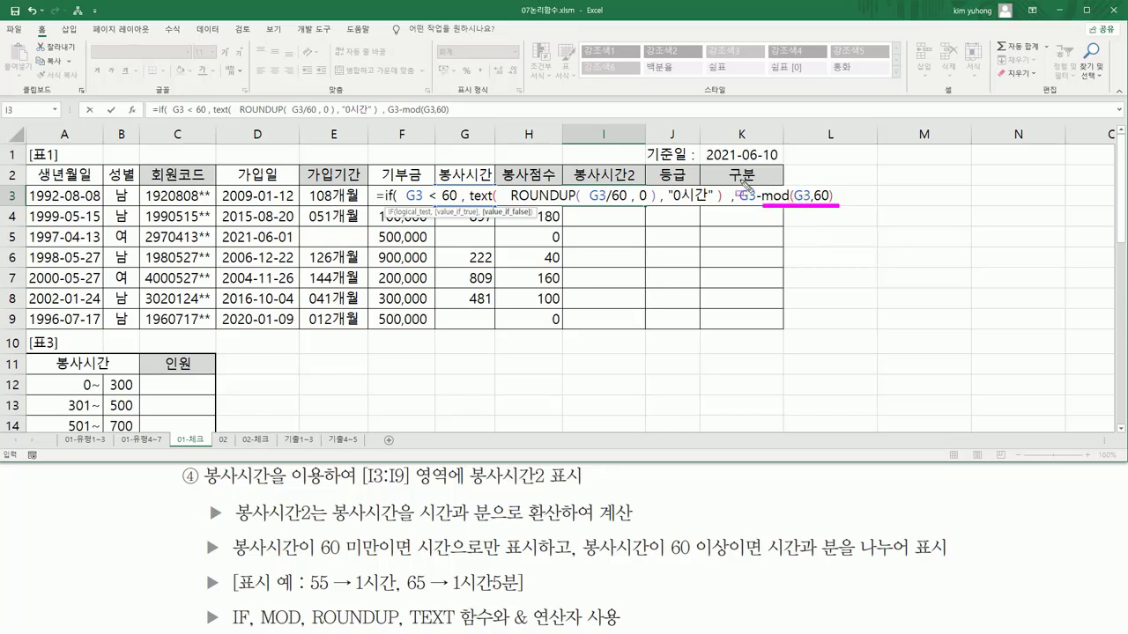
pyautogui.moveTo(737, 179)
pyautogui.mouseDown()
pyautogui.moveTo(754, 215)
pyautogui.moveTo(833, 208)
pyautogui.mouseUp()
pyautogui.moveTo(494, 595); pyautogui.dragTo(522, 595)
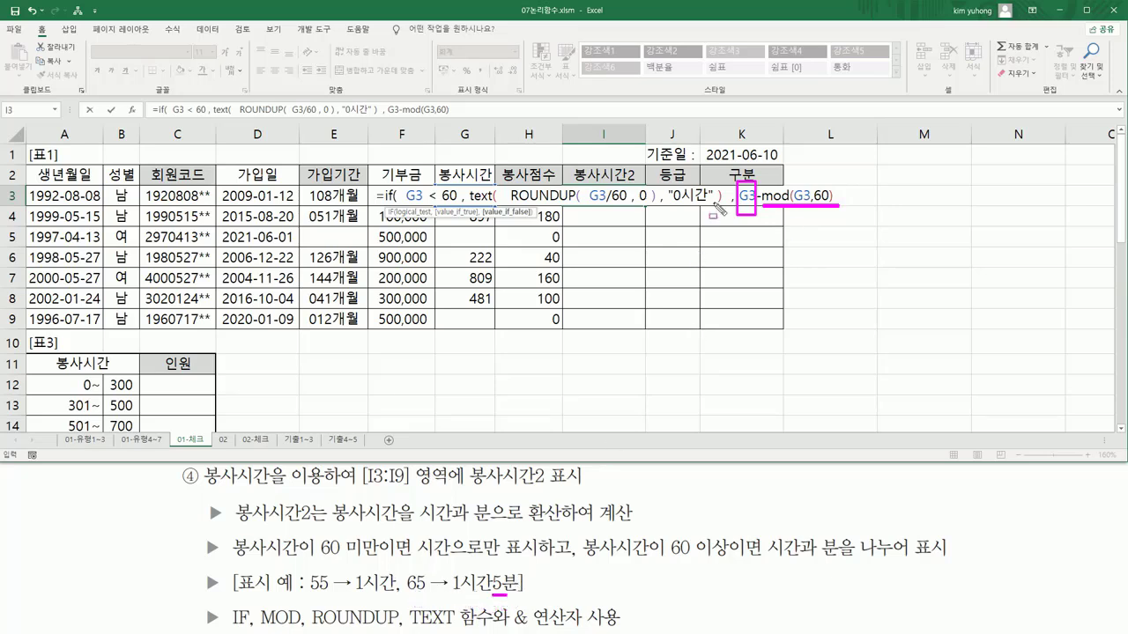
pyautogui.moveTo(407, 595); pyautogui.dragTo(424, 595)
pyautogui.press('Escape')
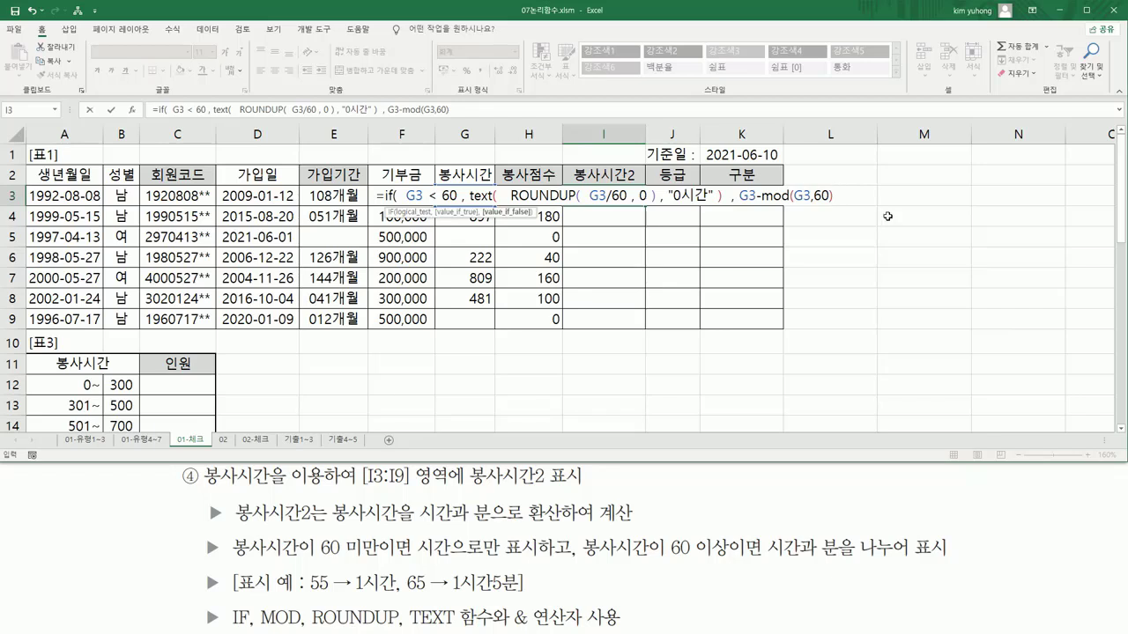
# - Enclose G3-MOD(G3,60) in parentheses and divide it by 60 in the value-if-false argument of I3's IF formula
pyautogui.write('/60')
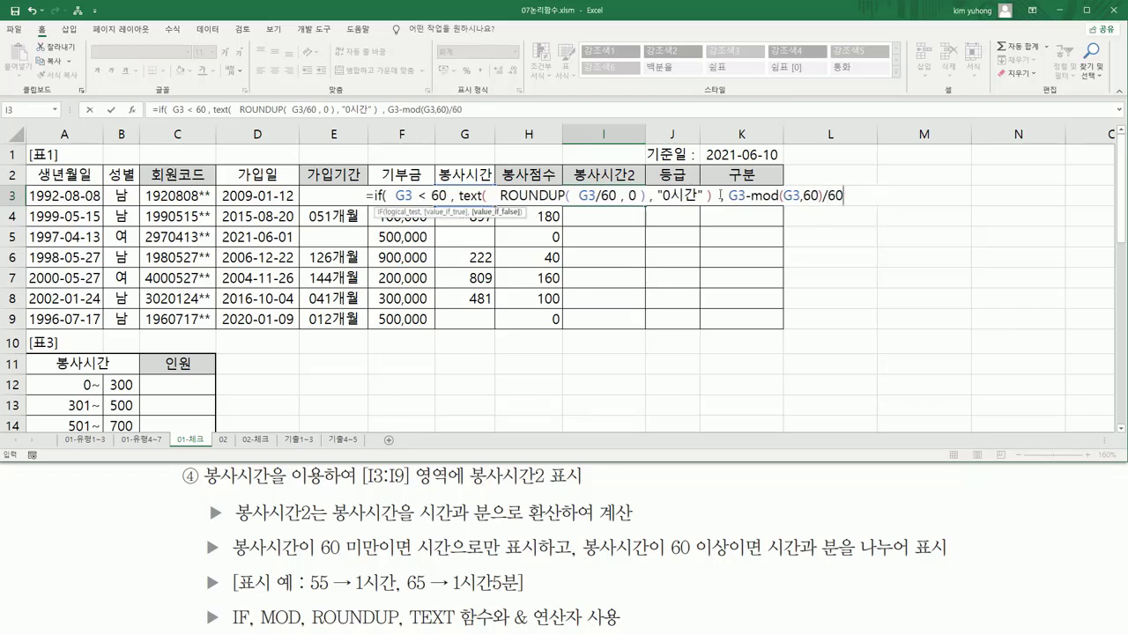
pyautogui.click(730, 195)
pyautogui.write('(')
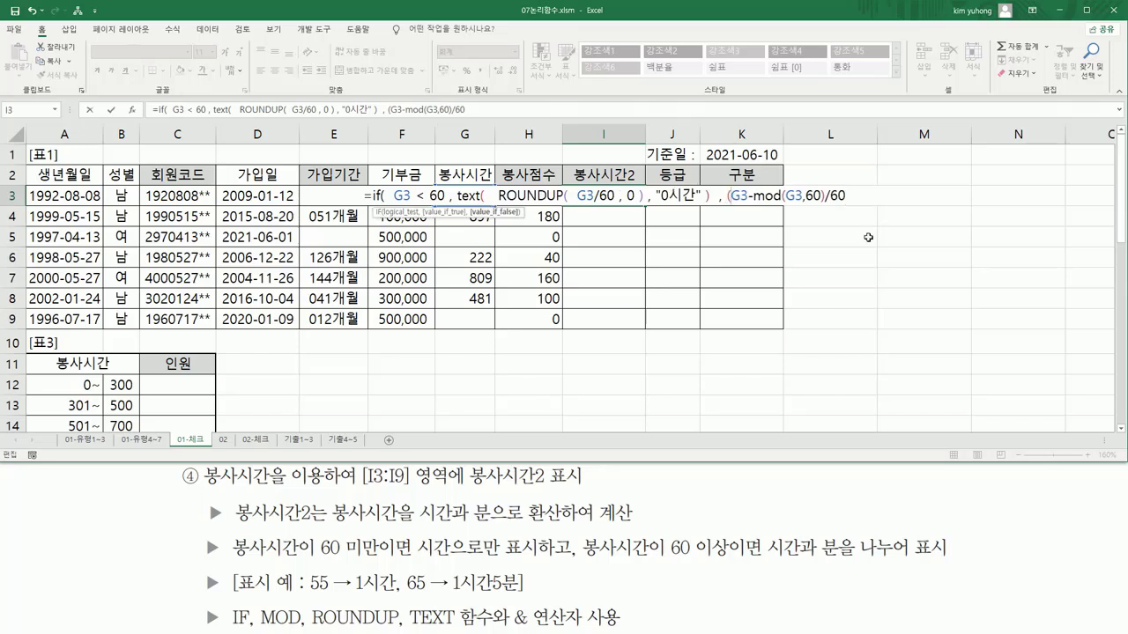
pyautogui.click(823, 195)
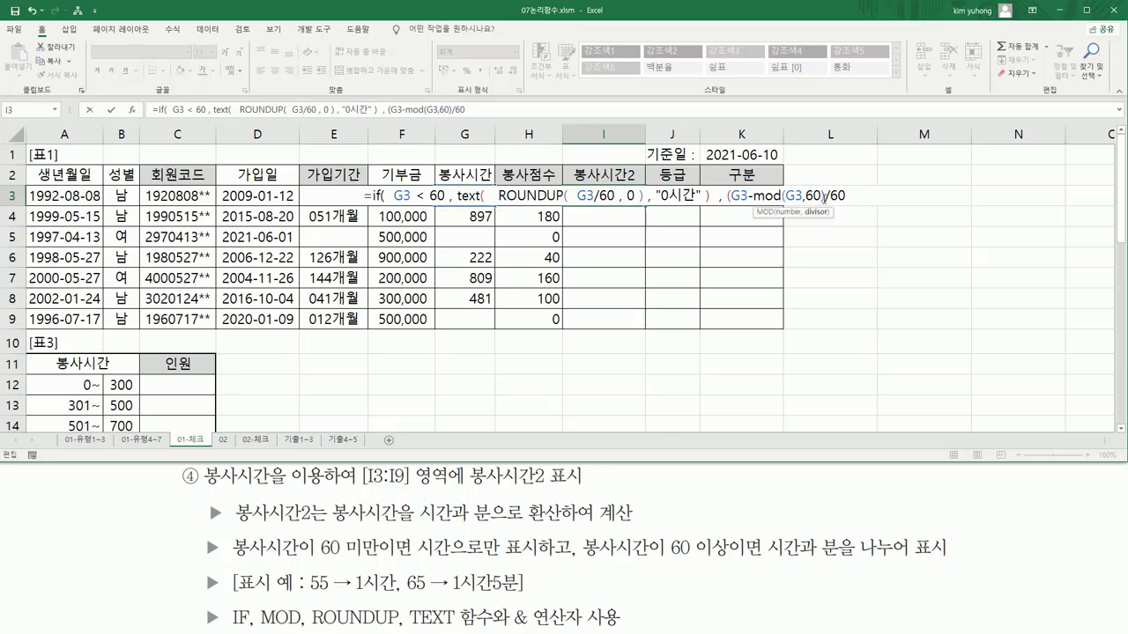
pyautogui.click(828, 195)
pyautogui.write(')')
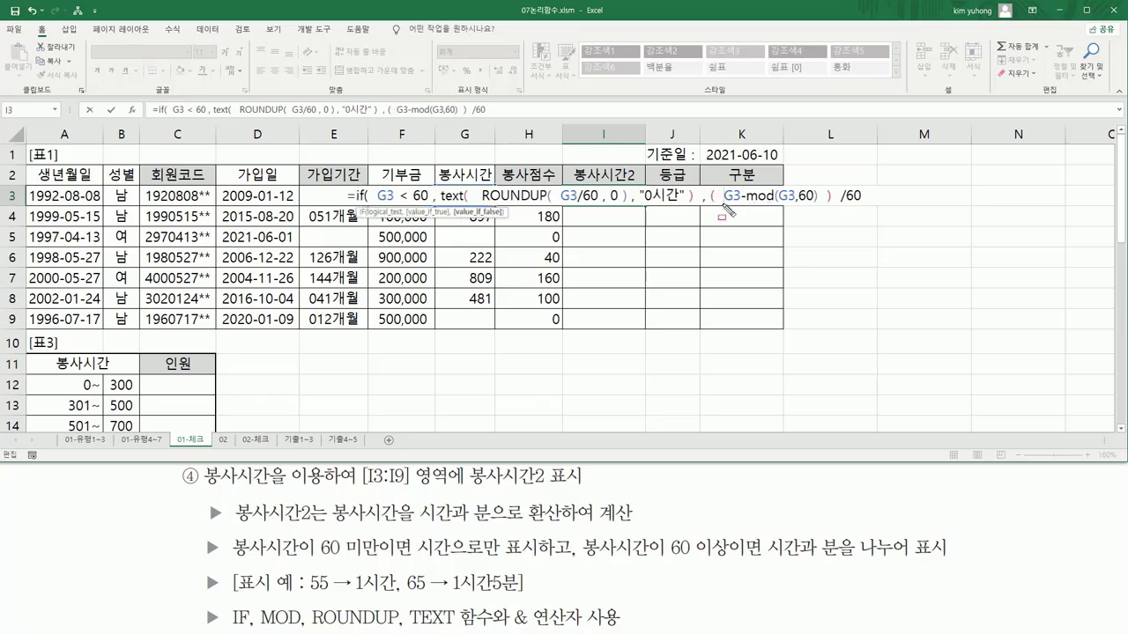
# - Review the (G3-MOD(G3,60))/60 expression against the 1시간 part of the 65 → 1시간5분 example
pyautogui.moveTo(723, 206)
pyautogui.mouseDown()
pyautogui.moveTo(818, 205)
pyautogui.moveTo(821, 185)
pyautogui.mouseUp()
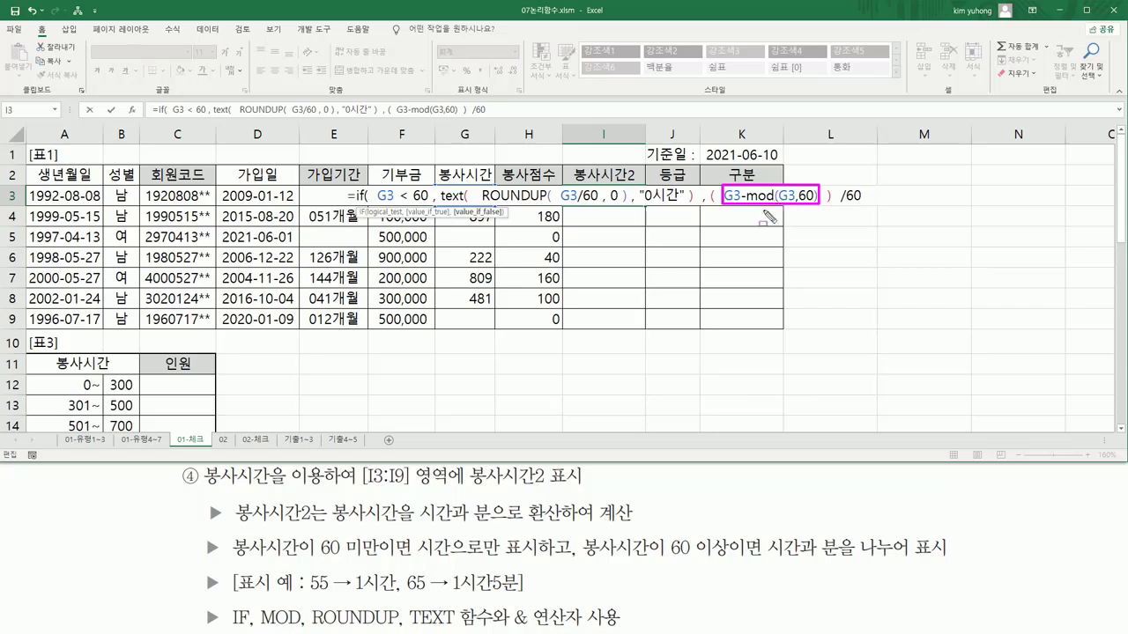
pyautogui.moveTo(706, 210); pyautogui.dragTo(868, 209)
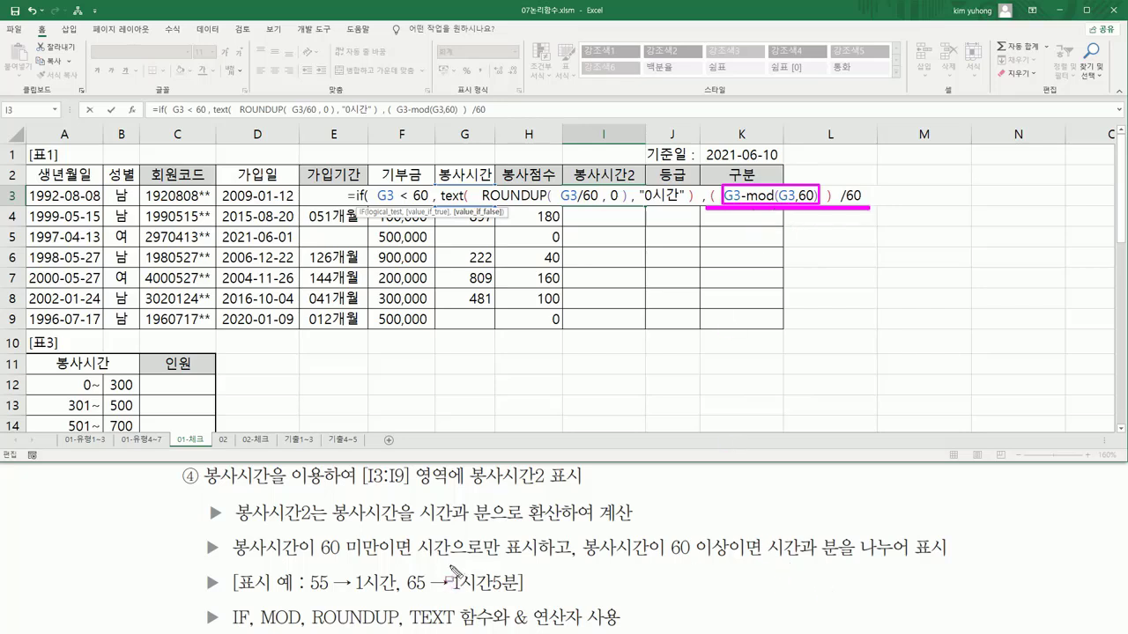
pyautogui.moveTo(450, 568); pyautogui.dragTo(491, 597)
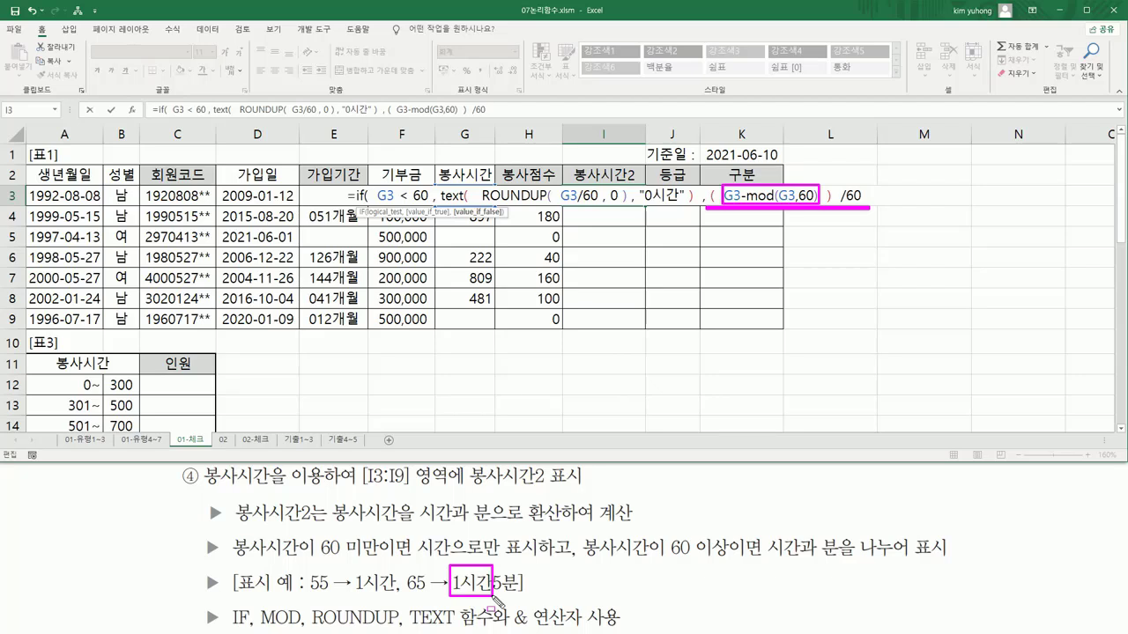
pyautogui.press('Escape')
# - Wrap (G3-MOD(G3,60))/60 in a TEXT function with the format "0시간"
pyautogui.click(717, 202)
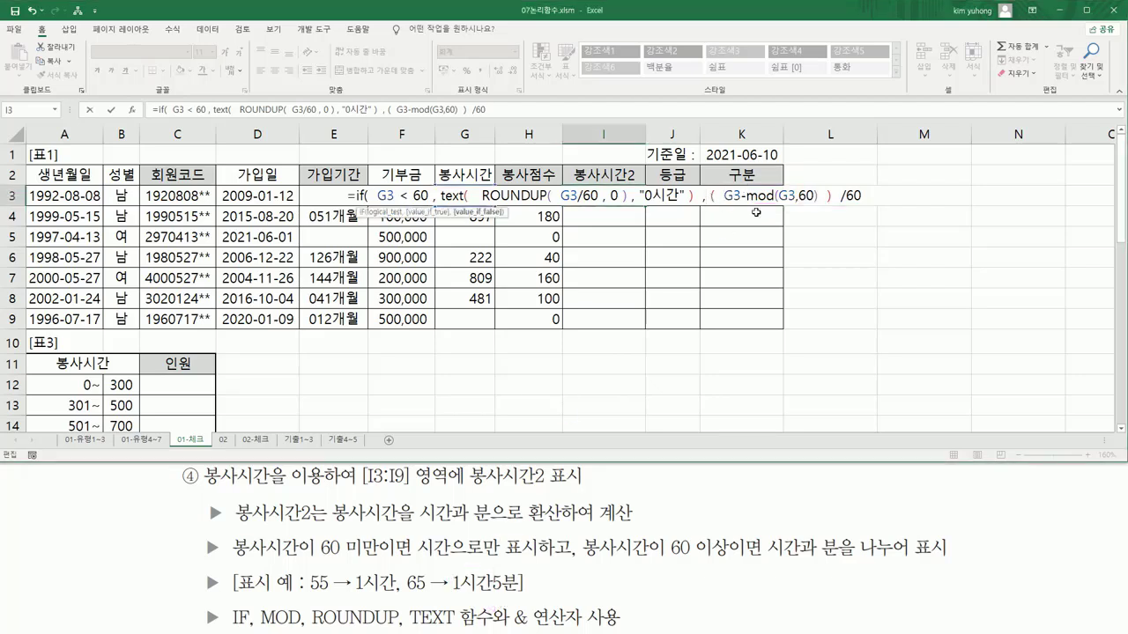
pyautogui.write('TEXT(')
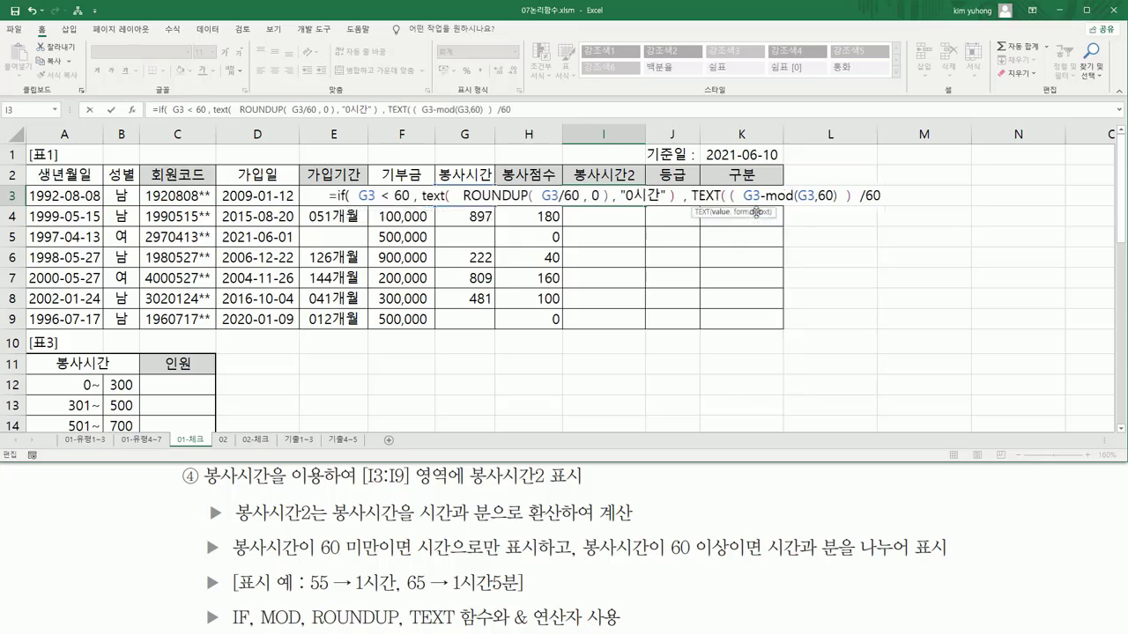
pyautogui.hotkey('shift', 'End')
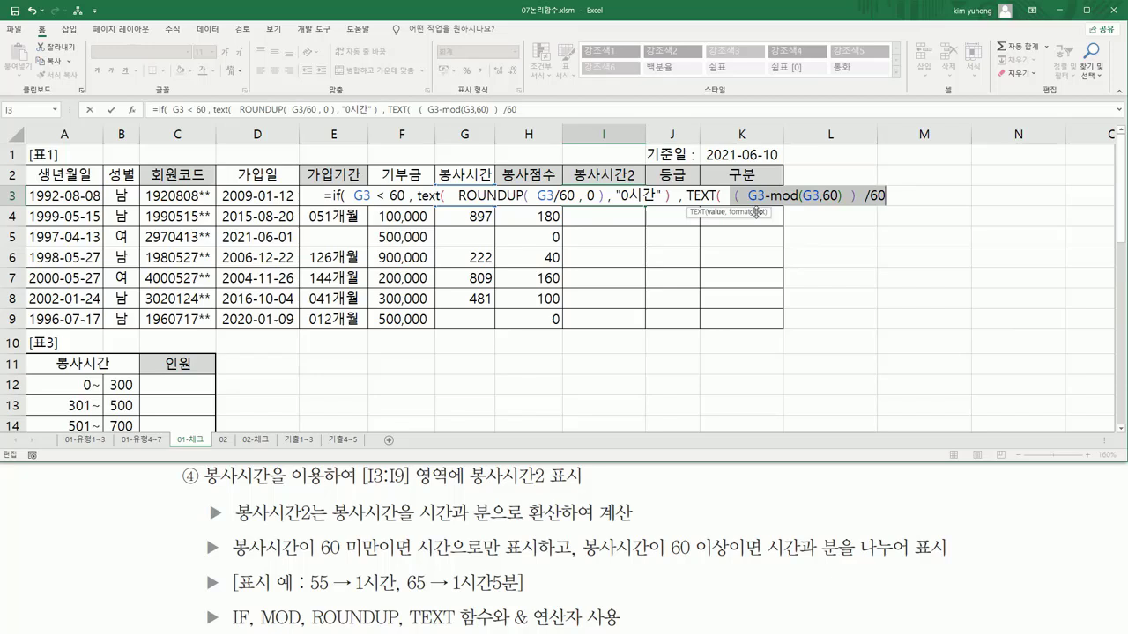
pyautogui.press('End')
pyautogui.write(', ')
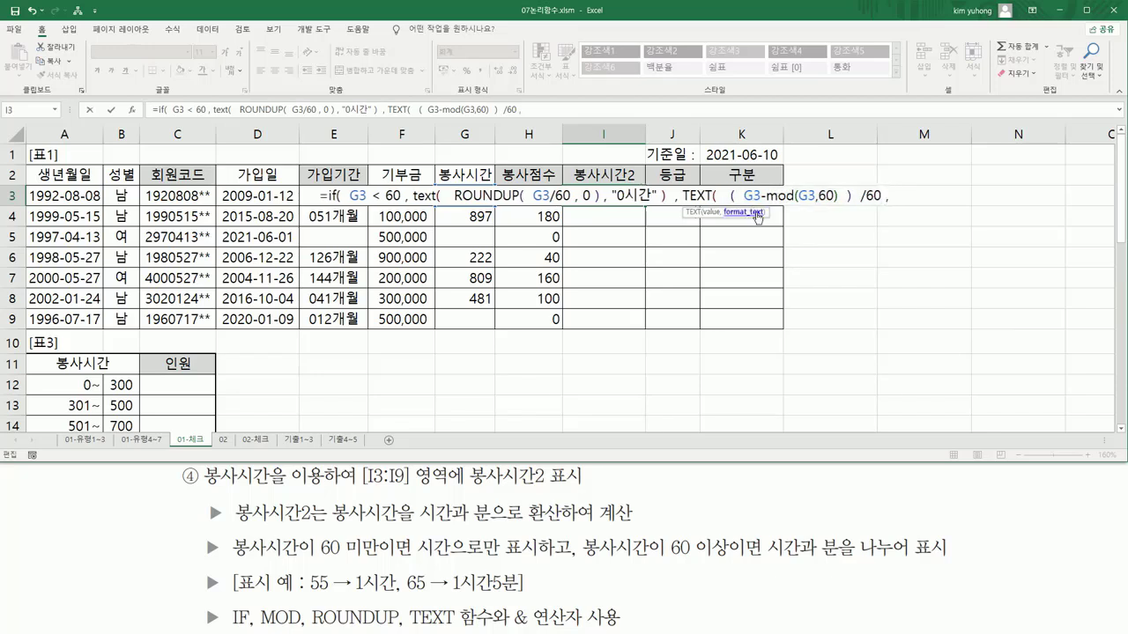
pyautogui.write('"')
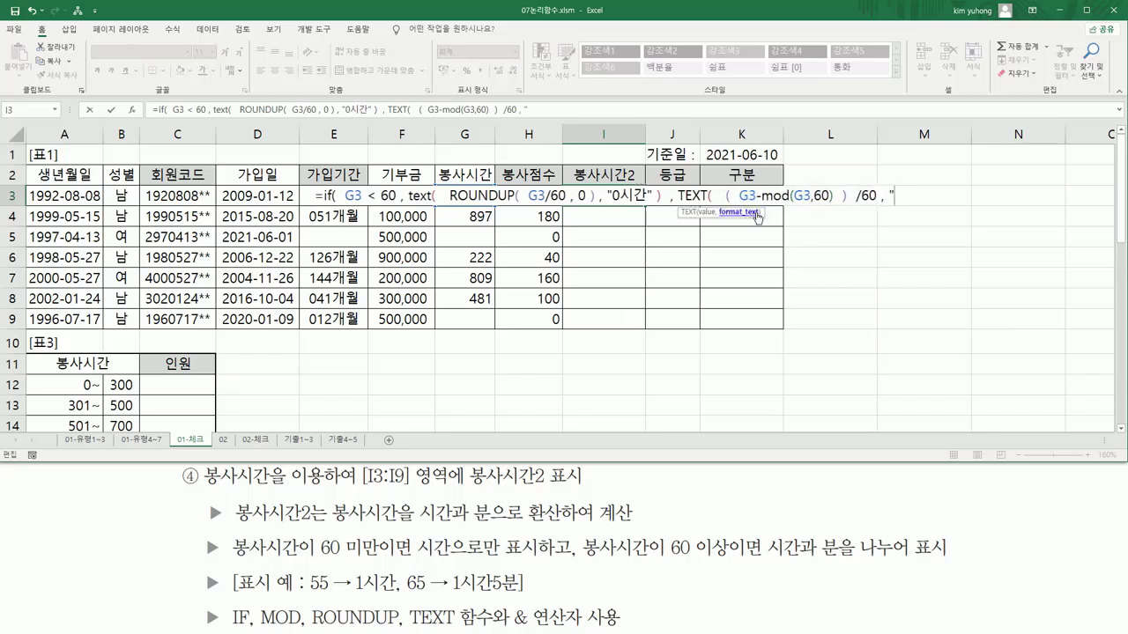
pyautogui.write('0시')
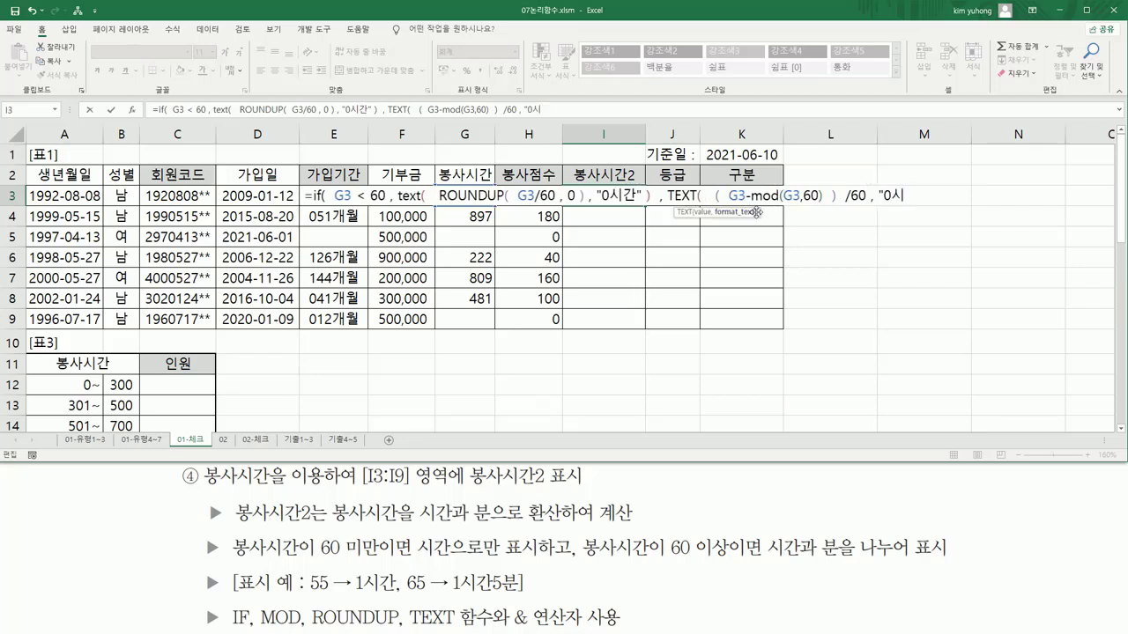
pyautogui.write('간")')
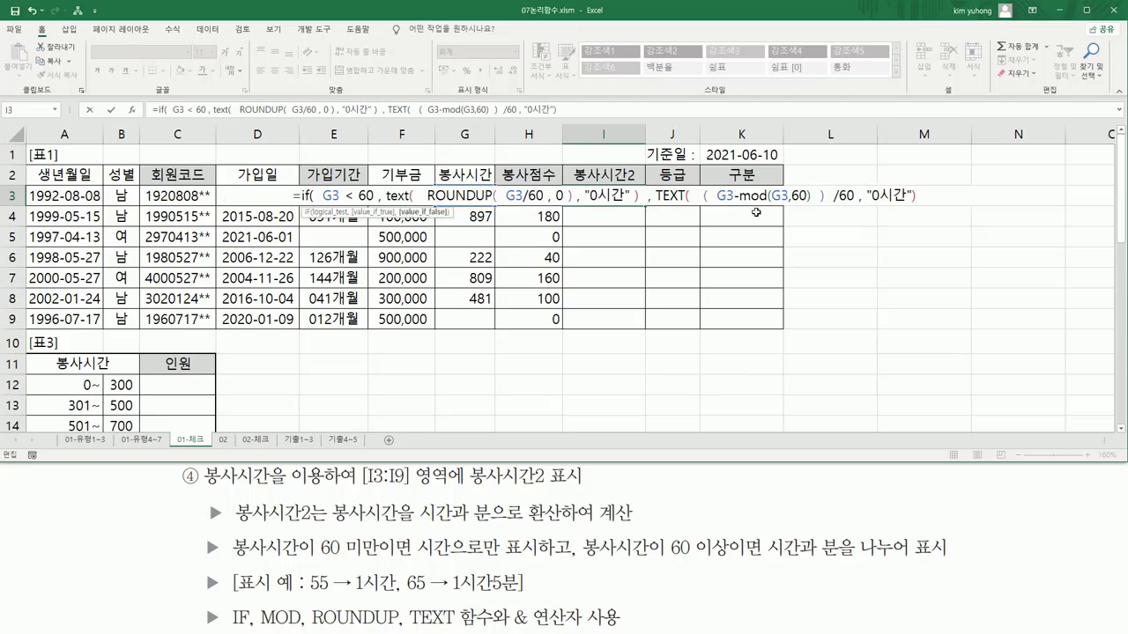
# - Review the hours TEXT expression and the instruction's requirement to show minutes separately
pyautogui.hotkey('ctrl', '2')
pyautogui.moveTo(699, 206)
pyautogui.mouseDown()
pyautogui.moveTo(826, 207)
pyautogui.moveTo(853, 185)
pyautogui.moveTo(907, 207)
pyautogui.mouseUp()
pyautogui.press('Escape')
pyautogui.press('Left')
pyautogui.hotkey('ctrl', '2')
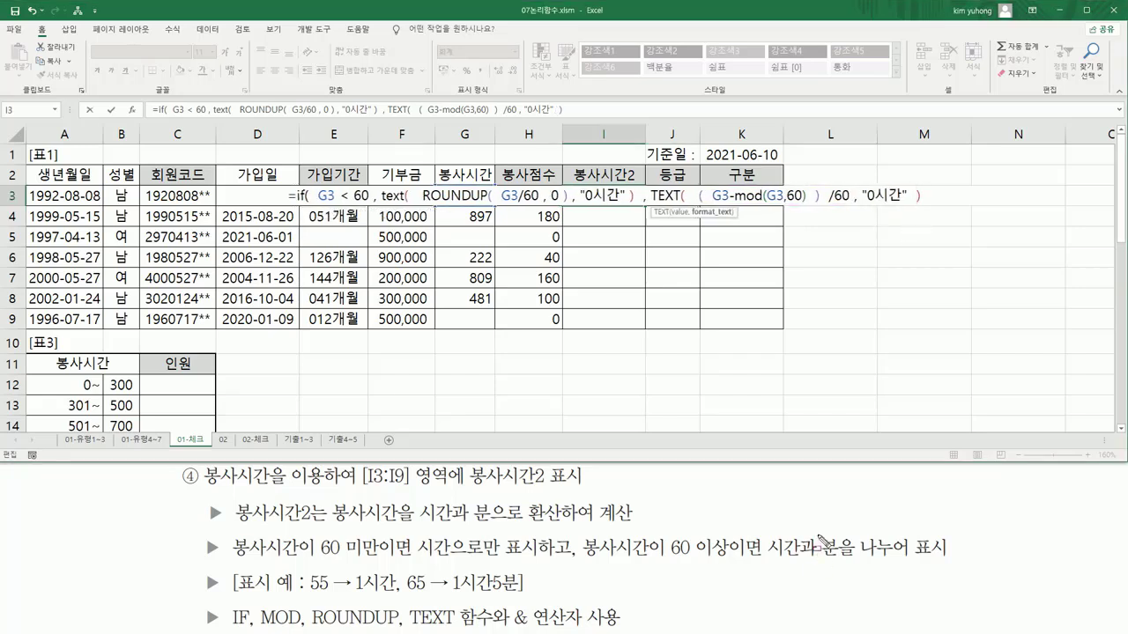
pyautogui.moveTo(817, 531); pyautogui.dragTo(849, 568)
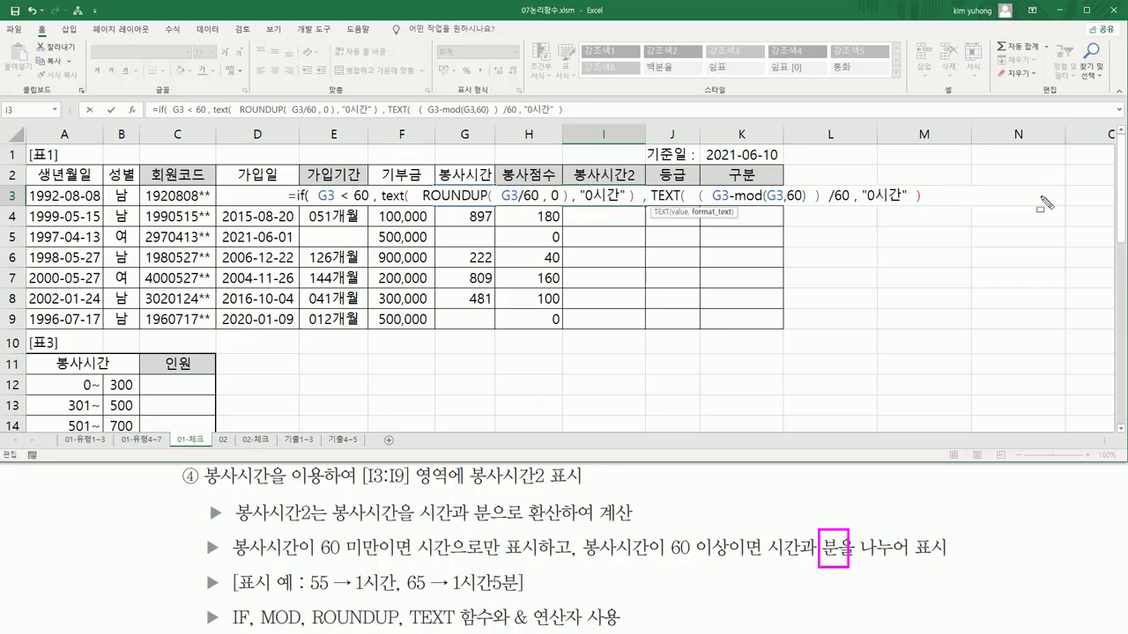
pyautogui.press('Escape')
# - Append & and MOD(G3,60) after the hours TEXT expression to calculate the remaining minutes
pyautogui.click(944, 195)
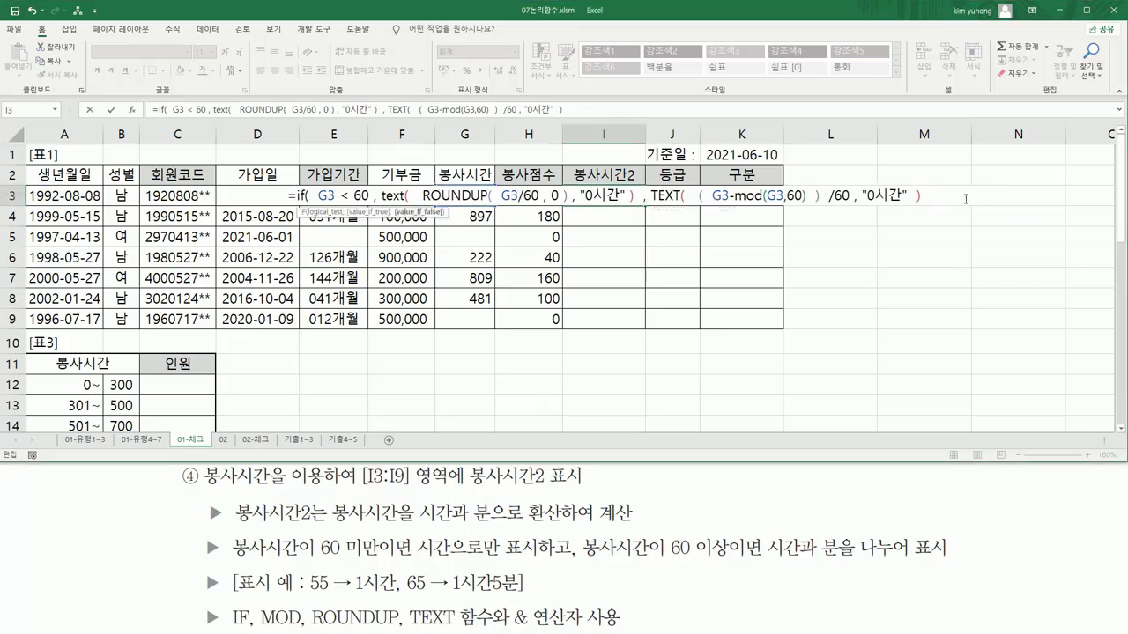
pyautogui.write('&')
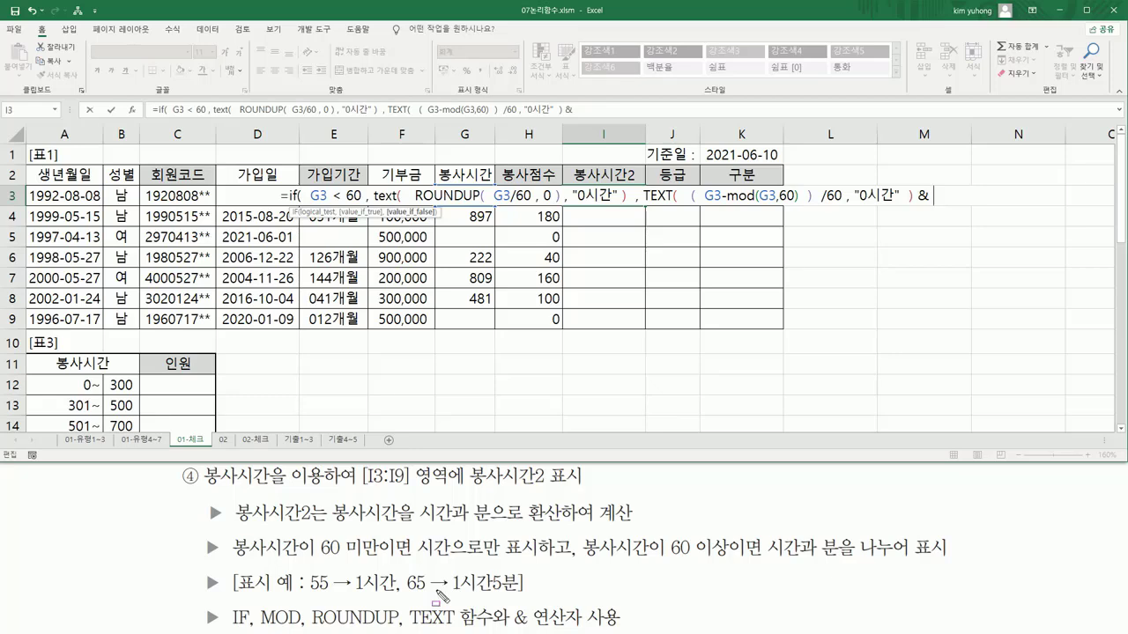
pyautogui.moveTo(406, 569); pyautogui.dragTo(428, 598)
pyautogui.moveTo(491, 594)
pyautogui.mouseDown()
pyautogui.moveTo(511, 593)
pyautogui.moveTo(504, 571)
pyautogui.mouseUp()
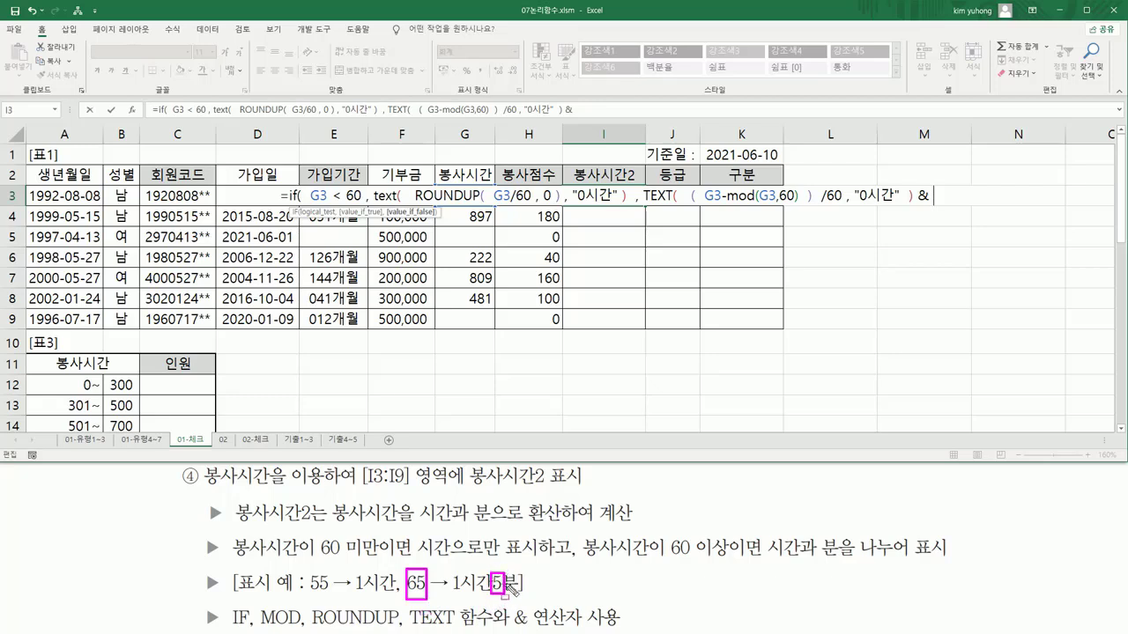
pyautogui.press('Escape')
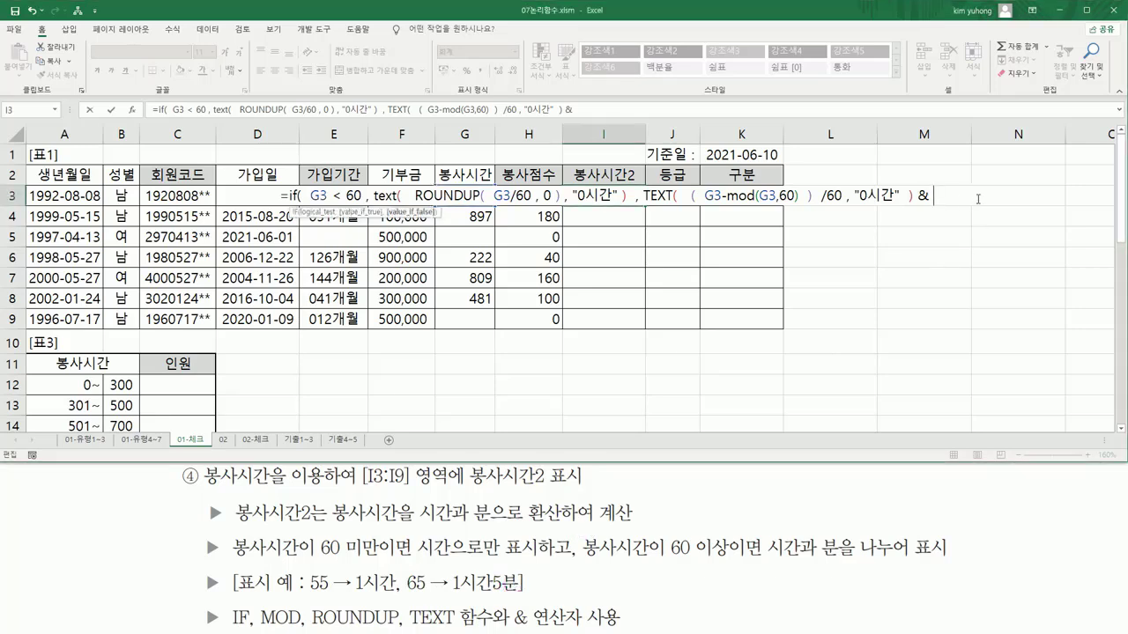
pyautogui.write('ㅡ')
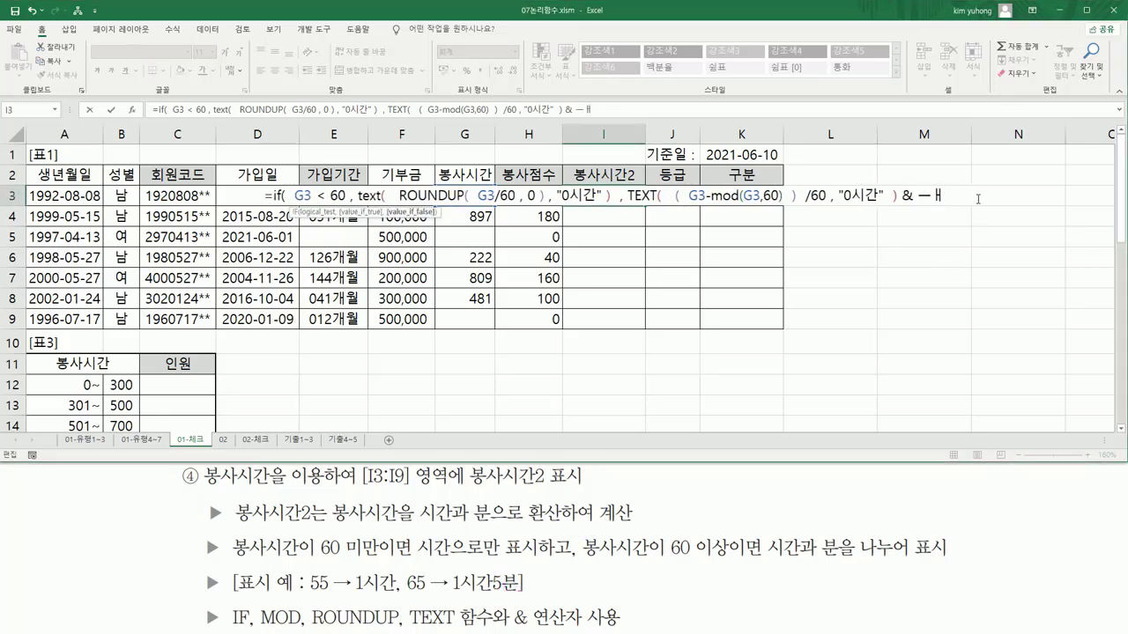
pyautogui.press('BackSpace')
pyautogui.write('mod(')
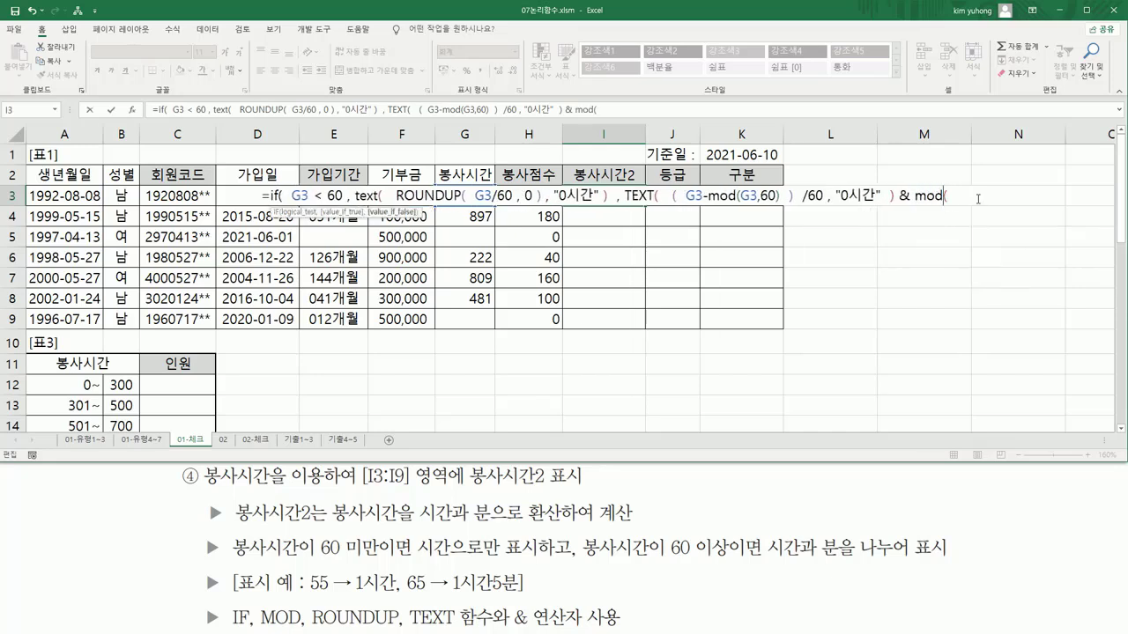
pyautogui.press('Left')
pyautogui.press('Left')
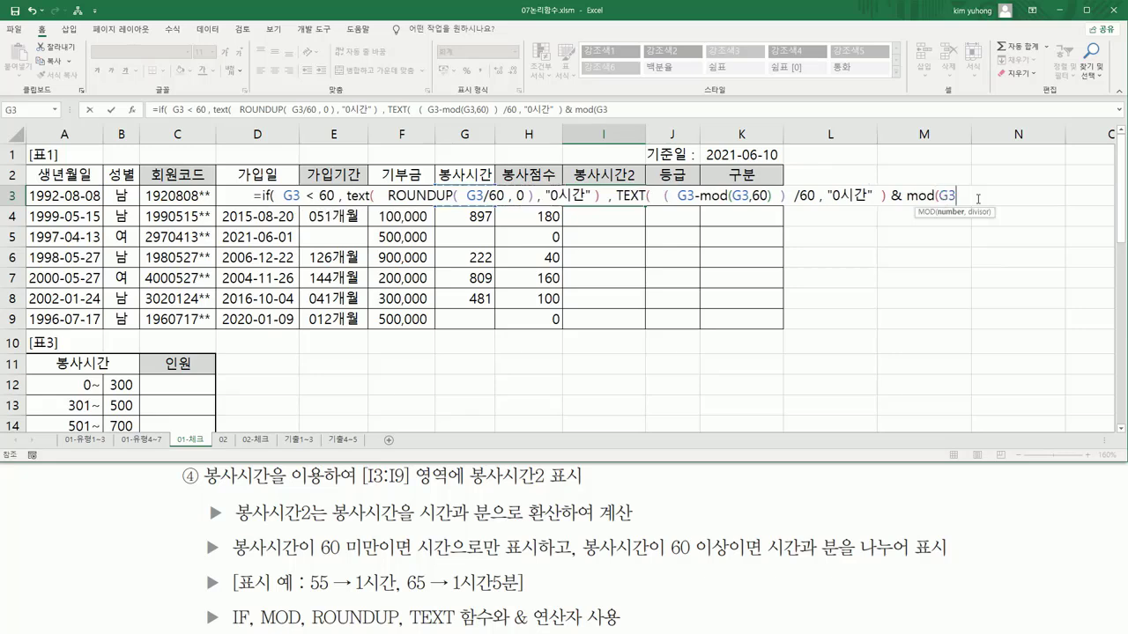
pyautogui.write(', 60')
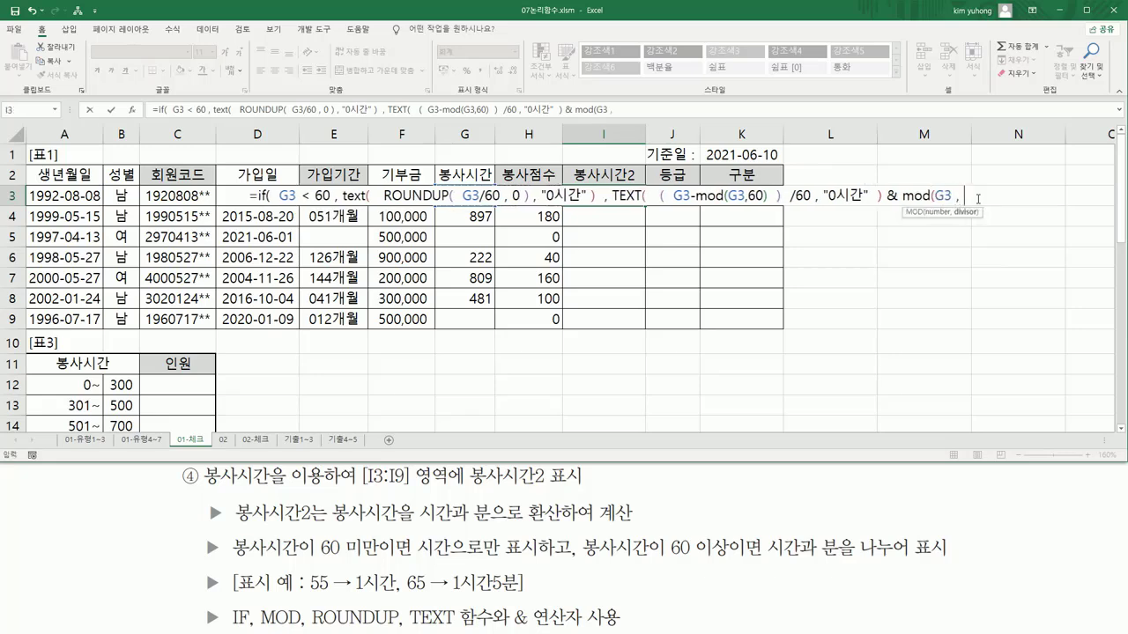
pyautogui.write(')')
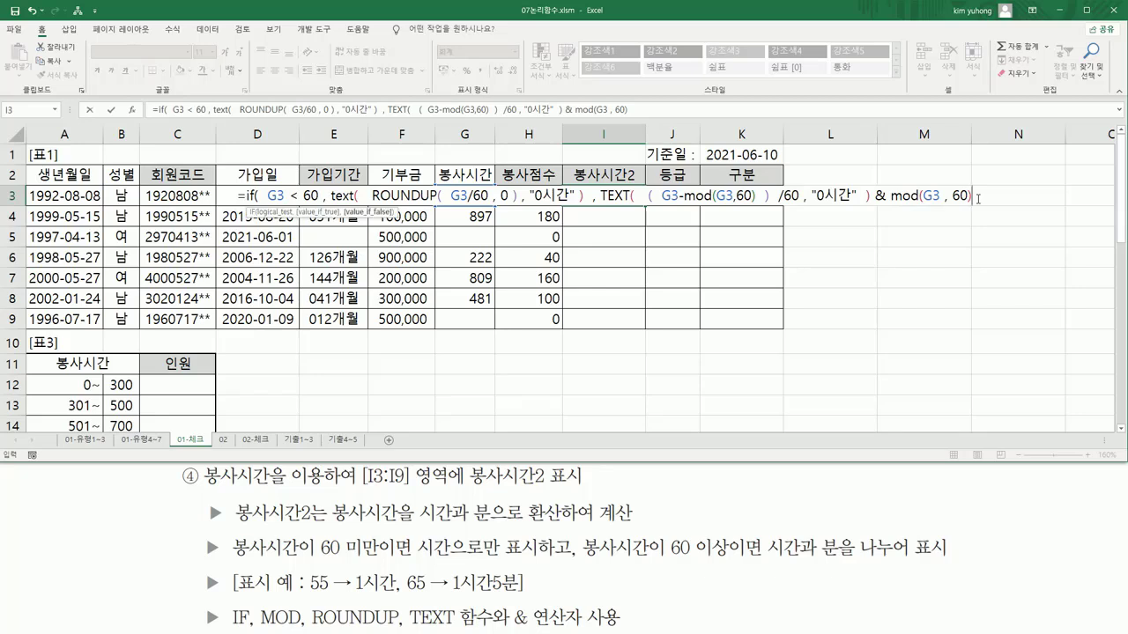
# - Wrap the appended MOD(G3,60) in a TEXT function with the format "0분"
pyautogui.click(892, 196)
pyautogui.write('te')
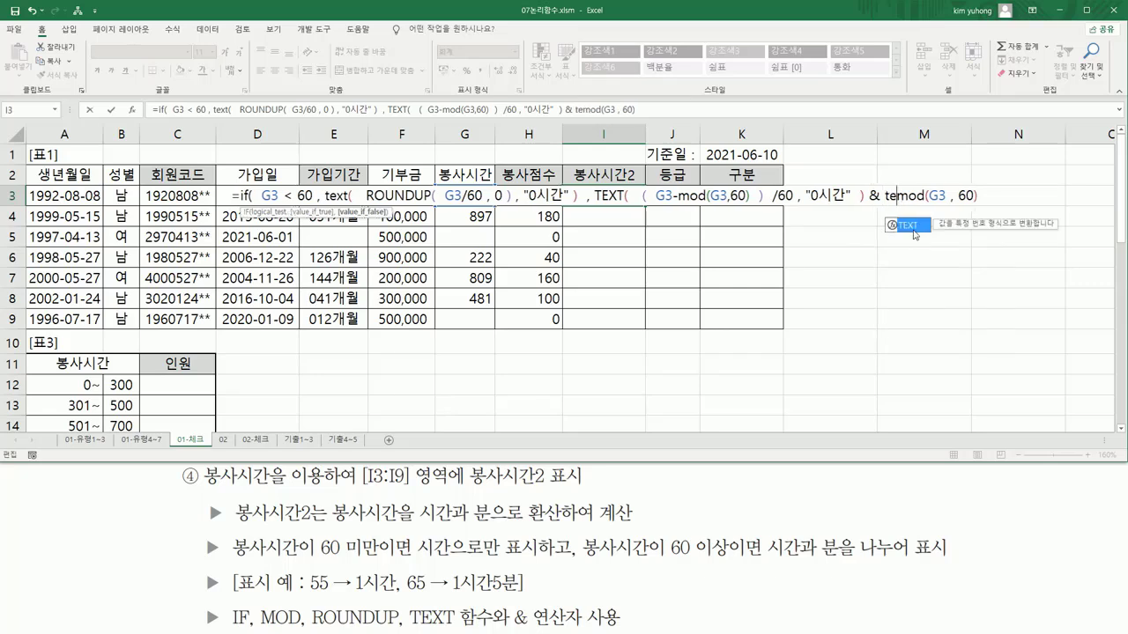
pyautogui.doubleClick(914, 231)
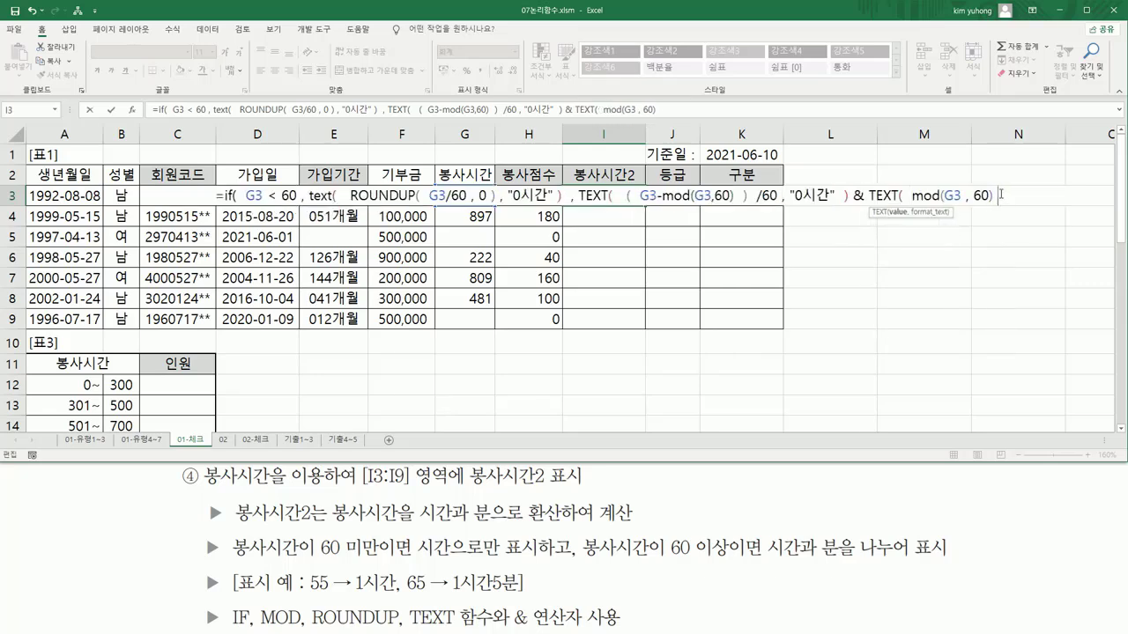
pyautogui.write(', ')
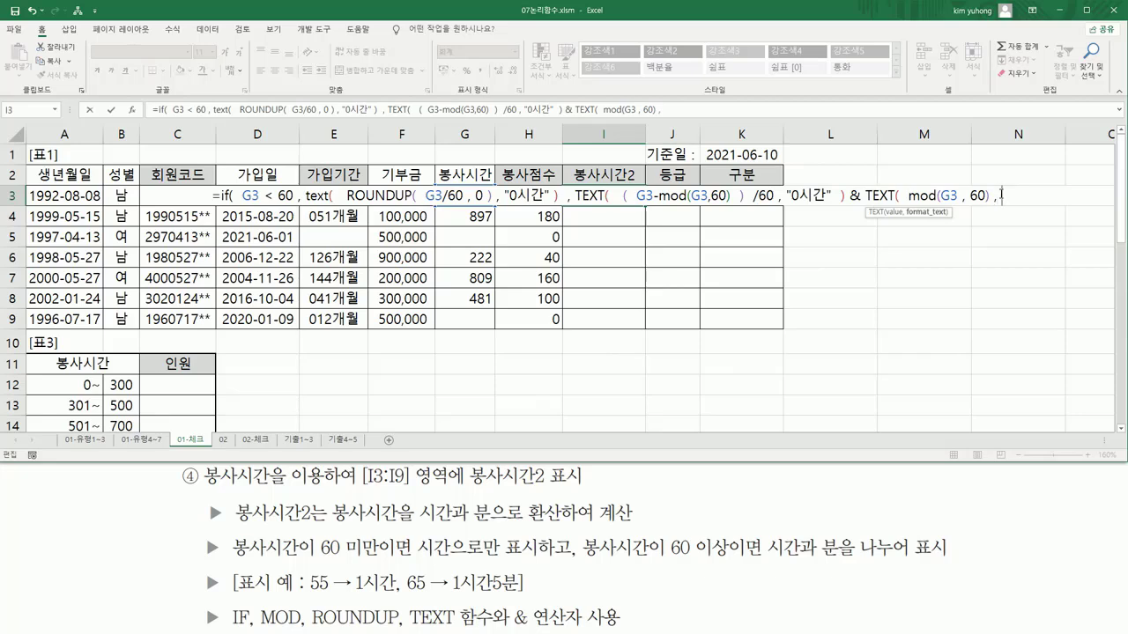
pyautogui.write('"0')
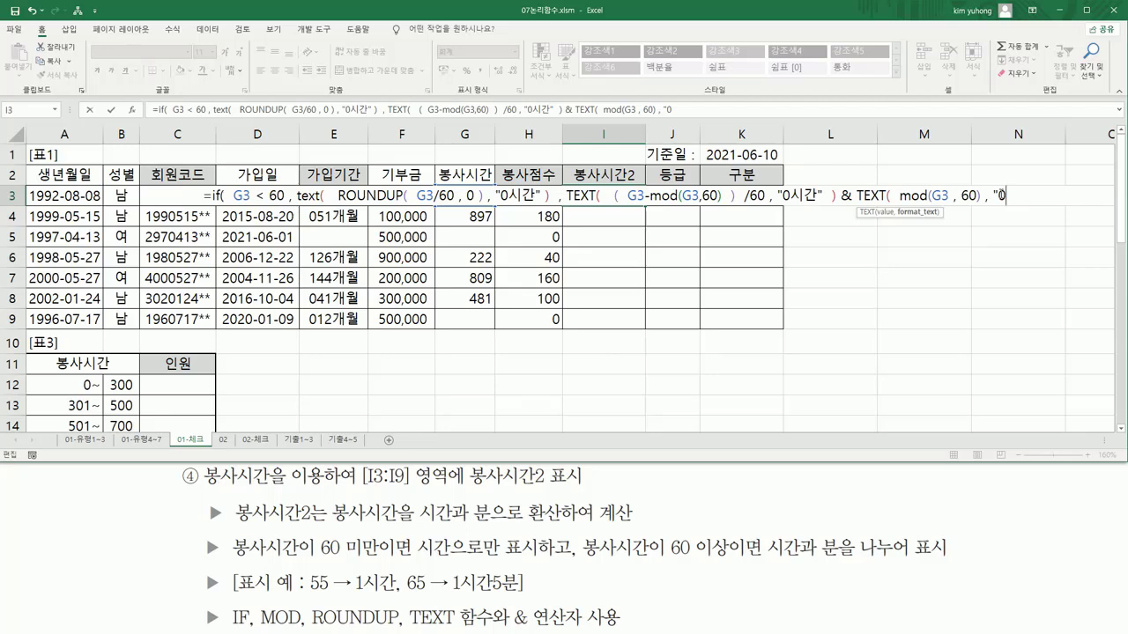
pyautogui.write('분')
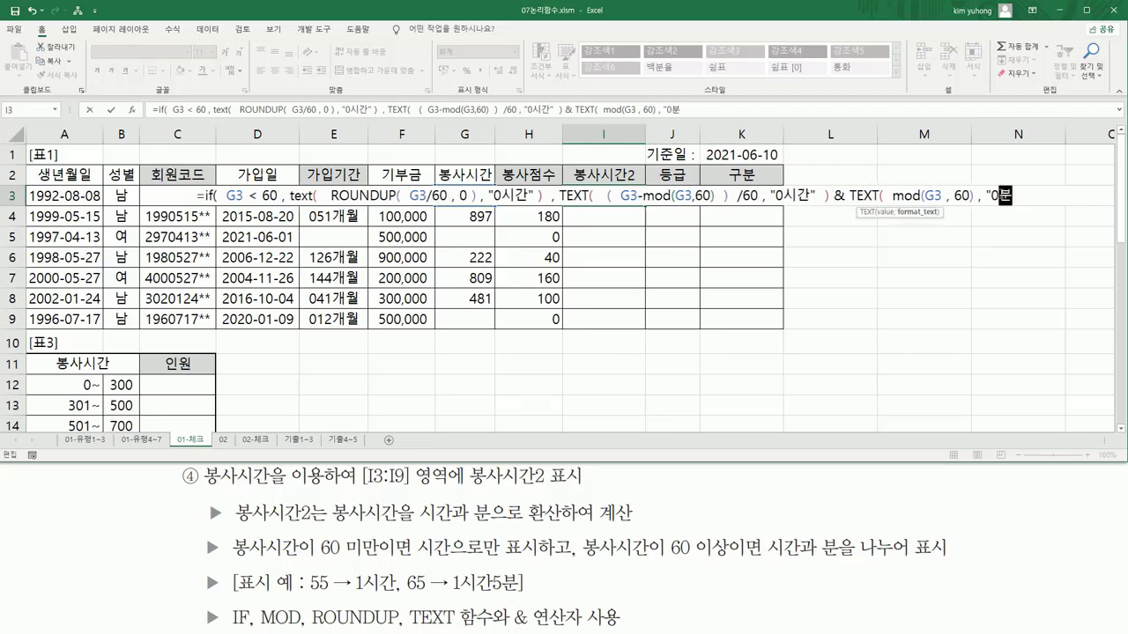
pyautogui.write('" )')
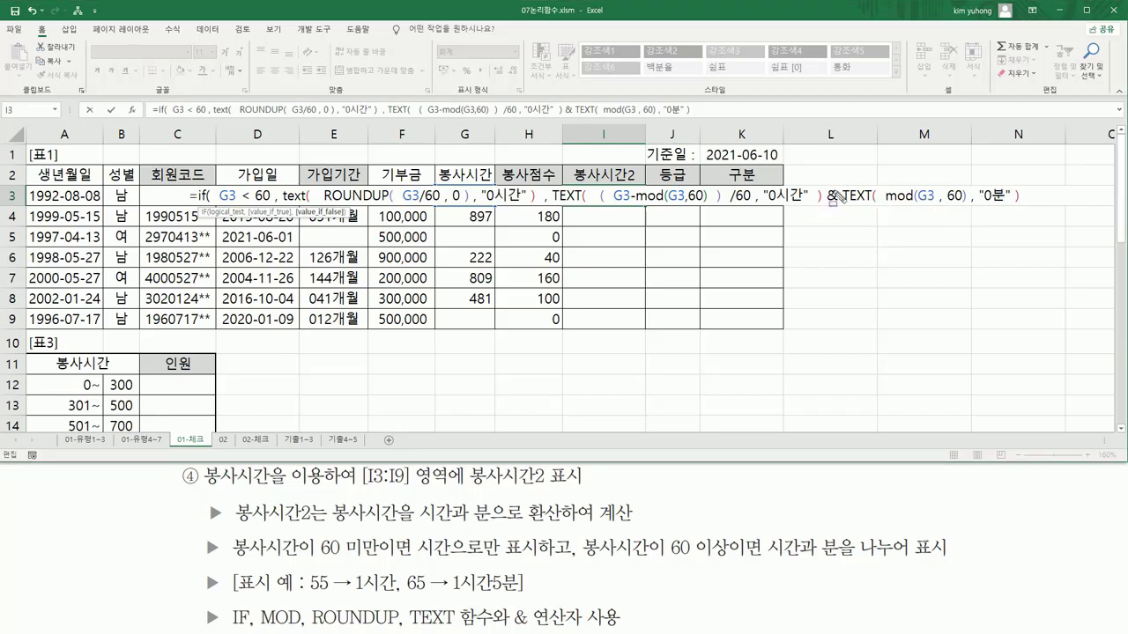
# - Review the minutes expression's TEXT function, its MOD argument and the "0분" format
pyautogui.moveTo(884, 204)
pyautogui.mouseDown()
pyautogui.moveTo(967, 204)
pyautogui.moveTo(965, 183)
pyautogui.mouseUp()
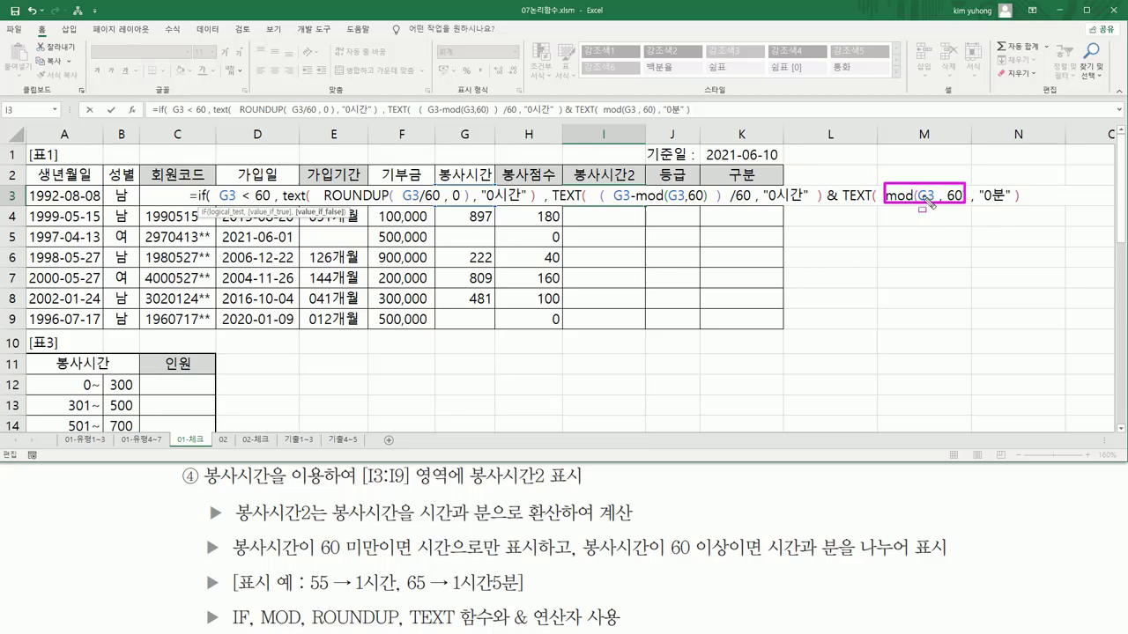
pyautogui.moveTo(840, 203); pyautogui.dragTo(874, 205)
pyautogui.moveTo(980, 205); pyautogui.dragTo(1004, 206)
pyautogui.press('Escape')
# - Close the IF function's parentheses and commit the formula in I3
pyautogui.click(1033, 196)
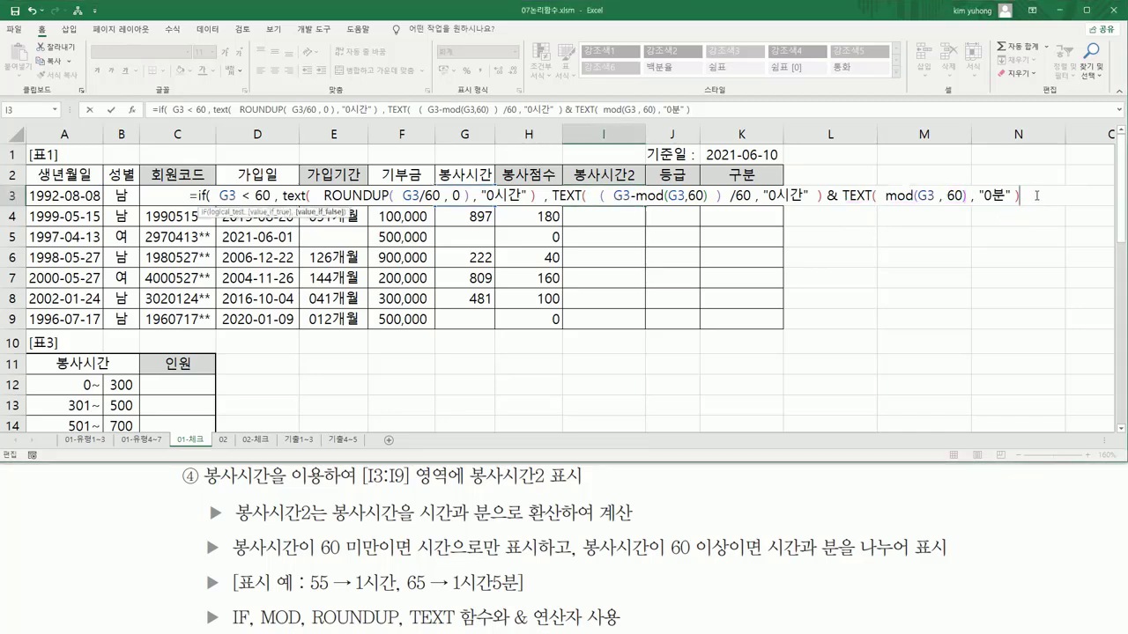
pyautogui.write(')')
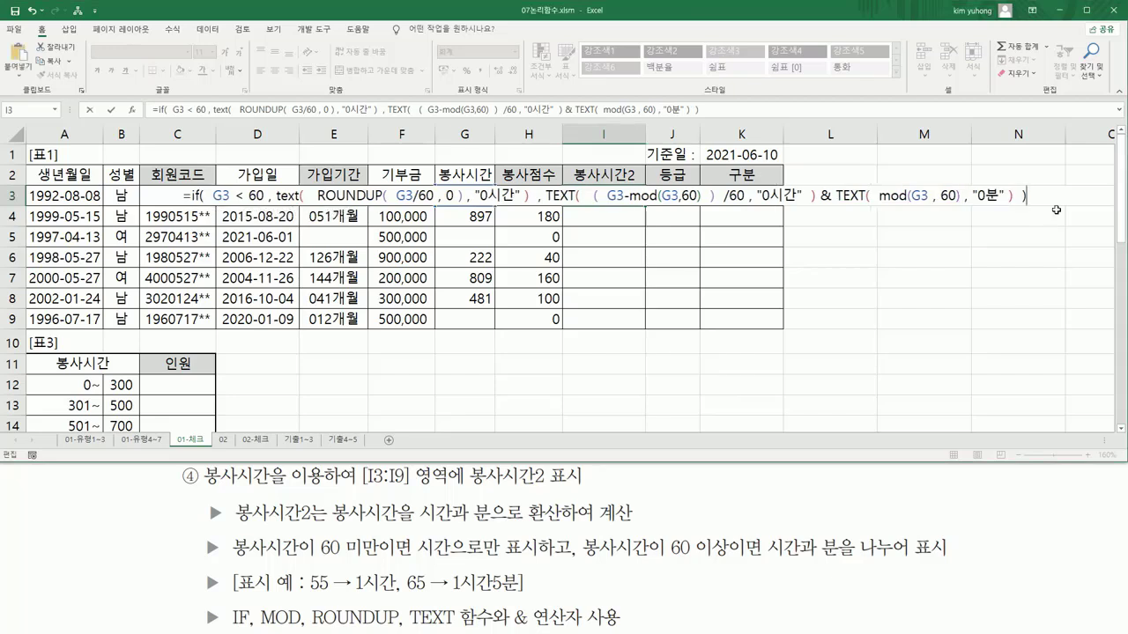
pyautogui.press('Return')
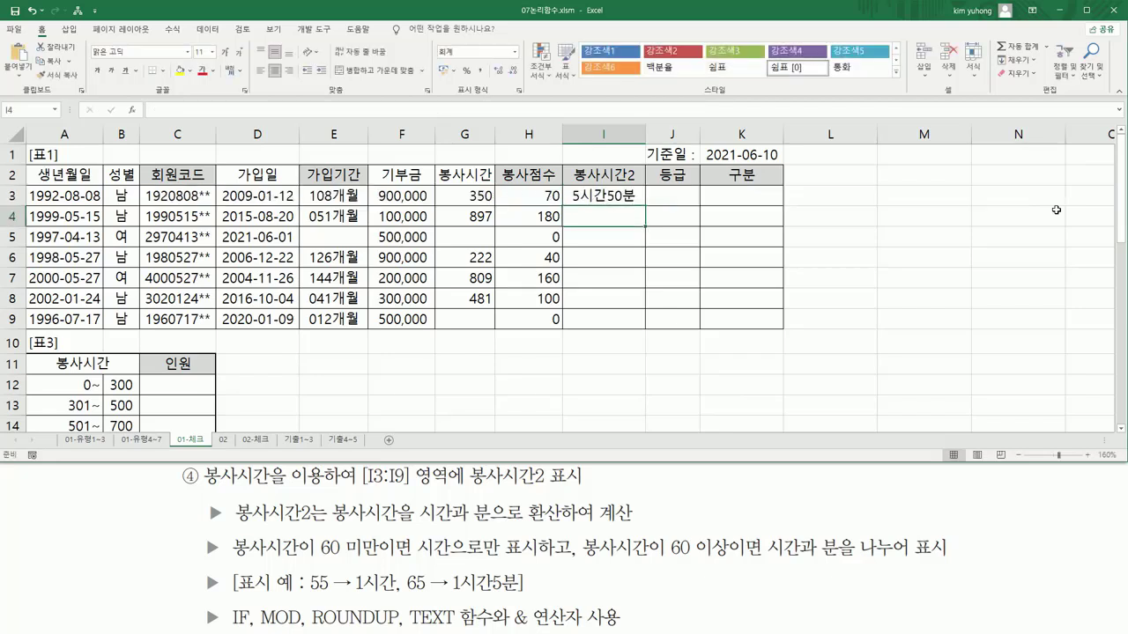
# - Fill the 봉사시간2 formula from I3 down through I9
pyautogui.click(603, 193)
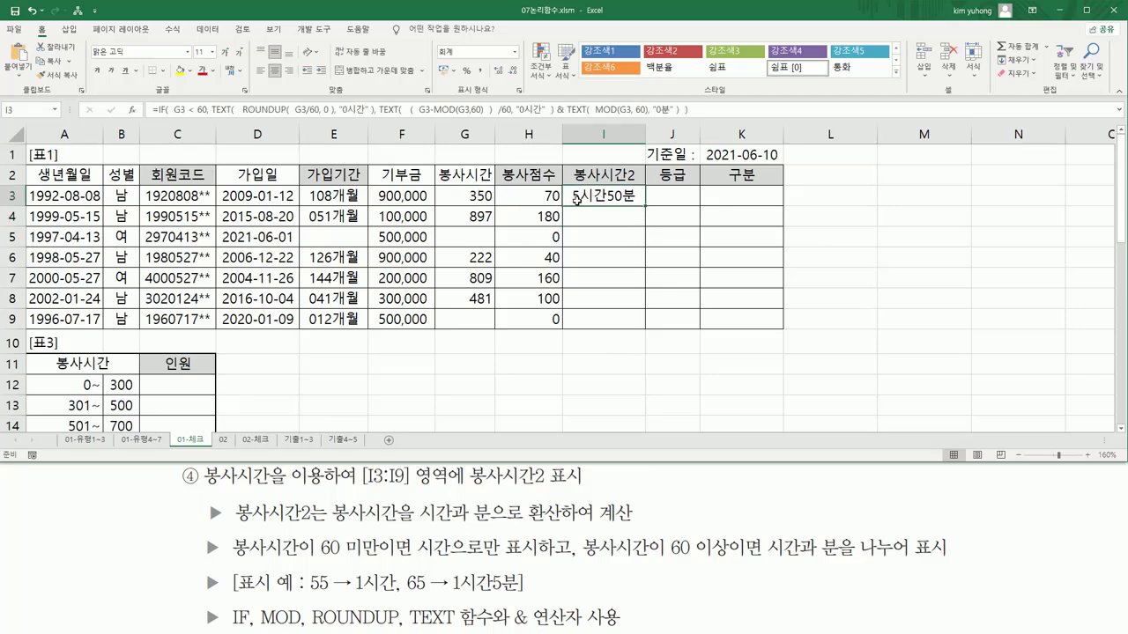
pyautogui.moveTo(645, 204); pyautogui.dragTo(646, 328)
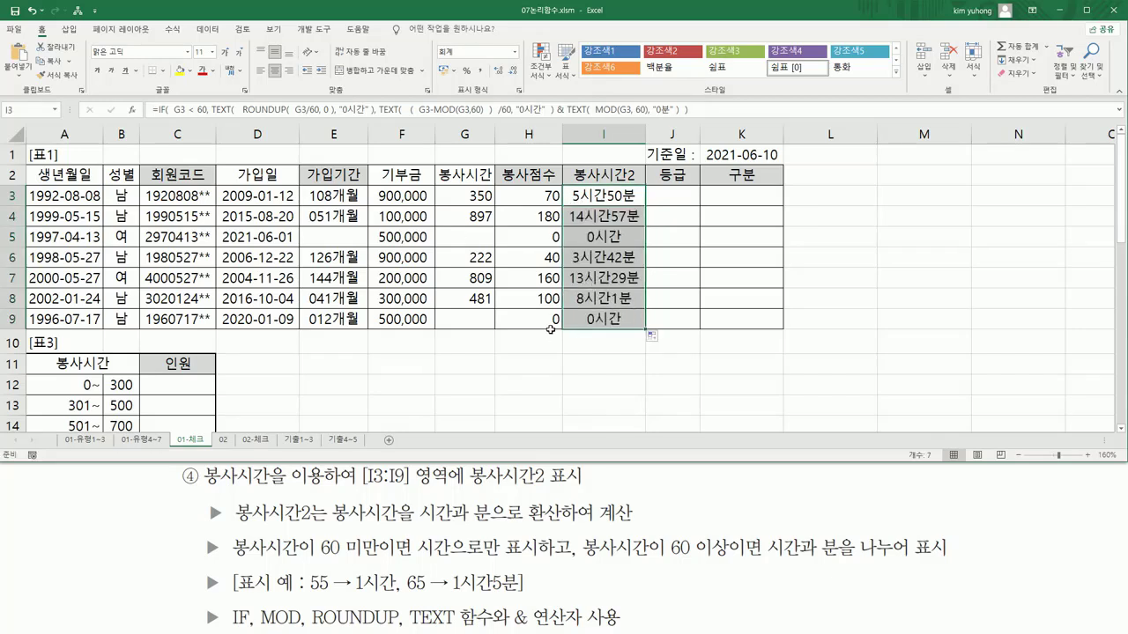
# - Enter the complete 봉사시간2 IF formula as plain text in C10 and color it red
pyautogui.click(203, 341)
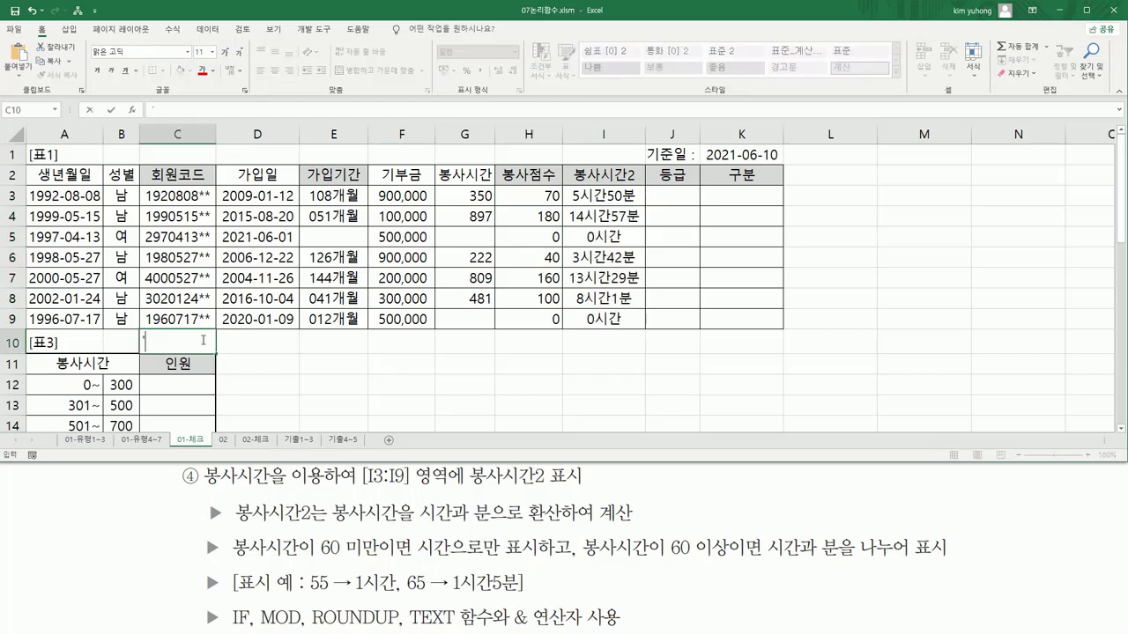
pyautogui.write('=if( G3 < 60 , text( ROUNDUP( G3/60 , 0 ) , "0시간" ) , TEXT( ( G3-mod(G3,60) ) /60 , "0시간" ) & TEXT( mod(G3 , 60) , "0분" ) )')
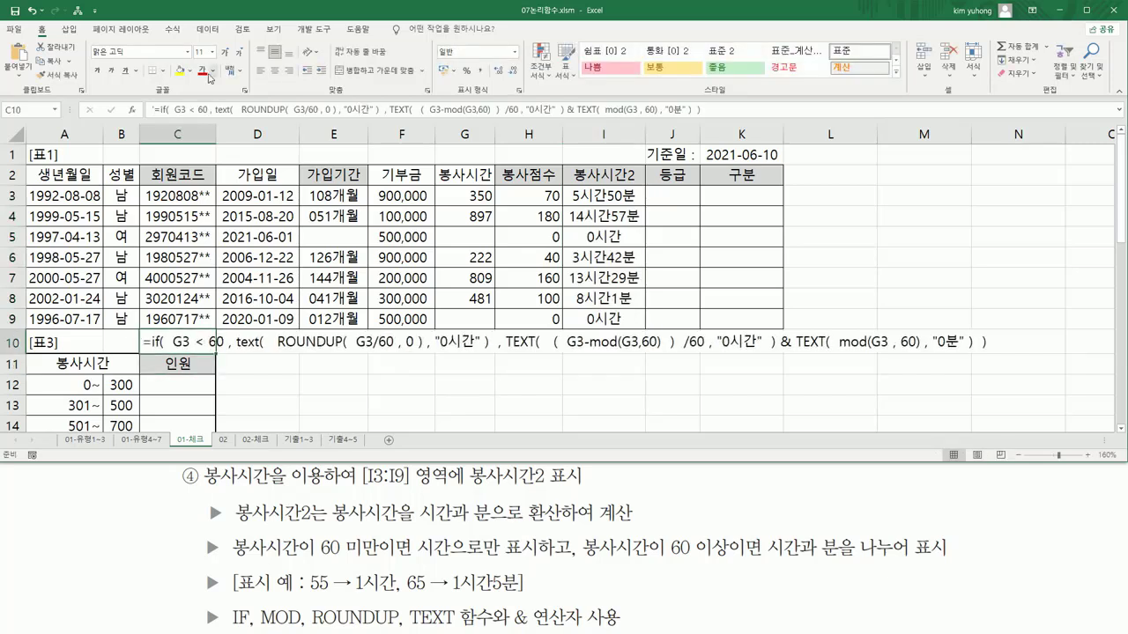
pyautogui.click(202, 70)
pyautogui.click(401, 384)
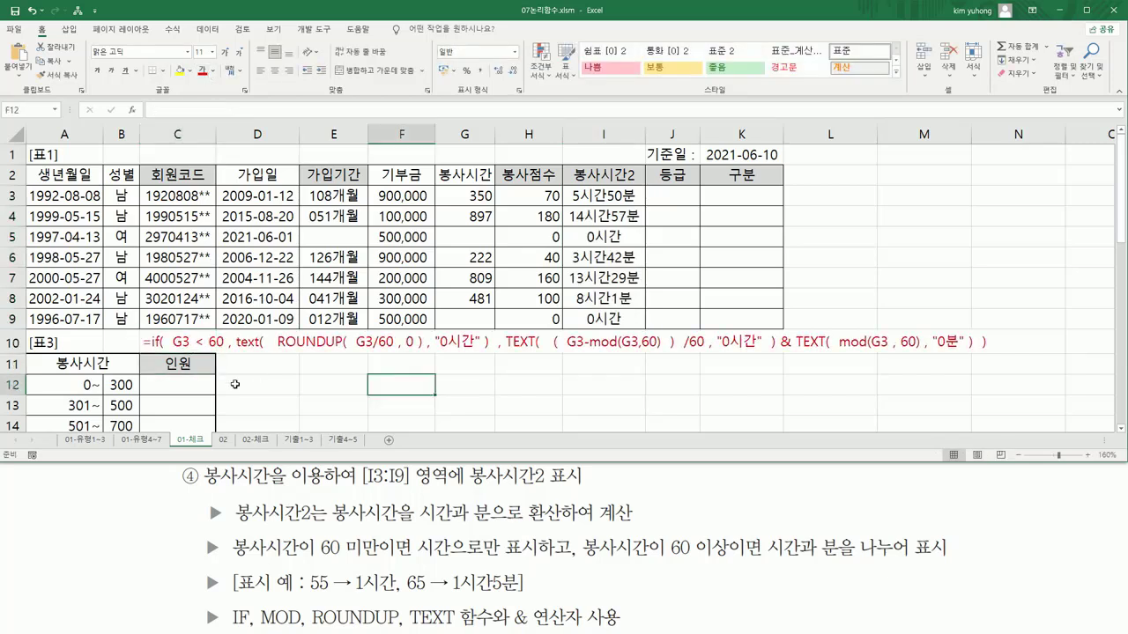
pyautogui.click(318, 410)
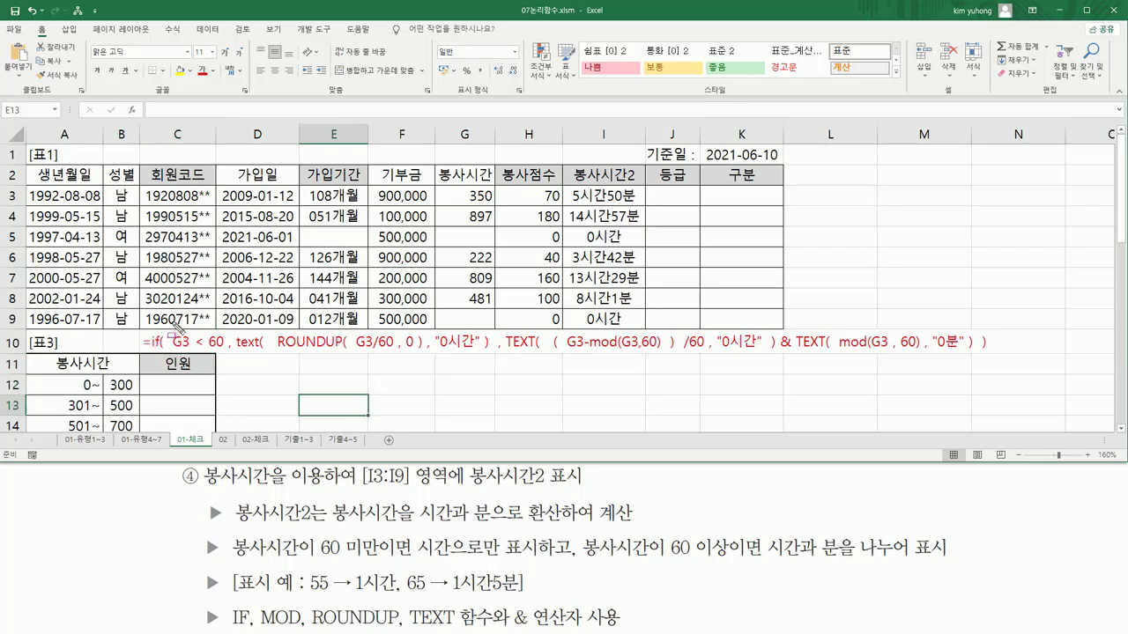
# - Examine the formula's G3 < 60 condition, its ROUNDUP result and its hours-and-minutes result against the 봉사시간 values in column G
pyautogui.moveTo(172, 321); pyautogui.dragTo(227, 368)
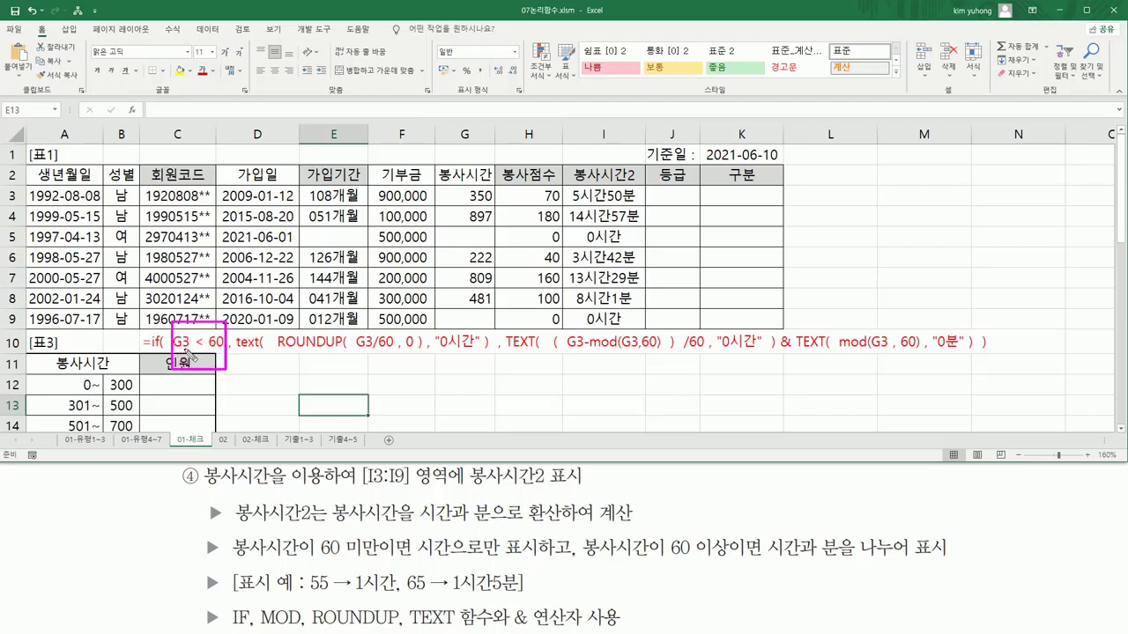
pyautogui.moveTo(234, 352)
pyautogui.mouseDown()
pyautogui.moveTo(467, 353)
pyautogui.moveTo(491, 365)
pyautogui.moveTo(496, 328)
pyautogui.mouseUp()
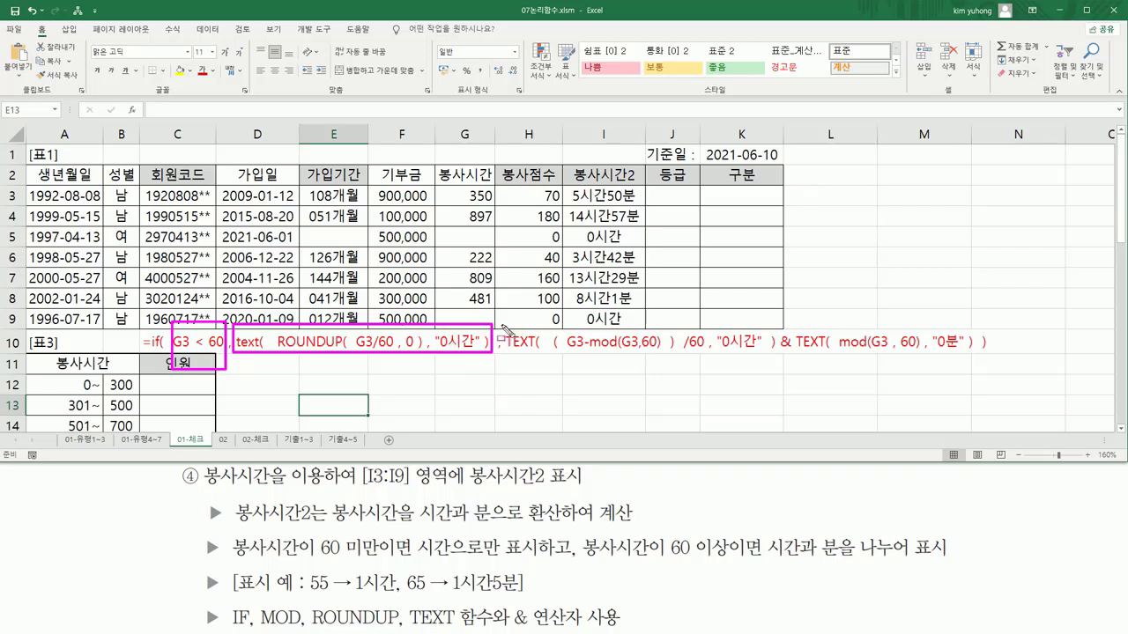
pyautogui.moveTo(500, 323)
pyautogui.mouseDown()
pyautogui.moveTo(527, 351)
pyautogui.moveTo(990, 361)
pyautogui.mouseUp()
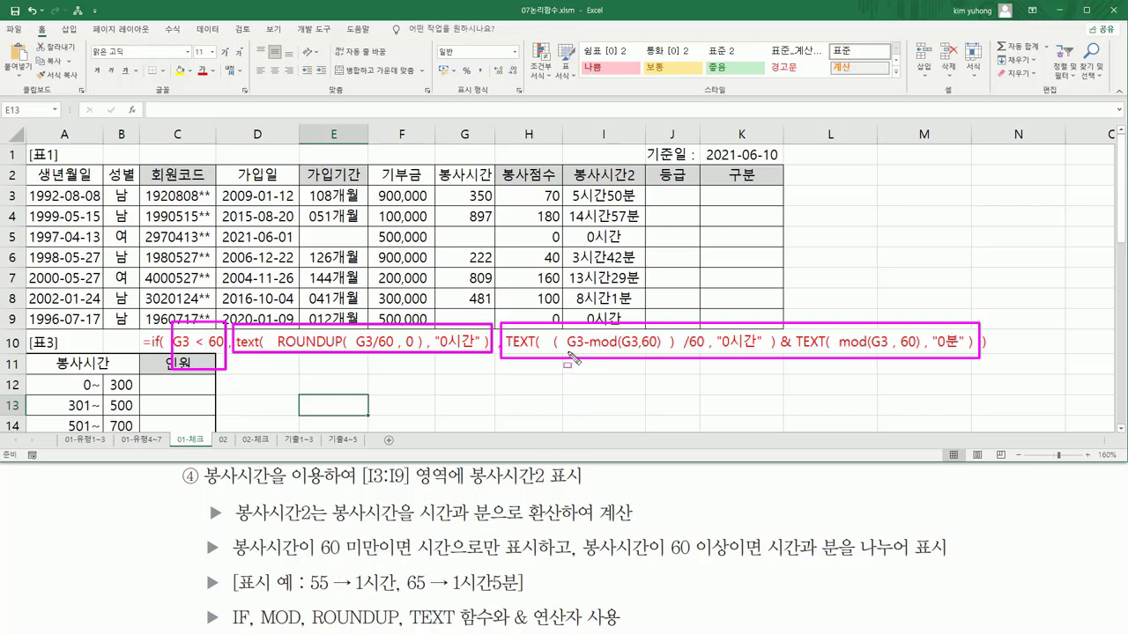
pyautogui.moveTo(565, 350); pyautogui.dragTo(706, 353)
pyautogui.press('Escape')
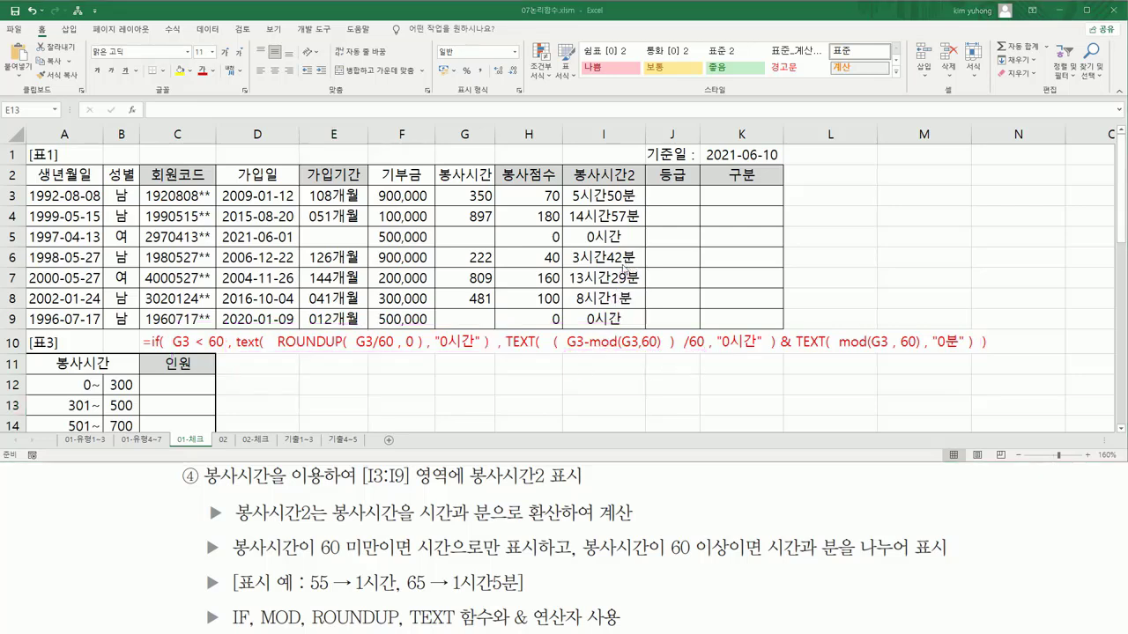
pyautogui.moveTo(461, 199)
pyautogui.mouseDown()
pyautogui.moveTo(507, 199)
pyautogui.moveTo(493, 223)
pyautogui.mouseUp()
pyautogui.moveTo(462, 263)
pyautogui.mouseDown()
pyautogui.moveTo(504, 263)
pyautogui.moveTo(495, 306)
pyautogui.mouseUp()
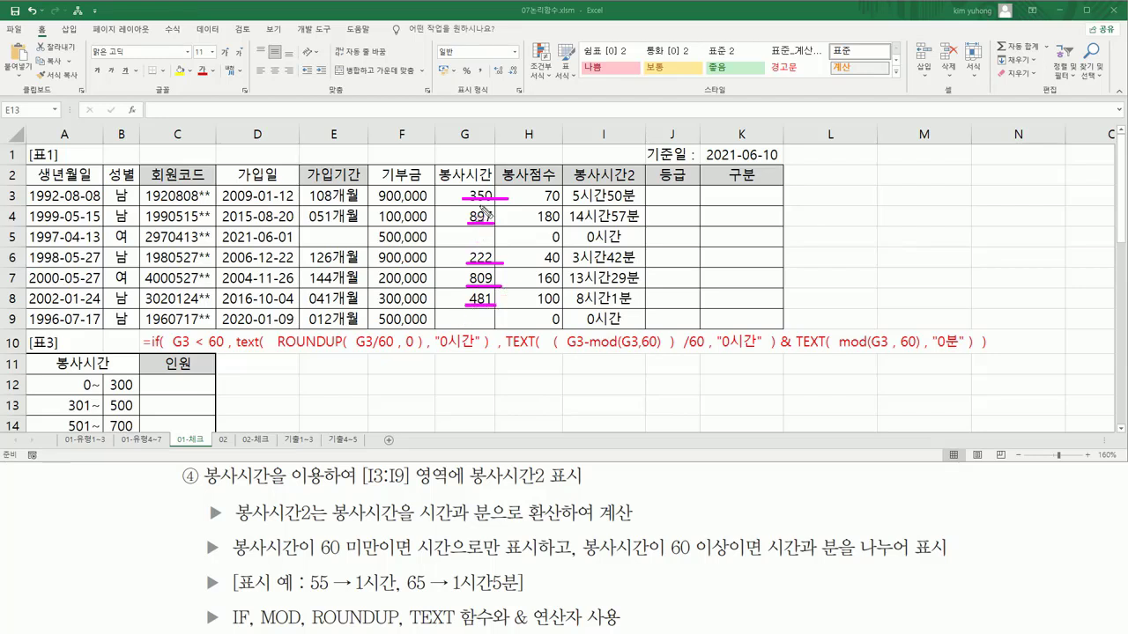
pyautogui.moveTo(173, 348); pyautogui.dragTo(231, 348)
pyautogui.press('Escape')
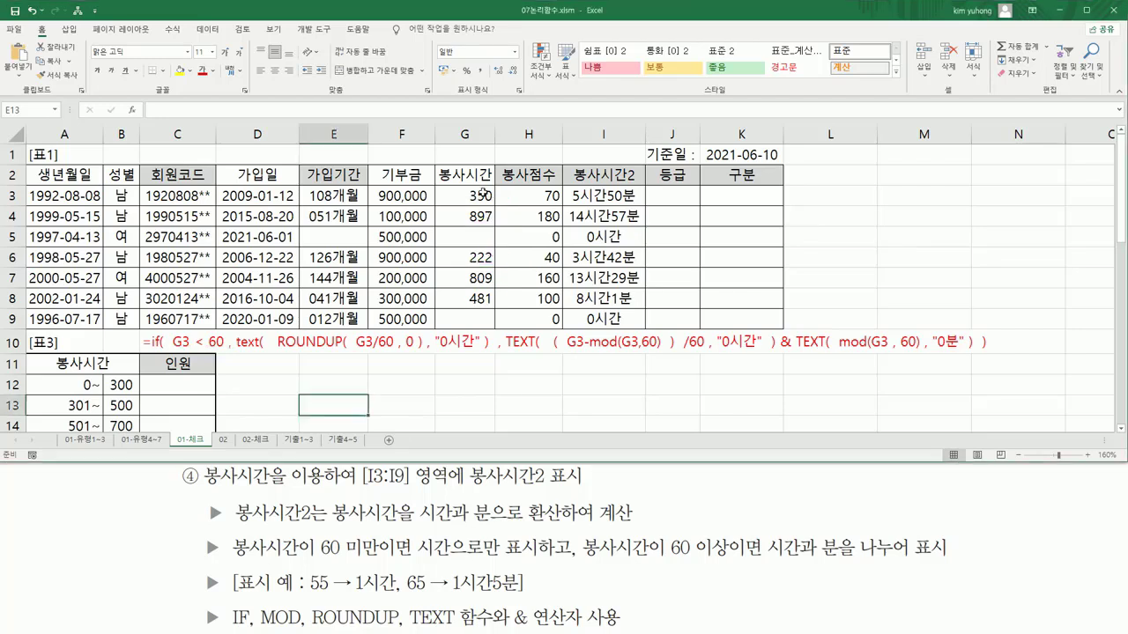
# - Set the 봉사시간 value in G3 to 40 and check the 봉사시간2 result in I3 against the G3 < 60 condition
pyautogui.click(464, 174)
pyautogui.click(481, 197)
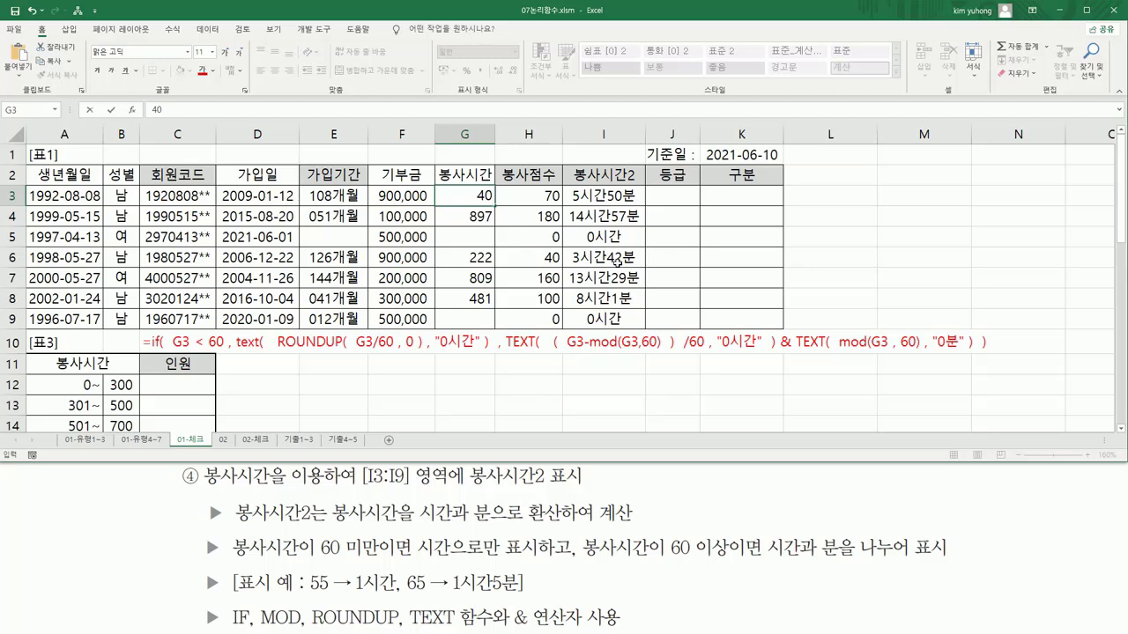
pyautogui.press('Return')
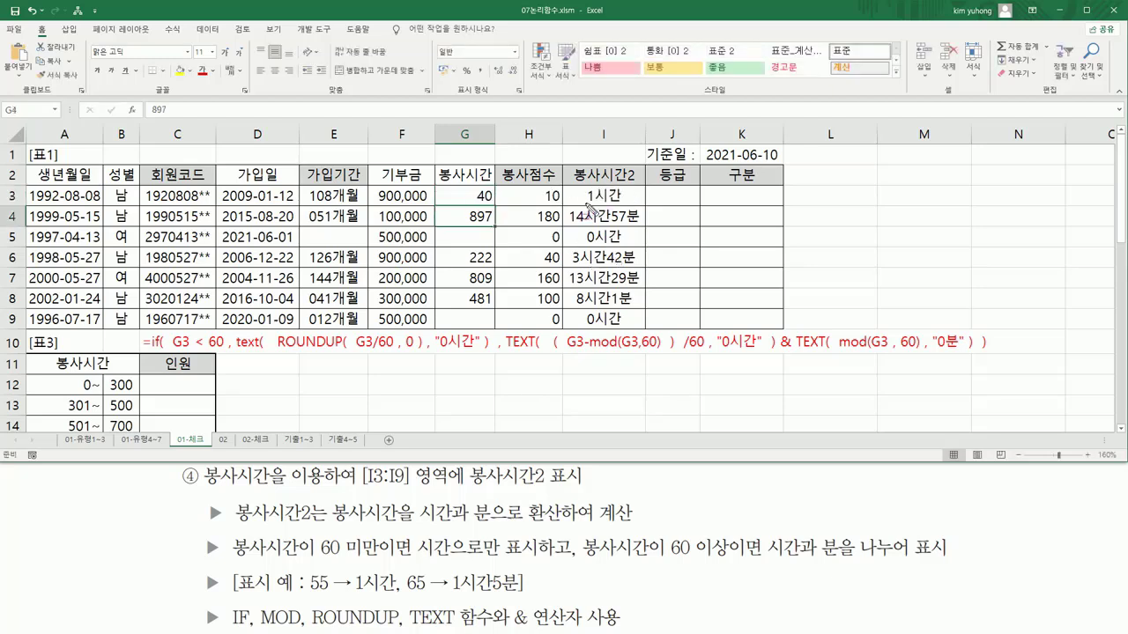
pyautogui.moveTo(583, 204); pyautogui.dragTo(626, 203)
pyautogui.moveTo(172, 350); pyautogui.dragTo(219, 350)
pyautogui.press('Escape')
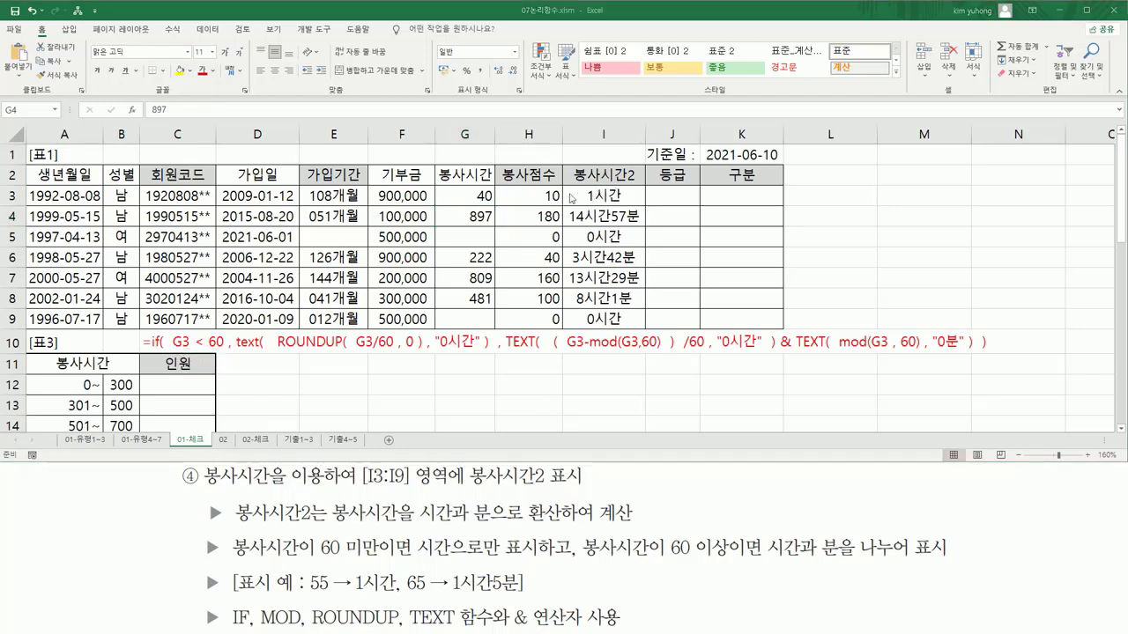
# - Restore the 봉사시간 value in G3 to 350
pyautogui.click(483, 196)
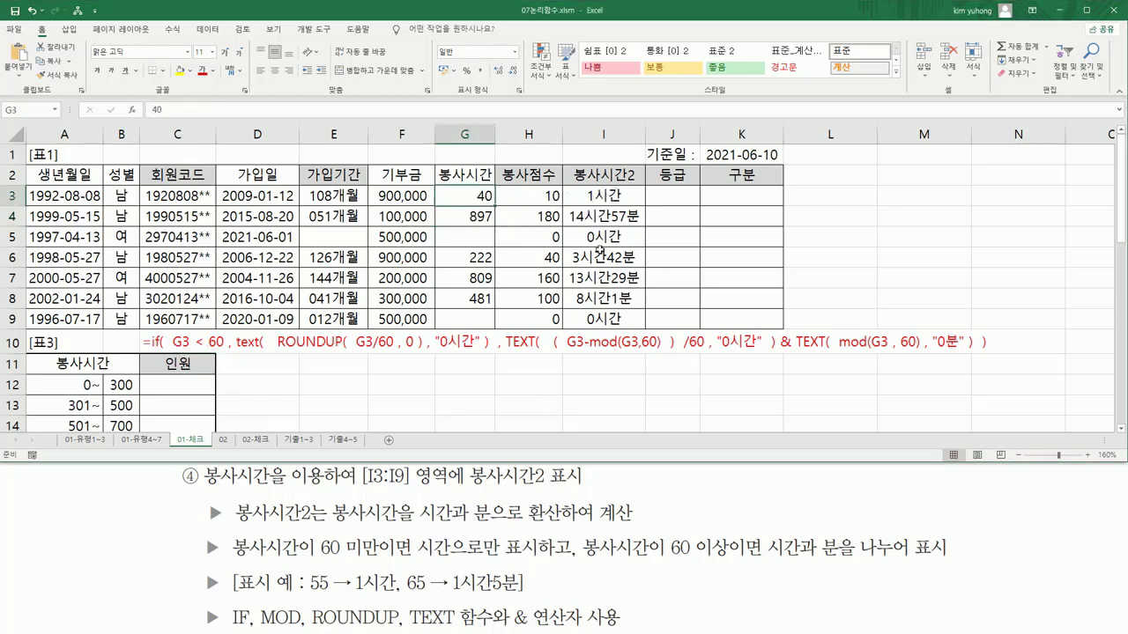
pyautogui.write('35')
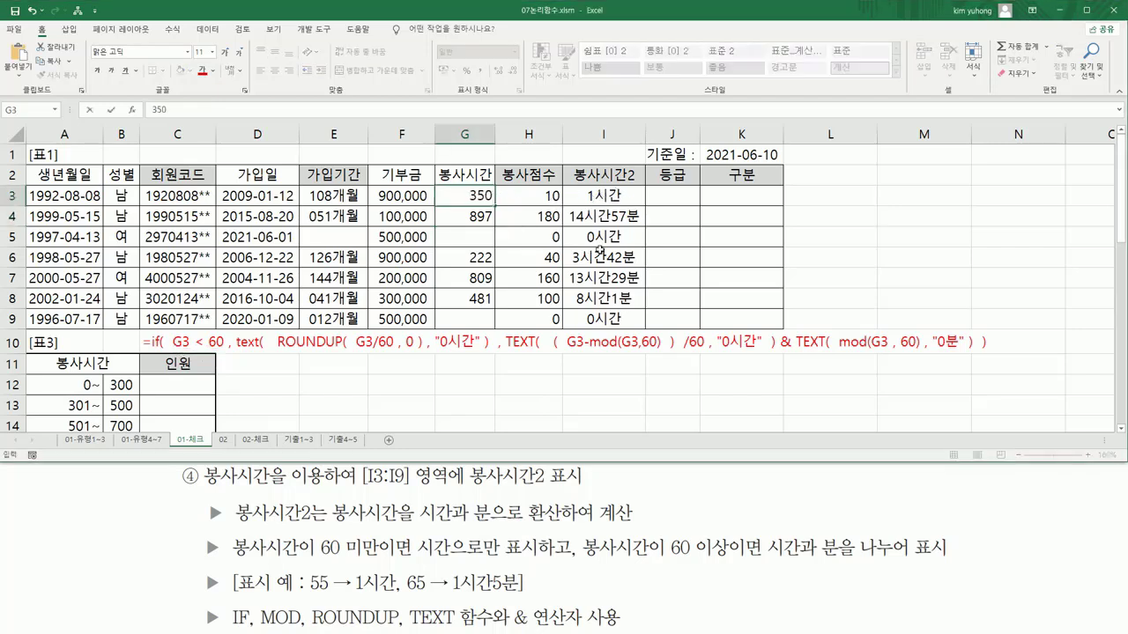
pyautogui.press('Return')
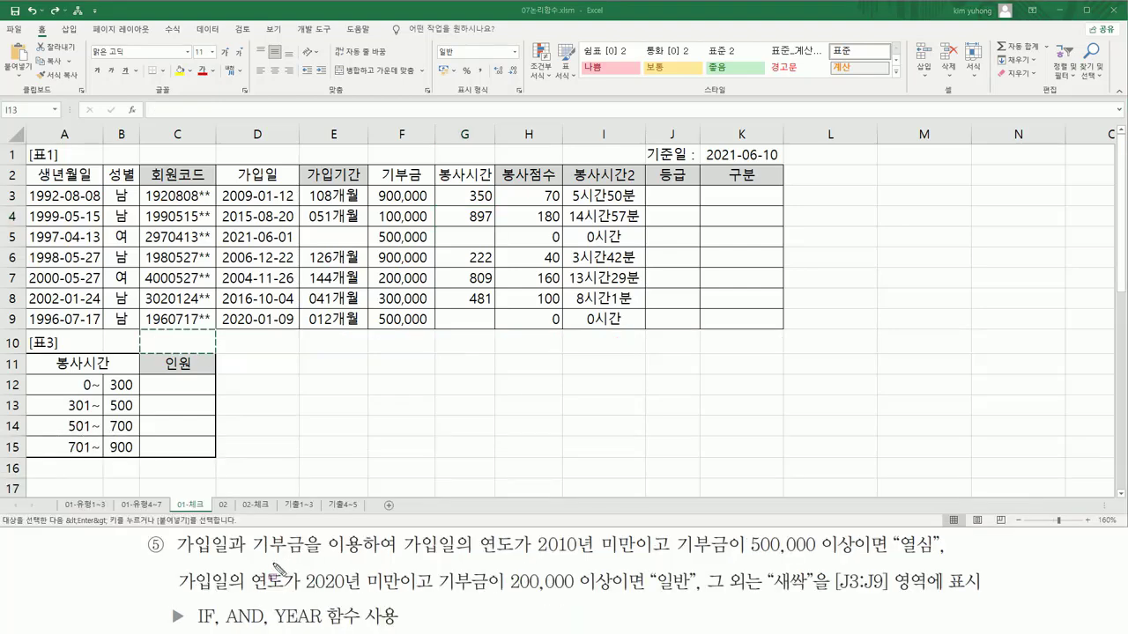
# - Review question ⑤ for the join-year and donation conditions, the three grade labels and the target range J3:J9
pyautogui.moveTo(177, 556)
pyautogui.mouseDown()
pyautogui.moveTo(844, 566)
pyautogui.moveTo(856, 533)
pyautogui.moveTo(937, 559)
pyautogui.mouseUp()
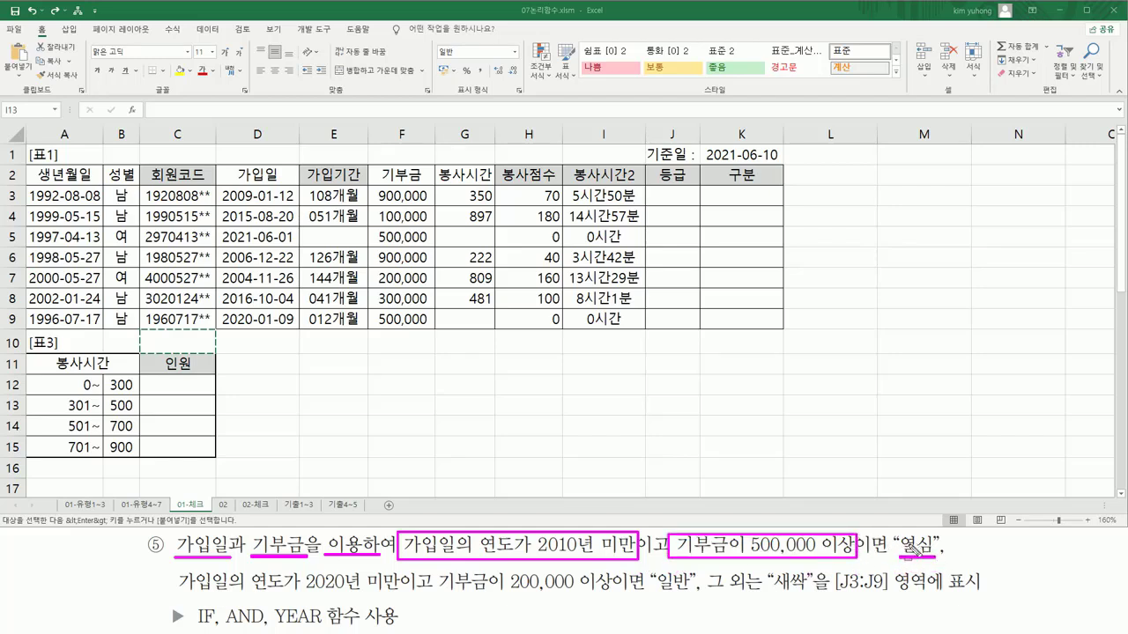
pyautogui.moveTo(178, 596)
pyautogui.mouseDown()
pyautogui.moveTo(403, 593)
pyautogui.moveTo(401, 570)
pyautogui.moveTo(434, 599)
pyautogui.moveTo(617, 599)
pyautogui.moveTo(614, 584)
pyautogui.moveTo(693, 599)
pyautogui.mouseUp()
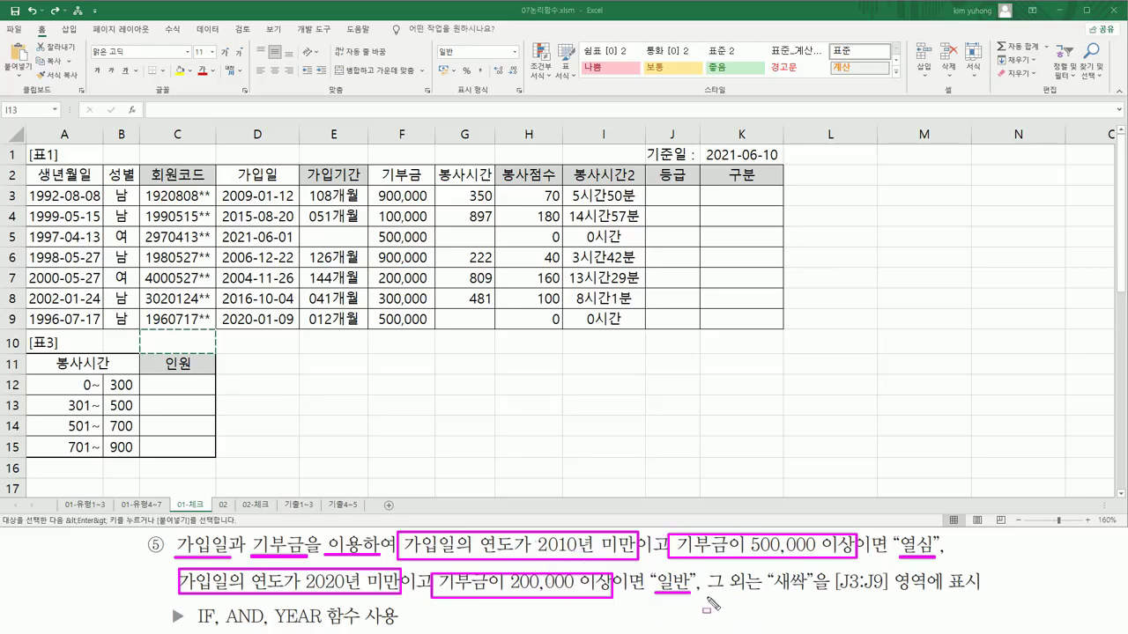
pyautogui.moveTo(706, 595); pyautogui.dragTo(891, 602)
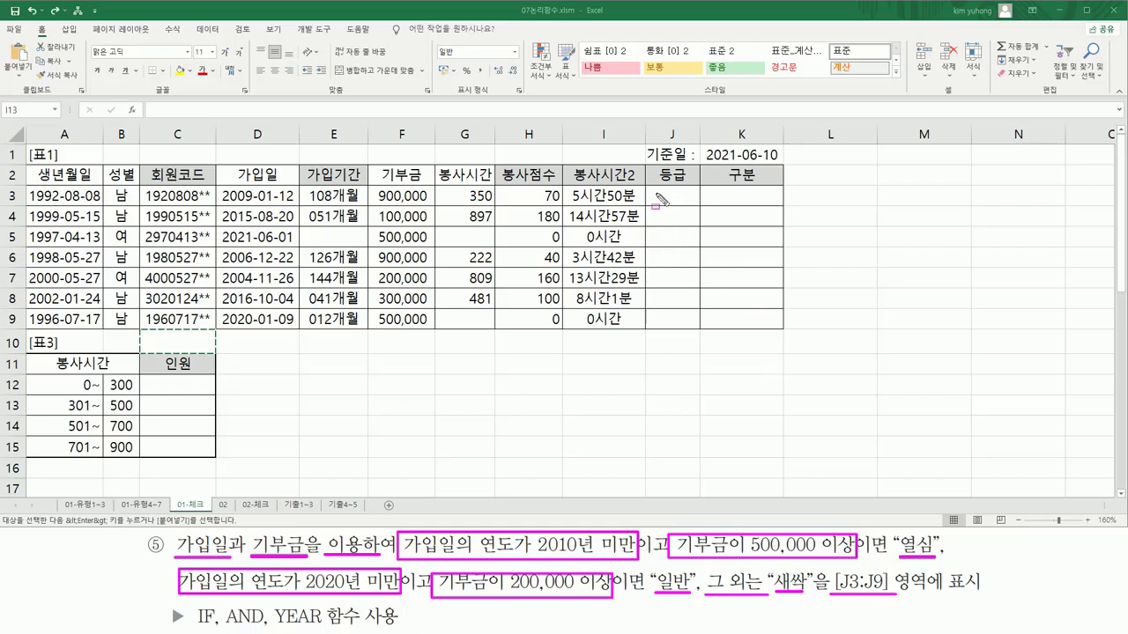
pyautogui.moveTo(657, 193)
pyautogui.mouseDown()
pyautogui.moveTo(668, 310)
pyautogui.moveTo(657, 194)
pyautogui.mouseUp()
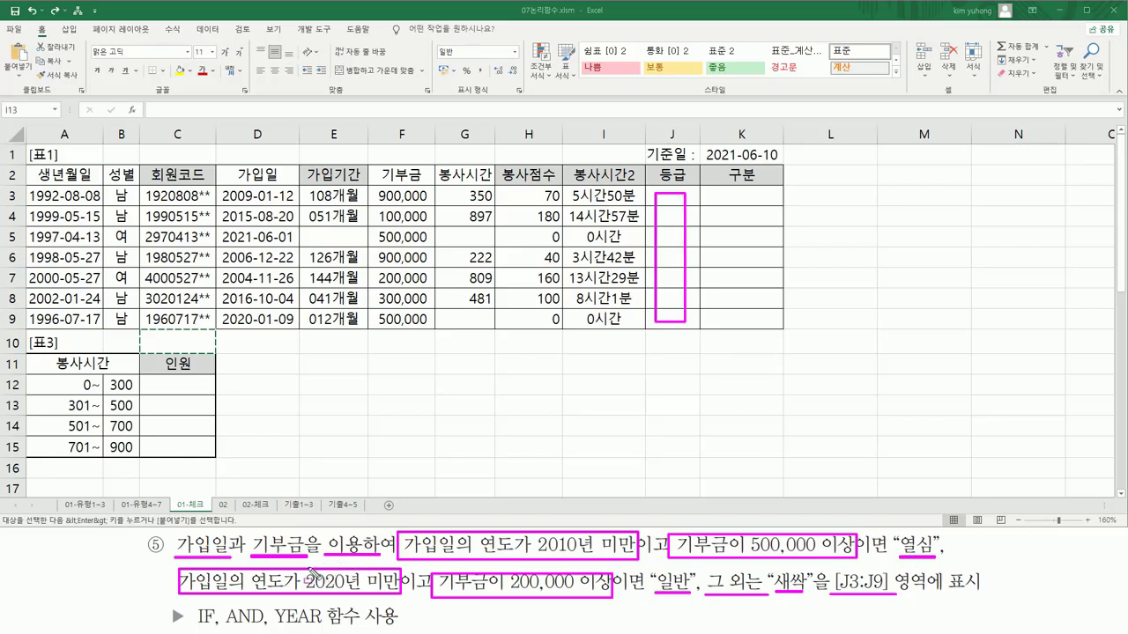
pyautogui.press('e')
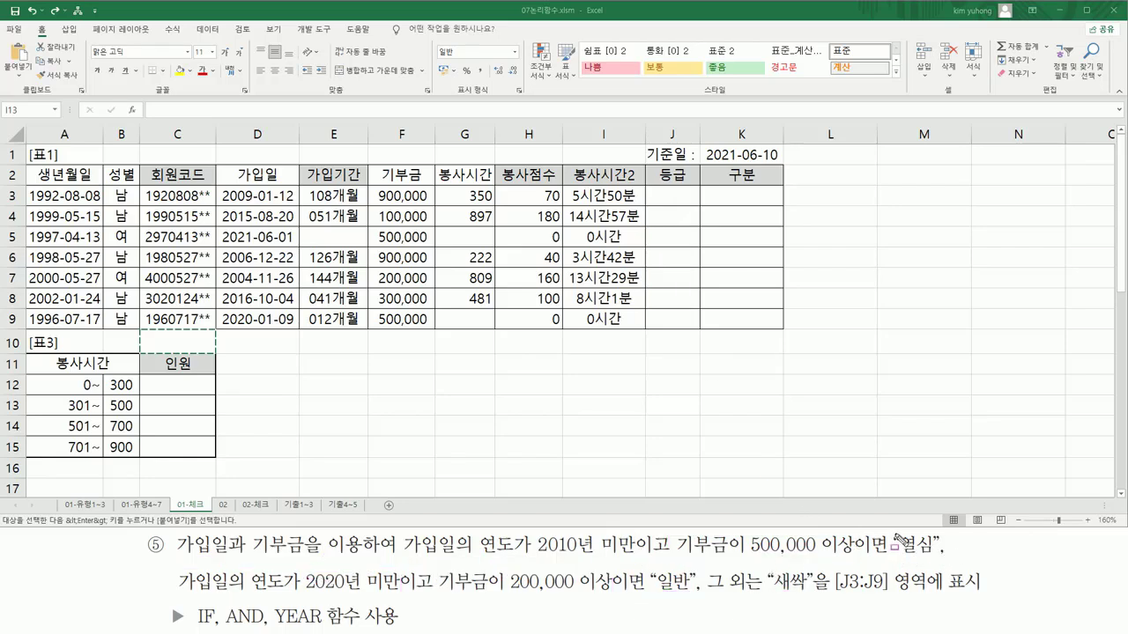
# - Match the grade labels 열심, 일반, 새싹 and their paired conditions in question ⑤ to the IF, AND and YEAR functions
pyautogui.moveTo(895, 534); pyautogui.dragTo(897, 553)
pyautogui.moveTo(654, 566); pyautogui.dragTo(700, 600)
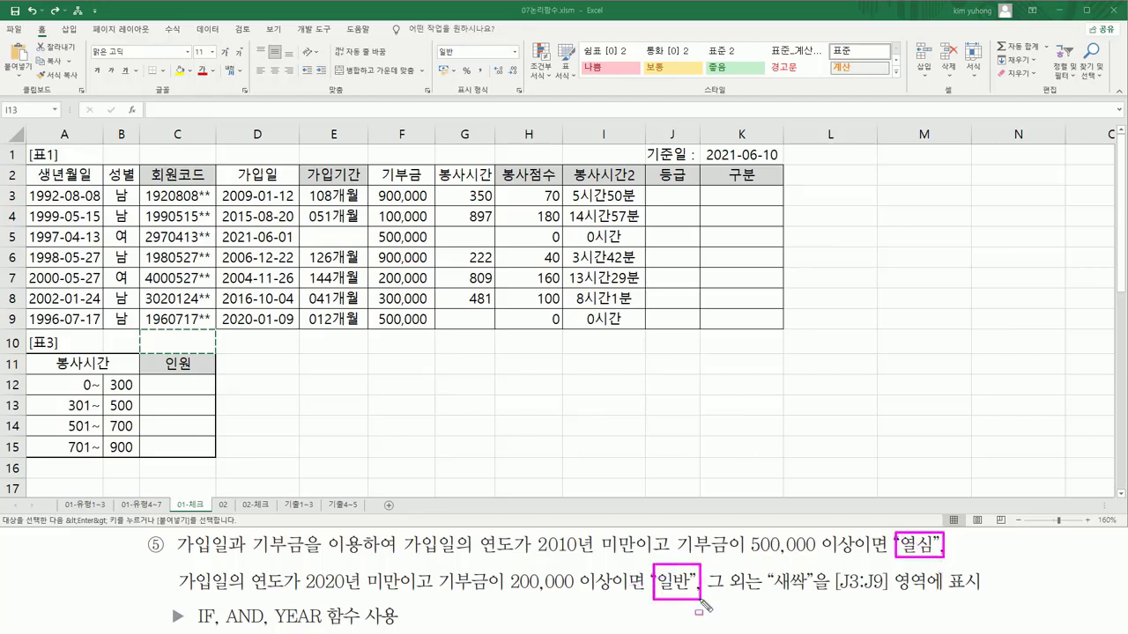
pyautogui.moveTo(763, 565)
pyautogui.mouseDown()
pyautogui.moveTo(787, 569)
pyautogui.moveTo(818, 605)
pyautogui.mouseUp()
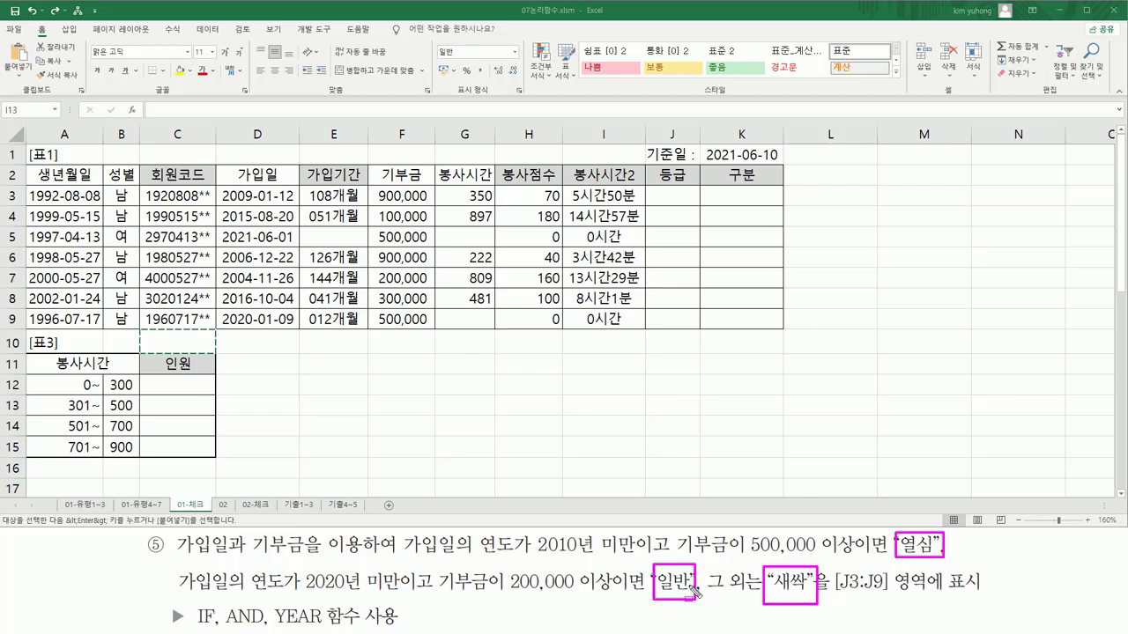
pyautogui.moveTo(194, 605); pyautogui.dragTo(215, 626)
pyautogui.moveTo(479, 555)
pyautogui.mouseDown()
pyautogui.moveTo(636, 557)
pyautogui.moveTo(632, 537)
pyautogui.moveTo(846, 557)
pyautogui.moveTo(858, 534)
pyautogui.mouseUp()
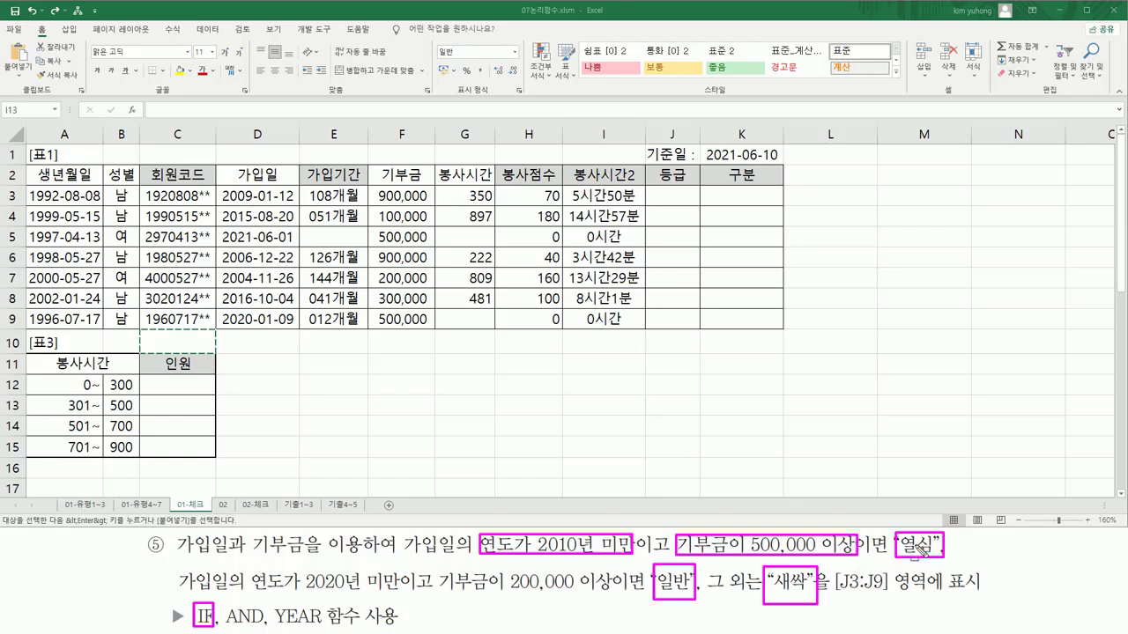
pyautogui.moveTo(634, 554); pyautogui.dragTo(667, 554)
pyautogui.moveTo(225, 602); pyautogui.dragTo(265, 626)
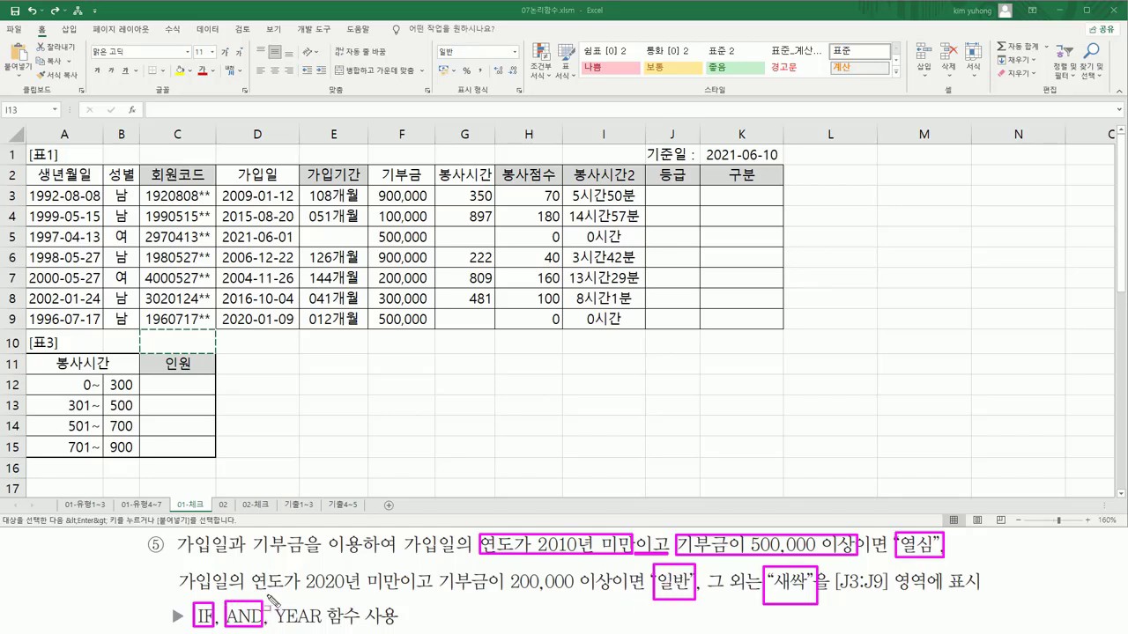
pyautogui.moveTo(252, 605)
pyautogui.mouseDown()
pyautogui.moveTo(396, 601)
pyautogui.moveTo(399, 564)
pyautogui.moveTo(471, 591)
pyautogui.moveTo(608, 595)
pyautogui.moveTo(614, 564)
pyautogui.mouseUp()
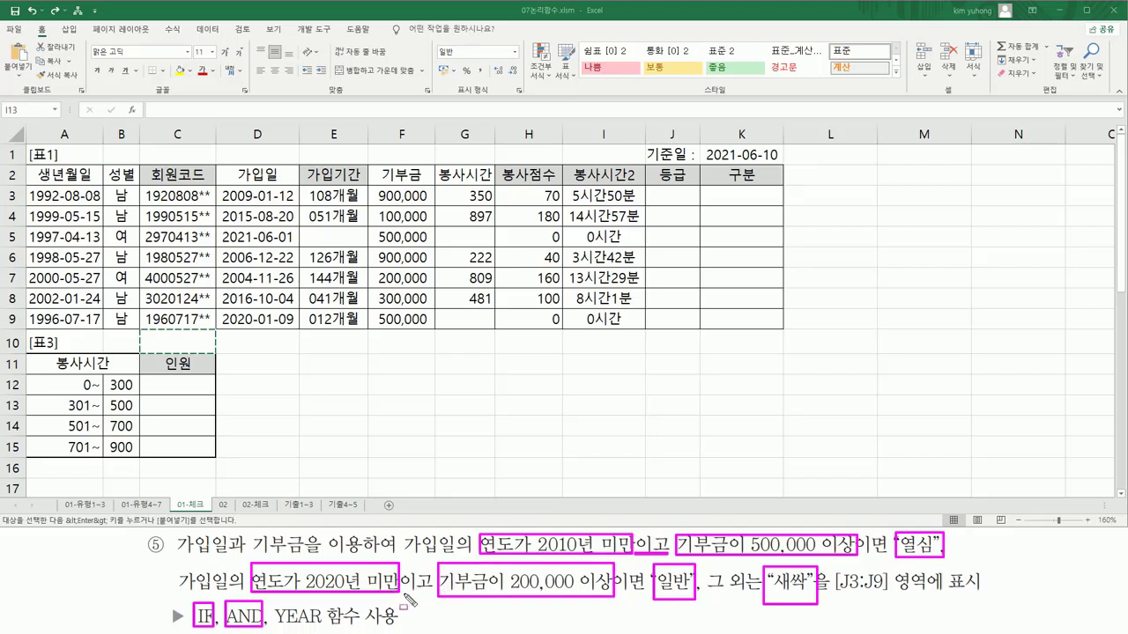
pyautogui.moveTo(402, 594); pyautogui.dragTo(429, 595)
pyautogui.moveTo(219, 185)
pyautogui.mouseDown()
pyautogui.moveTo(263, 285)
pyautogui.moveTo(302, 331)
pyautogui.mouseUp()
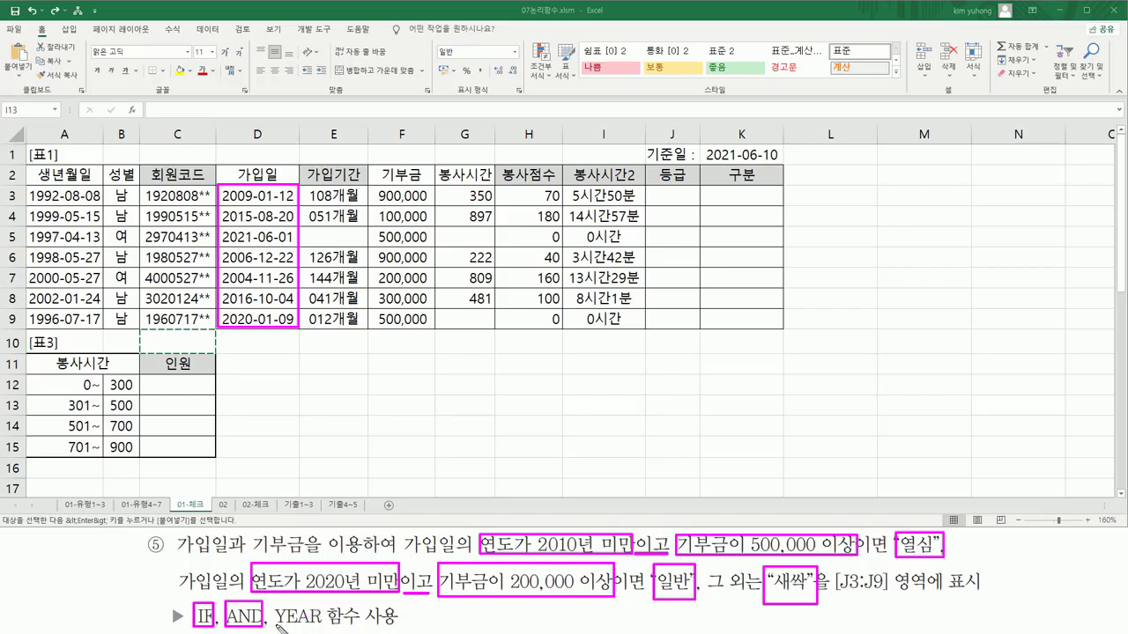
pyautogui.moveTo(278, 627); pyautogui.dragTo(324, 629)
pyautogui.press('Escape')
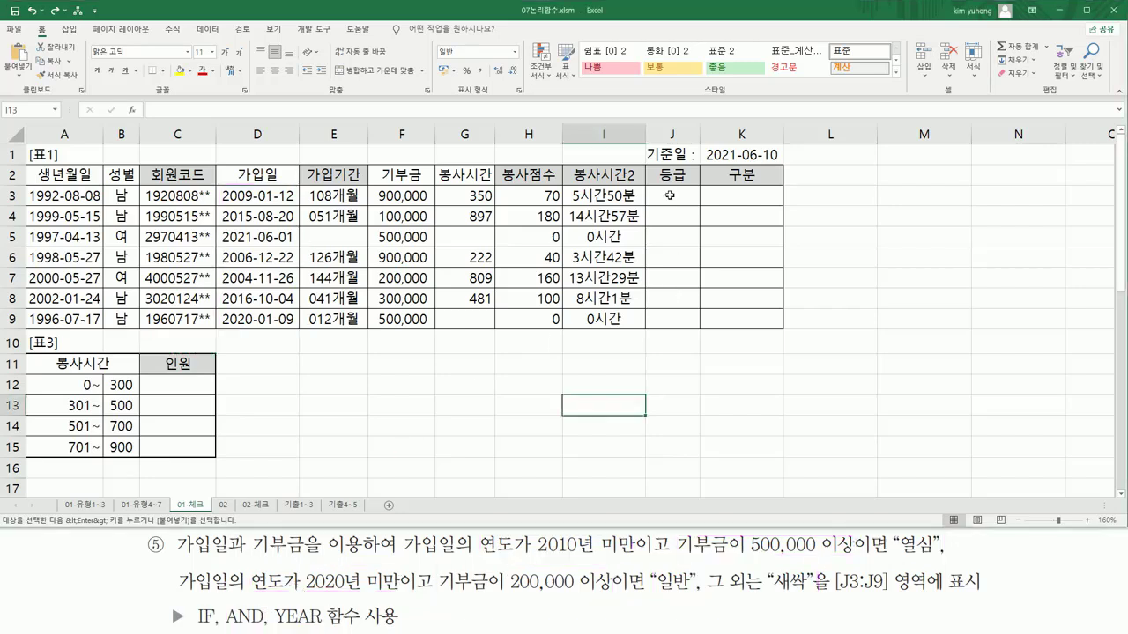
# - Begin the grade formula in cell J3 with an AND test nested inside IF: =if( and(
pyautogui.click(672, 196)
pyautogui.write('=')
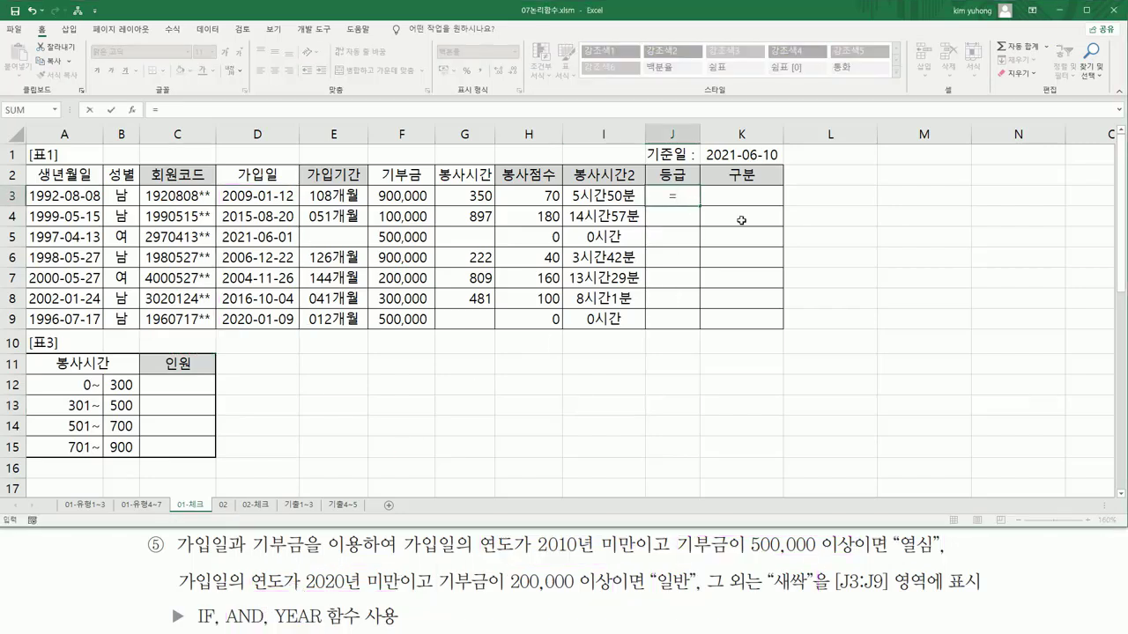
pyautogui.write('if(')
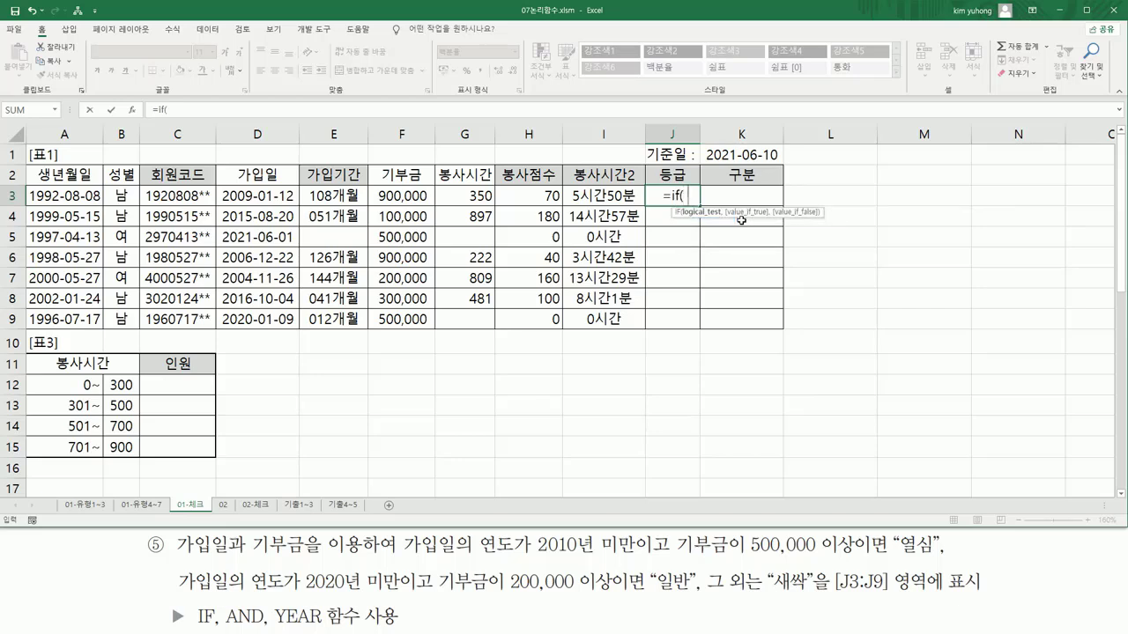
pyautogui.moveTo(897, 557); pyautogui.dragTo(936, 557)
pyautogui.moveTo(527, 556); pyautogui.dragTo(632, 557)
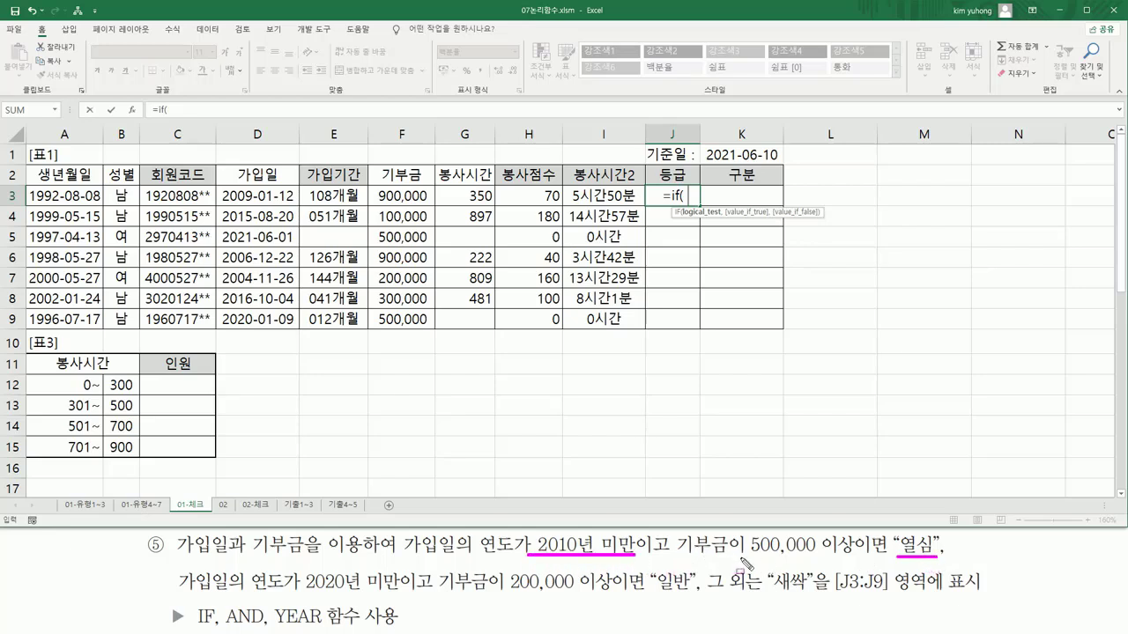
pyautogui.moveTo(747, 557); pyautogui.dragTo(859, 557)
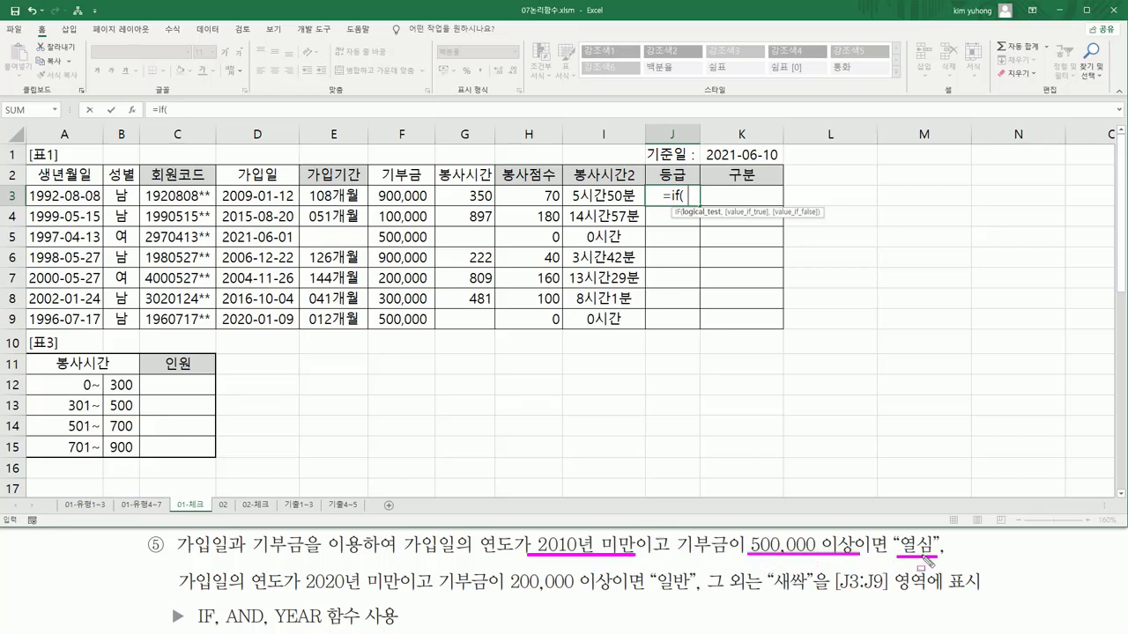
pyautogui.press('Escape')
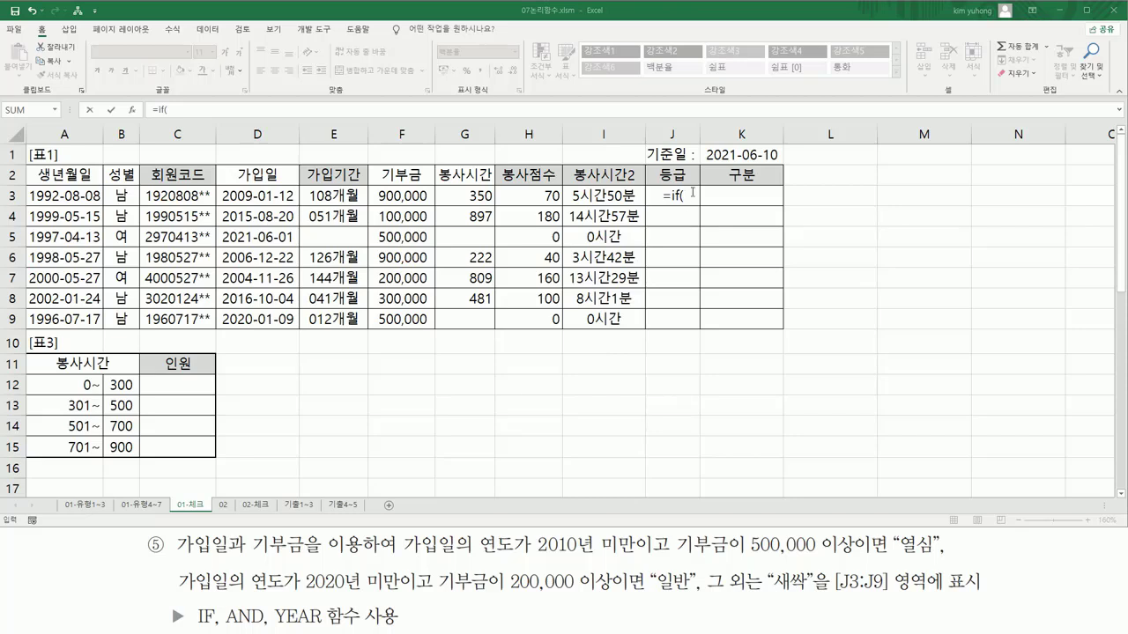
pyautogui.write('and')
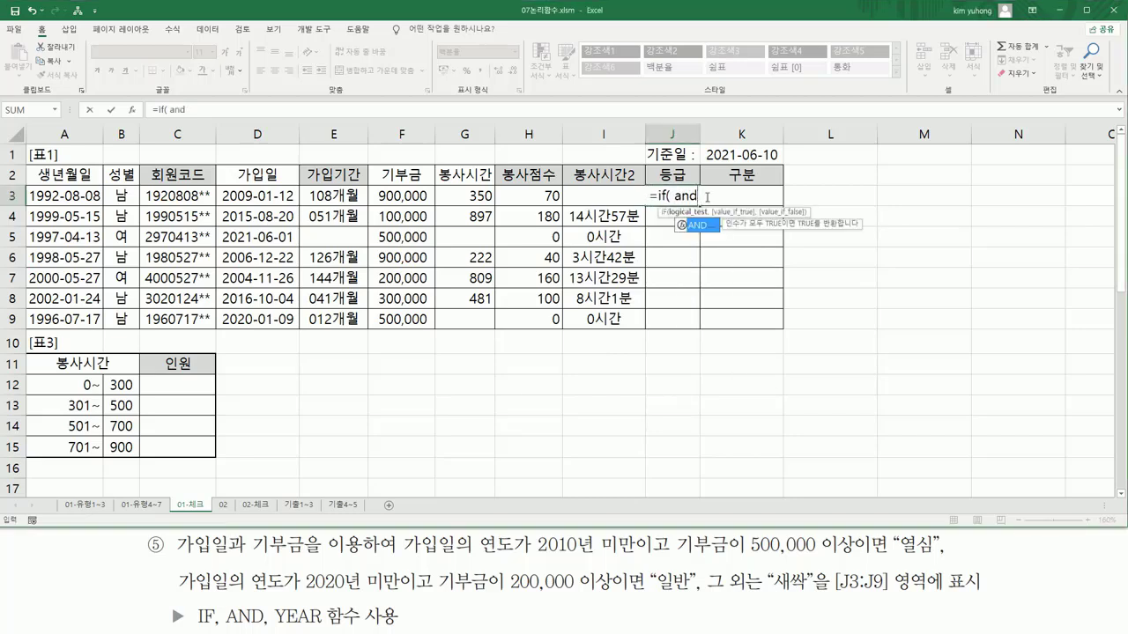
pyautogui.write('(')
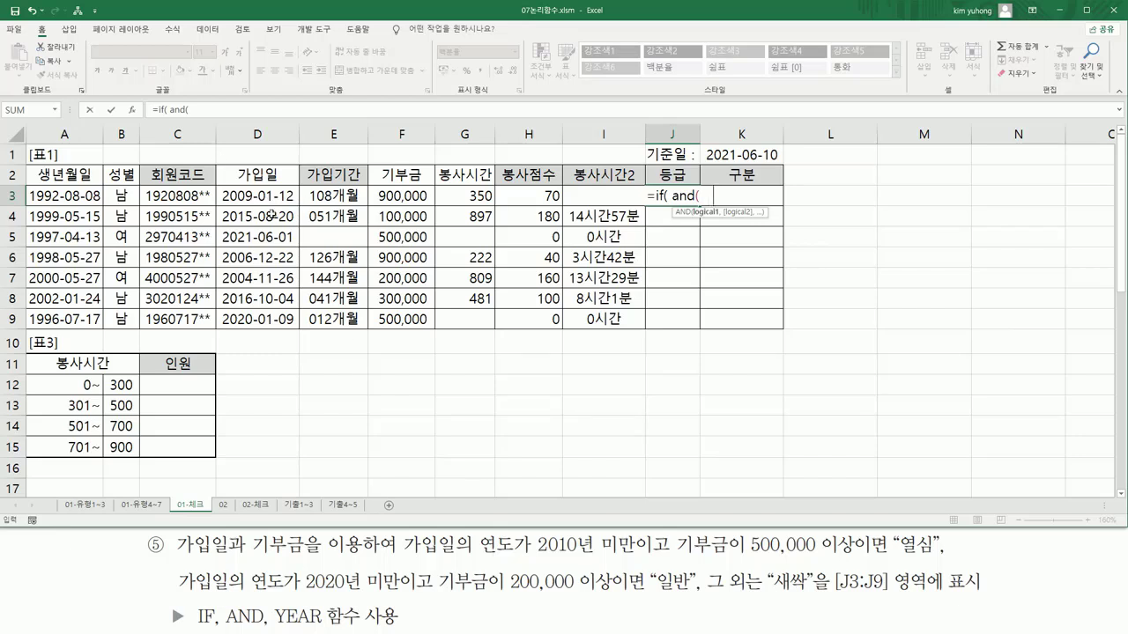
# - Enter YEAR(D3)<2010 as the first AND condition, testing the join date's year
pyautogui.write('ye')
pyautogui.press('Tab')
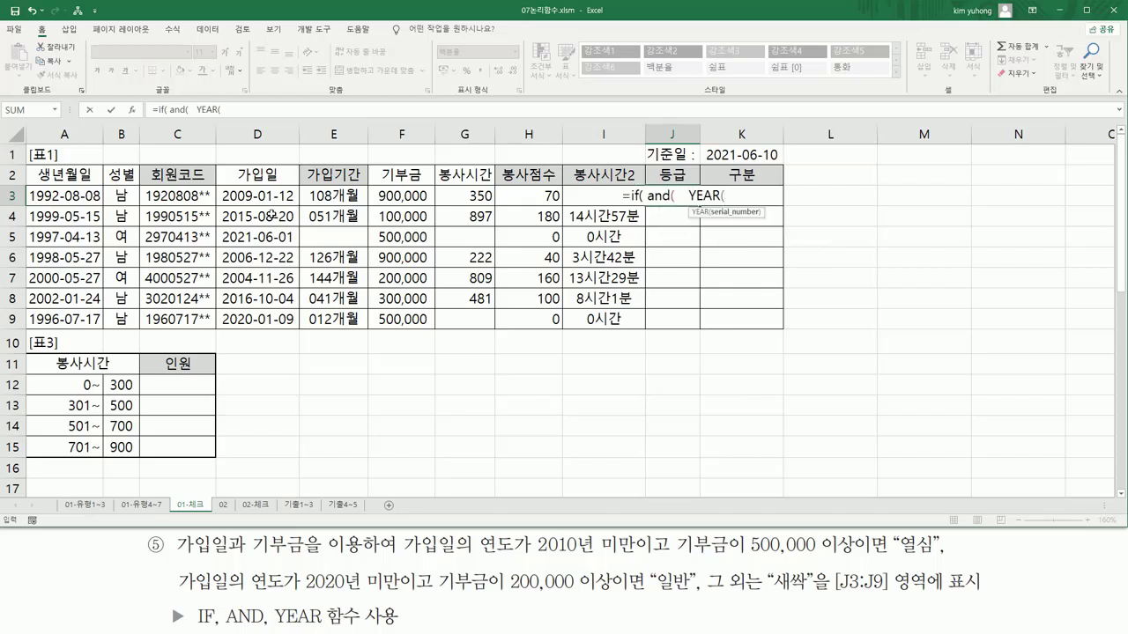
pyautogui.click(225, 196)
pyautogui.write(')')
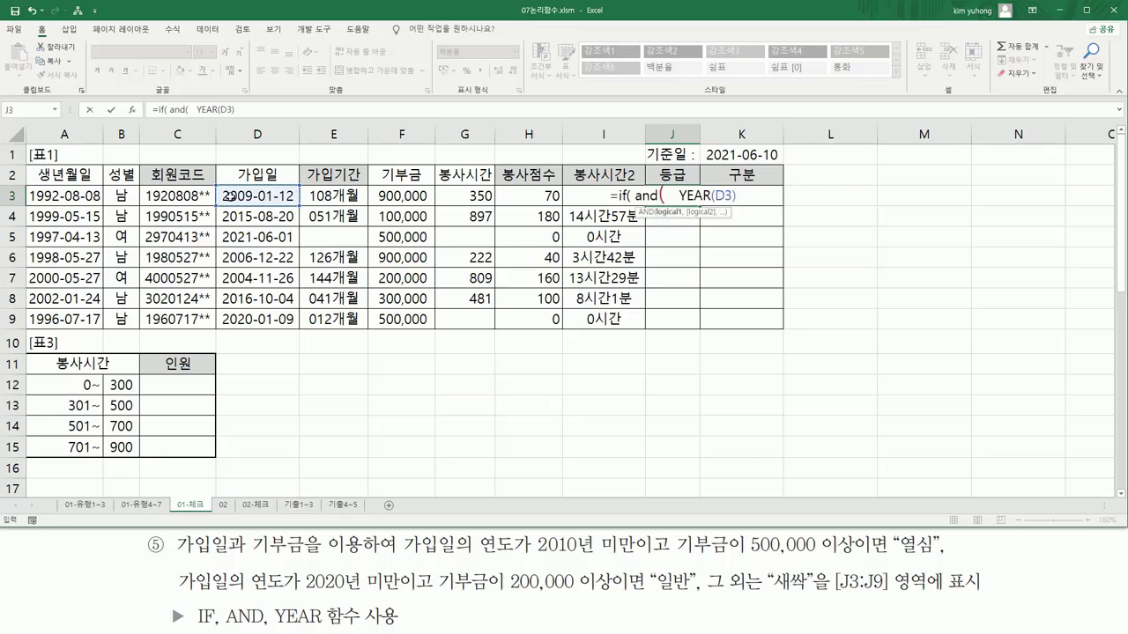
pyautogui.write('<2010')
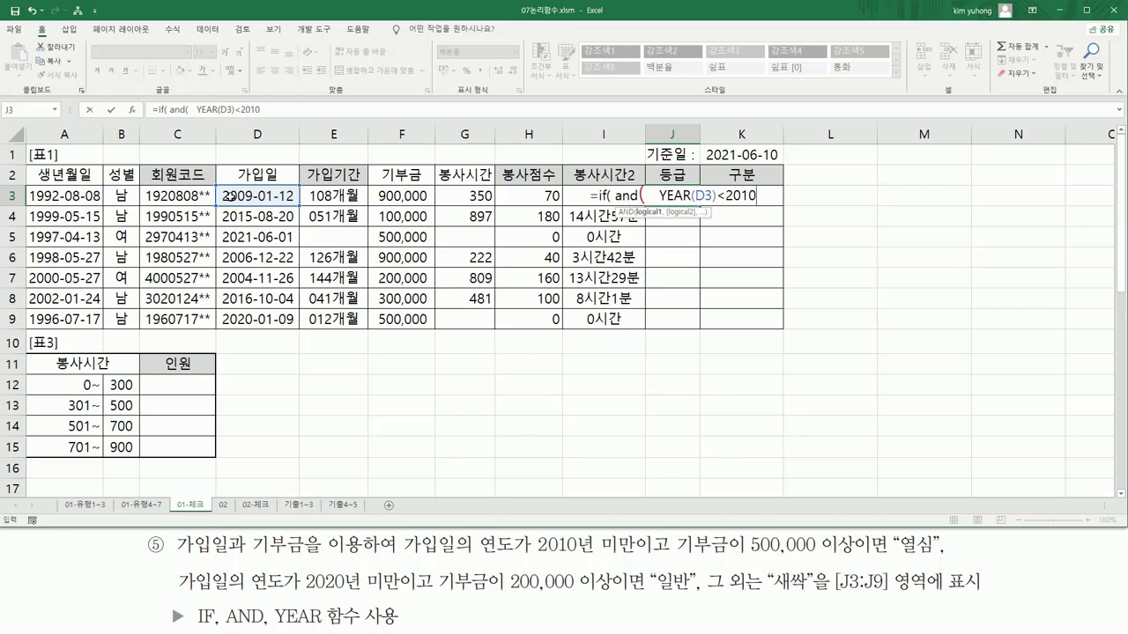
pyautogui.write(',')
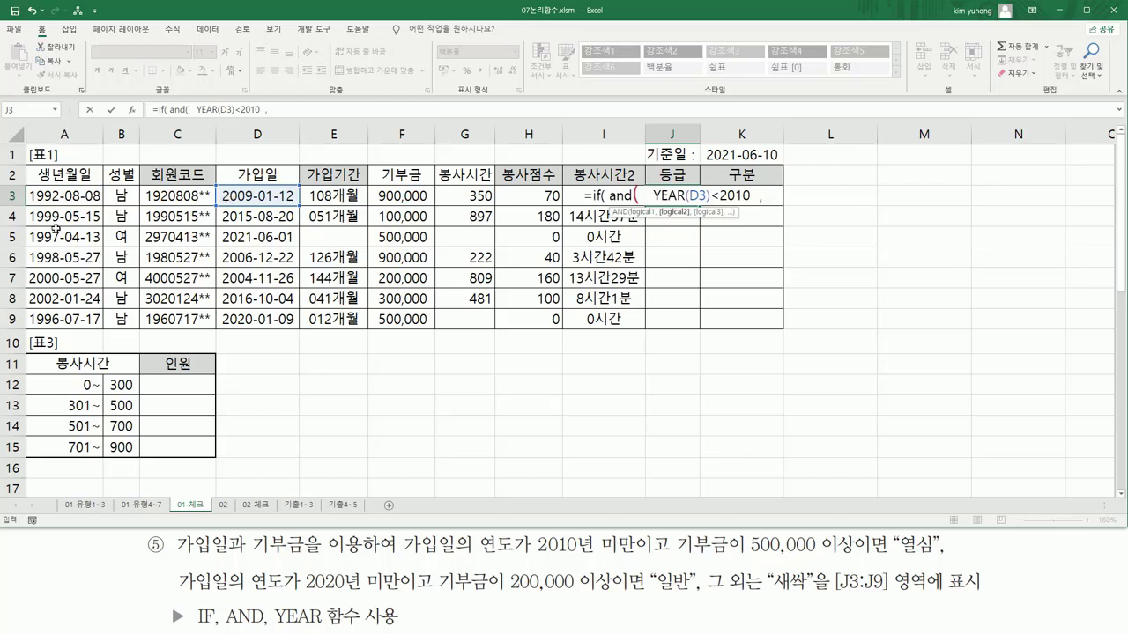
# - Enter F3>=500000 as the second AND condition for the donation amount and close the AND function
pyautogui.click(396, 196)
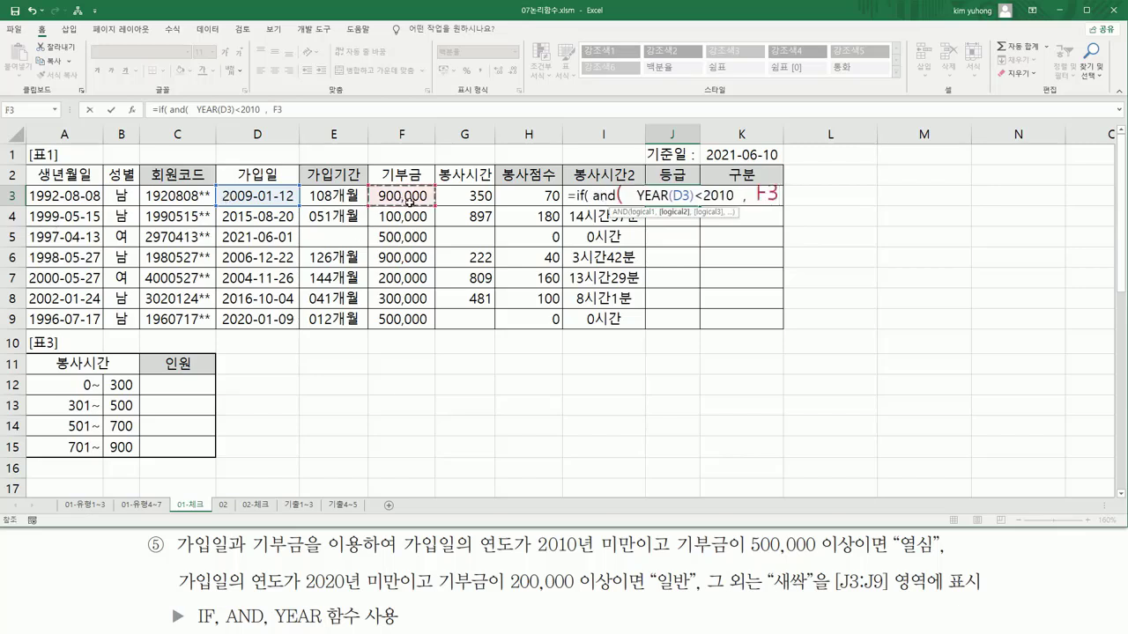
pyautogui.write('>')
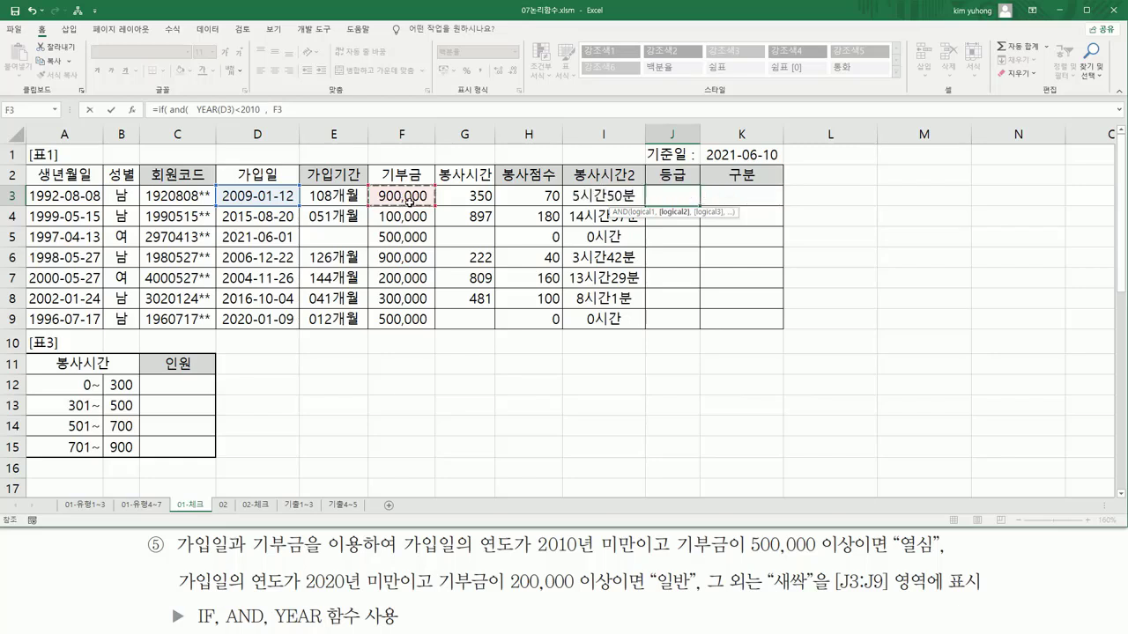
pyautogui.write('=500000')
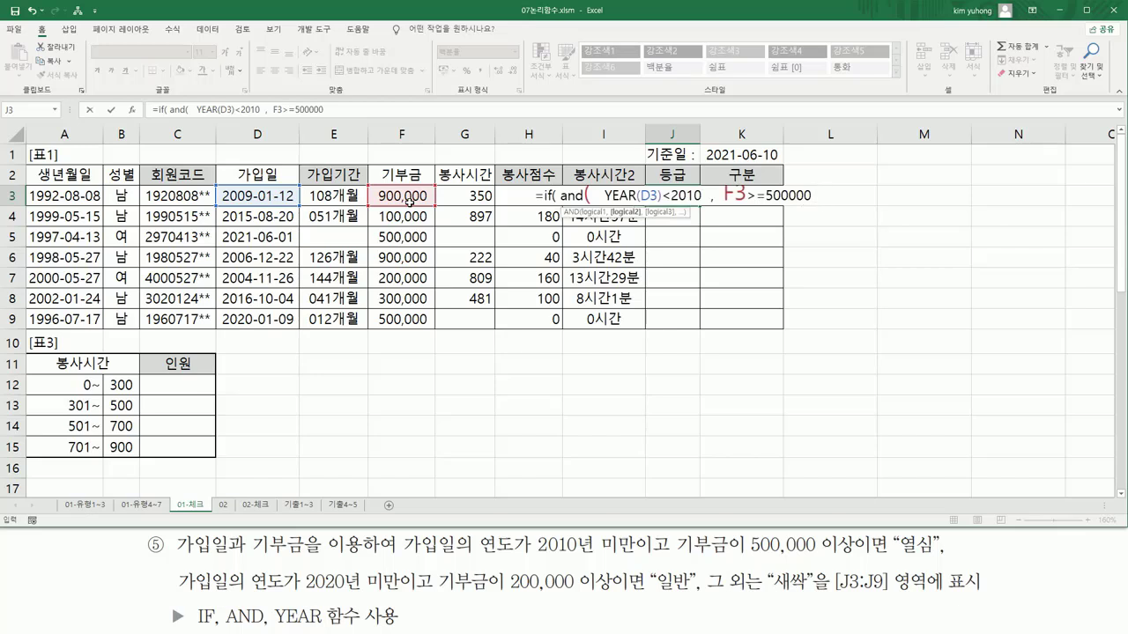
pyautogui.write(') ')
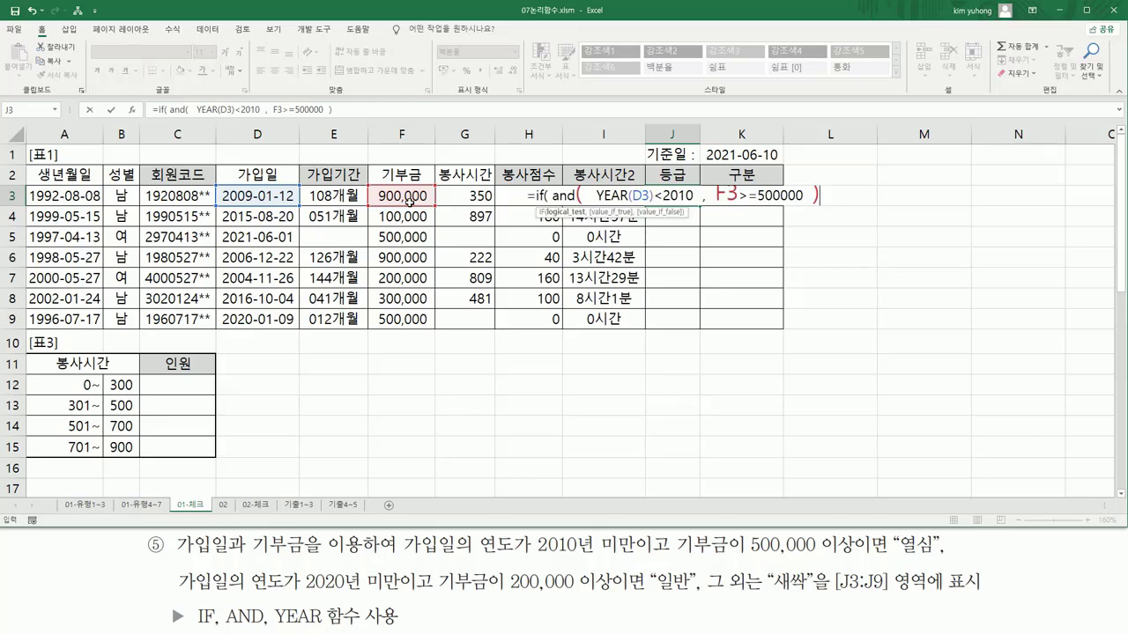
# - Enter "열심" as the IF function's value when both conditions are true, followed by the argument separator
pyautogui.write(',')
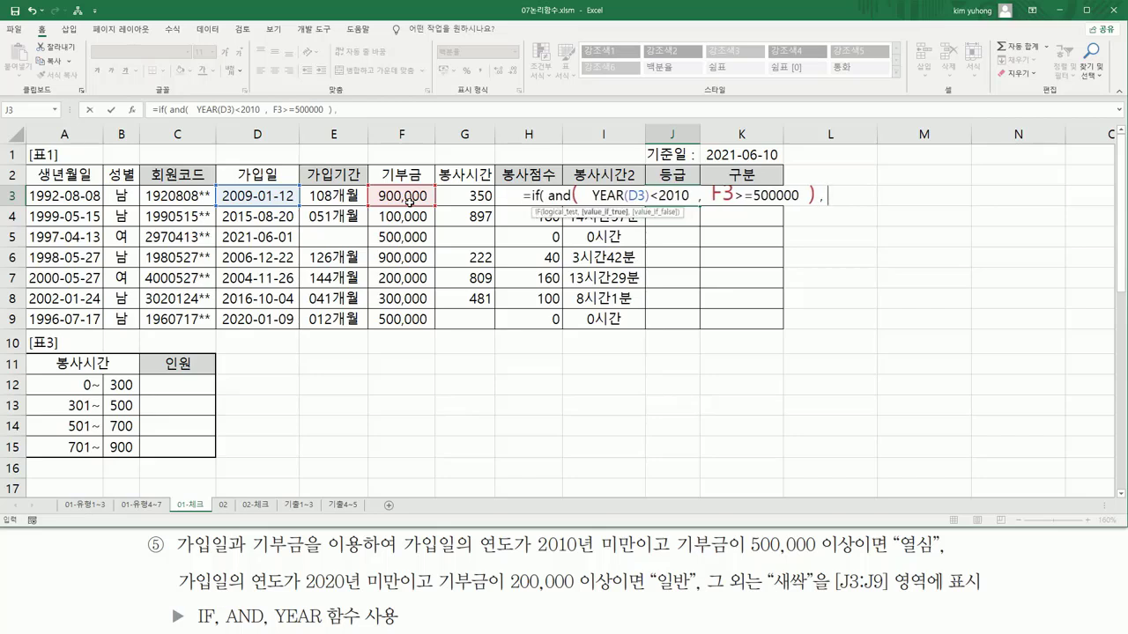
pyautogui.write(' "열')
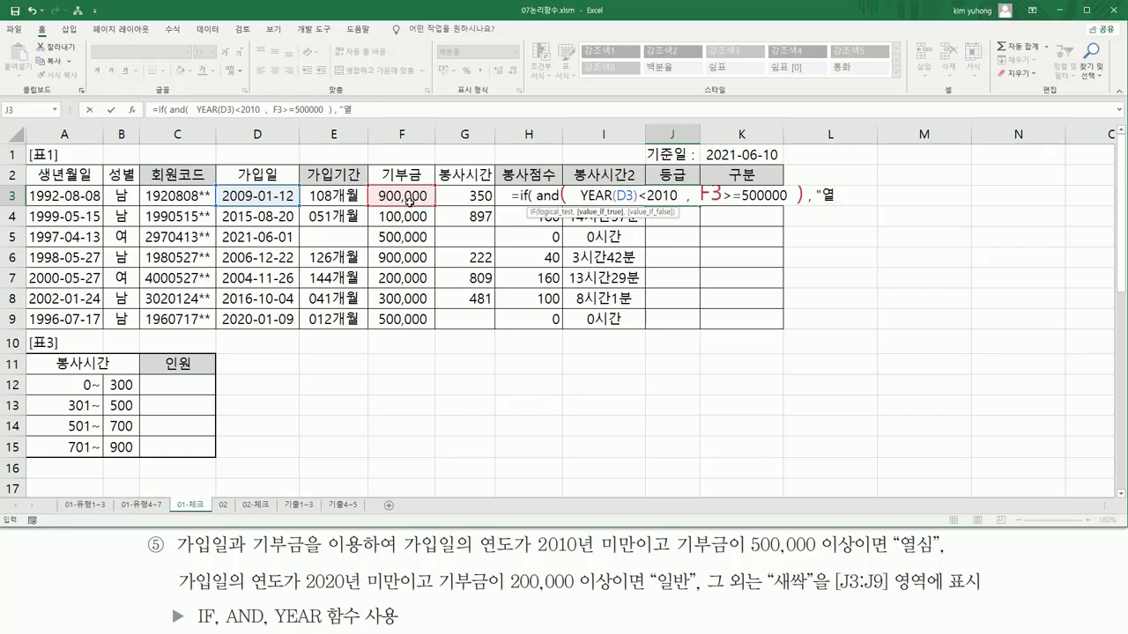
pyautogui.write('심",')
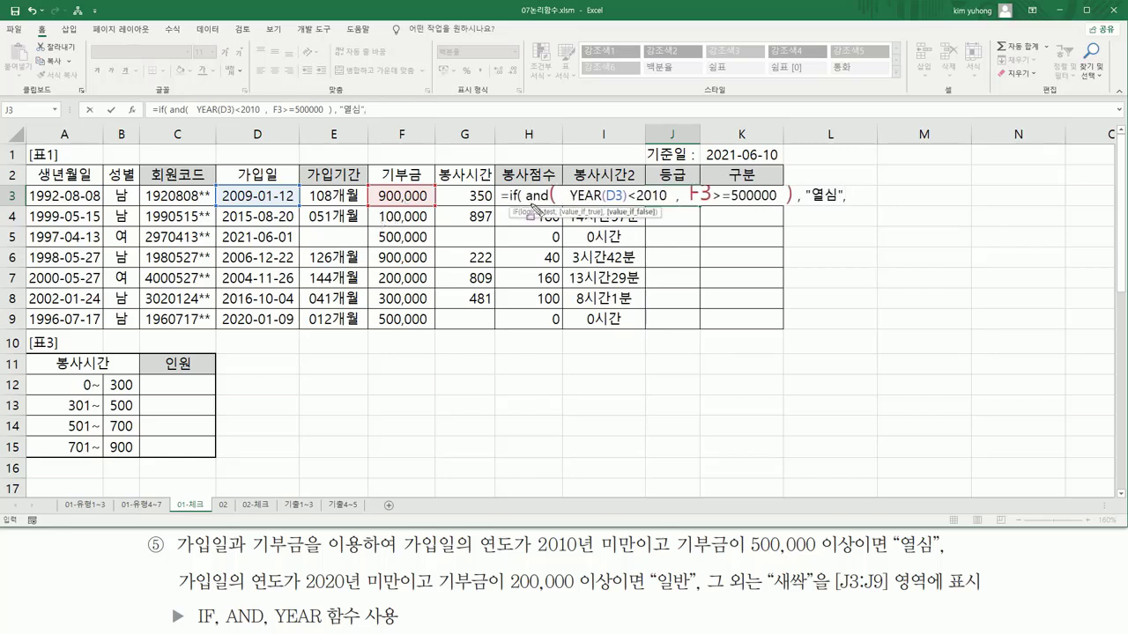
pyautogui.moveTo(527, 203); pyautogui.dragTo(791, 198)
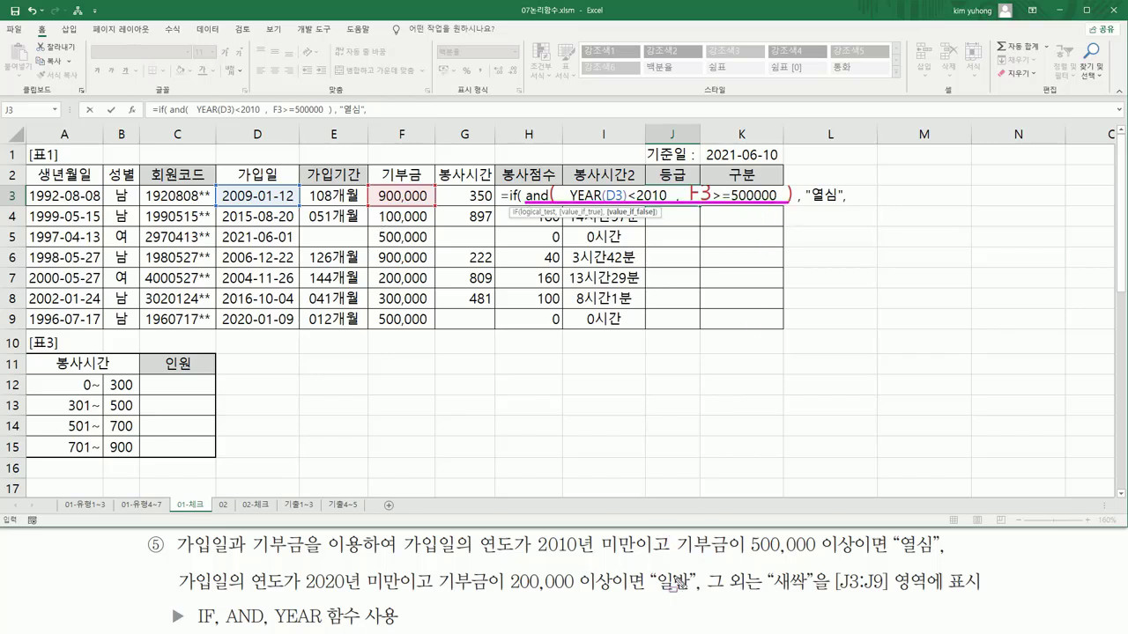
pyautogui.moveTo(659, 603); pyautogui.dragTo(697, 603)
pyautogui.moveTo(772, 602); pyautogui.dragTo(816, 603)
pyautogui.press('Escape')
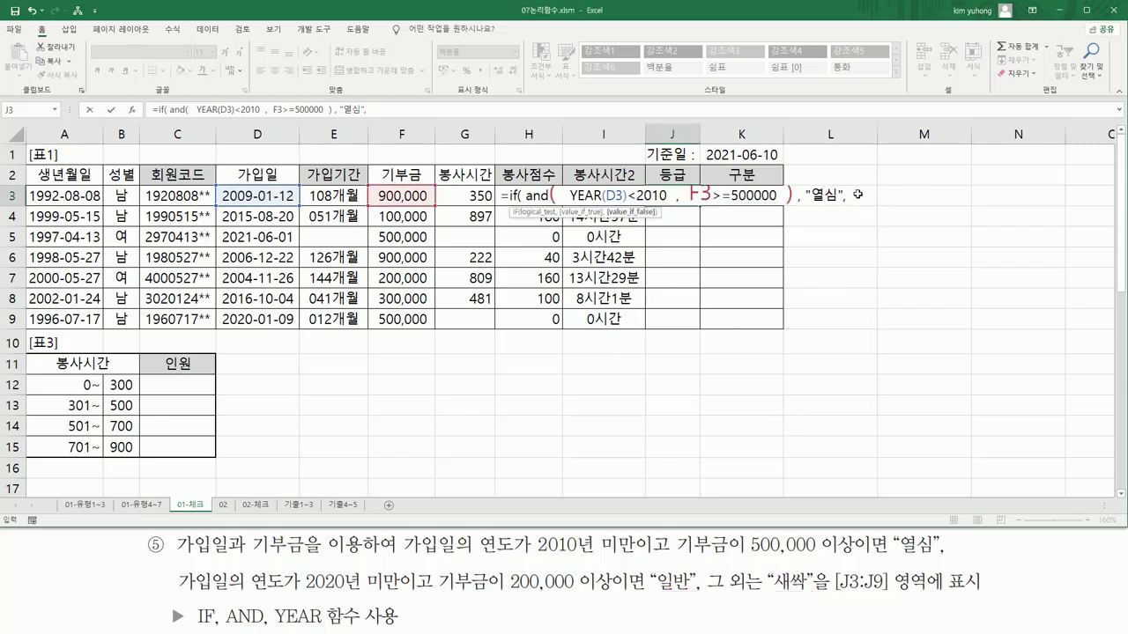
# - Open a second IF function as the value_if_false argument of the formula in J3
pyautogui.click(857, 194)
pyautogui.press('BackSpace')
pyautogui.press('BackSpace')
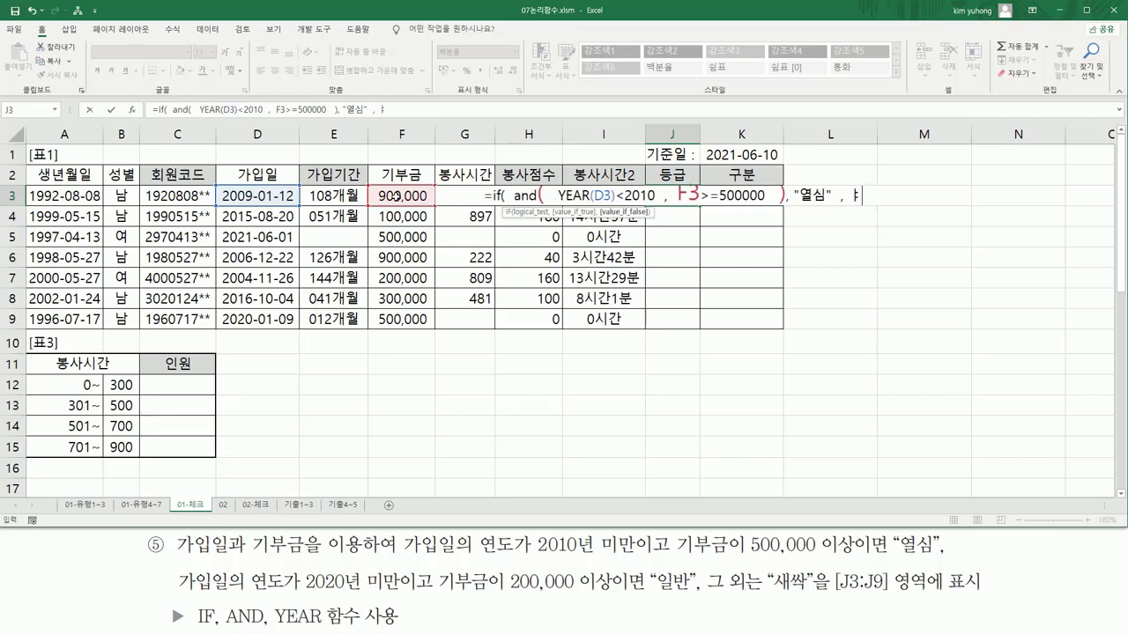
pyautogui.write('if(')
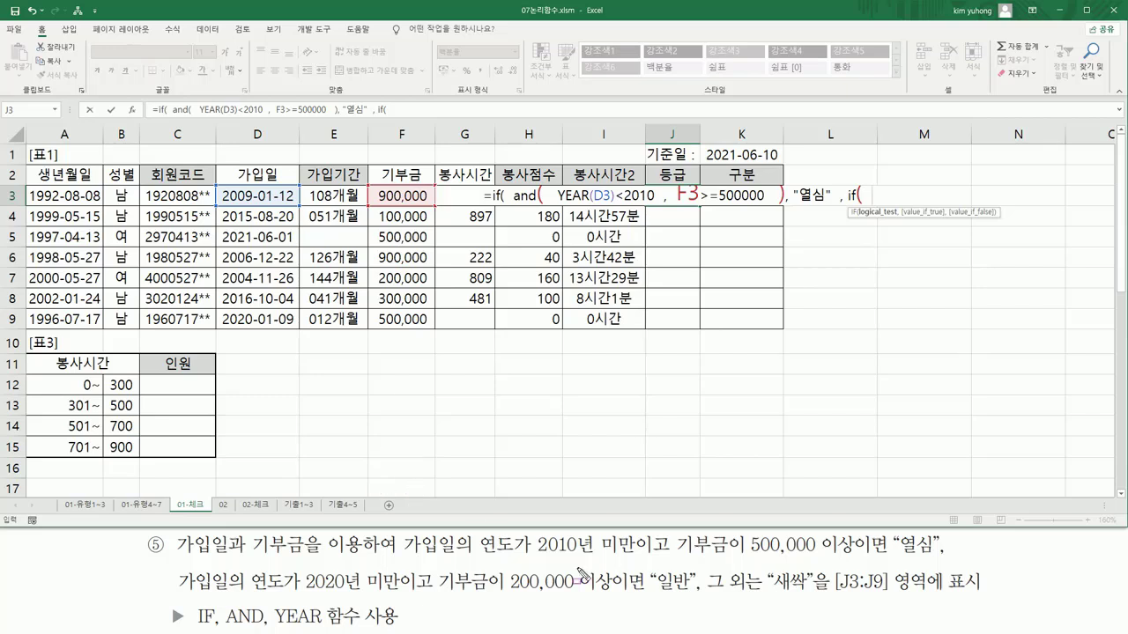
pyautogui.moveTo(656, 599); pyautogui.dragTo(694, 599)
pyautogui.moveTo(286, 595); pyautogui.dragTo(359, 607)
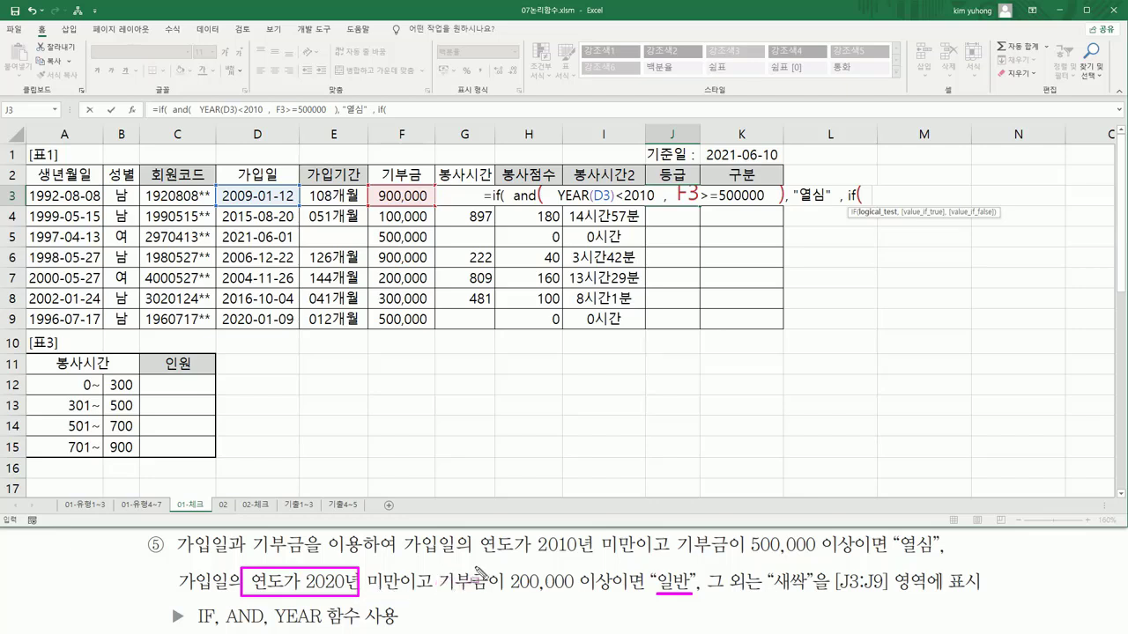
pyautogui.moveTo(513, 568); pyautogui.dragTo(581, 599)
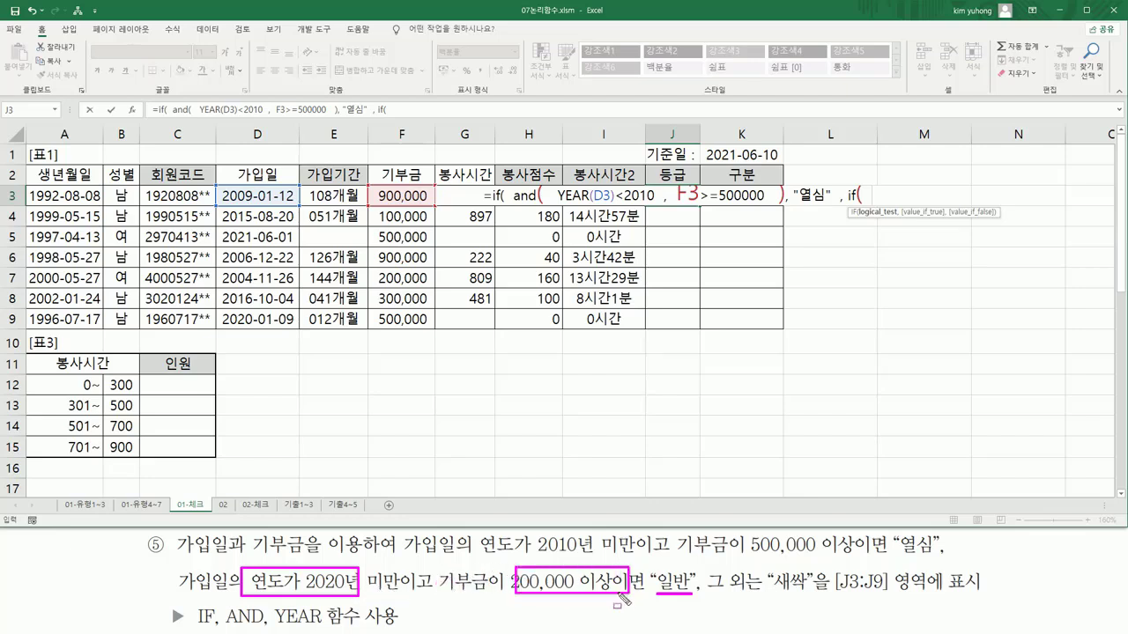
pyautogui.press('Escape')
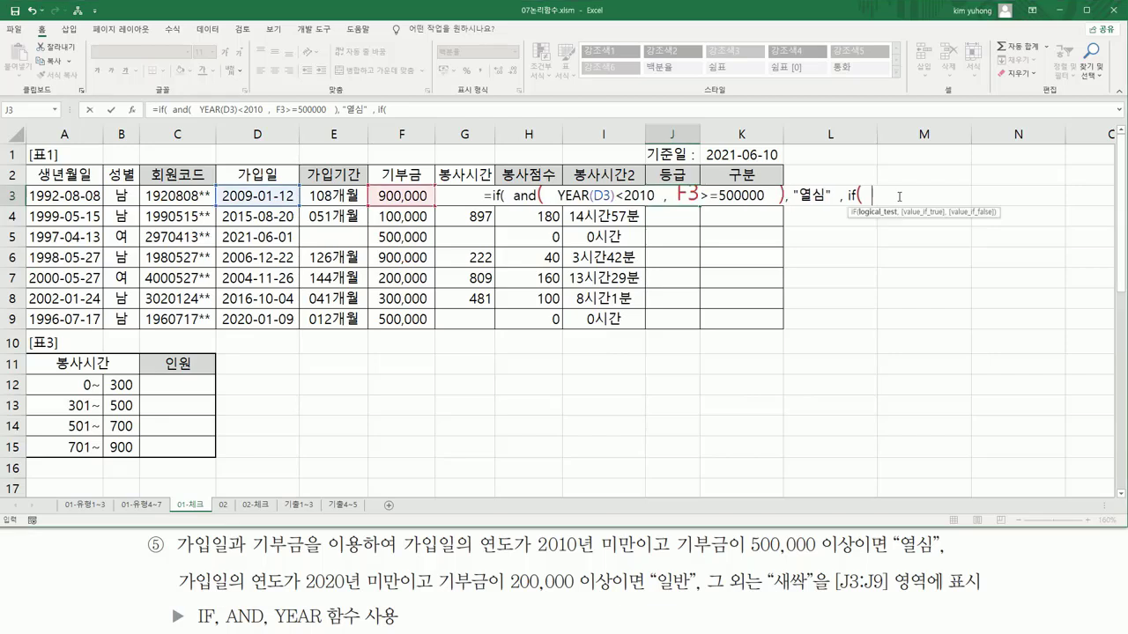
# - Start an AND test inside the nested IF, with YEAR(D3)<2020 as its first condition
pyautogui.write('and(')
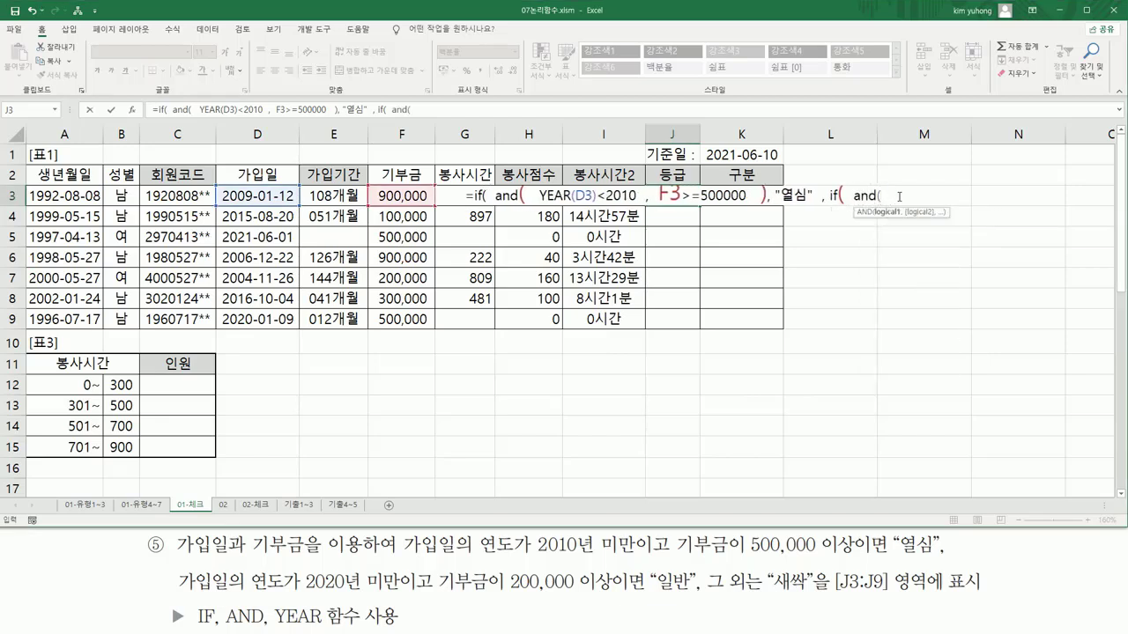
pyautogui.write('  ye')
pyautogui.press('Tab')
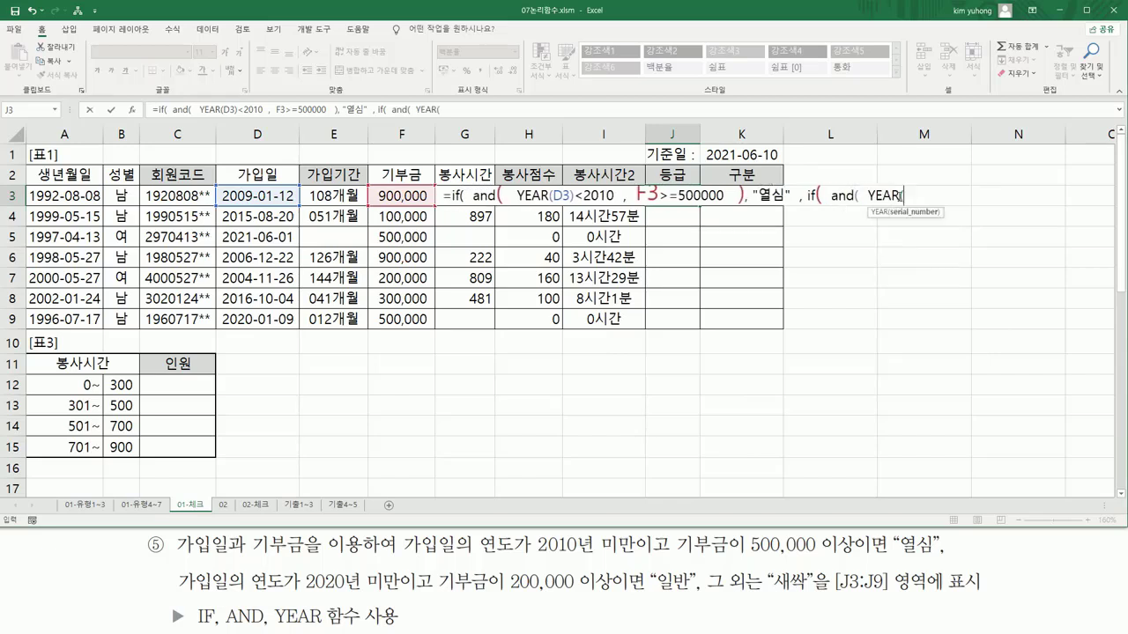
pyautogui.click(249, 196)
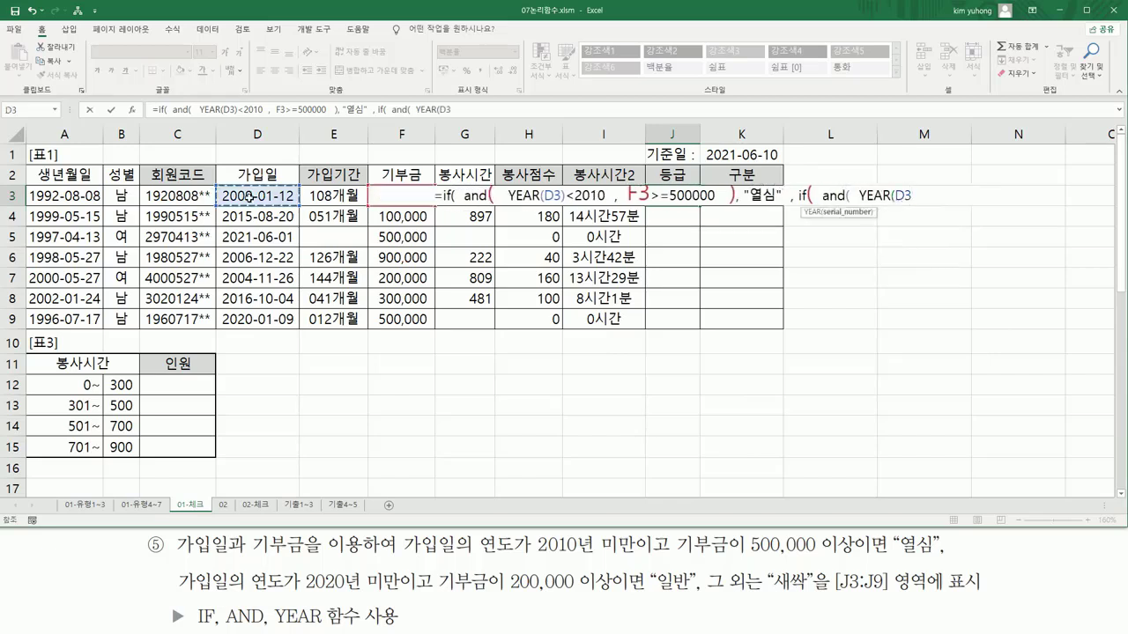
pyautogui.write(')')
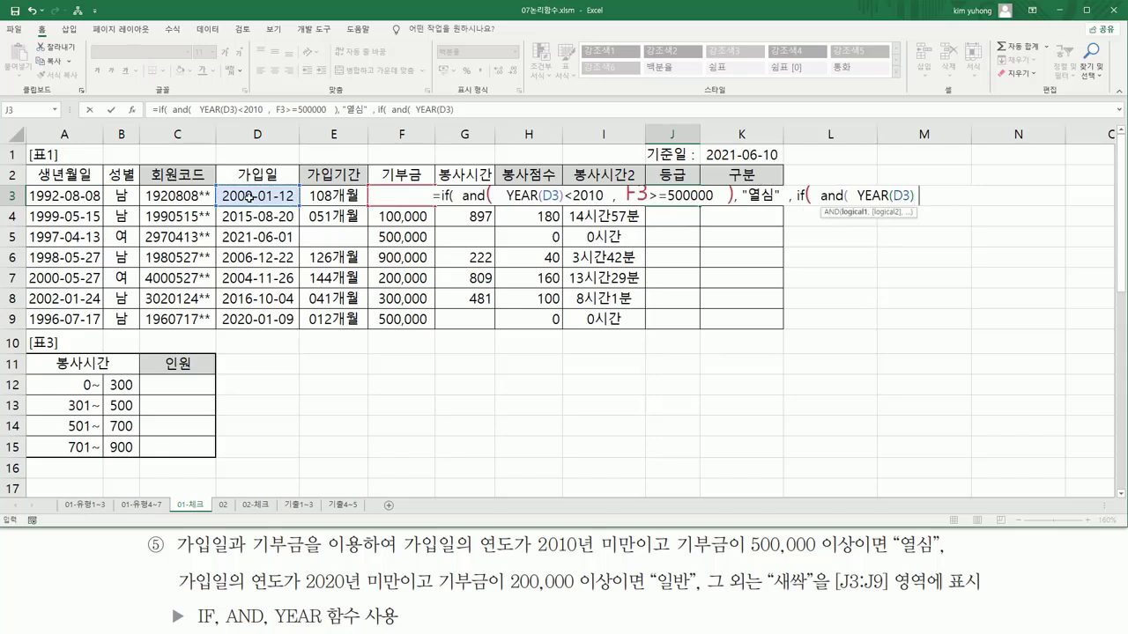
pyautogui.write(' <2020')
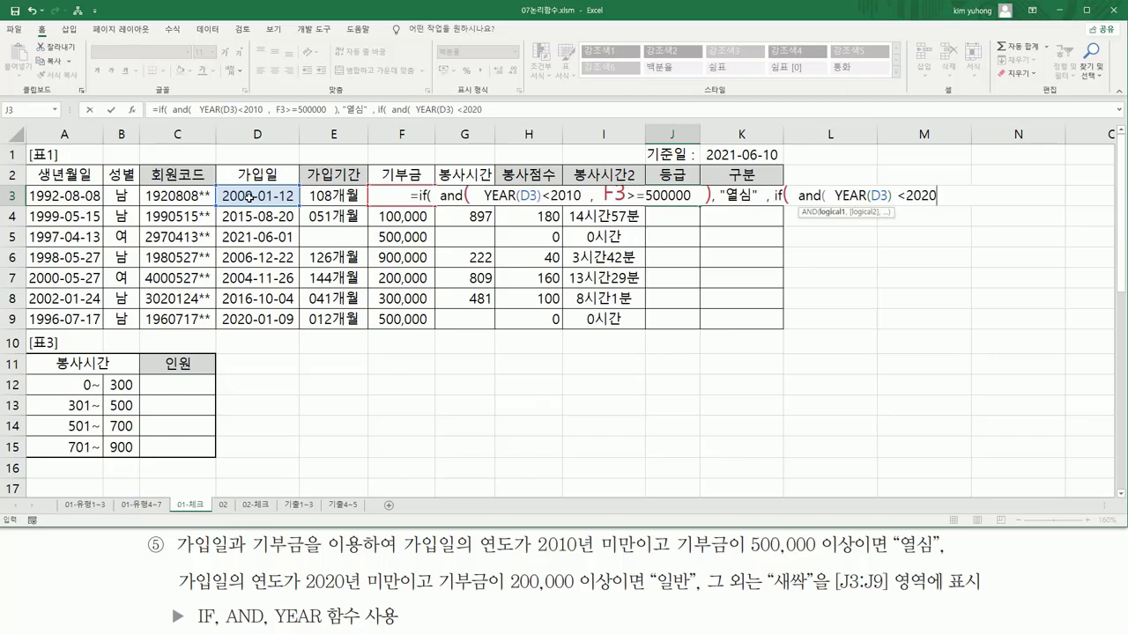
pyautogui.write('  ,')
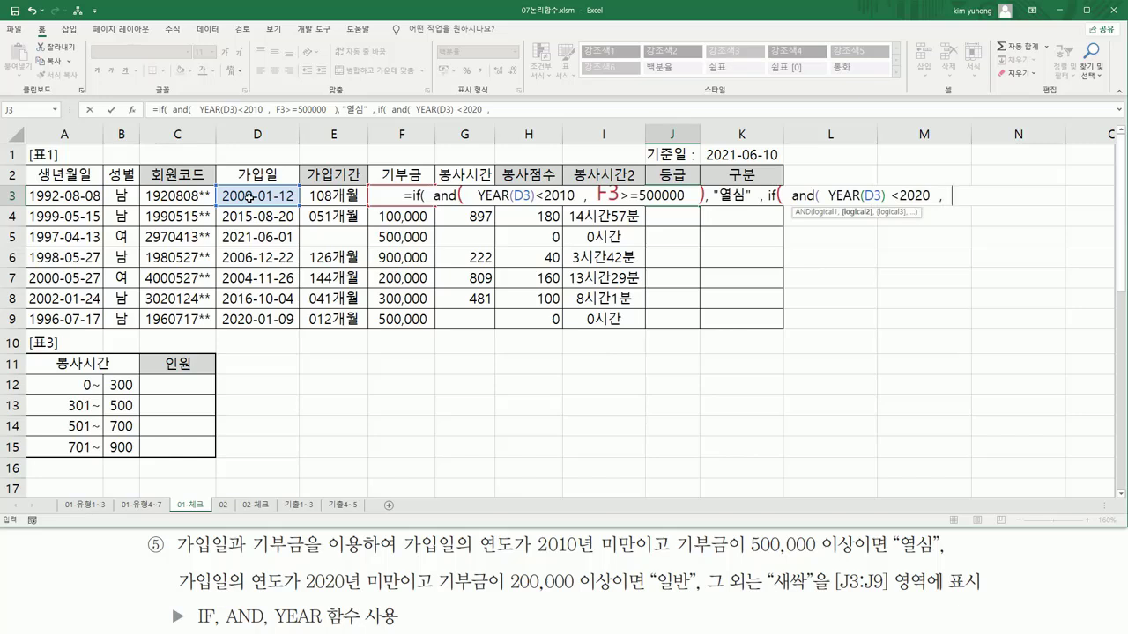
# - Add F3>=200000 as the second condition of the nested AND and close that function
pyautogui.click(404, 214)
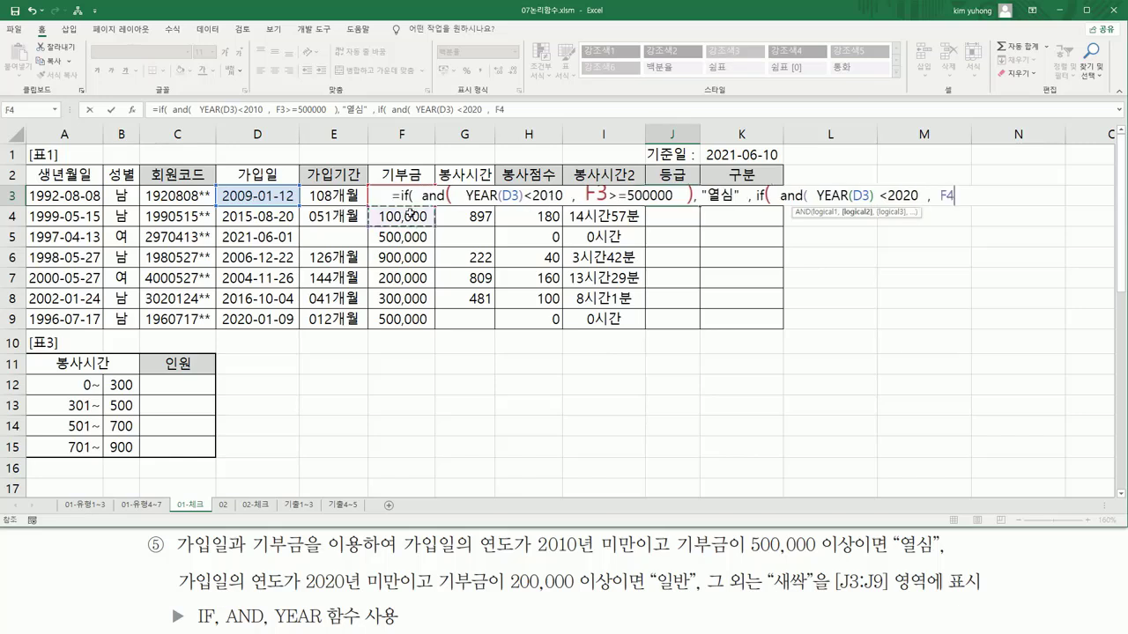
pyautogui.press('Up')
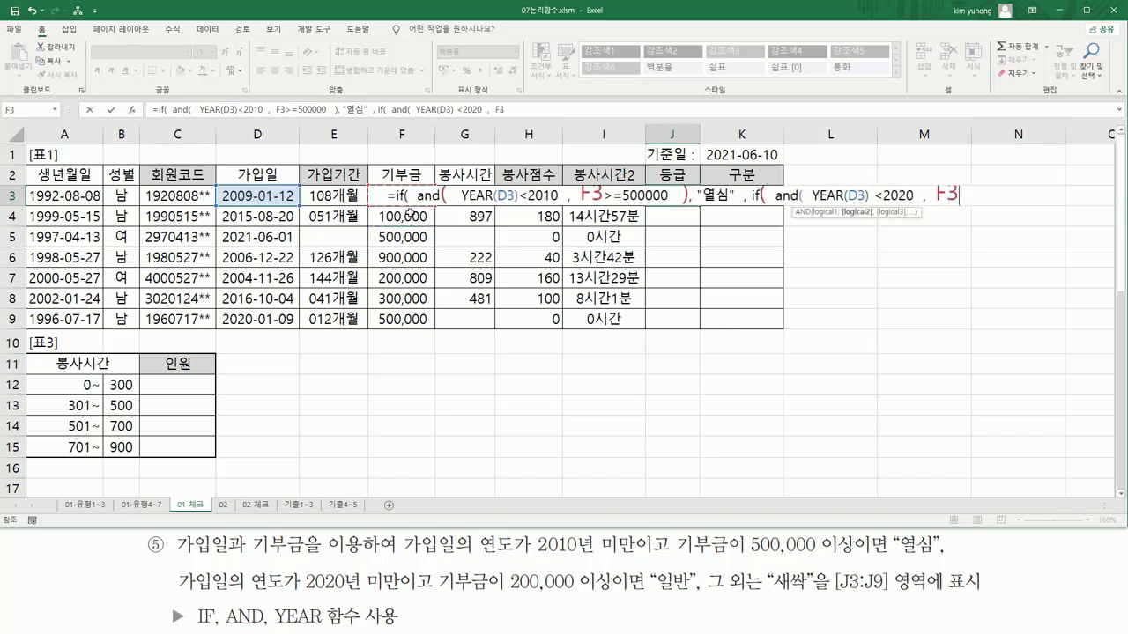
pyautogui.write('>')
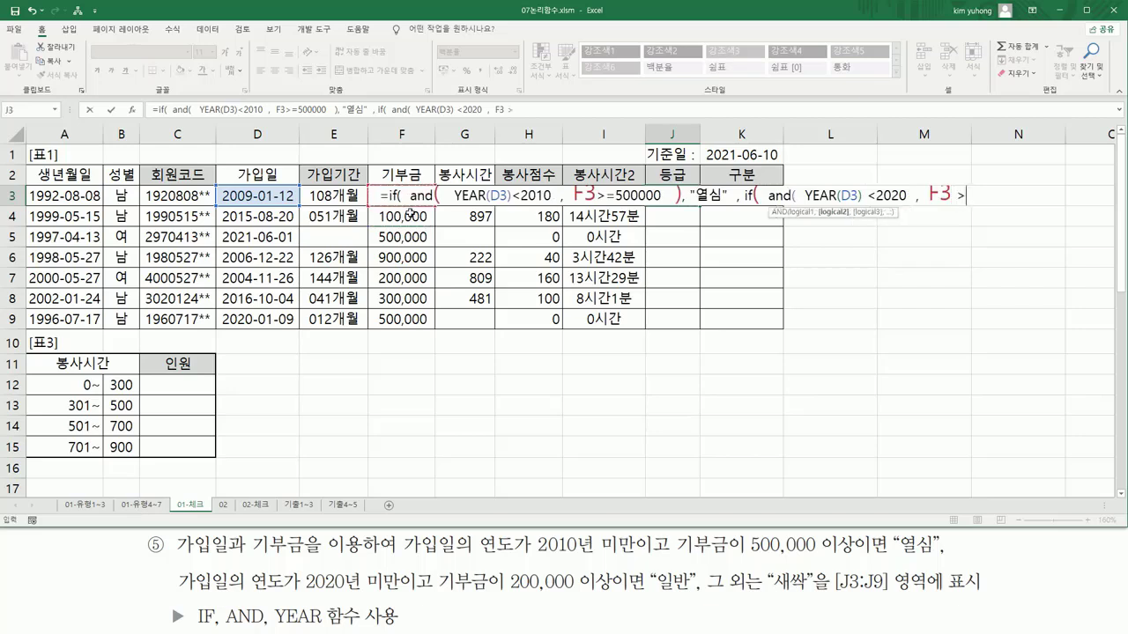
pyautogui.write('=200000')
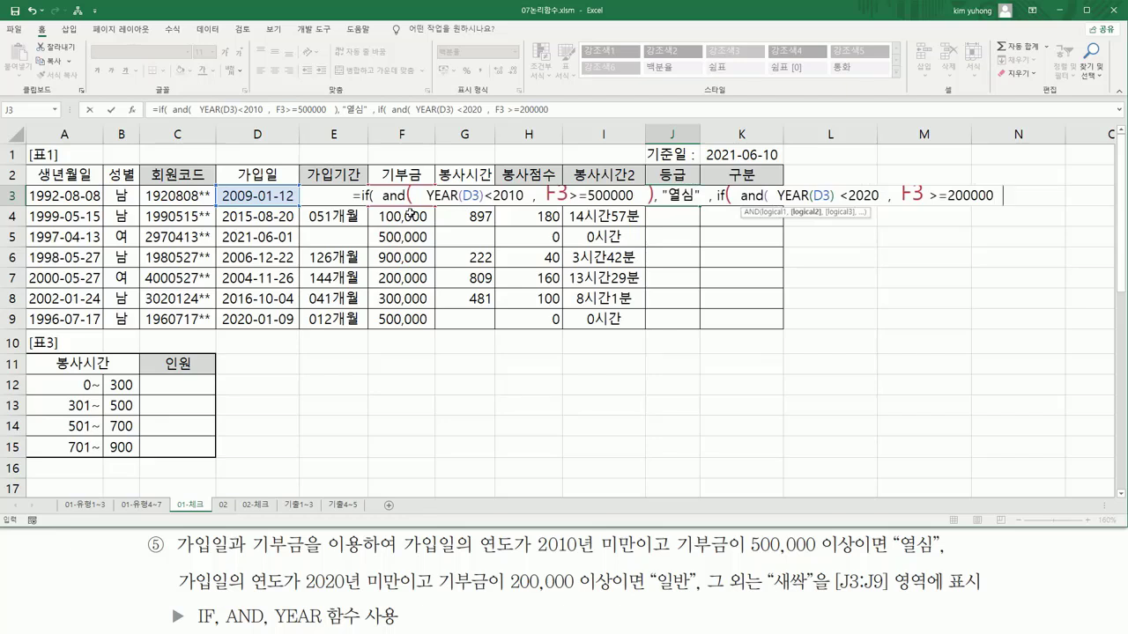
pyautogui.write('  ) ')
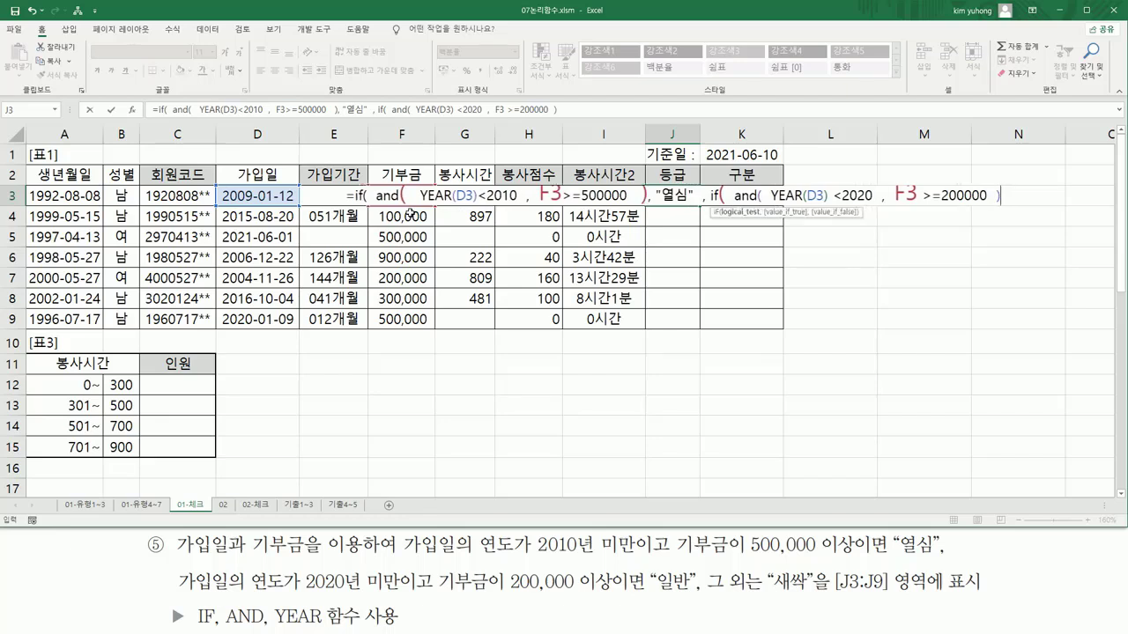
# - Give the nested IF "일반" as its true value and "새싹" as its false value, close both IF functions and commit the formula
pyautogui.write(',')
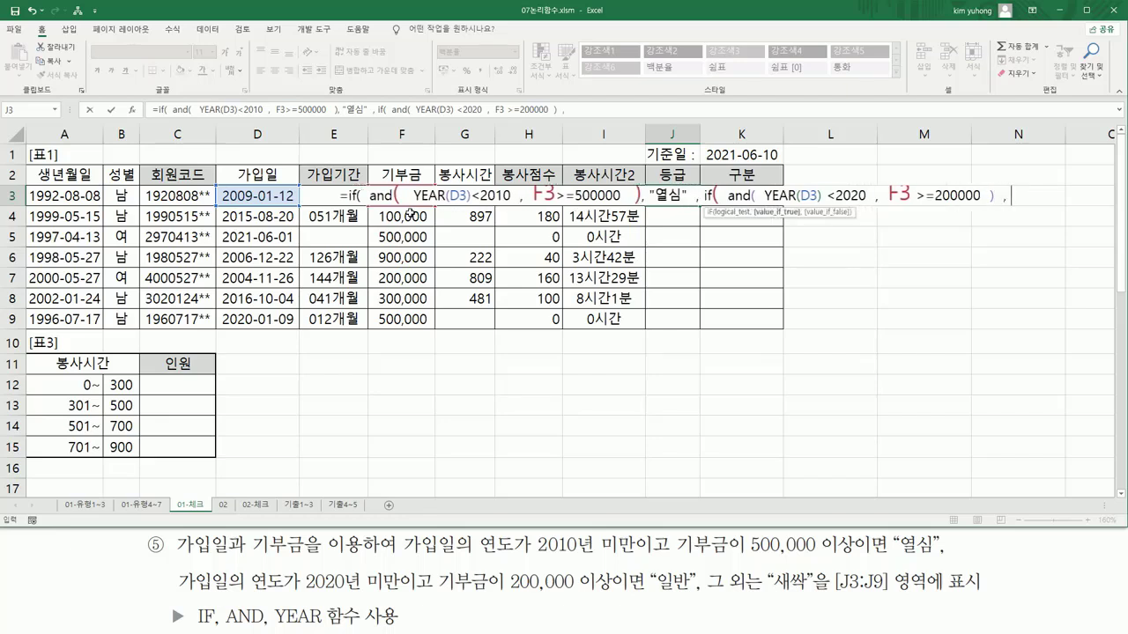
pyautogui.write(' "일반" ')
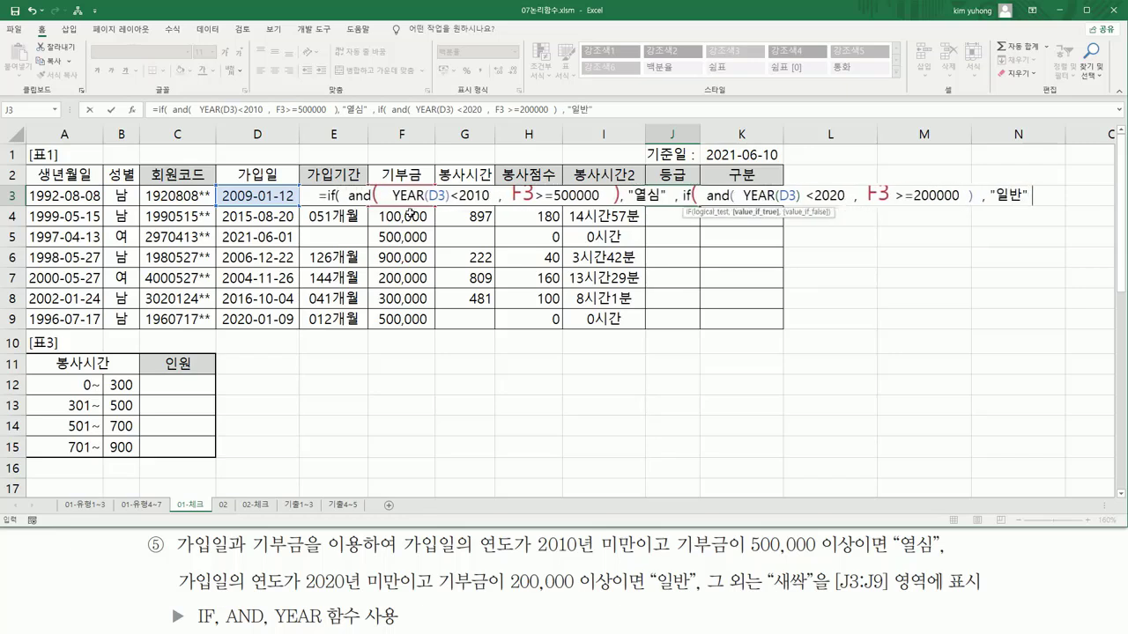
pyautogui.write(', "')
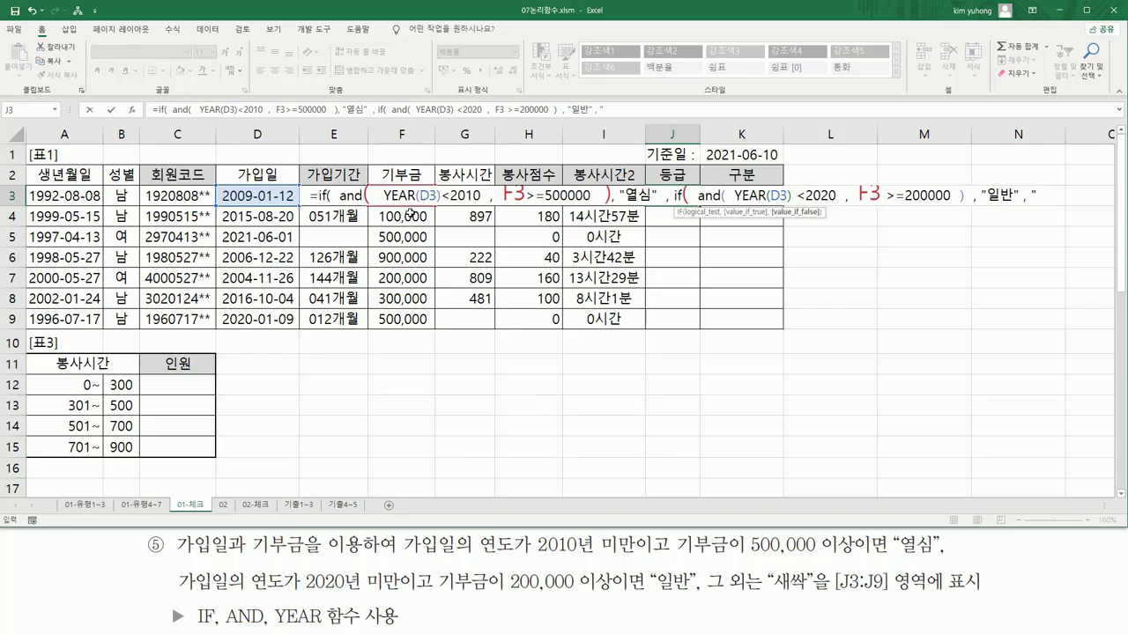
pyautogui.write('새싹')
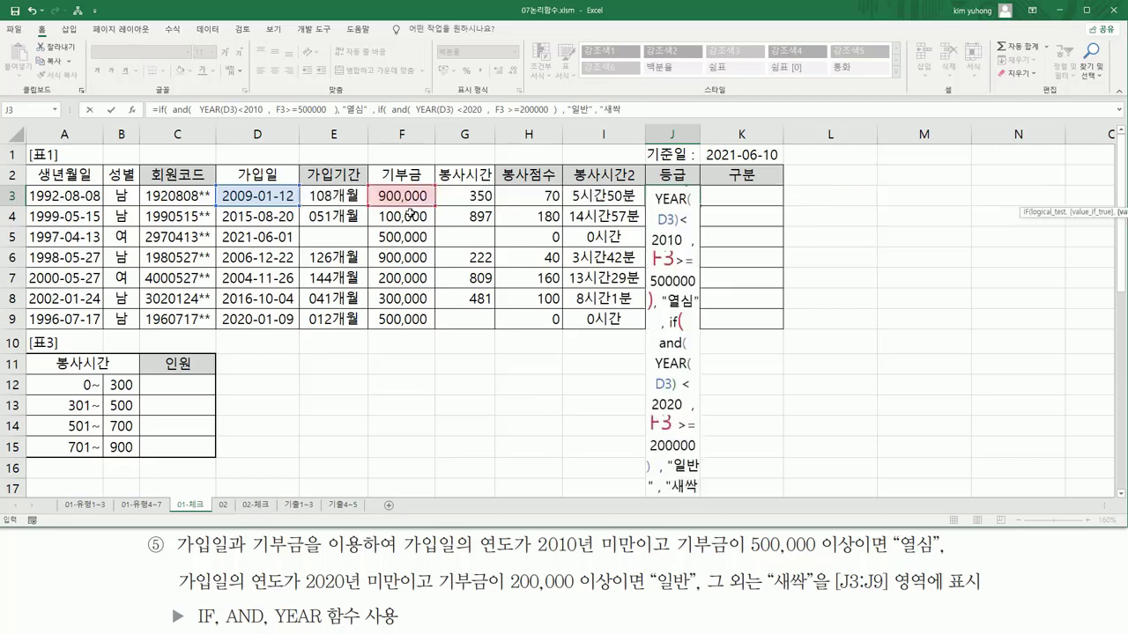
pyautogui.write('"')
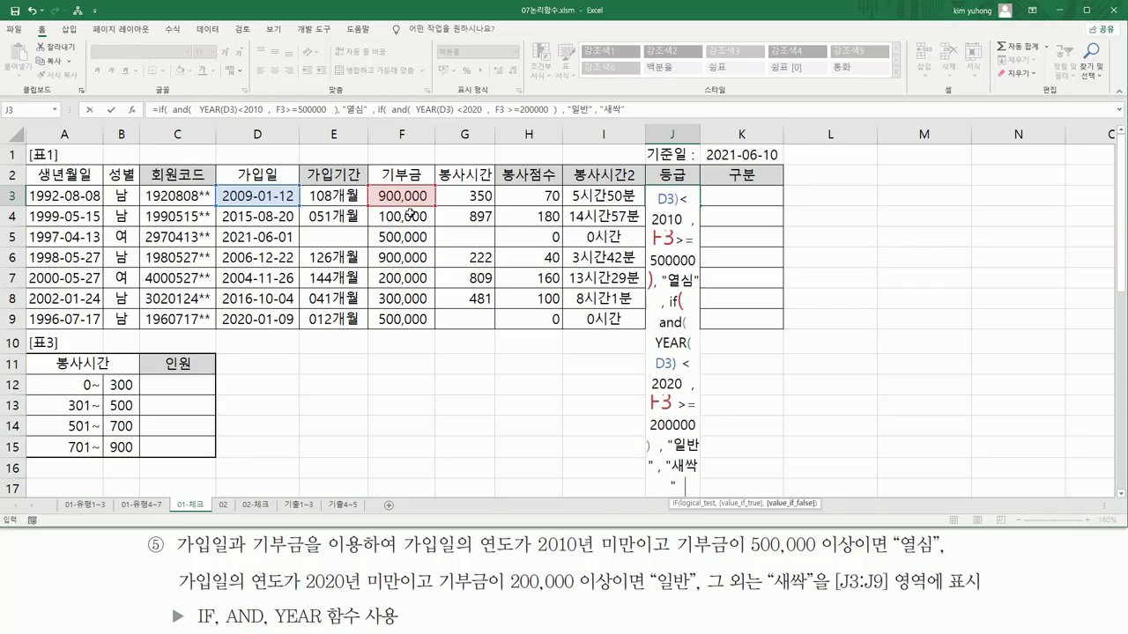
pyautogui.write('  ))')
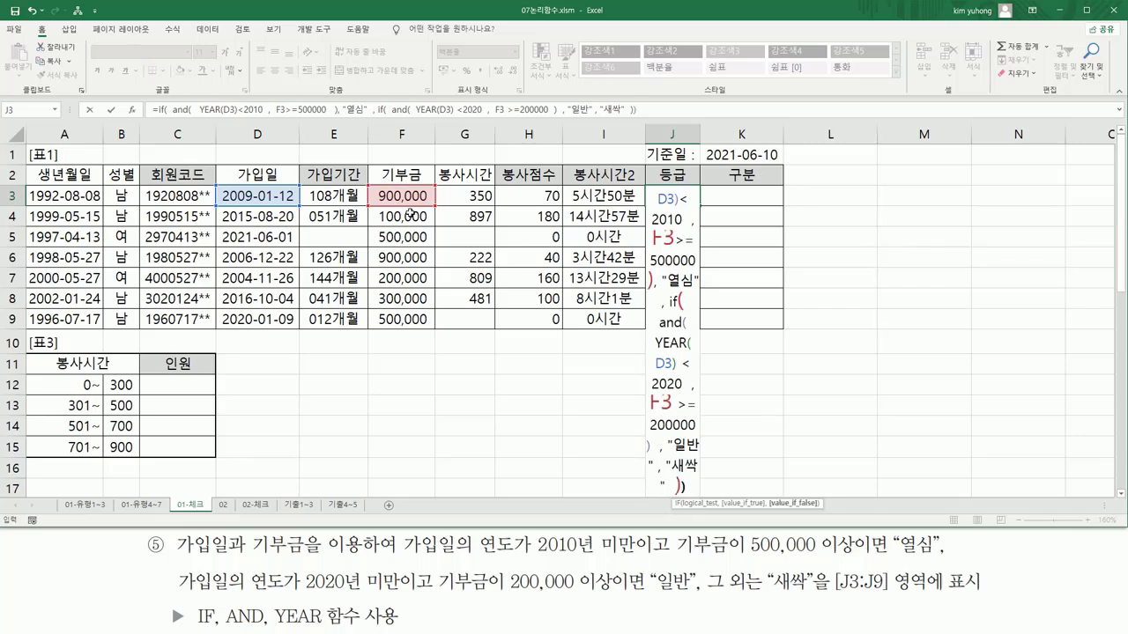
pyautogui.press('BackSpace')
pyautogui.write(')')
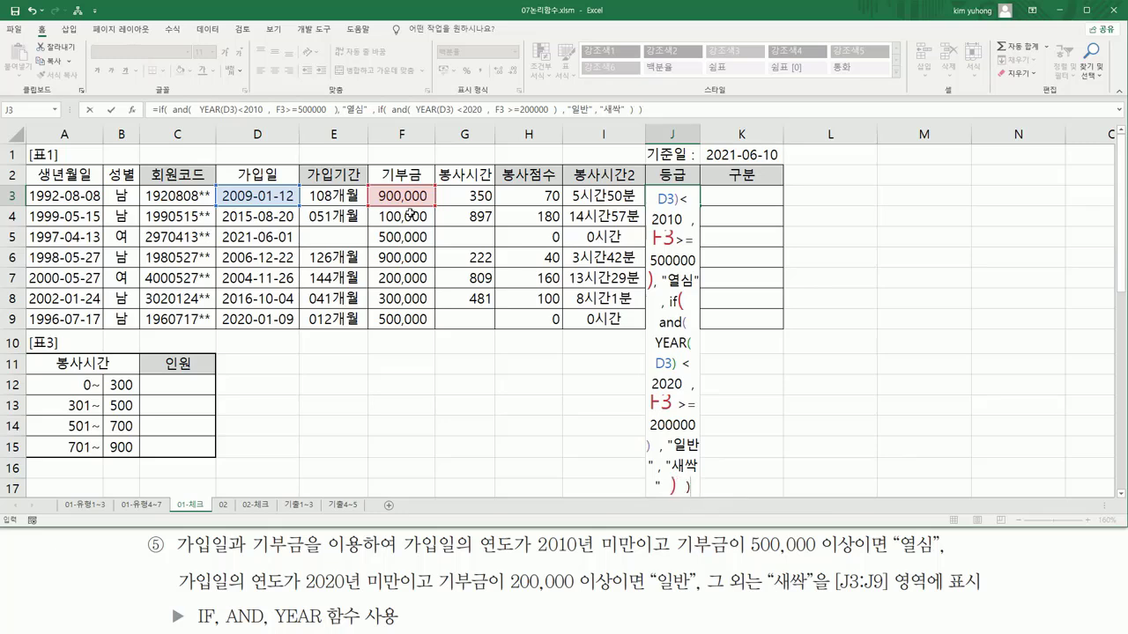
pyautogui.press('Return')
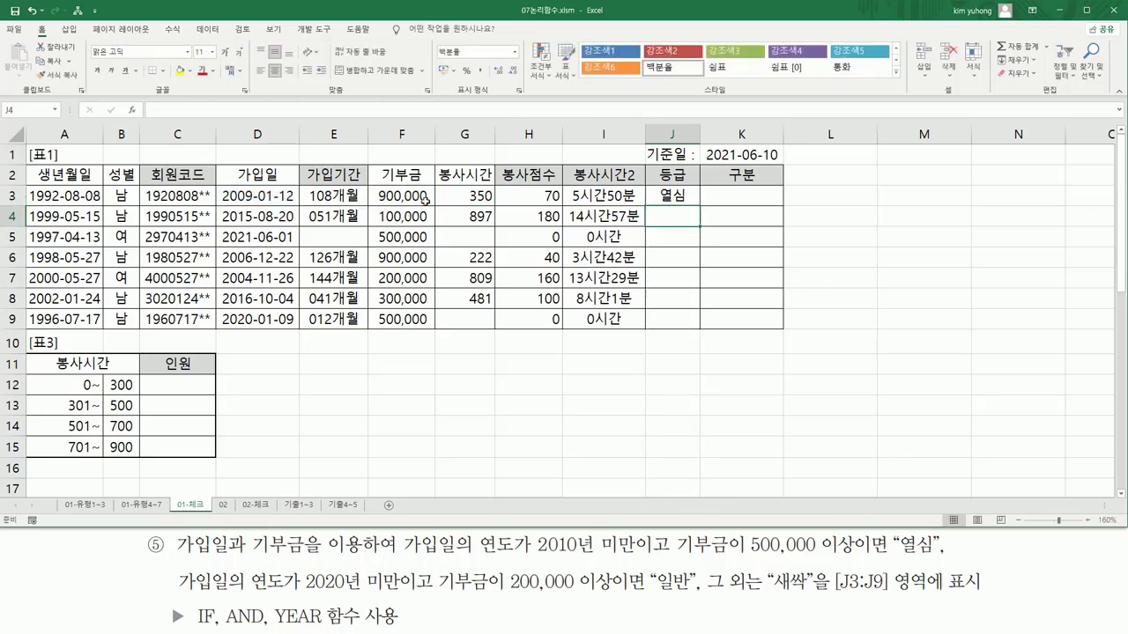
# - Copy the grade formula from J3 down through J9
pyautogui.click(679, 195)
pyautogui.moveTo(699, 205); pyautogui.dragTo(696, 324)
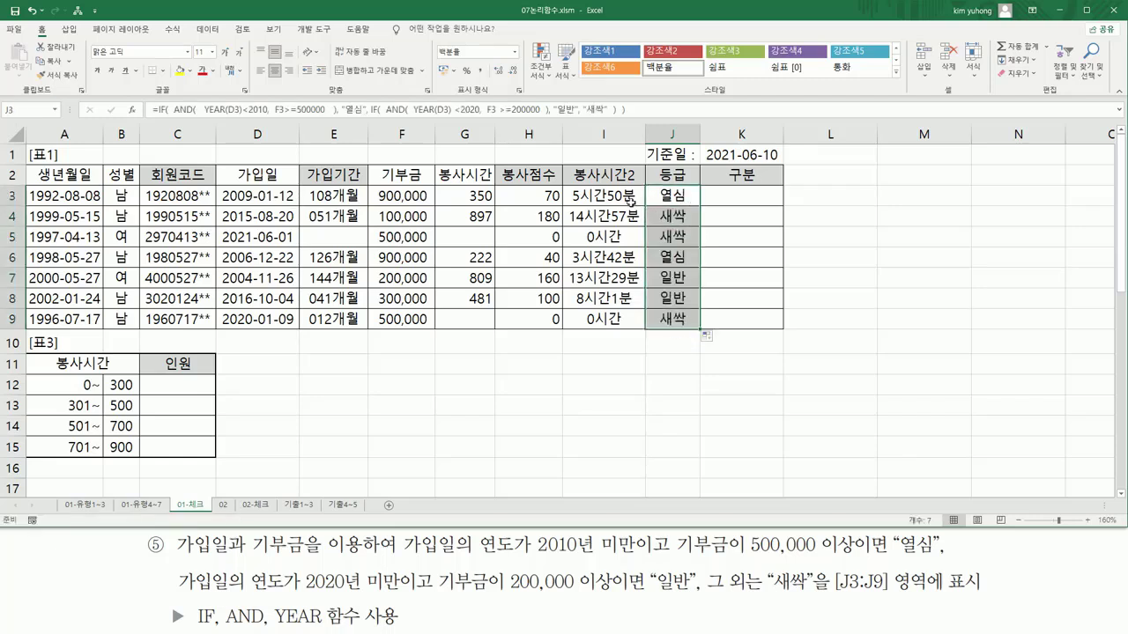
pyautogui.click(456, 357)
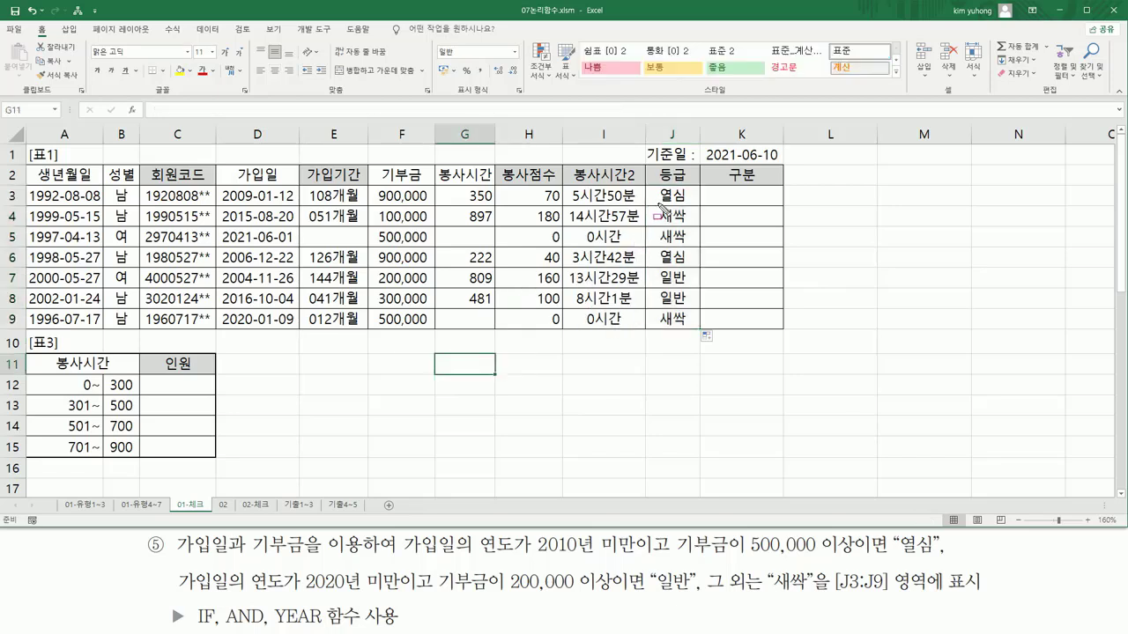
# - Check the grades in J3 and J5 against the join-year and donation criteria, using the join dates and donations of those rows
pyautogui.moveTo(656, 215)
pyautogui.mouseDown()
pyautogui.moveTo(650, 208)
pyautogui.moveTo(691, 200)
pyautogui.moveTo(697, 186)
pyautogui.mouseUp()
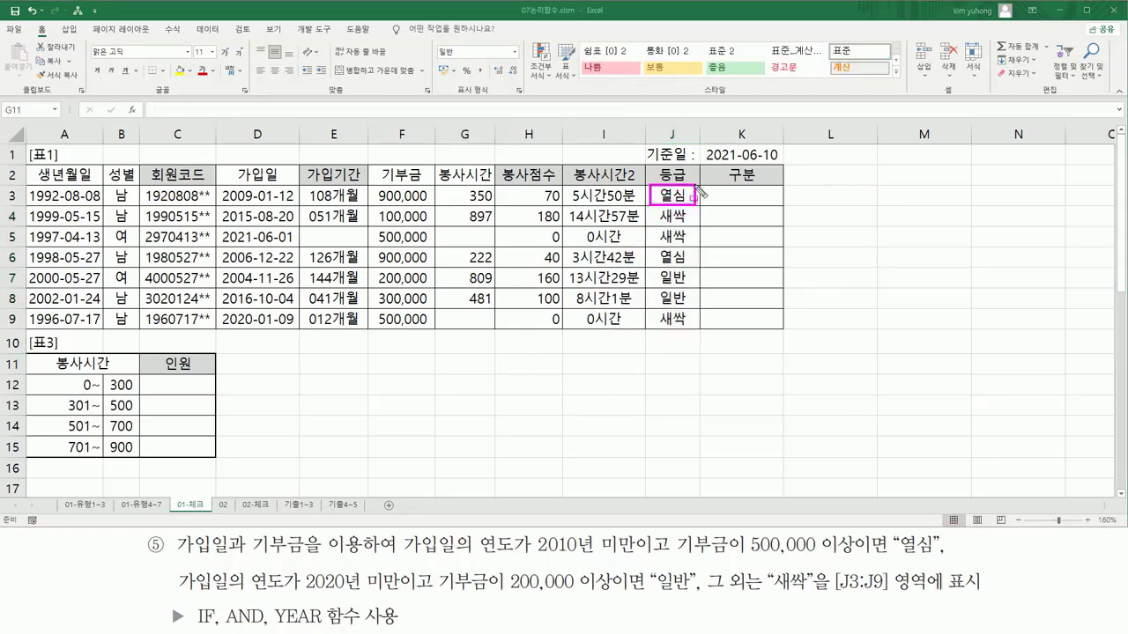
pyautogui.moveTo(900, 554); pyautogui.dragTo(946, 553)
pyautogui.moveTo(533, 536); pyautogui.dragTo(640, 535)
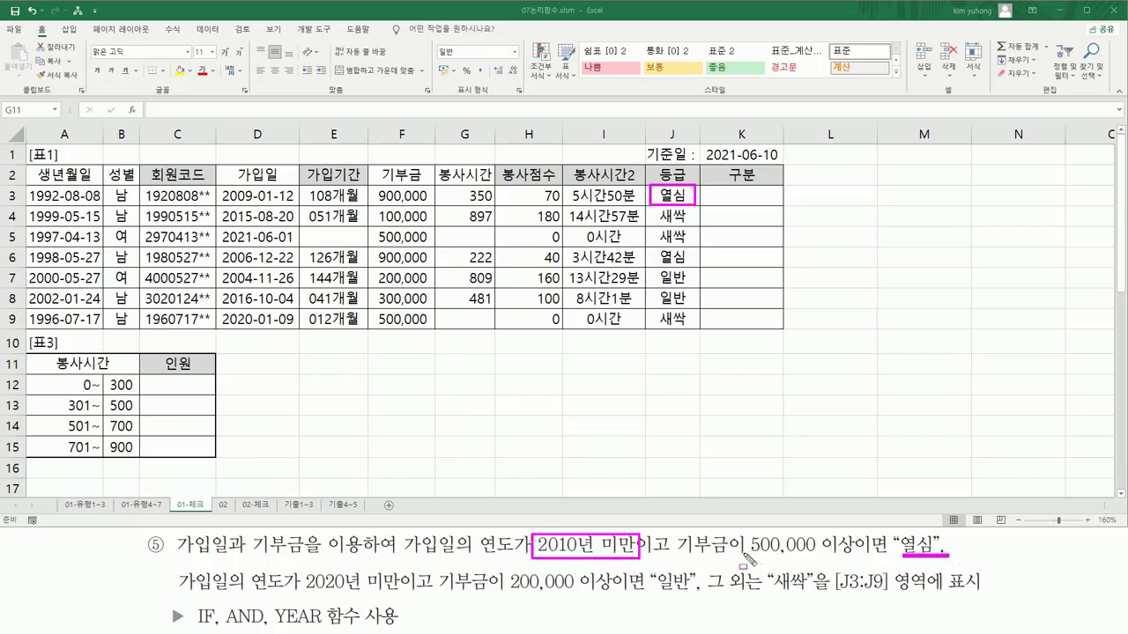
pyautogui.moveTo(743, 555); pyautogui.dragTo(852, 554)
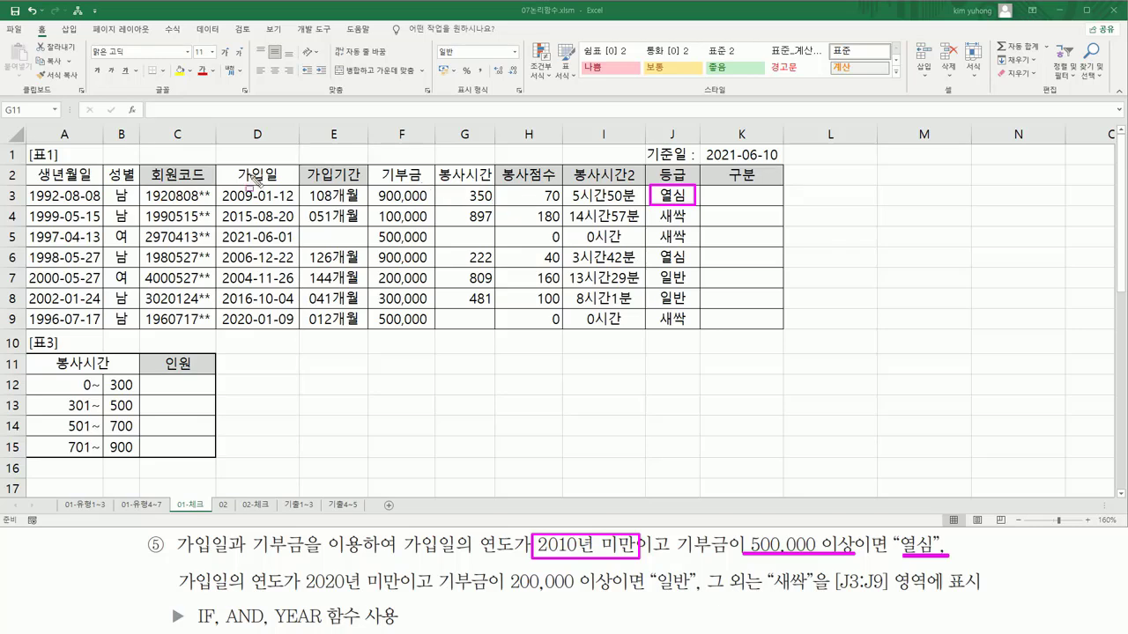
pyautogui.moveTo(221, 202); pyautogui.dragTo(251, 202)
pyautogui.moveTo(379, 202); pyautogui.dragTo(430, 201)
pyautogui.moveTo(654, 226)
pyautogui.mouseDown()
pyautogui.moveTo(696, 246)
pyautogui.moveTo(653, 226)
pyautogui.mouseUp()
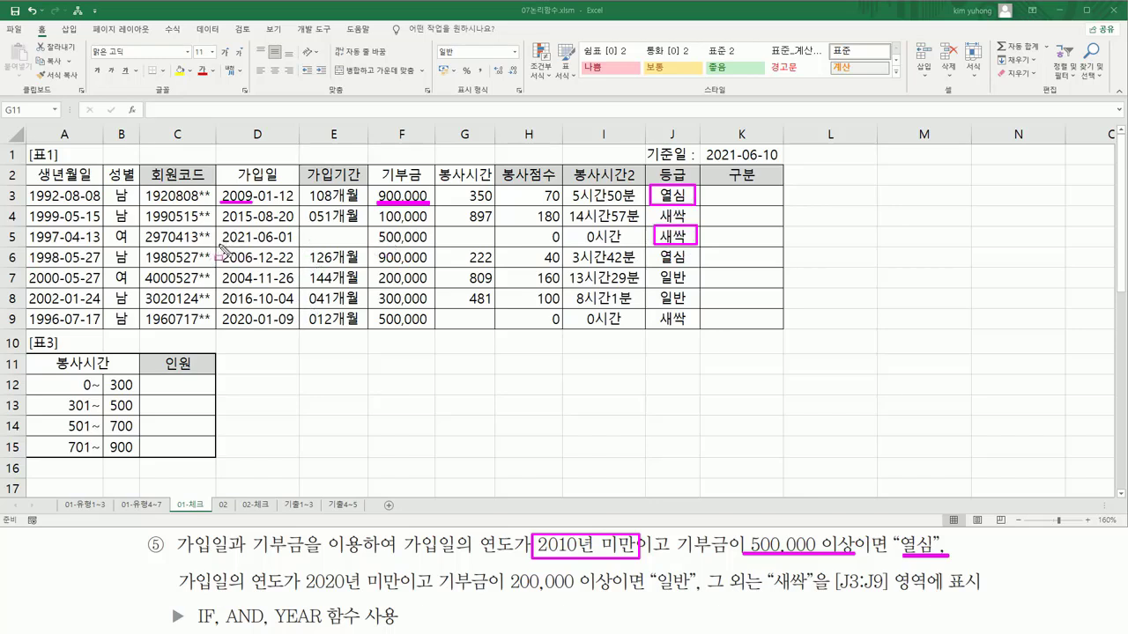
pyautogui.moveTo(219, 247)
pyautogui.mouseDown()
pyautogui.moveTo(253, 238)
pyautogui.moveTo(251, 227)
pyautogui.mouseUp()
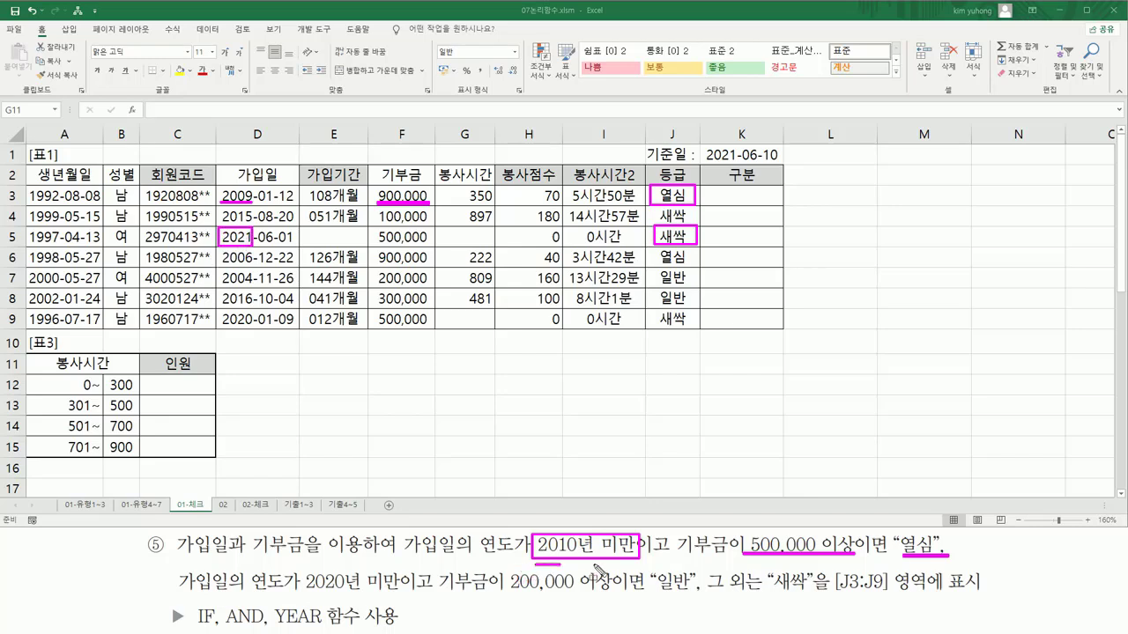
pyautogui.moveTo(537, 564); pyautogui.dragTo(635, 562)
pyautogui.moveTo(303, 592); pyautogui.dragTo(401, 590)
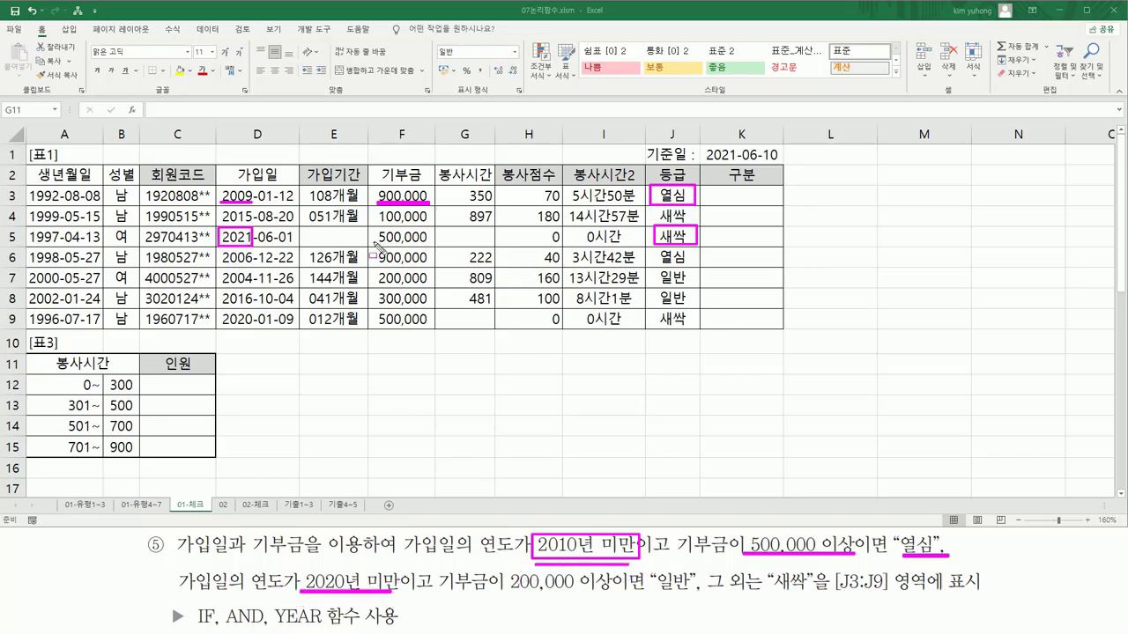
pyautogui.moveTo(372, 240); pyautogui.dragTo(426, 239)
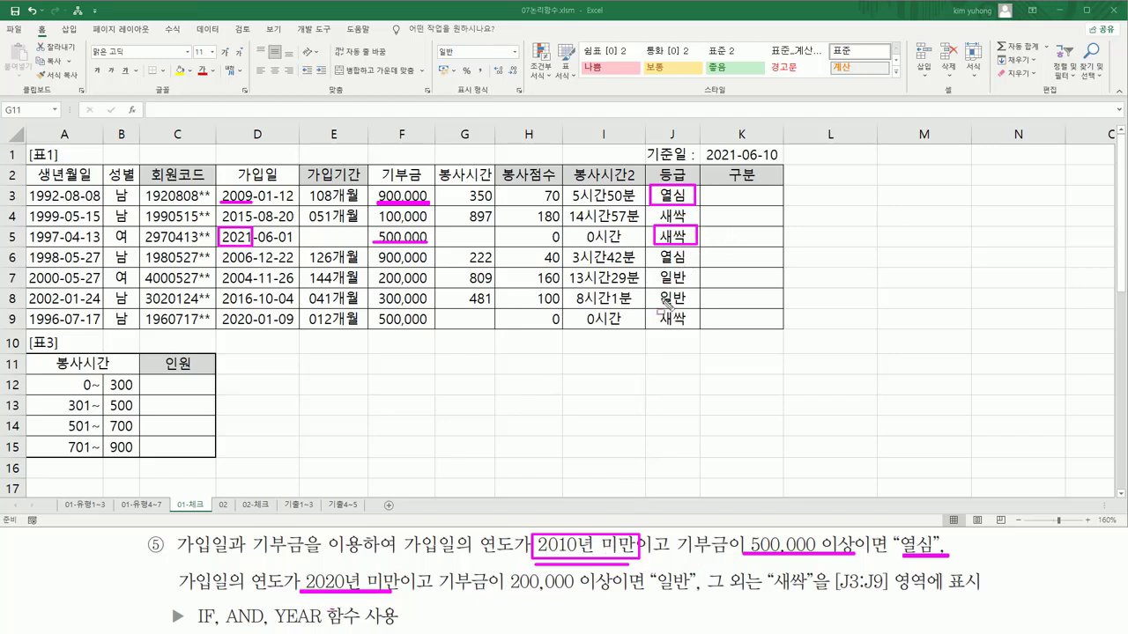
# - Check the grade in J8 against the 2020 join-year and 200,000 donation criteria, using that row's join date and donation
pyautogui.moveTo(658, 290)
pyautogui.mouseDown()
pyautogui.moveTo(656, 304)
pyautogui.moveTo(692, 313)
pyautogui.mouseUp()
pyautogui.moveTo(219, 309)
pyautogui.mouseDown()
pyautogui.moveTo(257, 309)
pyautogui.moveTo(259, 295)
pyautogui.mouseUp()
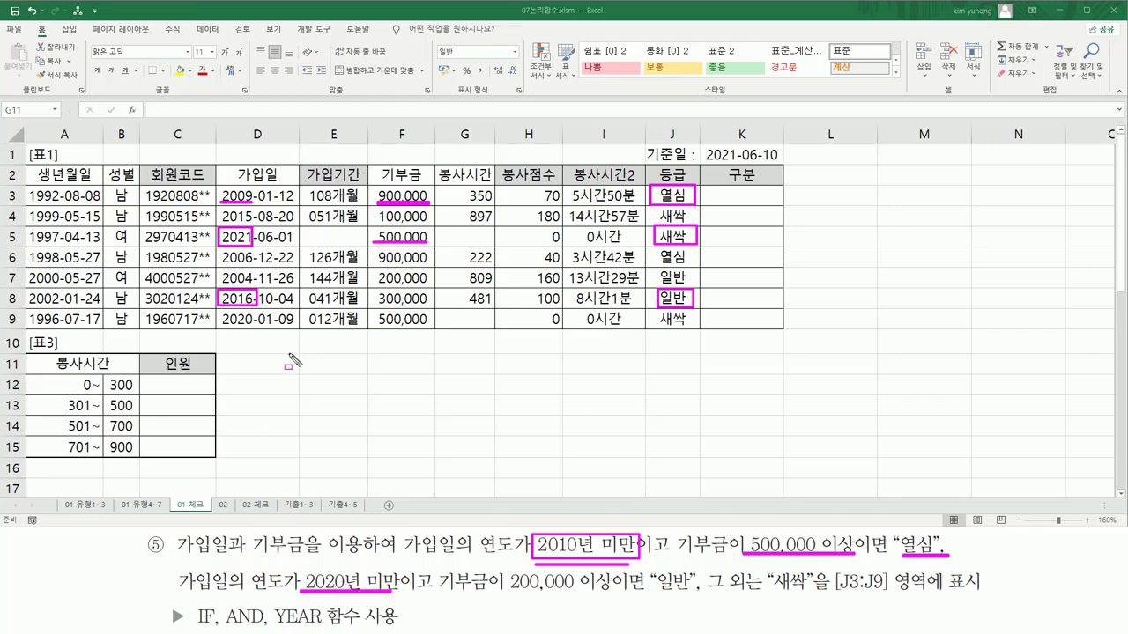
pyautogui.moveTo(504, 592); pyautogui.dragTo(614, 589)
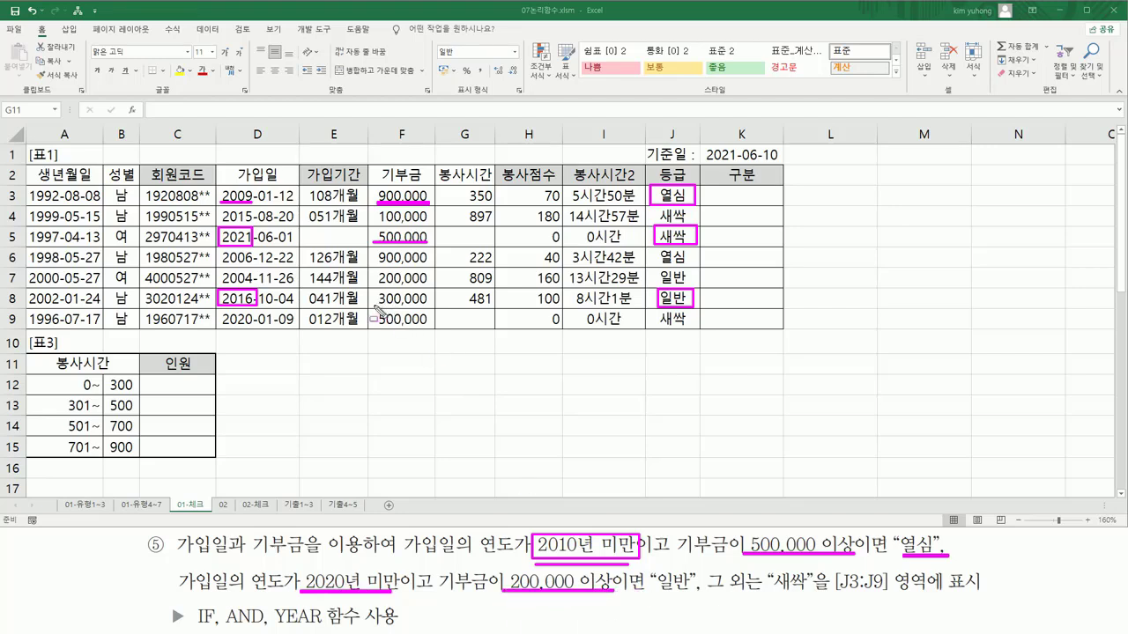
pyautogui.moveTo(374, 306); pyautogui.dragTo(425, 305)
pyautogui.press('Escape')
# - Enter the complete J3 grade formula as visible text in C10 by prefixing it with an apostrophe
pyautogui.click(186, 338)
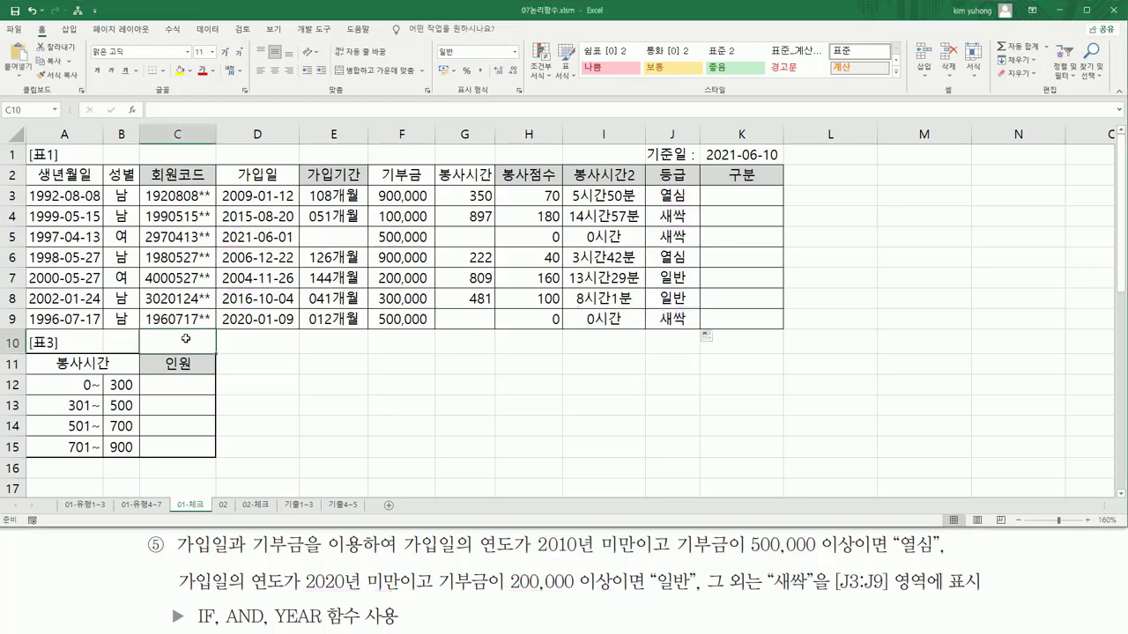
pyautogui.write("'")
pyautogui.write('=IF( AND( YEAR(D3)<2010, F3>=500000 ), "열심", IF( AND( YEAR(D3) <2020, F3 >=200000 ), "일반", "새싹" ) )')
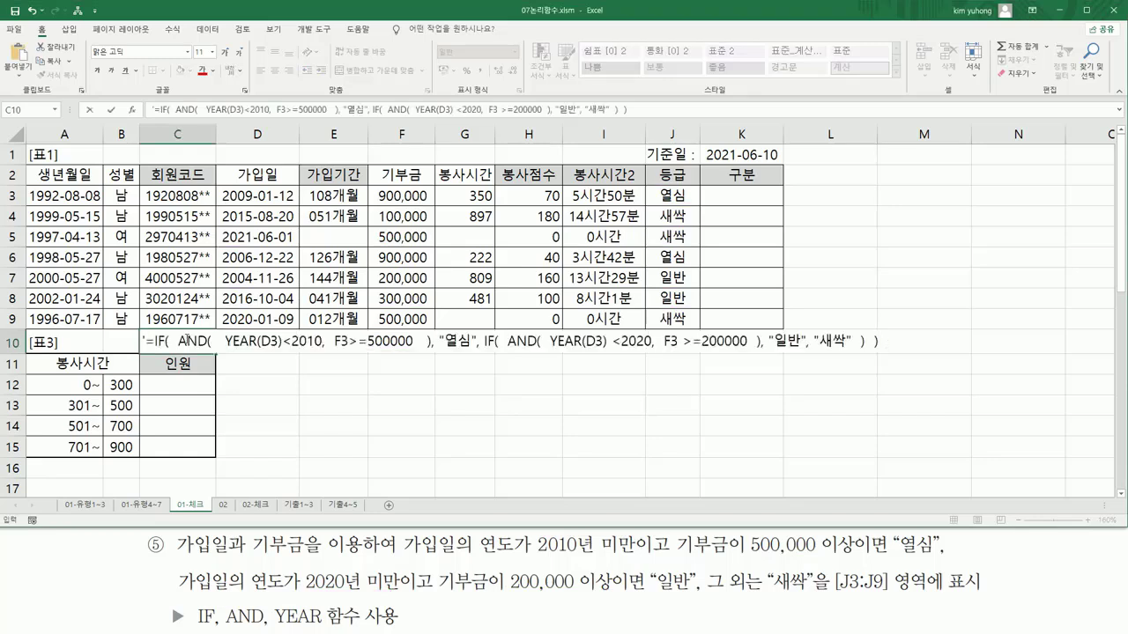
pyautogui.click(257, 384)
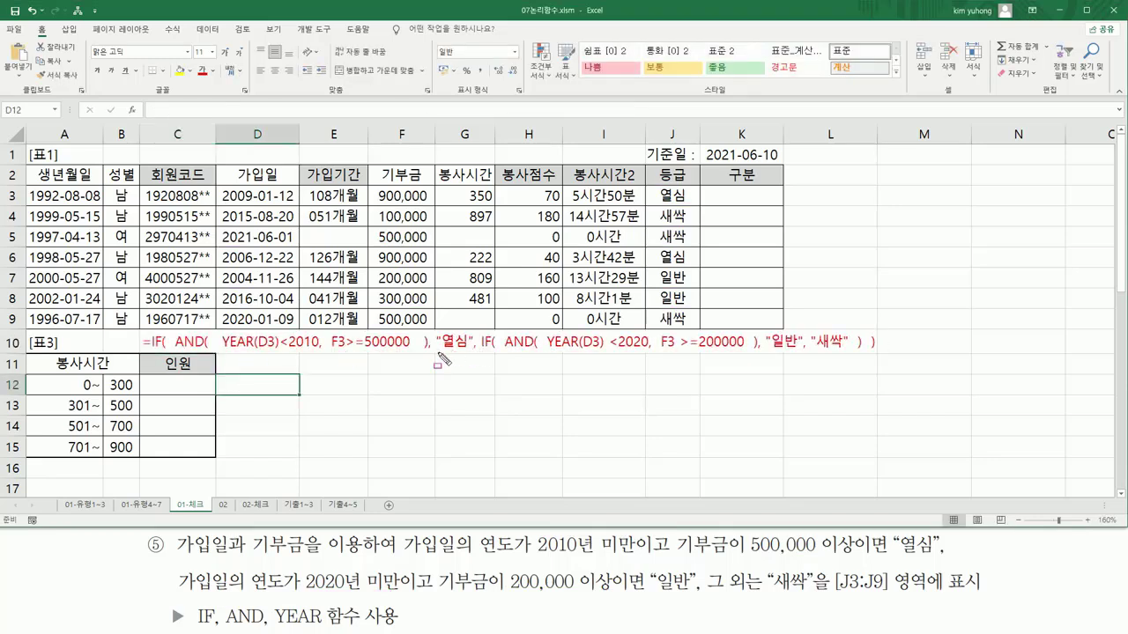
# - Review the outer IF in the C10 formula text: its AND condition, the "열심" true value and the nested IF as false value
pyautogui.moveTo(439, 353); pyautogui.dragTo(473, 352)
pyautogui.moveTo(766, 351); pyautogui.dragTo(851, 352)
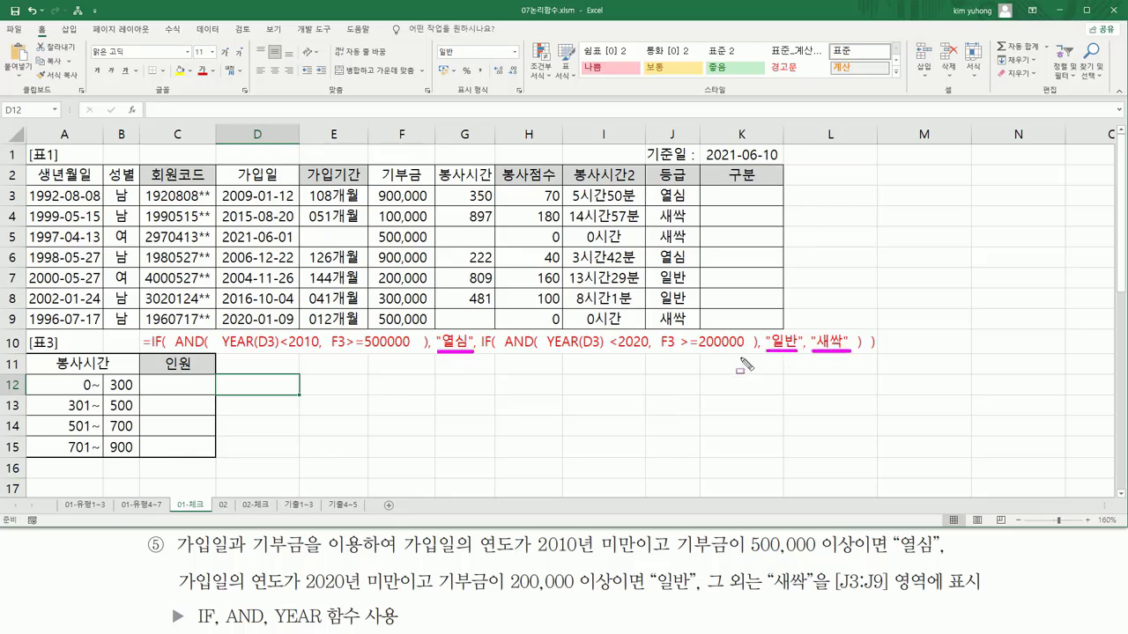
pyautogui.press('Escape')
pyautogui.moveTo(174, 323)
pyautogui.mouseDown()
pyautogui.moveTo(298, 370)
pyautogui.moveTo(426, 362)
pyautogui.mouseUp()
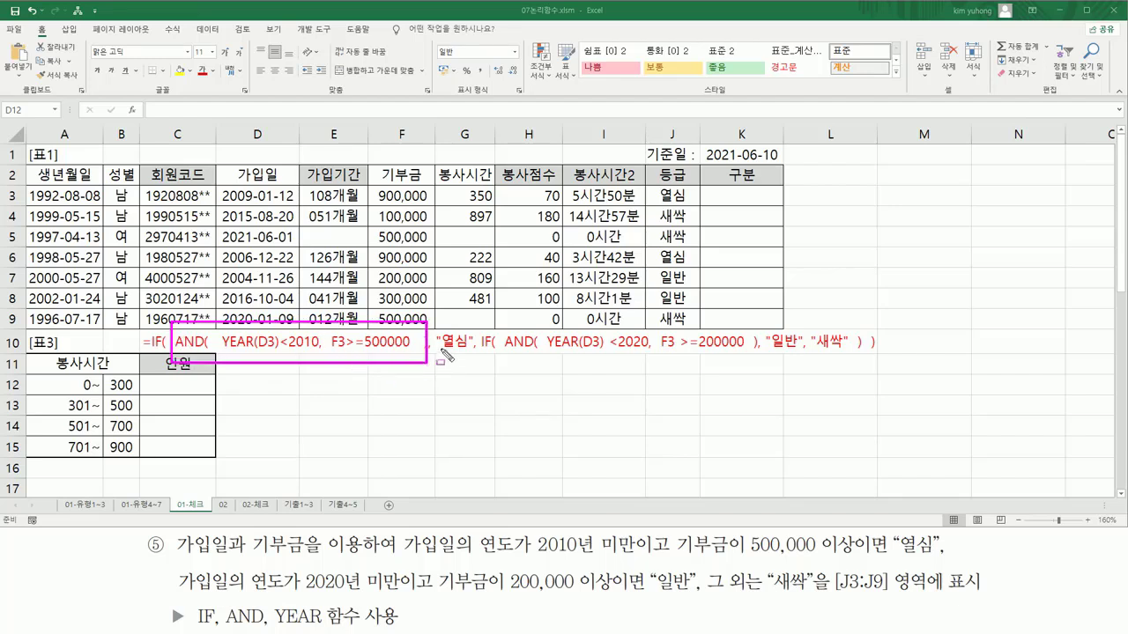
pyautogui.moveTo(440, 349)
pyautogui.mouseDown()
pyautogui.moveTo(868, 351)
pyautogui.moveTo(868, 327)
pyautogui.mouseUp()
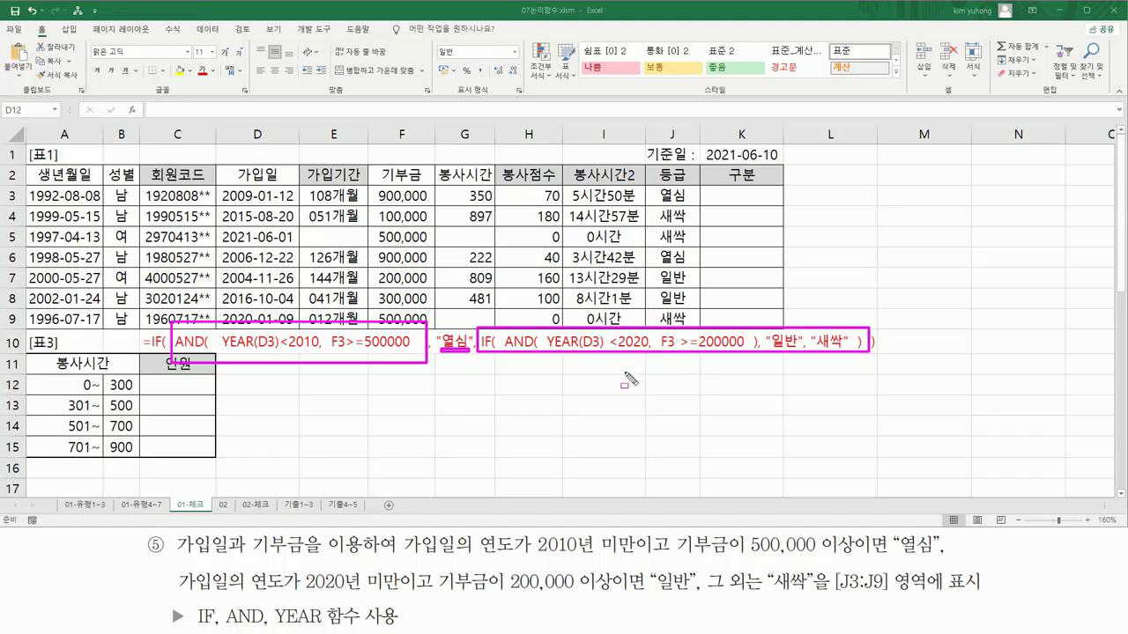
pyautogui.moveTo(211, 354); pyautogui.dragTo(396, 351)
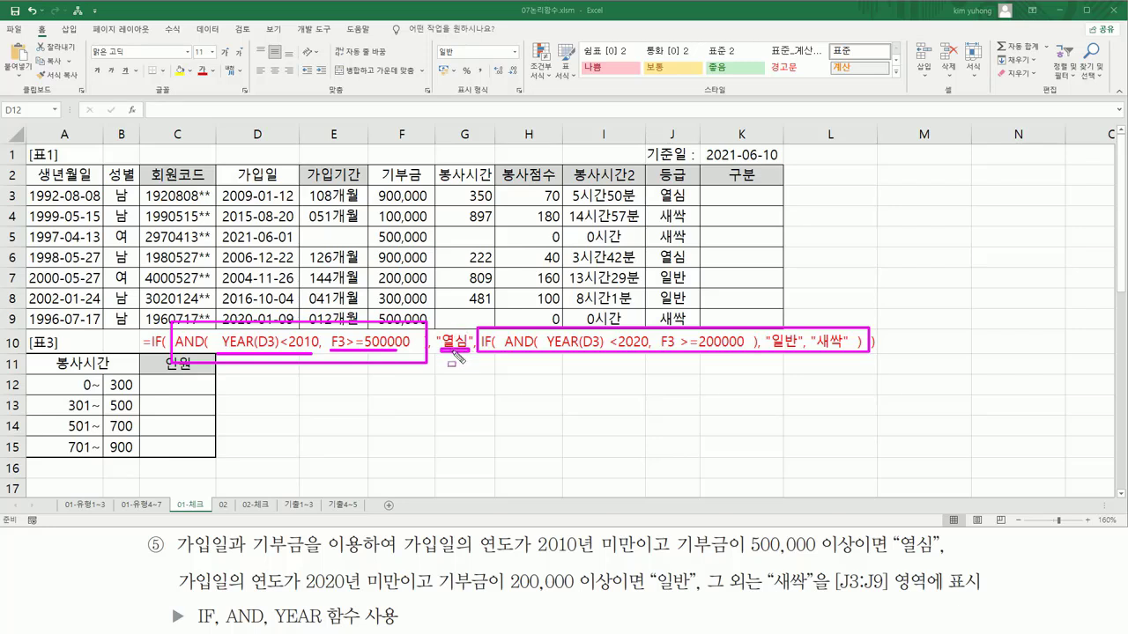
pyautogui.press('Escape')
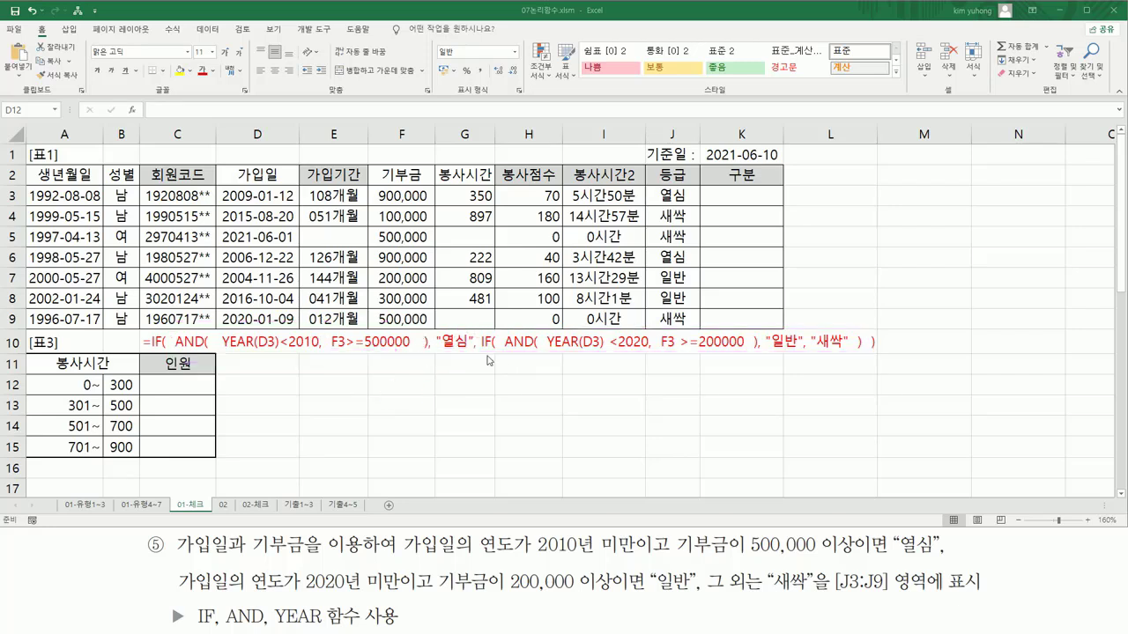
# - Review the nested IF in the C10 formula text, including its AND condition and the "일반" and "새싹" results
pyautogui.hotkey('ctrl', '2')
pyautogui.moveTo(477, 334); pyautogui.dragTo(484, 339)
pyautogui.moveTo(491, 377); pyautogui.dragTo(865, 398)
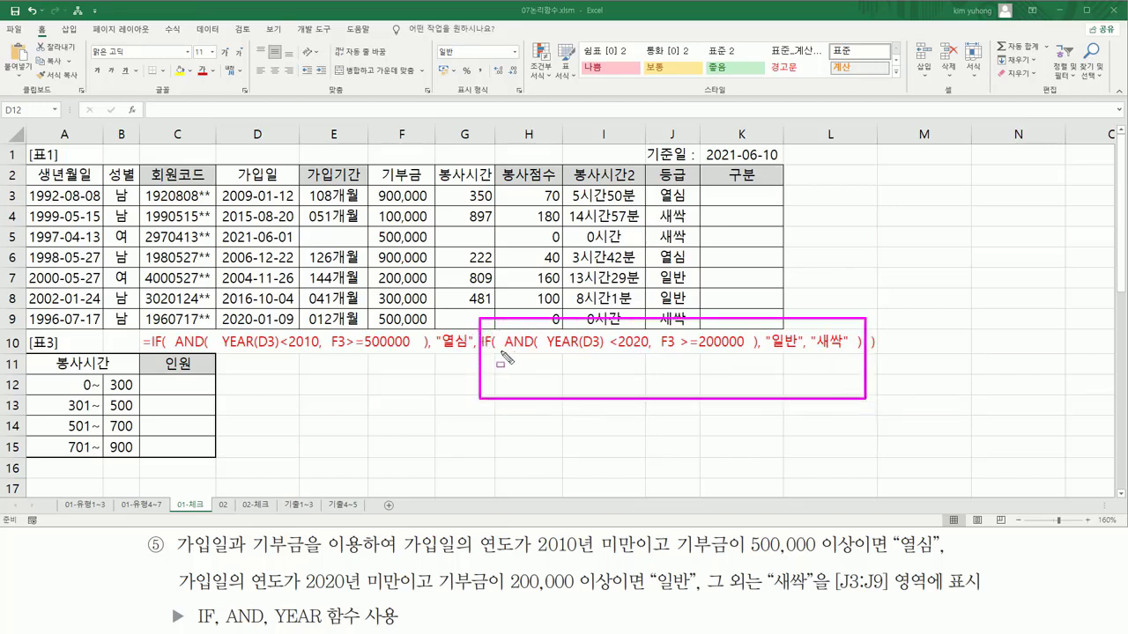
pyautogui.moveTo(504, 331)
pyautogui.mouseDown()
pyautogui.moveTo(535, 355)
pyautogui.moveTo(852, 351)
pyautogui.mouseUp()
pyautogui.press('Escape')
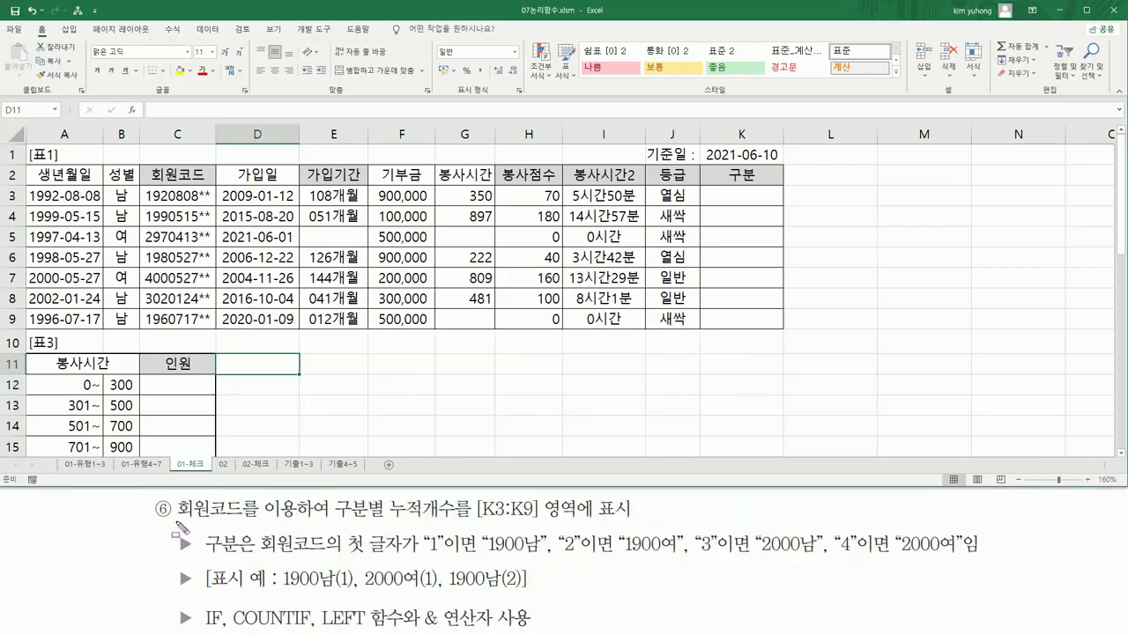
# - Read task ⑥ on cumulative counts per category in K3:K9, relating the first character of the member codes to the four category names
pyautogui.moveTo(174, 520)
pyautogui.mouseDown()
pyautogui.moveTo(243, 522)
pyautogui.moveTo(241, 499)
pyautogui.moveTo(305, 520)
pyautogui.moveTo(561, 523)
pyautogui.moveTo(541, 523)
pyautogui.mouseUp()
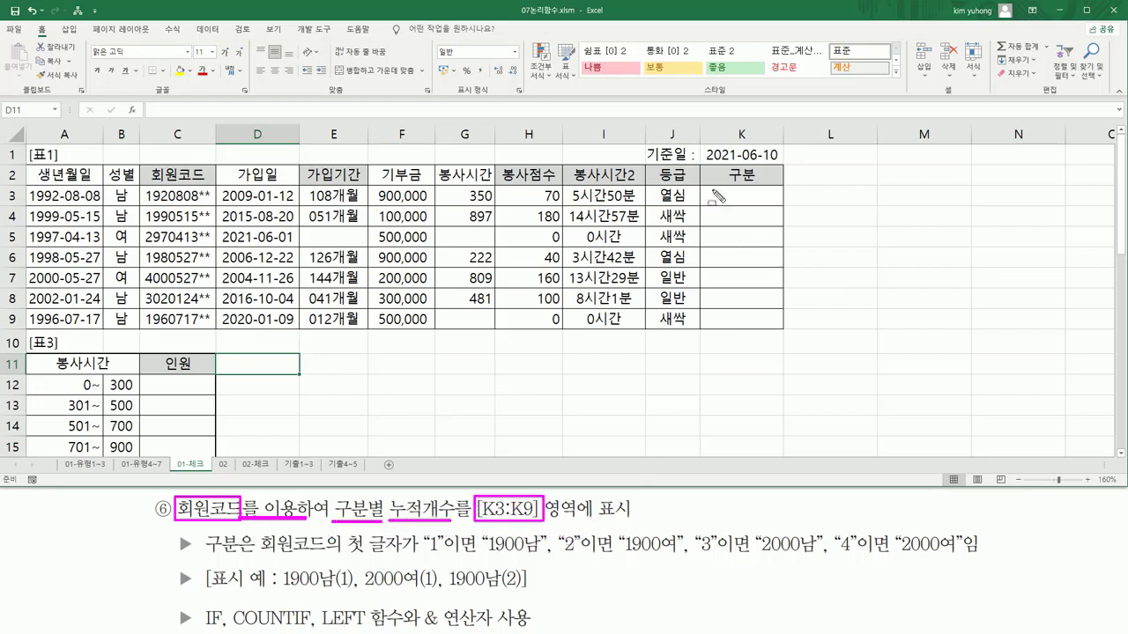
pyautogui.moveTo(712, 189)
pyautogui.mouseDown()
pyautogui.moveTo(782, 337)
pyautogui.moveTo(780, 326)
pyautogui.mouseUp()
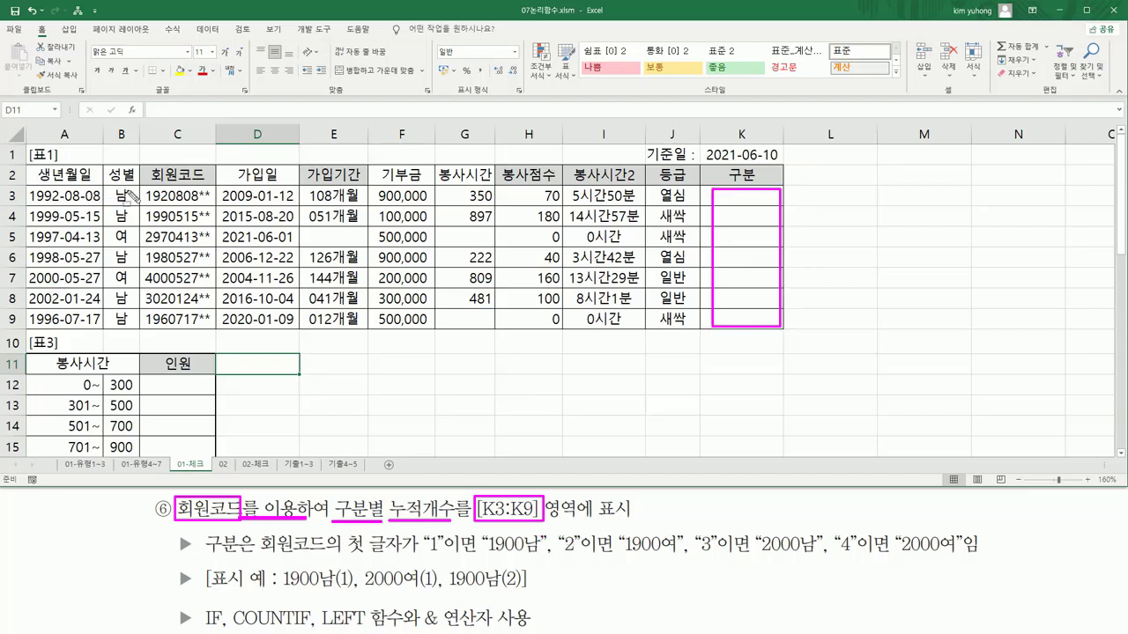
pyautogui.moveTo(139, 180)
pyautogui.mouseDown()
pyautogui.moveTo(230, 310)
pyautogui.moveTo(234, 352)
pyautogui.moveTo(219, 336)
pyautogui.mouseUp()
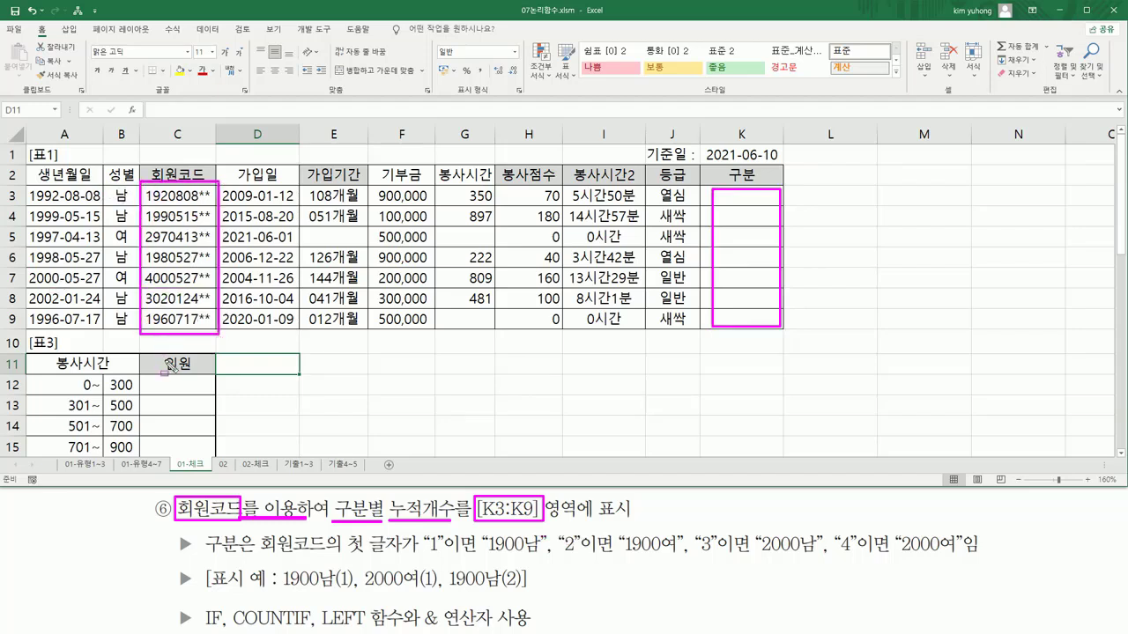
pyautogui.moveTo(259, 557); pyautogui.dragTo(416, 557)
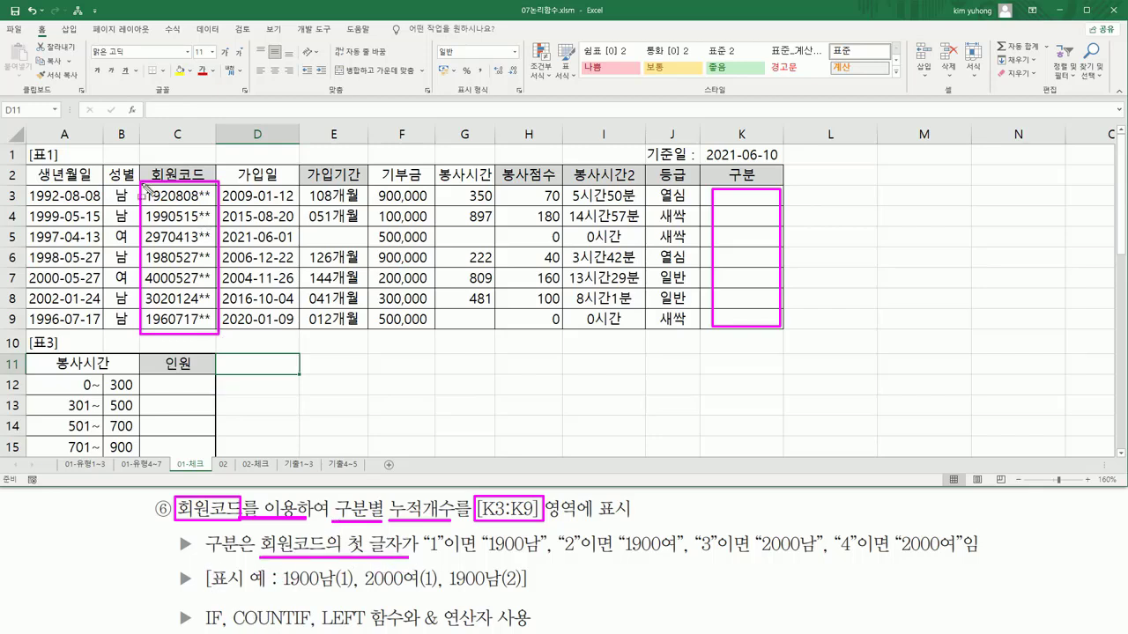
pyautogui.moveTo(147, 186); pyautogui.dragTo(159, 339)
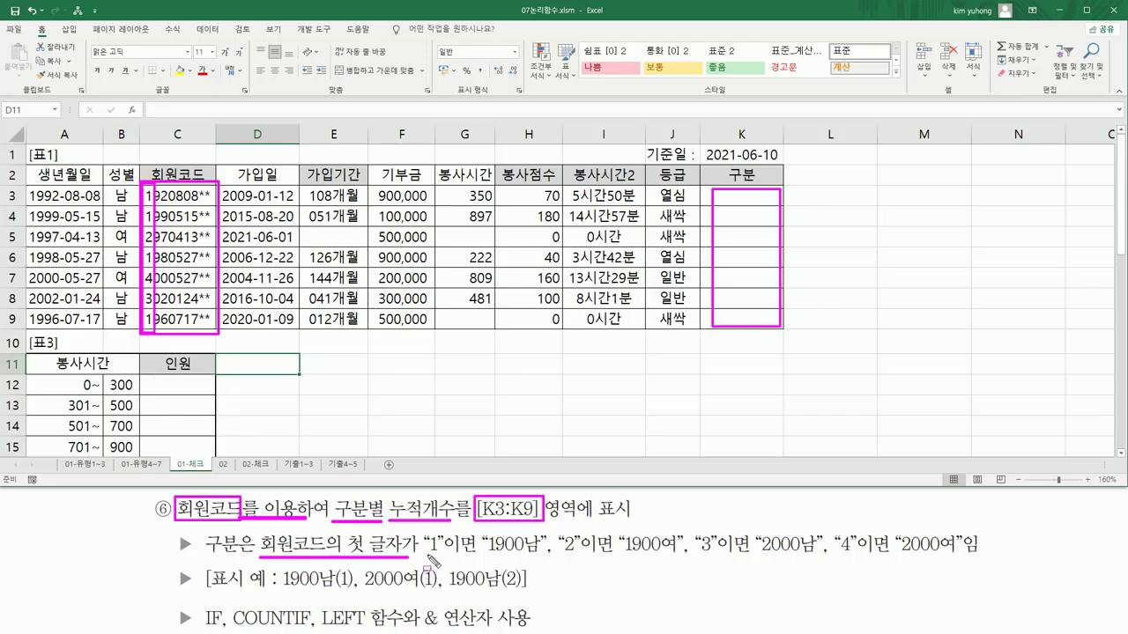
pyautogui.moveTo(429, 557); pyautogui.dragTo(956, 557)
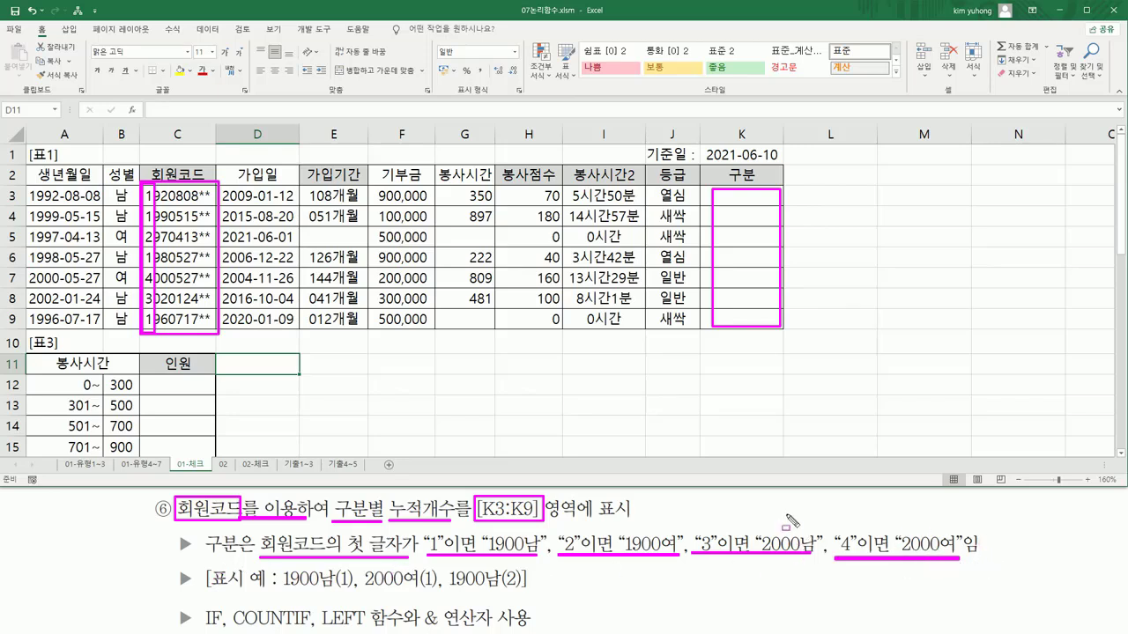
pyautogui.press('Escape')
# - Enter =LEFT(C3,1) in K3 to extract the first character of the member code
pyautogui.click(739, 198)
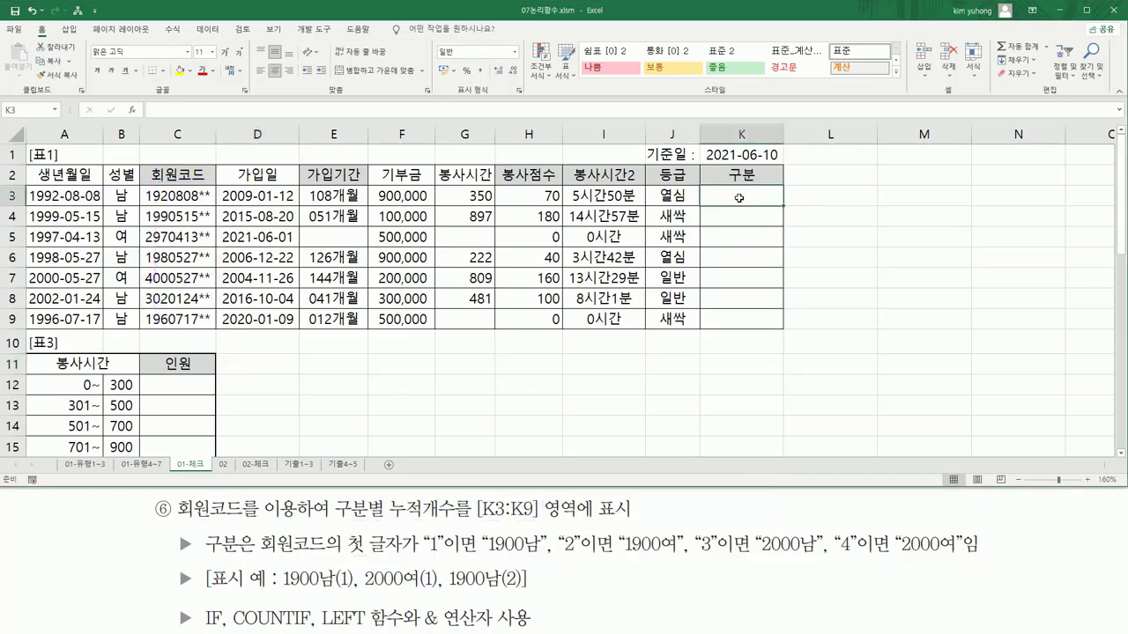
pyautogui.write('=')
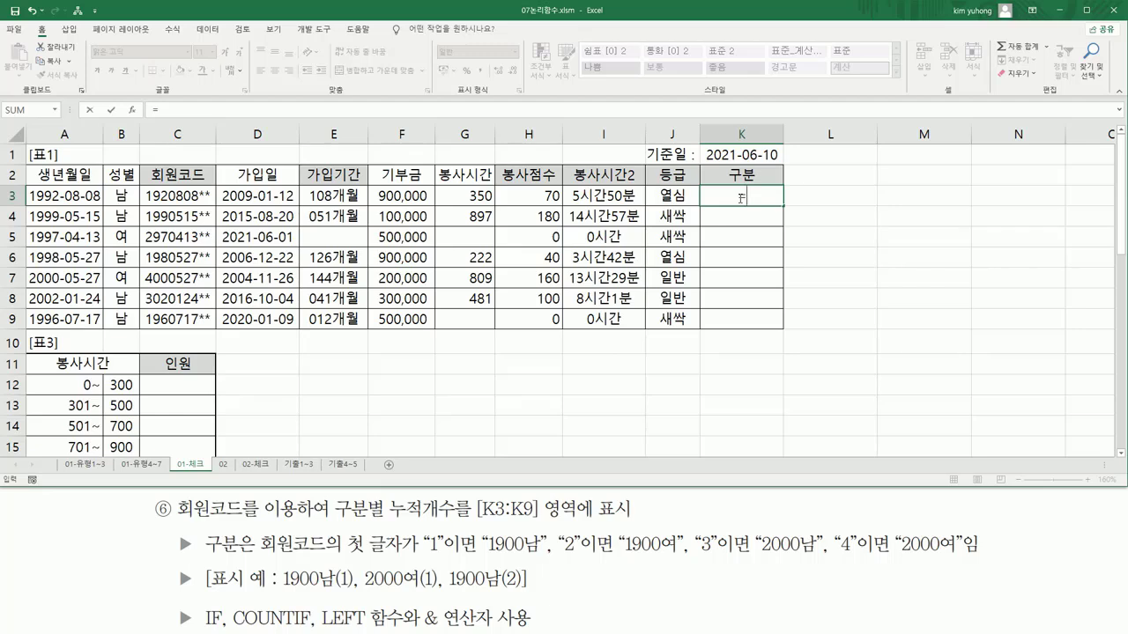
pyautogui.write('le')
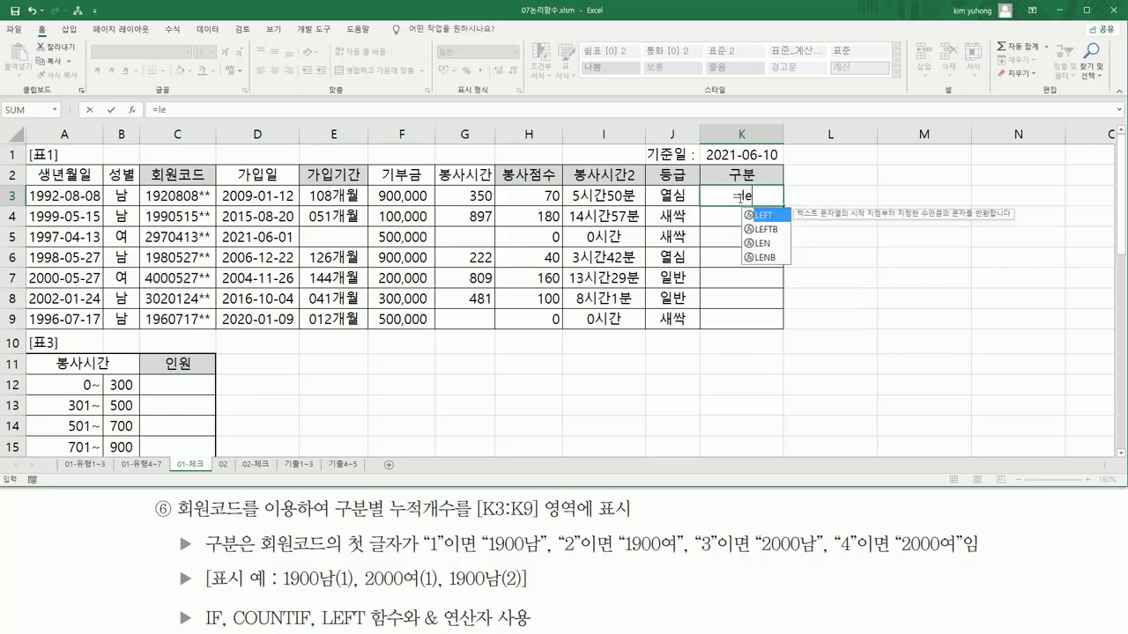
pyautogui.press('Tab')
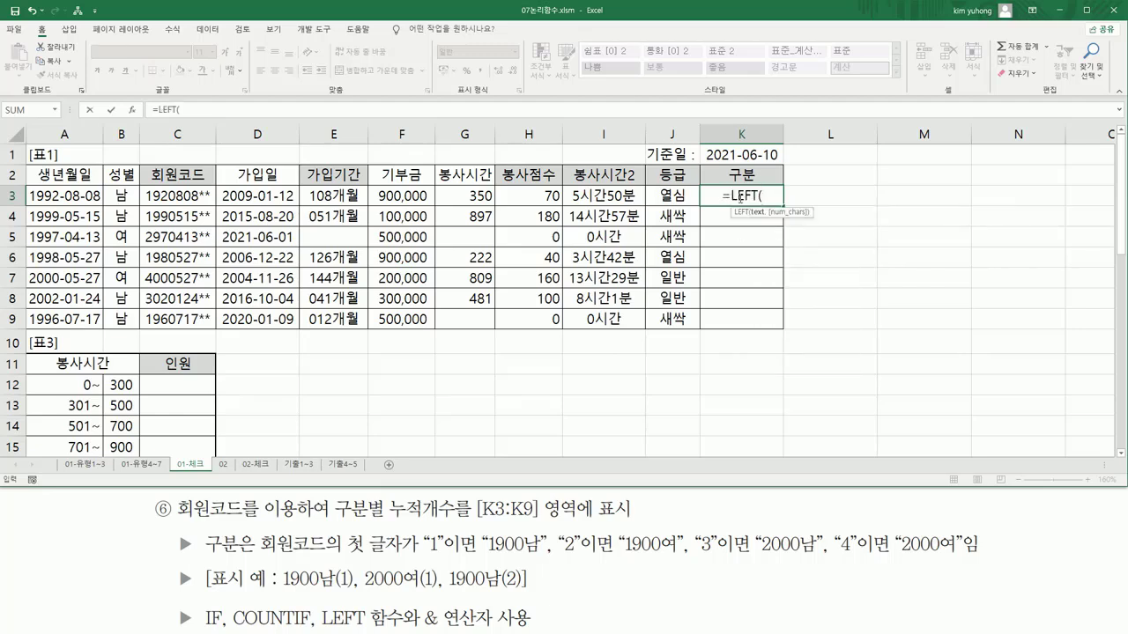
pyautogui.click(175, 195)
pyautogui.write(',1)')
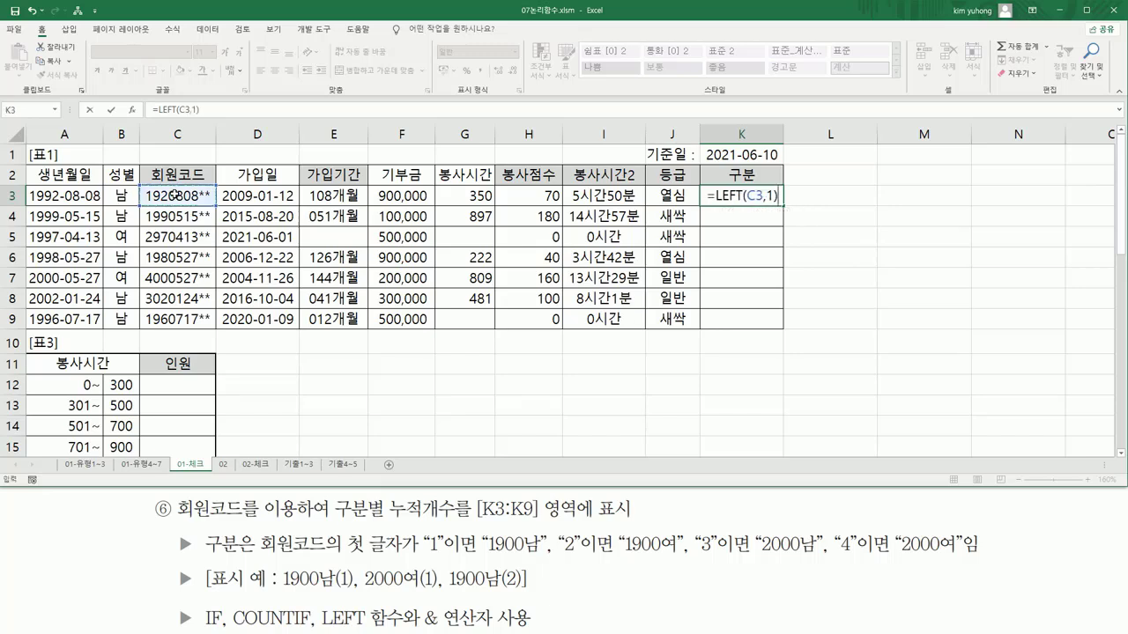
pyautogui.press('Return')
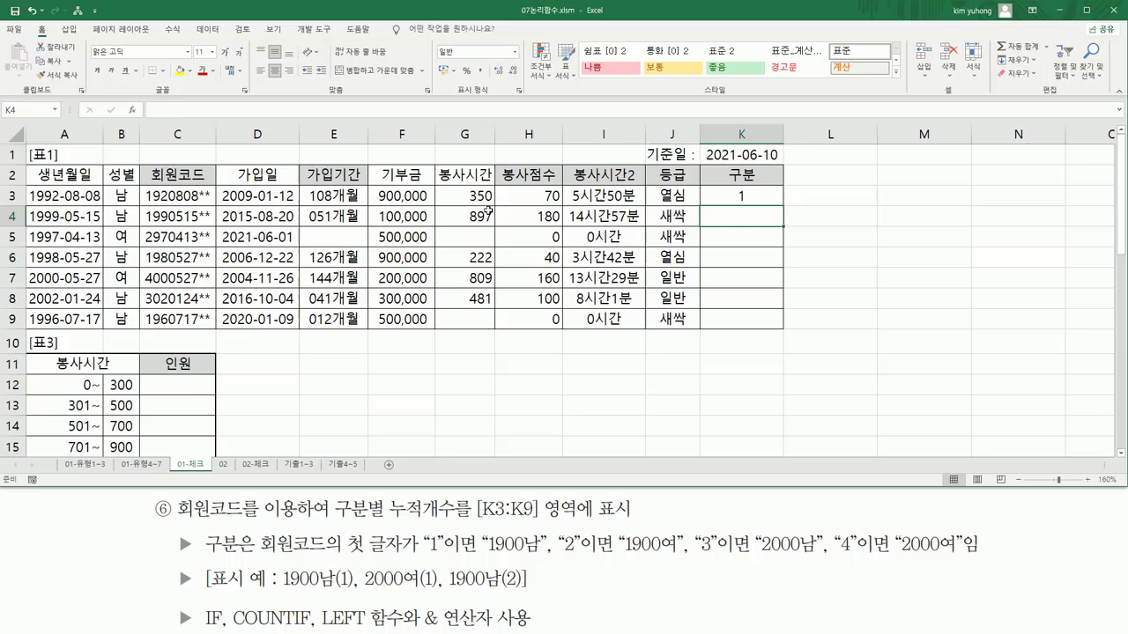
# - Copy the LEFT formula from K3 down through K9 and compare the results with the first characters of the member codes
pyautogui.click(753, 195)
pyautogui.moveTo(783, 226); pyautogui.dragTo(779, 326)
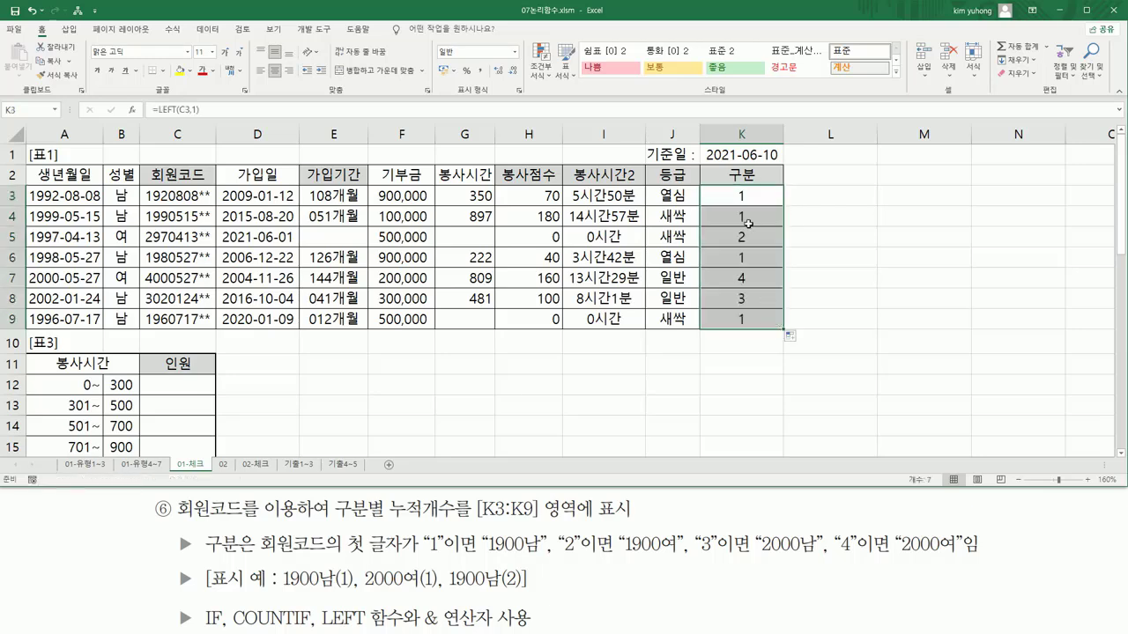
pyautogui.moveTo(141, 183); pyautogui.dragTo(155, 332)
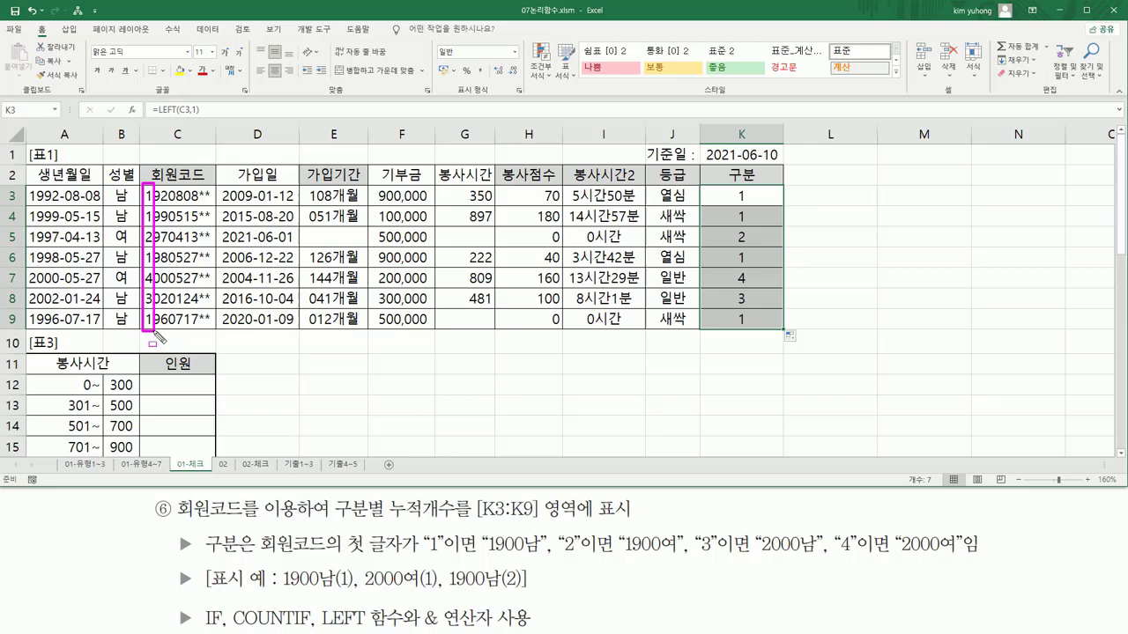
# - Copy the LEFT(C3,1) expression from the K3 formula and delete it there, leaving only the equals sign
pyautogui.doubleClick(739, 196)
pyautogui.moveTo(718, 196); pyautogui.dragTo(851, 196)
pyautogui.hotkey('ctrl', 'c')
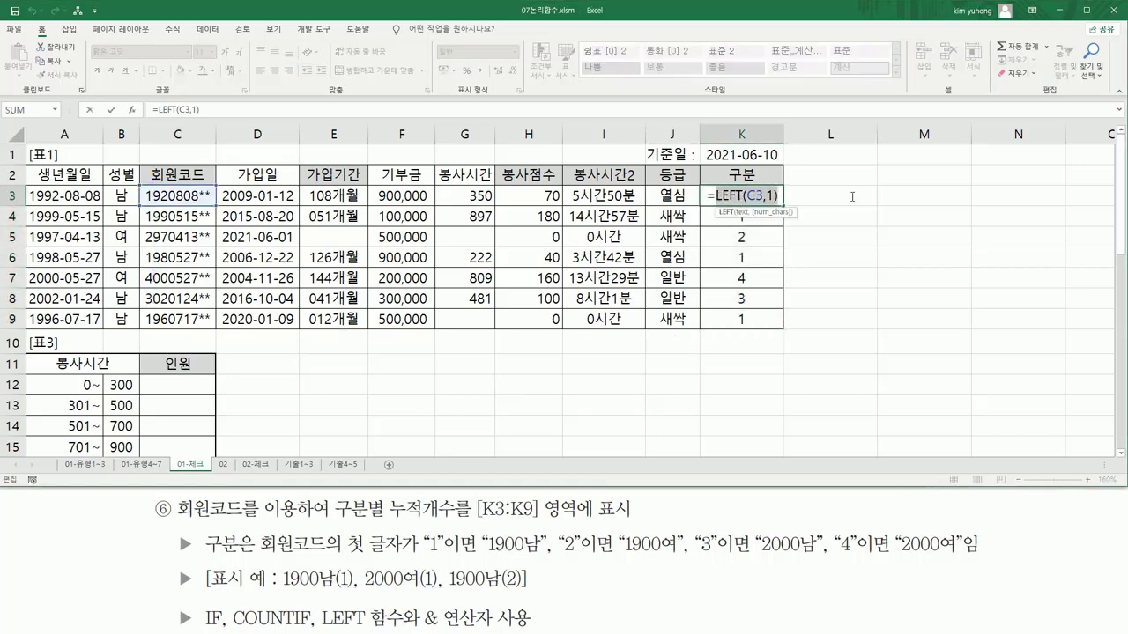
pyautogui.press('BackSpace')
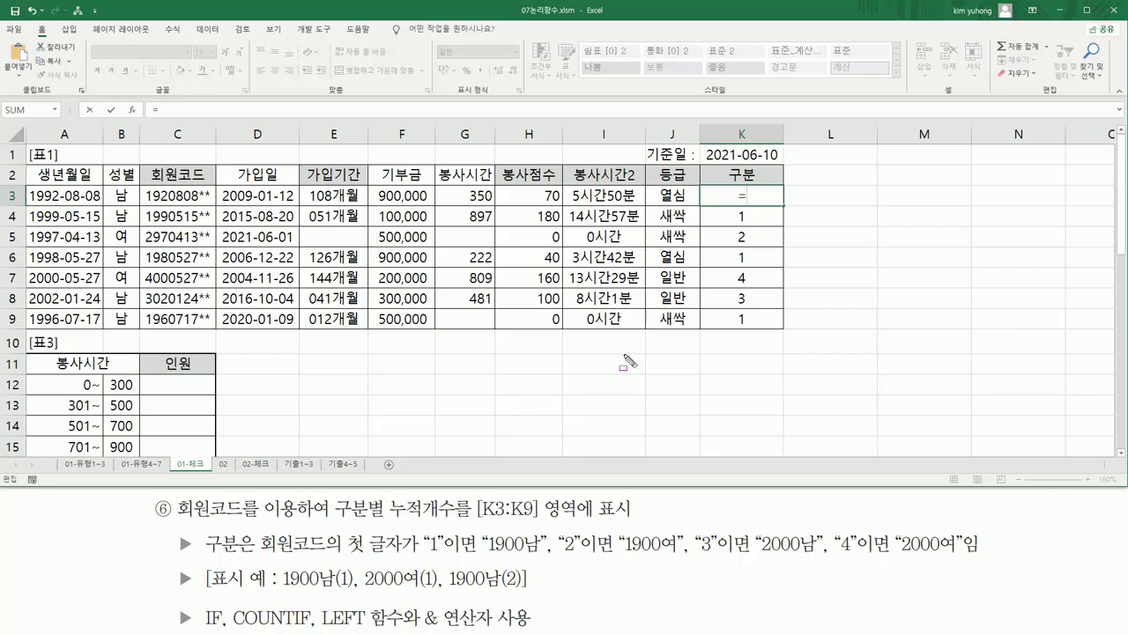
# - Examine which category name task ⑥ assigns to each first character 1 to 4 and which functions it requires
pyautogui.moveTo(421, 565); pyautogui.dragTo(851, 555)
pyautogui.moveTo(897, 556); pyautogui.dragTo(962, 555)
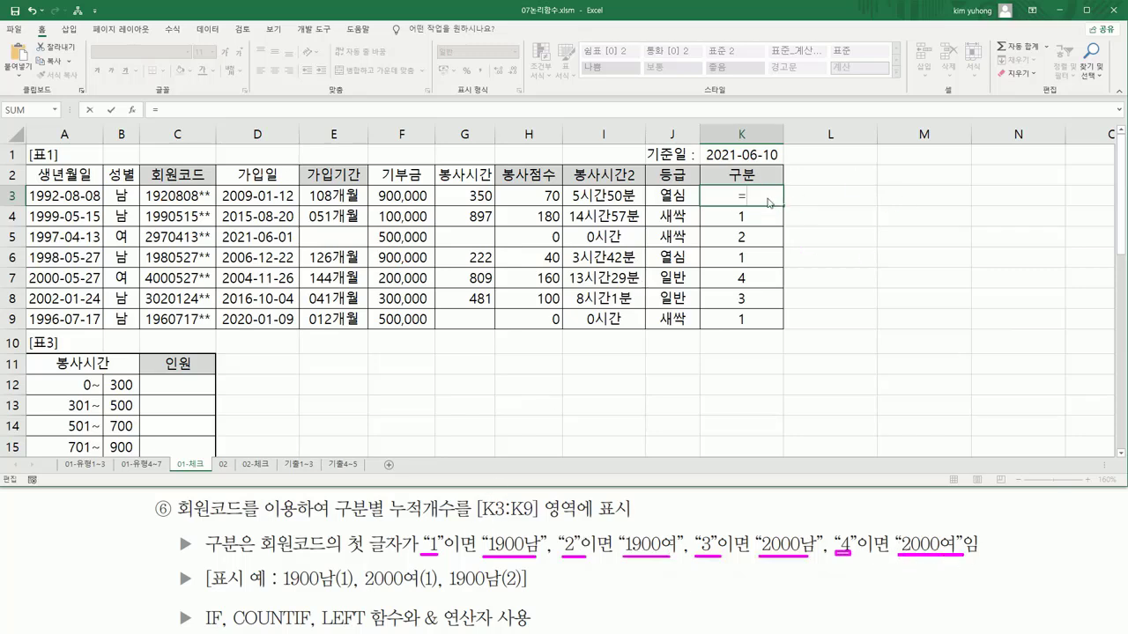
pyautogui.press('Escape')
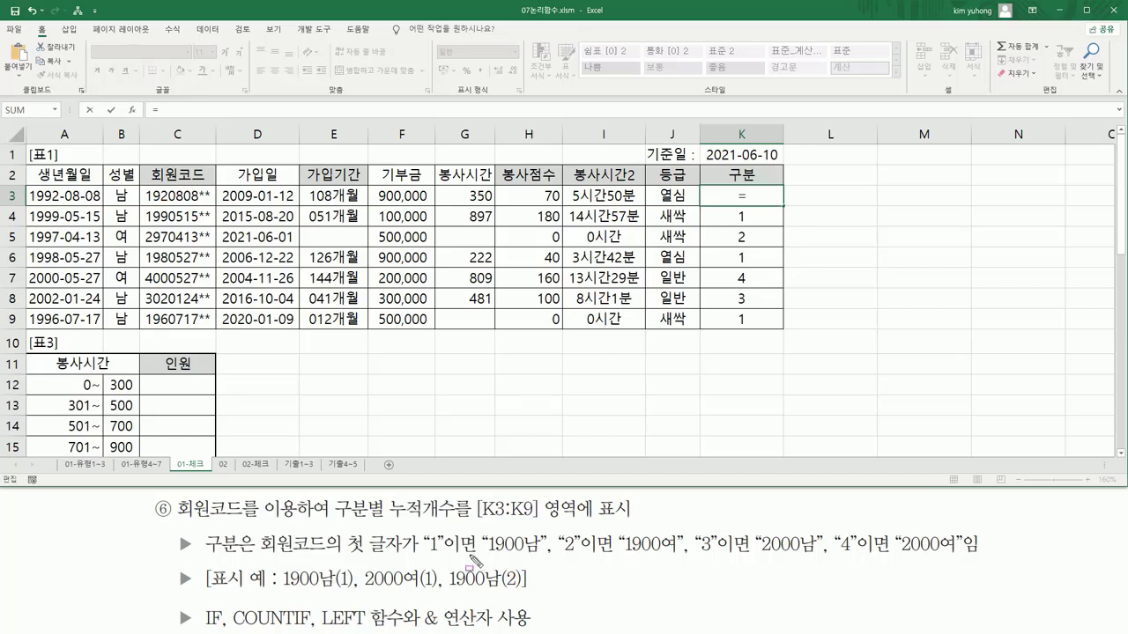
pyautogui.moveTo(483, 556); pyautogui.dragTo(542, 557)
pyautogui.moveTo(622, 556); pyautogui.dragTo(676, 557)
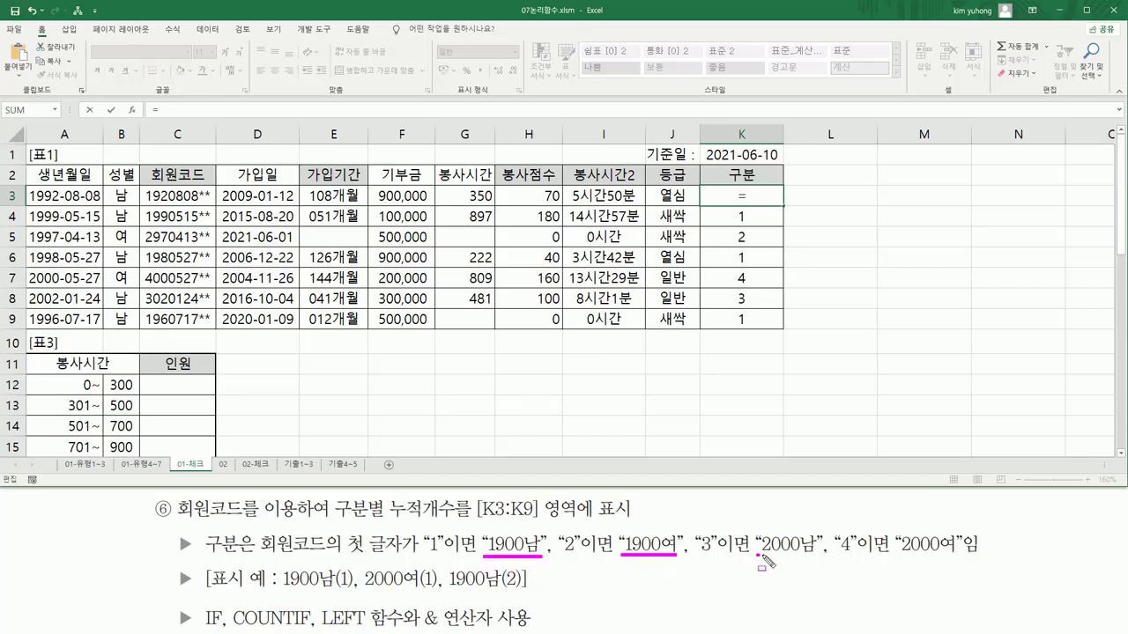
pyautogui.moveTo(757, 557); pyautogui.dragTo(817, 557)
pyautogui.moveTo(900, 557); pyautogui.dragTo(949, 557)
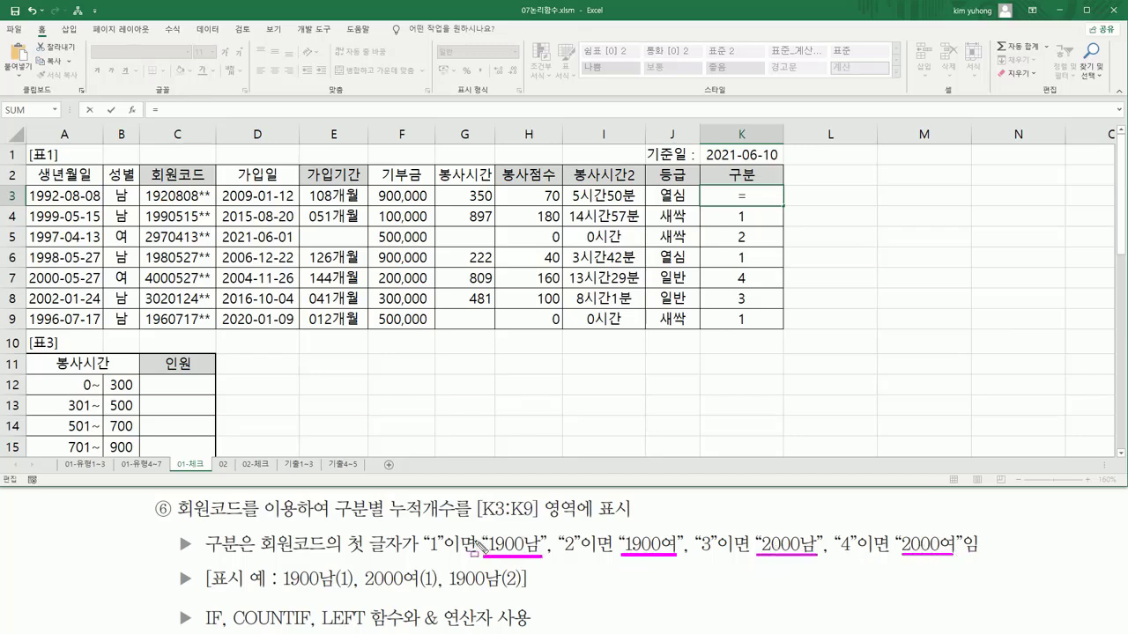
pyautogui.moveTo(204, 605); pyautogui.dragTo(221, 629)
pyautogui.press('Escape')
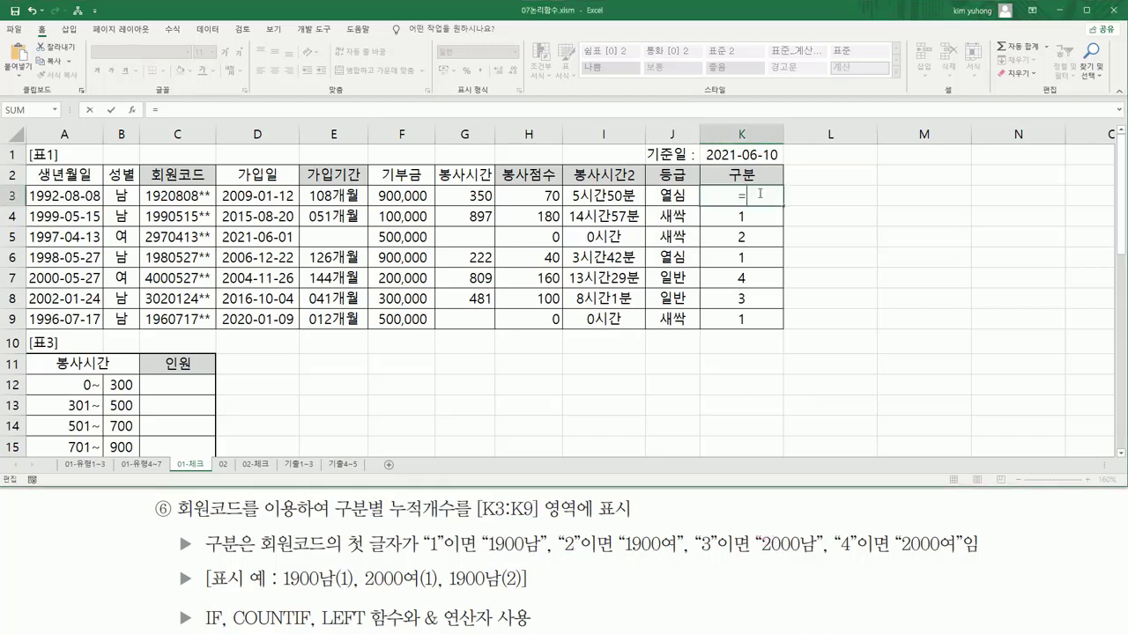
# - Begin the K3 formula with an IF that returns "1900남" when LEFT(C3,1) equals "1"
pyautogui.write('if(')
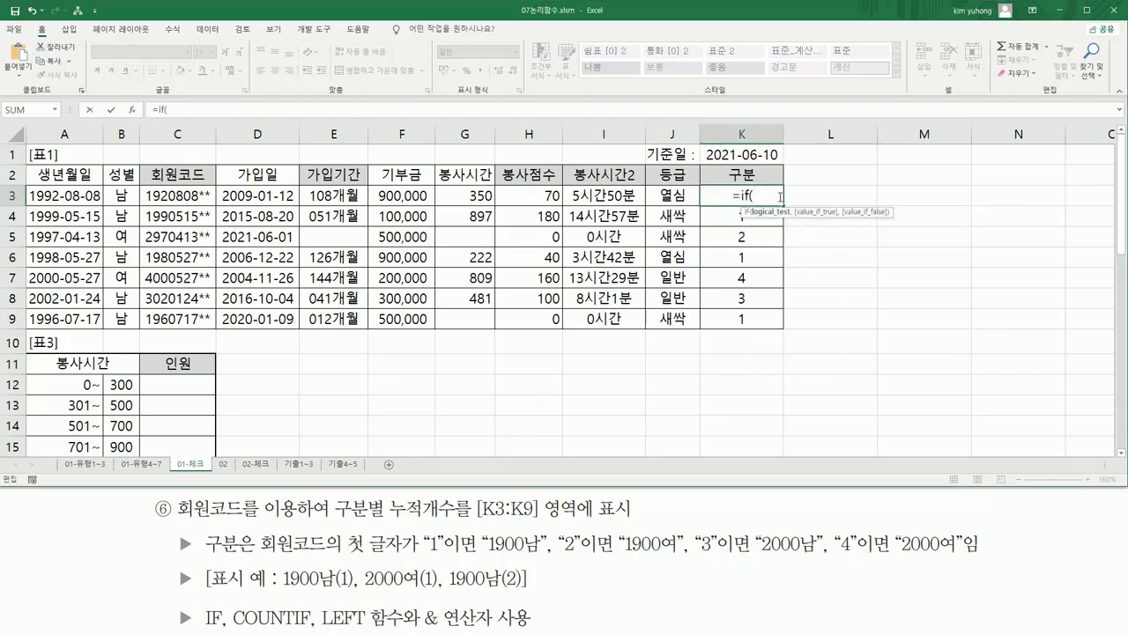
pyautogui.write('  LEFT(C3,1)')
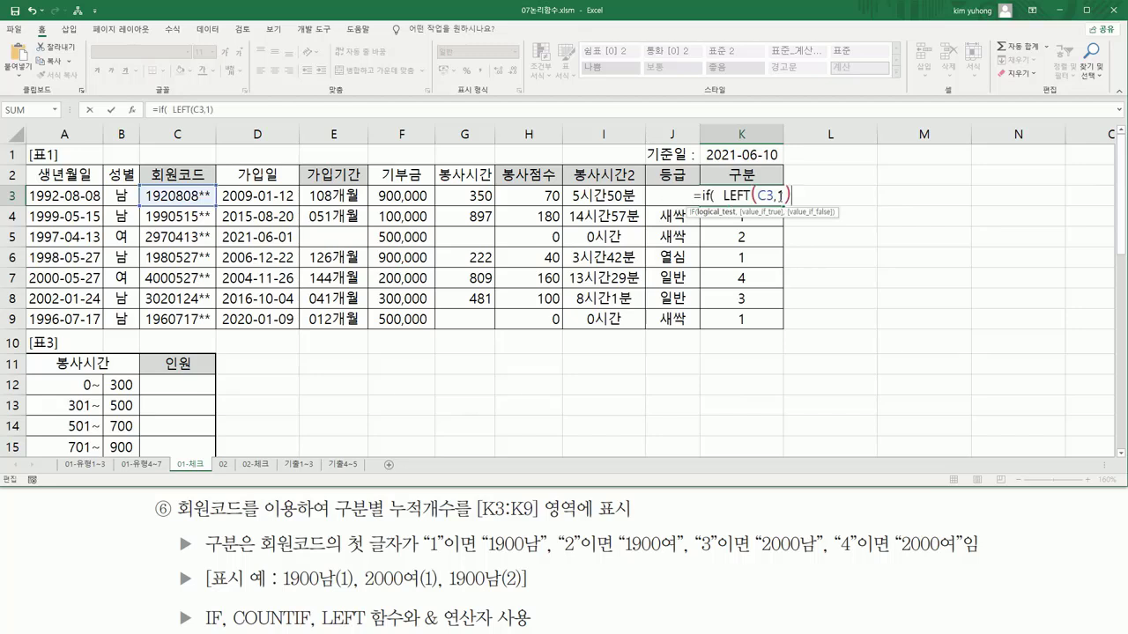
pyautogui.write('="1"')
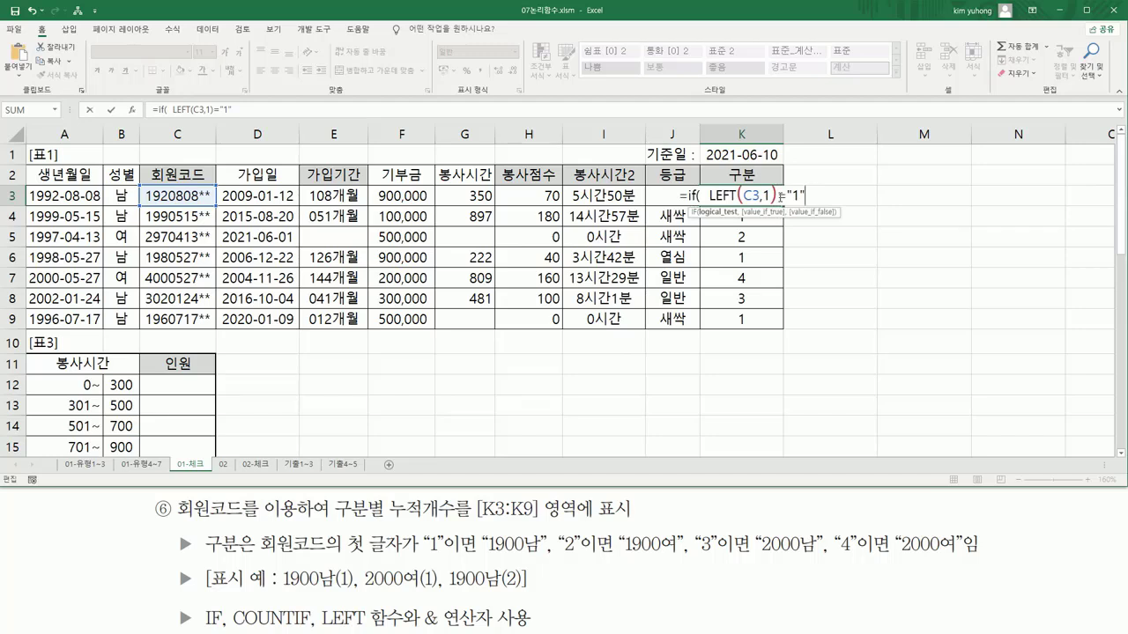
pyautogui.write(' , "')
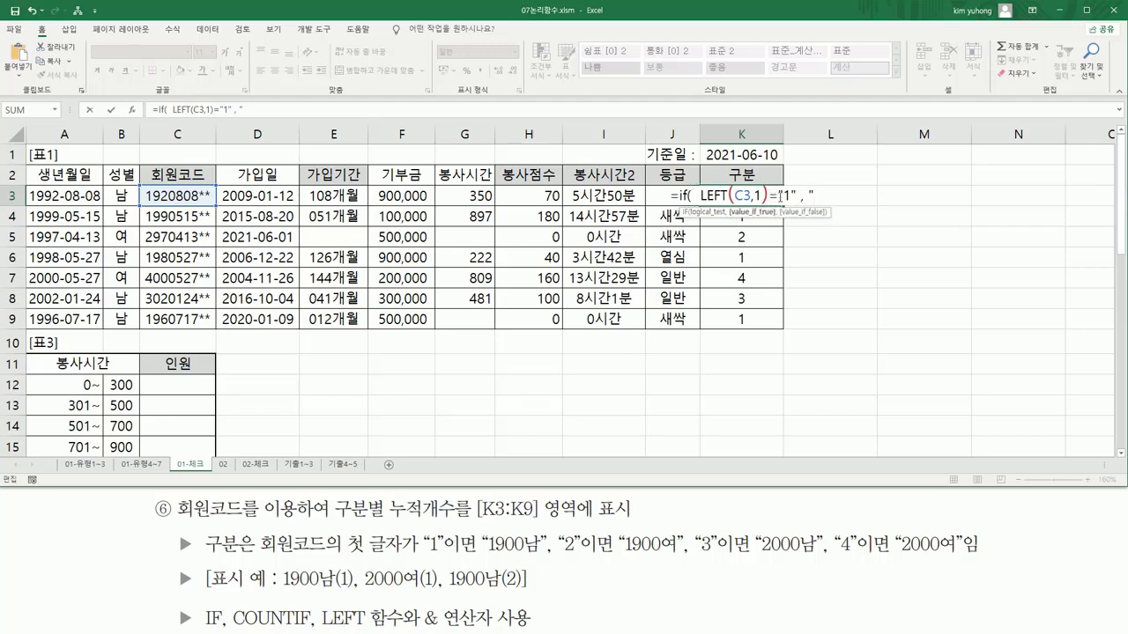
pyautogui.write('1900')
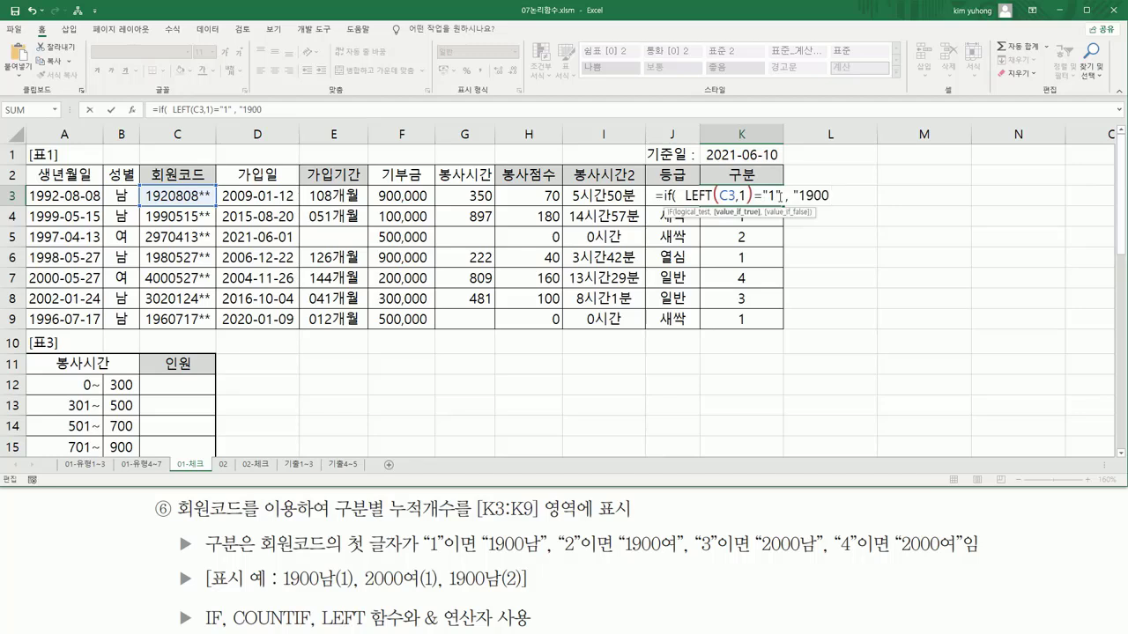
pyautogui.write('ska')
pyautogui.press('BackSpace')
pyautogui.press('BackSpace')
pyautogui.press('BackSpace')
pyautogui.press('Hangul')
pyautogui.write('남')
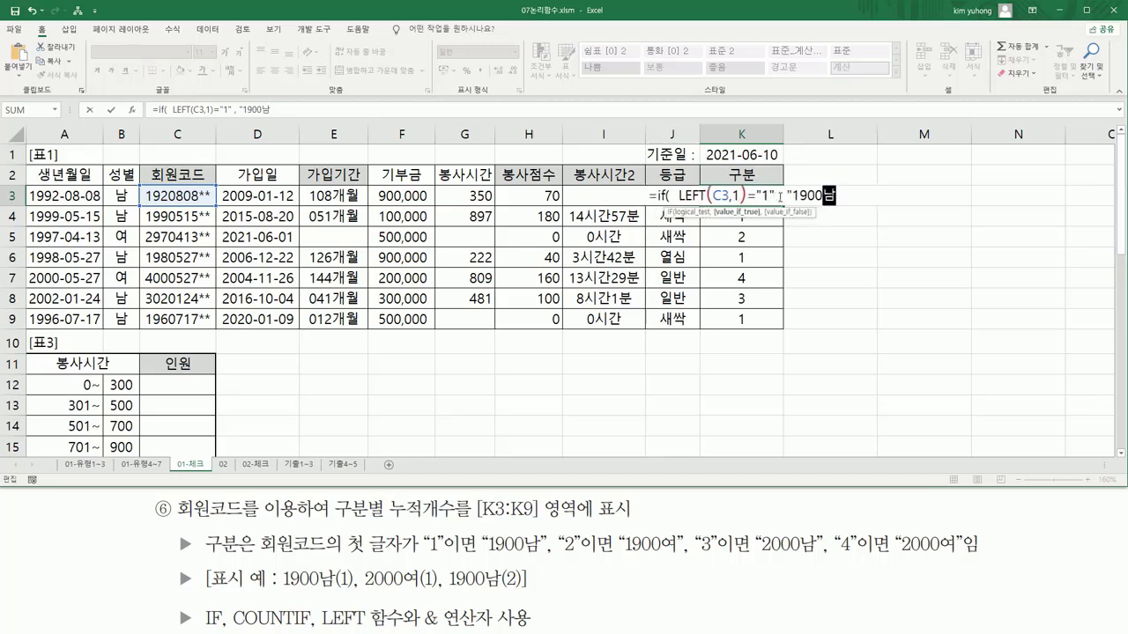
pyautogui.write('" , ')
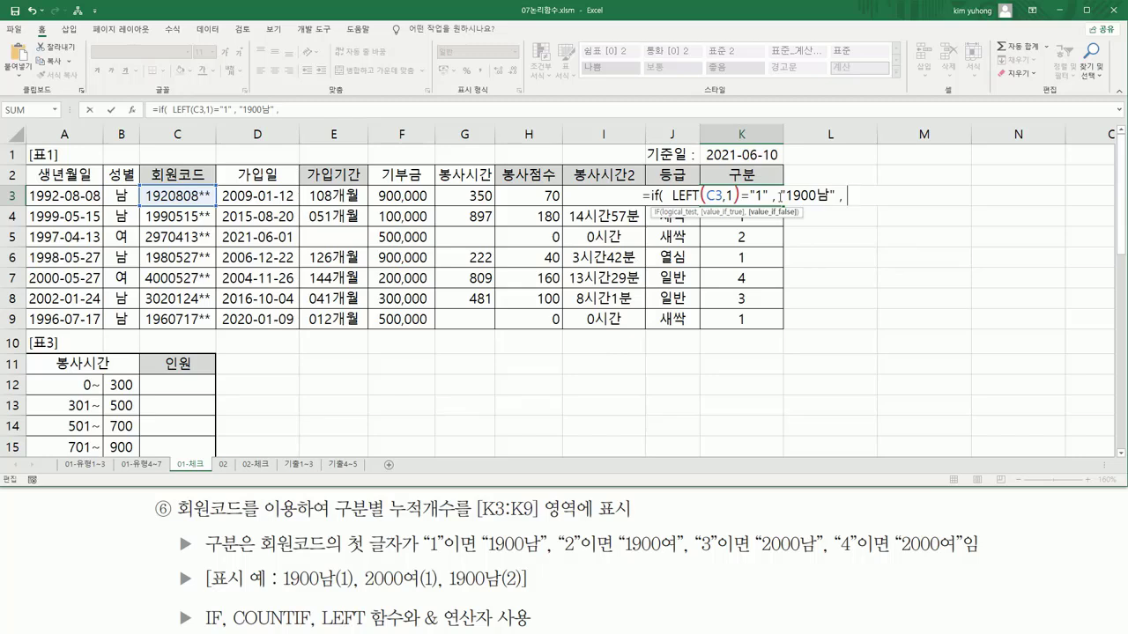
# - Nest a second IF in the K3 formula that returns "1900여" when LEFT(C3,1) equals "2"
pyautogui.write('if')
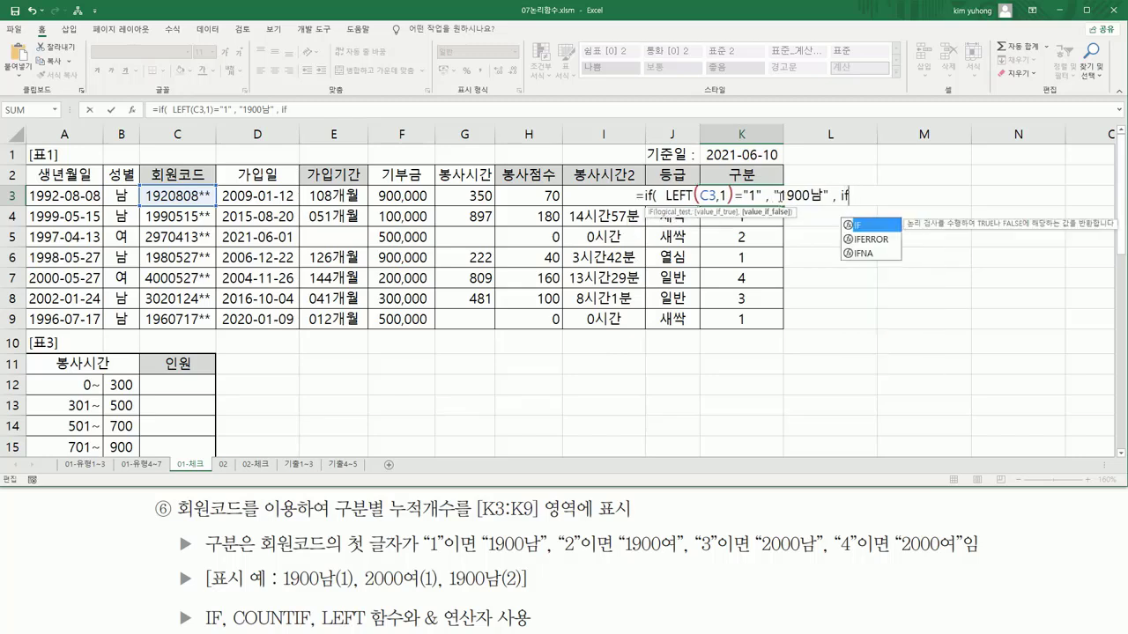
pyautogui.write('(')
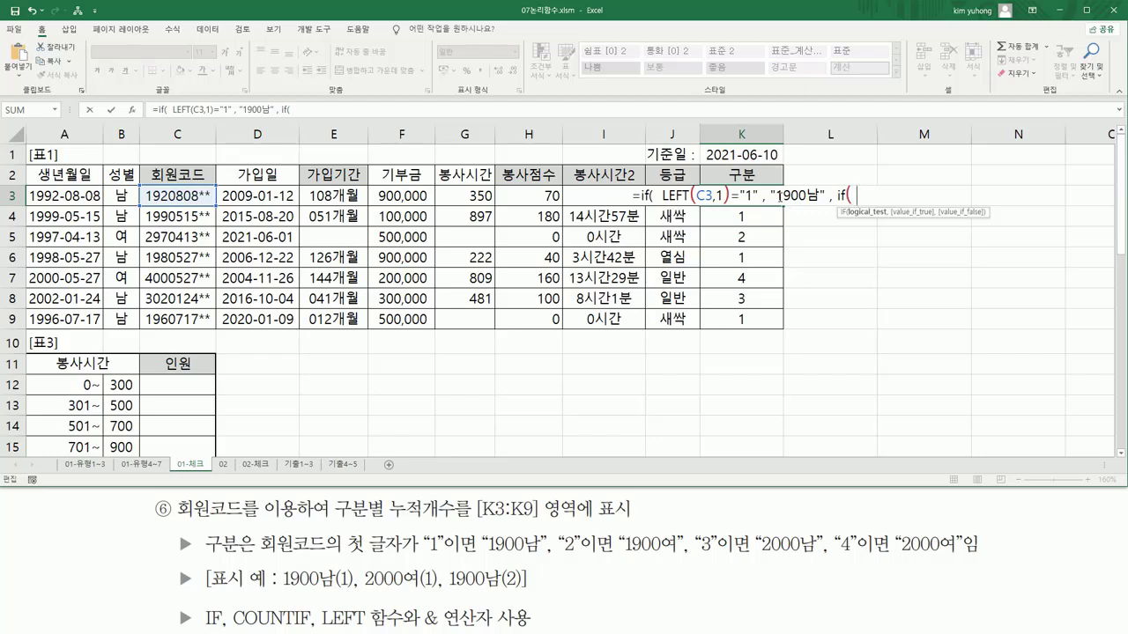
pyautogui.hotkey('ctrl', 'v')
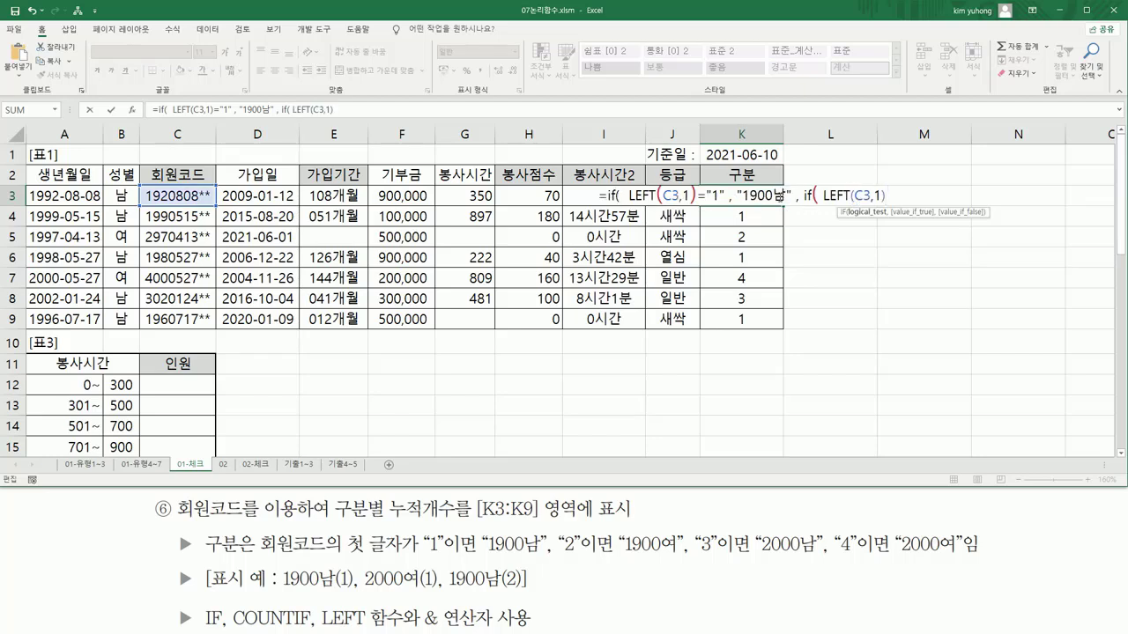
pyautogui.write('="2"')
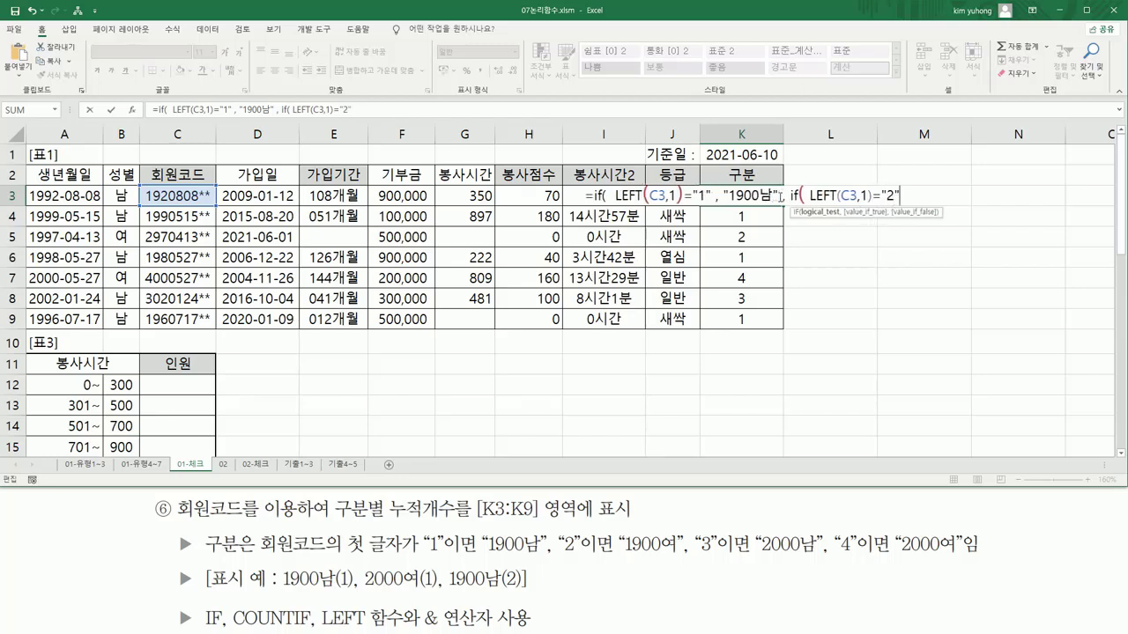
pyautogui.write(',')
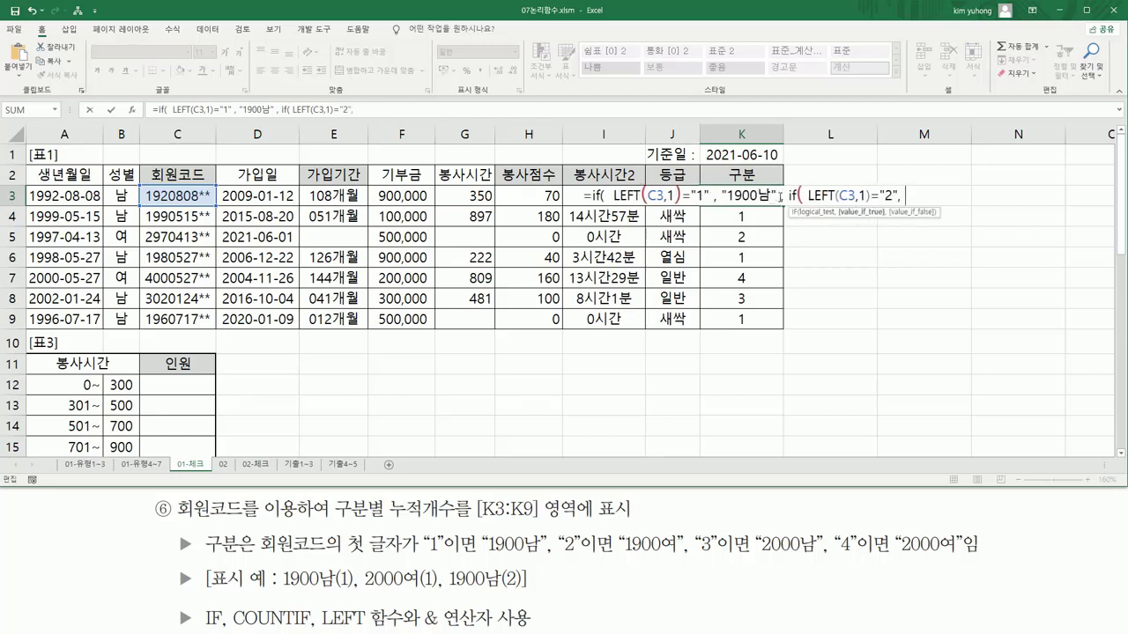
pyautogui.write(' "1900')
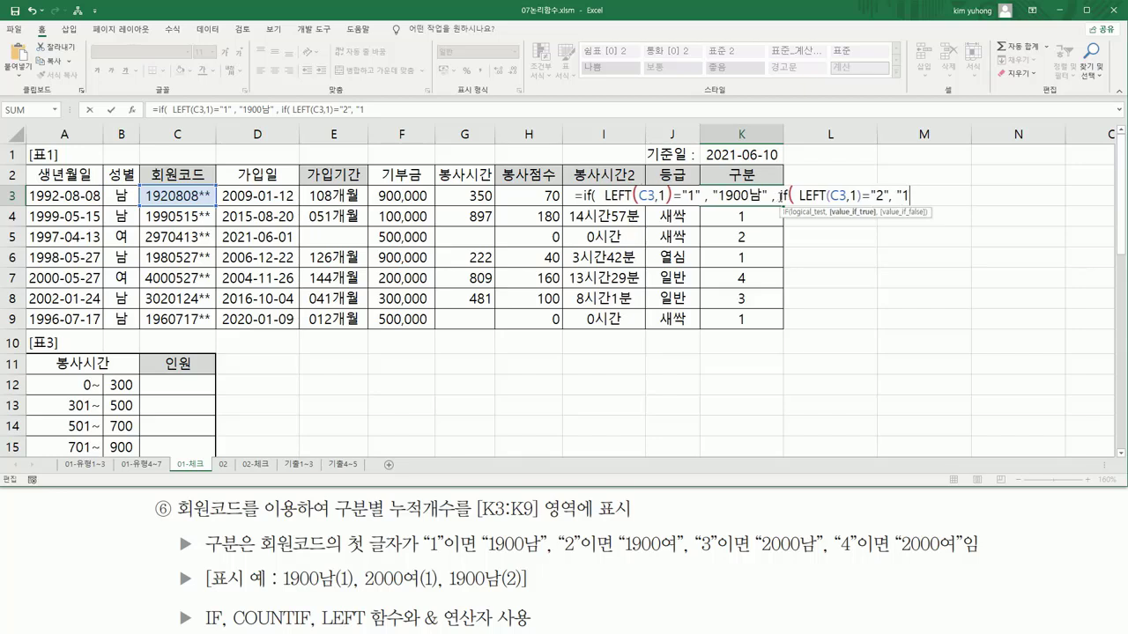
pyautogui.write('여')
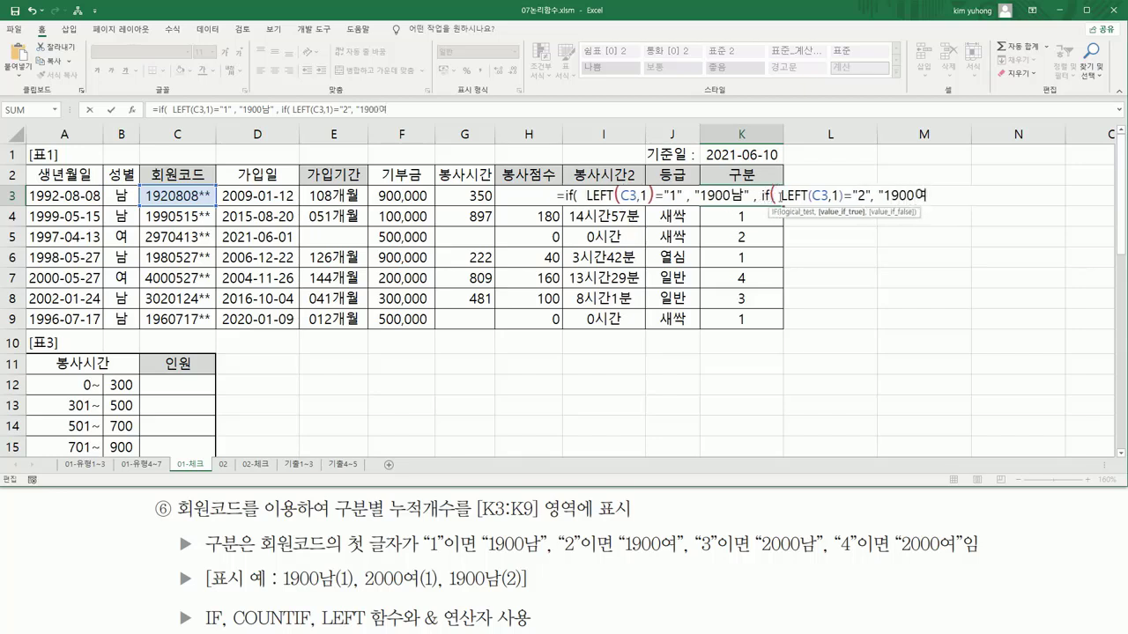
pyautogui.write('", ')
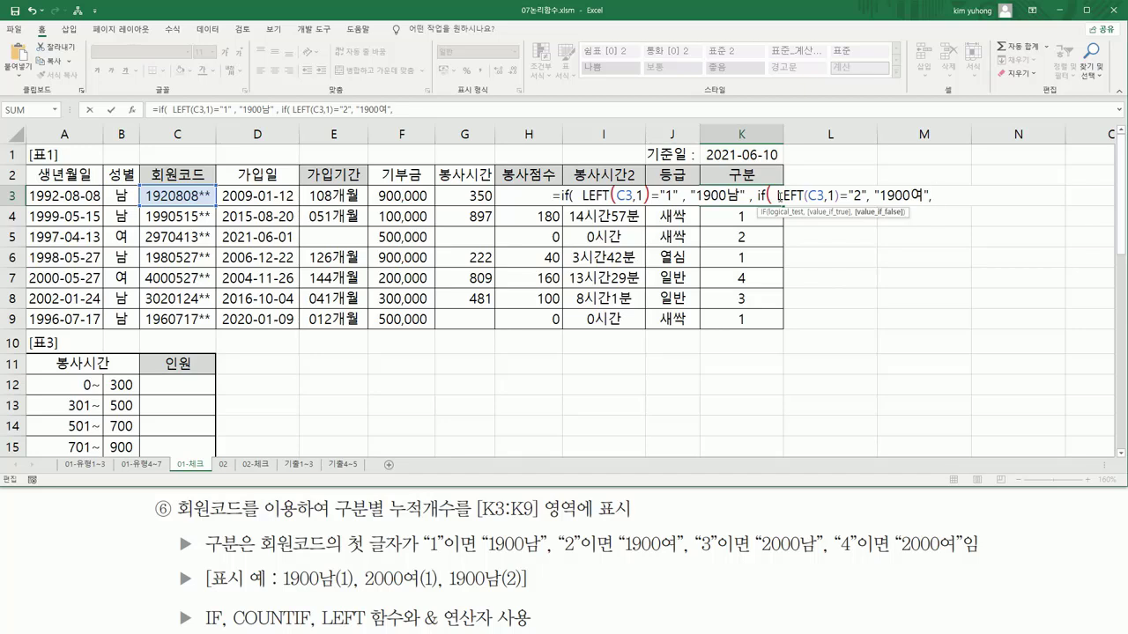
# - Nest a third IF in the K3 formula that returns "2000남" when LEFT(C3,1) equals "3"
pyautogui.write('if')
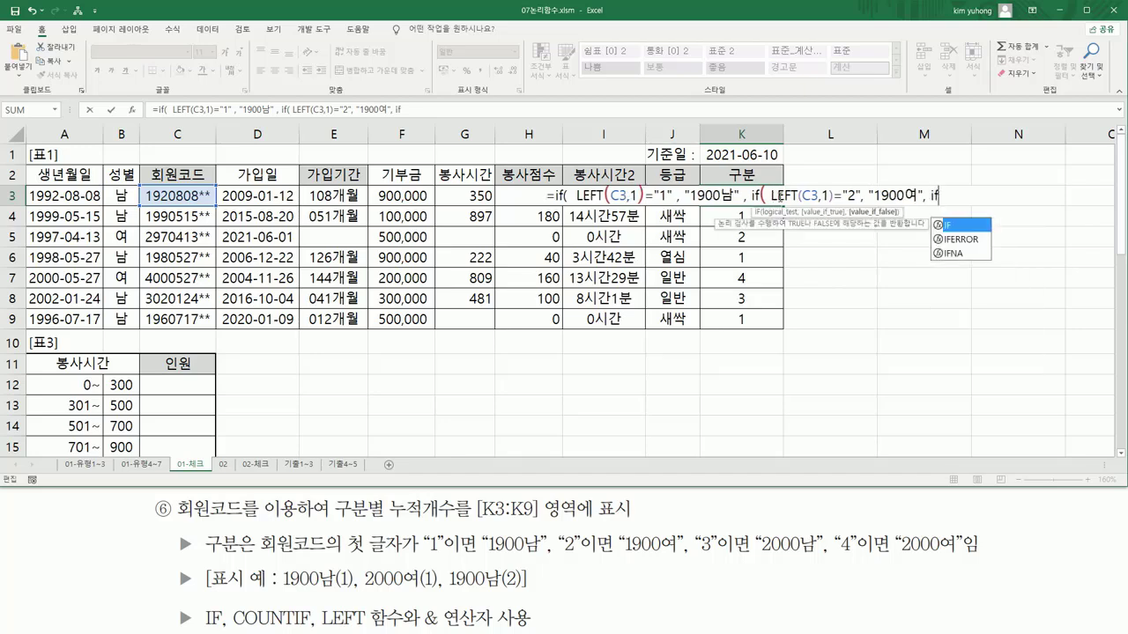
pyautogui.write('(')
pyautogui.hotkey('ctrl', 'v')
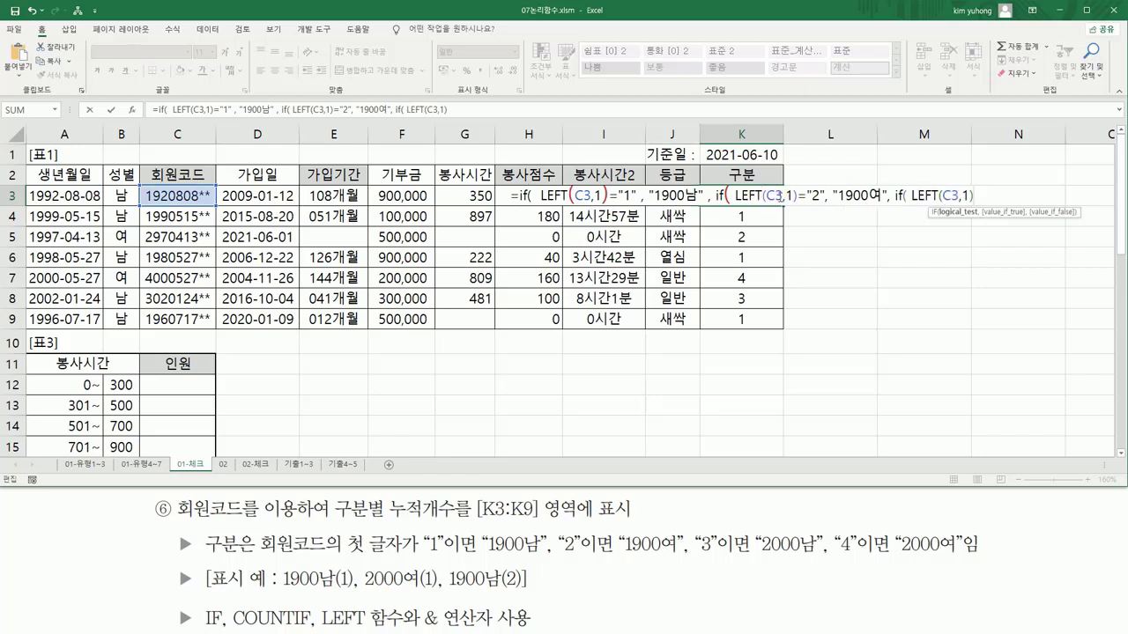
pyautogui.write('=')
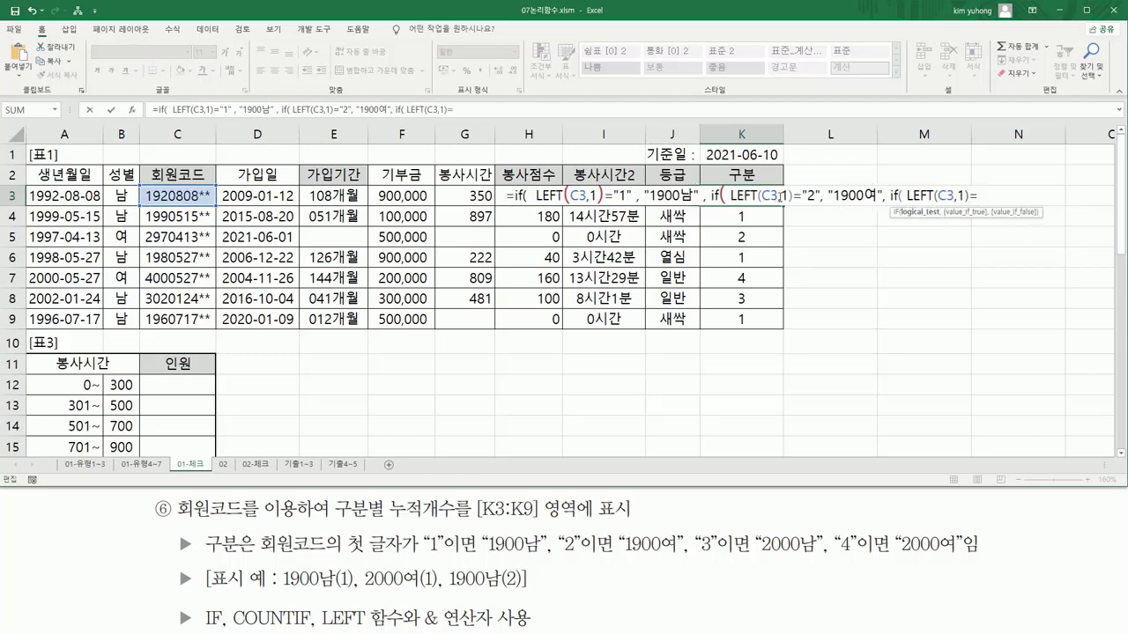
pyautogui.write('"3"')
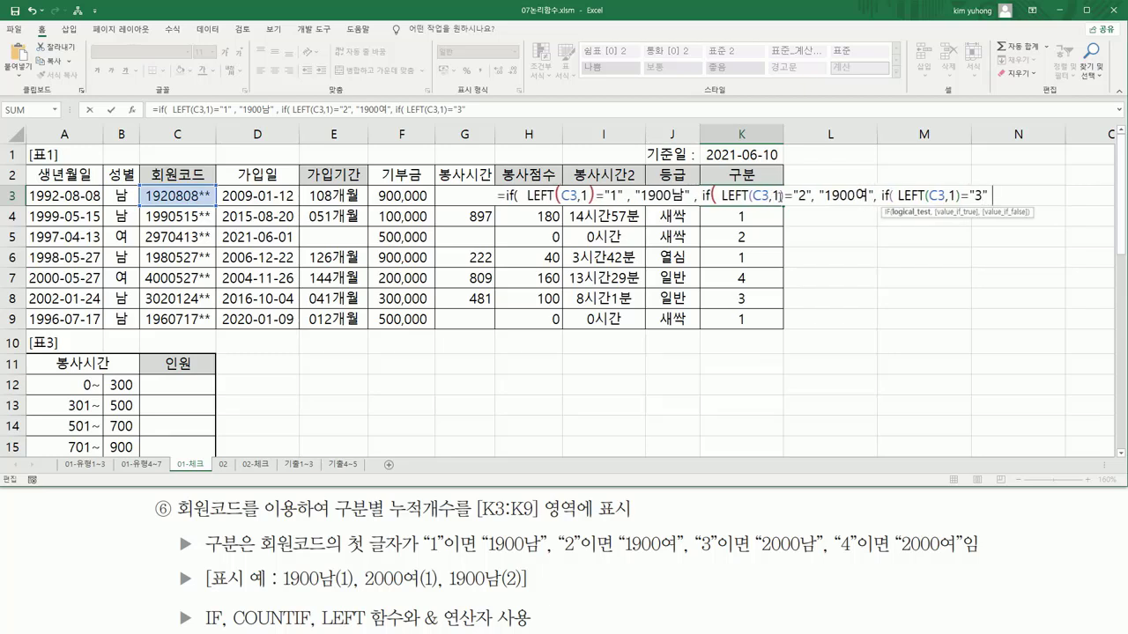
pyautogui.write(' ,')
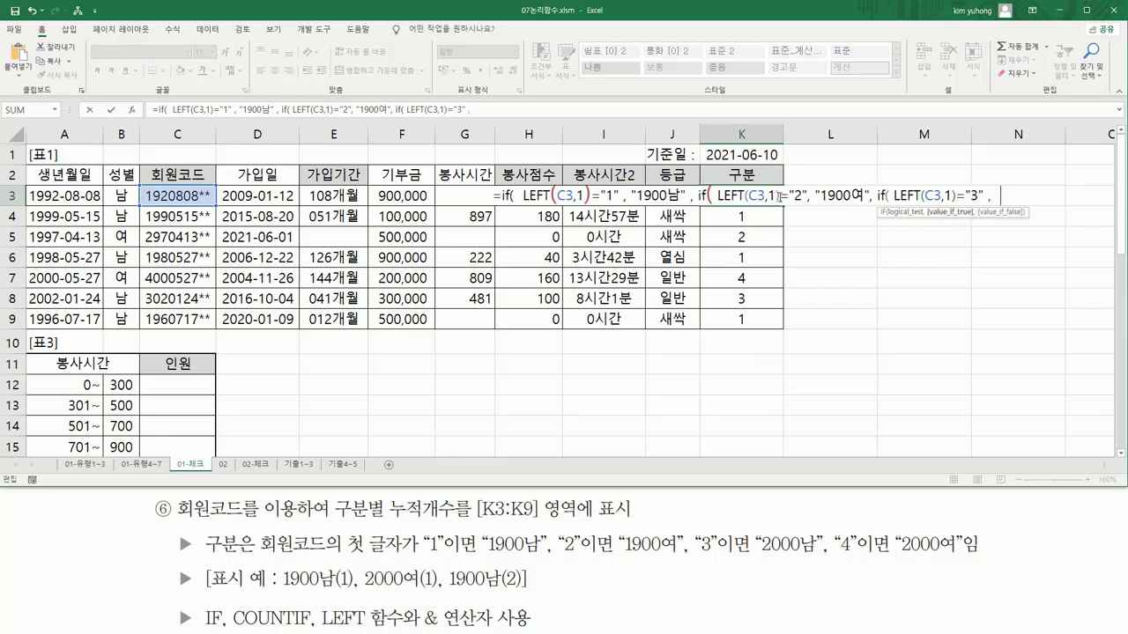
pyautogui.write('  "20')
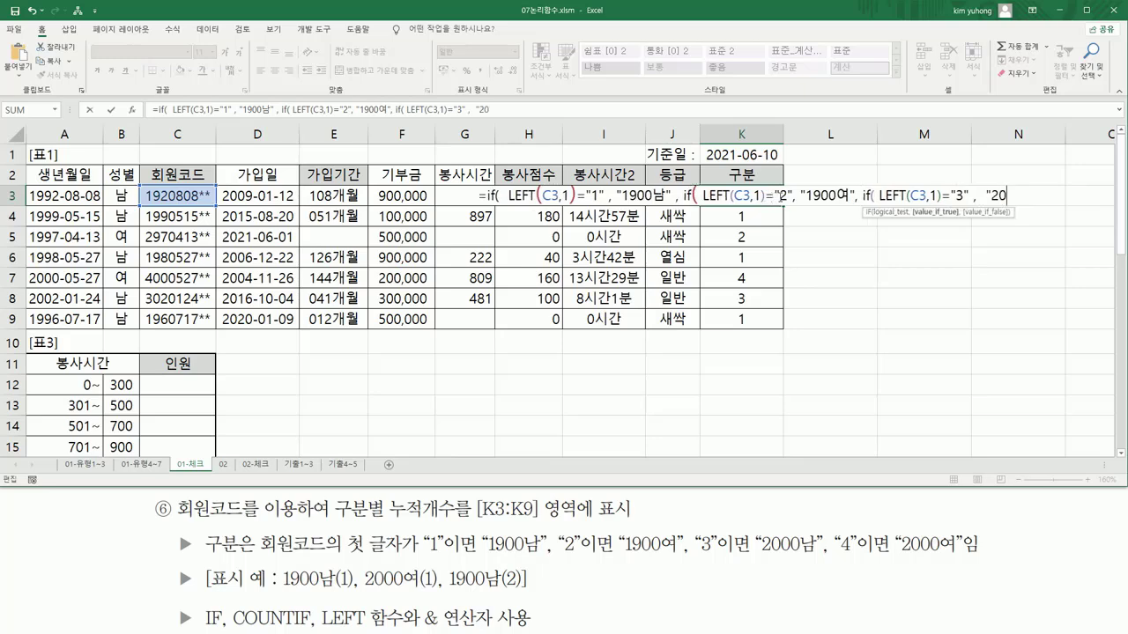
pyautogui.write('00남')
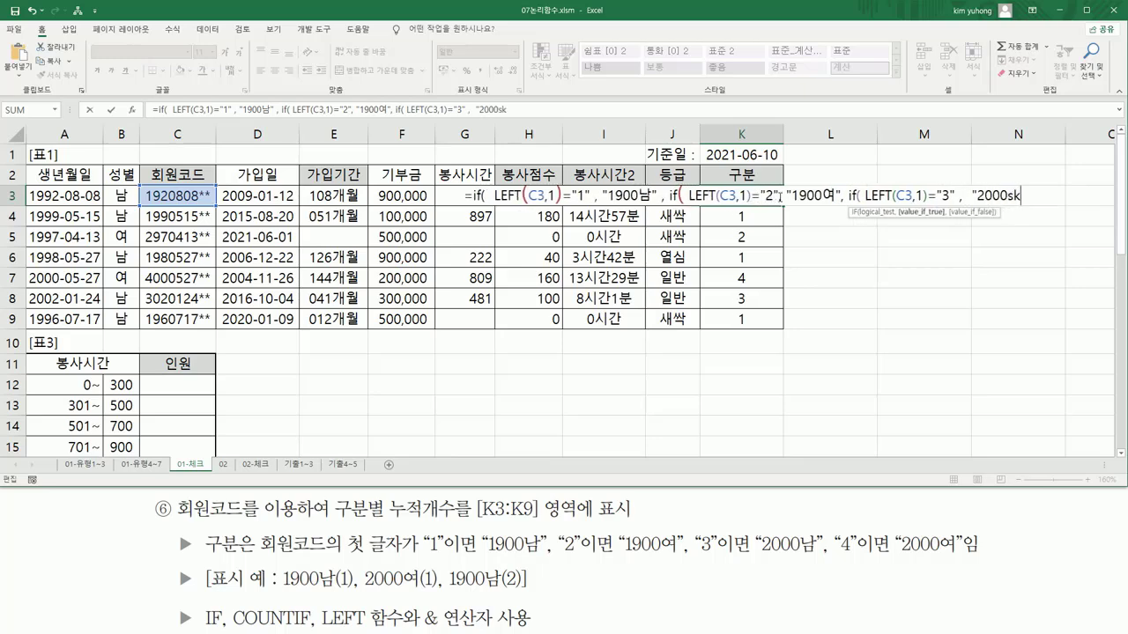
pyautogui.write('",')
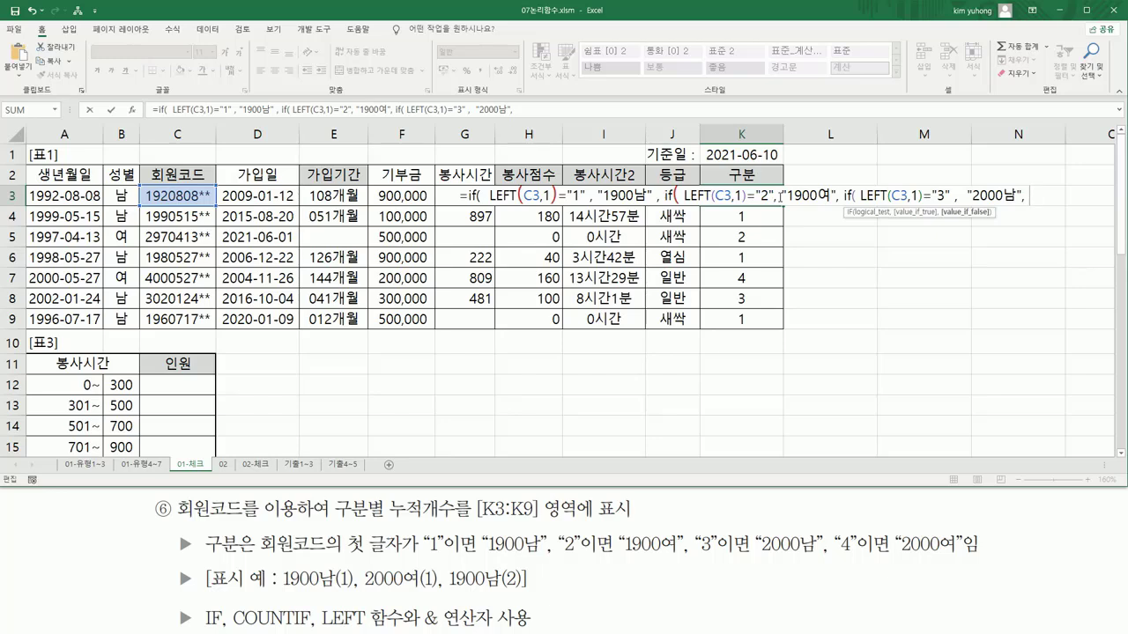
# - Complete the K3 formula with "2000여" for all remaining codes and copy it down through K9
pyautogui.write('"200')
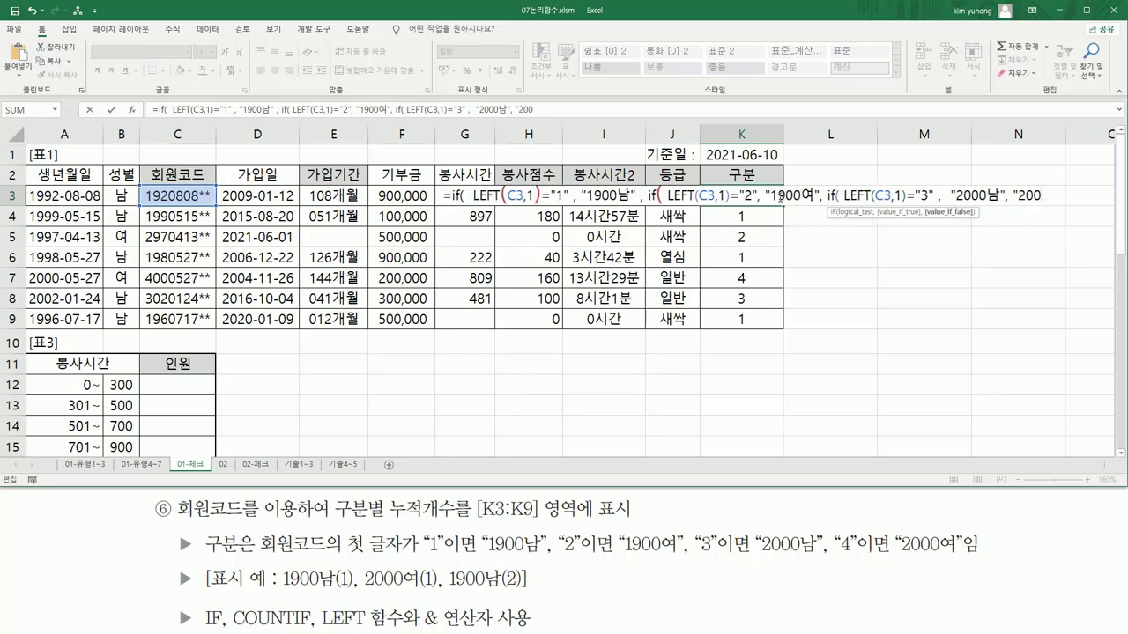
pyautogui.write('0여')
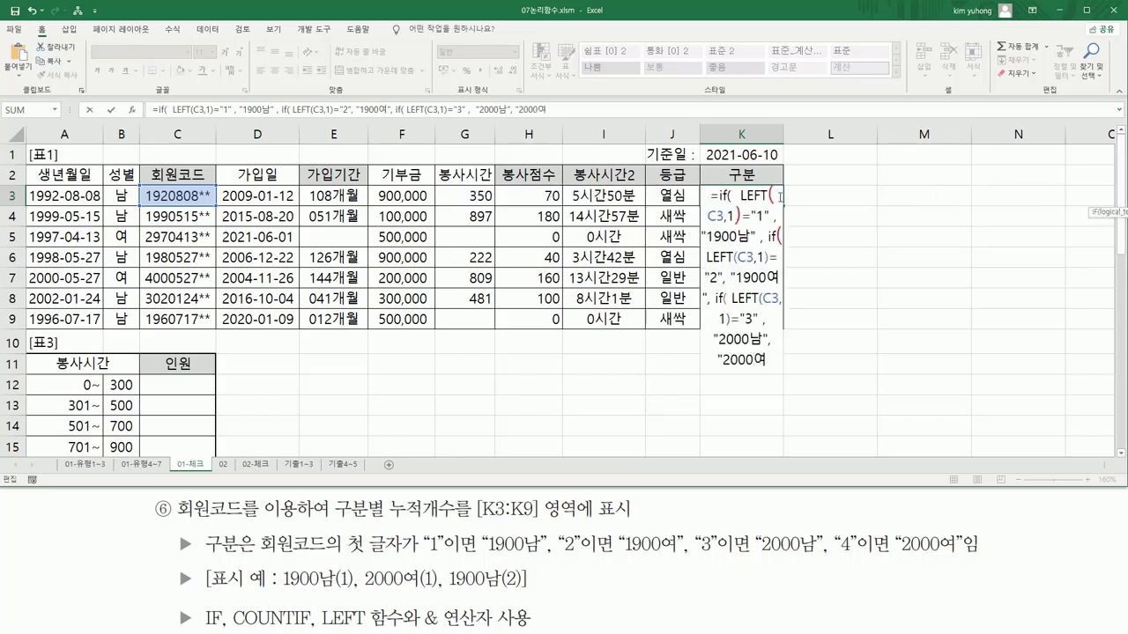
pyautogui.write('"')
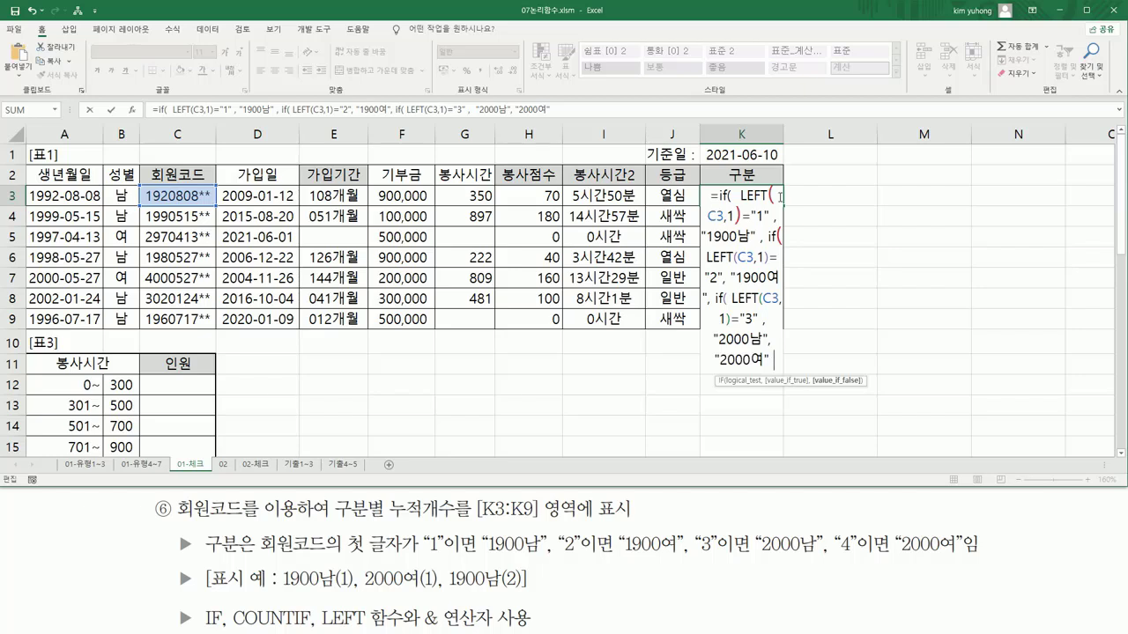
pyautogui.write(' ) )')
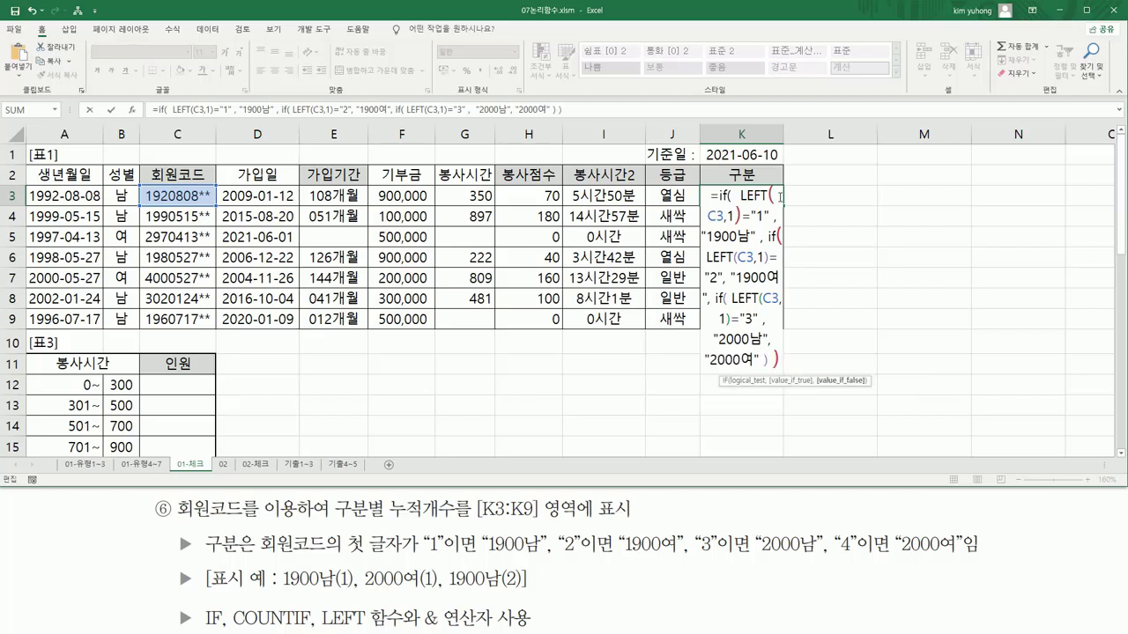
pyautogui.write(' )')
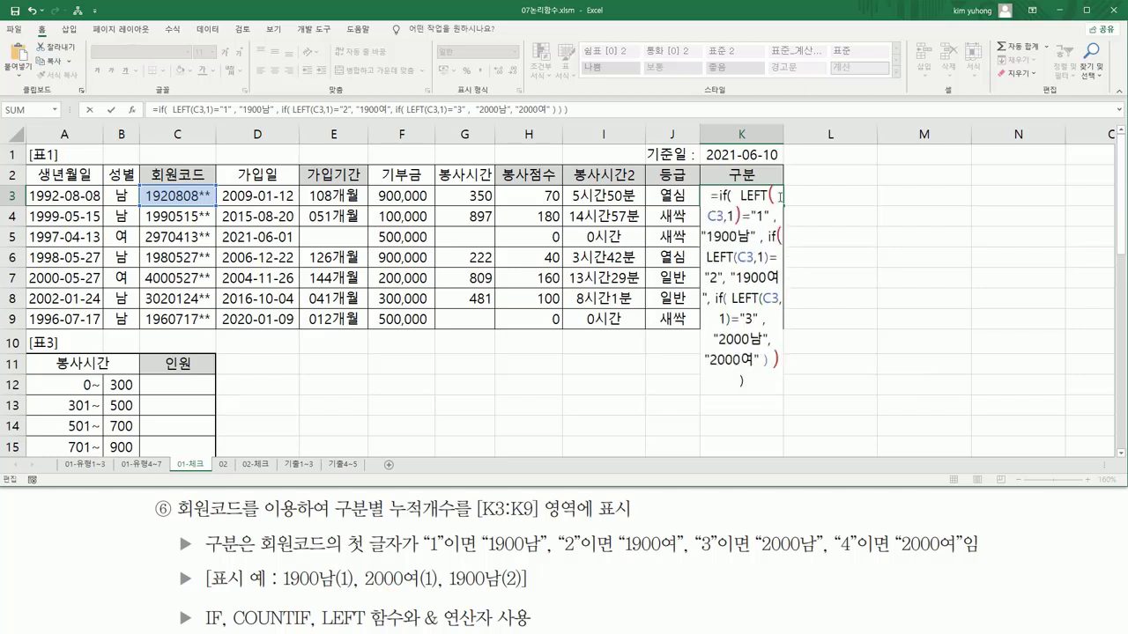
pyautogui.press('Return')
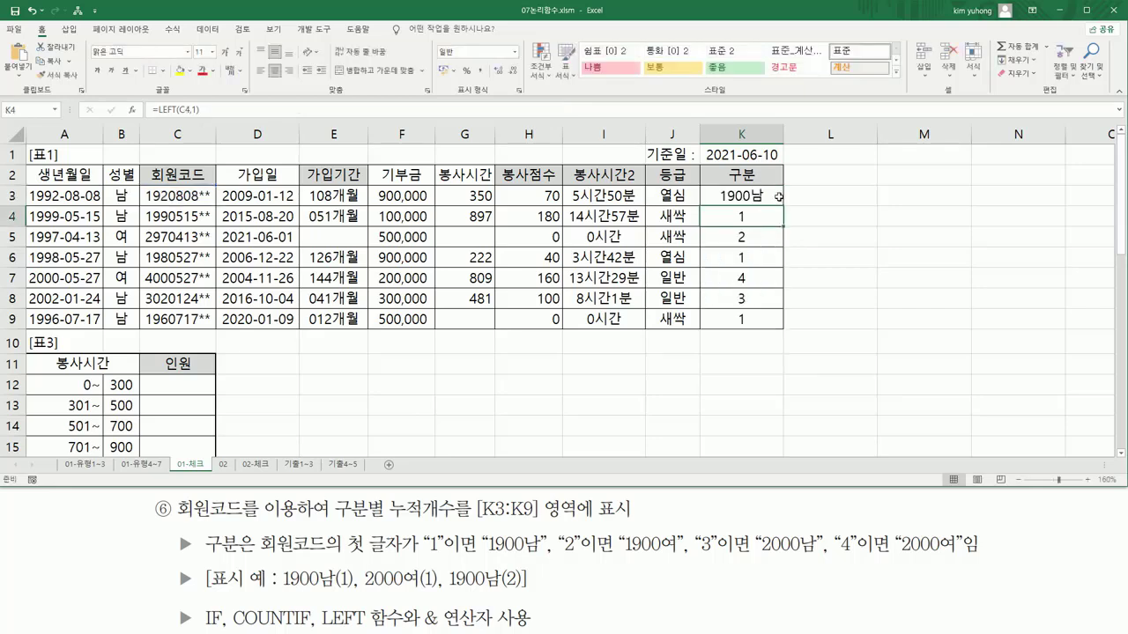
pyautogui.click(779, 196)
pyautogui.moveTo(783, 206); pyautogui.dragTo(779, 324)
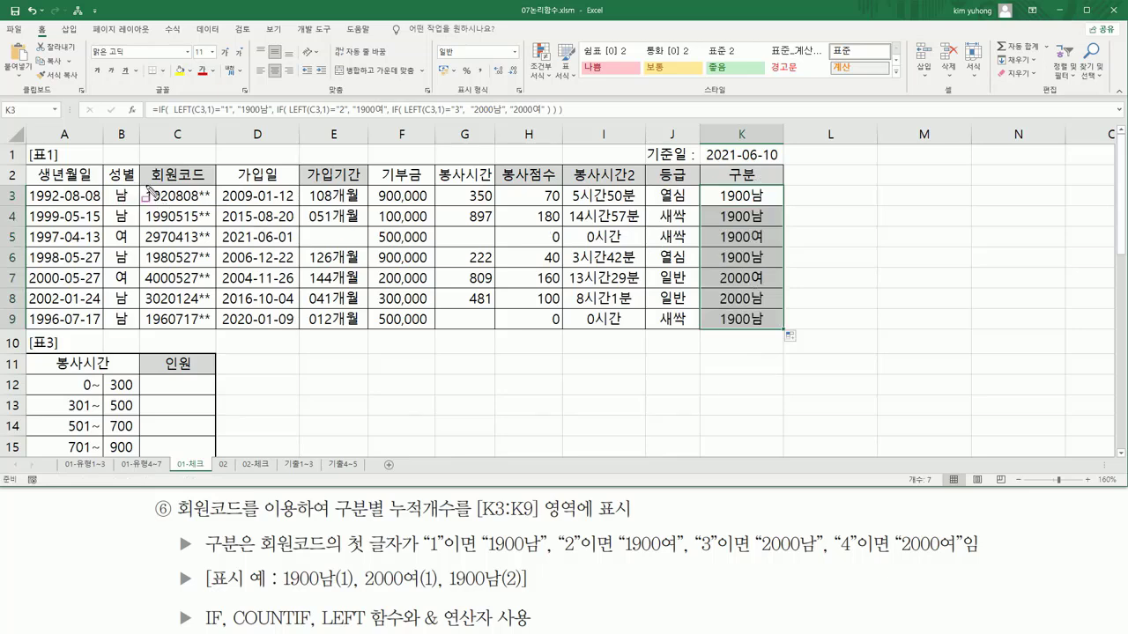
# - Compare the first character of each member code in C3:C9 with its category in K3:K9 and the stated classification rule
pyautogui.moveTo(145, 185); pyautogui.dragTo(155, 229)
pyautogui.moveTo(724, 194); pyautogui.dragTo(779, 229)
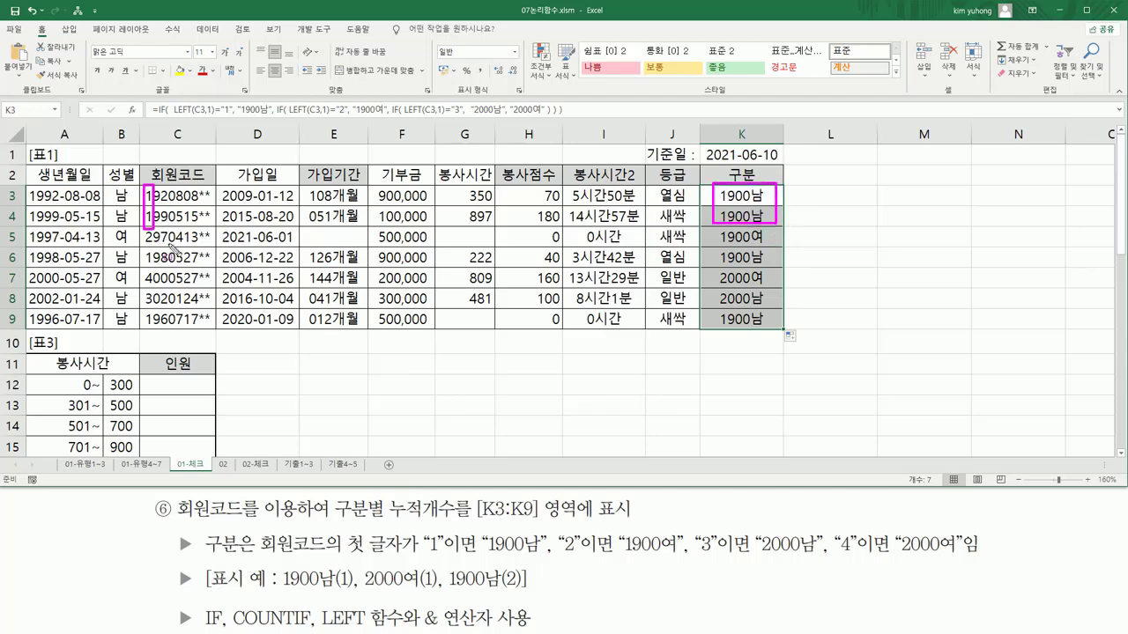
pyautogui.moveTo(144, 244); pyautogui.dragTo(154, 245)
pyautogui.moveTo(710, 243)
pyautogui.mouseDown()
pyautogui.moveTo(770, 253)
pyautogui.moveTo(772, 229)
pyautogui.mouseUp()
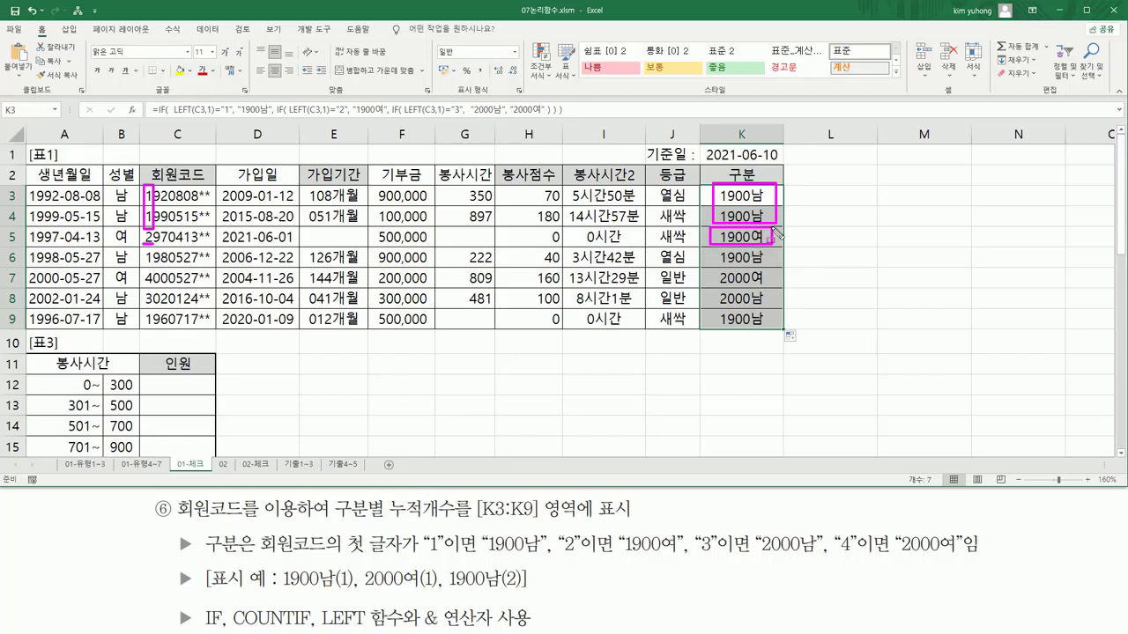
pyautogui.moveTo(145, 264); pyautogui.dragTo(159, 262)
pyautogui.moveTo(715, 265)
pyautogui.mouseDown()
pyautogui.moveTo(768, 264)
pyautogui.moveTo(765, 249)
pyautogui.mouseUp()
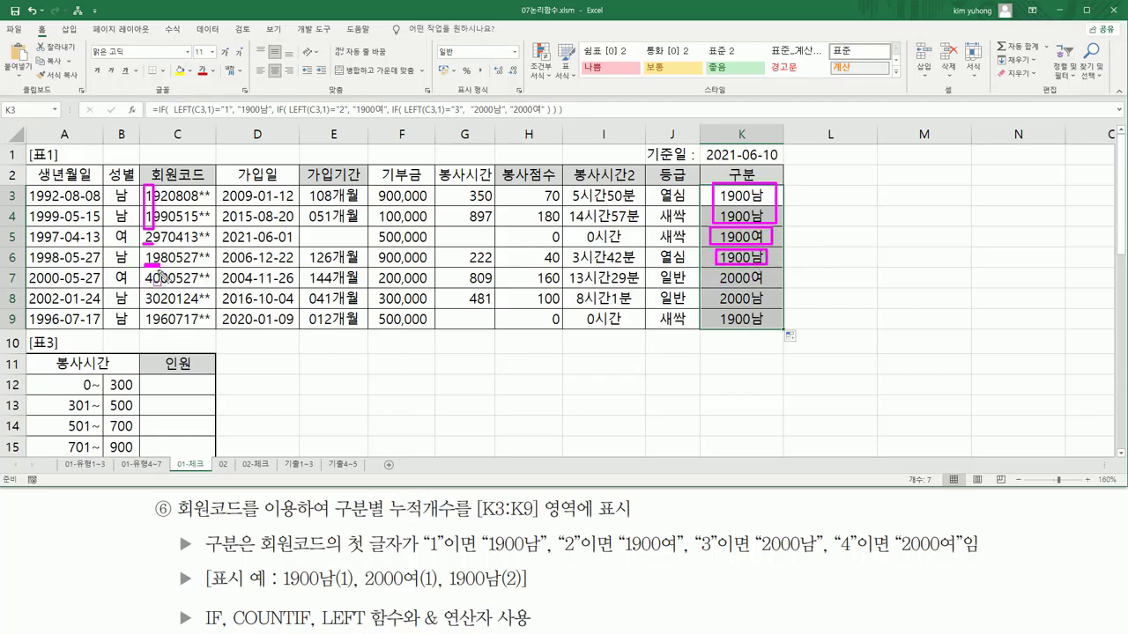
pyautogui.moveTo(144, 283); pyautogui.dragTo(157, 283)
pyautogui.moveTo(710, 284)
pyautogui.mouseDown()
pyautogui.moveTo(754, 284)
pyautogui.moveTo(767, 268)
pyautogui.mouseUp()
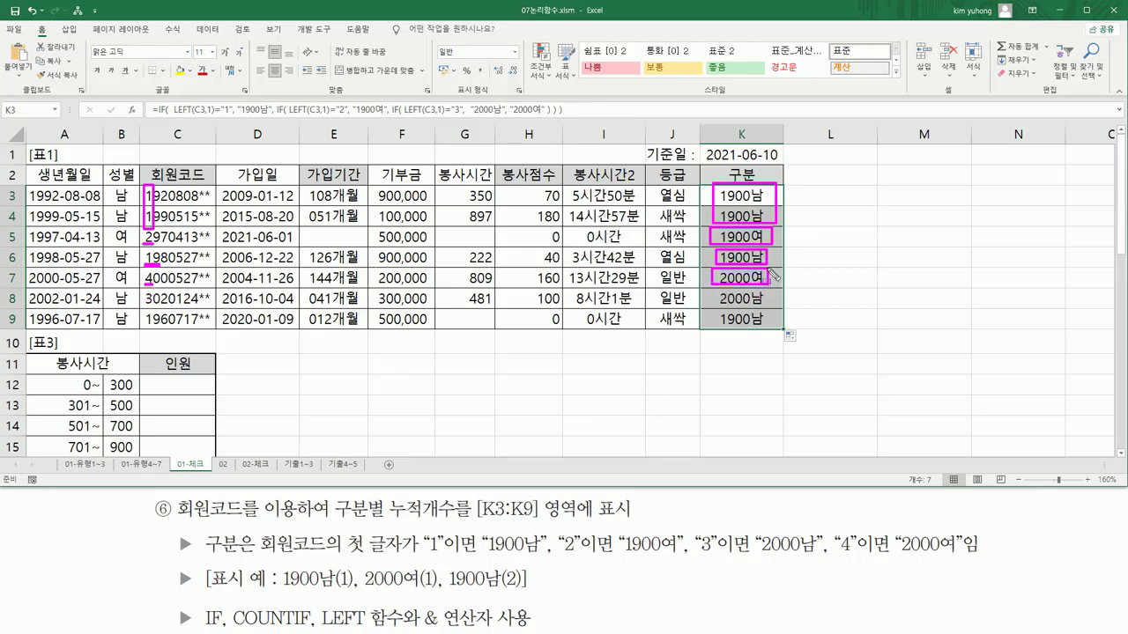
pyautogui.moveTo(141, 304); pyautogui.dragTo(161, 304)
pyautogui.moveTo(710, 306)
pyautogui.mouseDown()
pyautogui.moveTo(768, 309)
pyautogui.moveTo(769, 294)
pyautogui.mouseUp()
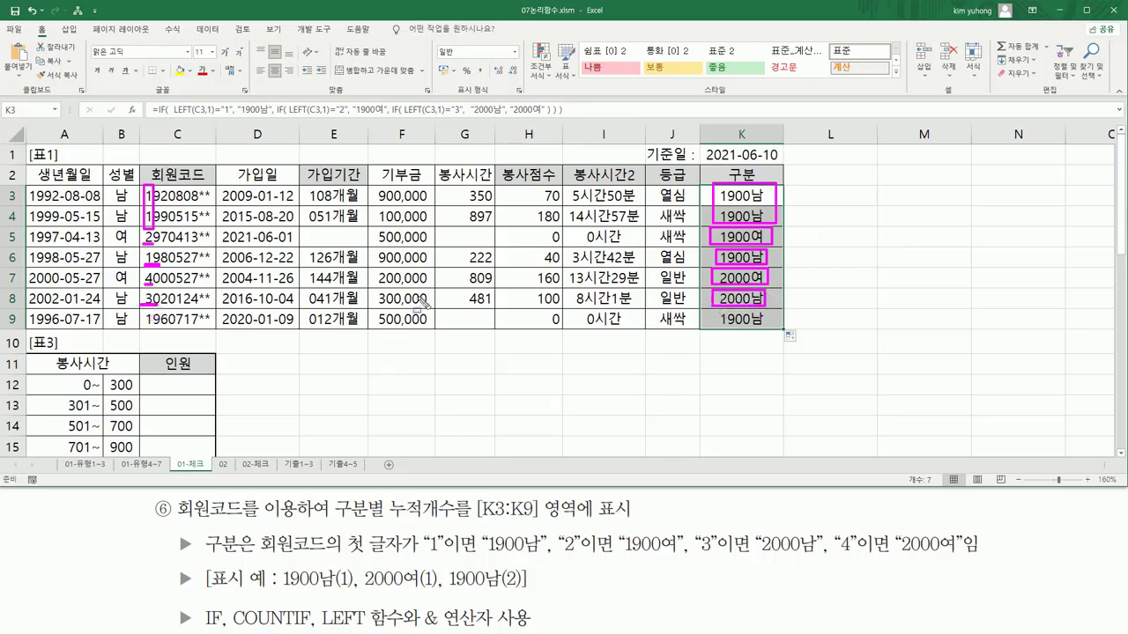
pyautogui.moveTo(141, 324); pyautogui.dragTo(162, 324)
pyautogui.moveTo(714, 328); pyautogui.dragTo(767, 310)
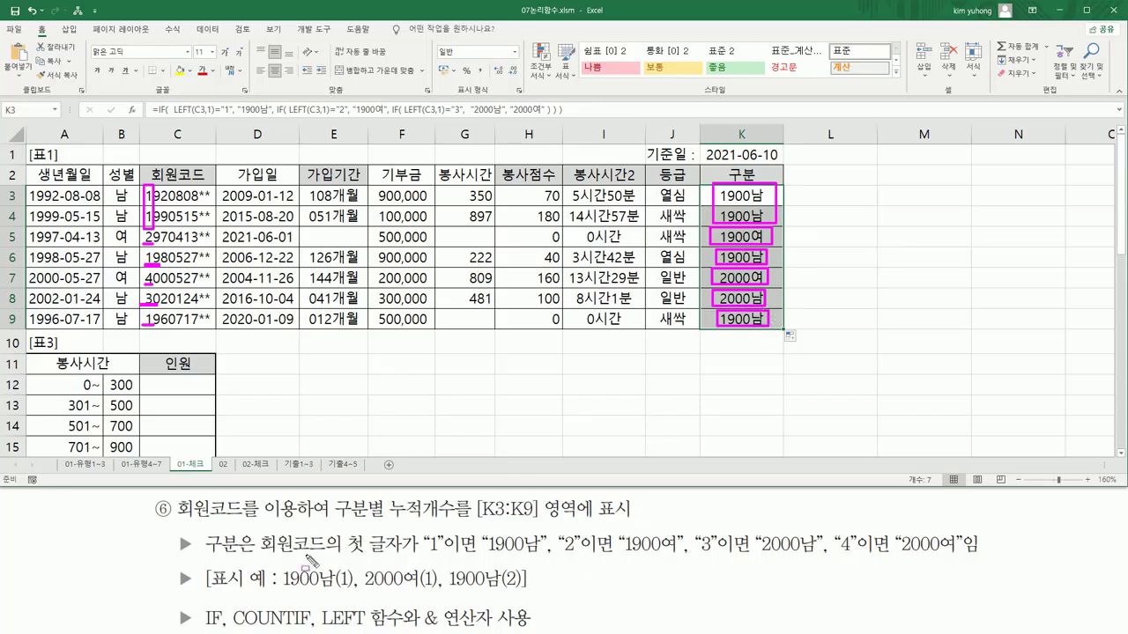
pyautogui.moveTo(199, 560)
pyautogui.mouseDown()
pyautogui.moveTo(1123, 564)
pyautogui.moveTo(985, 561)
pyautogui.mouseUp()
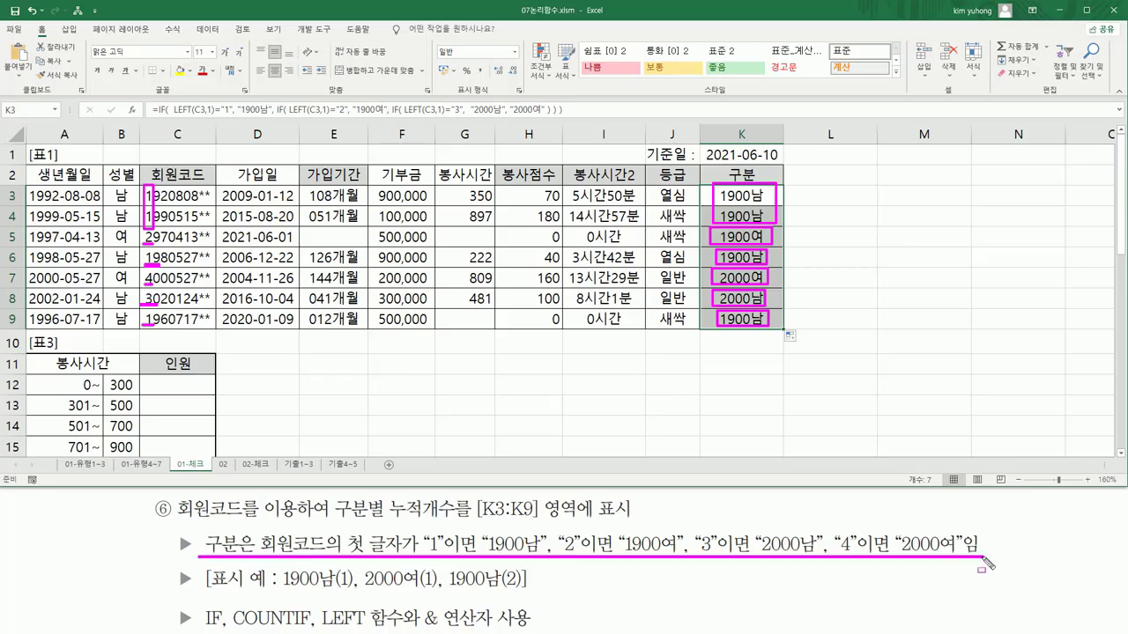
pyautogui.press('Escape')
# - Copy the nested IF formula from K3 into C10 as plain text and colour it red
pyautogui.click(750, 195)
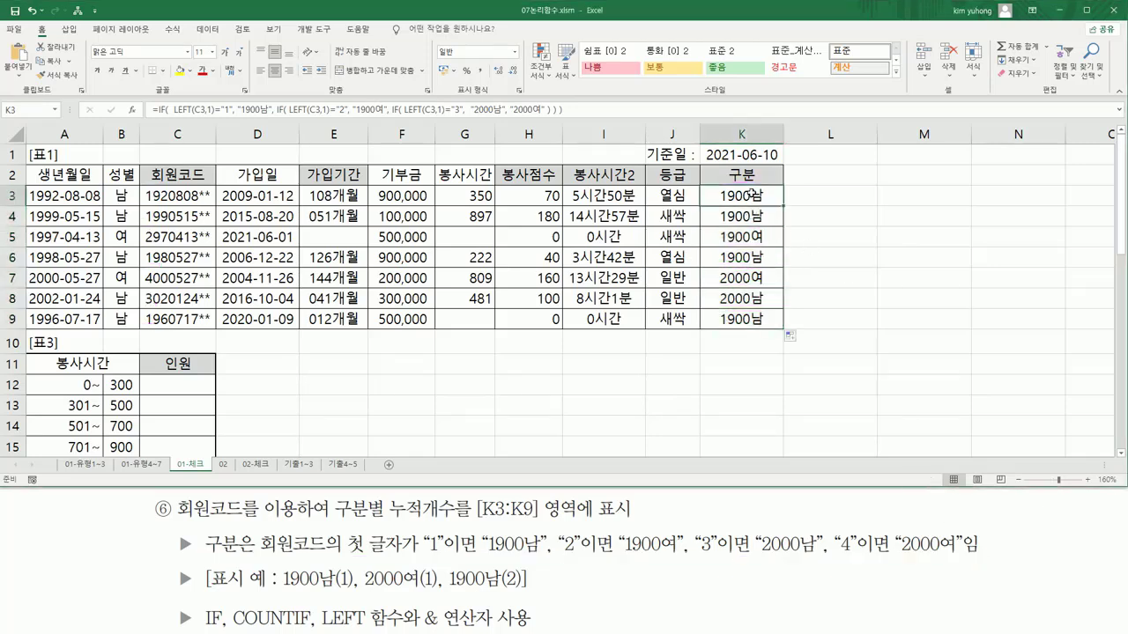
pyautogui.click(593, 110)
pyautogui.click(187, 361)
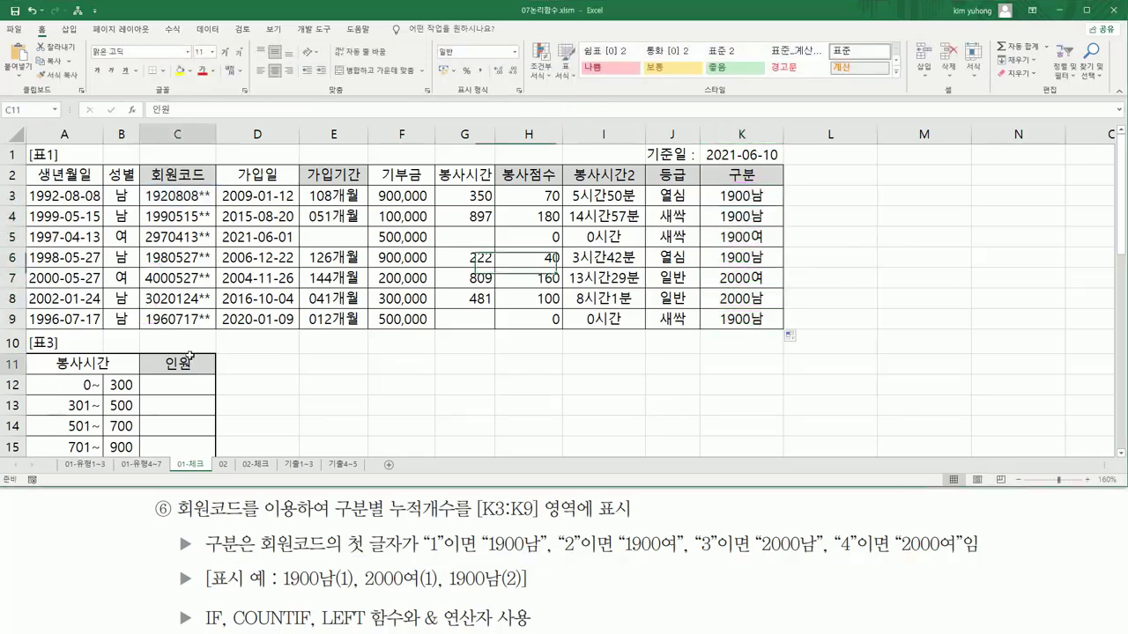
pyautogui.click(192, 342)
pyautogui.write('\'=IF(  LEFT(C3,1)="1", "1900남", IF( LEFT(C3,1)="2", "1900여", IF( LEFT(C3,1)="3",  "2000남", "2000여" ) ) )')
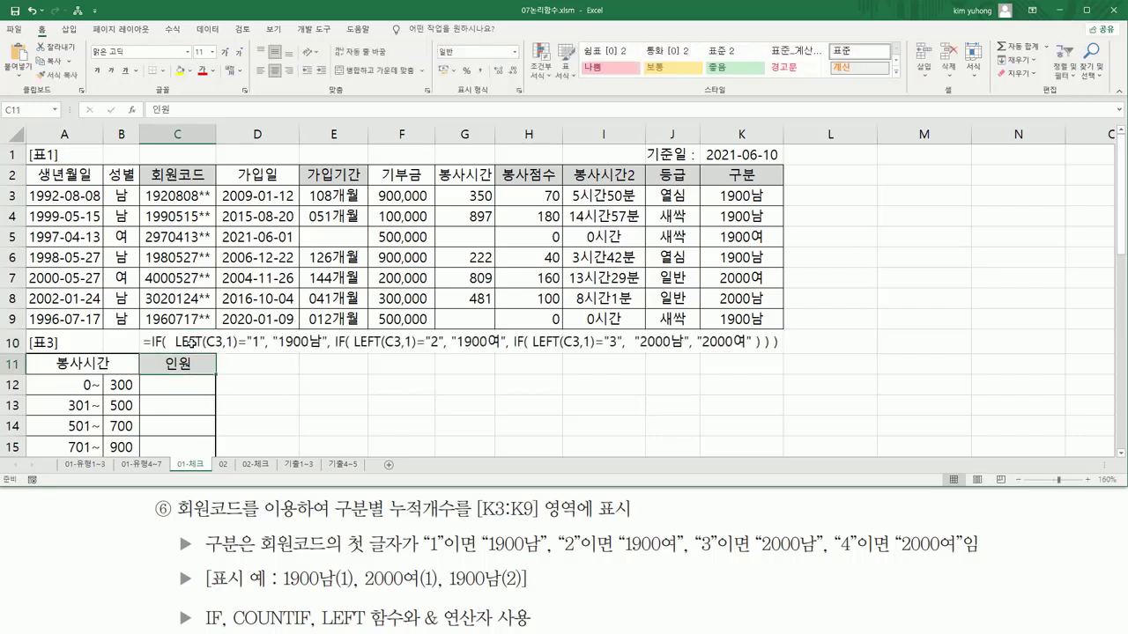
pyautogui.click(201, 71)
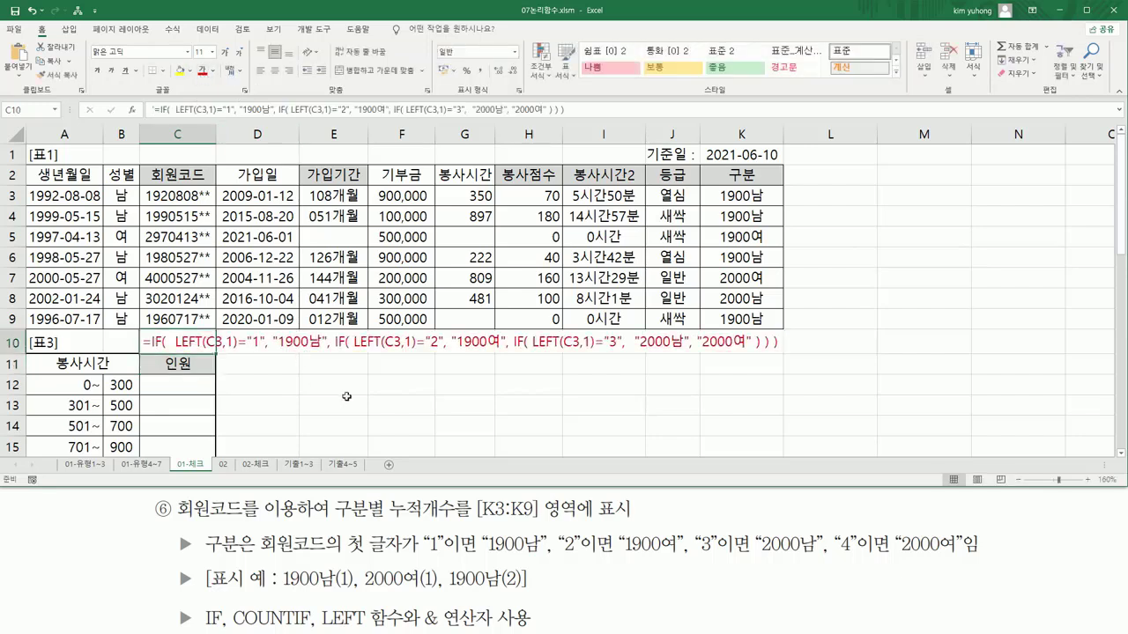
pyautogui.click(401, 405)
# - Examine the three LEFT(C3,1) conditions and their comparison values "1", "2" and "3" in the C10 formula text
pyautogui.moveTo(174, 350); pyautogui.dragTo(260, 351)
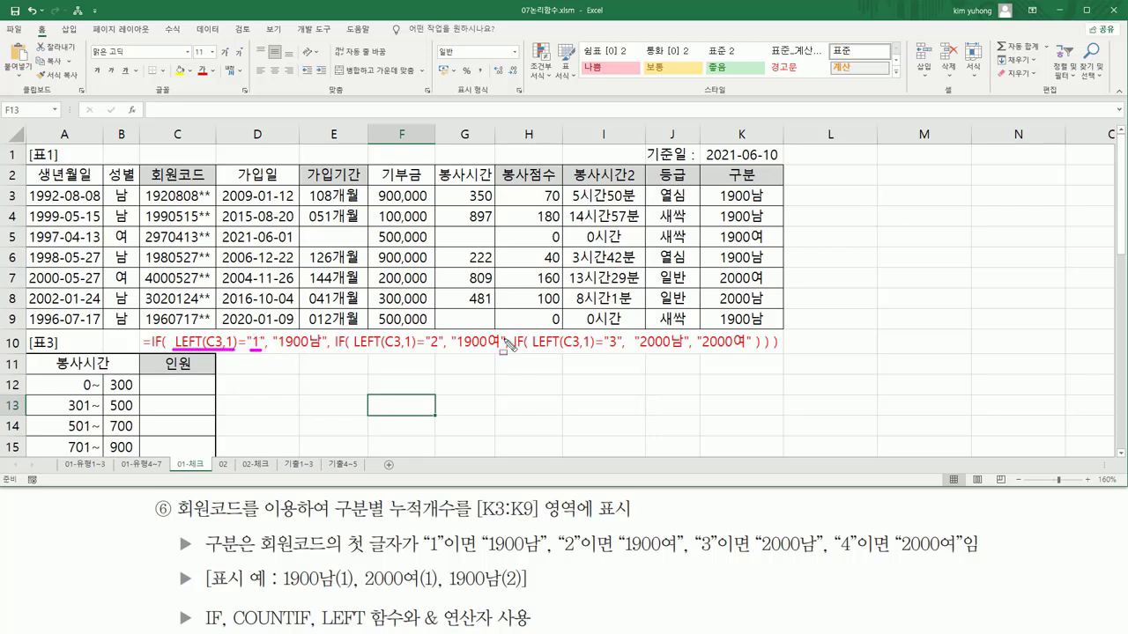
pyautogui.moveTo(426, 350); pyautogui.dragTo(437, 350)
pyautogui.moveTo(604, 350); pyautogui.dragTo(617, 351)
pyautogui.press('Escape')
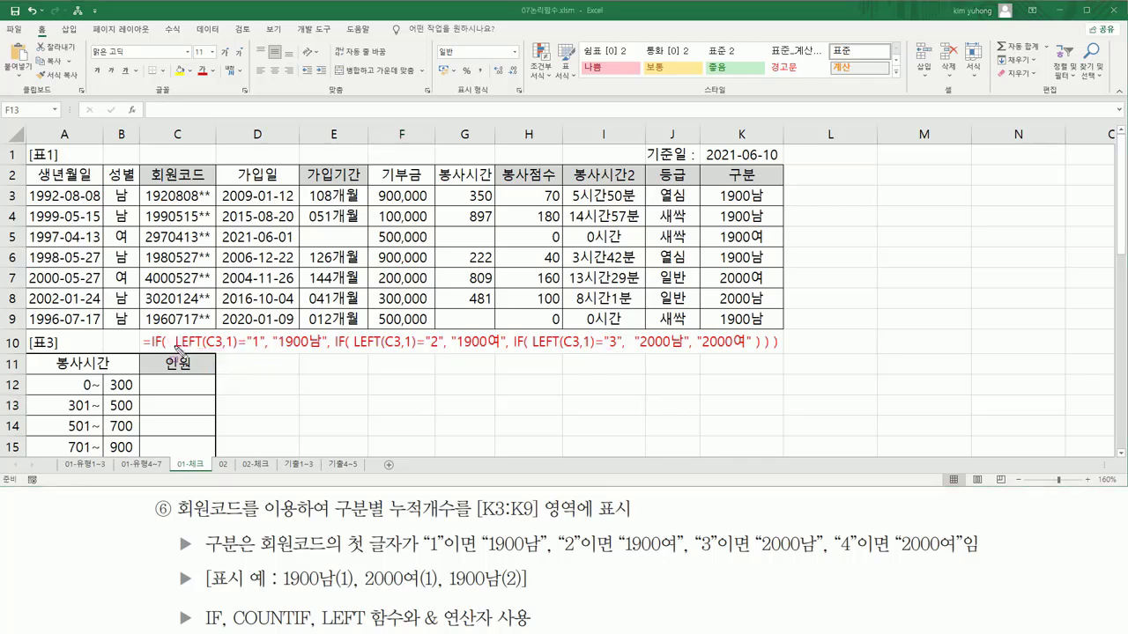
pyautogui.moveTo(175, 346)
pyautogui.mouseDown()
pyautogui.moveTo(231, 349)
pyautogui.moveTo(236, 335)
pyautogui.mouseUp()
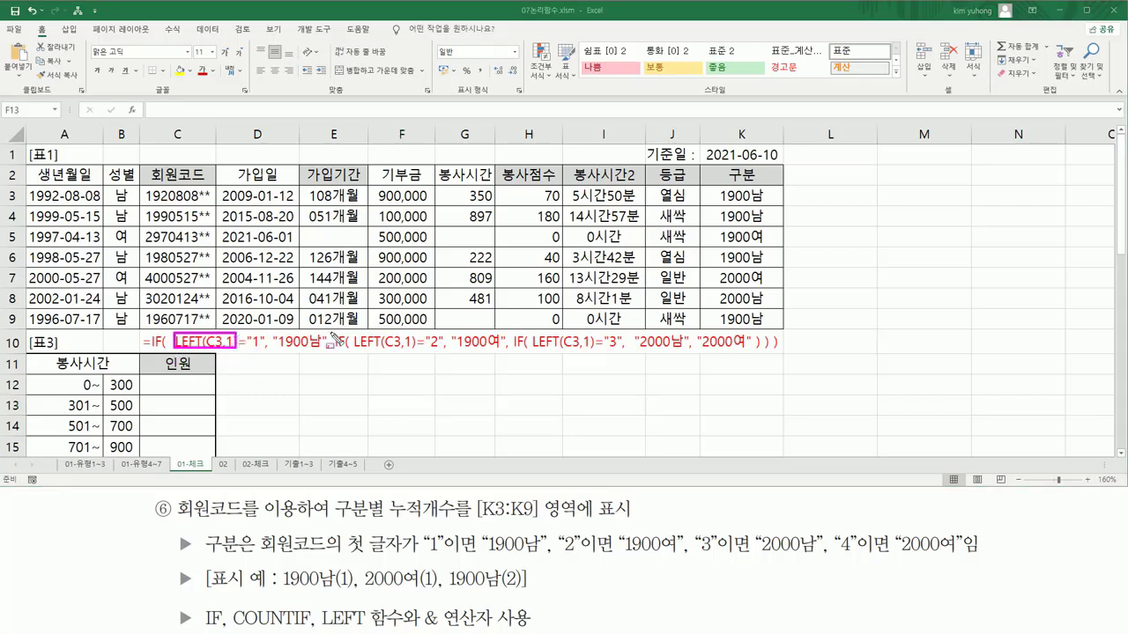
pyautogui.moveTo(357, 333)
pyautogui.mouseDown()
pyautogui.moveTo(414, 331)
pyautogui.moveTo(415, 356)
pyautogui.mouseUp()
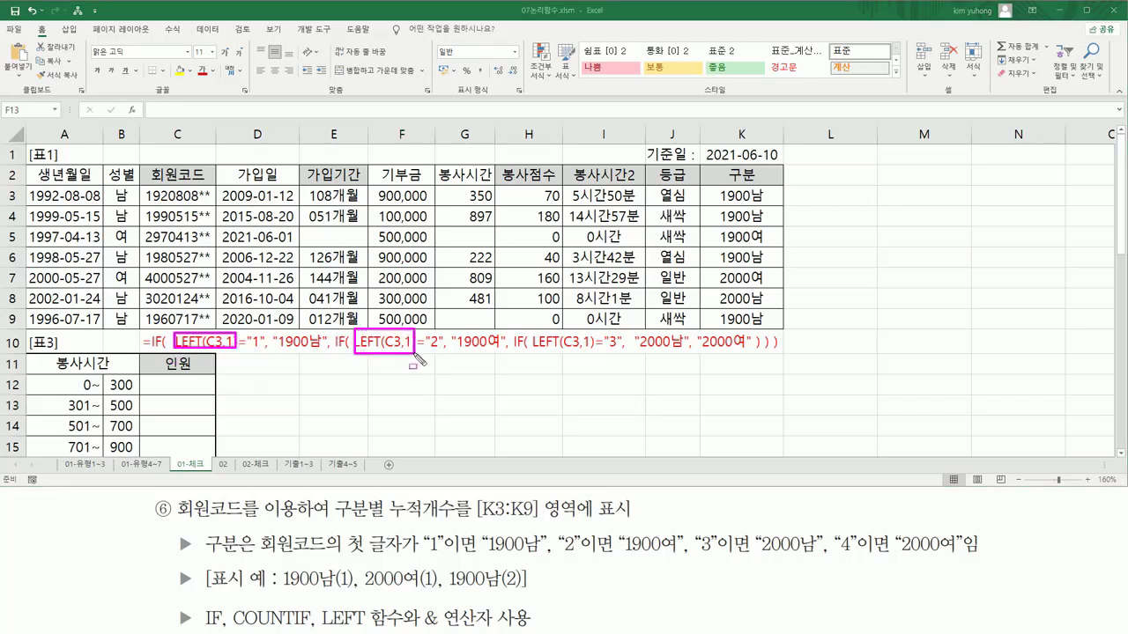
pyautogui.moveTo(535, 333); pyautogui.dragTo(599, 363)
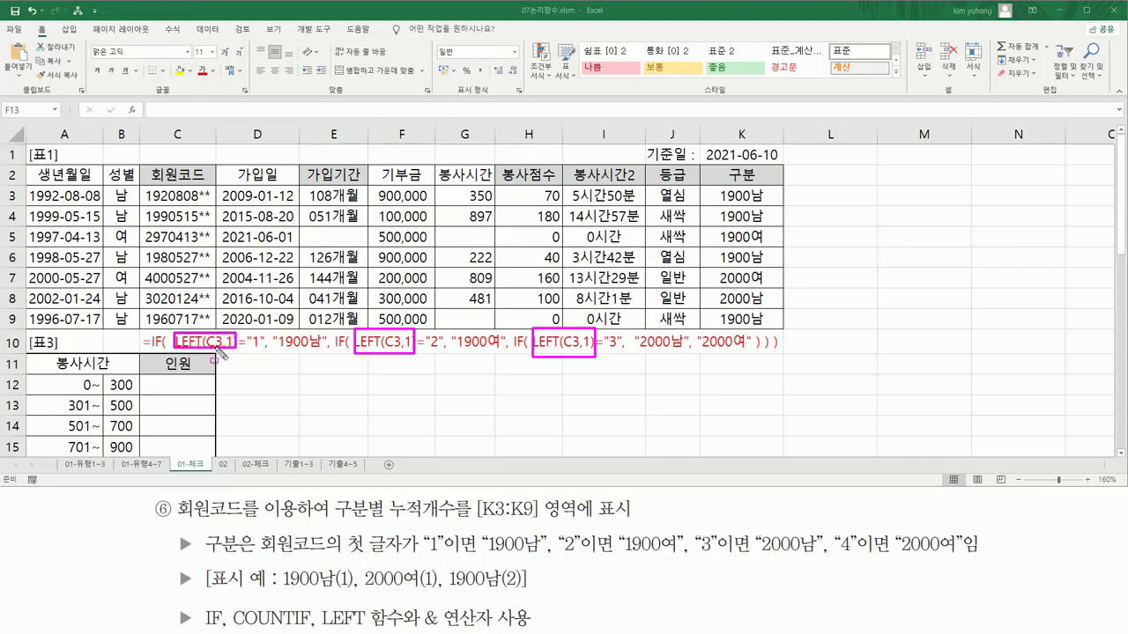
pyautogui.moveTo(249, 349); pyautogui.dragTo(261, 350)
pyautogui.moveTo(426, 350); pyautogui.dragTo(438, 350)
pyautogui.moveTo(608, 349); pyautogui.dragTo(621, 349)
# - Review the task's display examples, its cumulative count per category requirement and the COUNTIF function it calls for
pyautogui.moveTo(282, 596); pyautogui.dragTo(501, 597)
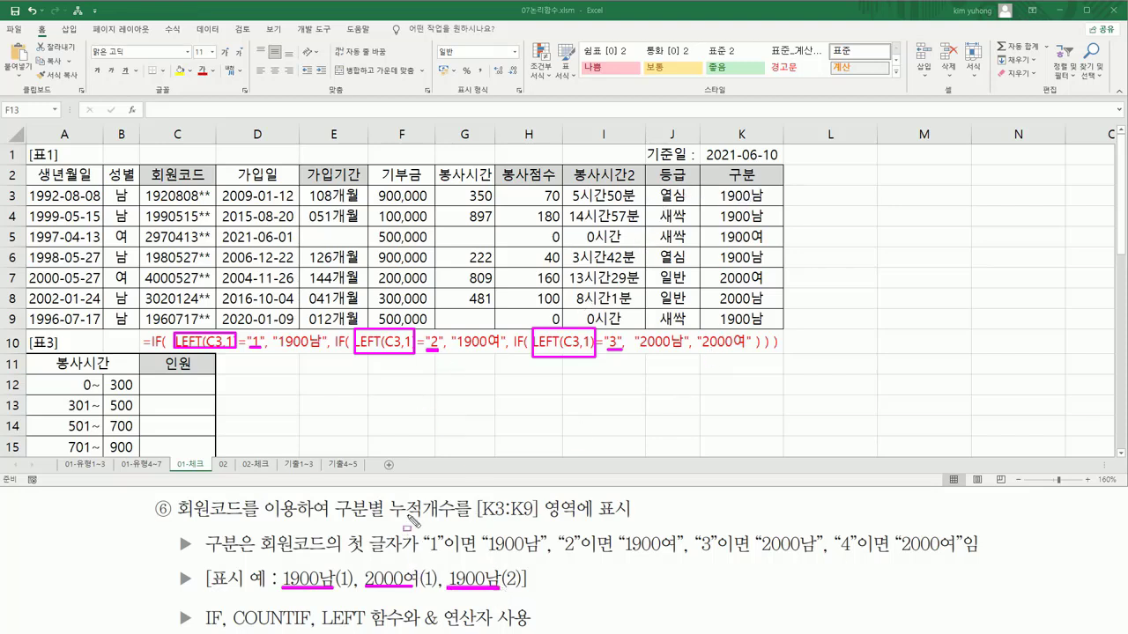
pyautogui.moveTo(335, 519); pyautogui.dragTo(455, 523)
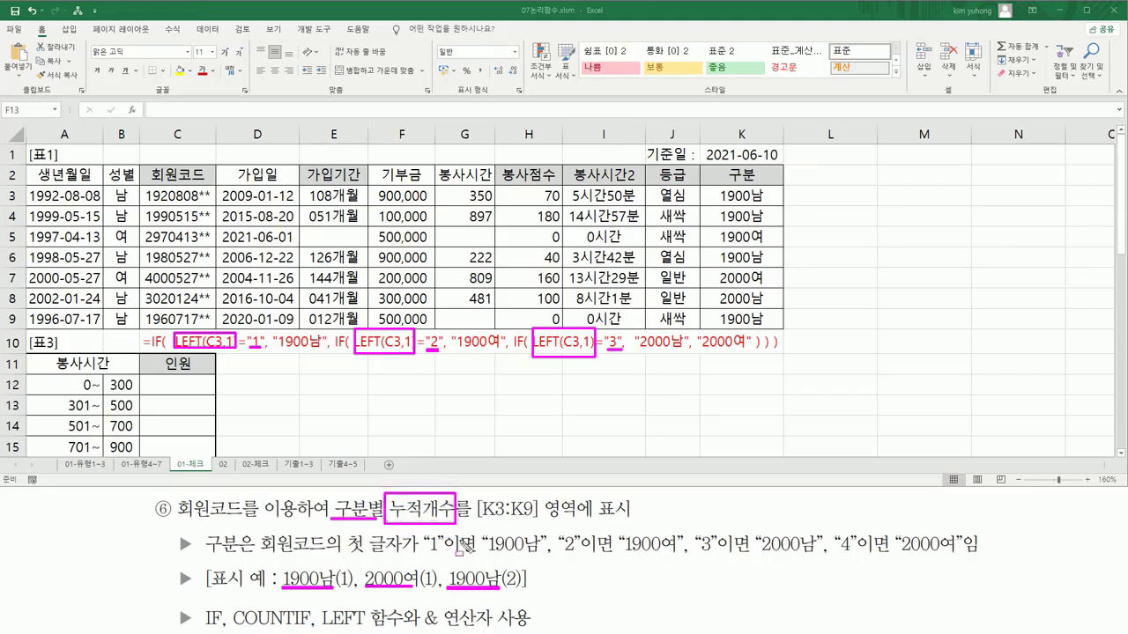
pyautogui.moveTo(336, 562)
pyautogui.mouseDown()
pyautogui.moveTo(352, 602)
pyautogui.moveTo(281, 587)
pyautogui.mouseUp()
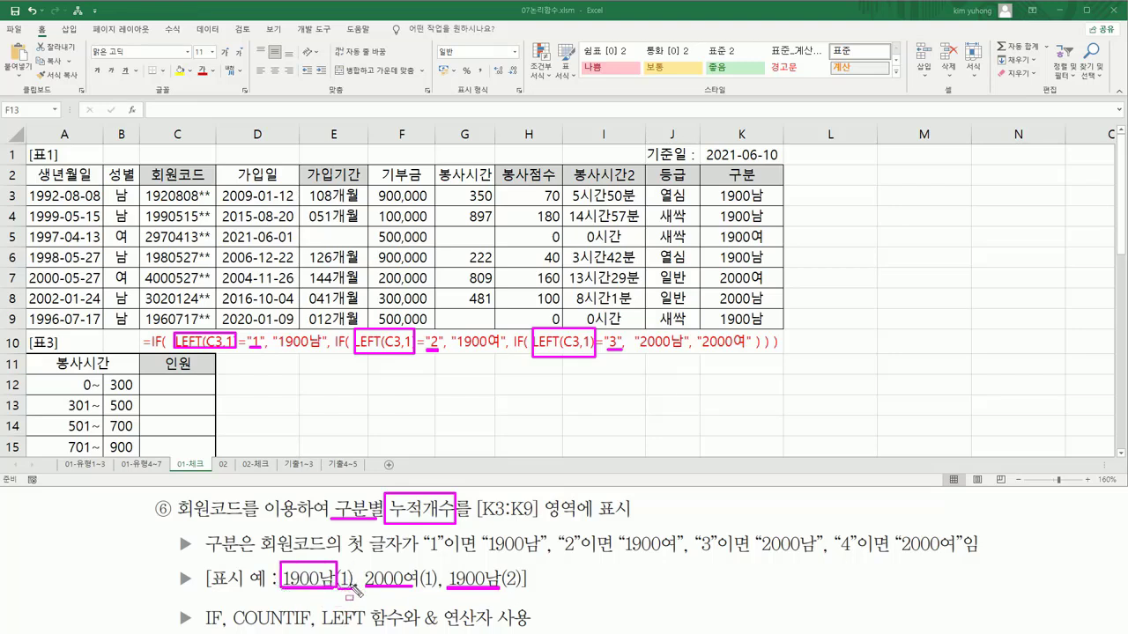
pyautogui.moveTo(448, 562); pyautogui.dragTo(499, 590)
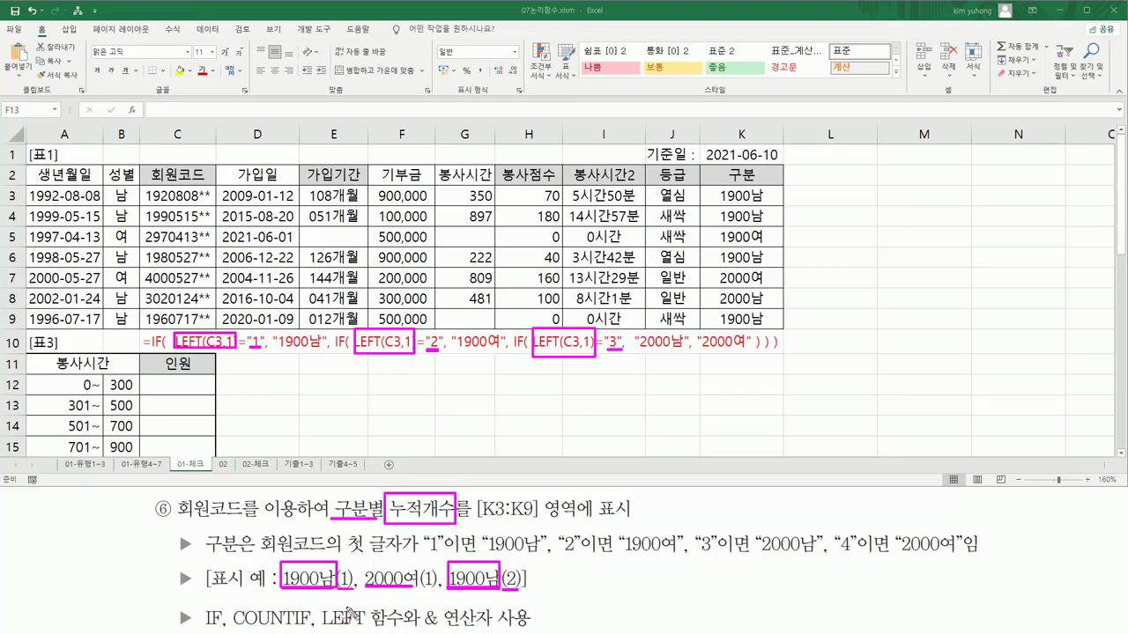
pyautogui.moveTo(234, 629); pyautogui.dragTo(284, 628)
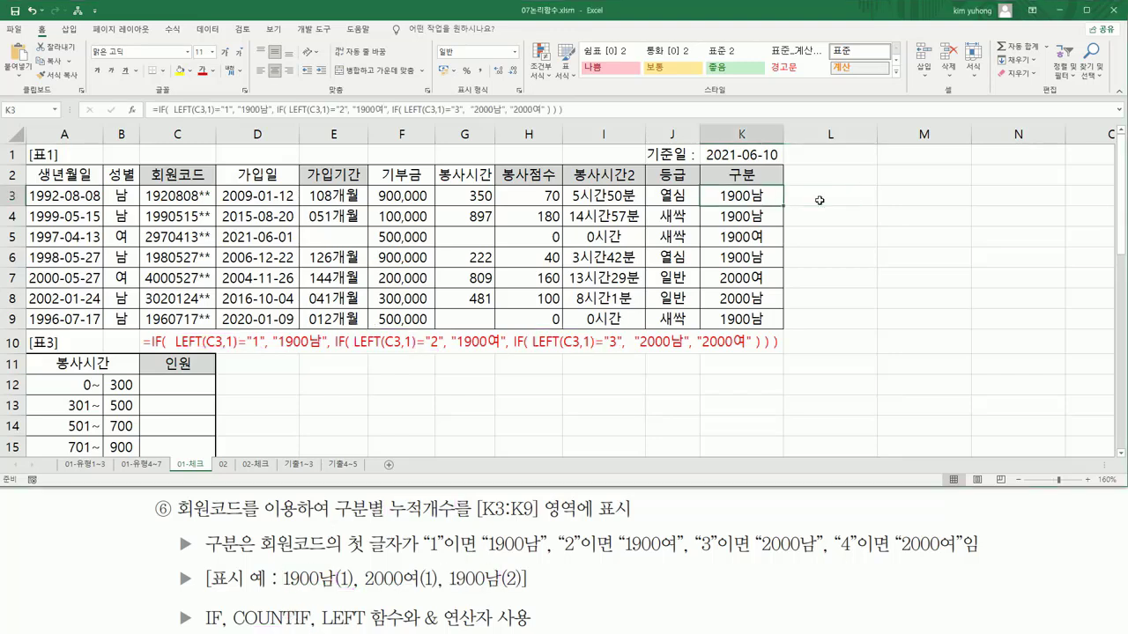
# - Begin a COUNTIF formula in L3 with the expanding range $C$3:C3, locking only the starting cell
pyautogui.click(819, 200)
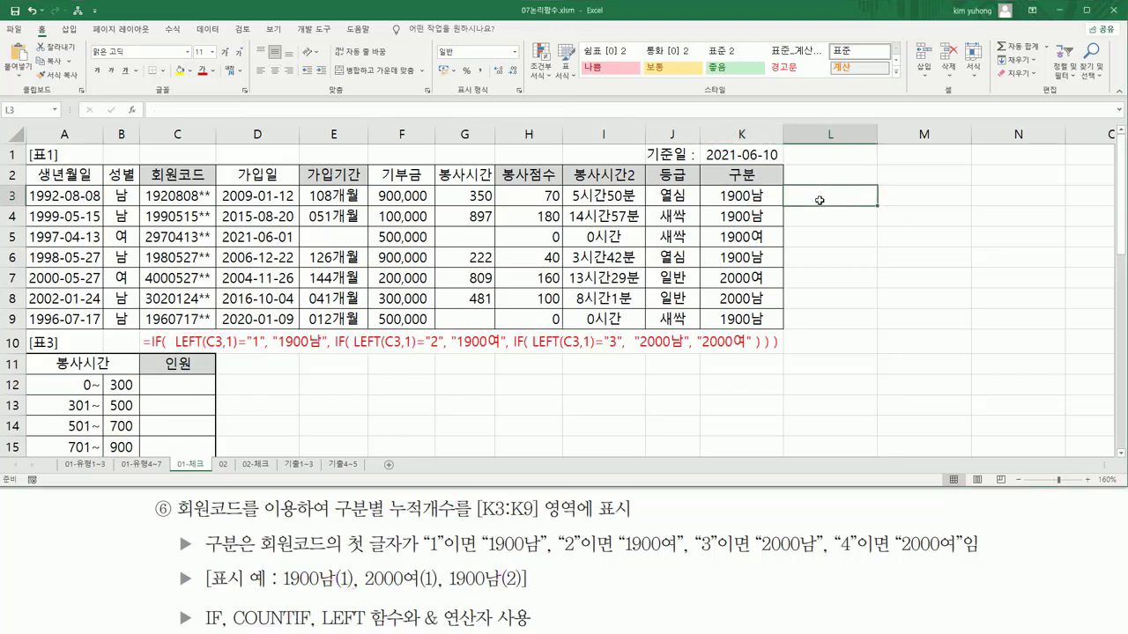
pyautogui.write('=')
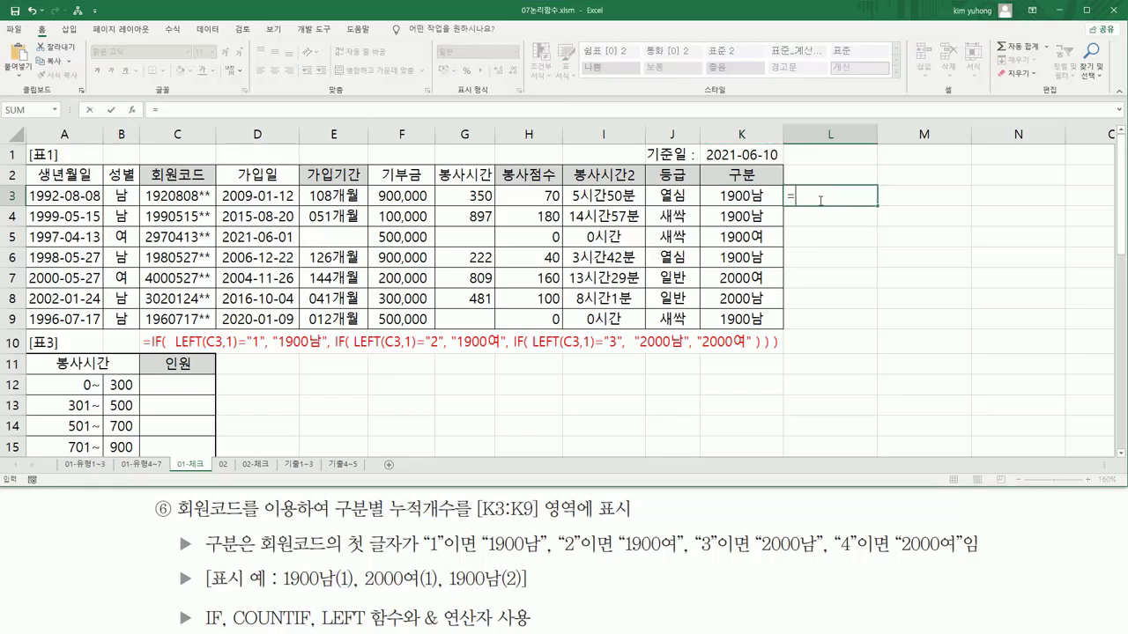
pyautogui.write('countif(')
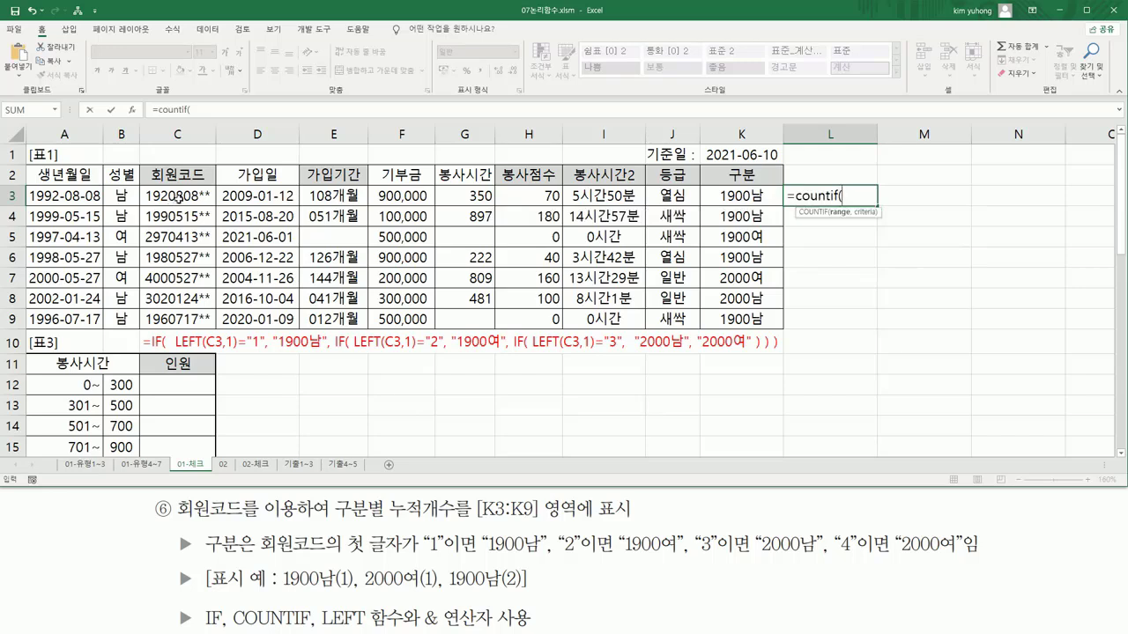
pyautogui.click(179, 195)
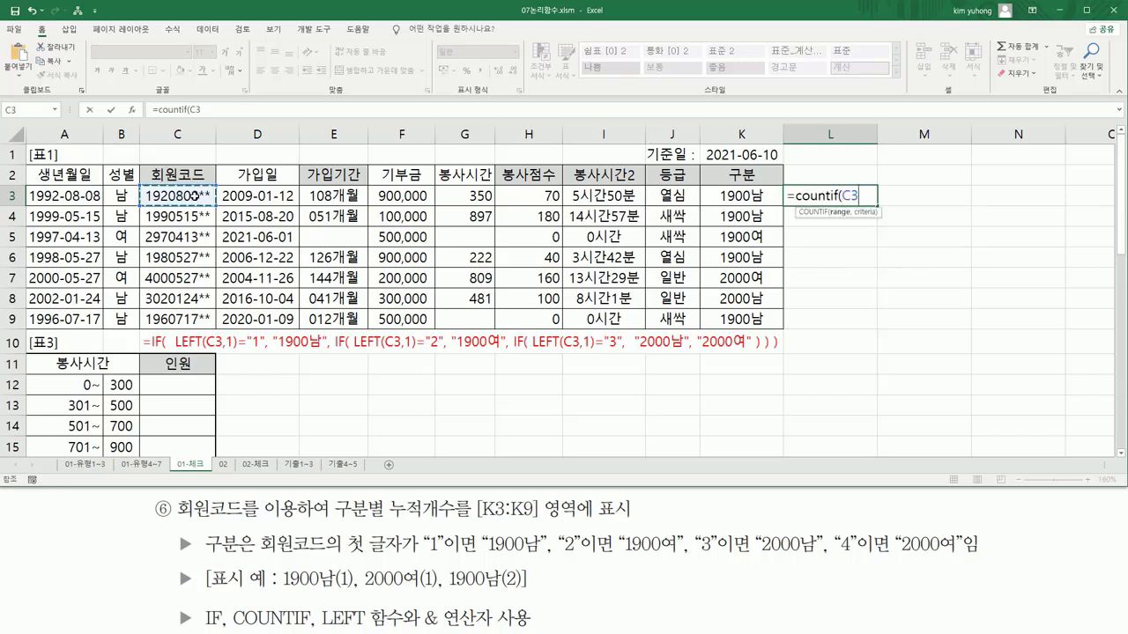
pyautogui.press('F8')
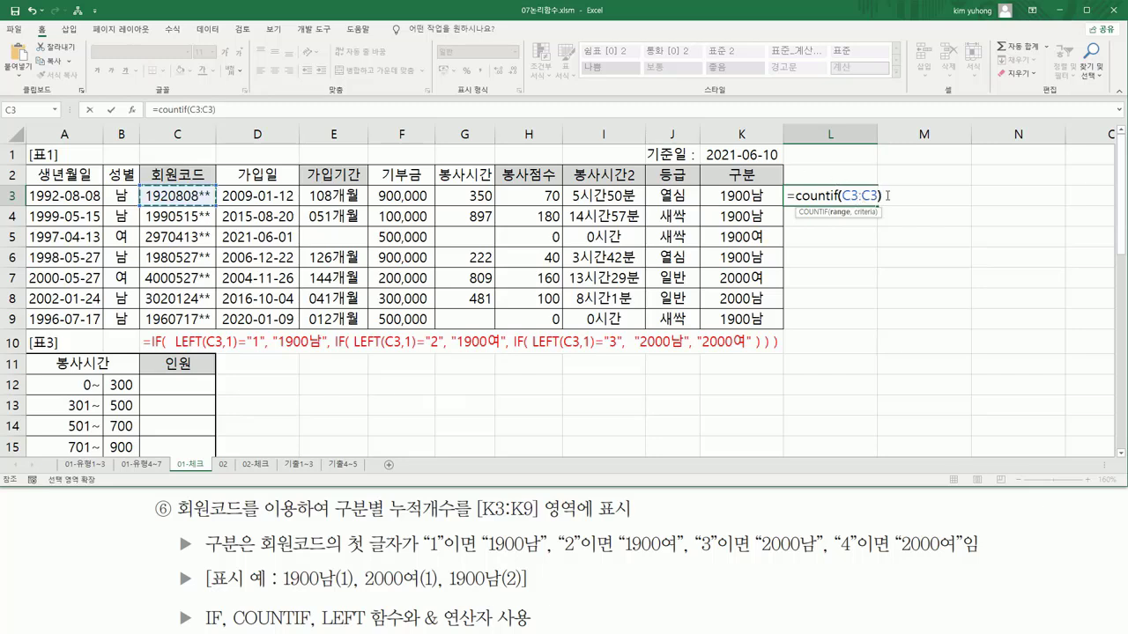
pyautogui.click(850, 196)
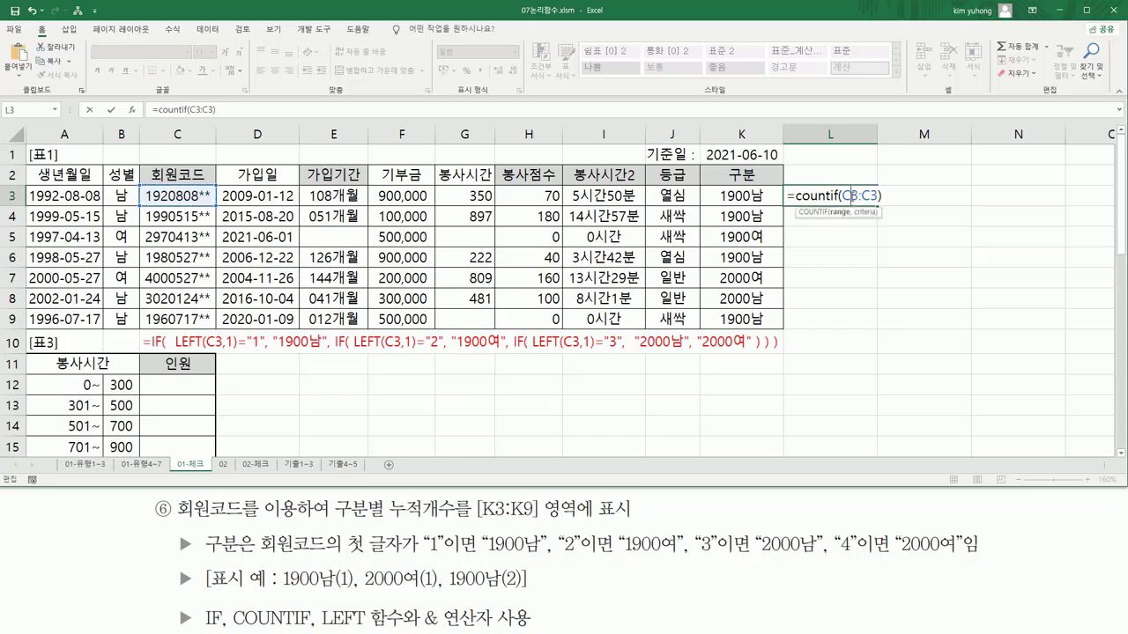
pyautogui.doubleClick(851, 197)
pyautogui.press('F4')
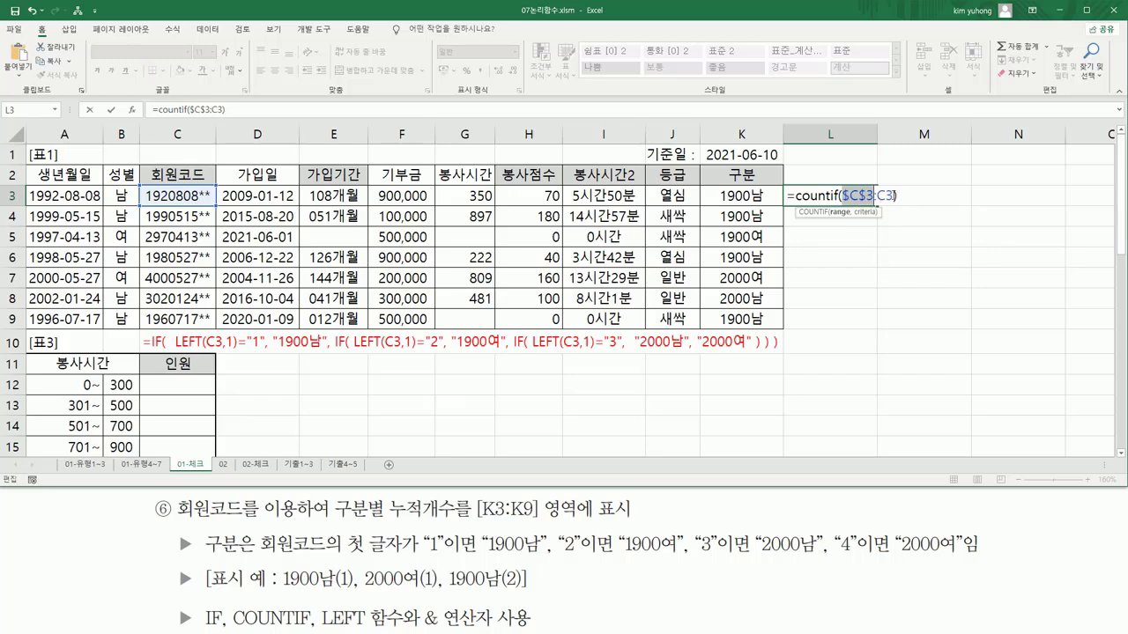
pyautogui.click(874, 196)
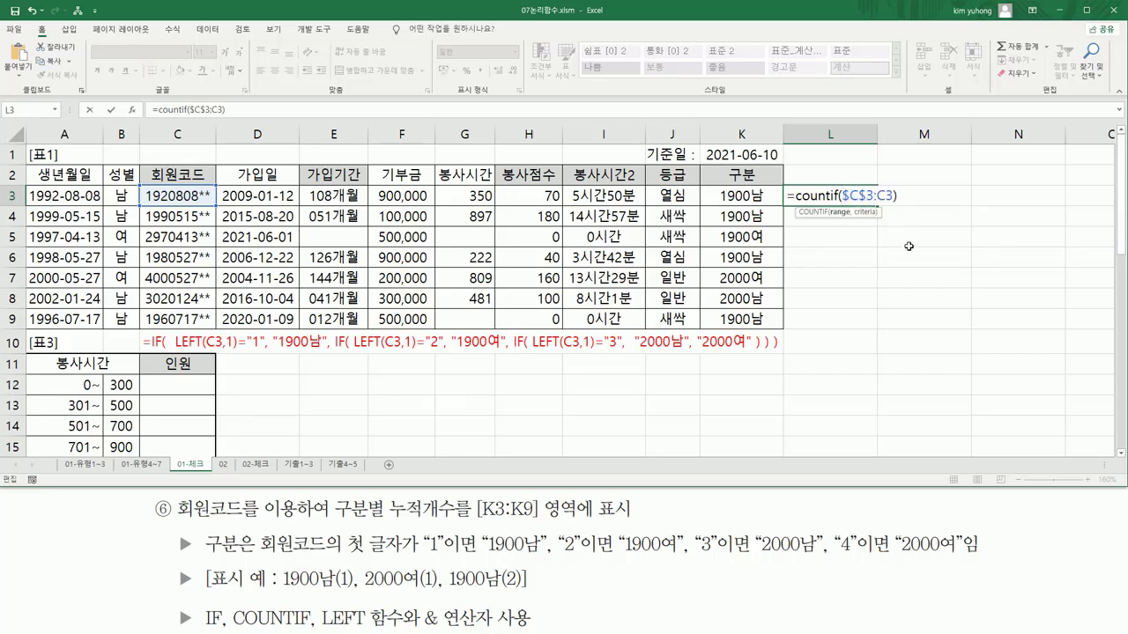
# - Complete the L3 COUNTIF with the criterion "1*" and copy the formula down through L9
pyautogui.write(',  "1*')
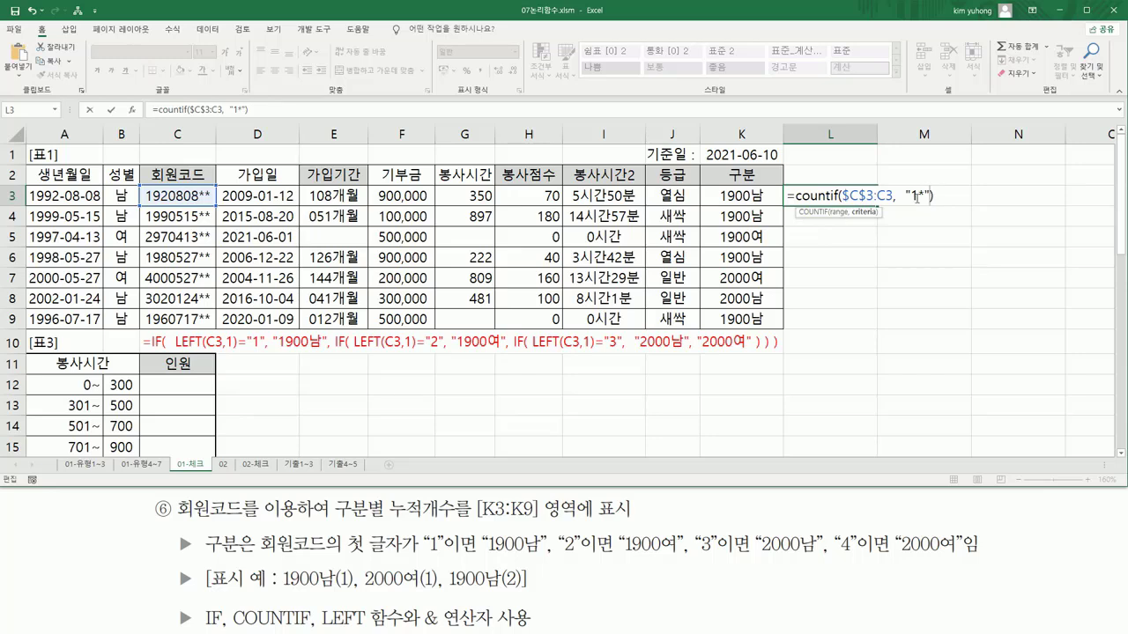
pyautogui.moveTo(912, 196); pyautogui.dragTo(923, 196)
pyautogui.press('Return')
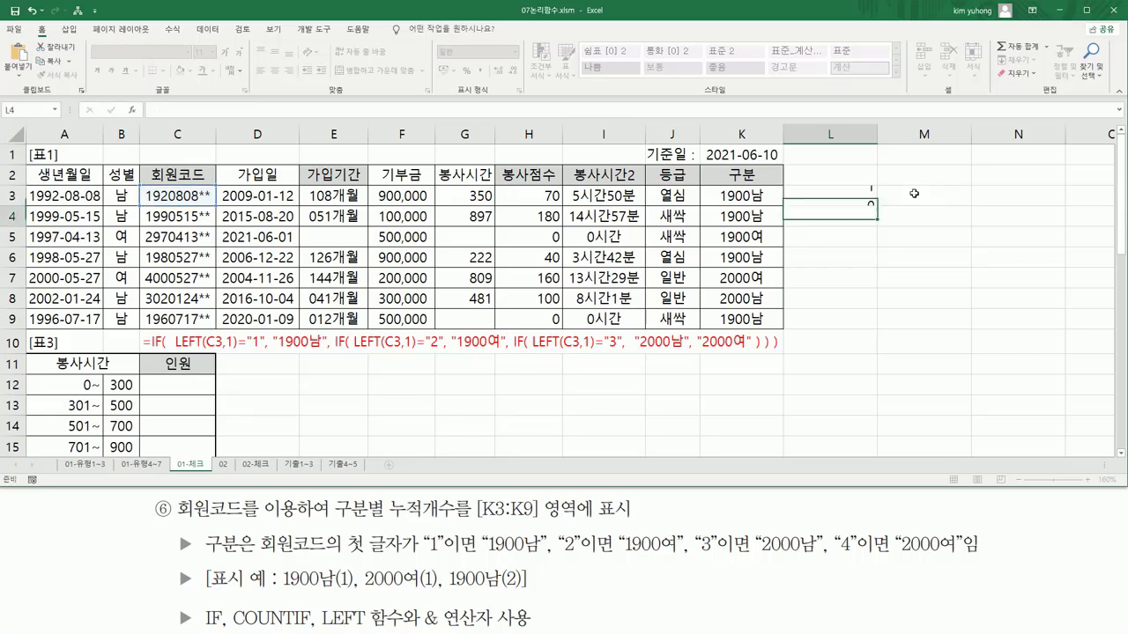
pyautogui.click(841, 201)
pyautogui.moveTo(879, 207); pyautogui.dragTo(878, 322)
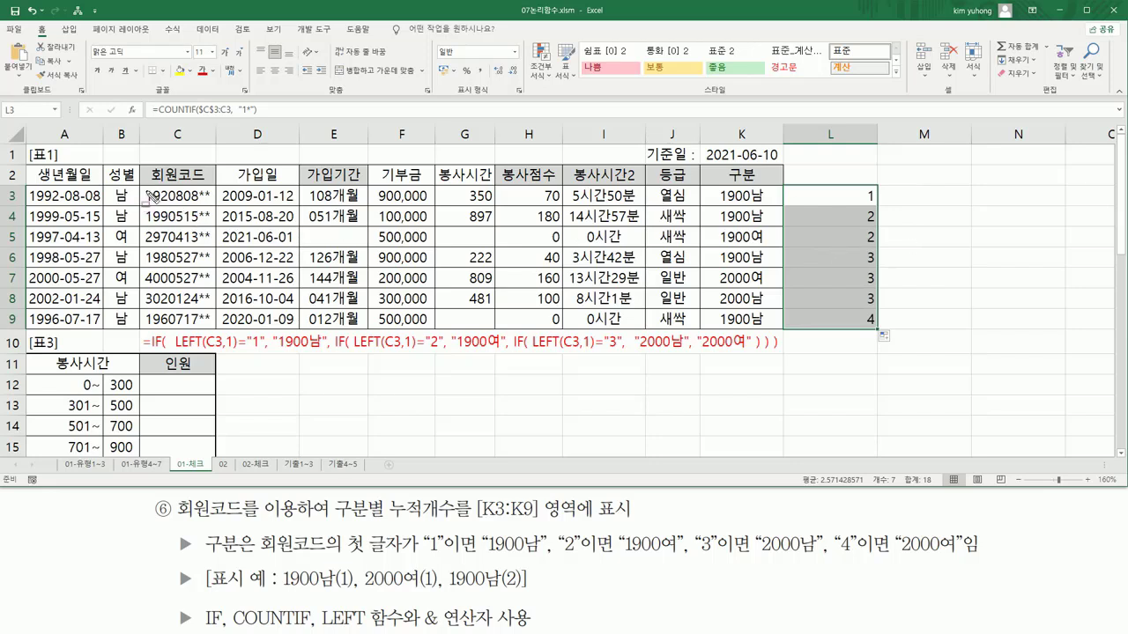
# - Compare the first character of each member code in C3:C9 with the cumulative COUNTIF results in L3:L9
pyautogui.moveTo(142, 184); pyautogui.dragTo(158, 203)
pyautogui.moveTo(858, 204); pyautogui.dragTo(885, 188)
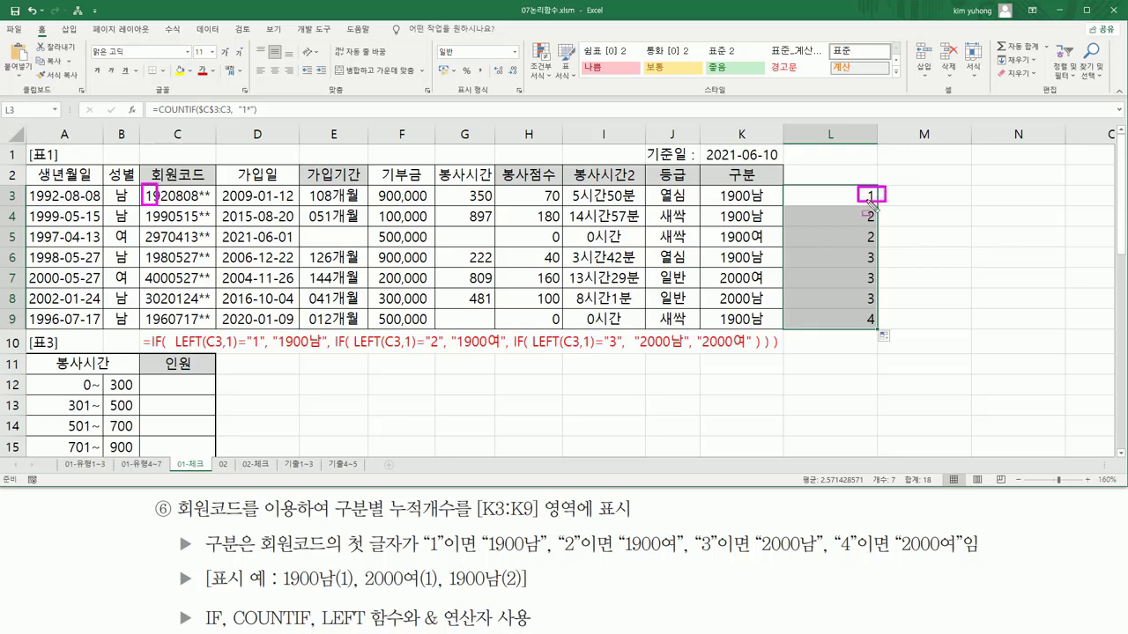
pyautogui.moveTo(143, 226); pyautogui.dragTo(156, 208)
pyautogui.moveTo(862, 207); pyautogui.dragTo(880, 226)
pyautogui.moveTo(141, 241); pyautogui.dragTo(157, 241)
pyautogui.moveTo(865, 240); pyautogui.dragTo(876, 240)
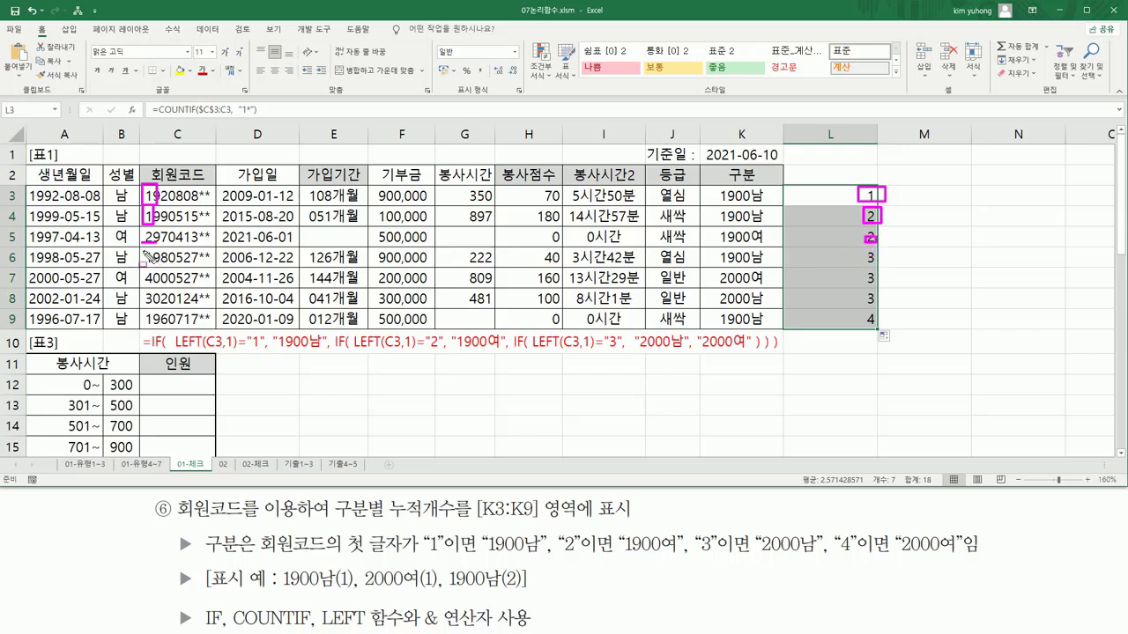
pyautogui.moveTo(145, 252)
pyautogui.mouseDown()
pyautogui.moveTo(144, 265)
pyautogui.moveTo(156, 266)
pyautogui.mouseUp()
pyautogui.moveTo(857, 276); pyautogui.dragTo(878, 251)
pyautogui.moveTo(143, 270)
pyautogui.mouseDown()
pyautogui.moveTo(143, 304)
pyautogui.moveTo(156, 282)
pyautogui.moveTo(158, 317)
pyautogui.mouseUp()
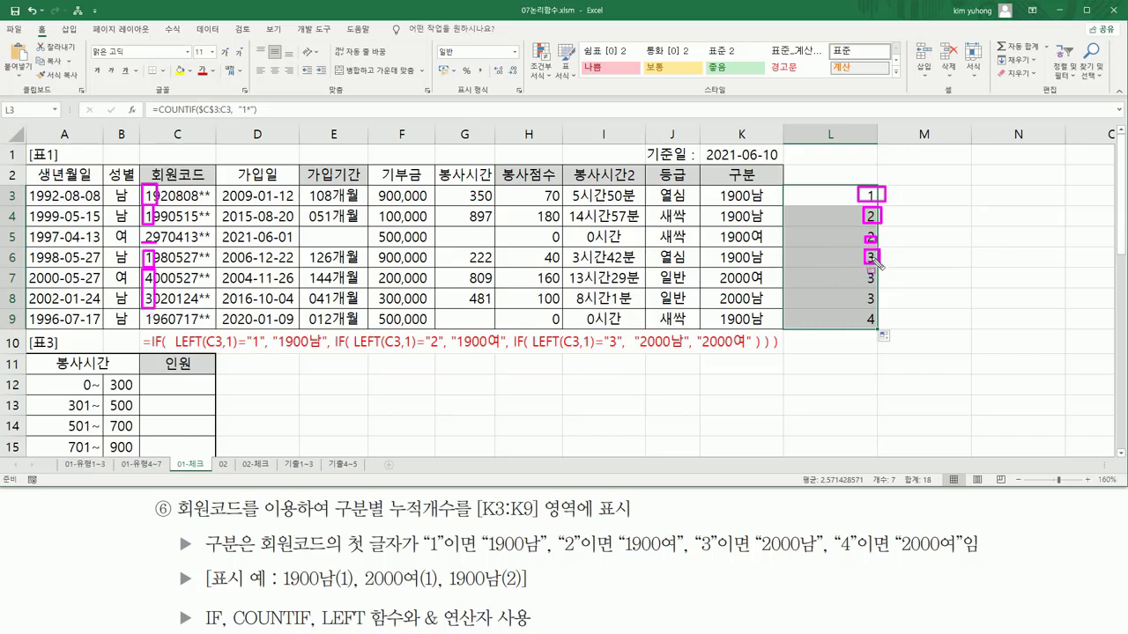
pyautogui.moveTo(871, 279); pyautogui.dragTo(877, 298)
pyautogui.moveTo(143, 312)
pyautogui.mouseDown()
pyautogui.moveTo(145, 330)
pyautogui.moveTo(155, 328)
pyautogui.mouseUp()
pyautogui.moveTo(863, 311); pyautogui.dragTo(877, 327)
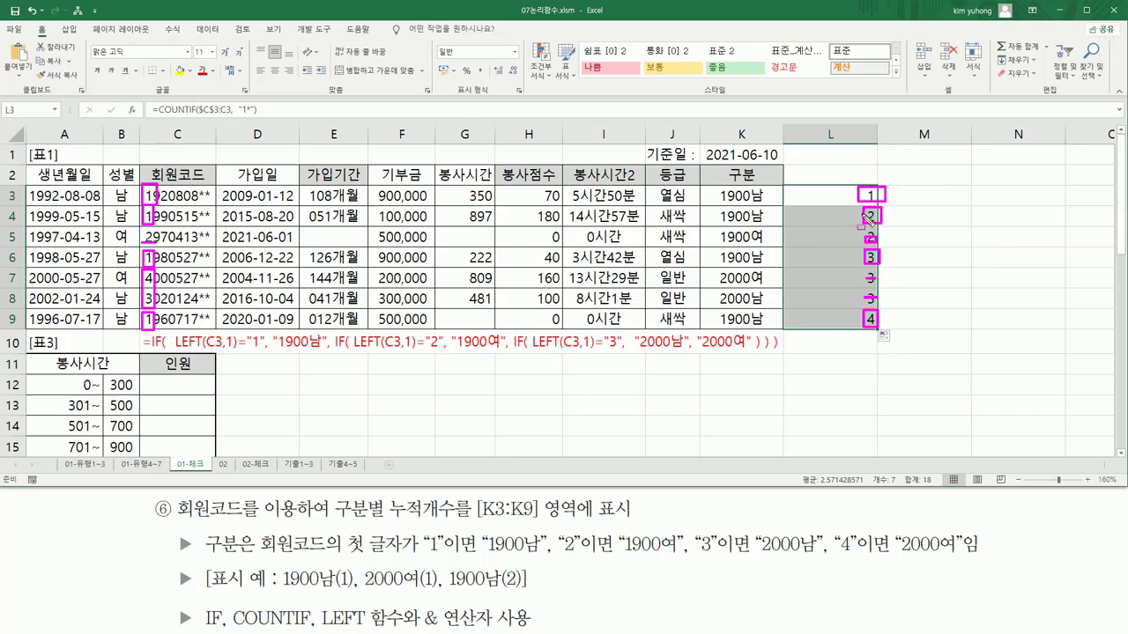
pyautogui.press('Escape')
# - Copy the COUNTIF($C$3:C3, "1*") expression from L3 without its equals sign, leaving the cell's formula intact
pyautogui.click(842, 194)
pyautogui.doubleClick(843, 194)
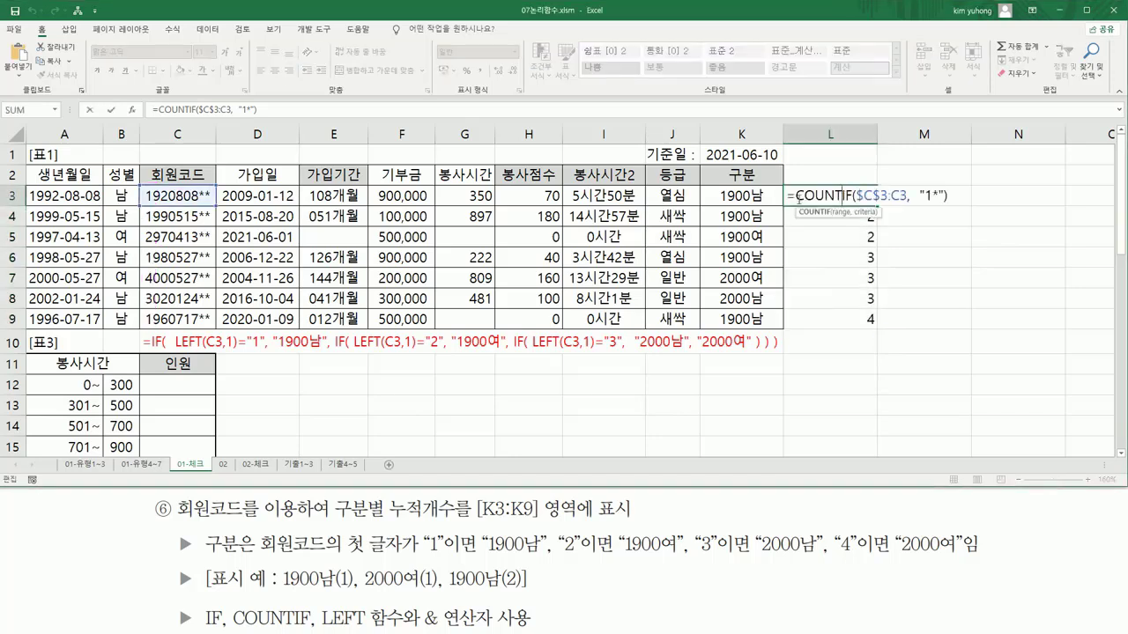
pyautogui.moveTo(797, 196); pyautogui.dragTo(1040, 196)
pyautogui.hotkey('ctrl', 'c')
pyautogui.press('Delete')
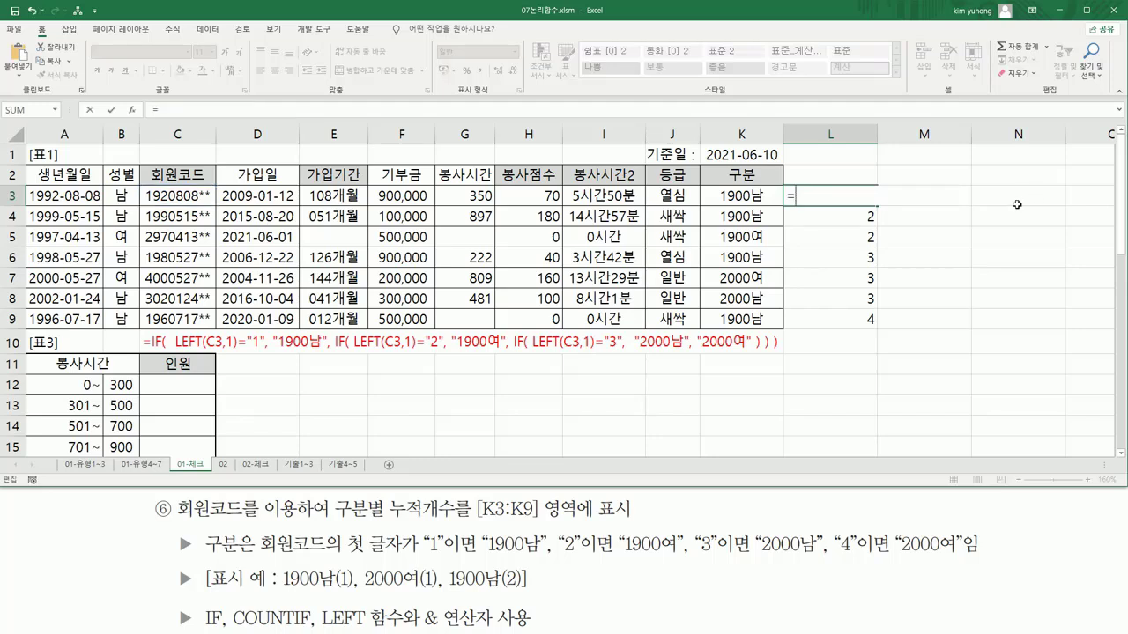
pyautogui.press('Escape')
# - Clear the test COUNTIF formulas from column L, starting at L3
pyautogui.moveTo(852, 202); pyautogui.dragTo(864, 332)
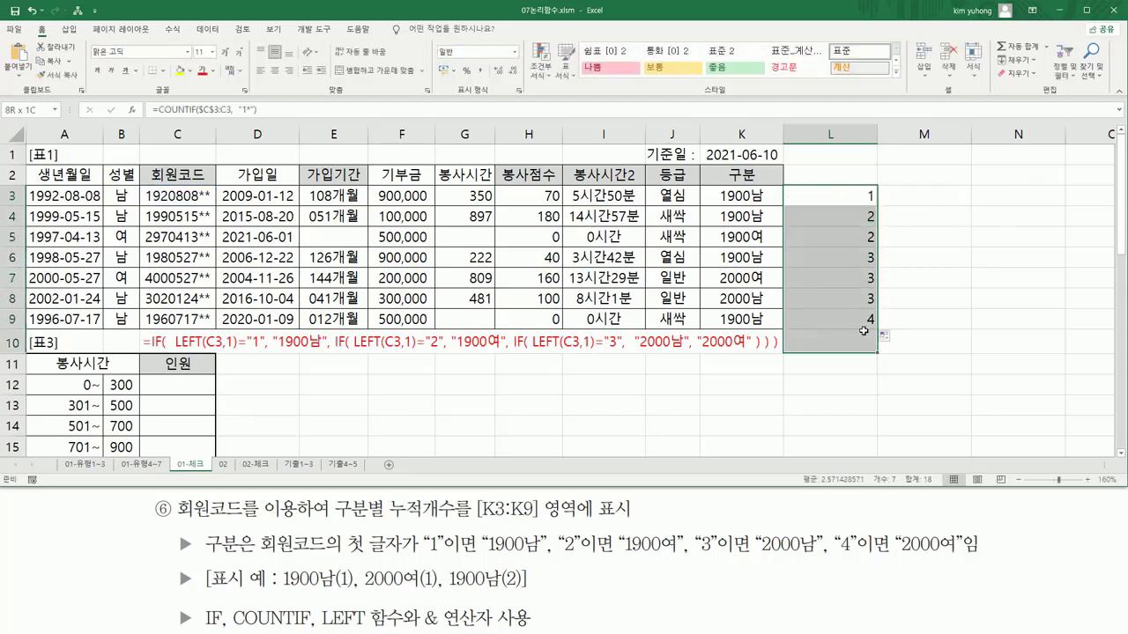
pyautogui.press('Delete')
pyautogui.click(837, 244)
# - In K3's IF formula, join COUNTIF($C$3:C3, "1*") to the "1900남" result with the & operator
pyautogui.doubleClick(736, 199)
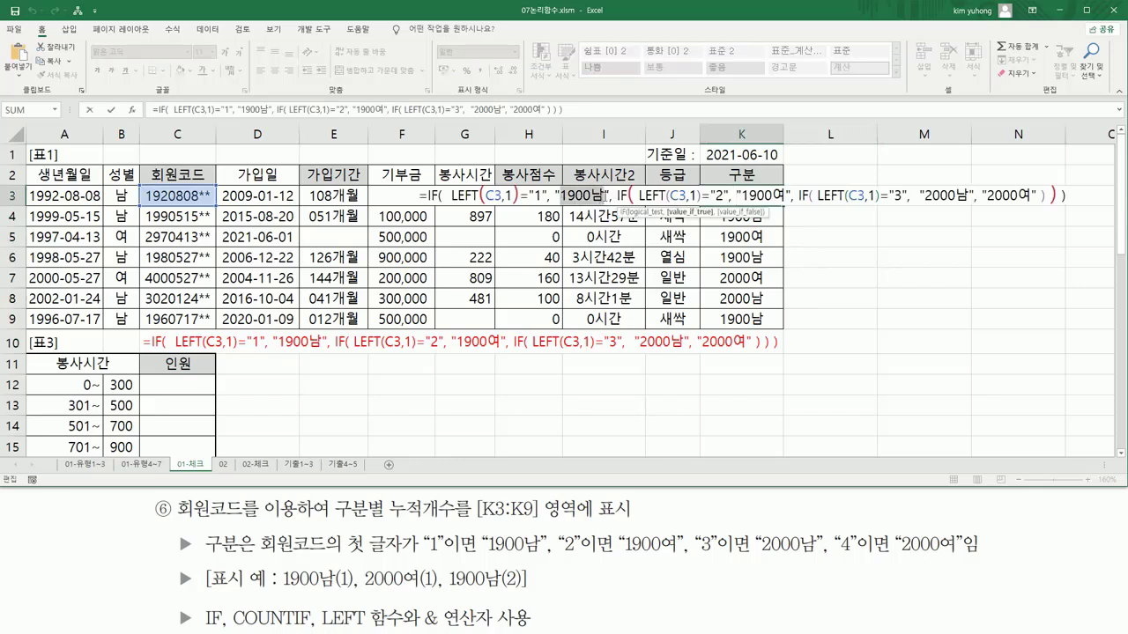
pyautogui.click(608, 195)
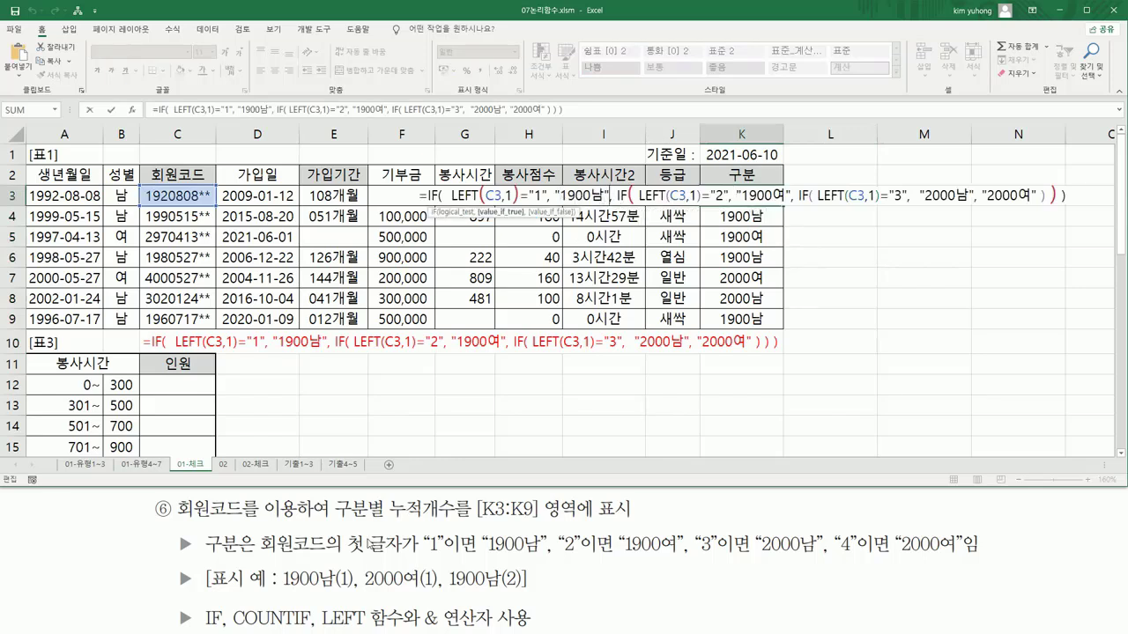
pyautogui.moveTo(284, 604); pyautogui.dragTo(355, 593)
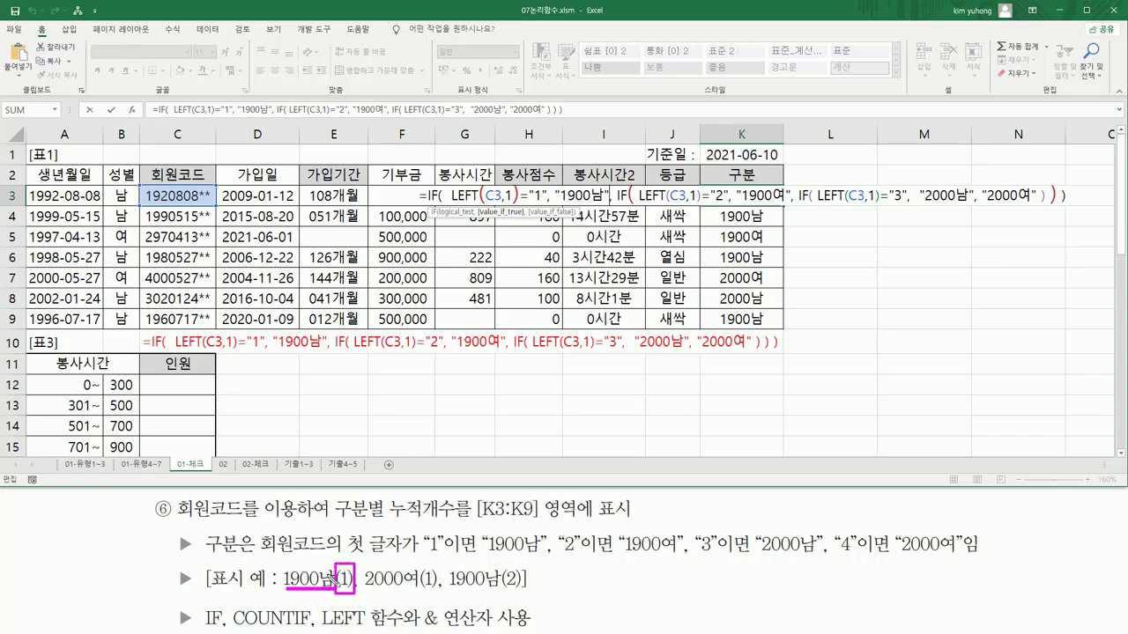
pyautogui.press('Escape')
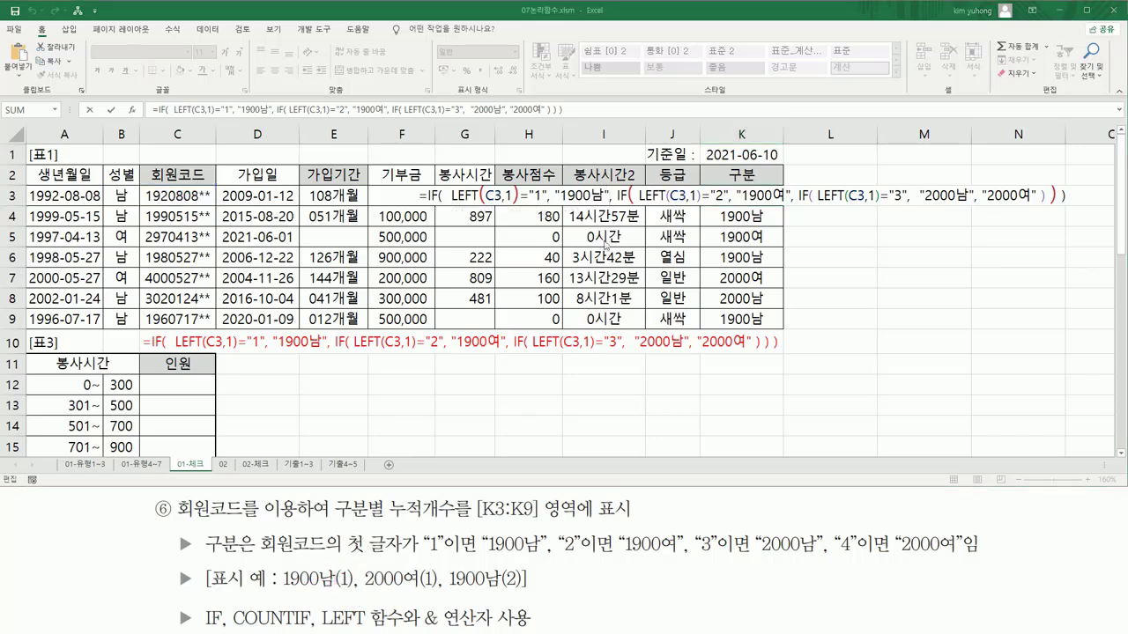
pyautogui.click(609, 197)
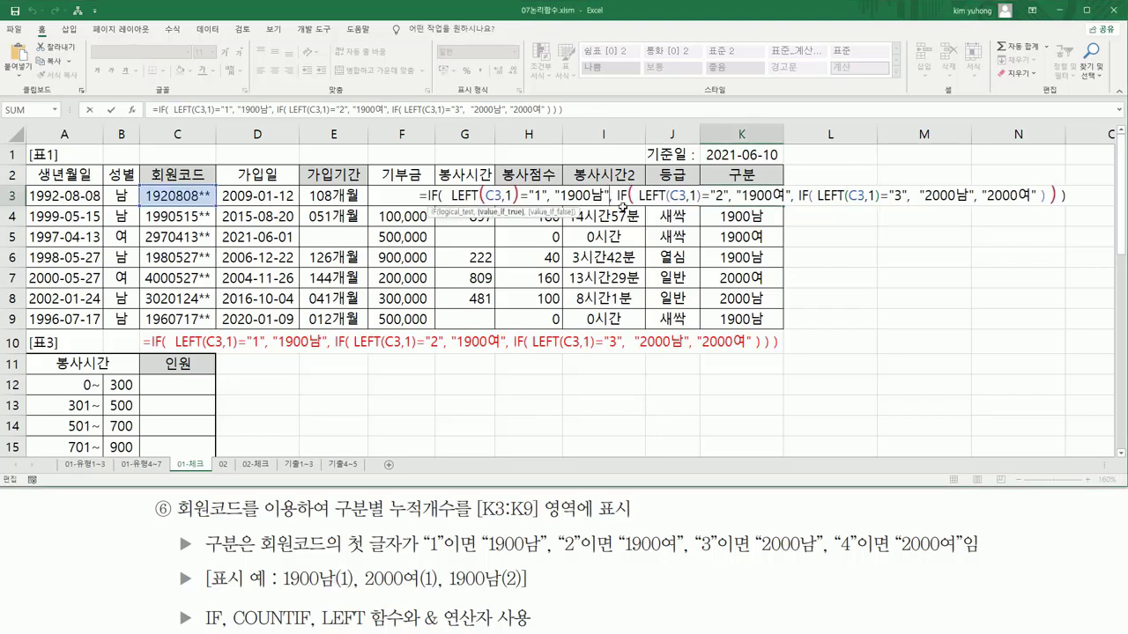
pyautogui.write('&')
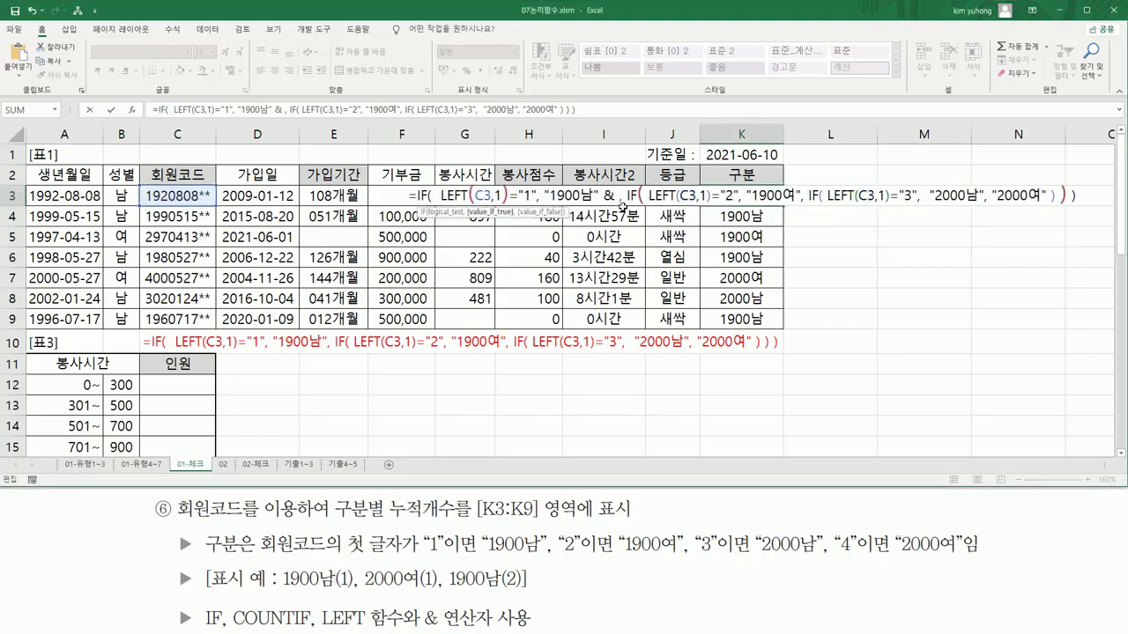
pyautogui.hotkey('ctrl', 'v')
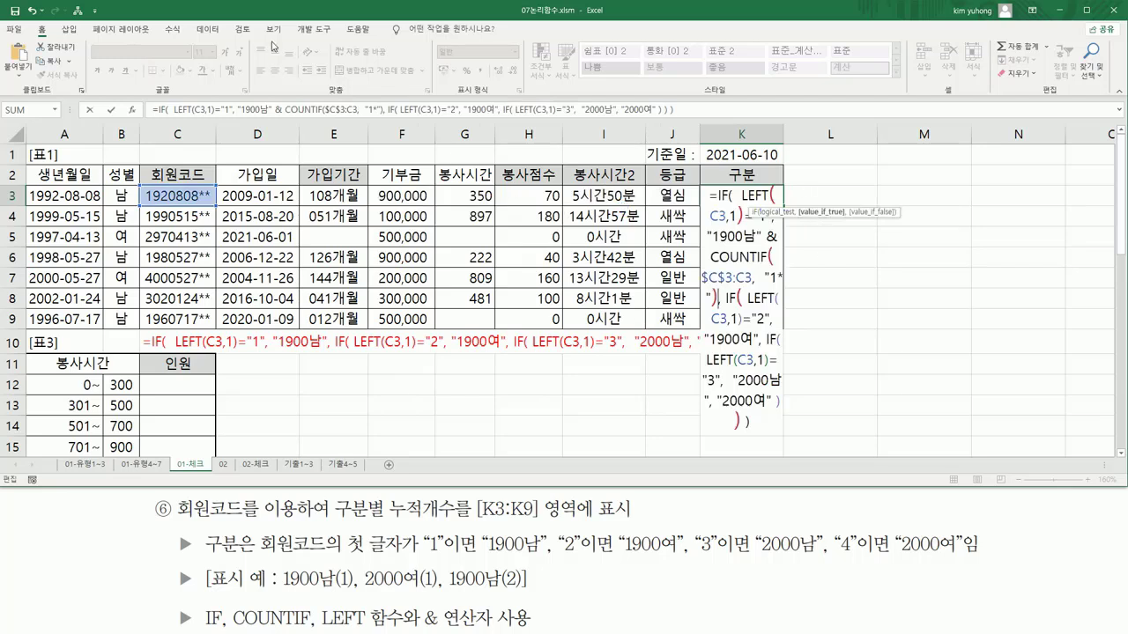
pyautogui.hotkey('ctrl', '2')
pyautogui.moveTo(153, 127)
pyautogui.mouseDown()
pyautogui.moveTo(777, 126)
pyautogui.moveTo(703, 129)
pyautogui.mouseUp()
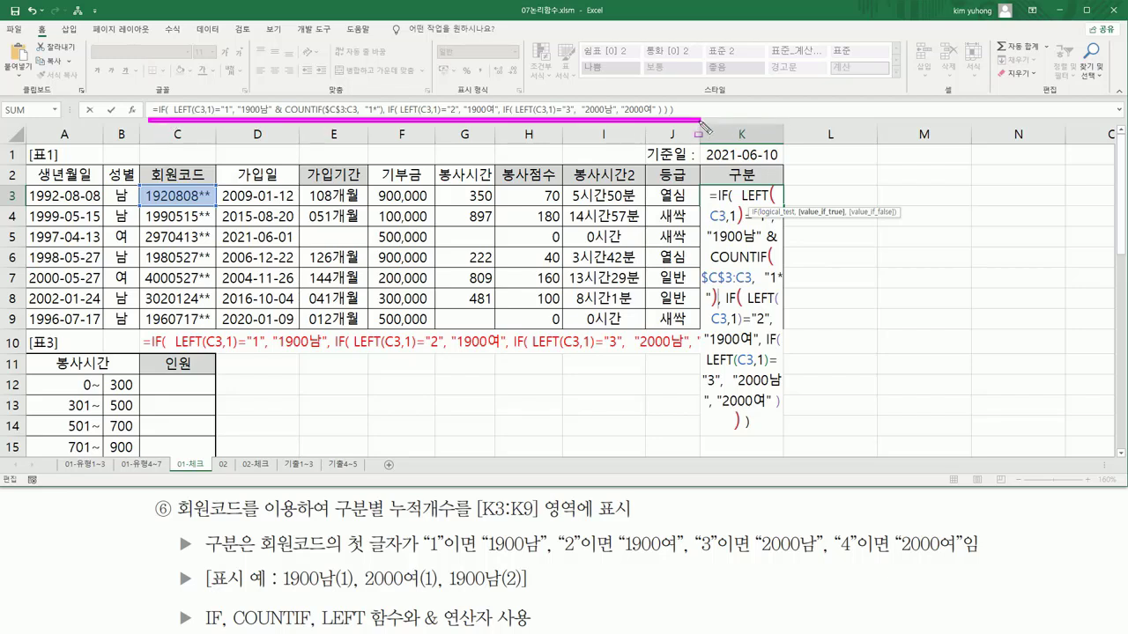
pyautogui.press('Escape')
pyautogui.hotkey('ctrl', '2')
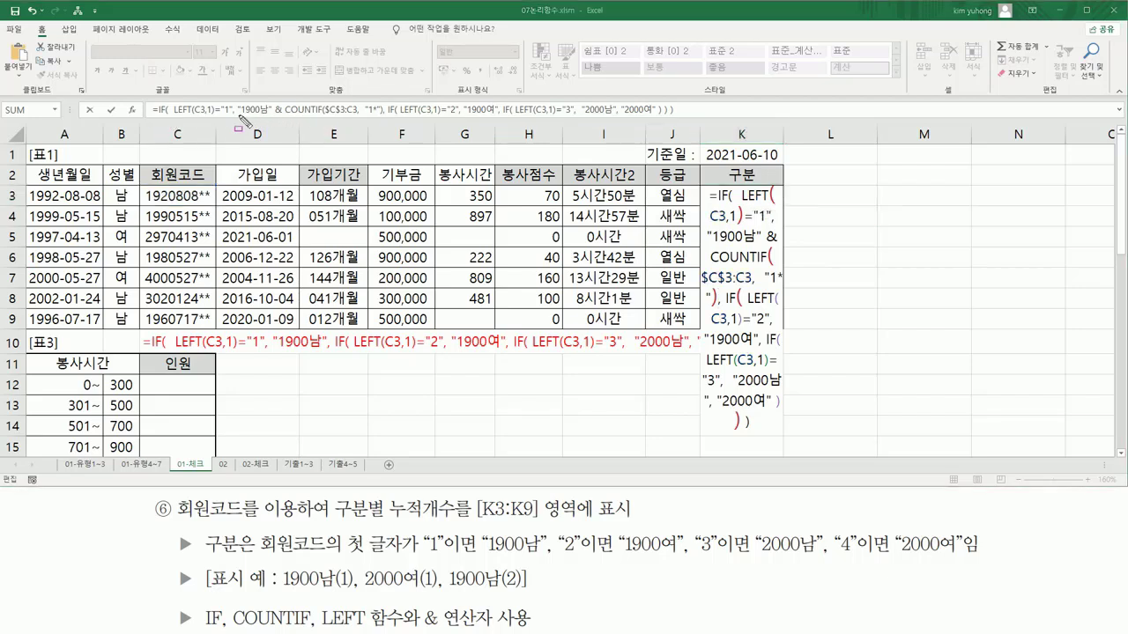
pyautogui.moveTo(238, 114)
pyautogui.mouseDown()
pyautogui.moveTo(379, 123)
pyautogui.moveTo(385, 105)
pyautogui.mouseUp()
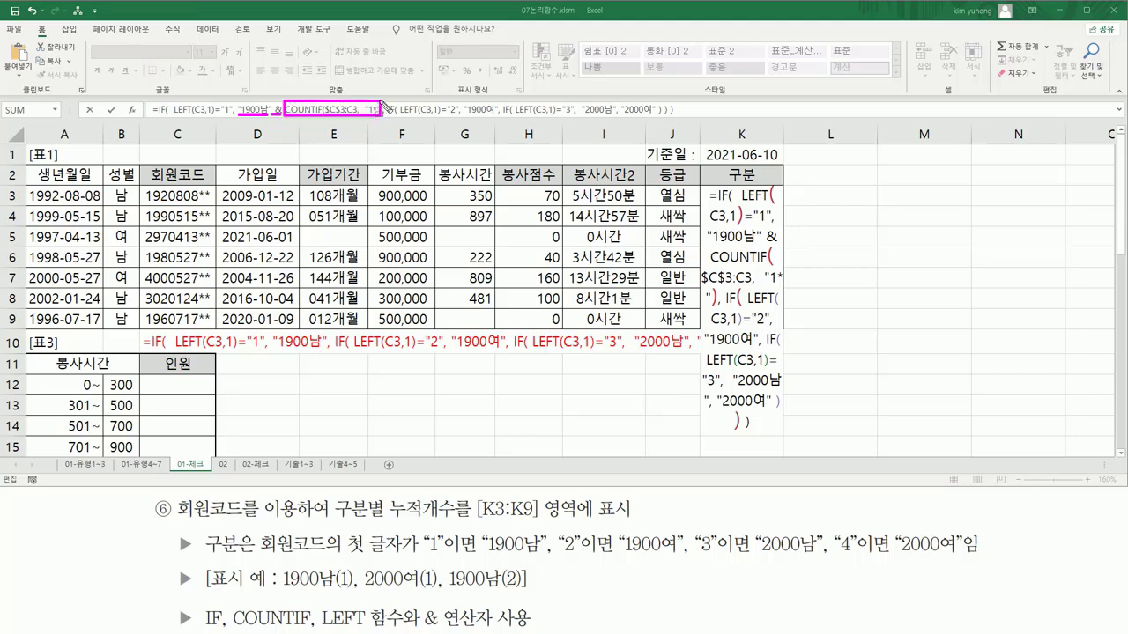
pyautogui.press('Escape')
# - Join the copied COUNTIF to K3's "1900여" result with & and set its criterion to "2*"
pyautogui.click(382, 110)
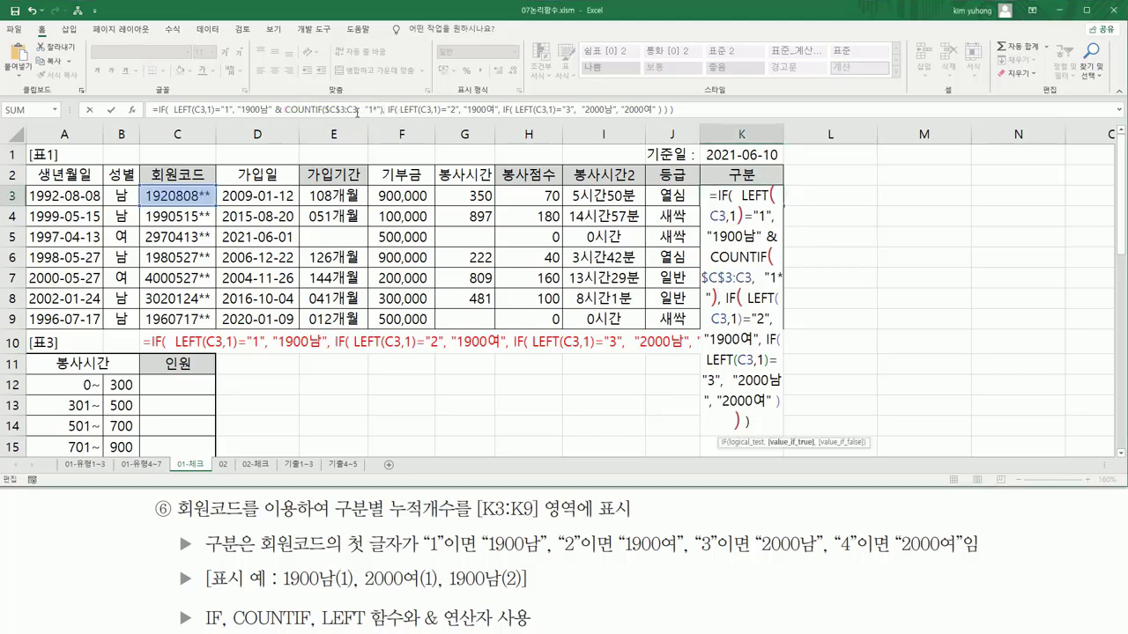
pyautogui.hotkey('ctrl', '2')
pyautogui.moveTo(447, 115); pyautogui.dragTo(491, 116)
pyautogui.press('Escape')
pyautogui.click(500, 111)
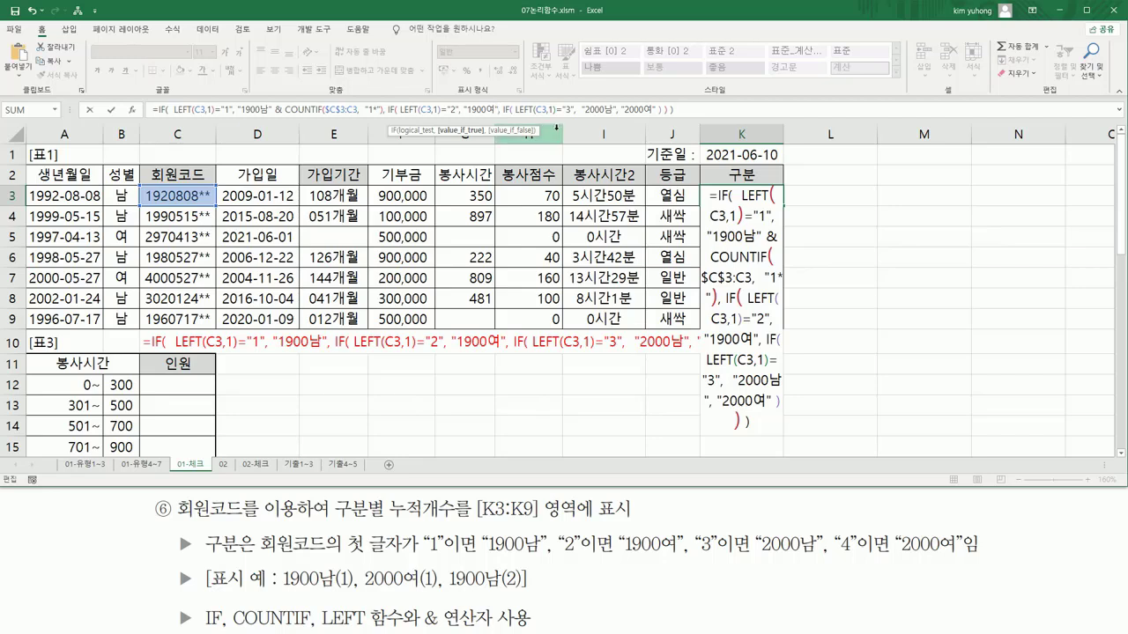
pyautogui.press('Delete')
pyautogui.write('&')
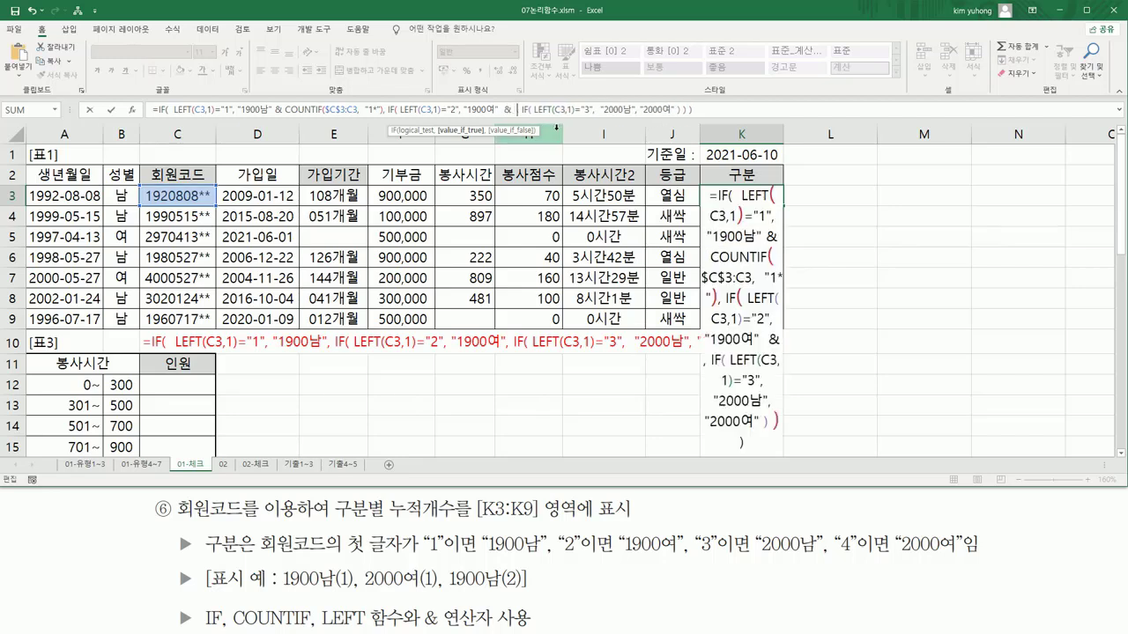
pyautogui.hotkey('ctrl', 'v')
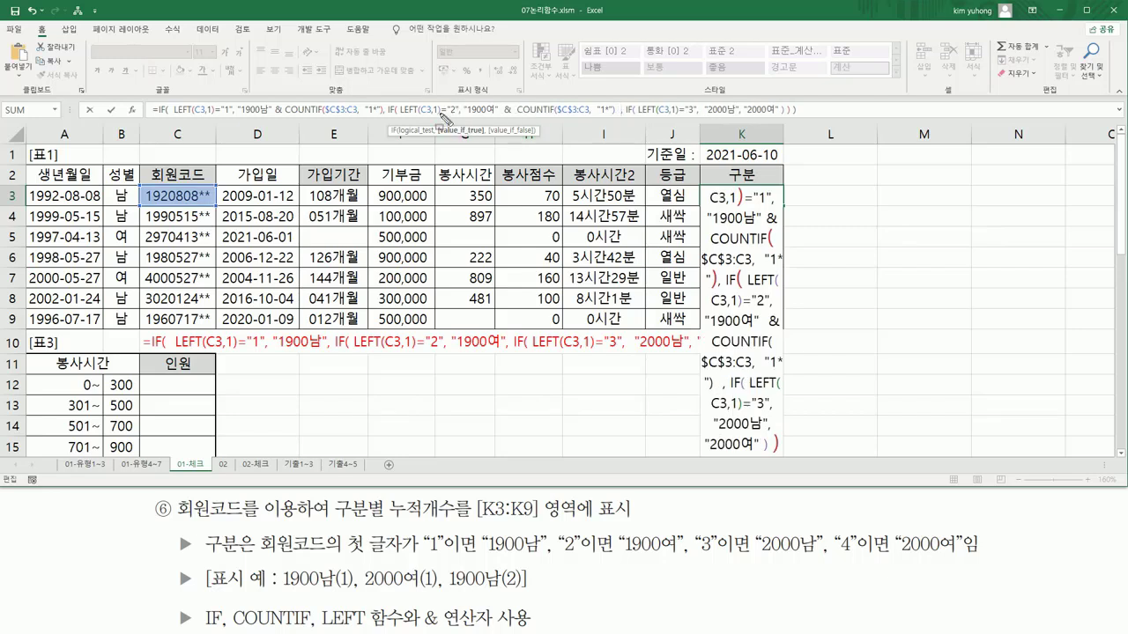
pyautogui.click(604, 109)
pyautogui.click(603, 111)
pyautogui.click(602, 110)
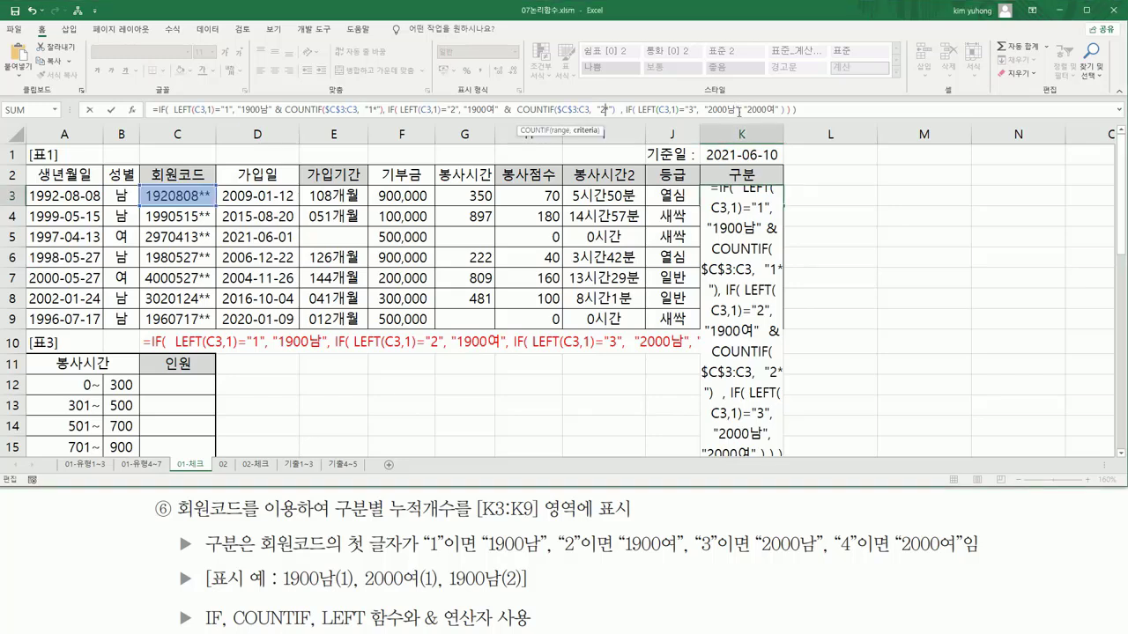
# - Join the copied COUNTIF to K3's "2000남" result with & and set its criterion to "3*"
pyautogui.click(738, 109)
pyautogui.write('&')
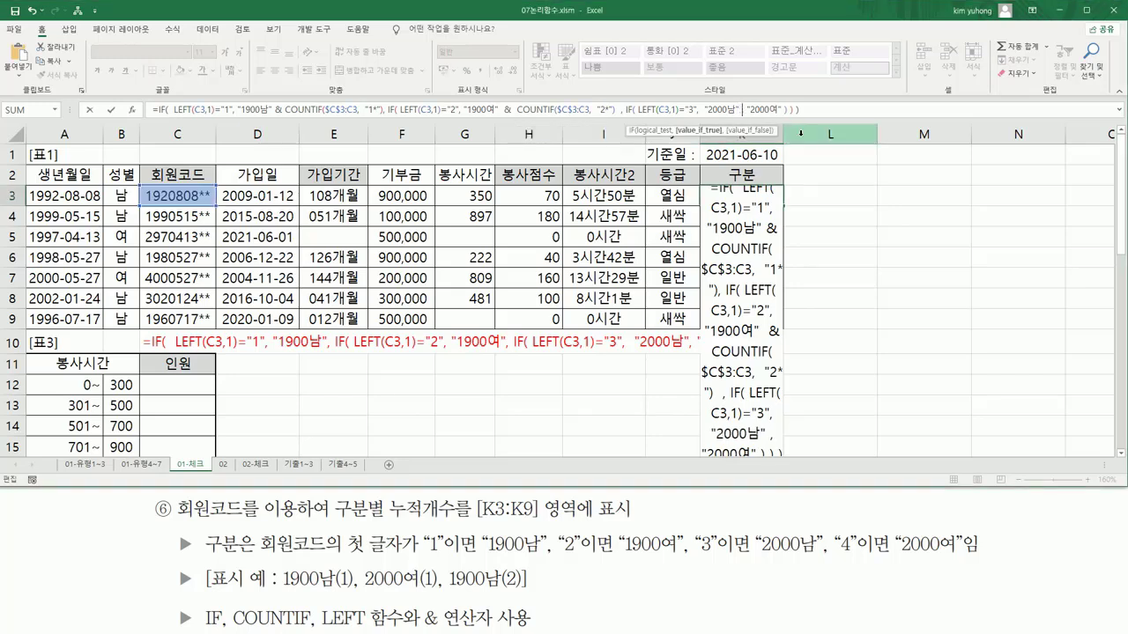
pyautogui.hotkey('ctrl', 'v')
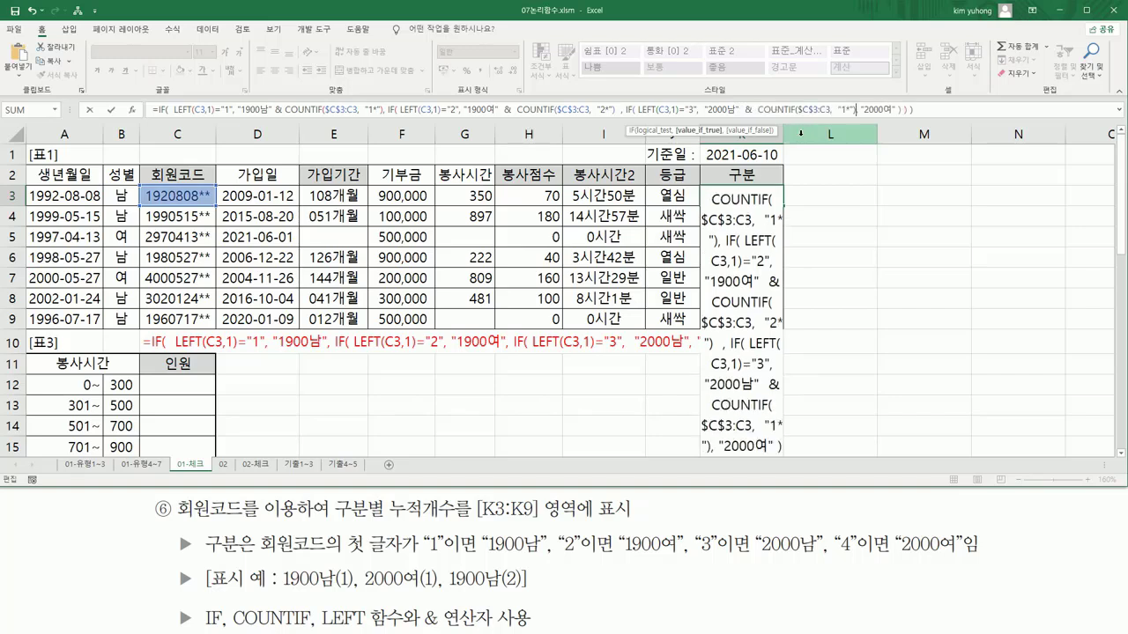
pyautogui.doubleClick(846, 109)
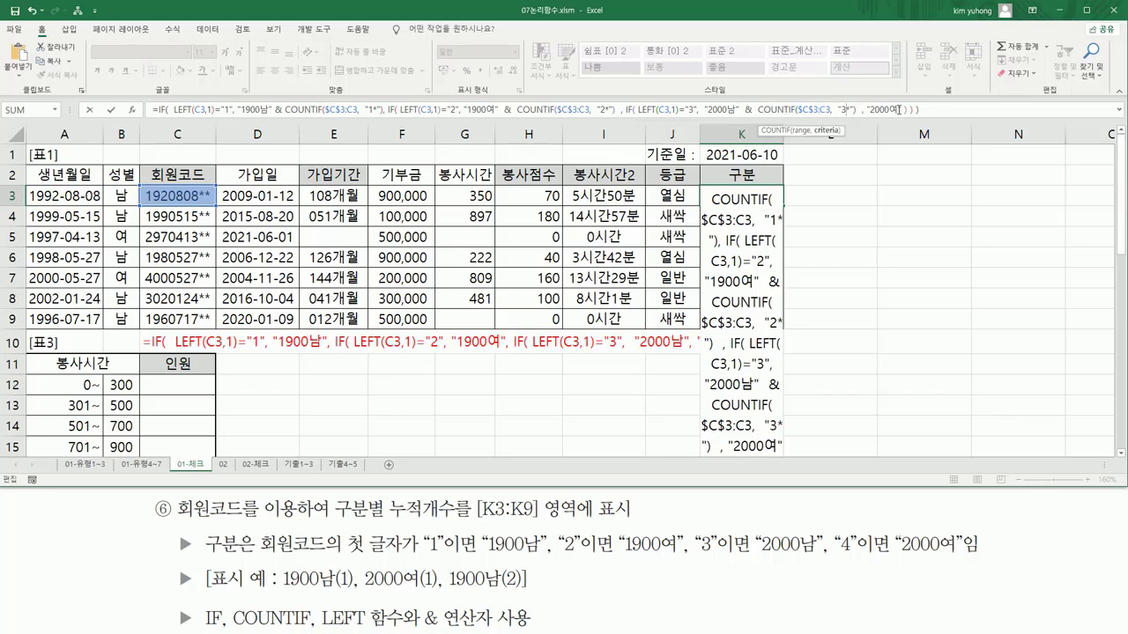
# - Join the copied COUNTIF to K3's final "2000여" result with & and set its criterion to "4*"
pyautogui.click(898, 109)
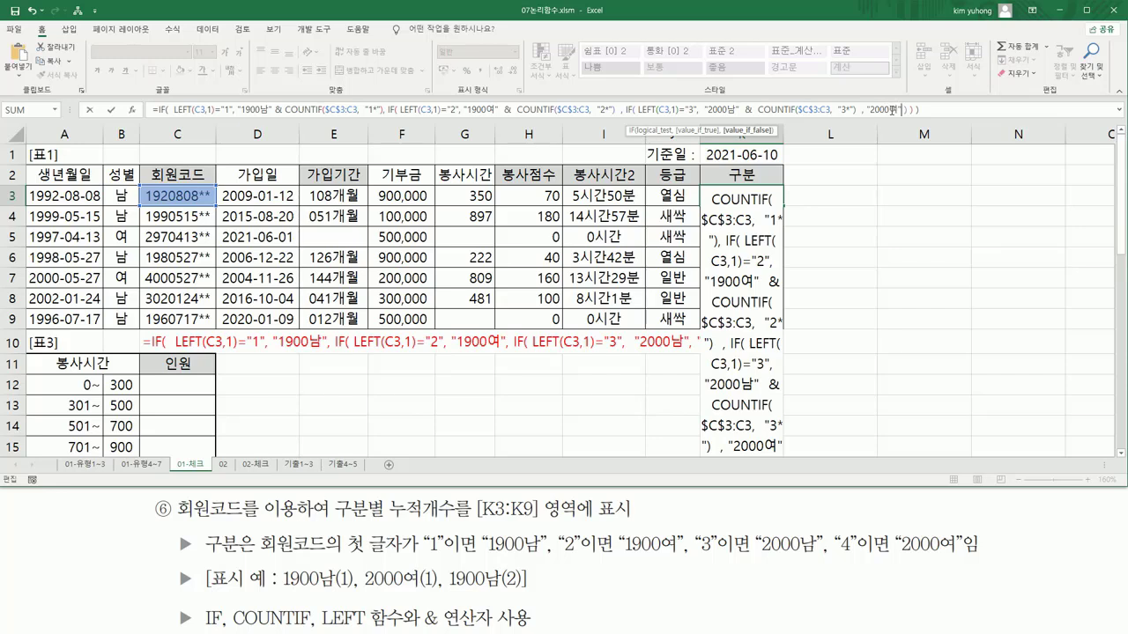
pyautogui.moveTo(871, 109); pyautogui.dragTo(897, 110)
pyautogui.click(901, 109)
pyautogui.write('&')
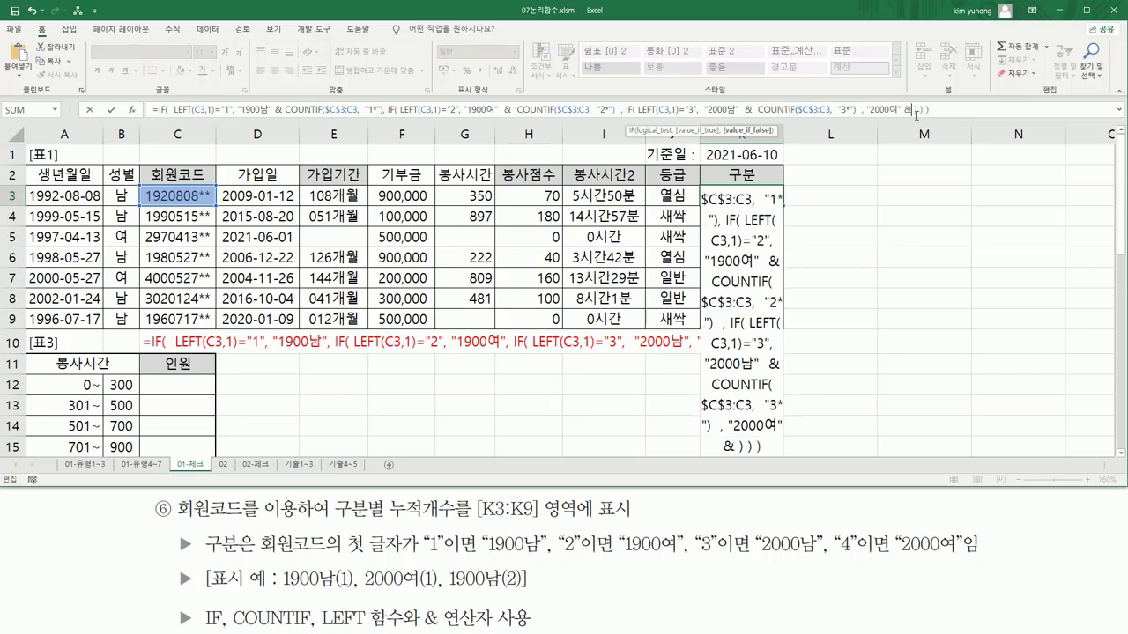
pyautogui.hotkey('ctrl', 'v')
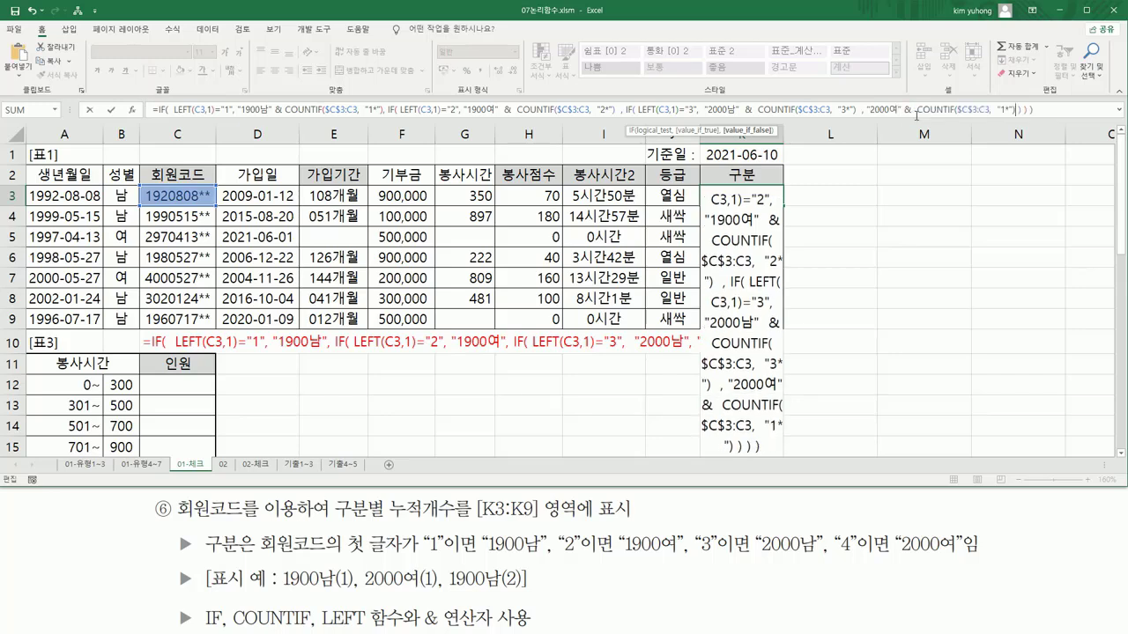
pyautogui.click(1003, 110)
pyautogui.write('4')
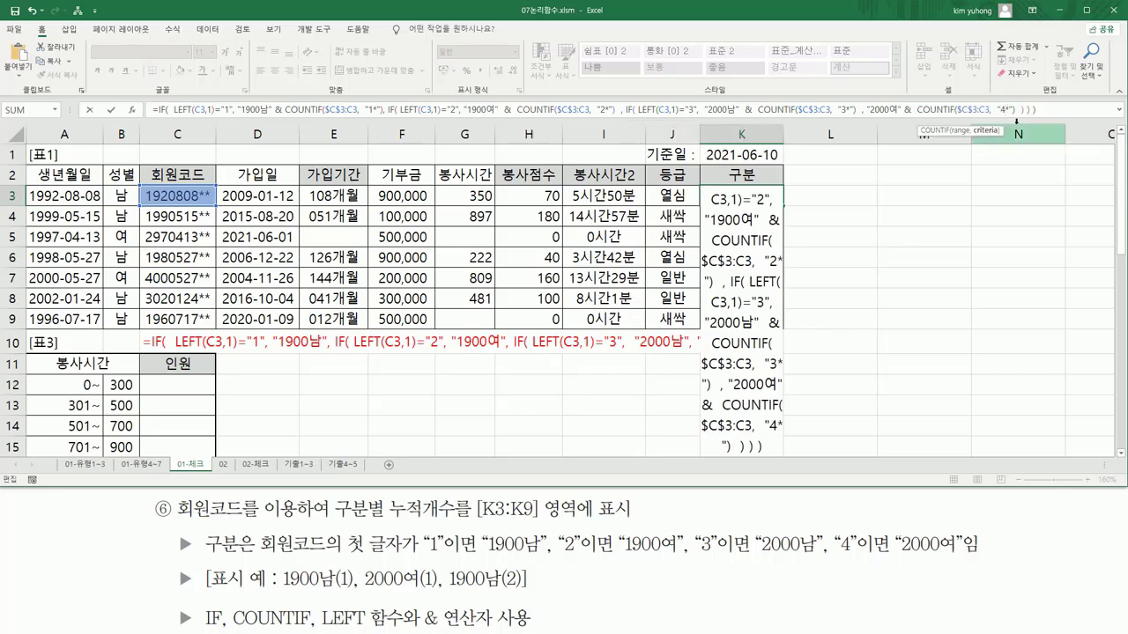
pyautogui.click(1017, 111)
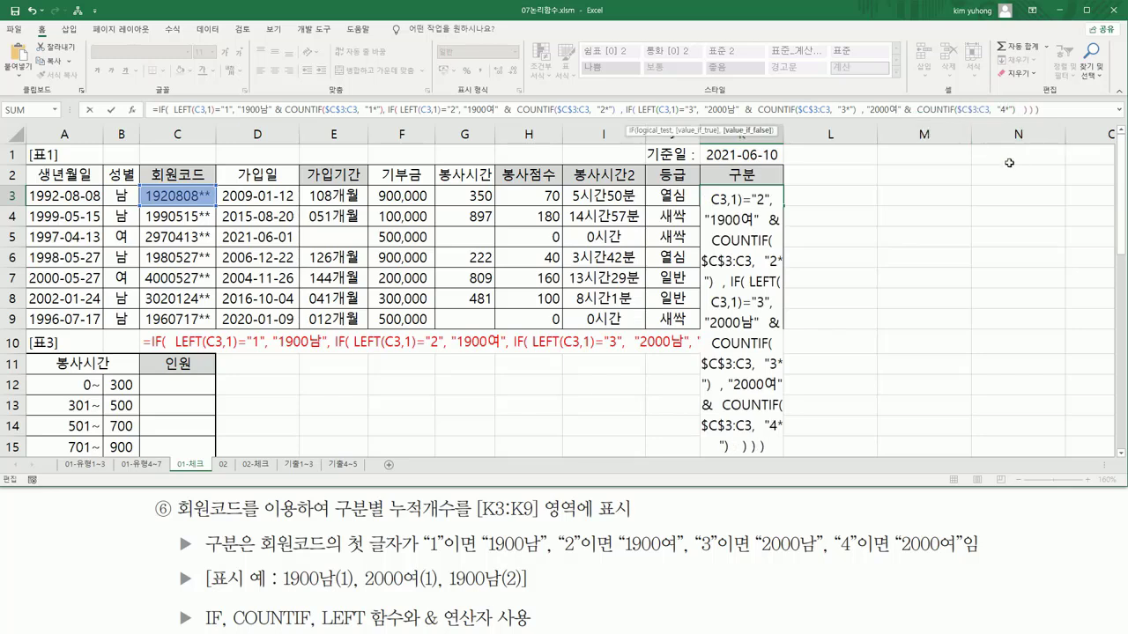
# - Commit the extended IF and COUNTIF formula in K3 and copy it down through K9
pyautogui.press('Return')
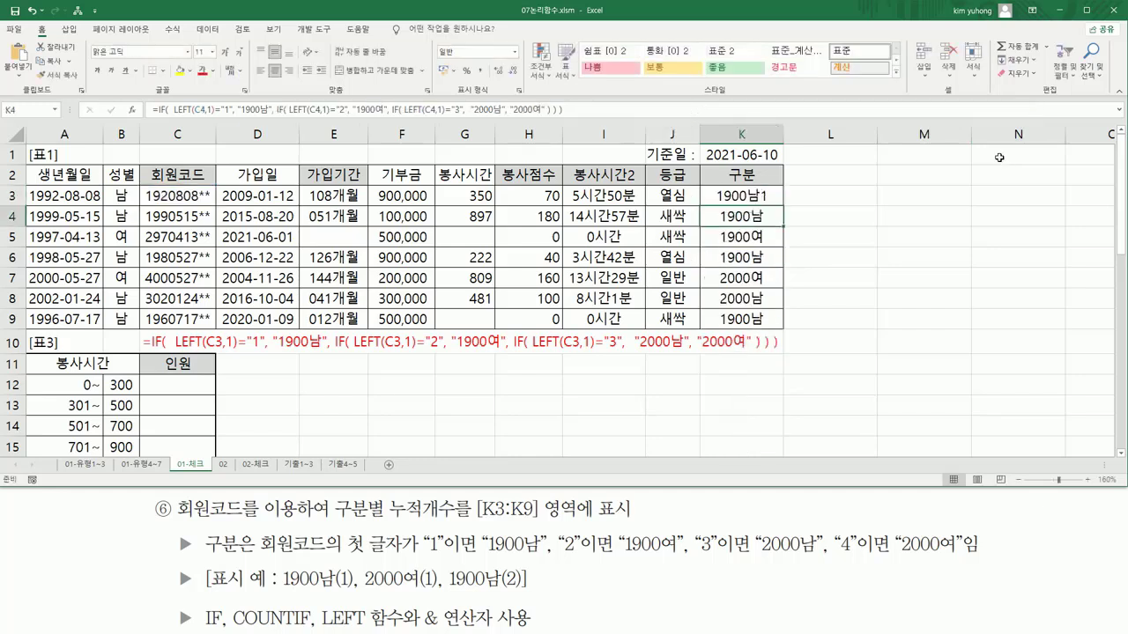
pyautogui.click(756, 194)
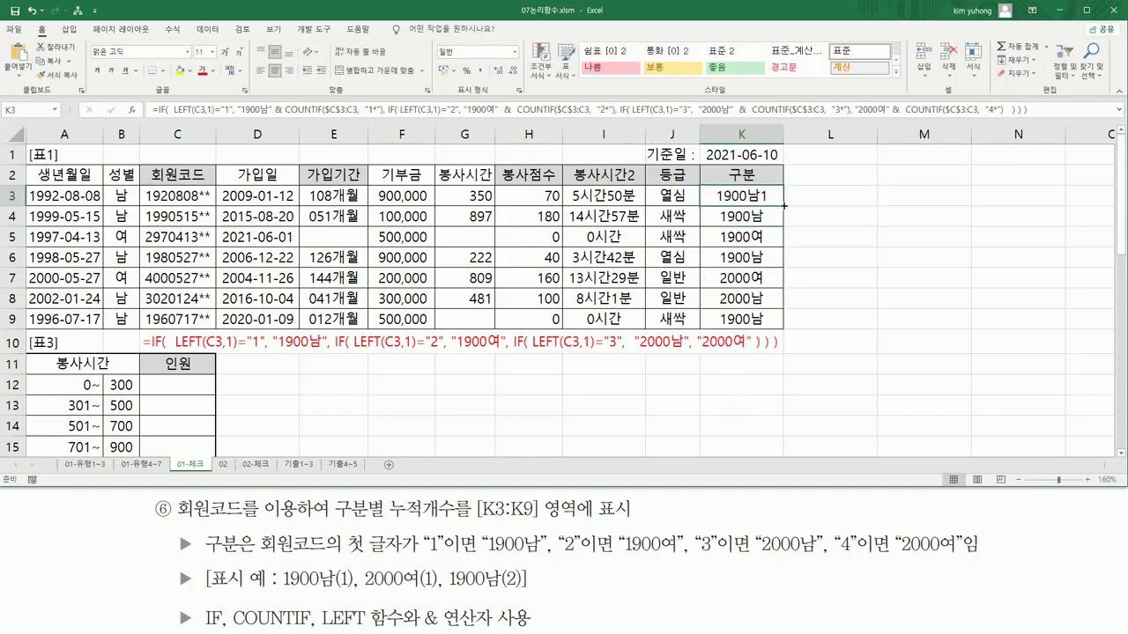
pyautogui.moveTo(783, 205); pyautogui.dragTo(786, 315)
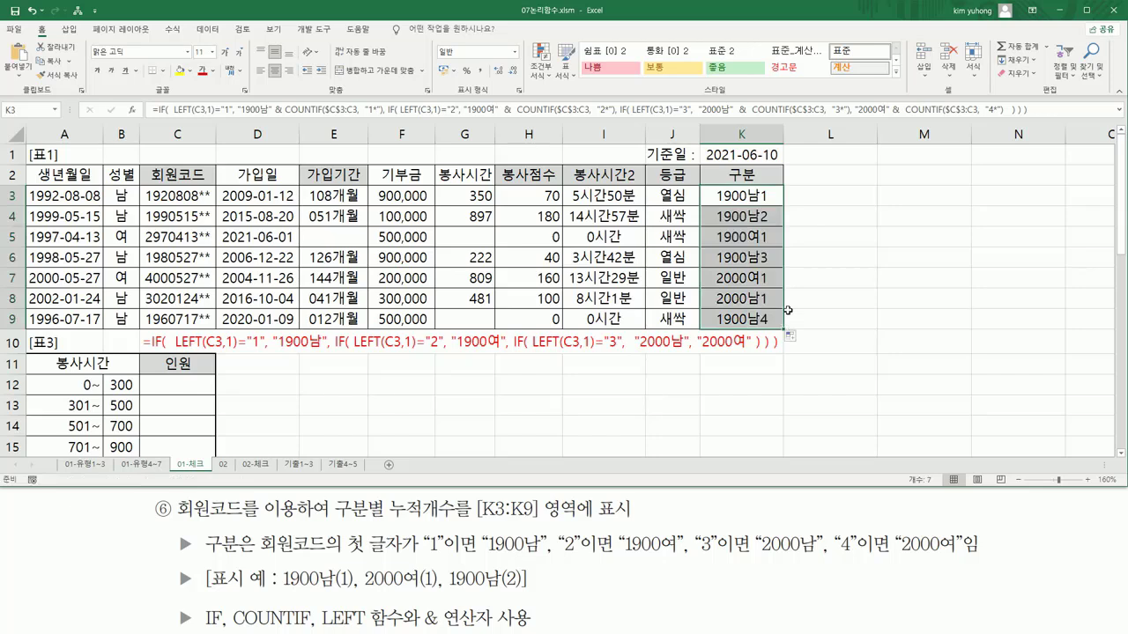
# - Check K3:K9's categories and running counts against the member codes' first characters and the required display format
pyautogui.moveTo(142, 227); pyautogui.dragTo(153, 248)
pyautogui.moveTo(715, 246)
pyautogui.mouseDown()
pyautogui.moveTo(756, 246)
pyautogui.moveTo(759, 229)
pyautogui.moveTo(765, 245)
pyautogui.mouseUp()
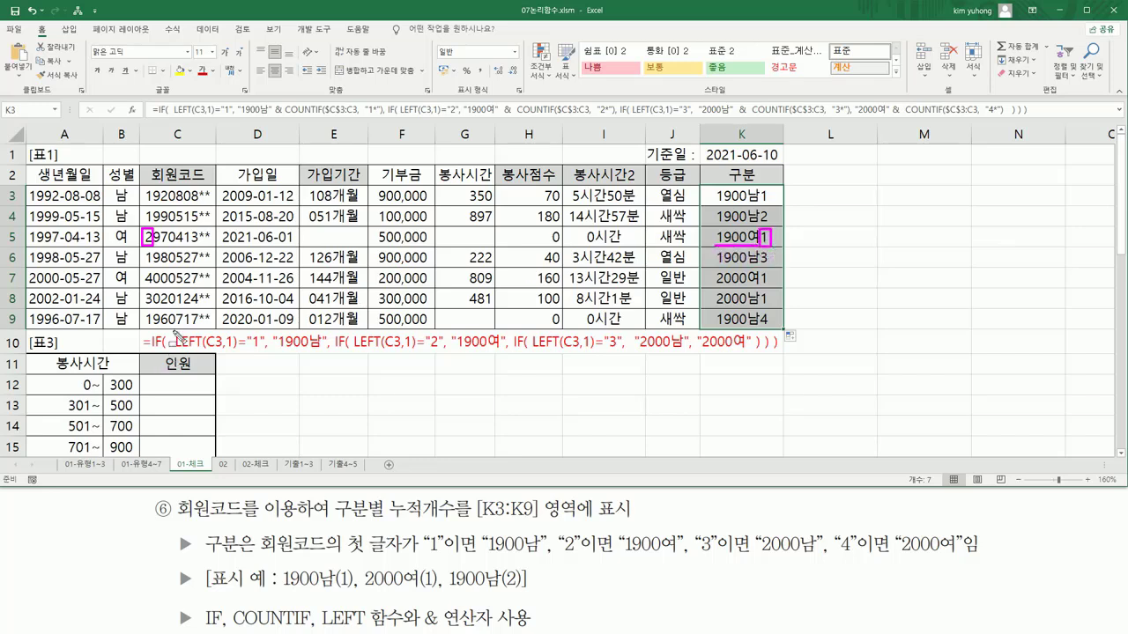
pyautogui.moveTo(142, 269); pyautogui.dragTo(153, 288)
pyautogui.moveTo(711, 284)
pyautogui.mouseDown()
pyautogui.moveTo(759, 286)
pyautogui.moveTo(772, 269)
pyautogui.moveTo(771, 287)
pyautogui.moveTo(760, 286)
pyautogui.mouseUp()
pyautogui.moveTo(141, 309)
pyautogui.mouseDown()
pyautogui.moveTo(153, 289)
pyautogui.moveTo(142, 307)
pyautogui.mouseUp()
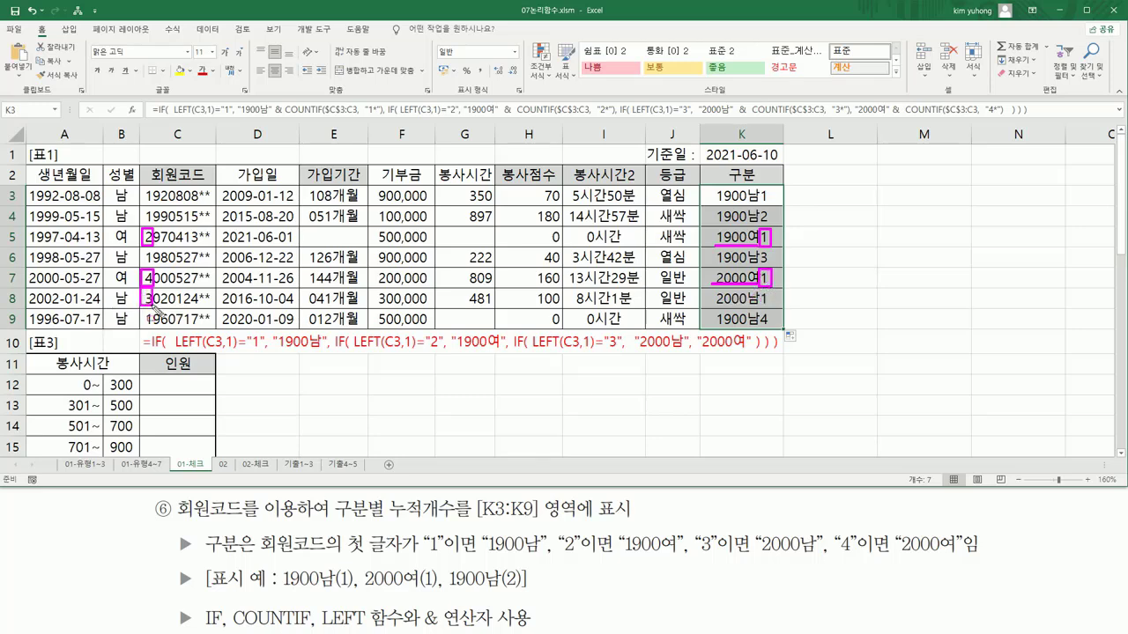
pyautogui.moveTo(709, 305)
pyautogui.mouseDown()
pyautogui.moveTo(771, 300)
pyautogui.moveTo(760, 308)
pyautogui.mouseUp()
pyautogui.press('Escape')
pyautogui.moveTo(145, 191)
pyautogui.mouseDown()
pyautogui.moveTo(155, 264)
pyautogui.moveTo(141, 268)
pyautogui.mouseUp()
pyautogui.moveTo(141, 310); pyautogui.dragTo(156, 327)
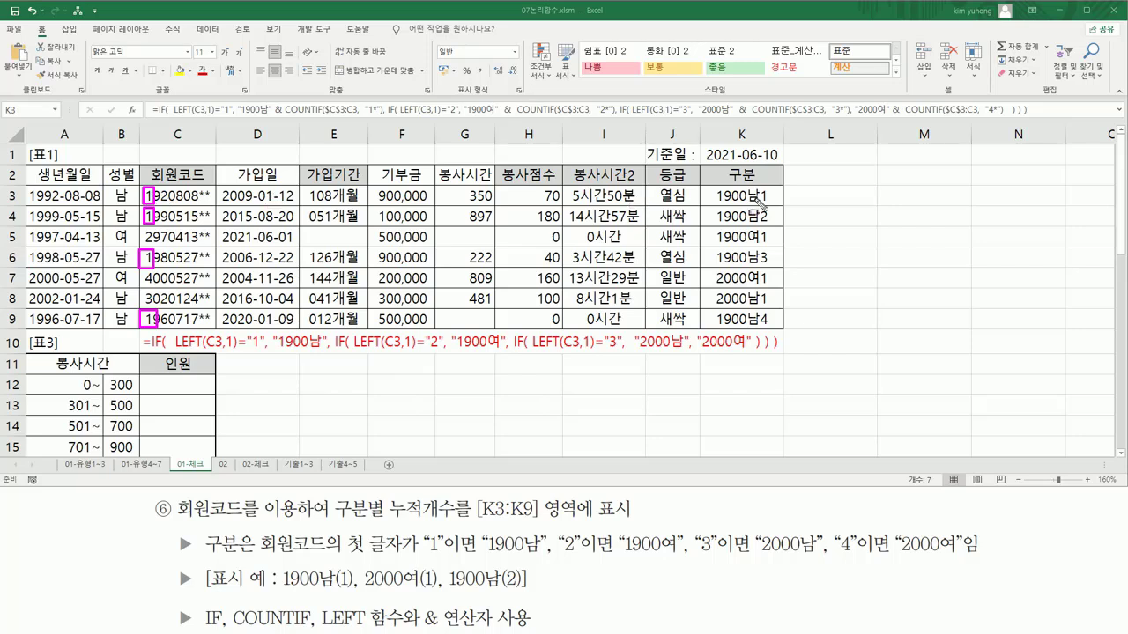
pyautogui.moveTo(710, 201)
pyautogui.mouseDown()
pyautogui.moveTo(756, 202)
pyautogui.moveTo(768, 187)
pyautogui.moveTo(760, 225)
pyautogui.mouseUp()
pyautogui.moveTo(715, 263)
pyautogui.mouseDown()
pyautogui.moveTo(756, 264)
pyautogui.moveTo(772, 250)
pyautogui.moveTo(761, 264)
pyautogui.mouseUp()
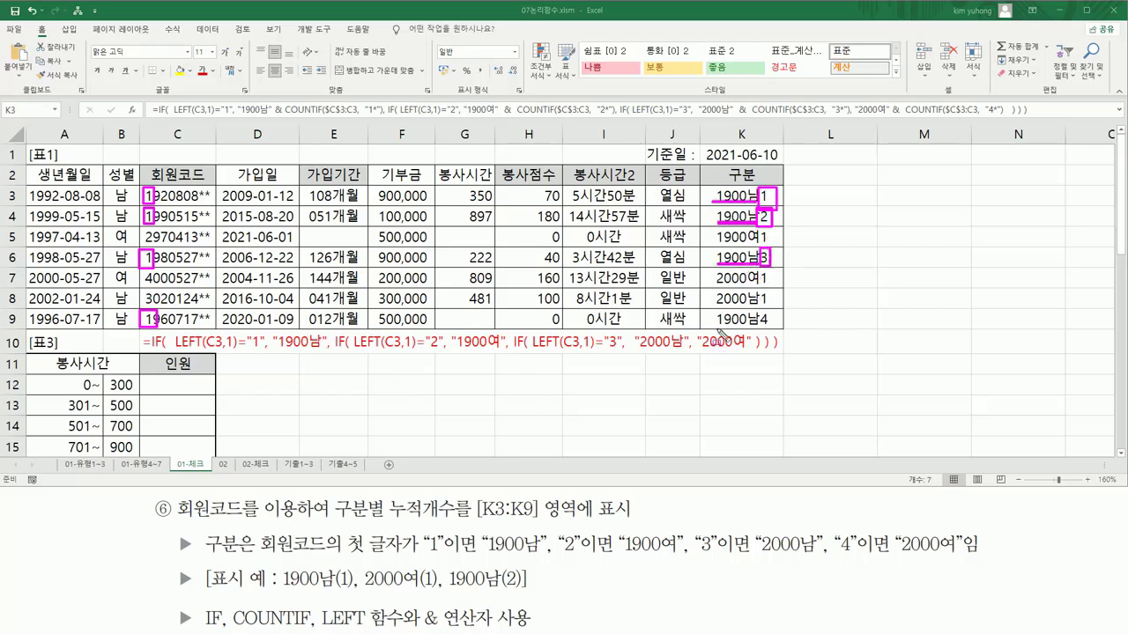
pyautogui.moveTo(715, 325)
pyautogui.mouseDown()
pyautogui.moveTo(771, 327)
pyautogui.moveTo(761, 312)
pyautogui.mouseUp()
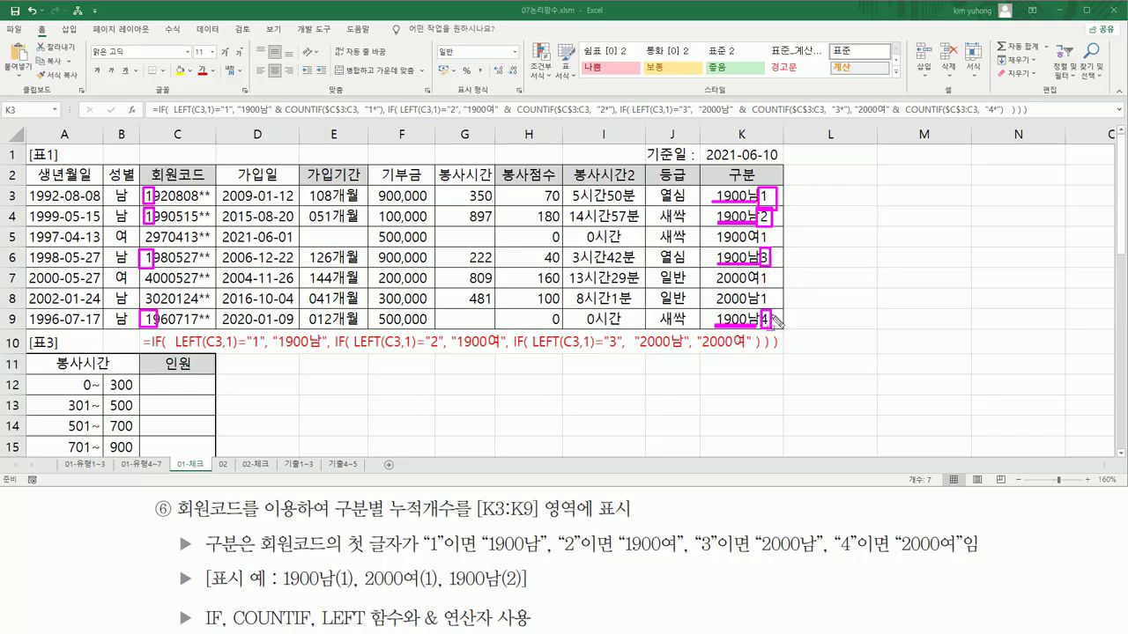
pyautogui.press('Escape')
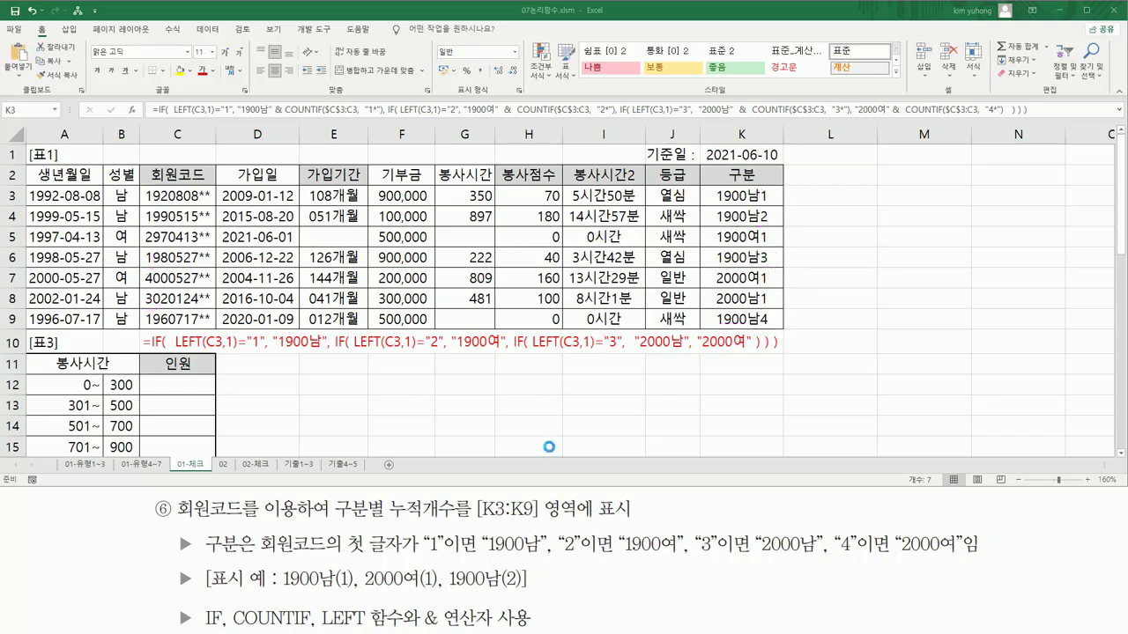
pyautogui.moveTo(331, 588); pyautogui.dragTo(352, 589)
pyautogui.moveTo(415, 586); pyautogui.dragTo(524, 587)
pyautogui.moveTo(424, 606); pyautogui.dragTo(443, 631)
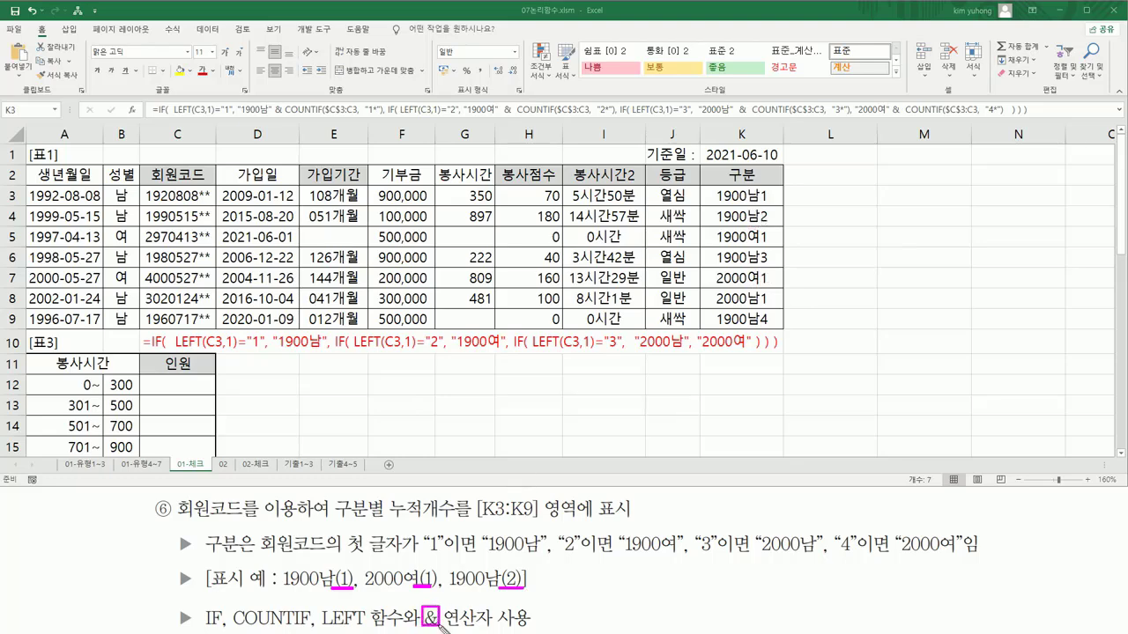
pyautogui.press('Escape')
# - In K3's formula, change "1900남" to "1900남(" and append & ")" after its "1*" COUNTIF
pyautogui.doubleClick(737, 194)
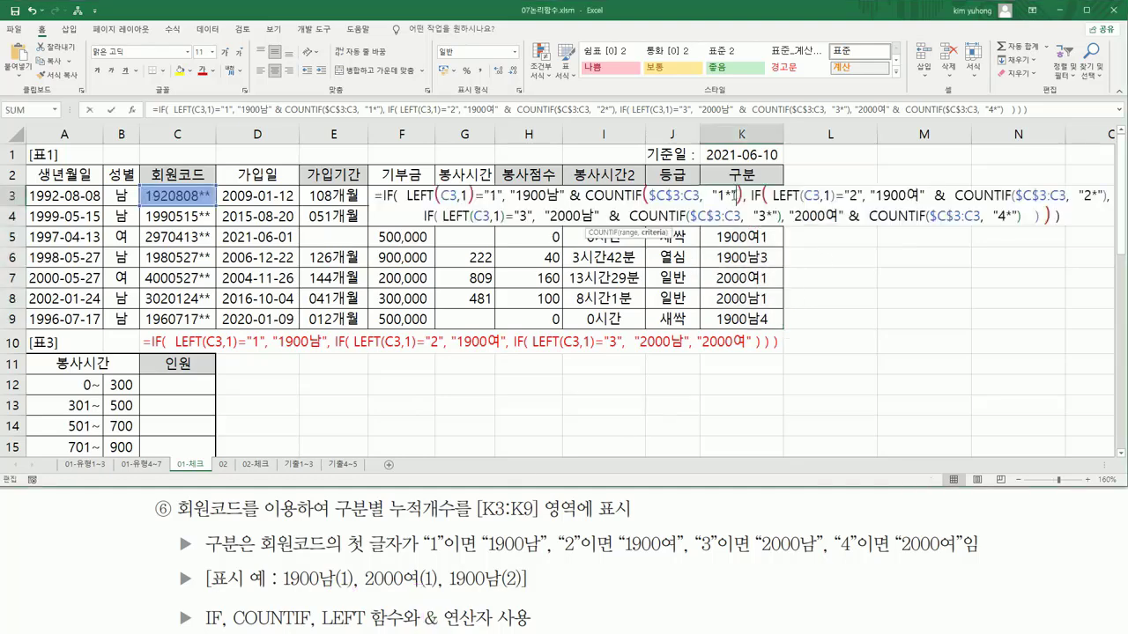
pyautogui.press('Escape')
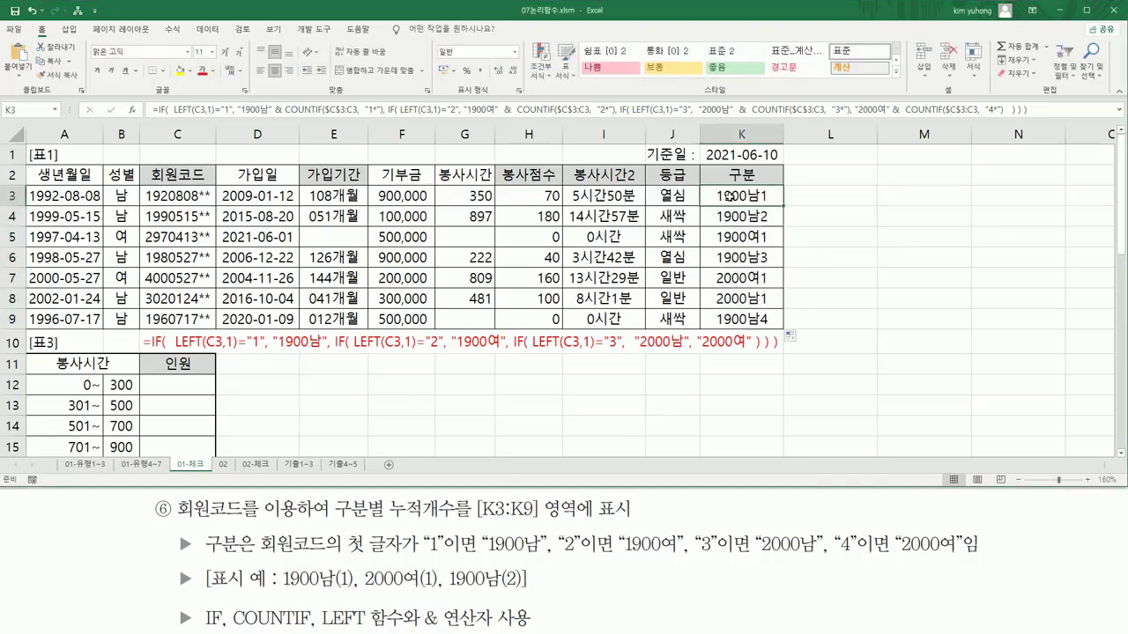
pyautogui.click(275, 111)
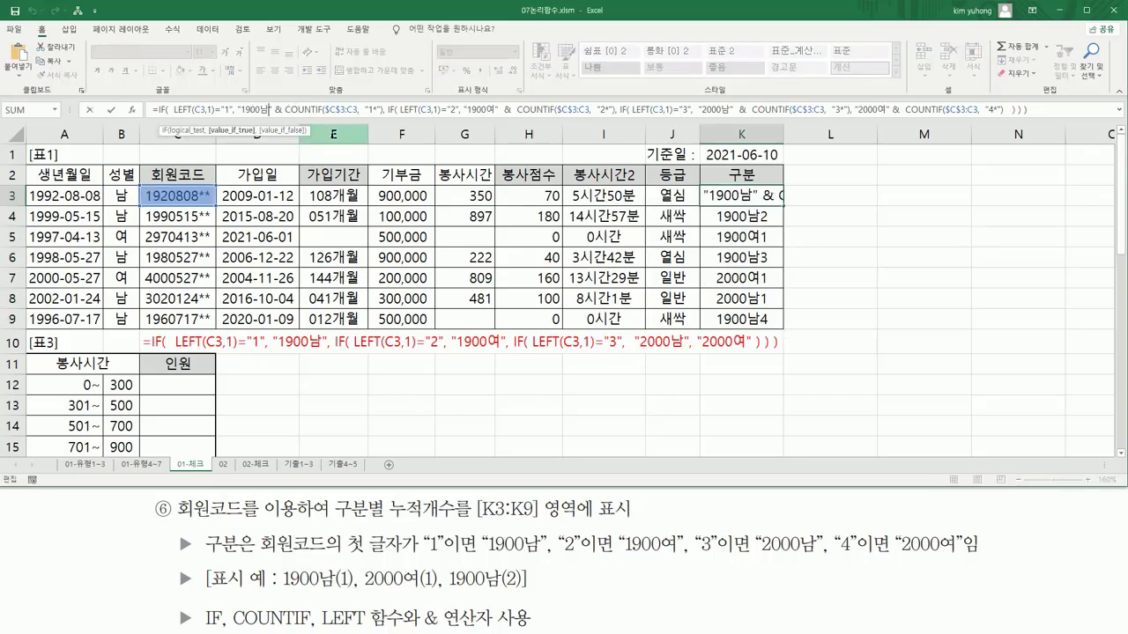
pyautogui.write('(')
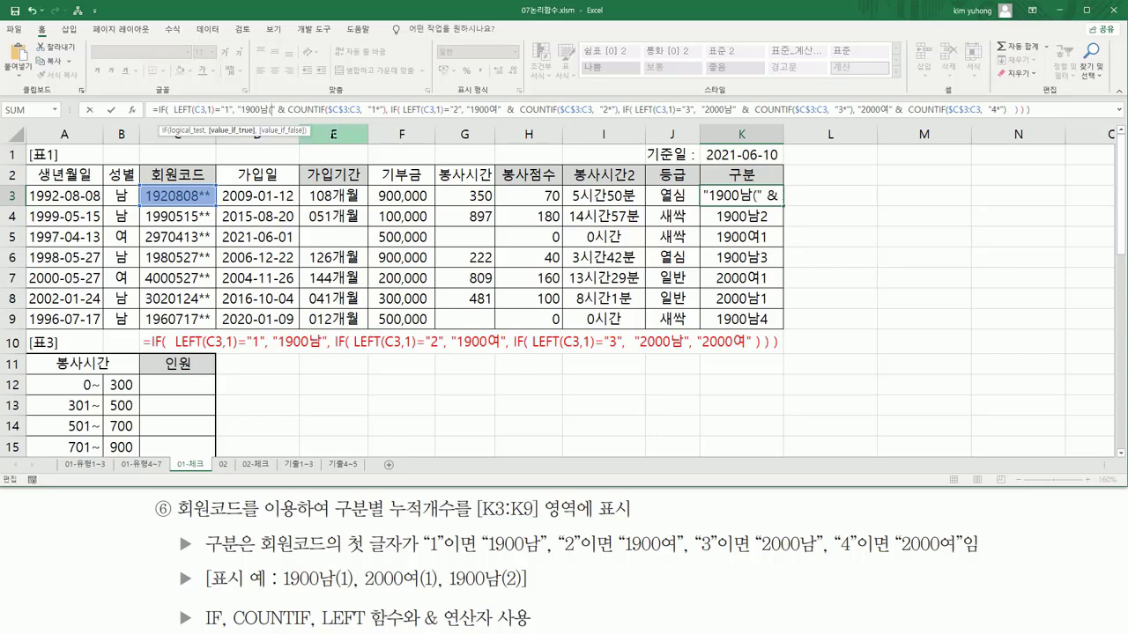
pyautogui.press('Right')
pyautogui.press('Right')
pyautogui.press('Right')
pyautogui.press('Right')
pyautogui.press('Right')
pyautogui.press('Right')
pyautogui.press('Right')
pyautogui.press('Right')
pyautogui.press('Right')
pyautogui.press('Right')
pyautogui.press('Right')
pyautogui.press('Right')
pyautogui.press('Right')
pyautogui.press('Right')
pyautogui.press('Right')
pyautogui.press('Right')
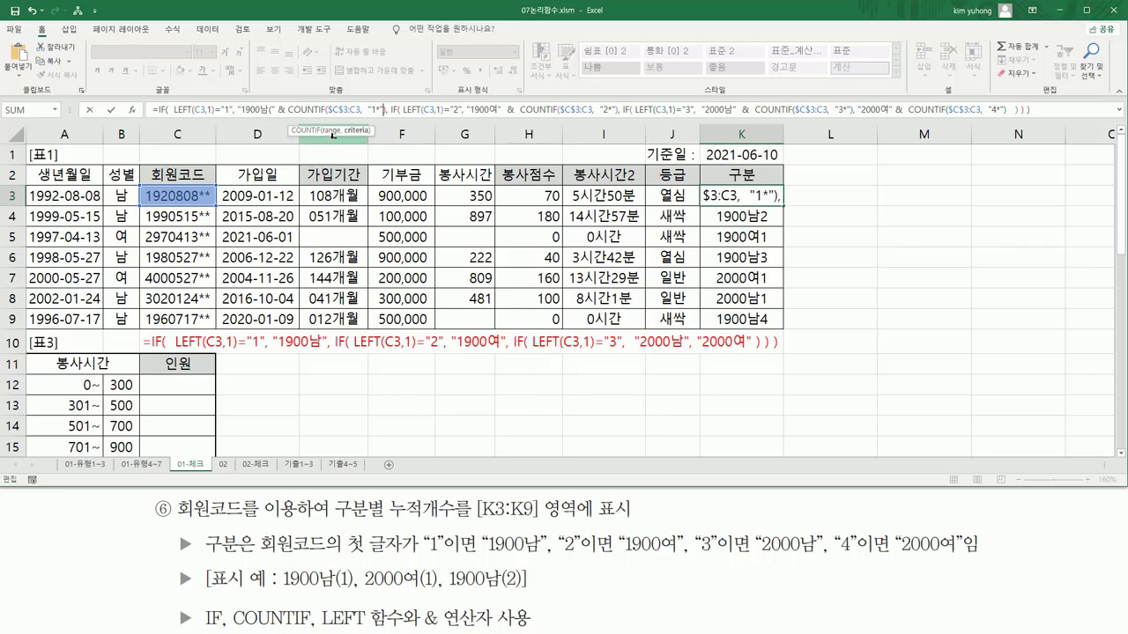
pyautogui.write(') & "')
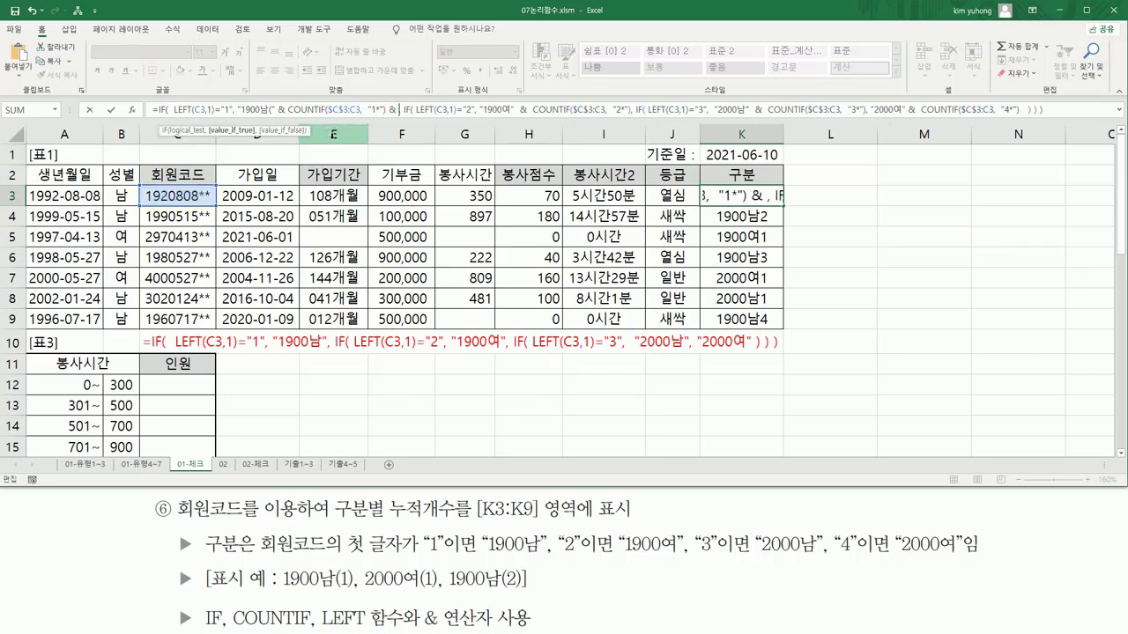
pyautogui.write(')"')
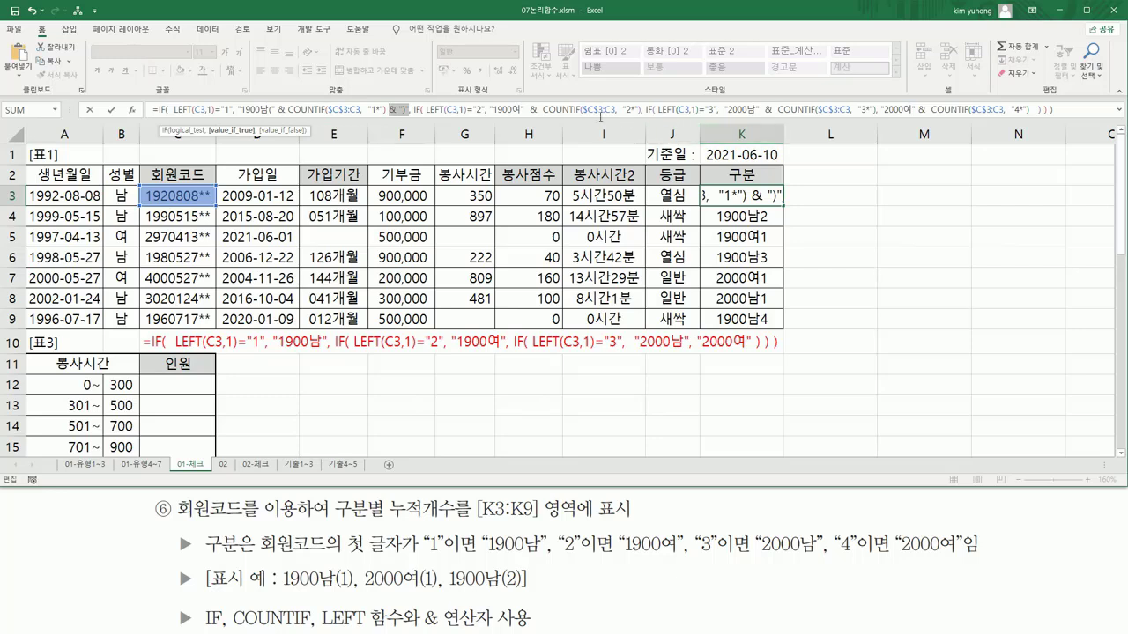
# - In K3's formula, change "1900여" to "1900여(" and append & ")" after its "2*" COUNTIF
pyautogui.click(521, 109)
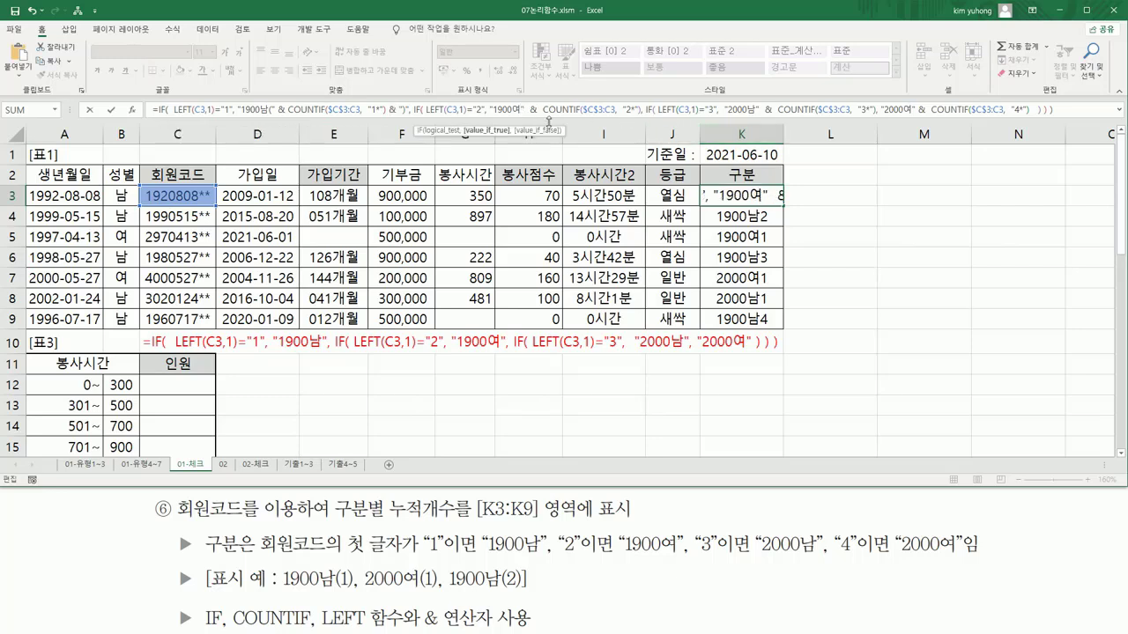
pyautogui.write('(')
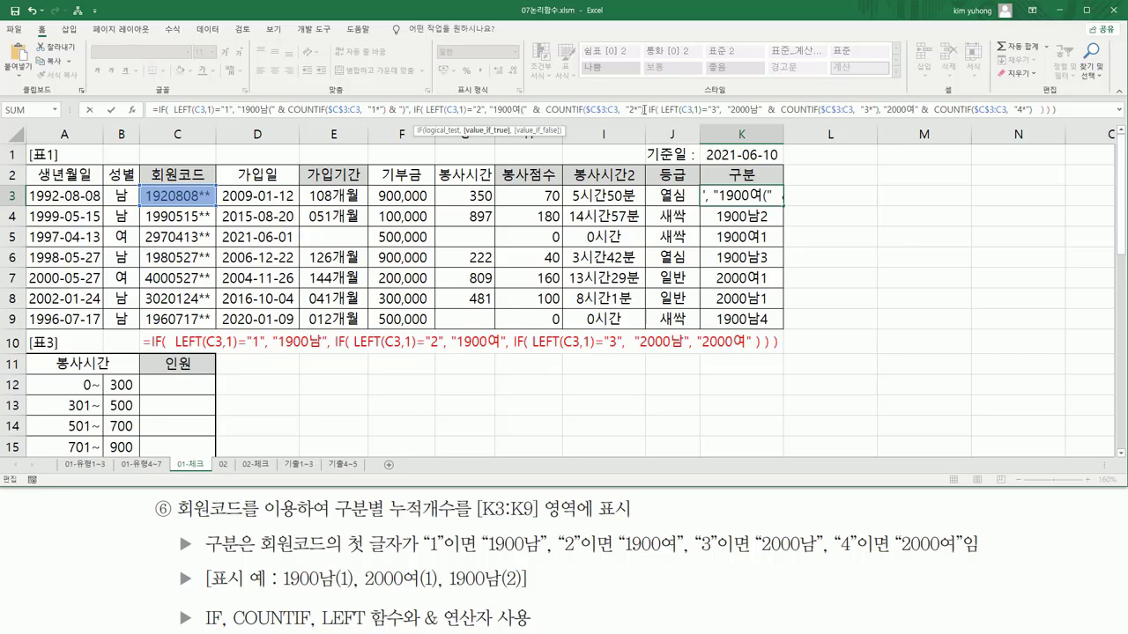
pyautogui.click(644, 109)
pyautogui.write(') & ")" ,')
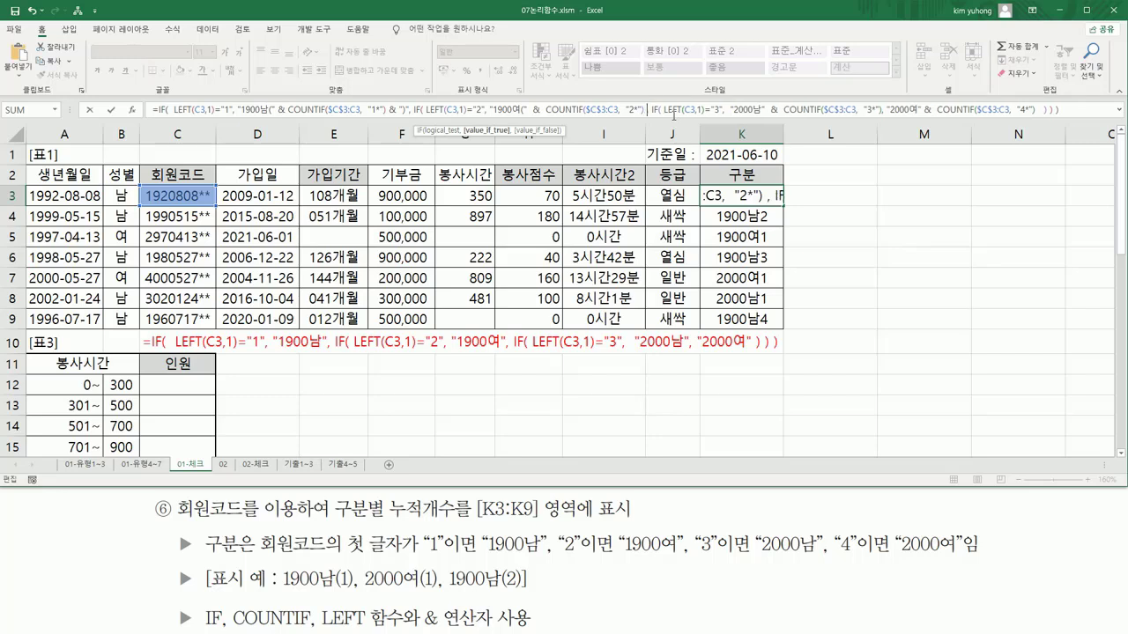
# - In K3's formula, change "2000남" to "2000남(" and append & ")" after its "3*" COUNTIF
pyautogui.click(787, 109)
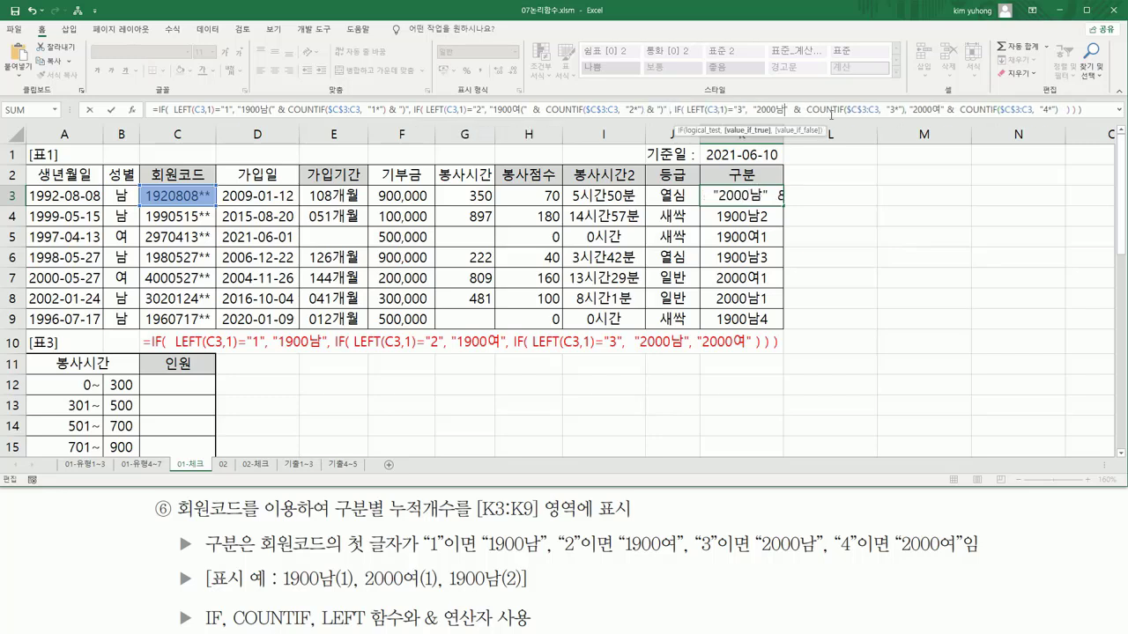
pyautogui.write('(')
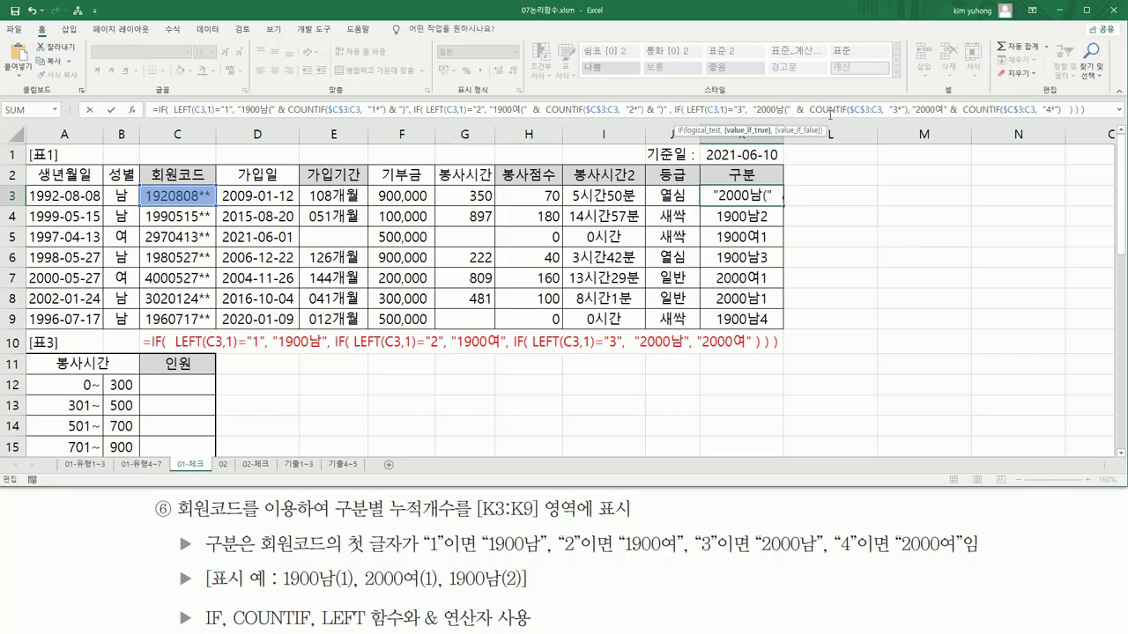
pyautogui.write(') ')
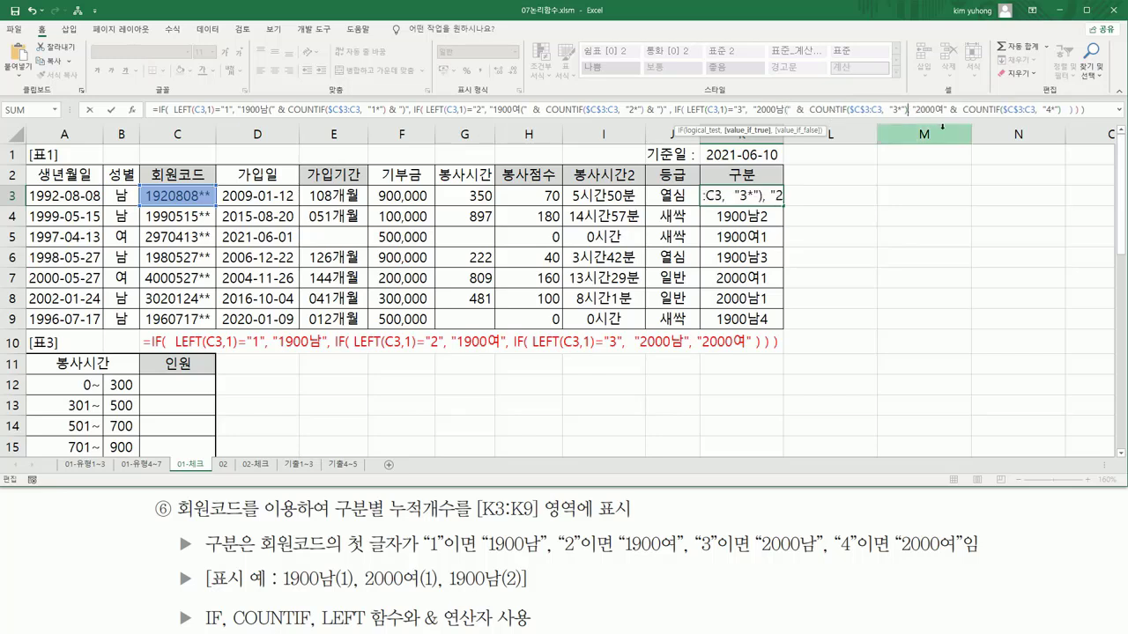
pyautogui.write('& ")" ,')
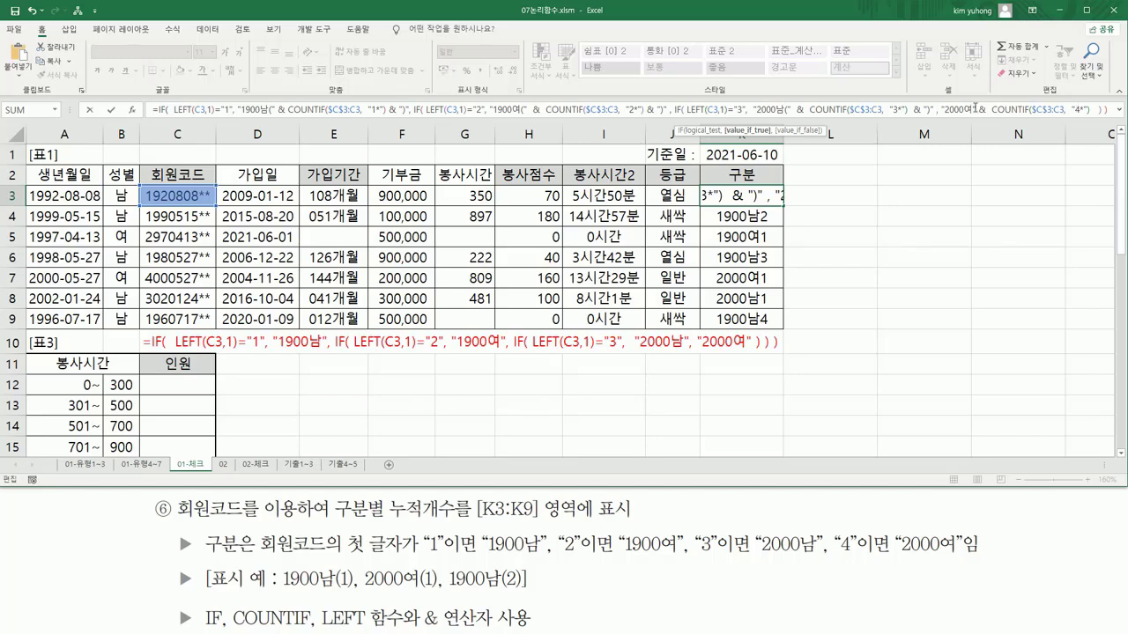
# - In K3's formula, change "2000여" to "2000여(" and append & ")" after its "4*" COUNTIF
pyautogui.click(975, 107)
pyautogui.write('", IF')
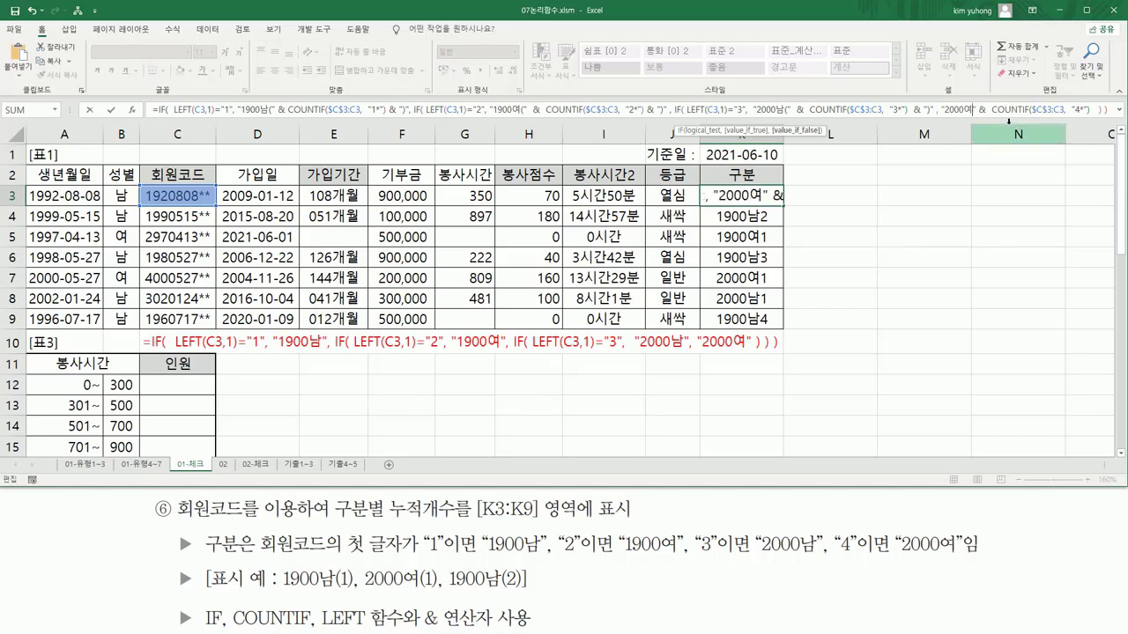
pyautogui.write('(')
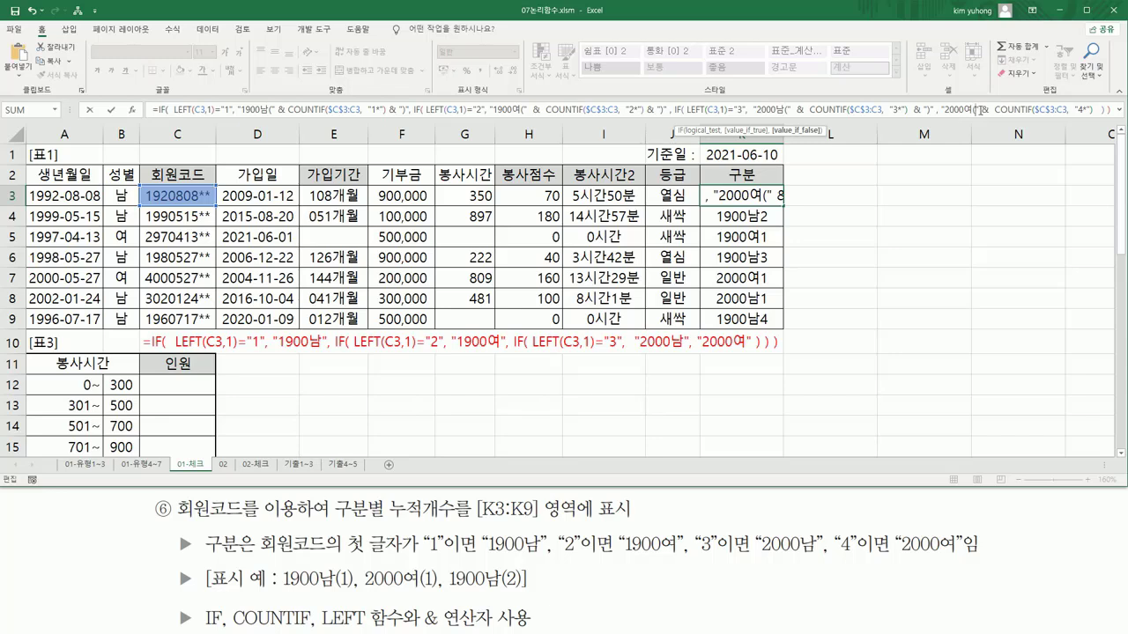
pyautogui.click(1098, 110)
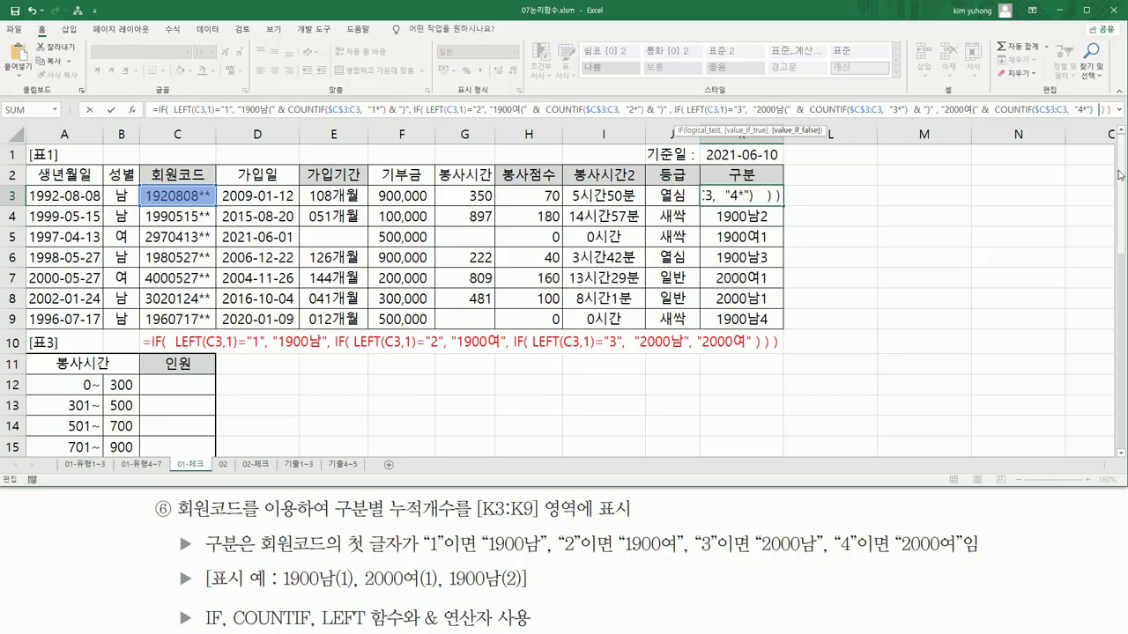
pyautogui.write('& ")"')
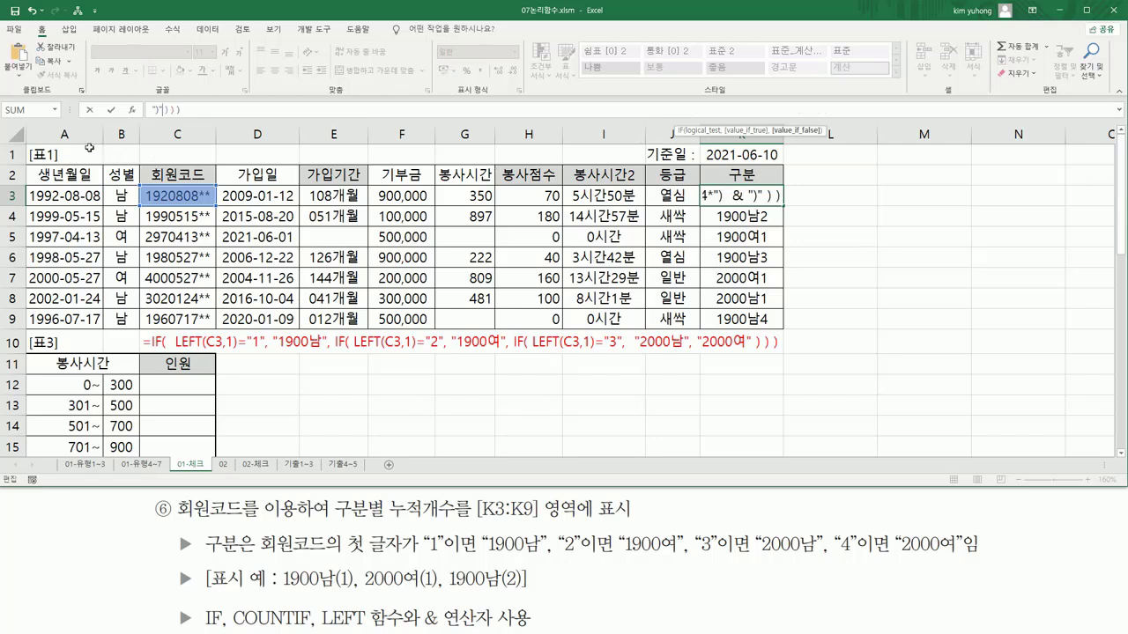
# - Commit K3's formula with the parenthesized counts and copy it down through K9
pyautogui.press('Return')
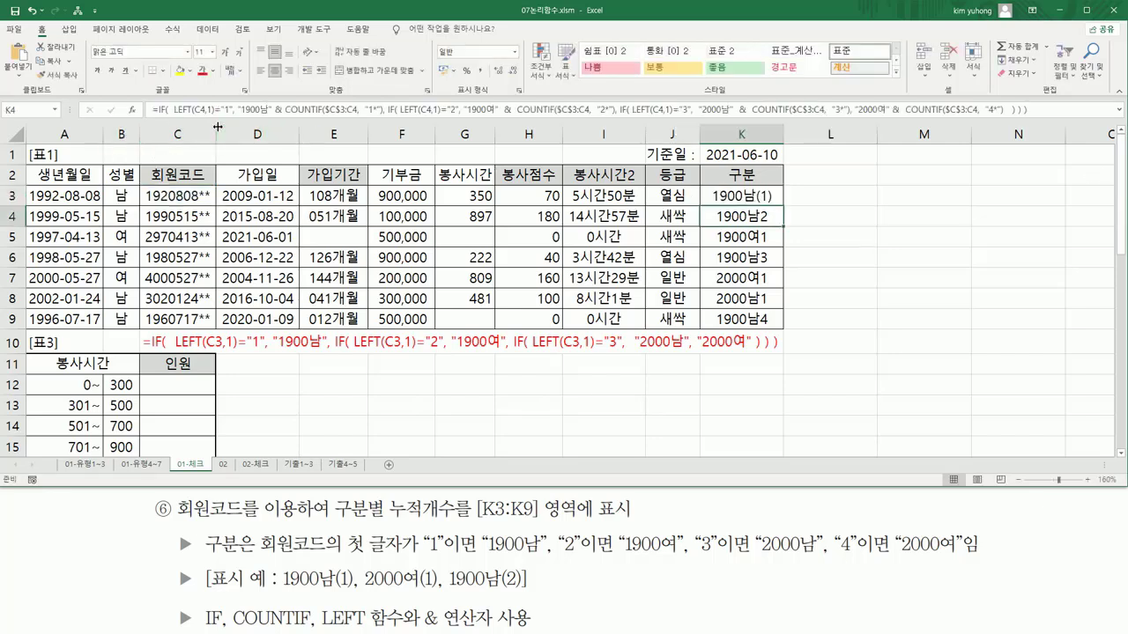
pyautogui.click(782, 200)
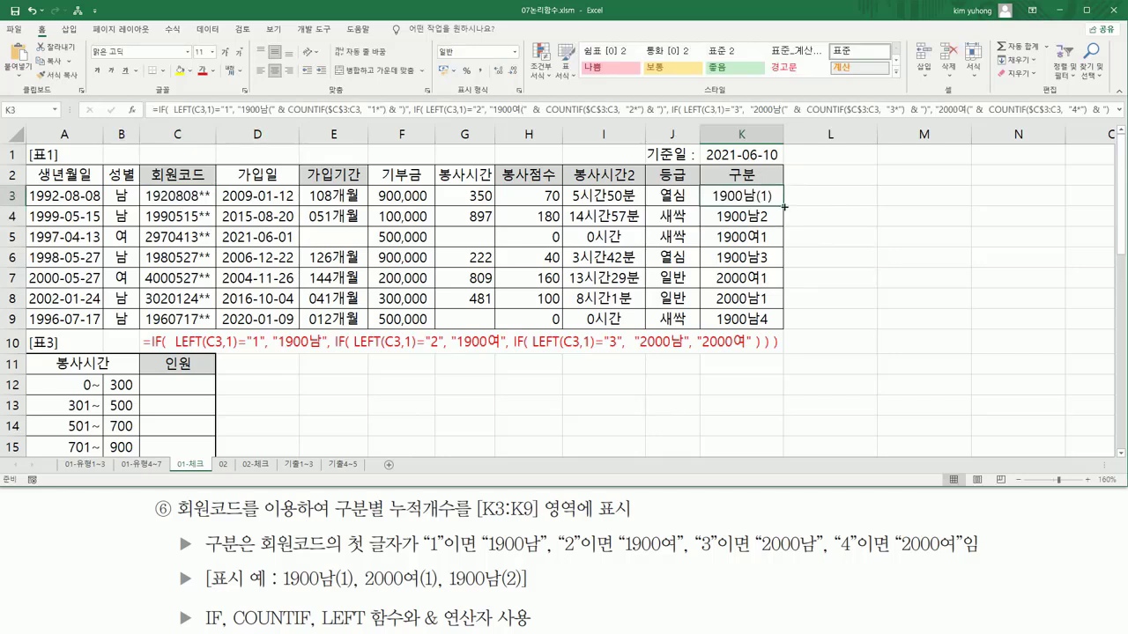
pyautogui.moveTo(784, 206); pyautogui.dragTo(775, 331)
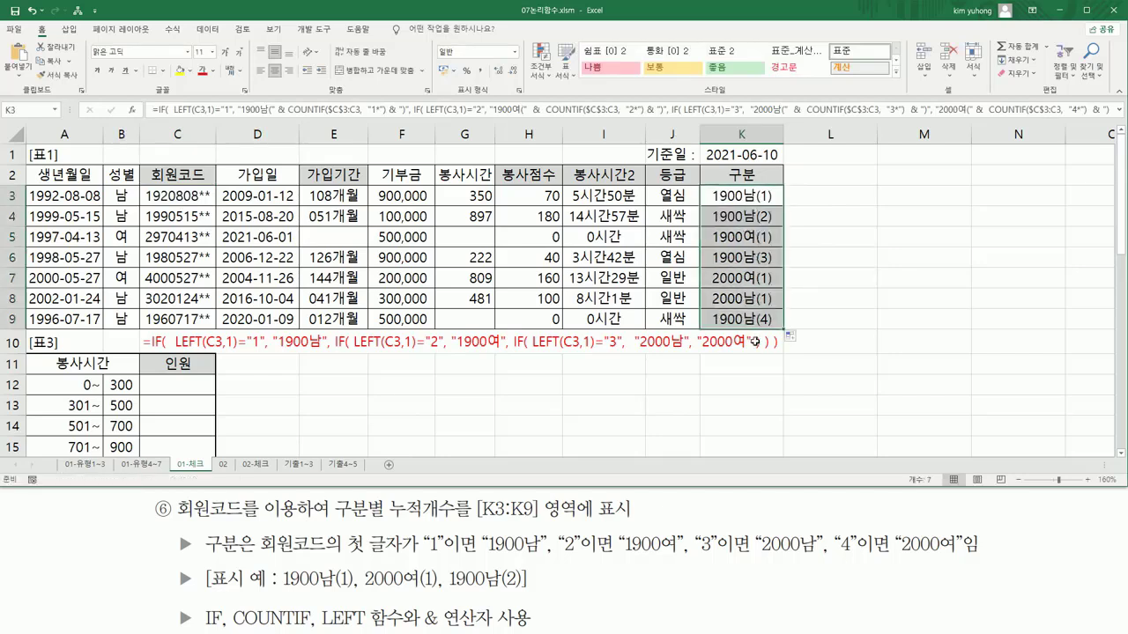
# - Replace the red formula note in C10 with K3's complete IF and COUNTIF formula, entered as text in B10
pyautogui.press('F2')
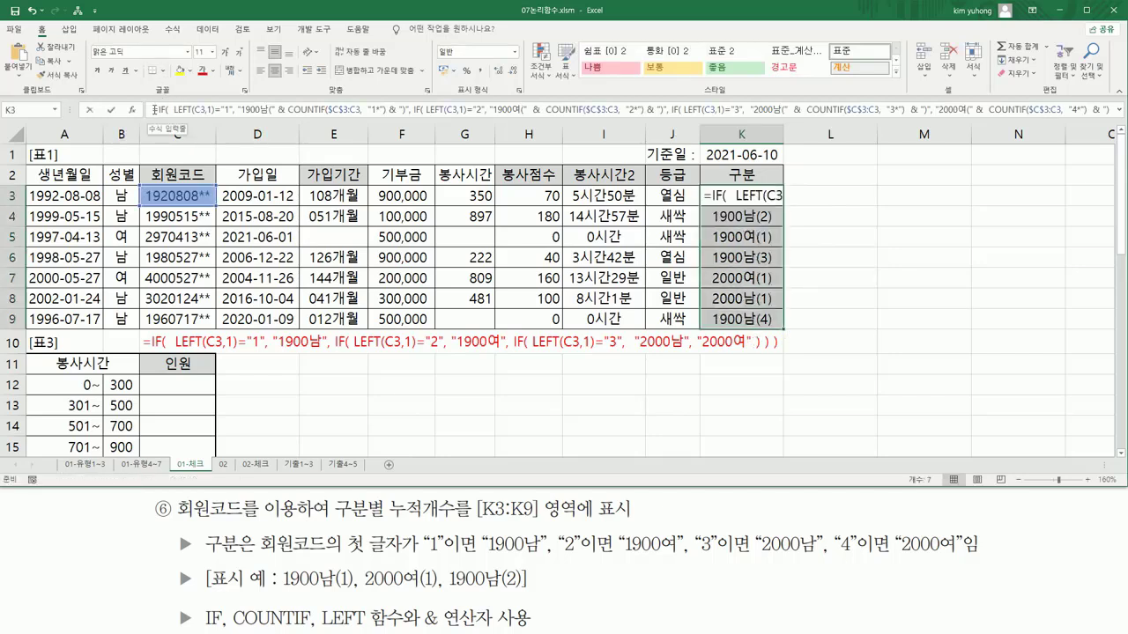
pyautogui.press('Escape')
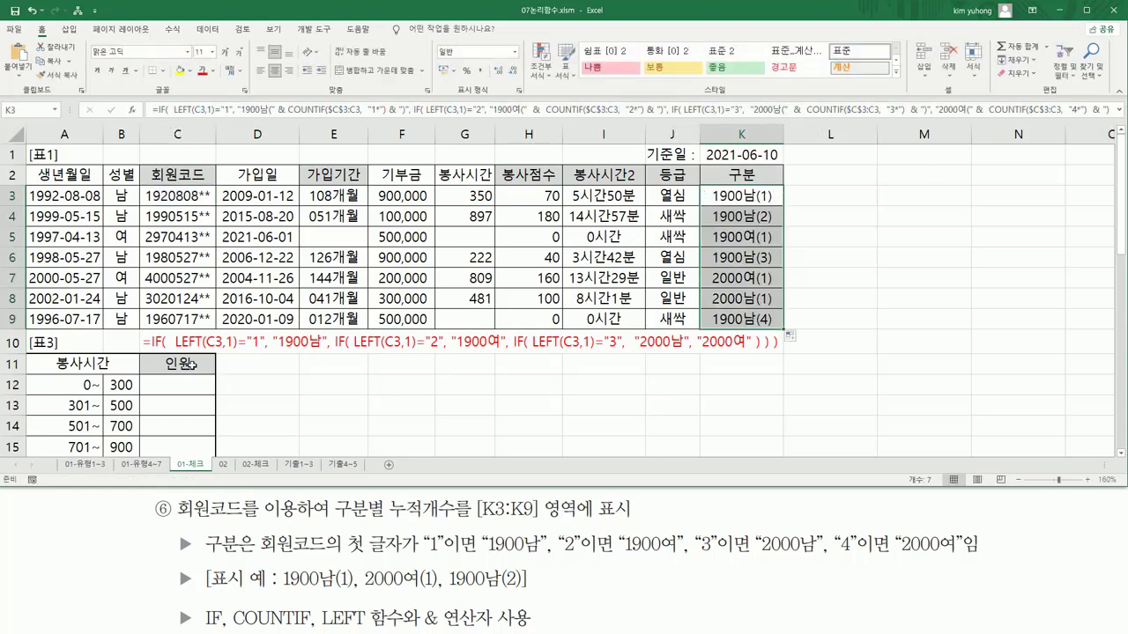
pyautogui.click(179, 342)
pyautogui.press('Delete')
pyautogui.press('Left')
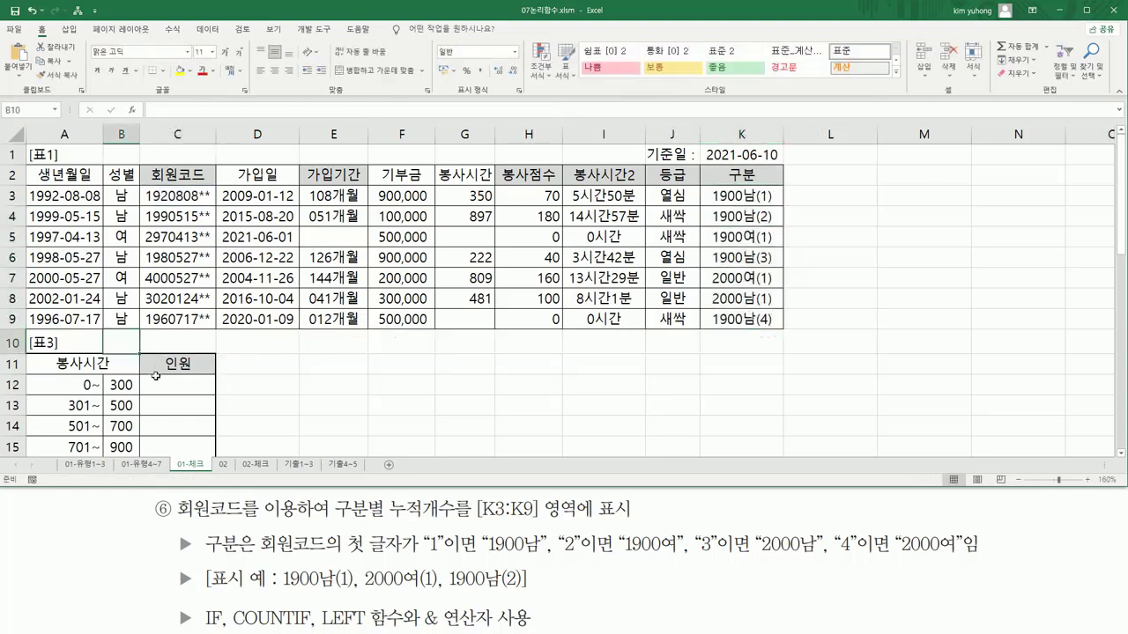
pyautogui.write('\'=IF( LEFT(C3,1)="1", "1900남(" & COUNTIF($C$3:C3, "1*") & ")", IF( LEFT(C3,1)="2", "1900여(" & COUNTIF($C$3:C3, "2*") & ")", IF( LEFT(C3,1)="3", "2000남(" & COUNTIF($C$3:C3, "3*") & ")", "2000여(" & COUNTIF($C$3:C3, "4*") & ")" ) ) )')
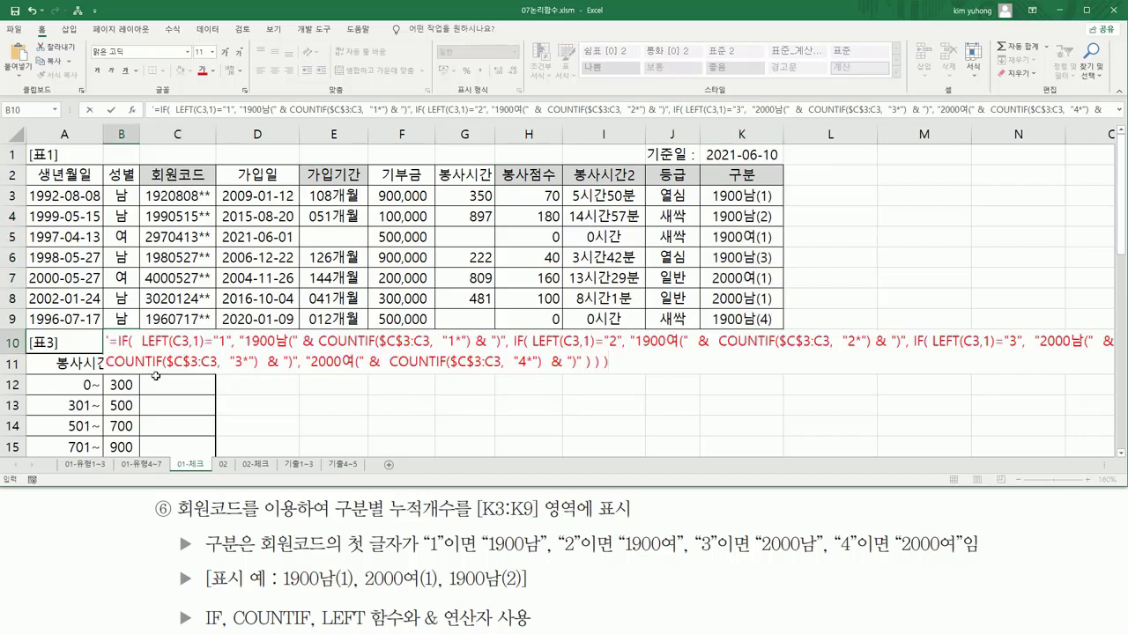
pyautogui.press('Return')
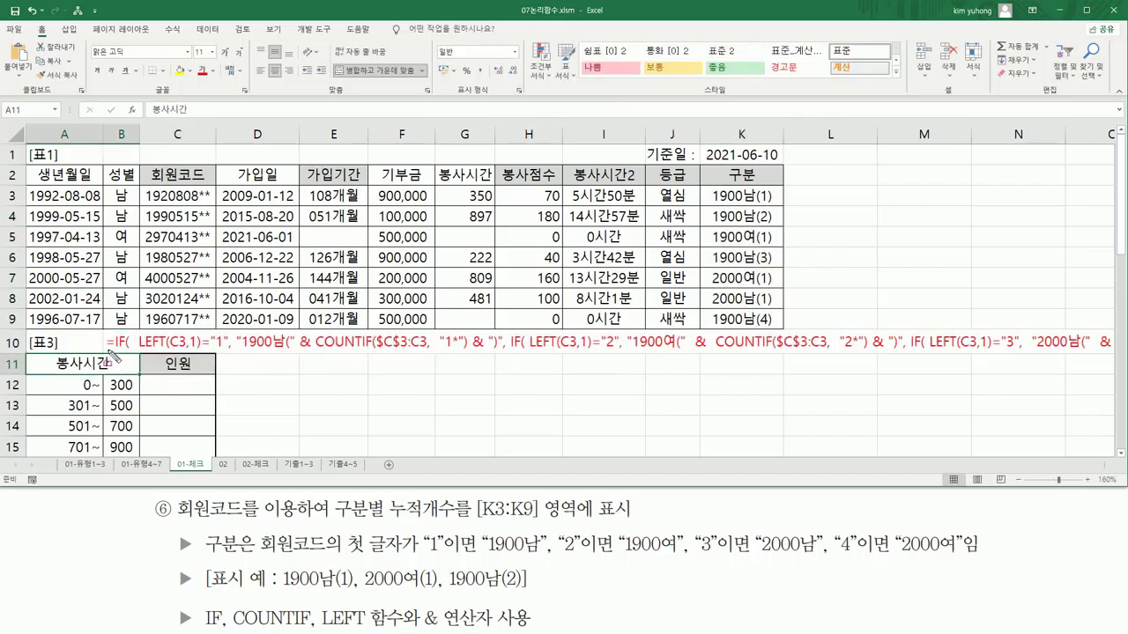
pyautogui.moveTo(892, 351); pyautogui.dragTo(1081, 351)
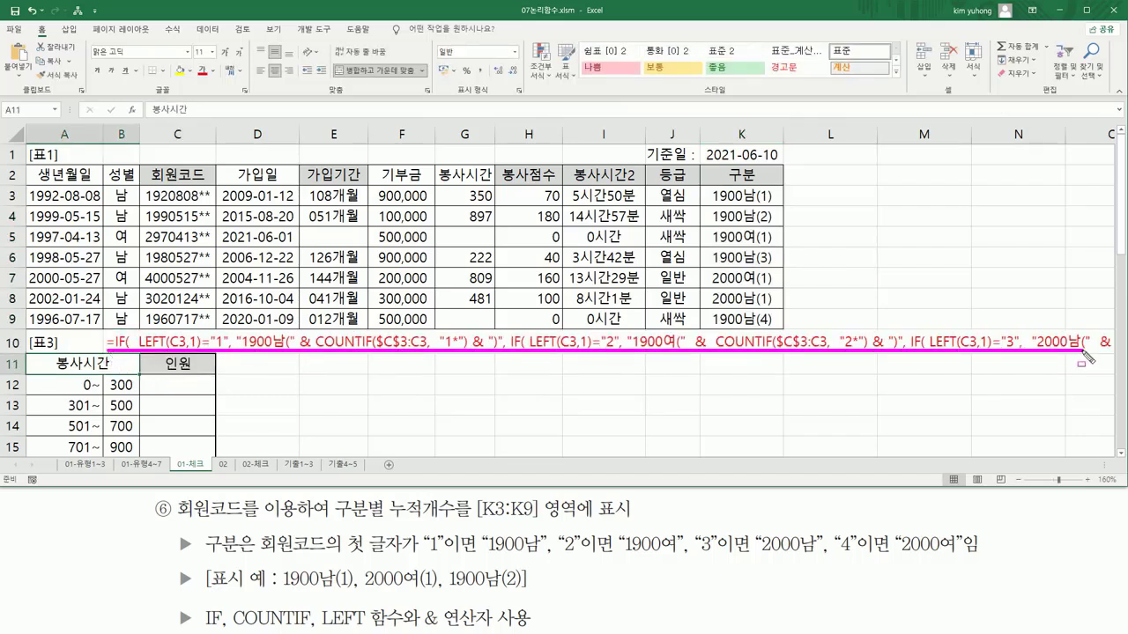
pyautogui.moveTo(907, 312)
pyautogui.mouseDown()
pyautogui.moveTo(917, 391)
pyautogui.moveTo(1107, 397)
pyautogui.mouseUp()
pyautogui.press('Escape')
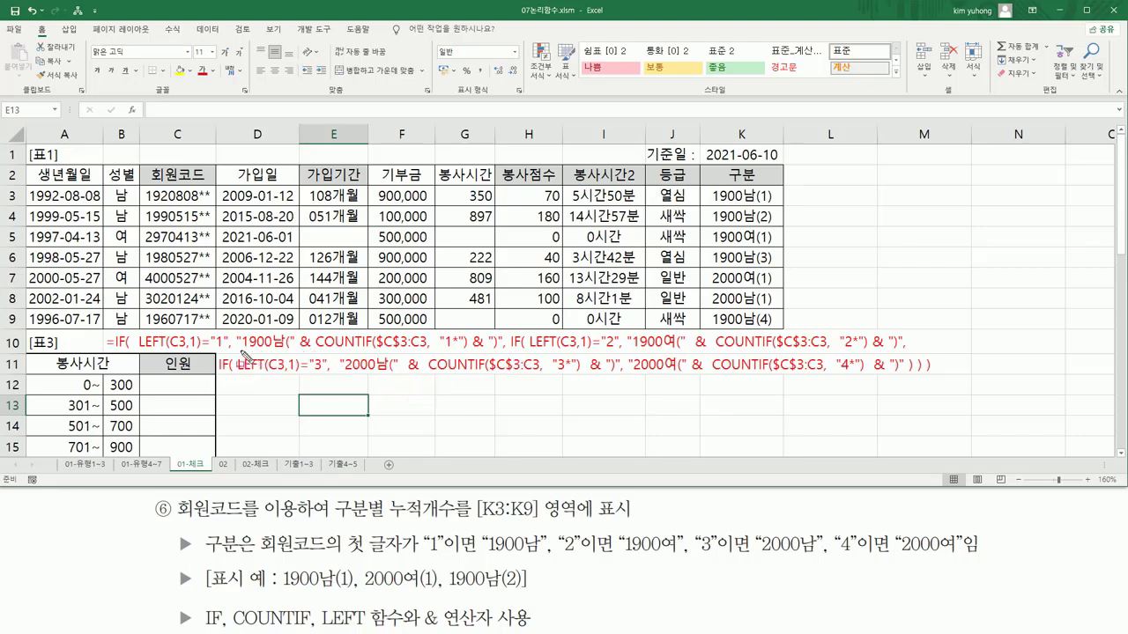
# - Review the formula note below the table, examining its LEFT conditions and the text-and-COUNTIF result built for each member code
pyautogui.moveTo(234, 350); pyautogui.dragTo(503, 352)
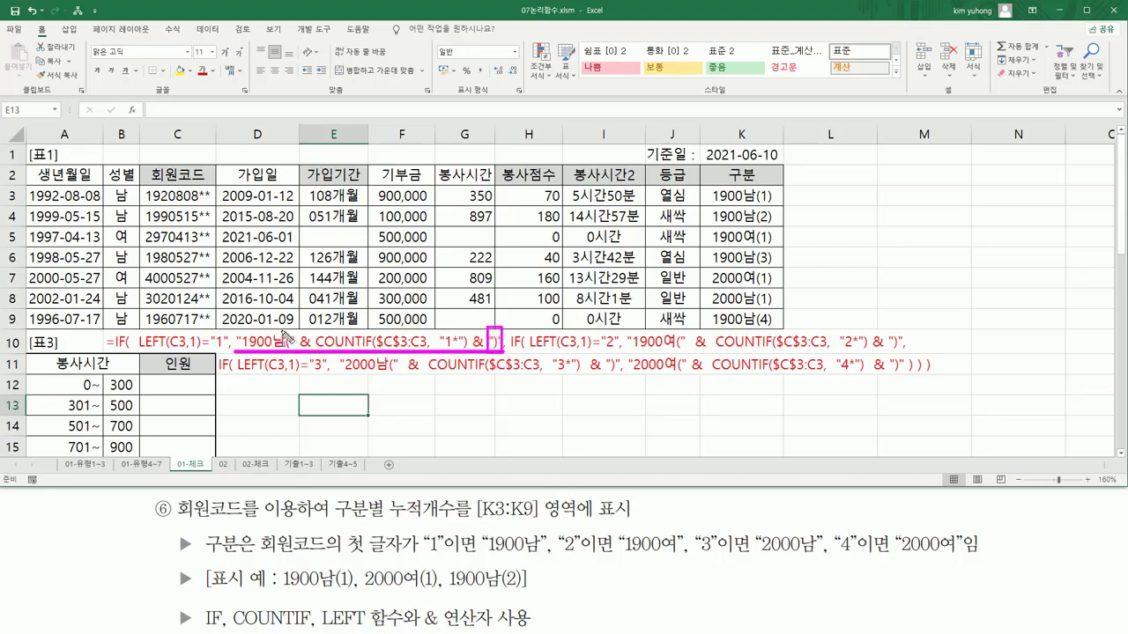
pyautogui.moveTo(238, 328)
pyautogui.mouseDown()
pyautogui.moveTo(258, 349)
pyautogui.moveTo(304, 357)
pyautogui.moveTo(292, 351)
pyautogui.moveTo(473, 356)
pyautogui.mouseUp()
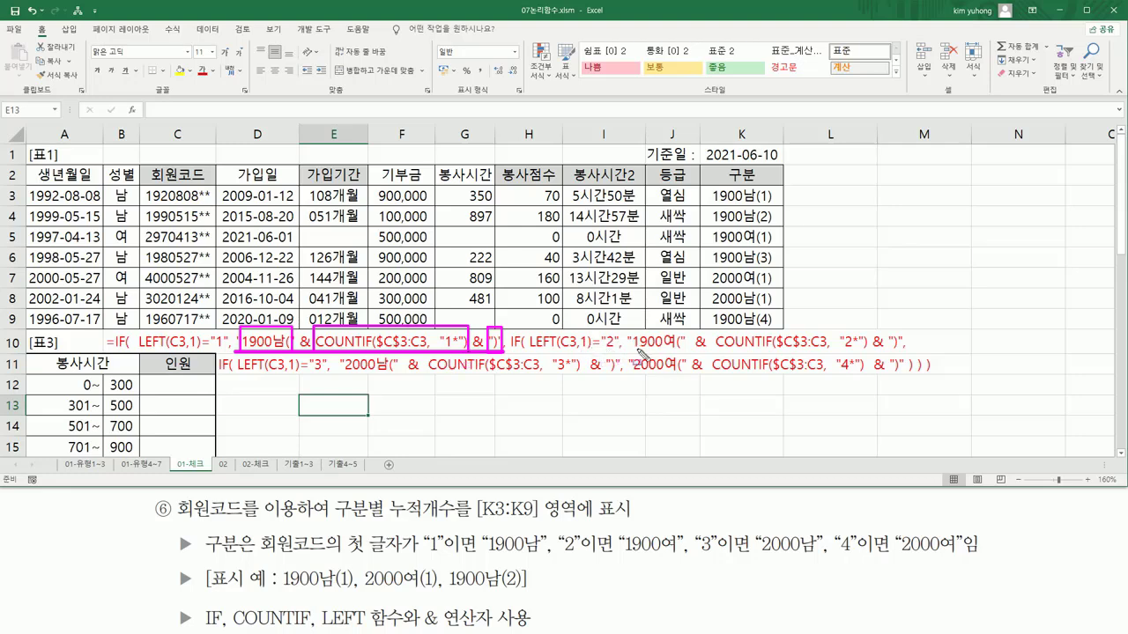
pyautogui.moveTo(624, 325)
pyautogui.mouseDown()
pyautogui.moveTo(727, 351)
pyautogui.moveTo(916, 362)
pyautogui.moveTo(908, 351)
pyautogui.mouseUp()
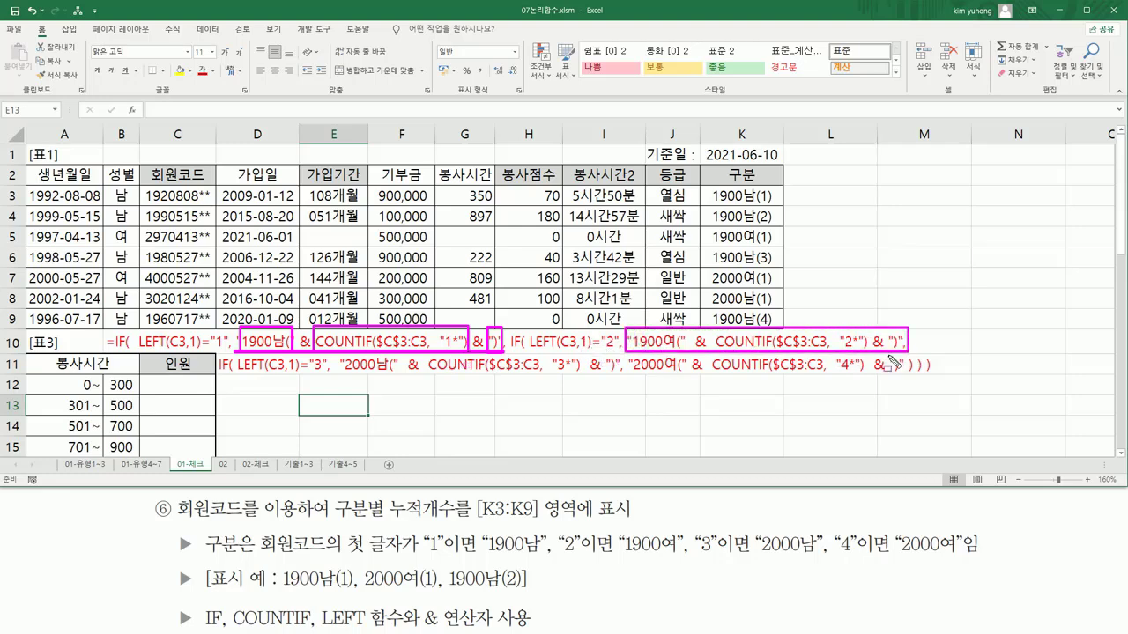
pyautogui.moveTo(338, 354)
pyautogui.mouseDown()
pyautogui.moveTo(340, 374)
pyautogui.moveTo(577, 354)
pyautogui.moveTo(620, 381)
pyautogui.moveTo(638, 370)
pyautogui.moveTo(906, 379)
pyautogui.mouseUp()
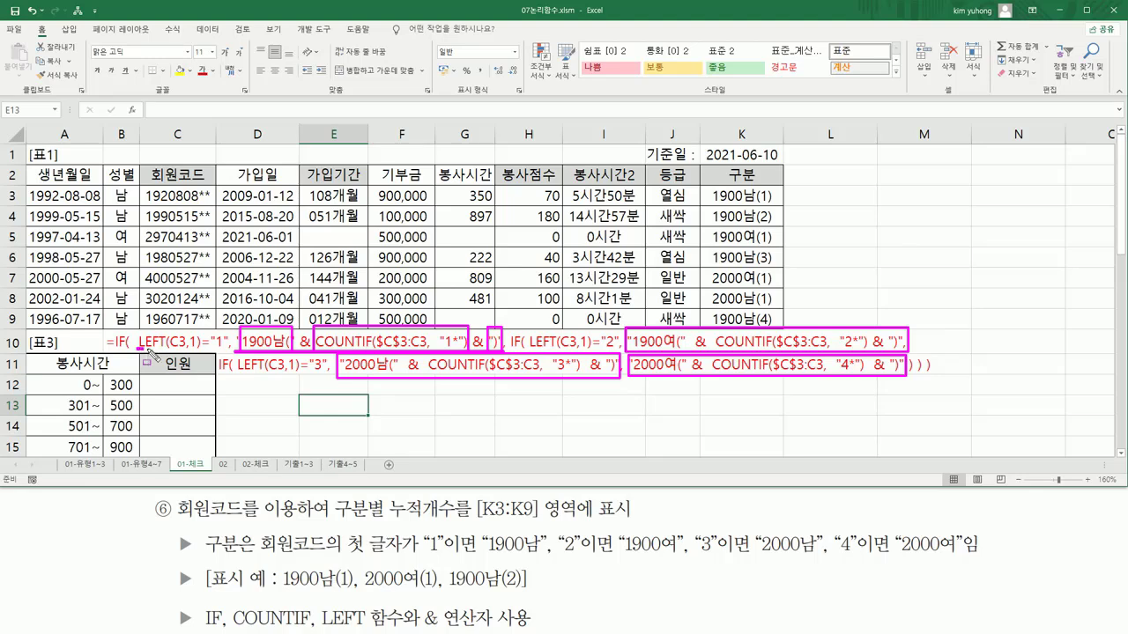
pyautogui.moveTo(137, 349); pyautogui.dragTo(222, 350)
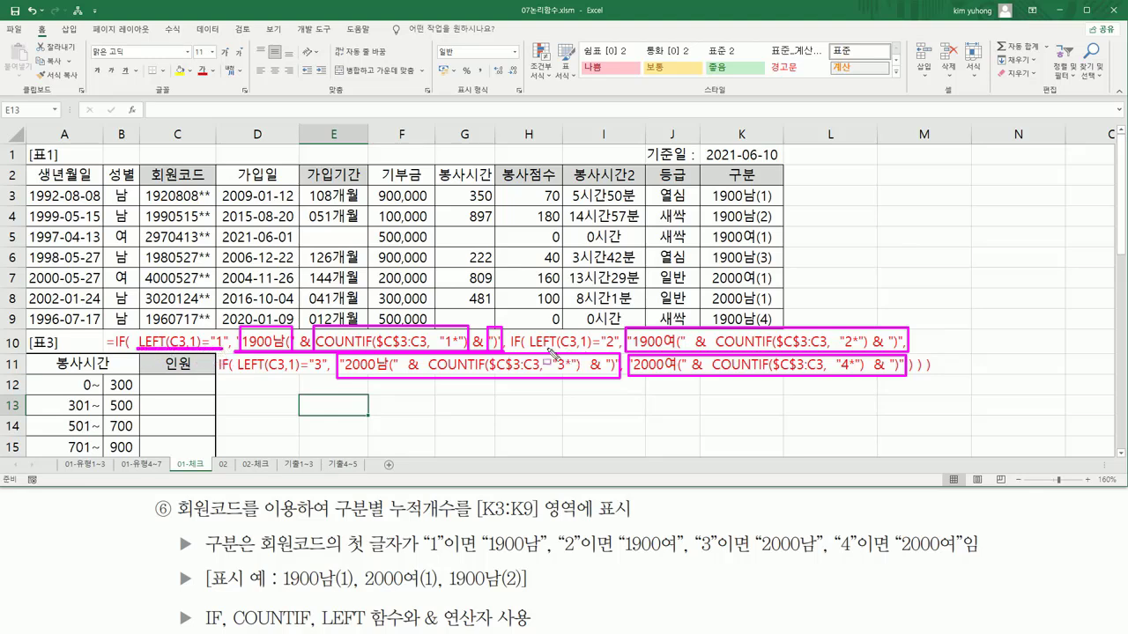
pyautogui.moveTo(530, 351); pyautogui.dragTo(619, 350)
pyautogui.moveTo(236, 371); pyautogui.dragTo(327, 372)
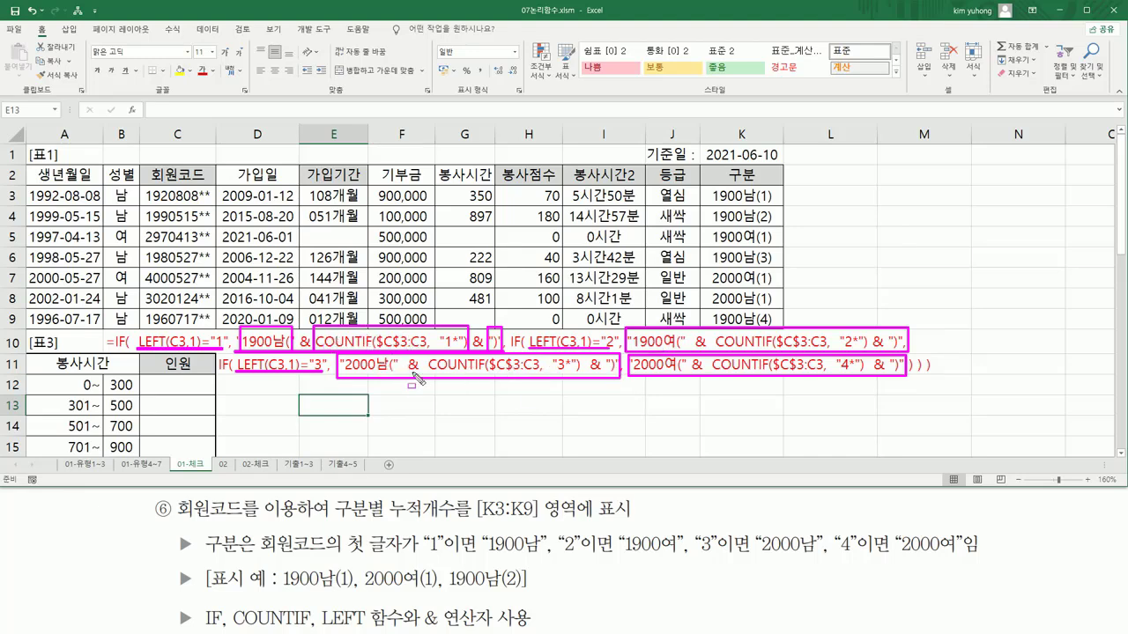
pyautogui.press('Escape')
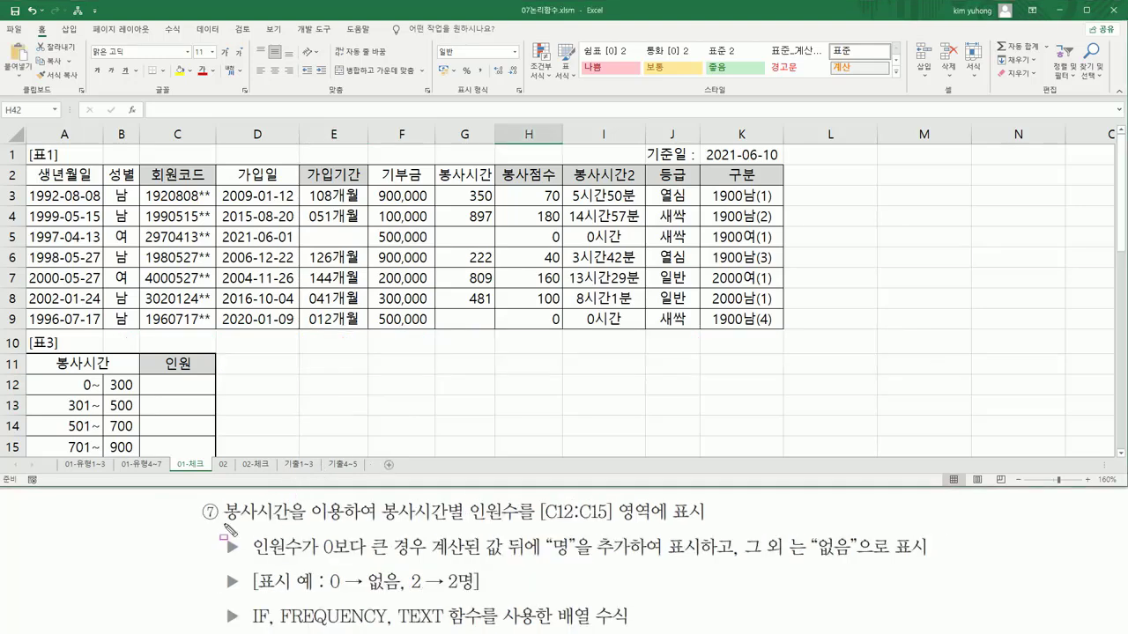
# - Examine the task ⑦ instructions for counting people per volunteer-hours band in C12:C15 with FREQUENCY, based on the 봉사시간 column
pyautogui.moveTo(219, 524)
pyautogui.mouseDown()
pyautogui.moveTo(339, 524)
pyautogui.moveTo(343, 497)
pyautogui.mouseUp()
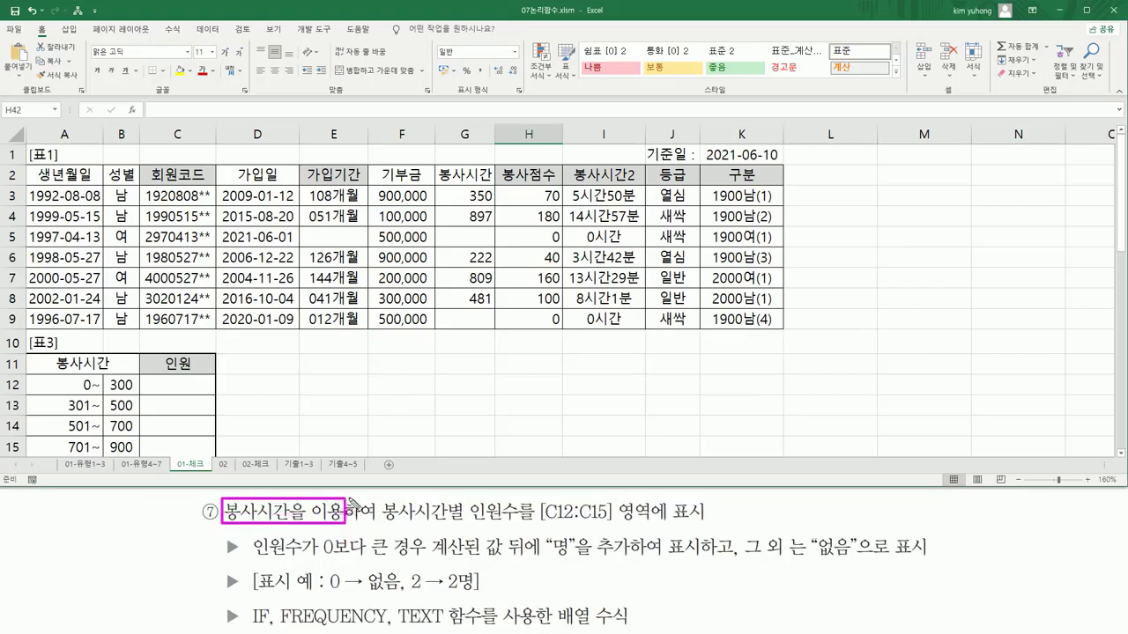
pyautogui.click(461, 184)
pyautogui.moveTo(474, 200); pyautogui.dragTo(493, 330)
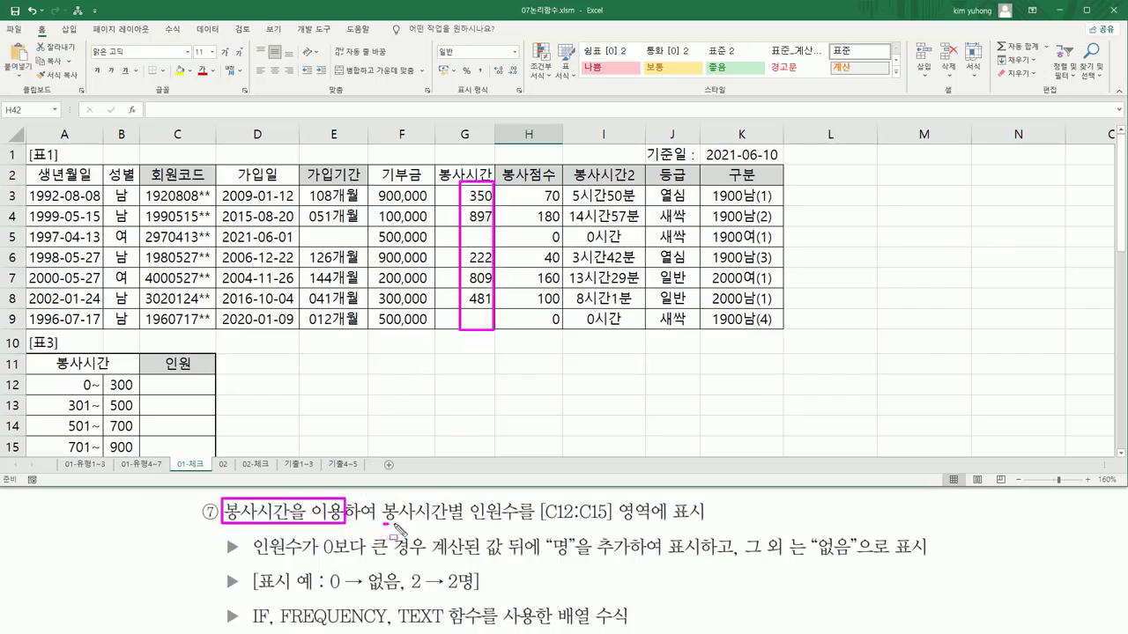
pyautogui.moveTo(383, 523)
pyautogui.mouseDown()
pyautogui.moveTo(463, 523)
pyautogui.moveTo(466, 496)
pyautogui.moveTo(525, 529)
pyautogui.moveTo(617, 527)
pyautogui.mouseUp()
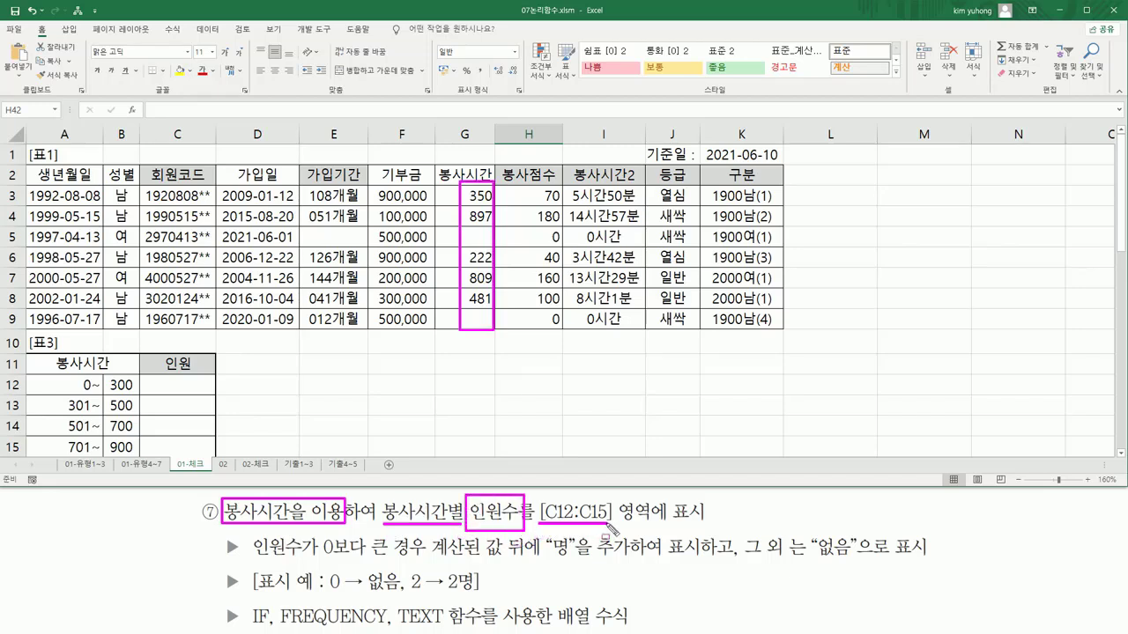
pyautogui.moveTo(154, 379)
pyautogui.mouseDown()
pyautogui.moveTo(155, 405)
pyautogui.moveTo(171, 377)
pyautogui.moveTo(202, 450)
pyautogui.mouseUp()
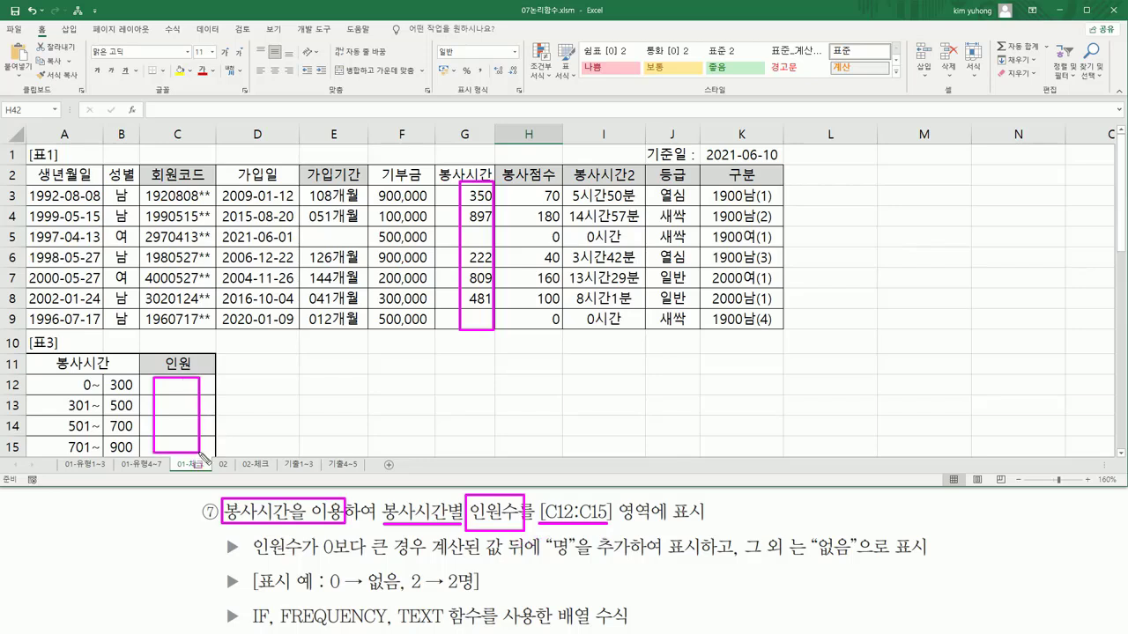
pyautogui.moveTo(282, 624); pyautogui.dragTo(382, 623)
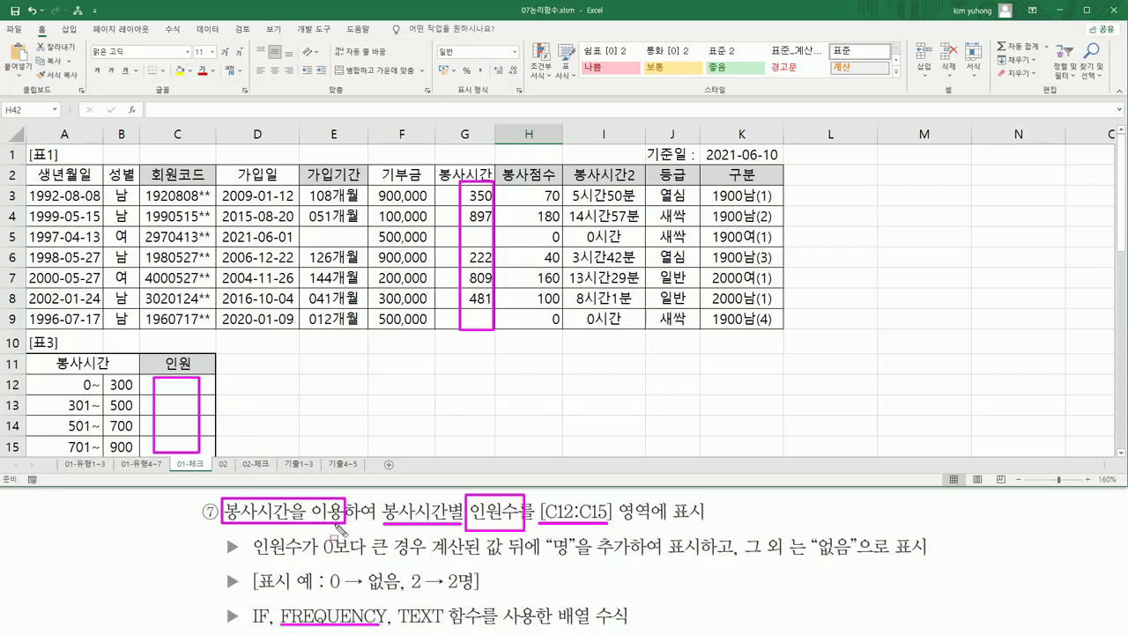
pyautogui.press('Escape')
# - Enter =FREQUENCY(G3:G9, B12:B15) as an array formula across C12:C15 of [표3]
pyautogui.moveTo(175, 381); pyautogui.dragTo(177, 448)
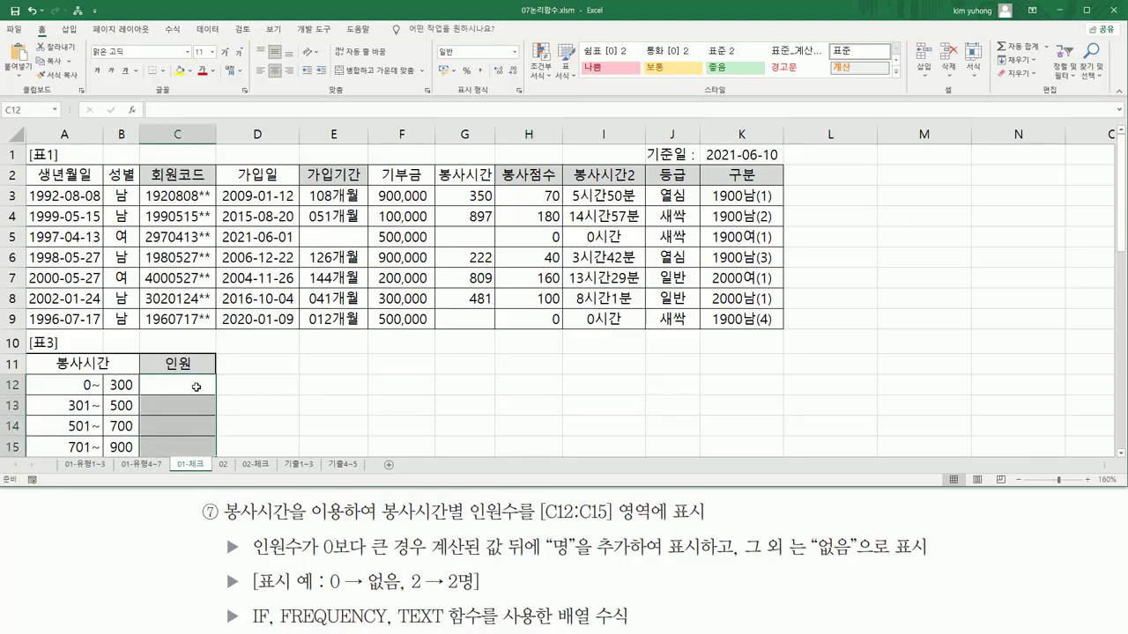
pyautogui.click(1122, 453)
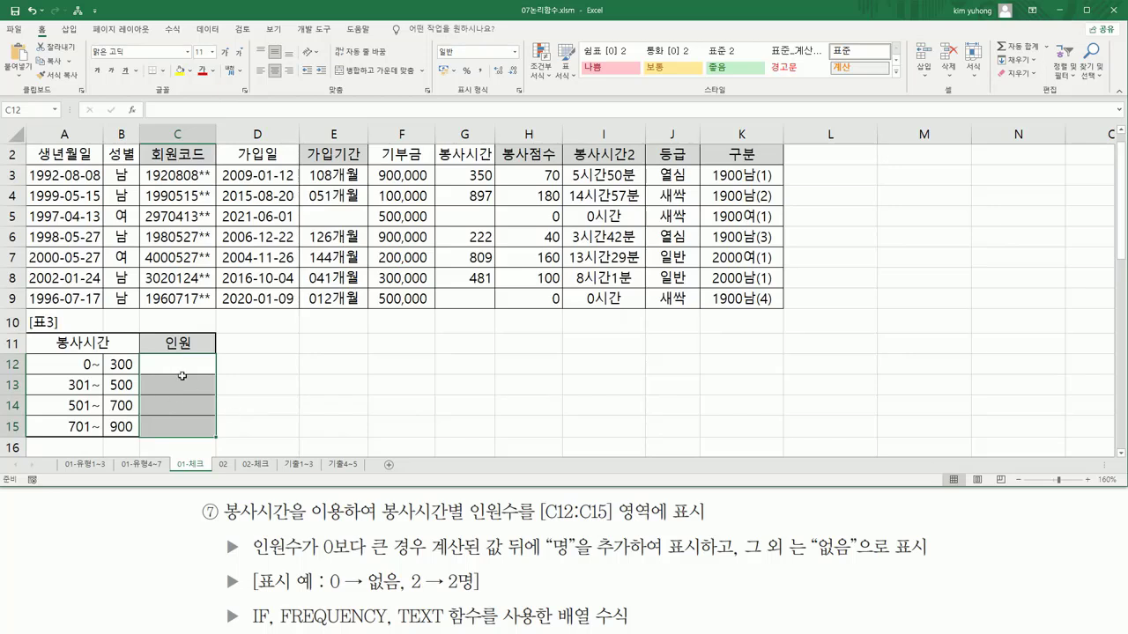
pyautogui.write('=')
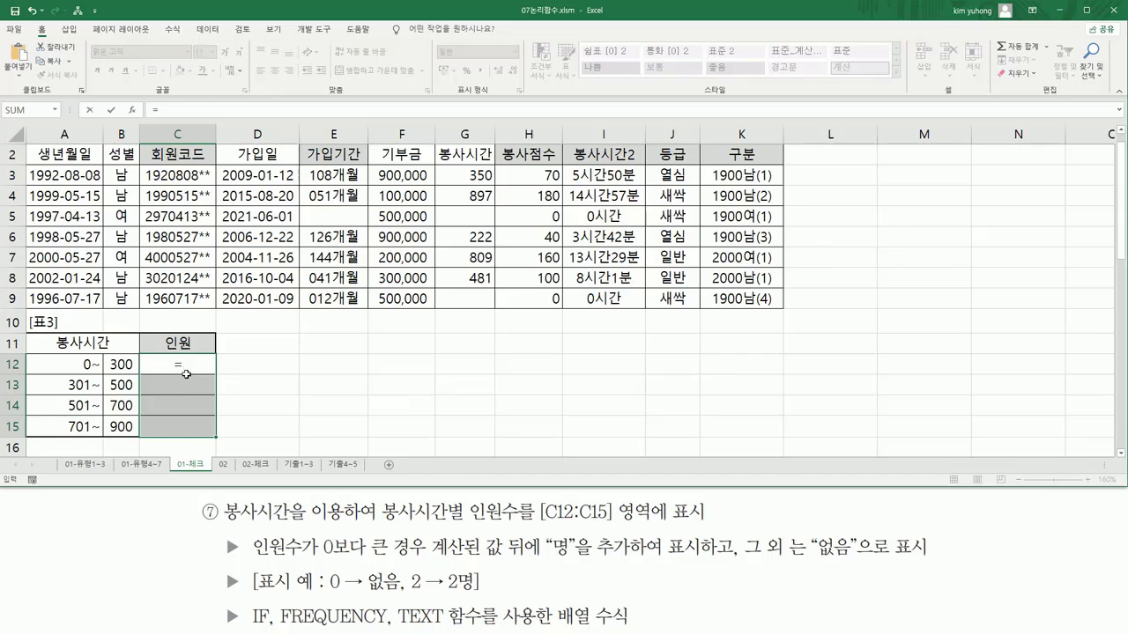
pyautogui.write('FREQUENCY(')
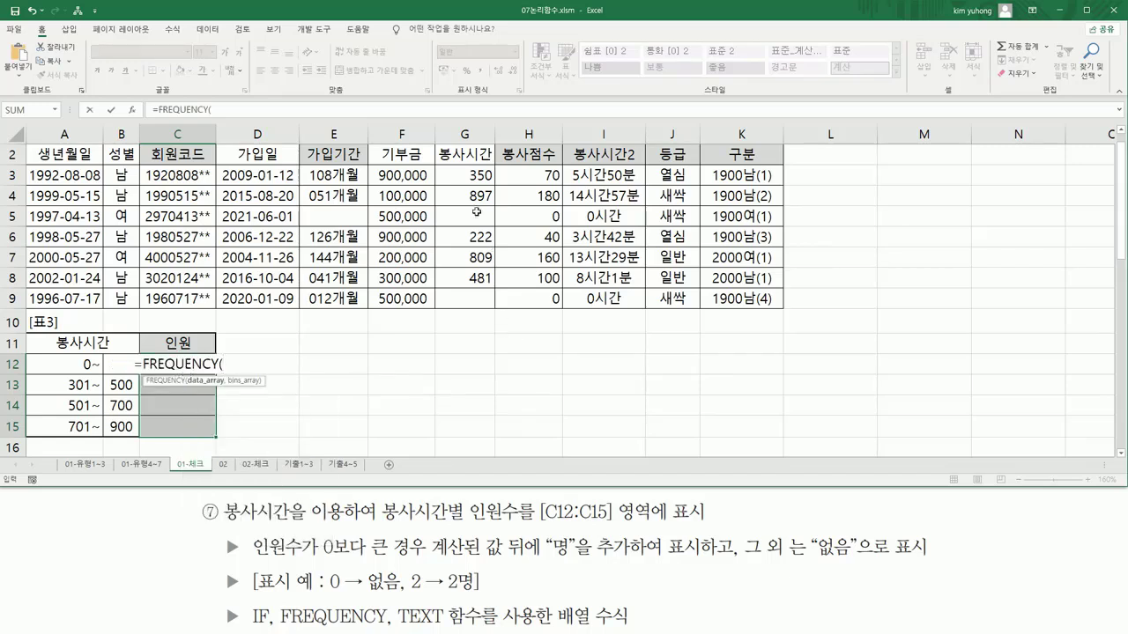
pyautogui.moveTo(472, 176); pyautogui.dragTo(462, 301)
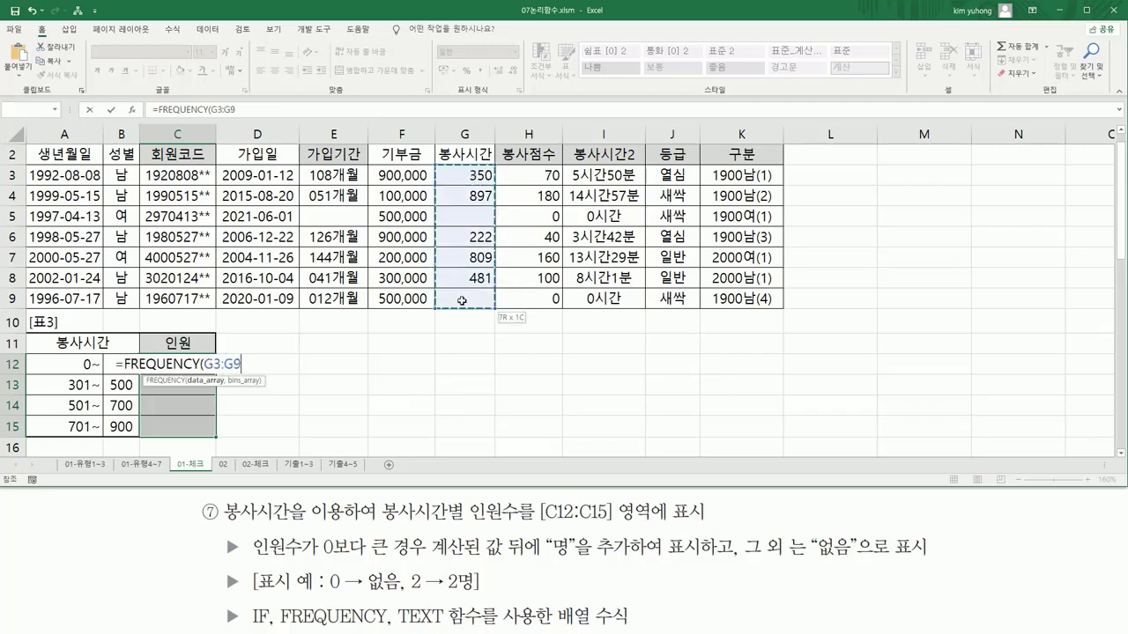
pyautogui.write(',')
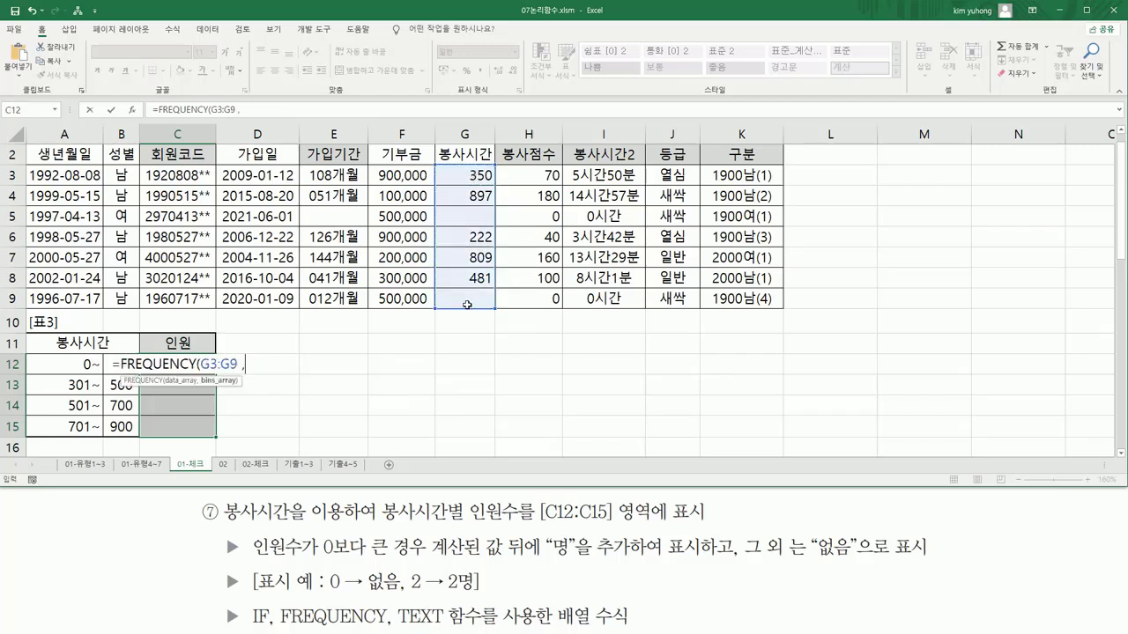
pyautogui.moveTo(115, 405); pyautogui.dragTo(117, 427)
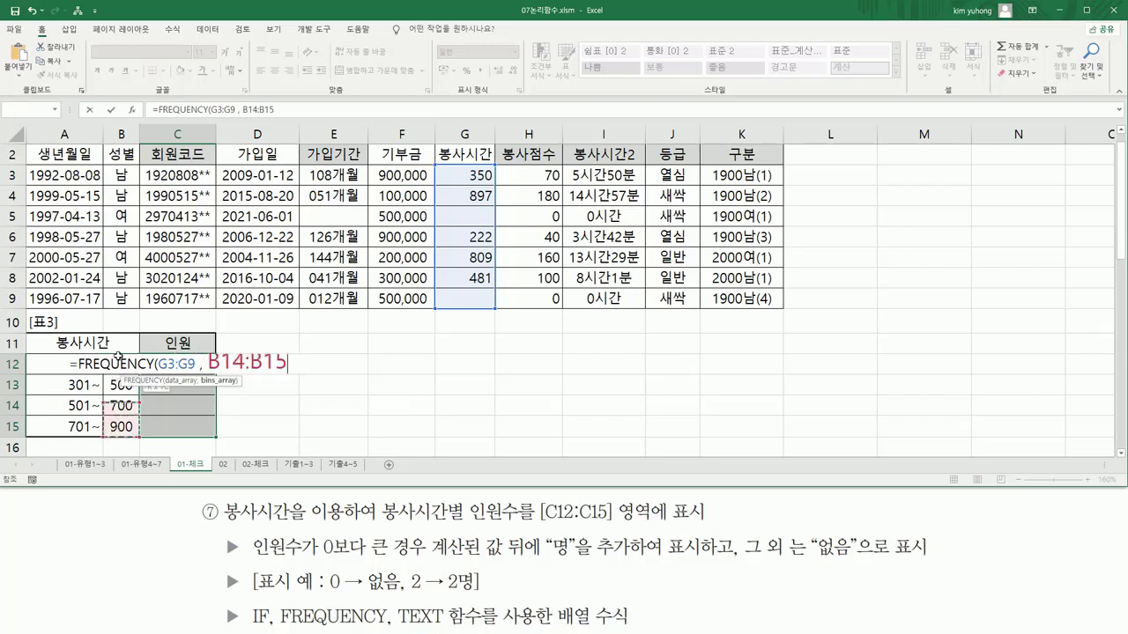
pyautogui.moveTo(118, 356); pyautogui.dragTo(121, 363)
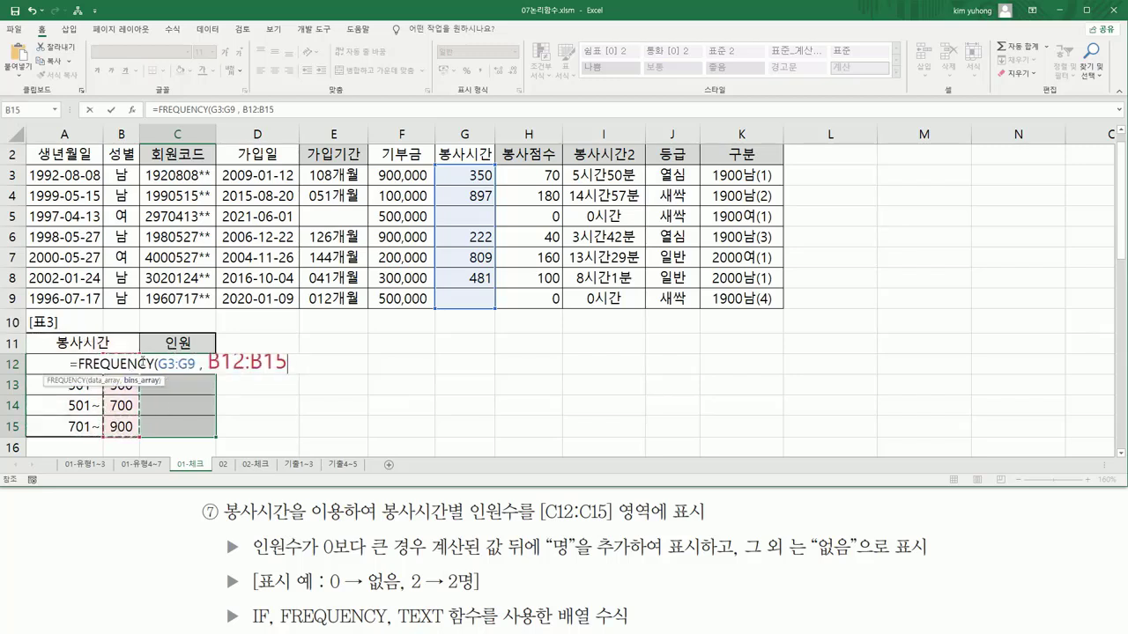
pyautogui.write(')')
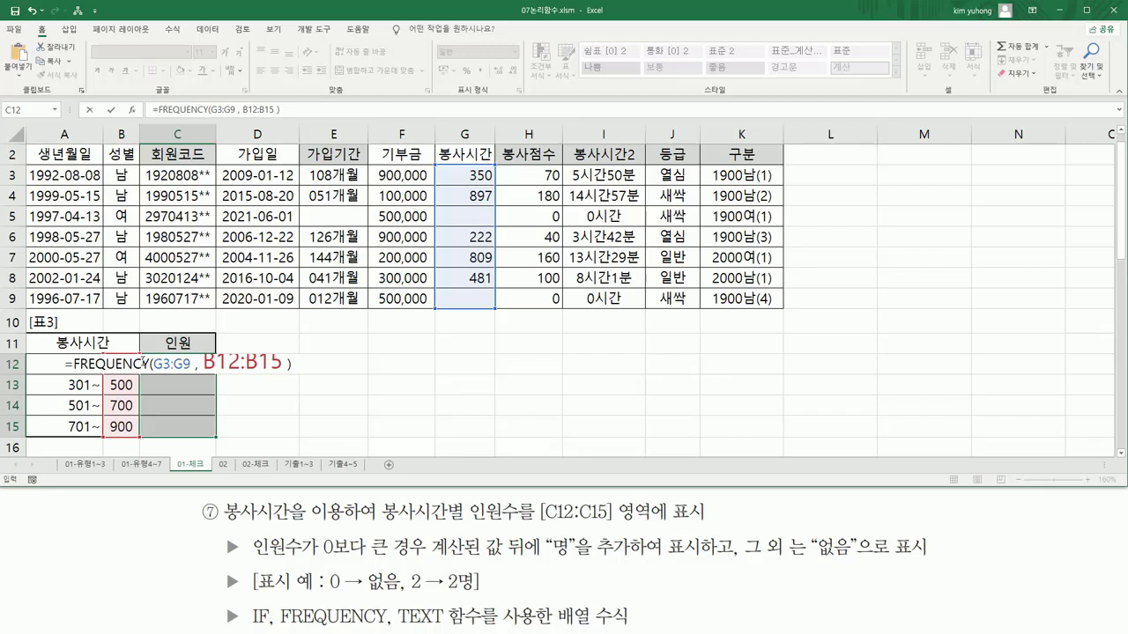
pyautogui.hotkey('ctrl', 'shift', 'Return')
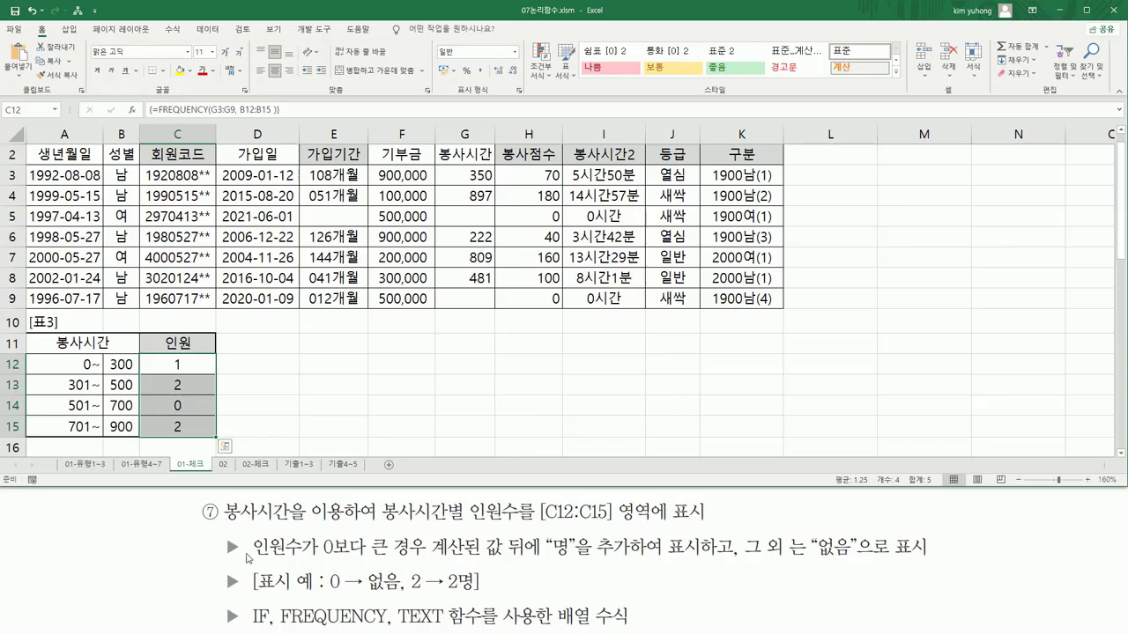
# - Examine the task ⑦ rule for showing "명" after counts above 0 and "없음" otherwise, using IF and TEXT
pyautogui.moveTo(254, 559); pyautogui.dragTo(413, 562)
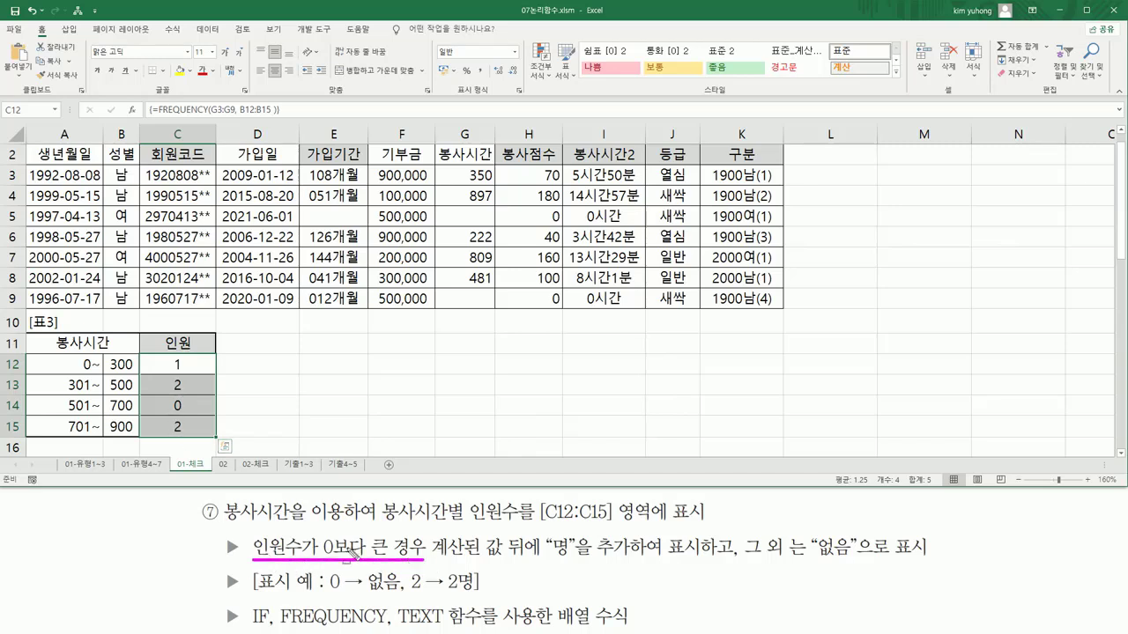
pyautogui.moveTo(320, 533)
pyautogui.mouseDown()
pyautogui.moveTo(425, 558)
pyautogui.moveTo(548, 564)
pyautogui.moveTo(545, 533)
pyautogui.mouseUp()
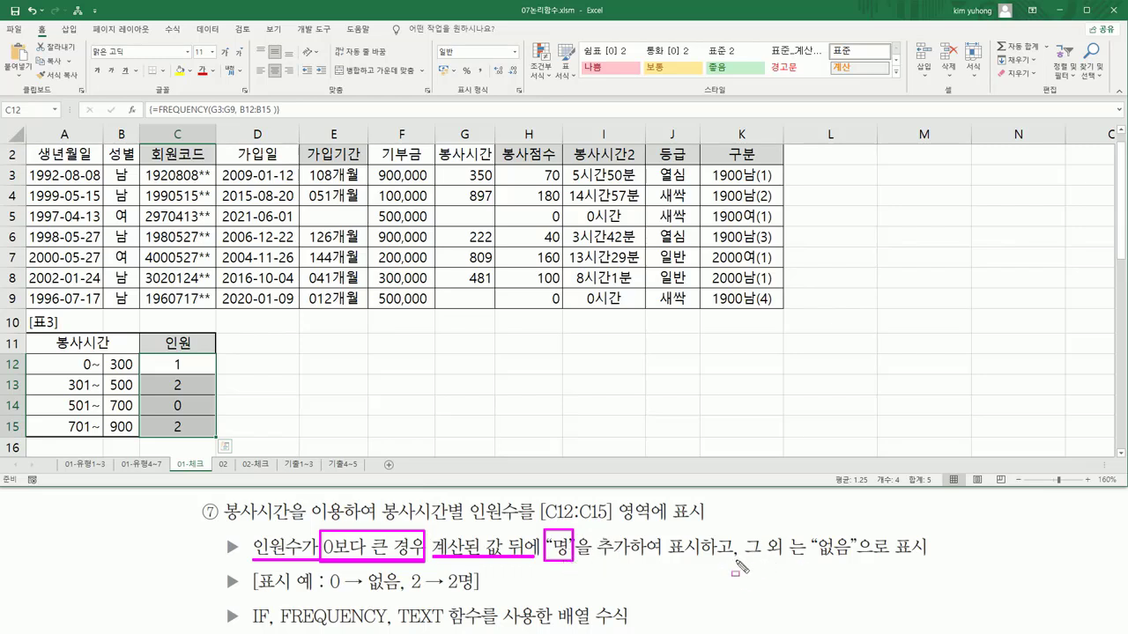
pyautogui.moveTo(737, 561); pyautogui.dragTo(919, 561)
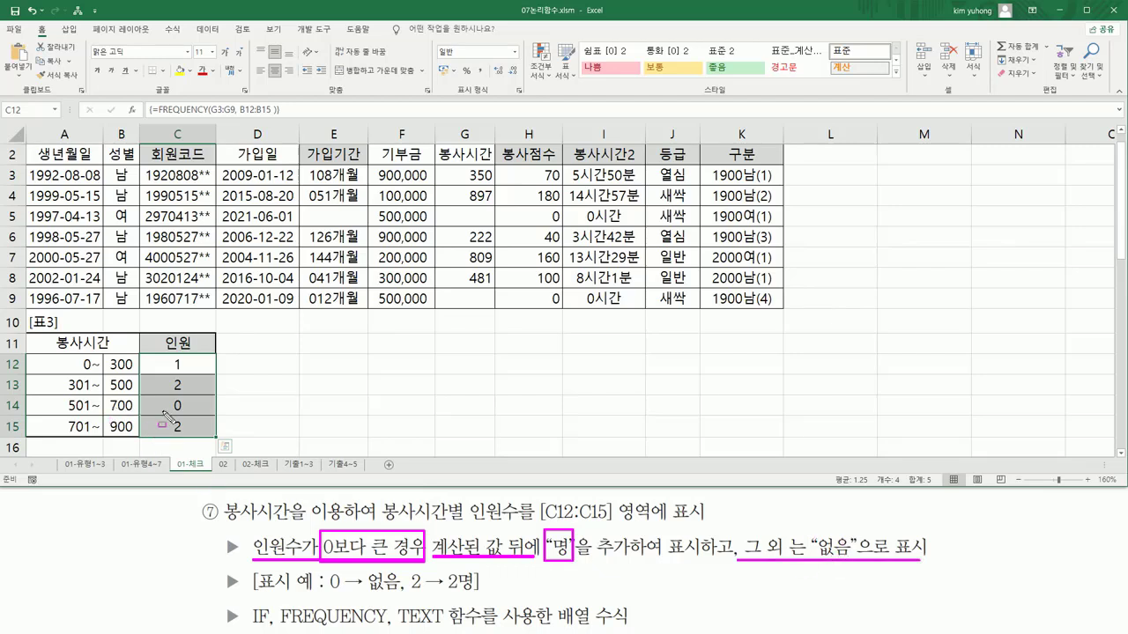
pyautogui.moveTo(168, 414); pyautogui.dragTo(187, 397)
pyautogui.moveTo(396, 600); pyautogui.dragTo(444, 629)
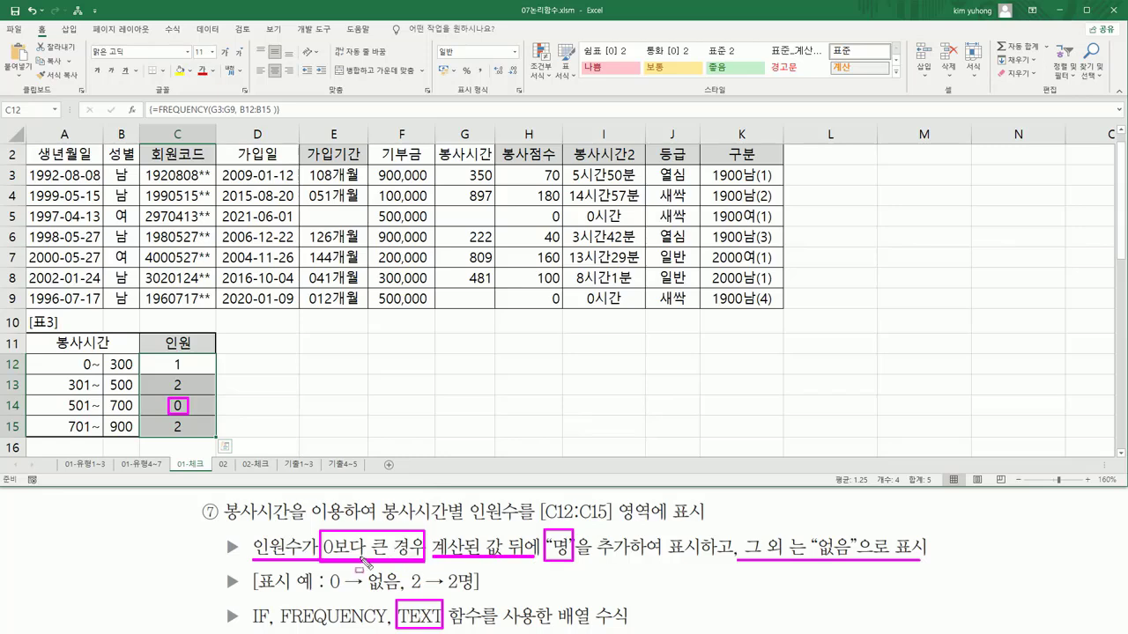
pyautogui.moveTo(250, 626); pyautogui.dragTo(264, 627)
pyautogui.press('Escape')
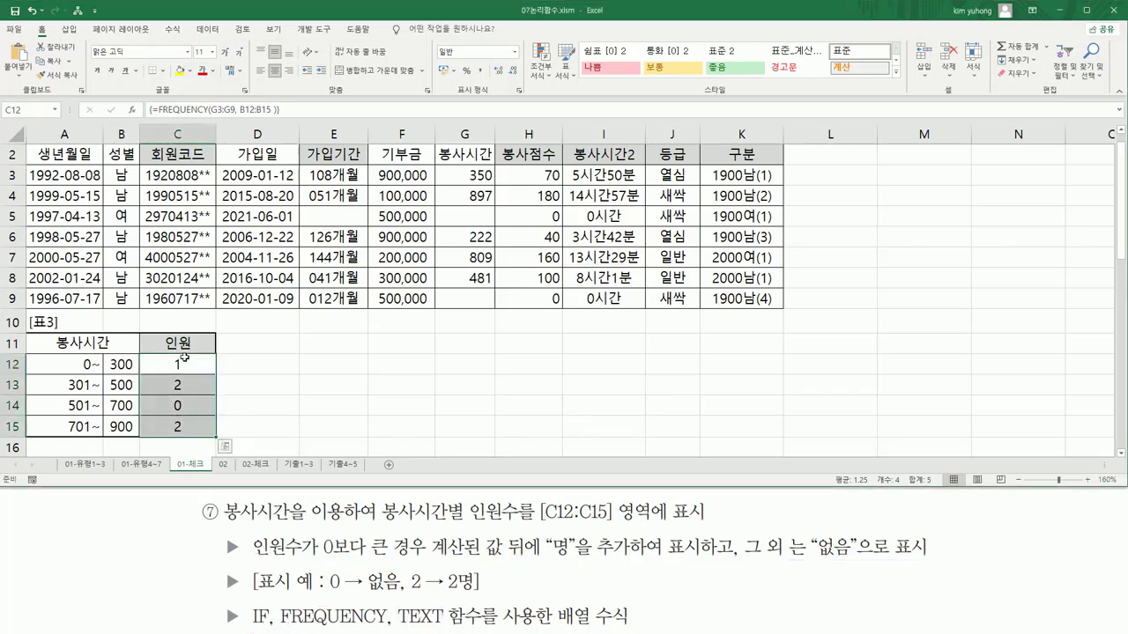
# - Edit the C12:C15 array formula so FREQUENCY(G3:G9, B12:B15) becomes the start of an IF function's logical test
pyautogui.click(159, 110)
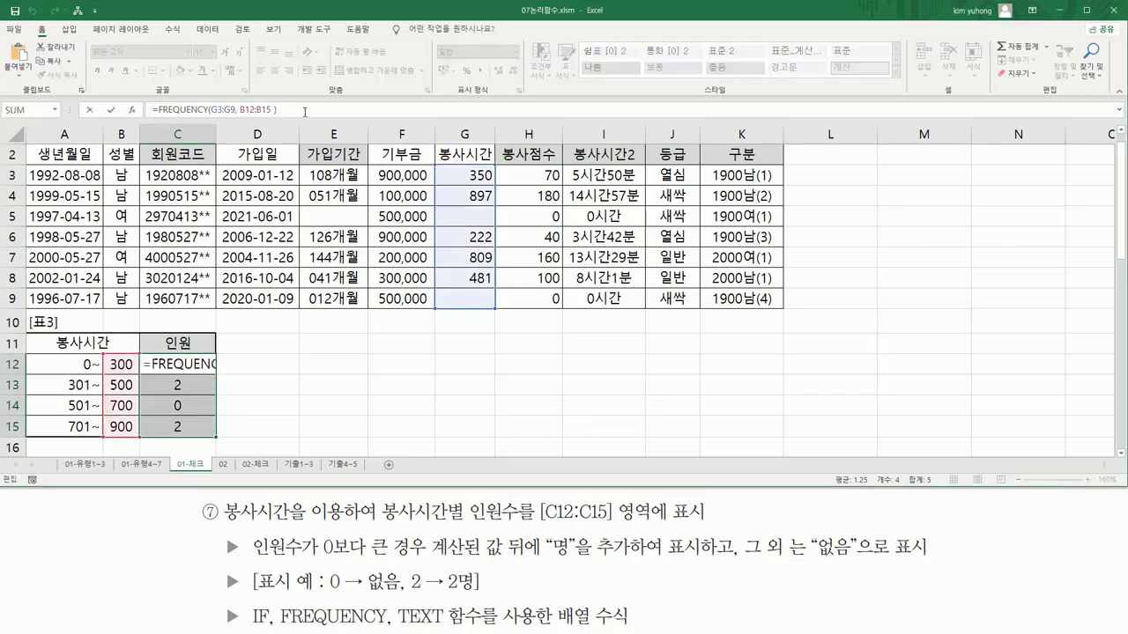
pyautogui.moveTo(305, 111); pyautogui.dragTo(160, 115)
pyautogui.hotkey('ctrl', 'c')
pyautogui.press('BackSpace')
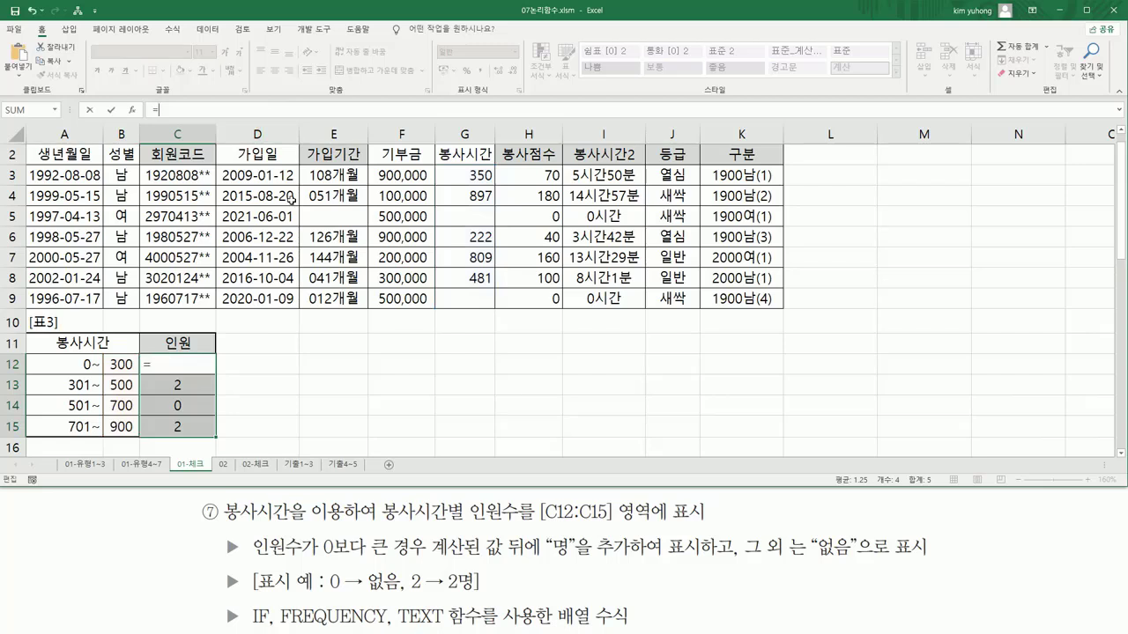
pyautogui.write('if(')
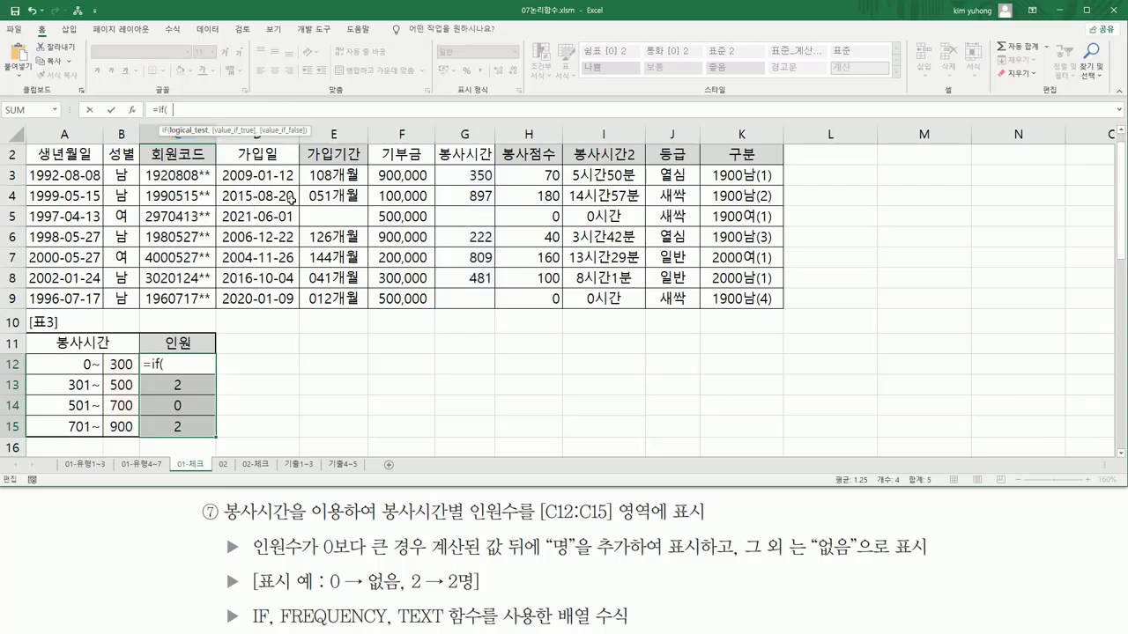
pyautogui.hotkey('ctrl', 'v')
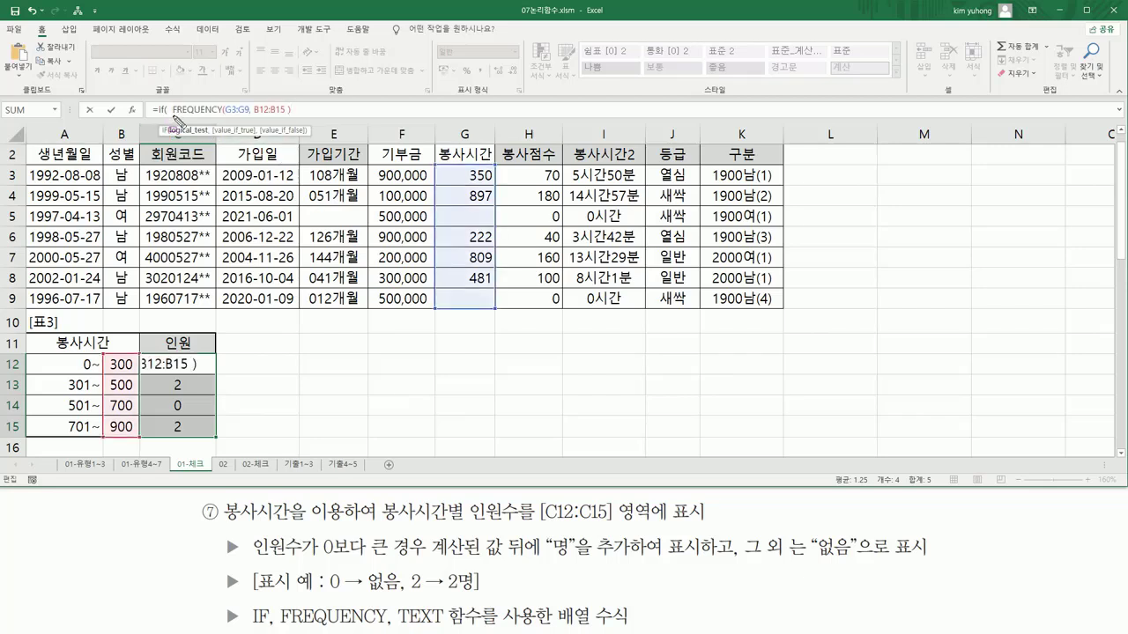
# - Copy the FREQUENCY(G3:G9, B12:B15) expression and complete the IF's logical test with >0
pyautogui.moveTo(173, 110); pyautogui.dragTo(300, 106)
pyautogui.hotkey('ctrl', 'c')
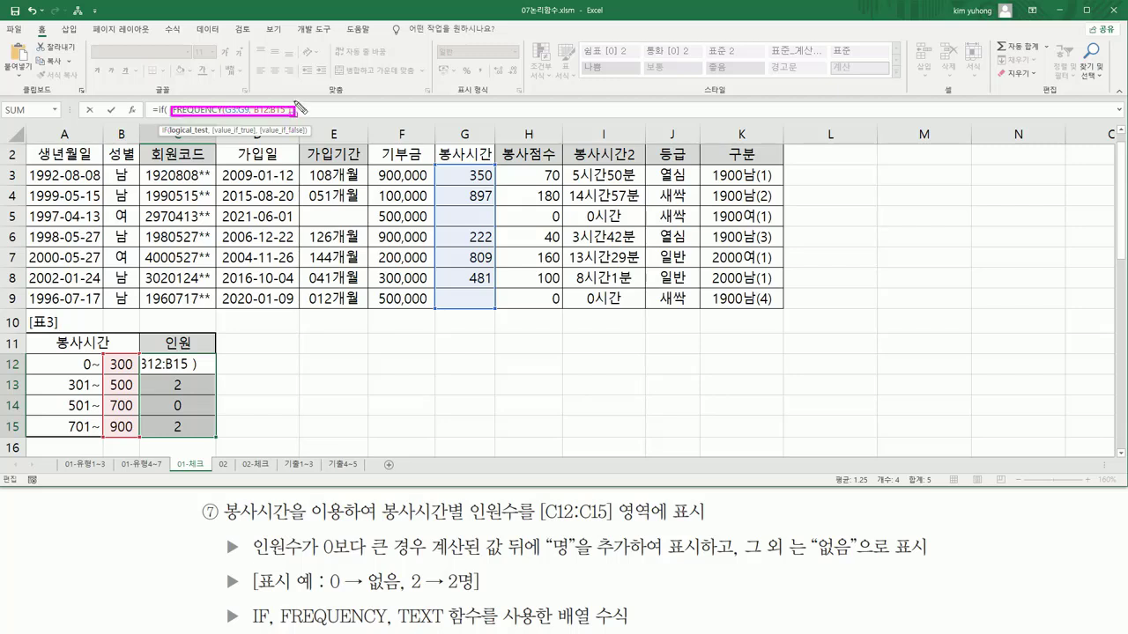
pyautogui.click(304, 109)
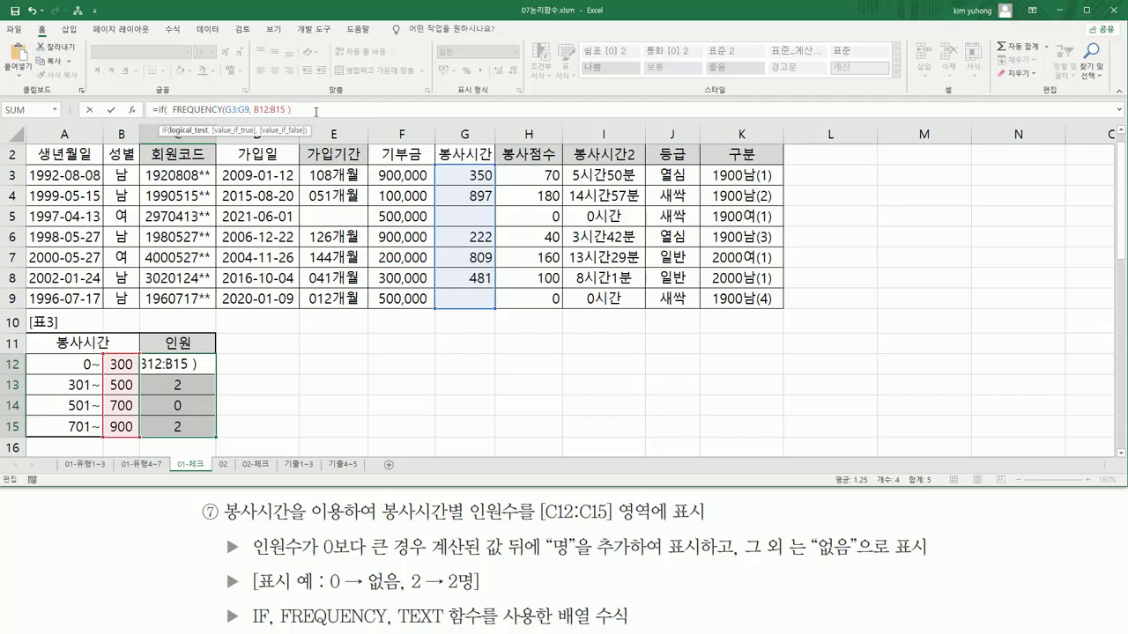
pyautogui.write('>0 ,')
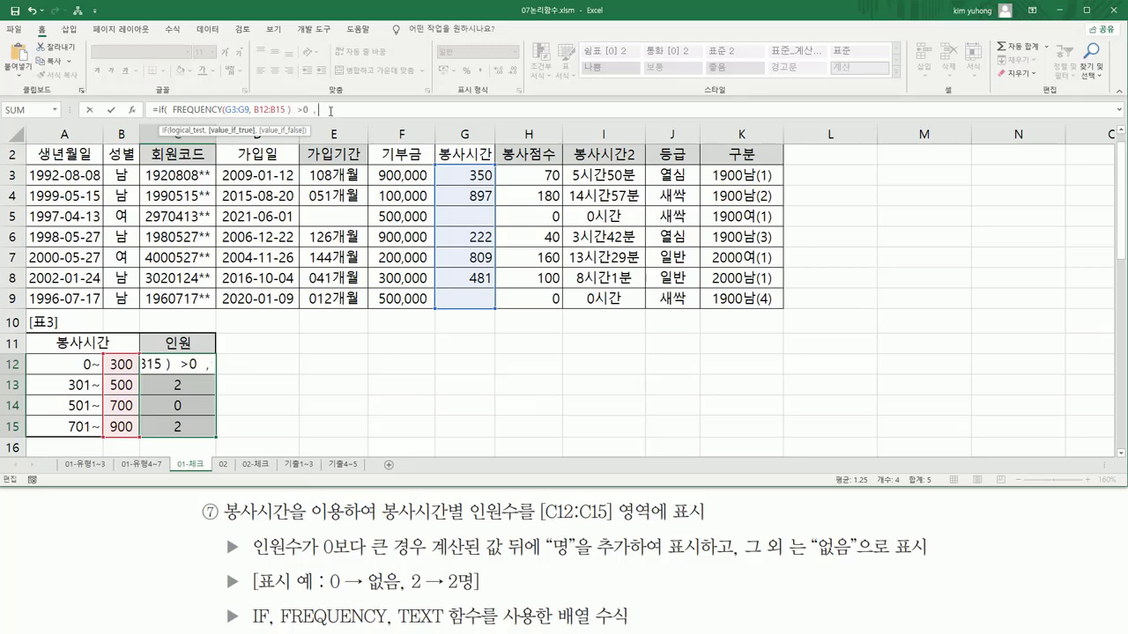
# - Set the IF's value_if_true to TEXT(FREQUENCY(G3:G9, B12:B15), "0명"), reusing the copied FREQUENCY expression
pyautogui.hotkey('ctrl', 'v')
pyautogui.moveTo(316, 110); pyautogui.dragTo(503, 110)
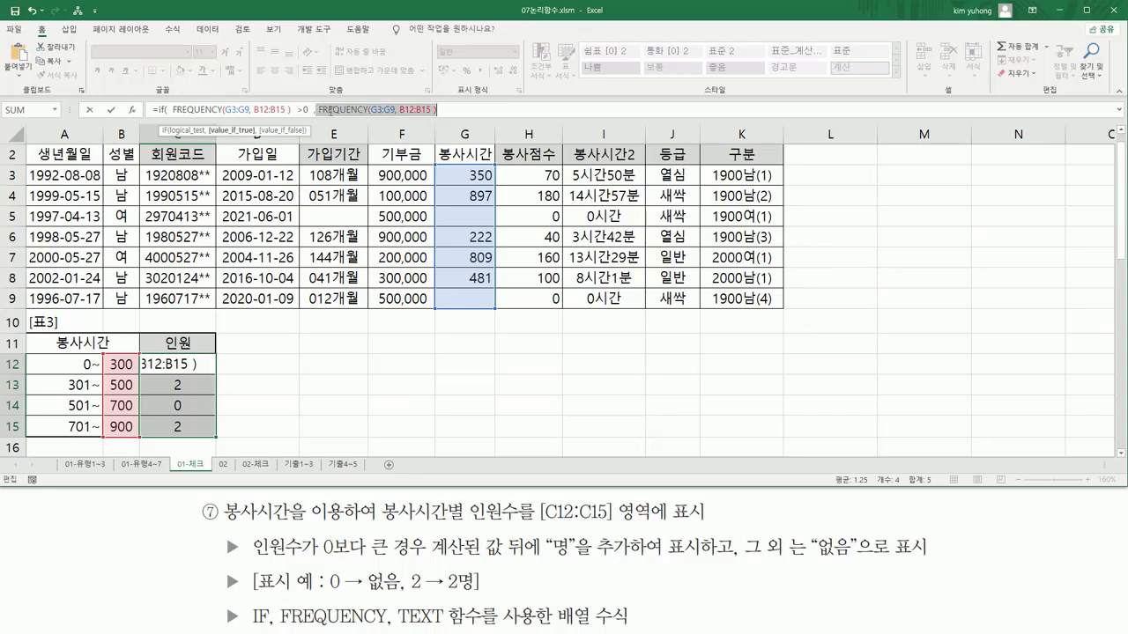
pyautogui.click(315, 109)
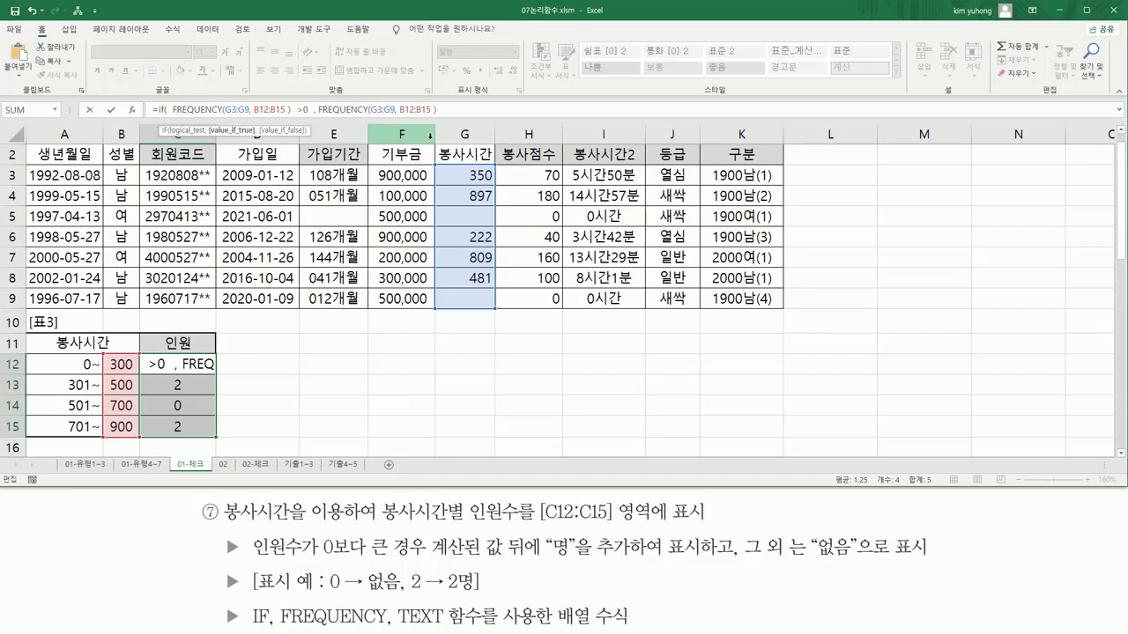
pyautogui.write('tes')
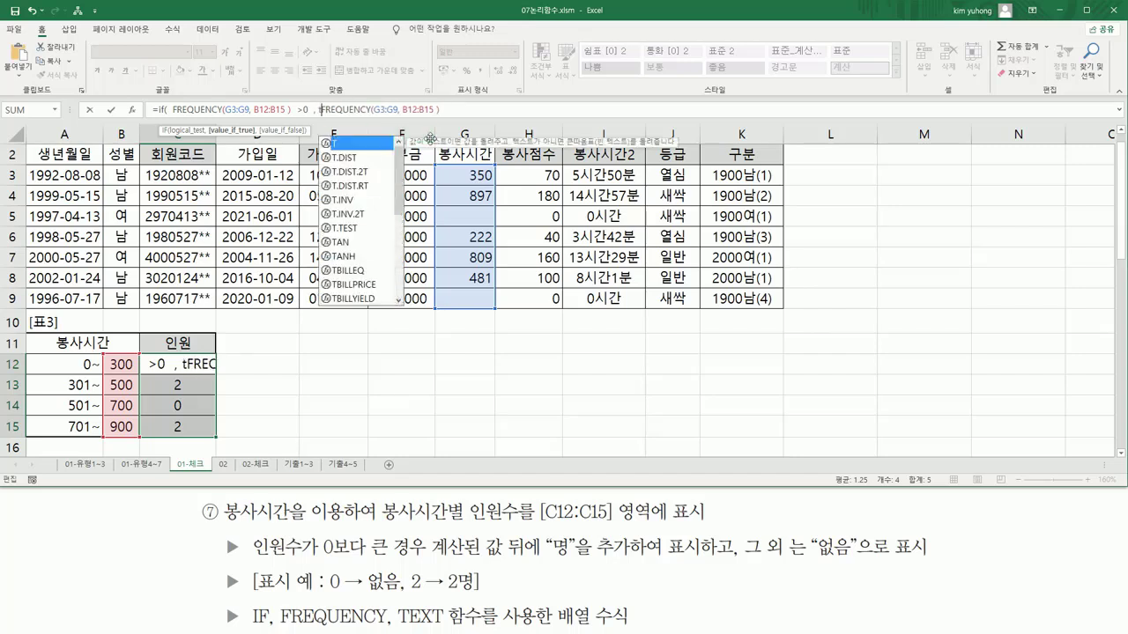
pyautogui.press('Tab')
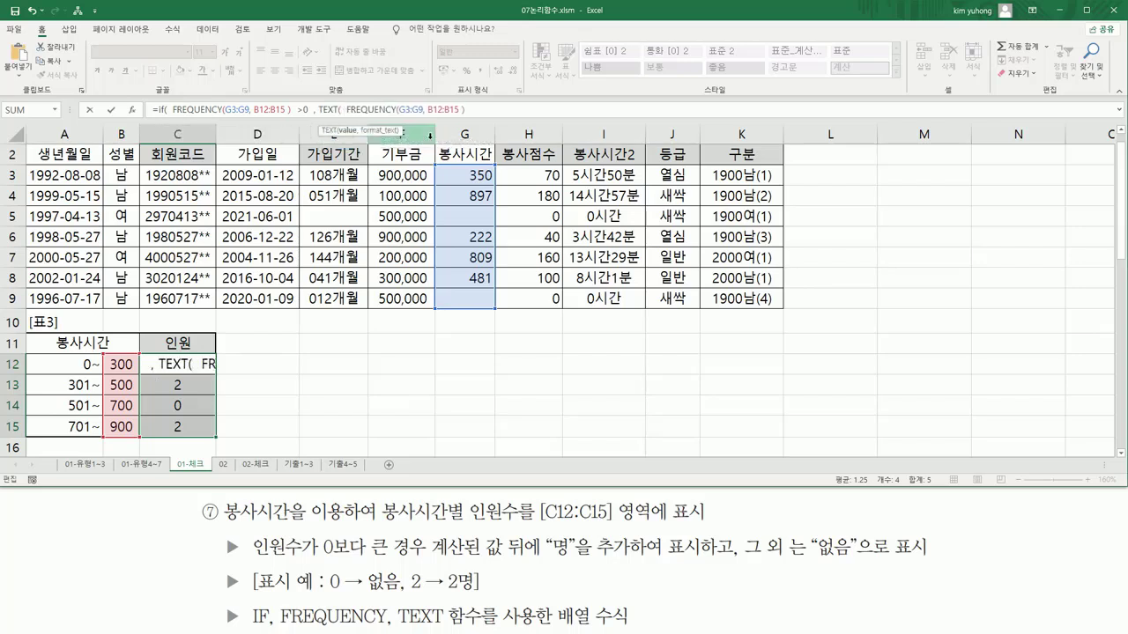
pyautogui.hotkey('shift', 'End')
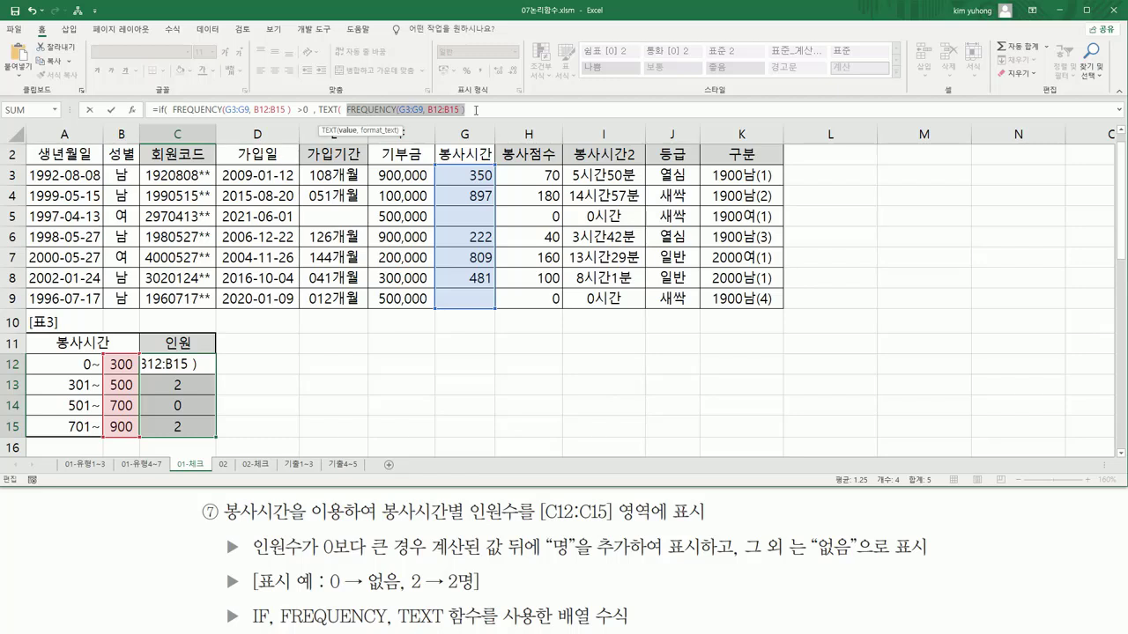
pyautogui.click(477, 109)
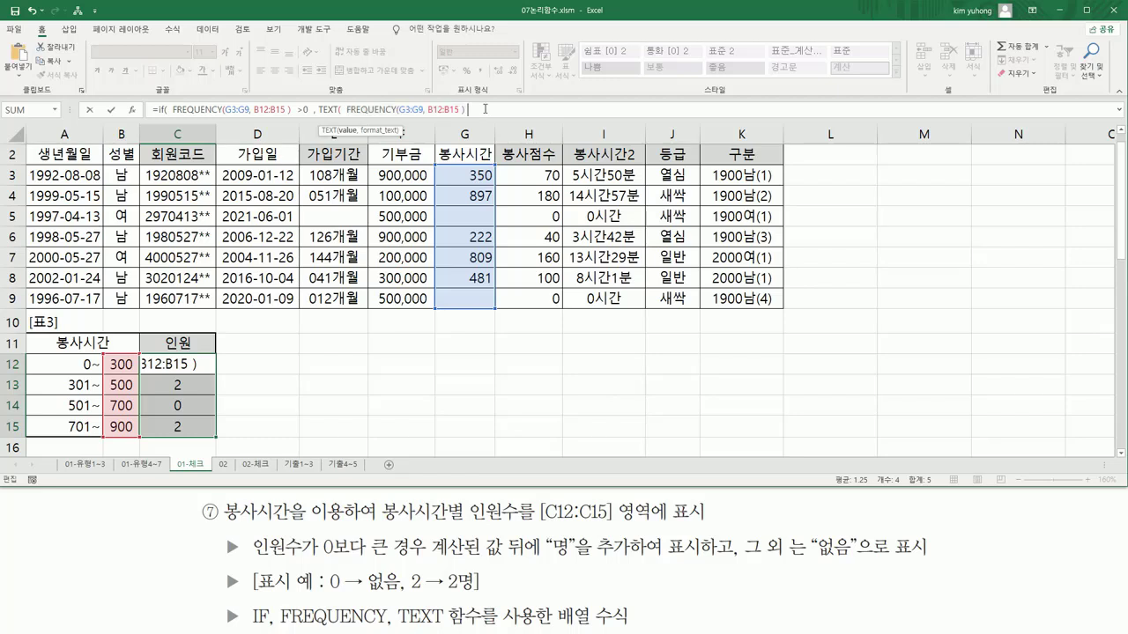
pyautogui.write(',"0')
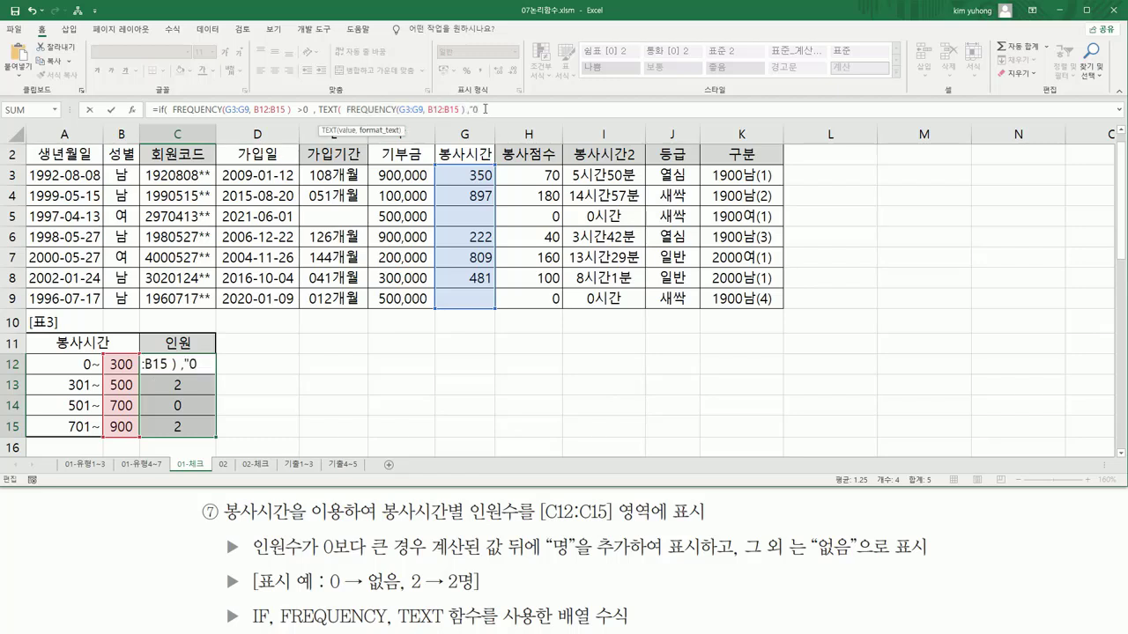
pyautogui.write('명" )')
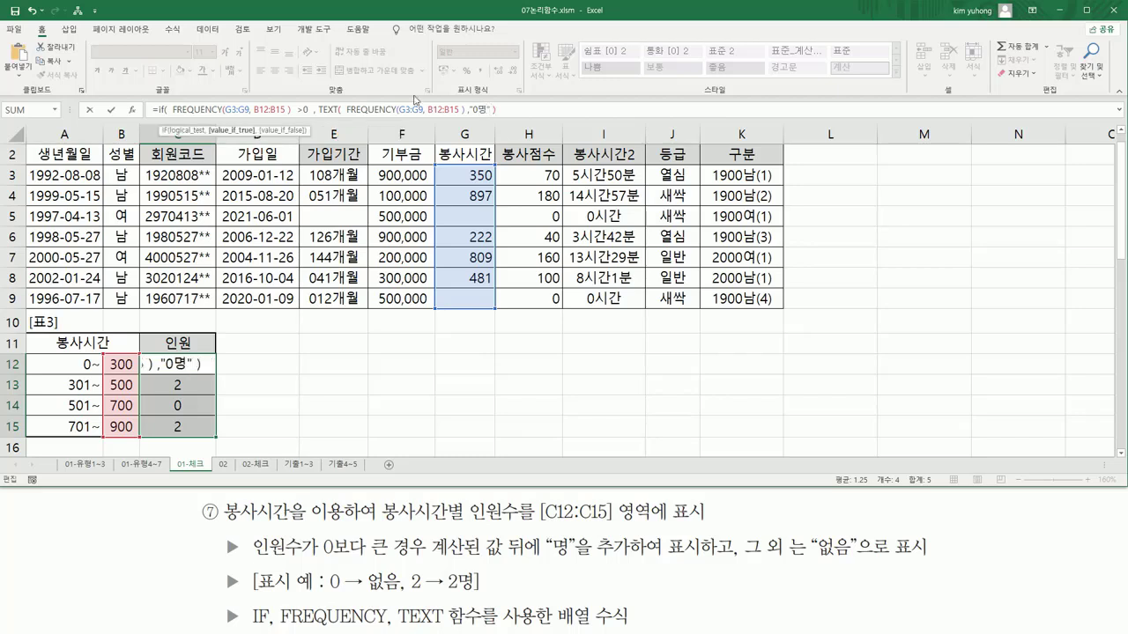
# - Set the IF's value_if_false to "없음", close the function, and enter it as an array formula across C12:C15
pyautogui.moveTo(345, 114); pyautogui.dragTo(490, 115)
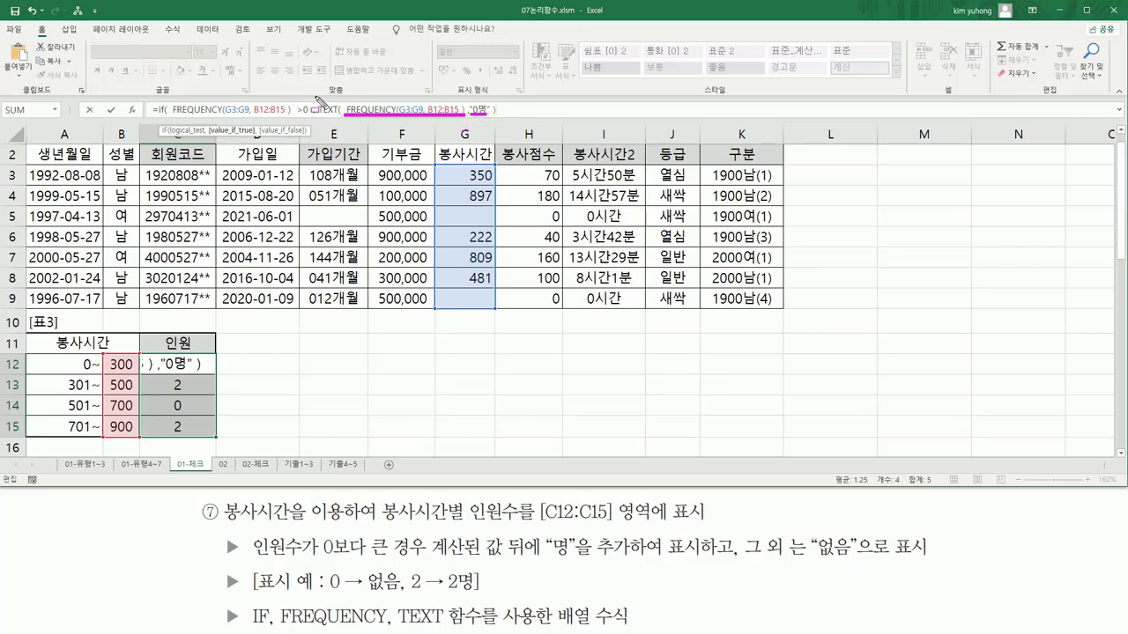
pyautogui.moveTo(317, 97)
pyautogui.mouseDown()
pyautogui.moveTo(344, 137)
pyautogui.moveTo(499, 134)
pyautogui.mouseUp()
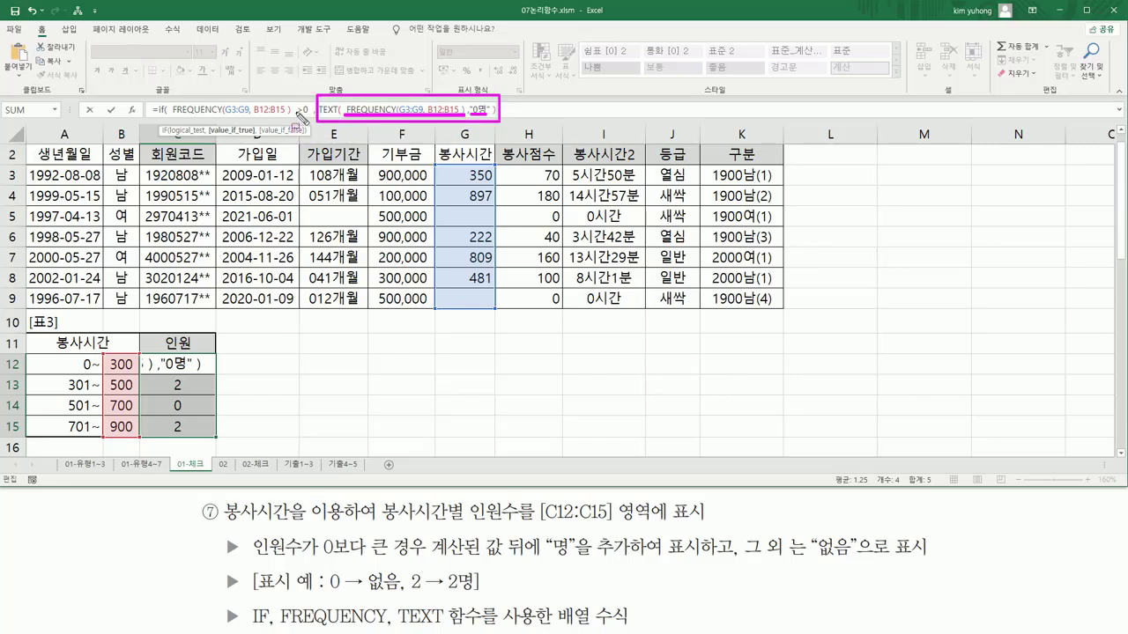
pyautogui.press('Escape')
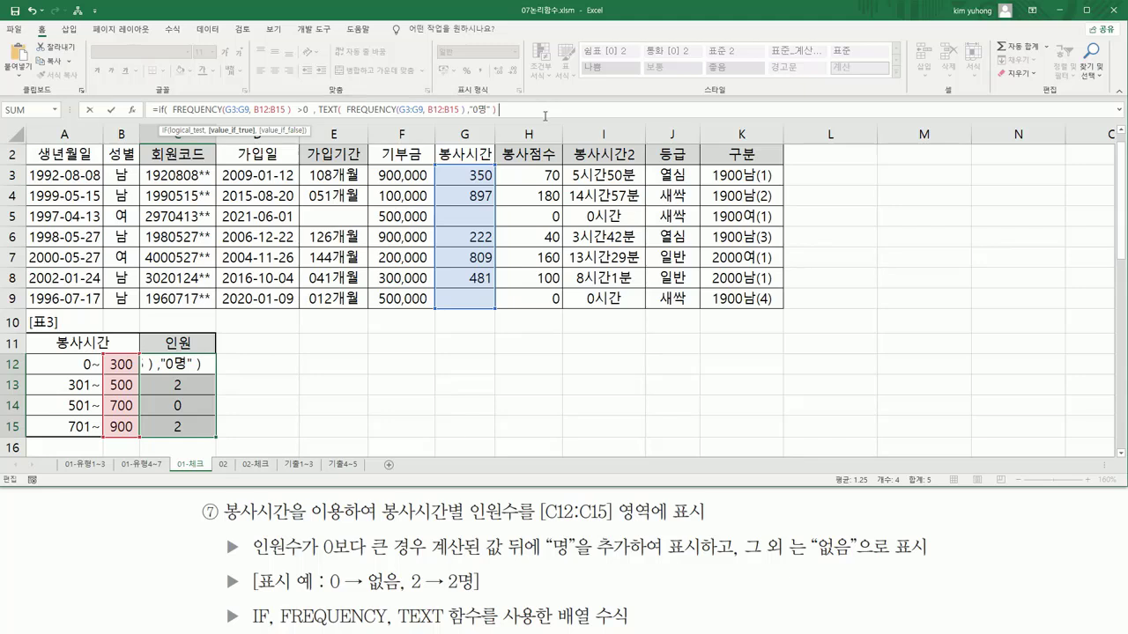
pyautogui.write(', "')
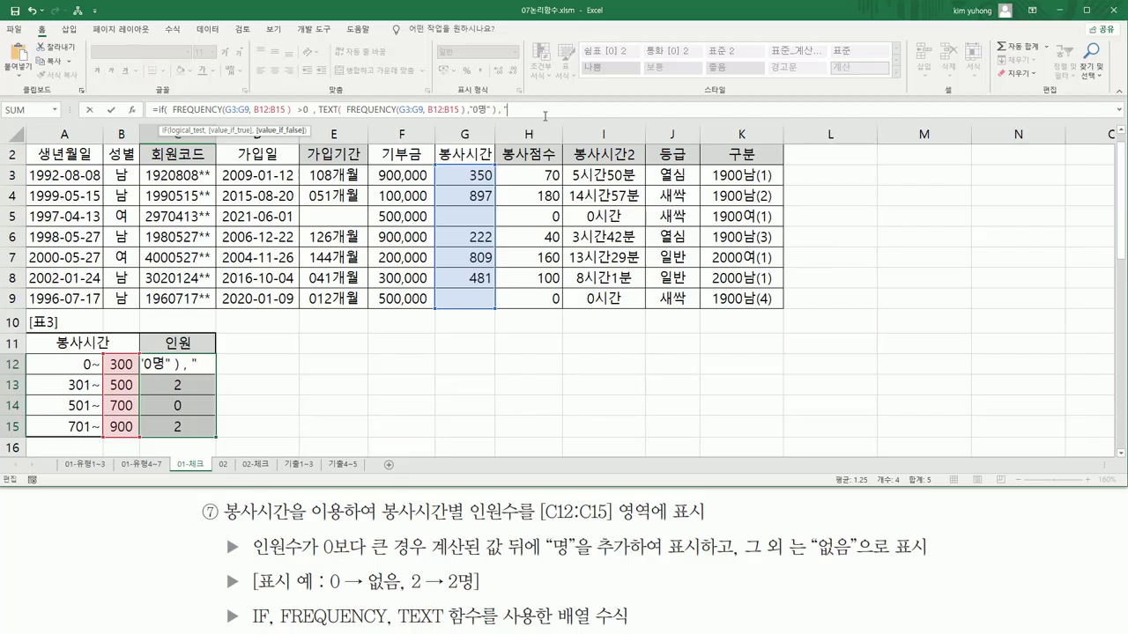
pyautogui.write('없음"')
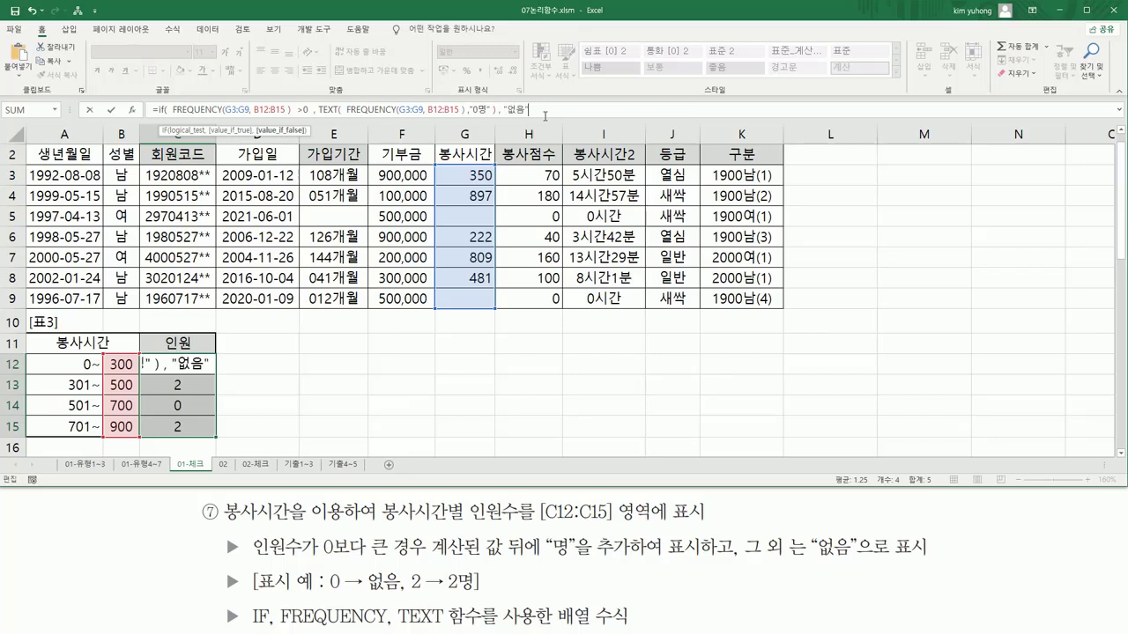
pyautogui.write(' )')
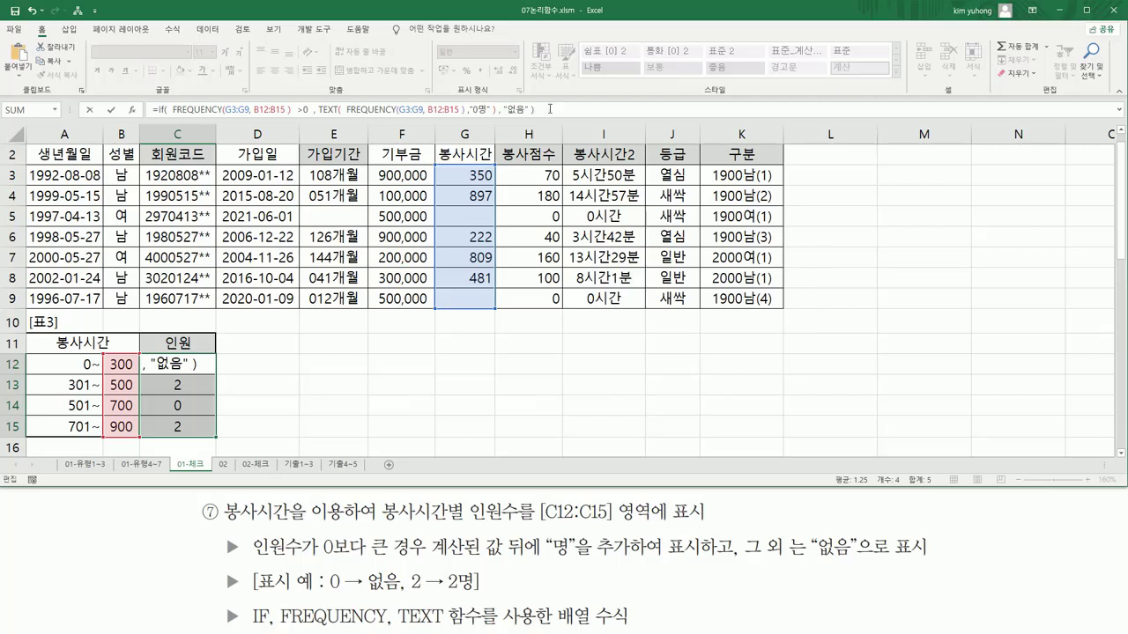
pyautogui.hotkey('ctrl', 'shift', 'Return')
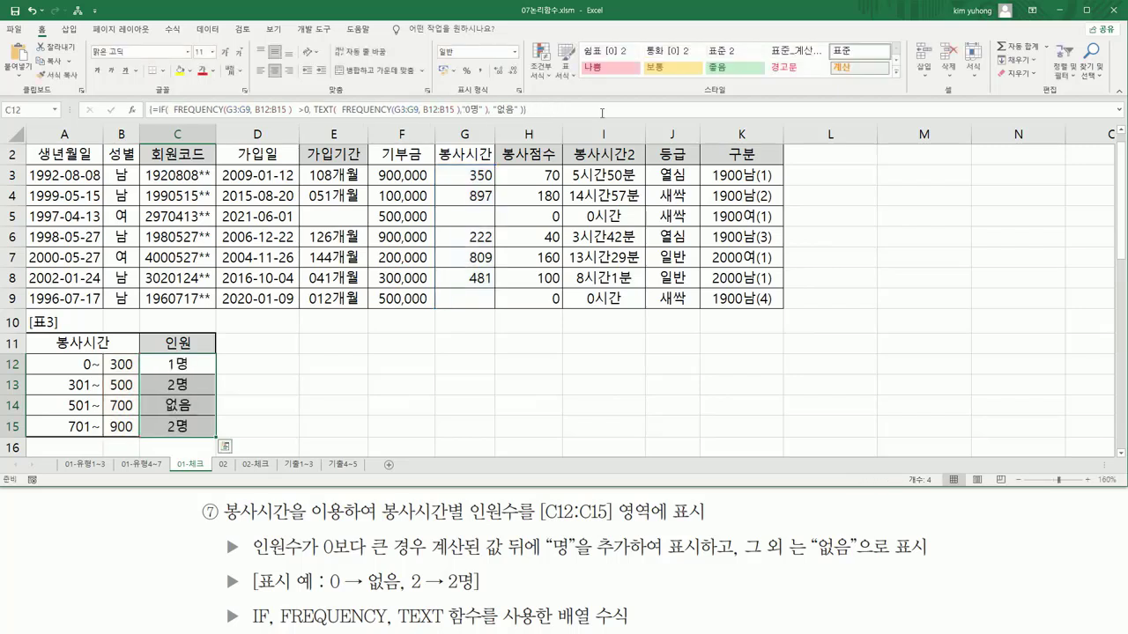
# - Check the headcount results in C12:C15 of [표3] against the "명" and "없음" display rule
pyautogui.hotkey('ctrl', '2')
pyautogui.moveTo(162, 368)
pyautogui.mouseDown()
pyautogui.moveTo(196, 369)
pyautogui.moveTo(187, 390)
pyautogui.moveTo(201, 389)
pyautogui.mouseUp()
pyautogui.moveTo(161, 433); pyautogui.dragTo(191, 434)
pyautogui.moveTo(162, 398); pyautogui.dragTo(192, 416)
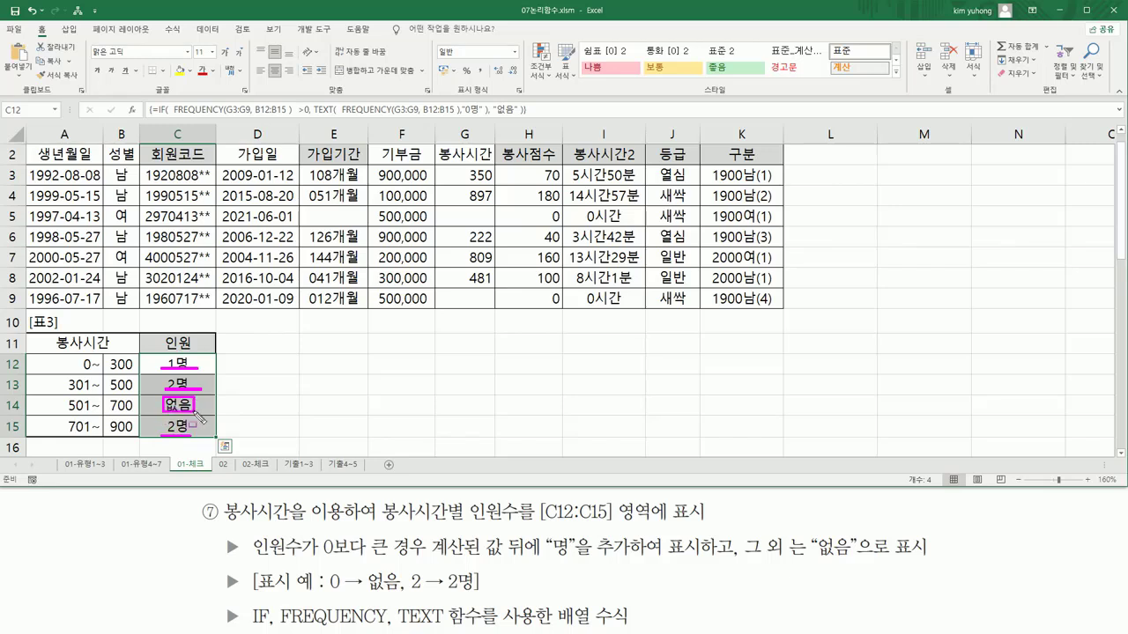
pyautogui.press('Escape')
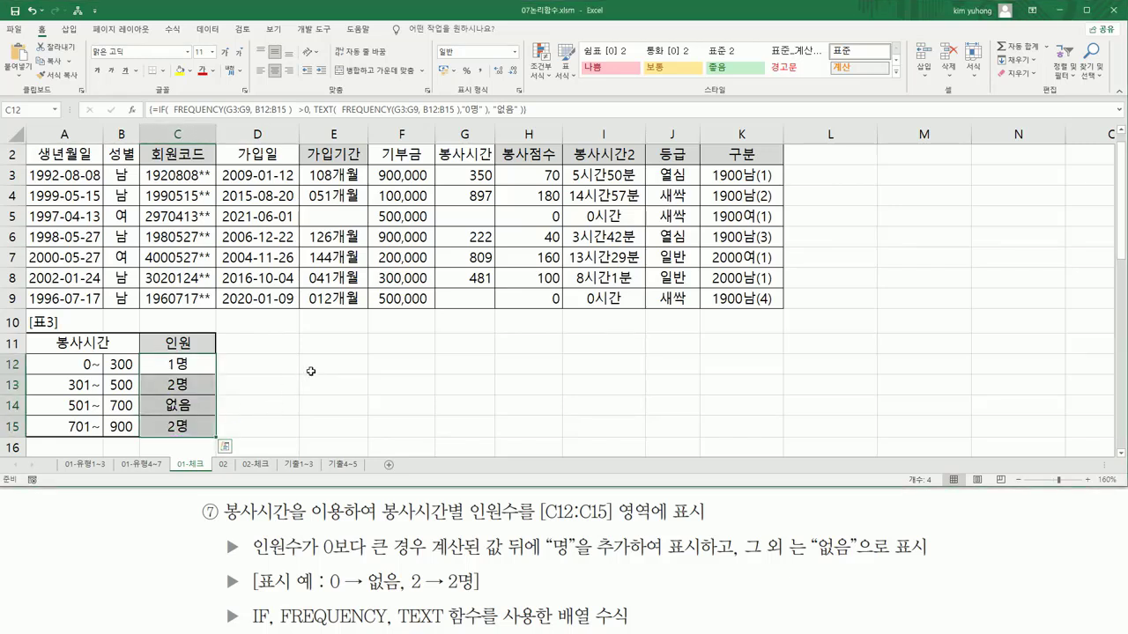
# - Write =if( FREQUENCY(G3:G9, B12:B15 ) >0 , TEXT( FREQUENCY(G3:G9, B12:B15 ) ,"0명" ) , "없음" ) as literal text in C10 with a red font
pyautogui.click(196, 323)
pyautogui.write("'")
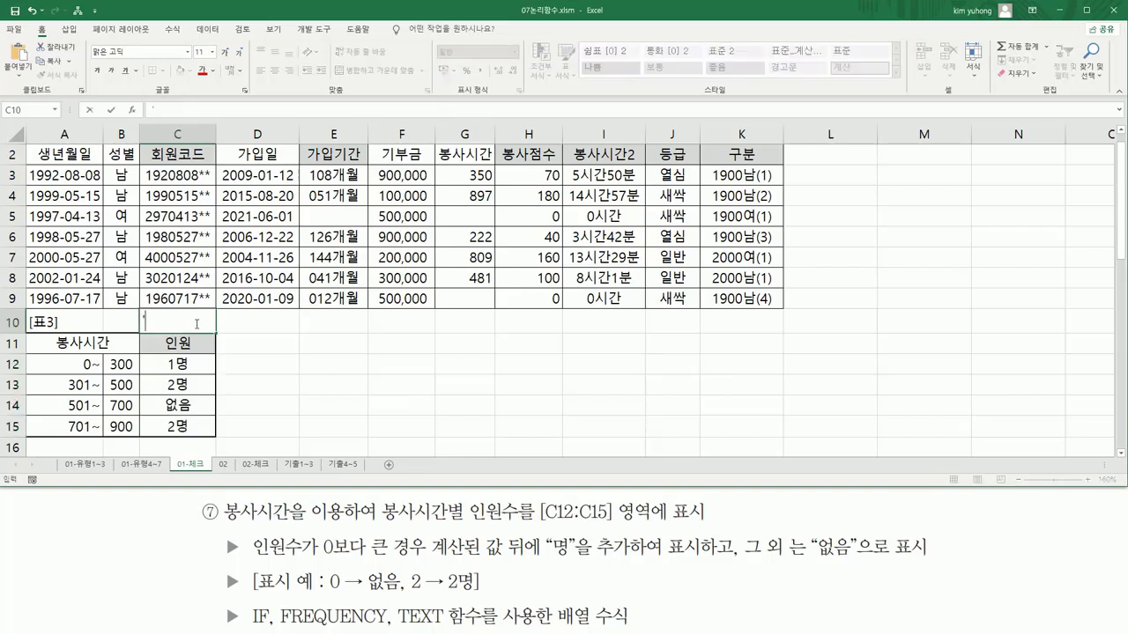
pyautogui.write('=if( FREQUENCY(G3:G9, B12:B15 ) >0 , TEXT( FREQUENCY(G3:G9, B12:B15 ) ,"0명" ) , "없음" )')
pyautogui.press('Return')
pyautogui.click(195, 323)
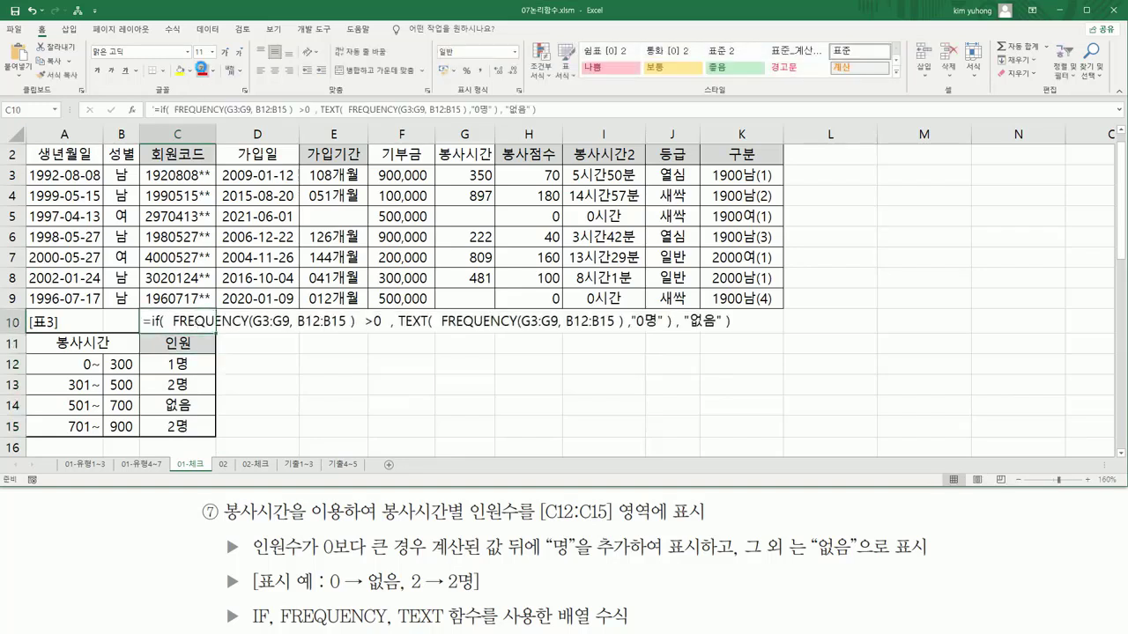
pyautogui.click(202, 72)
pyautogui.click(325, 407)
# - Review the parts of the formula text in C10: the FREQUENCY test, the TEXT result and the "없음" alternative
pyautogui.hotkey('ctrl', '2')
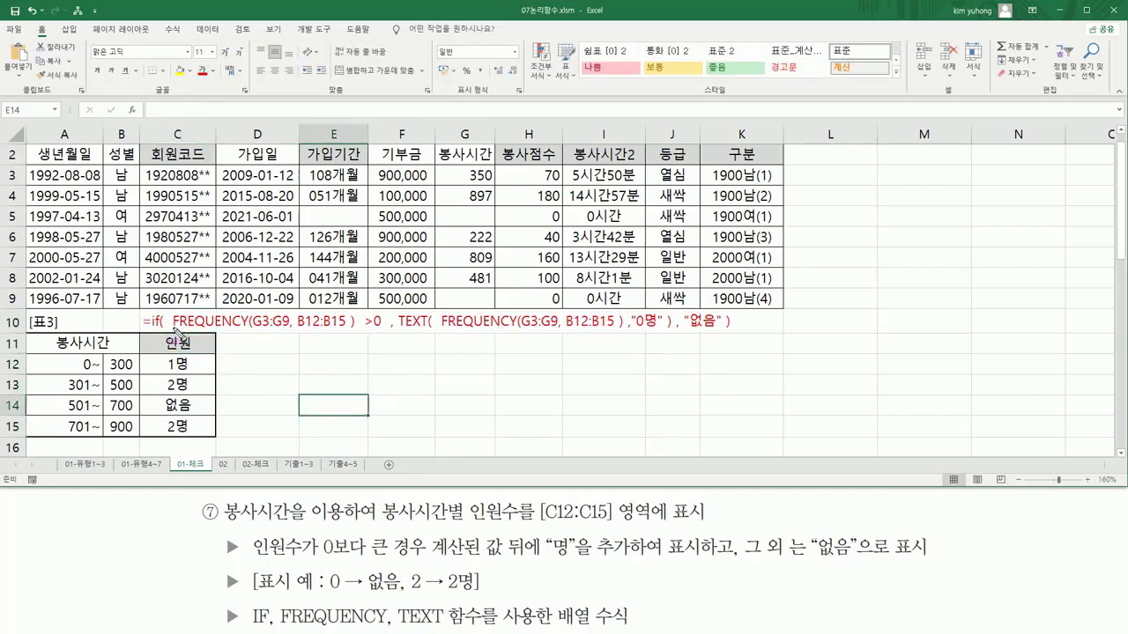
pyautogui.moveTo(174, 328)
pyautogui.mouseDown()
pyautogui.moveTo(334, 329)
pyautogui.moveTo(355, 311)
pyautogui.moveTo(379, 330)
pyautogui.moveTo(622, 329)
pyautogui.mouseUp()
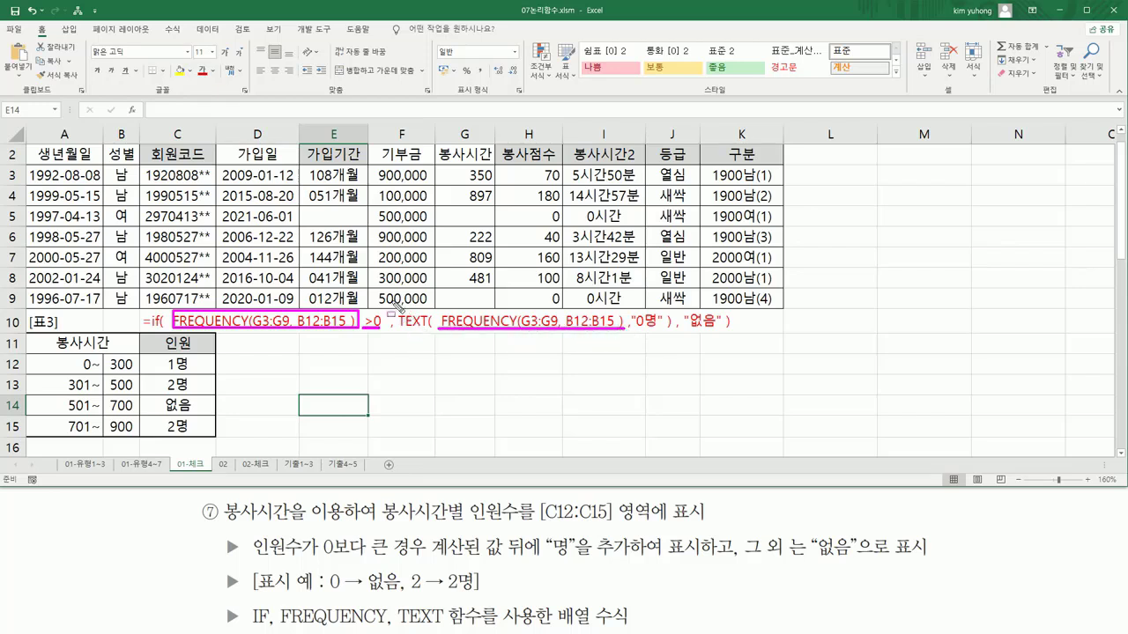
pyautogui.moveTo(396, 298)
pyautogui.mouseDown()
pyautogui.moveTo(674, 342)
pyautogui.moveTo(650, 328)
pyautogui.mouseUp()
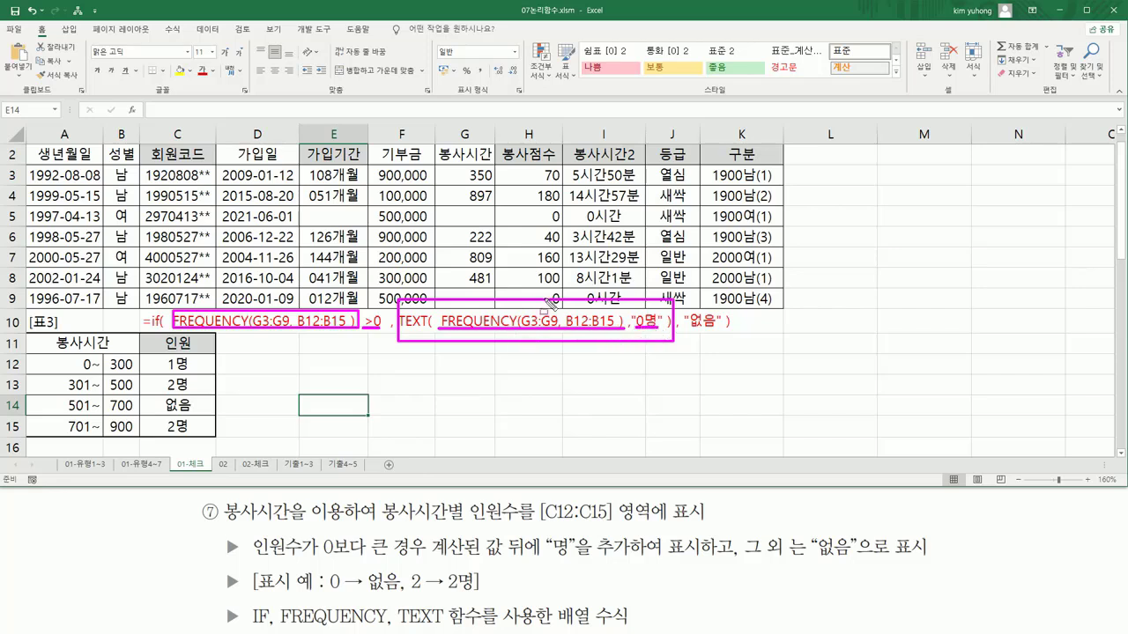
pyautogui.moveTo(364, 329); pyautogui.dragTo(381, 328)
pyautogui.moveTo(686, 330); pyautogui.dragTo(720, 329)
pyautogui.press('Escape')
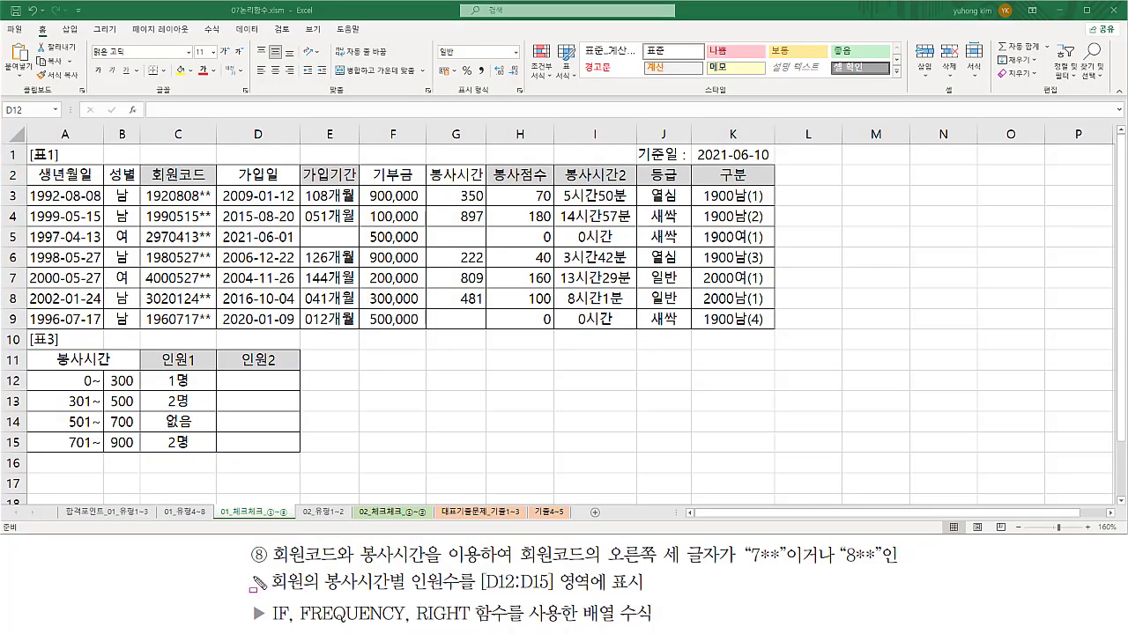
# - Examine the task ⑧ instructions for D12:D15, relating the 회원코드 endings "7**" or "8**" and the 봉사시간 column to the required functions
pyautogui.moveTo(271, 568); pyautogui.dragTo(430, 568)
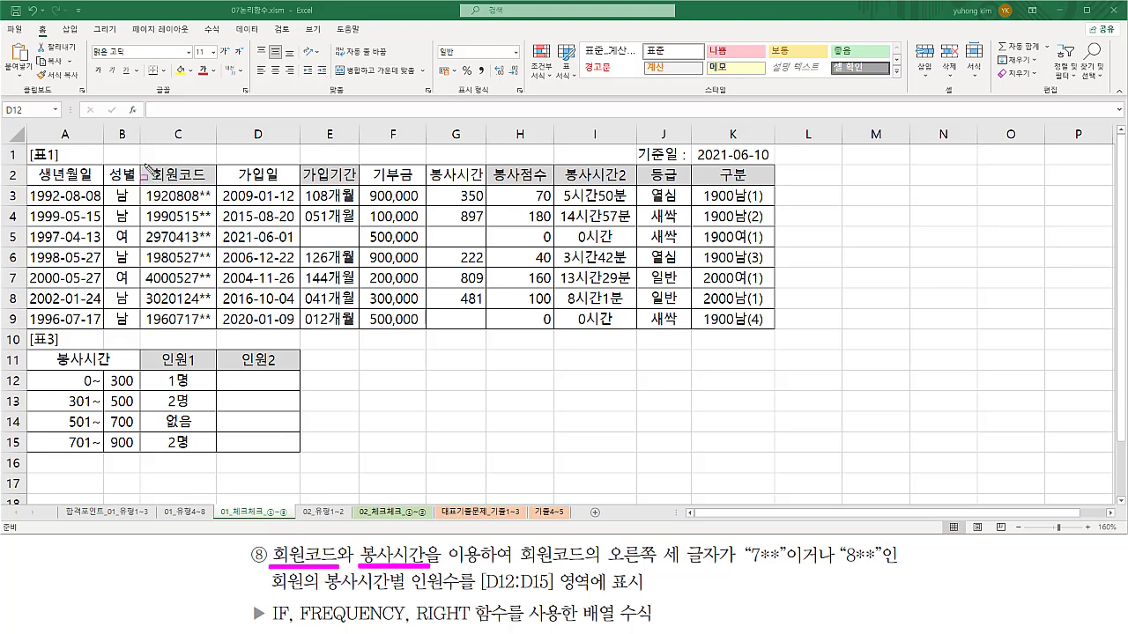
pyautogui.moveTo(145, 159); pyautogui.dragTo(214, 186)
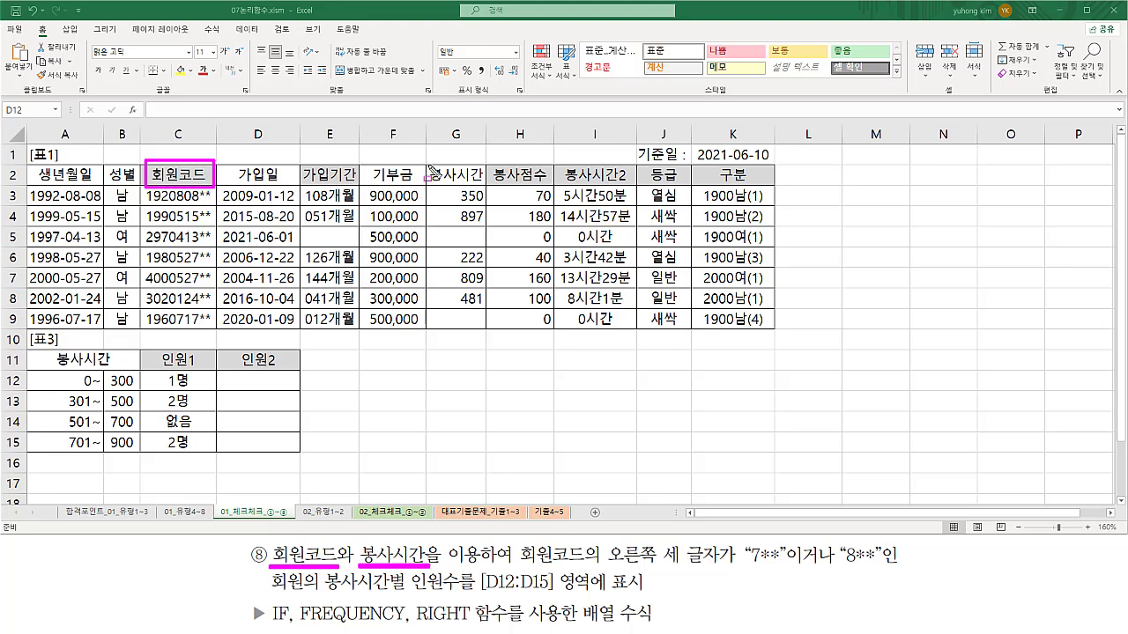
pyautogui.moveTo(427, 165); pyautogui.dragTo(481, 185)
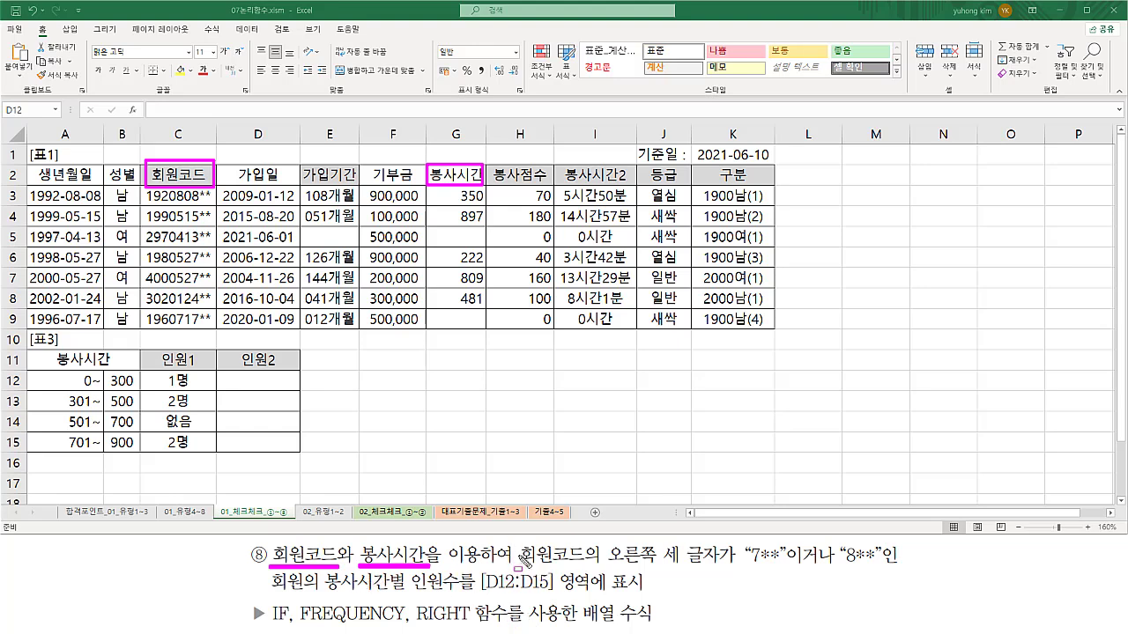
pyautogui.moveTo(605, 540)
pyautogui.mouseDown()
pyautogui.moveTo(652, 568)
pyautogui.moveTo(722, 568)
pyautogui.mouseUp()
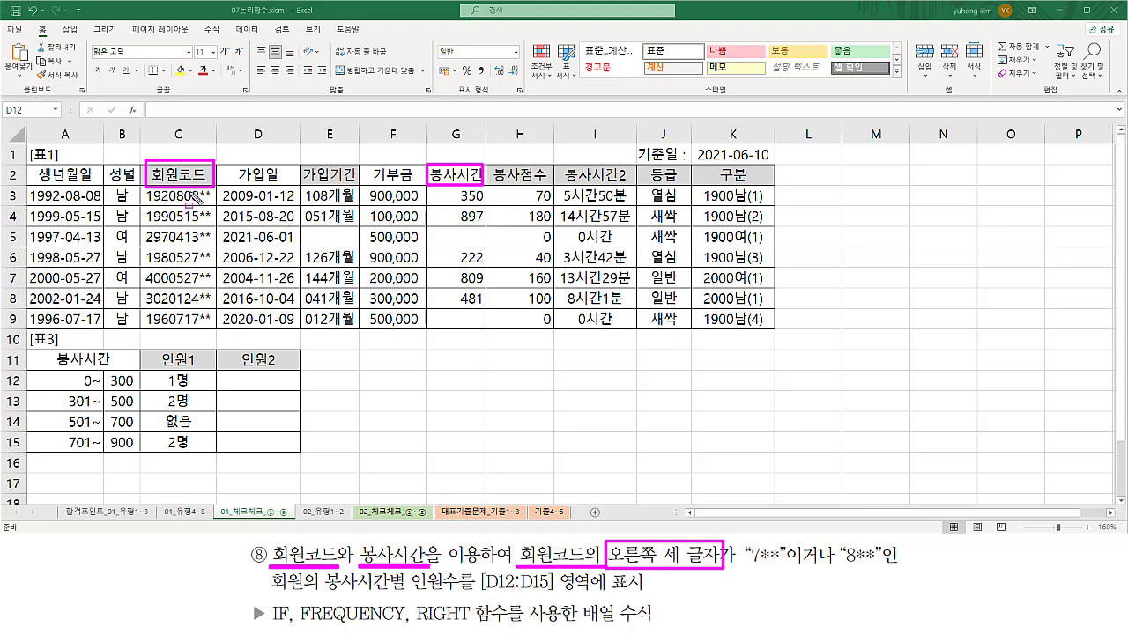
pyautogui.moveTo(189, 187); pyautogui.dragTo(215, 330)
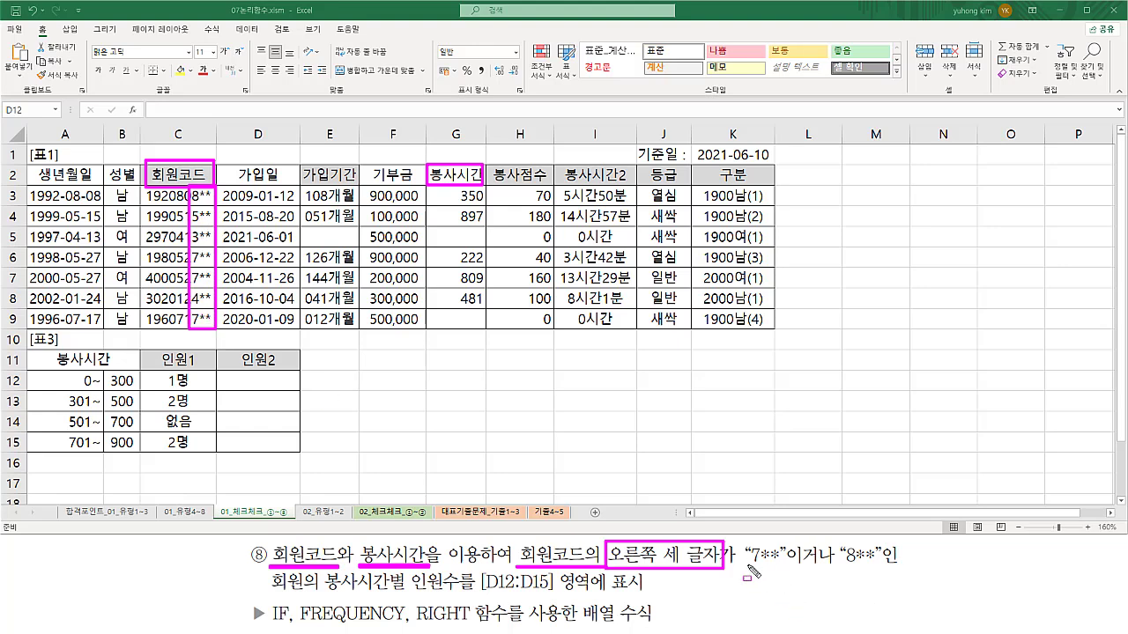
pyautogui.moveTo(747, 564); pyautogui.dragTo(876, 565)
pyautogui.moveTo(323, 598); pyautogui.dragTo(486, 598)
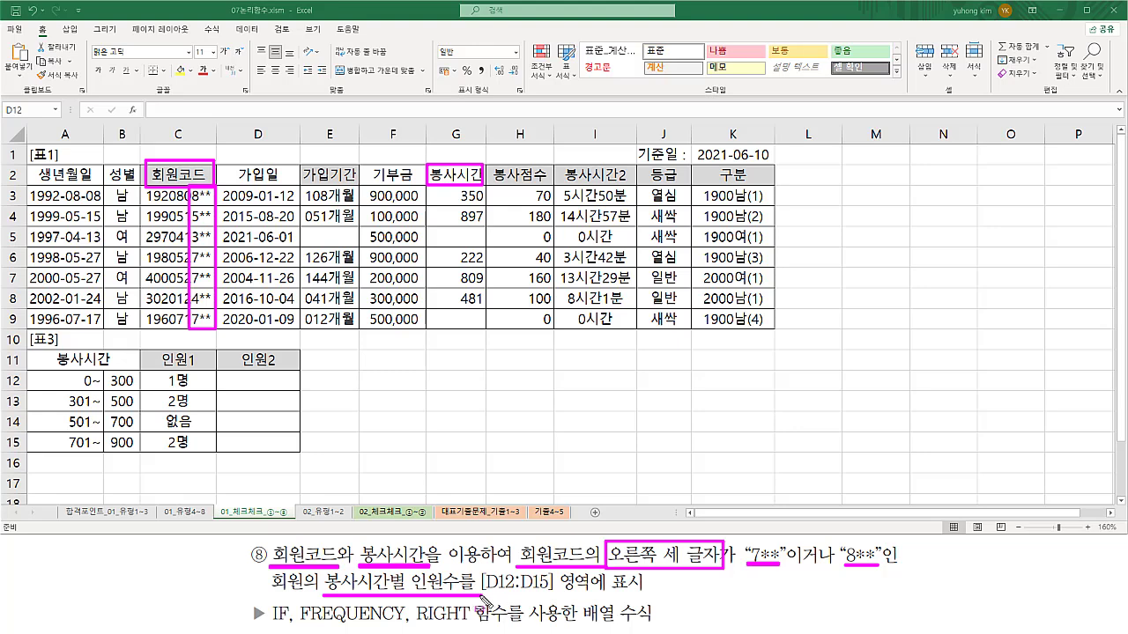
pyautogui.click(535, 600)
pyautogui.moveTo(235, 373); pyautogui.dragTo(286, 451)
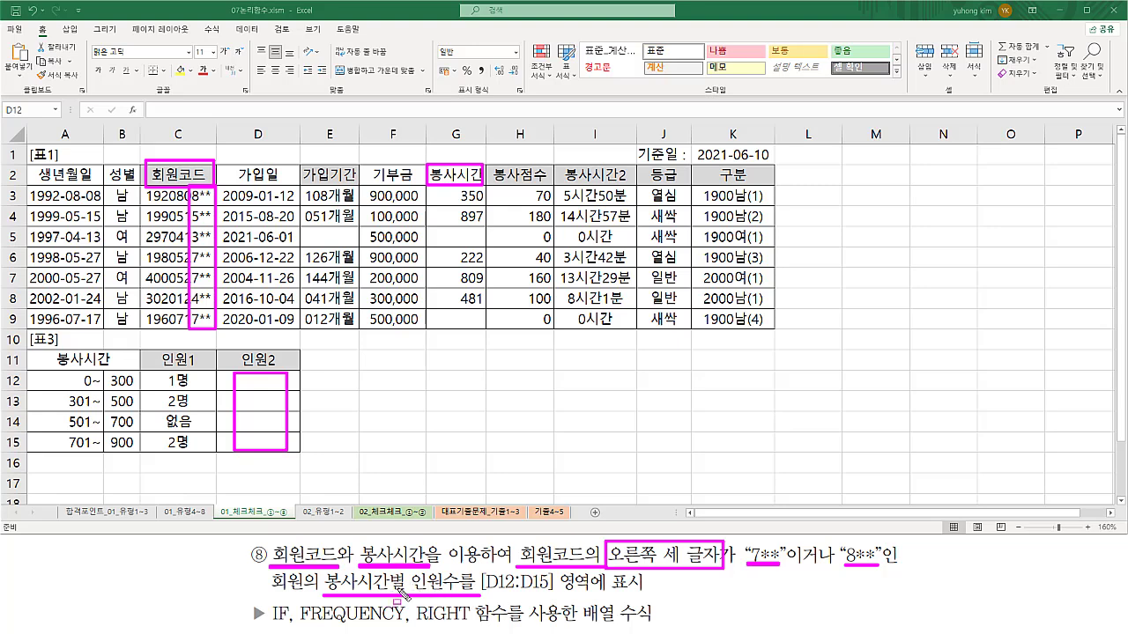
pyautogui.click(249, 417)
pyautogui.moveTo(299, 625); pyautogui.dragTo(405, 624)
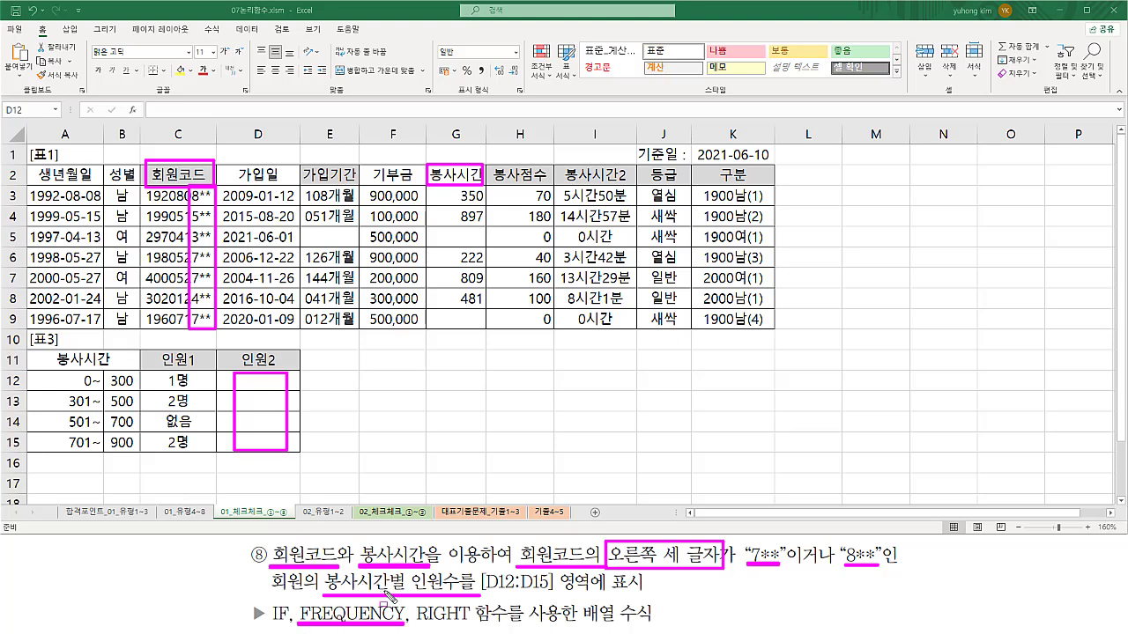
pyautogui.press('Escape')
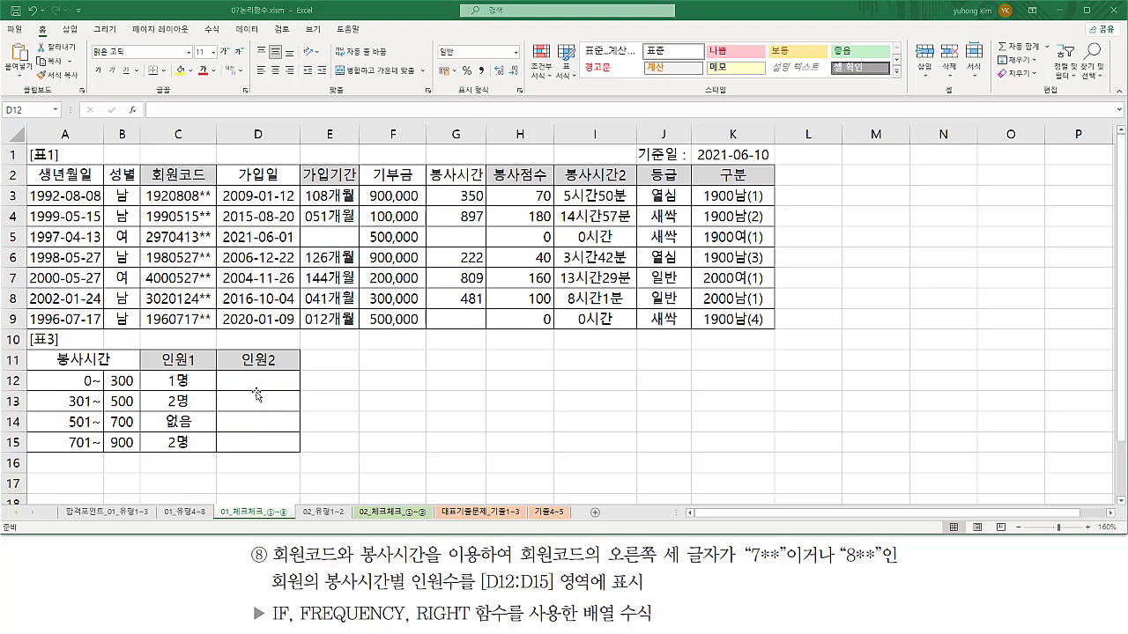
# - Start a FREQUENCY formula across D12:D15 with the 봉사시간 range G3:G9 as its data array
pyautogui.moveTo(275, 382); pyautogui.dragTo(270, 443)
pyautogui.moveTo(222, 374)
pyautogui.mouseDown()
pyautogui.moveTo(250, 441)
pyautogui.moveTo(294, 448)
pyautogui.mouseUp()
pyautogui.press('Escape')
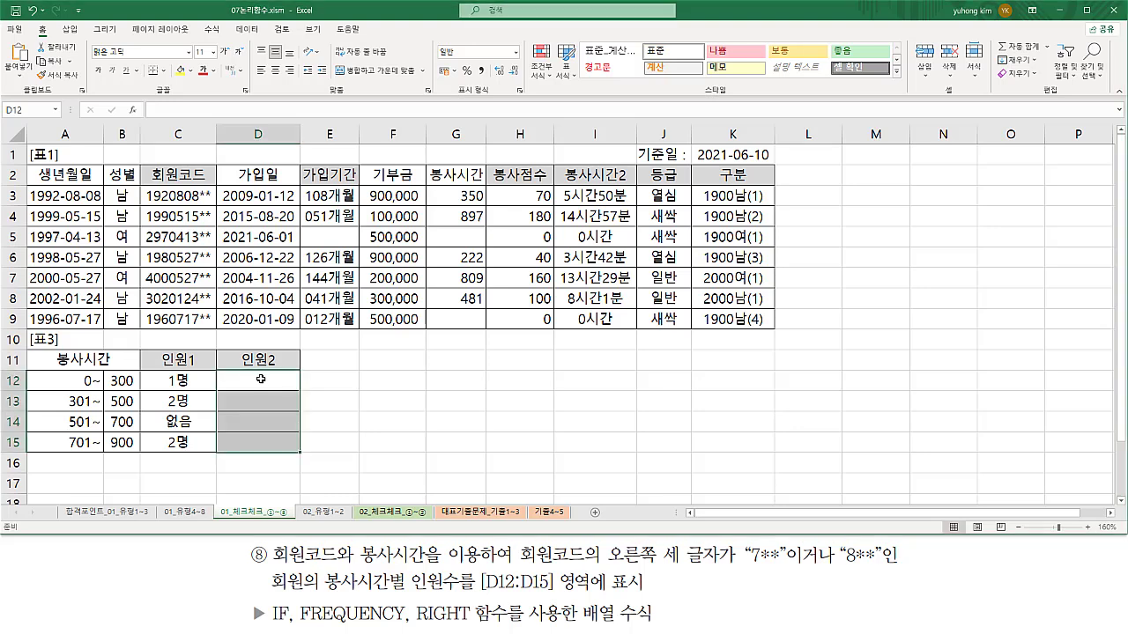
pyautogui.write('=')
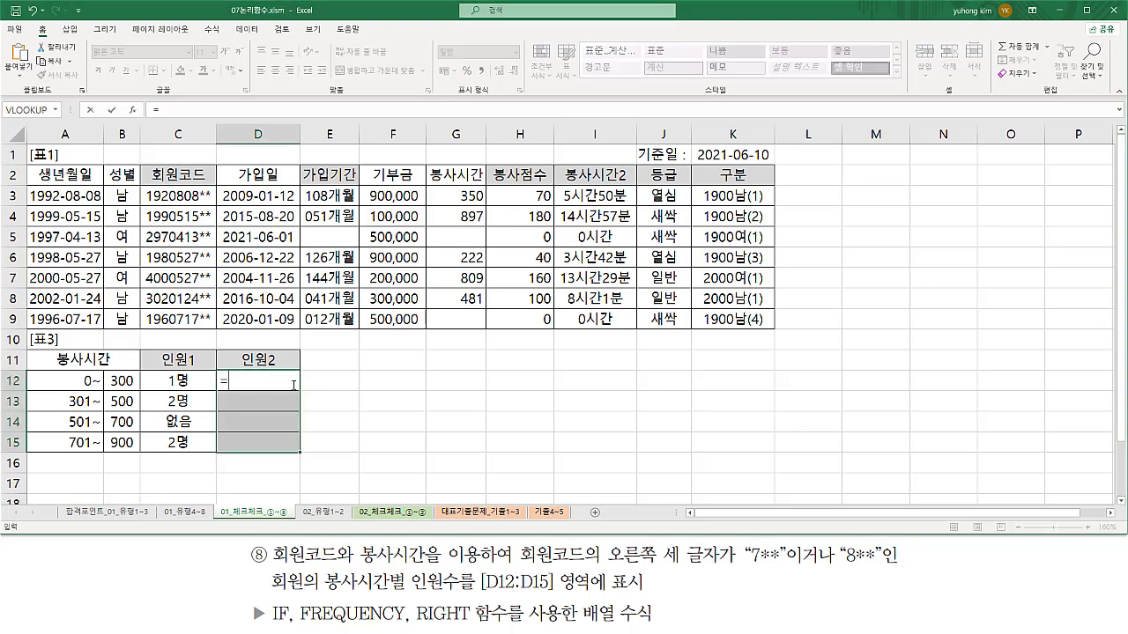
pyautogui.write('fre')
pyautogui.press('Tab')
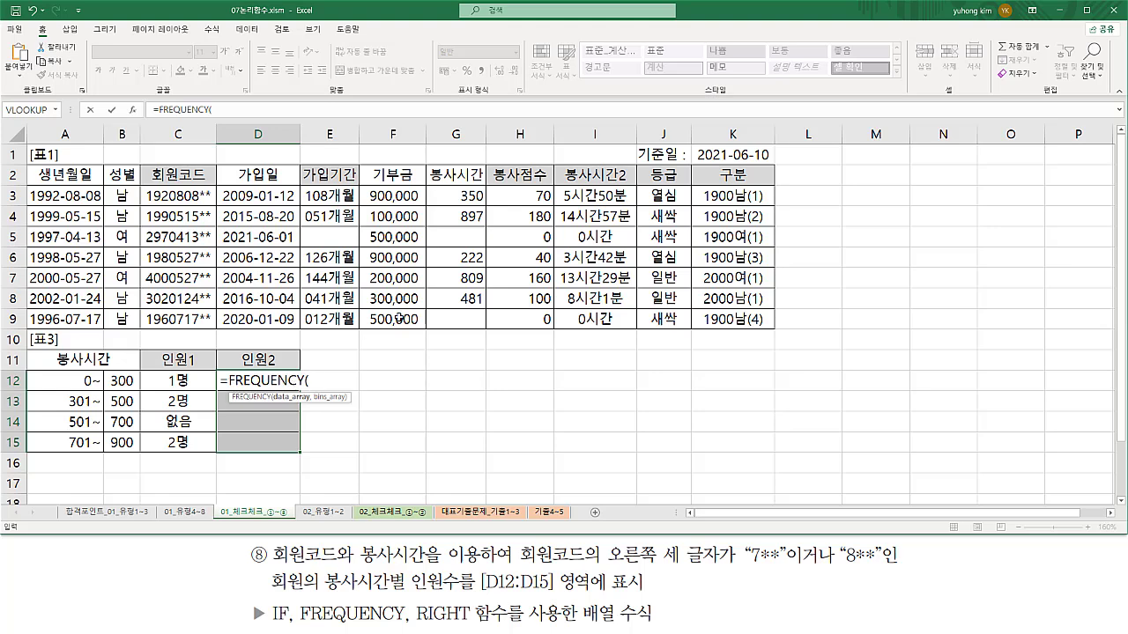
pyautogui.hotkey('ctrl', '2')
pyautogui.moveTo(434, 188); pyautogui.dragTo(492, 346)
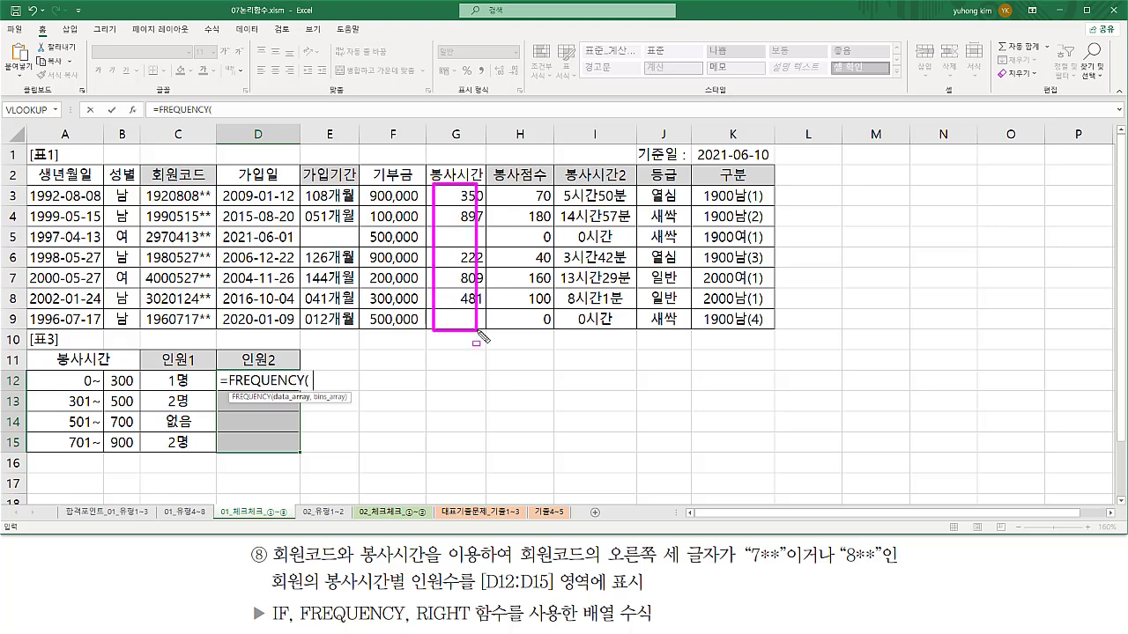
pyautogui.press('Escape')
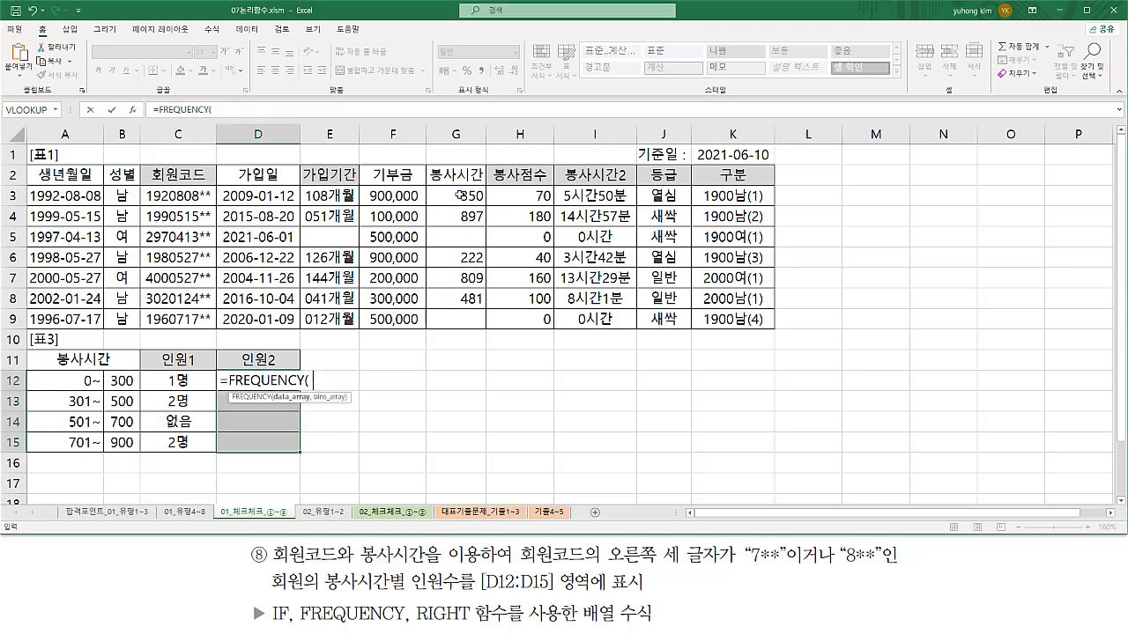
pyautogui.moveTo(458, 198); pyautogui.dragTo(450, 322)
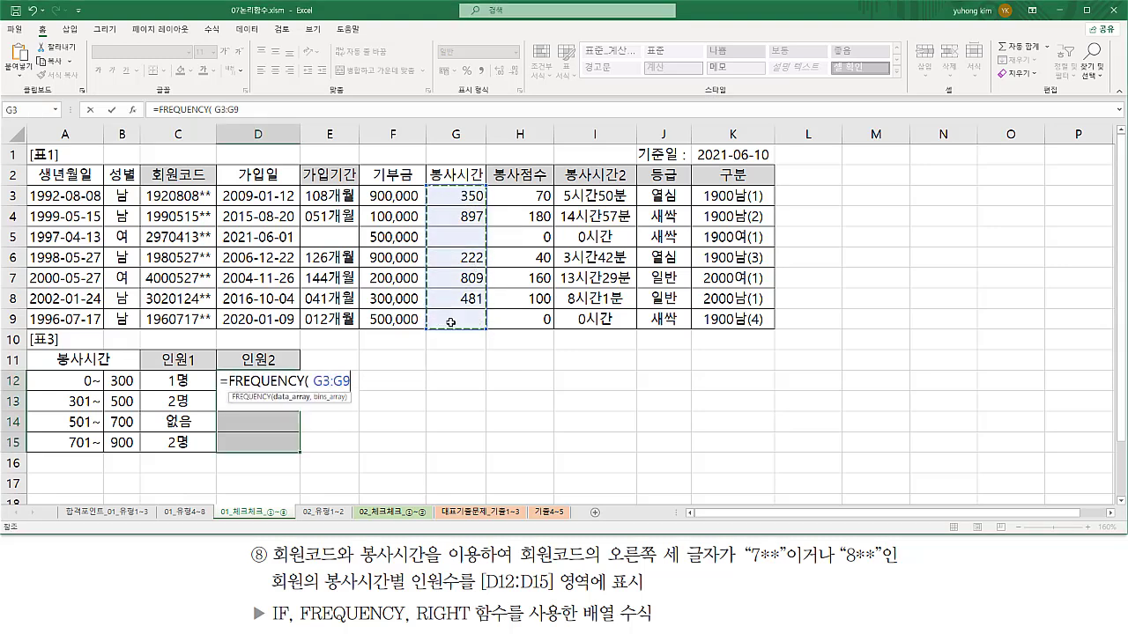
# - Complete the FREQUENCY formula with B12:B15 as the bins and enter it as an array formula in D12:D15
pyautogui.write(',')
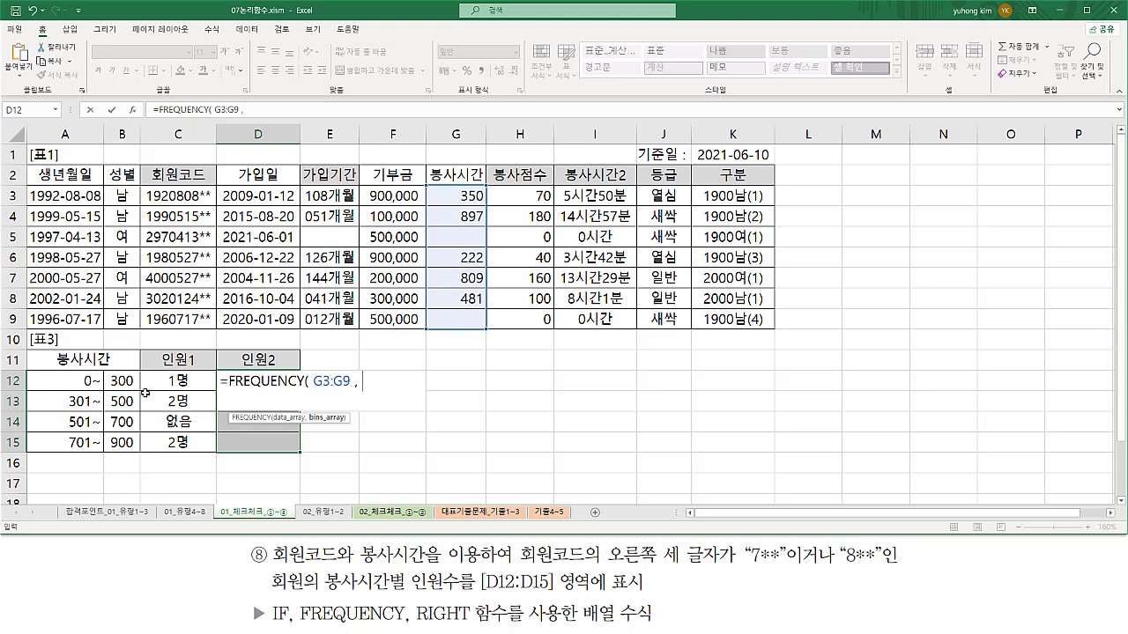
pyautogui.moveTo(118, 379); pyautogui.dragTo(130, 446)
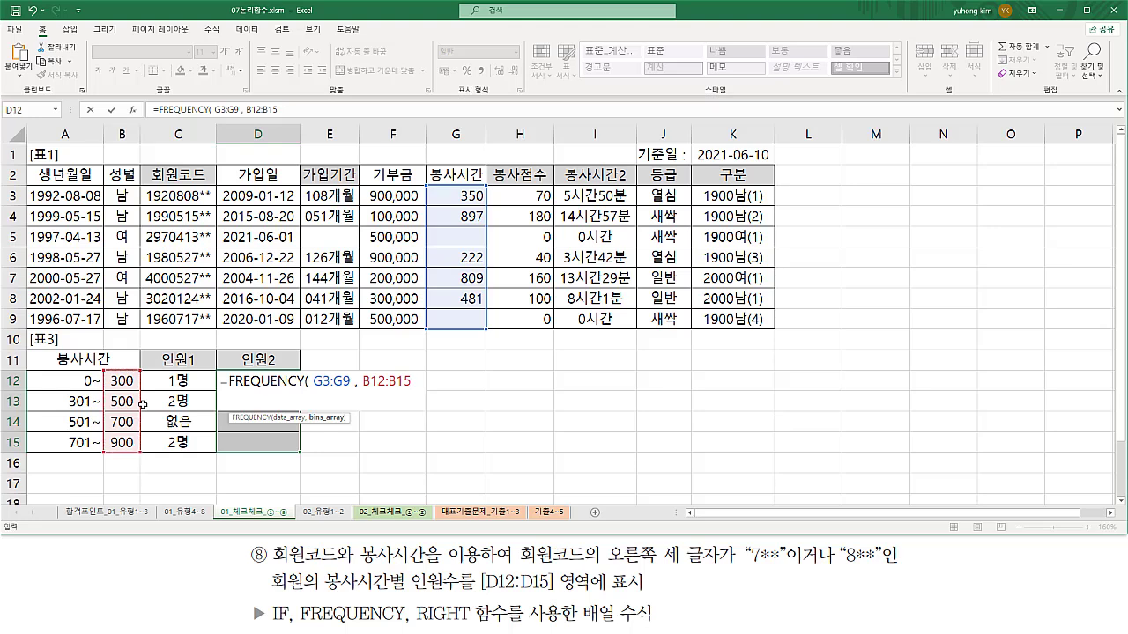
pyautogui.write(')')
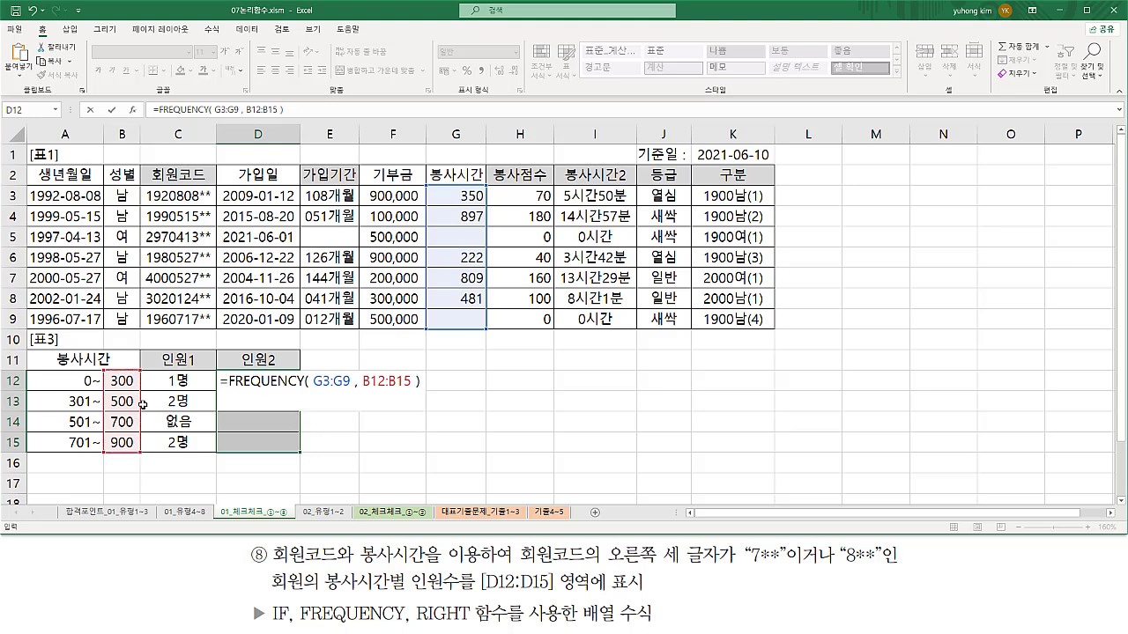
pyautogui.hotkey('ctrl', 'shift', 'Return')
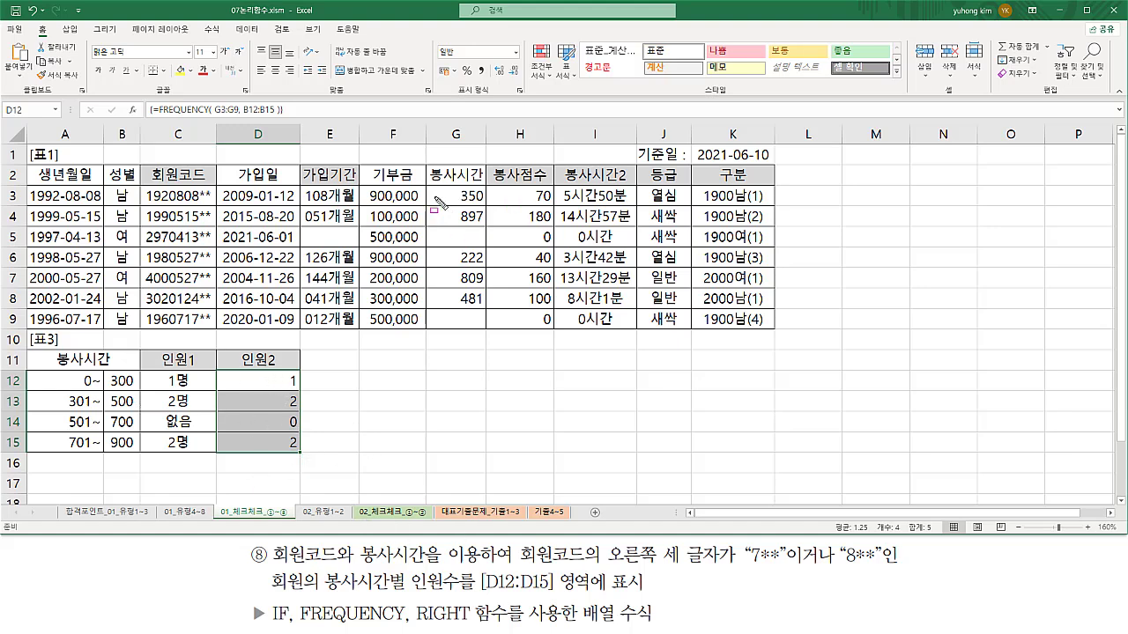
# - Compare the D12:D15 counts and their source ranges with task ⑧'s 회원코드 condition and its required IF and RIGHT functions
pyautogui.moveTo(433, 192)
pyautogui.mouseDown()
pyautogui.moveTo(479, 229)
pyautogui.moveTo(441, 186)
pyautogui.mouseUp()
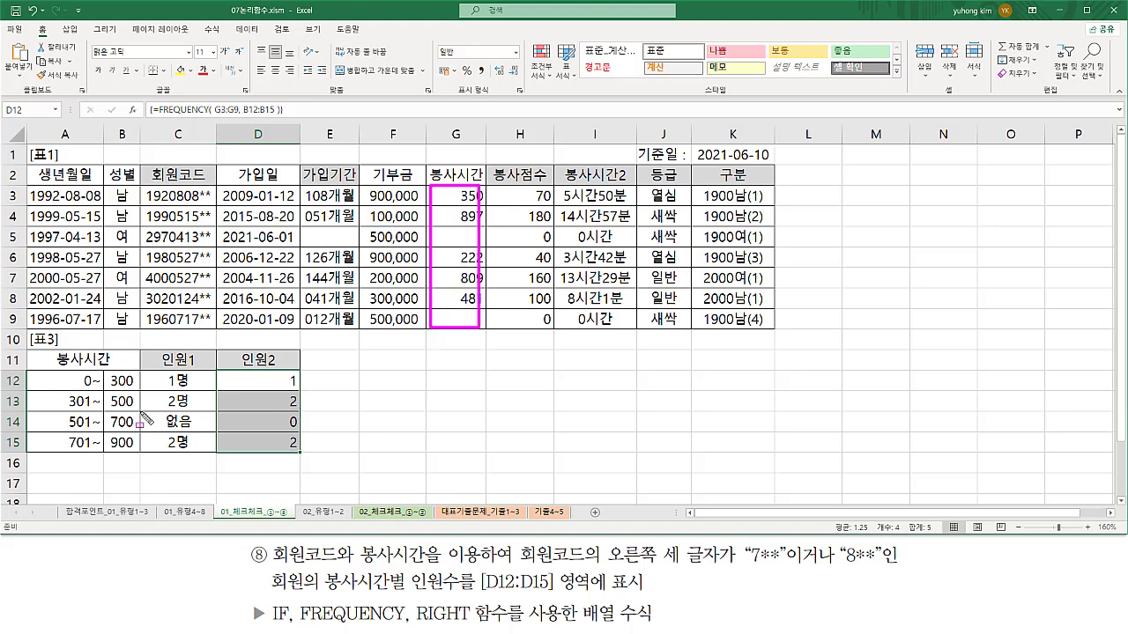
pyautogui.moveTo(109, 377)
pyautogui.mouseDown()
pyautogui.moveTo(109, 440)
pyautogui.moveTo(136, 374)
pyautogui.moveTo(132, 451)
pyautogui.mouseUp()
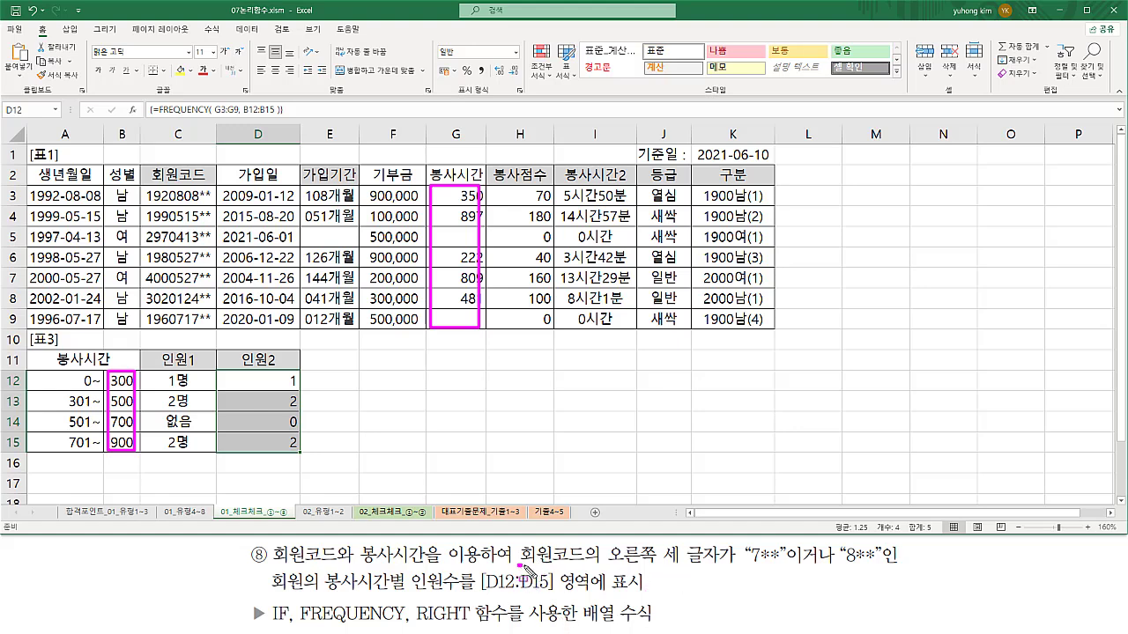
pyautogui.moveTo(518, 568)
pyautogui.mouseDown()
pyautogui.moveTo(600, 570)
pyautogui.moveTo(721, 543)
pyautogui.moveTo(728, 577)
pyautogui.moveTo(876, 569)
pyautogui.mouseUp()
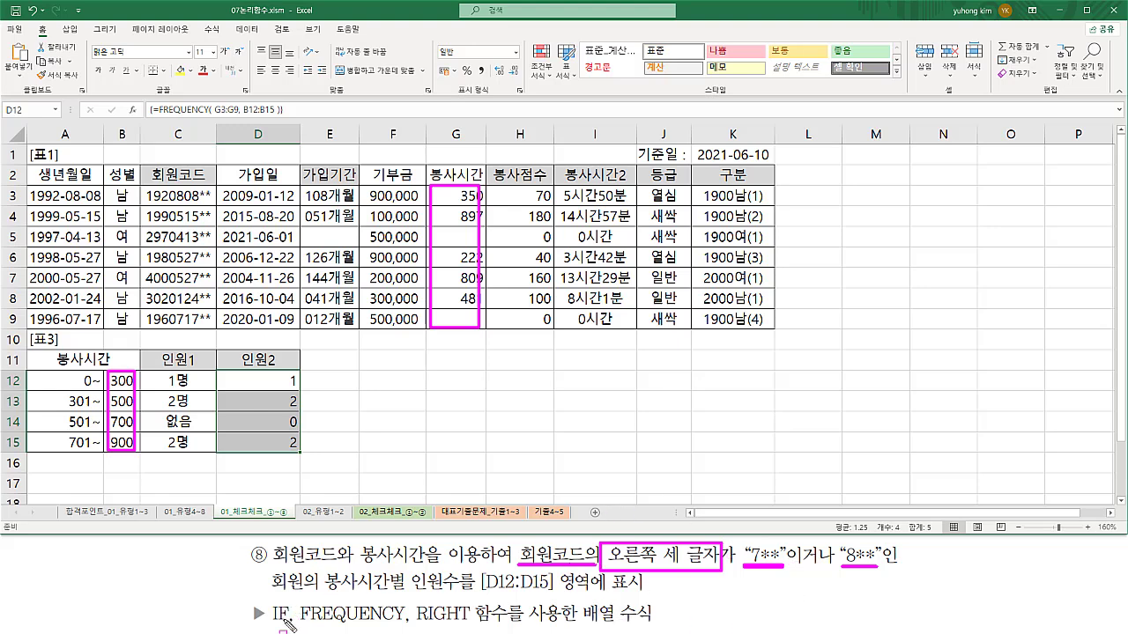
pyautogui.moveTo(267, 622); pyautogui.dragTo(284, 623)
pyautogui.moveTo(412, 624); pyautogui.dragTo(463, 625)
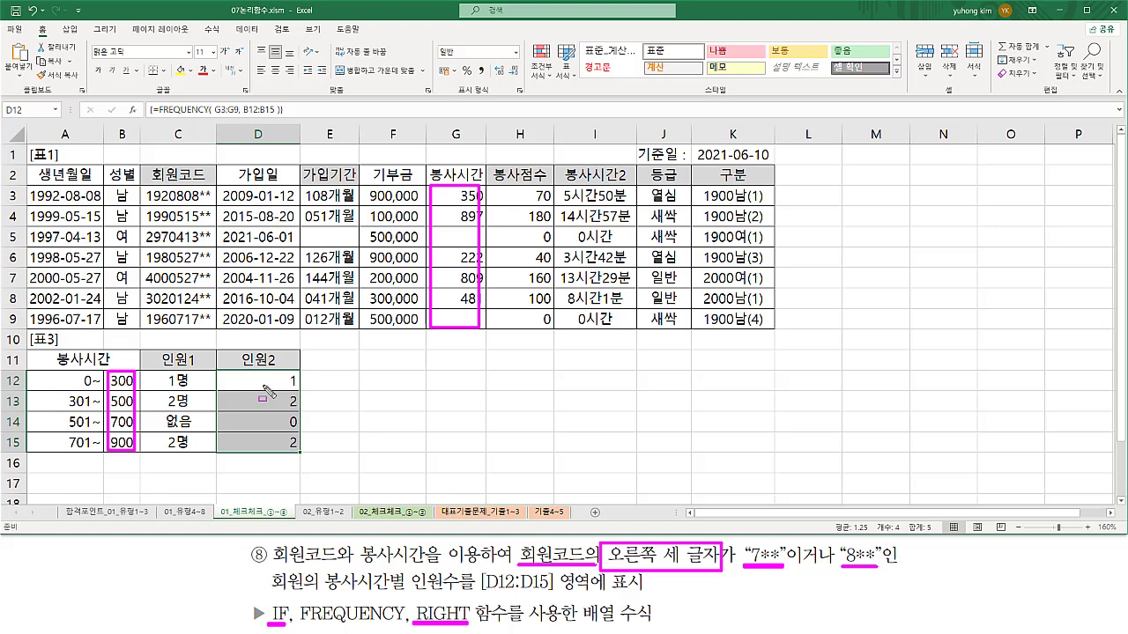
pyautogui.press('Escape')
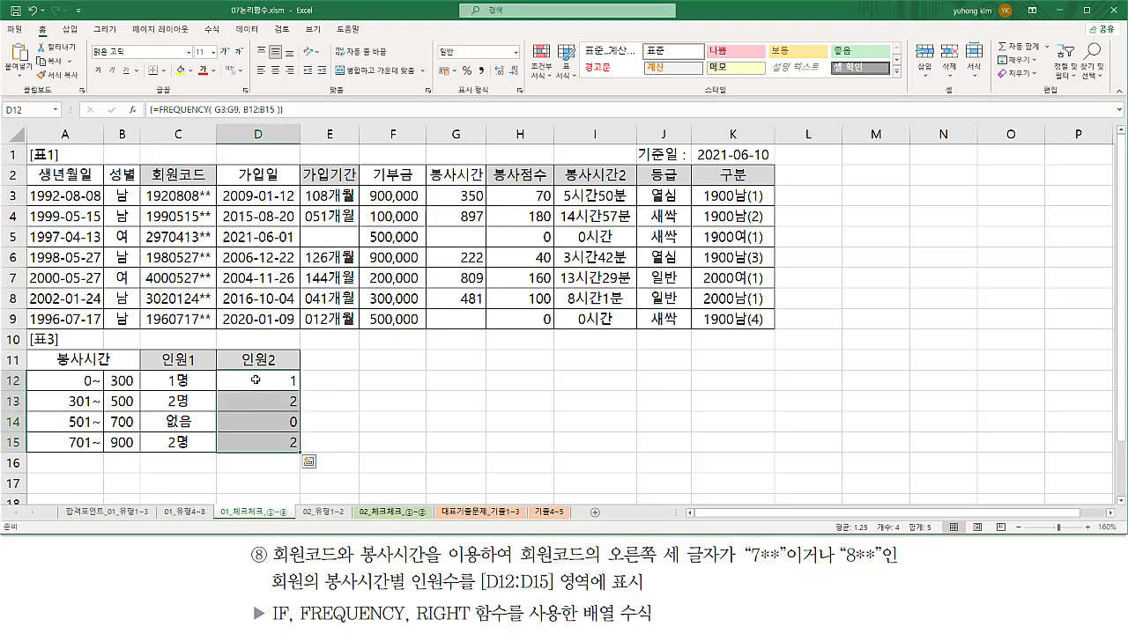
pyautogui.moveTo(255, 379); pyautogui.dragTo(282, 439)
pyautogui.moveTo(228, 373)
pyautogui.mouseDown()
pyautogui.moveTo(301, 461)
pyautogui.moveTo(288, 453)
pyautogui.mouseUp()
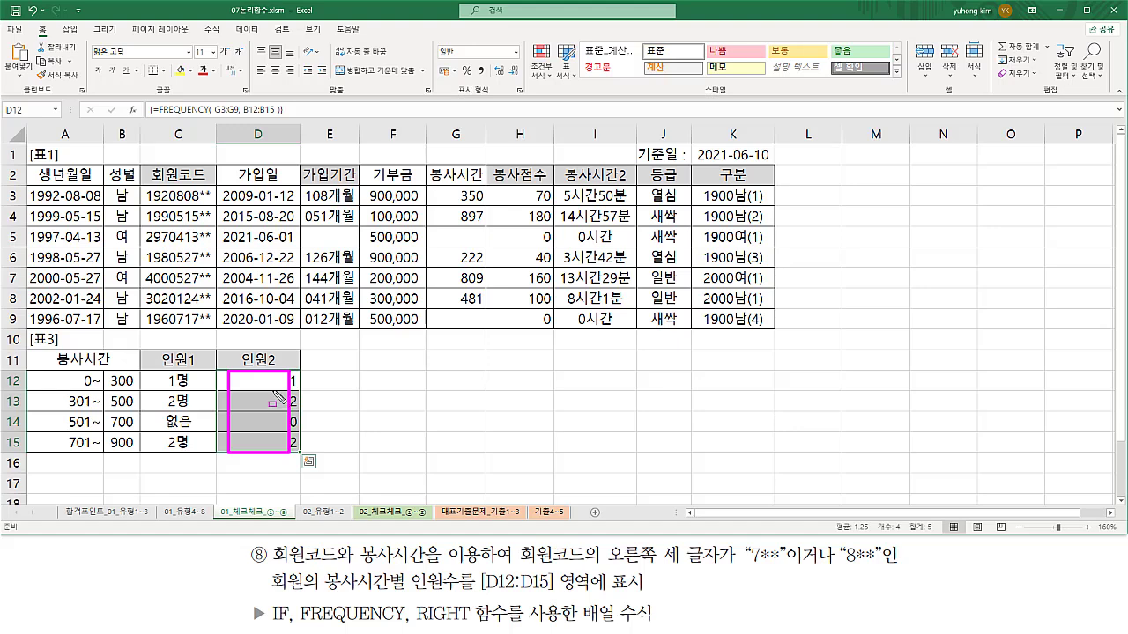
pyautogui.press('Escape')
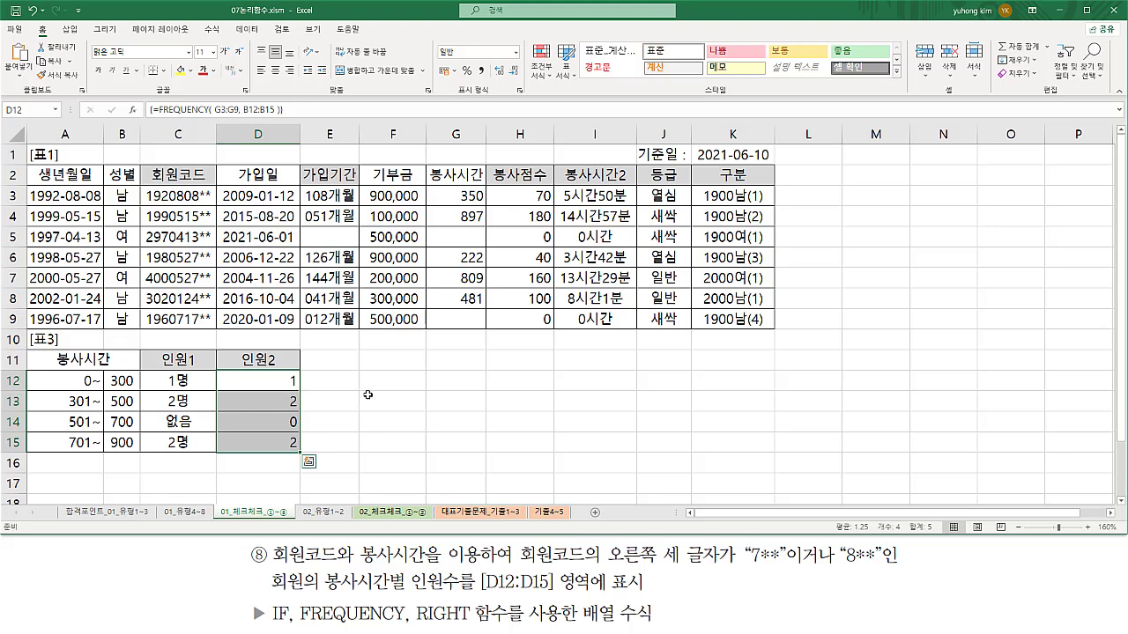
# - Reopen the D12:D15 array formula and insert an opening "if( (" before G3:G9 inside FREQUENCY
pyautogui.press('F2')
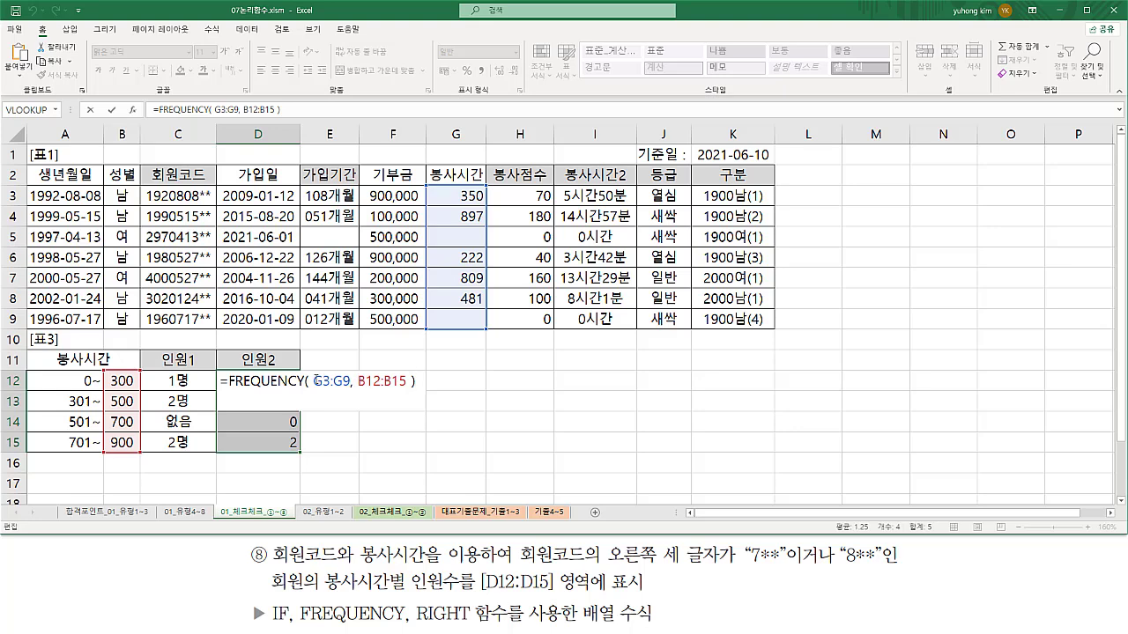
pyautogui.moveTo(315, 380); pyautogui.dragTo(349, 384)
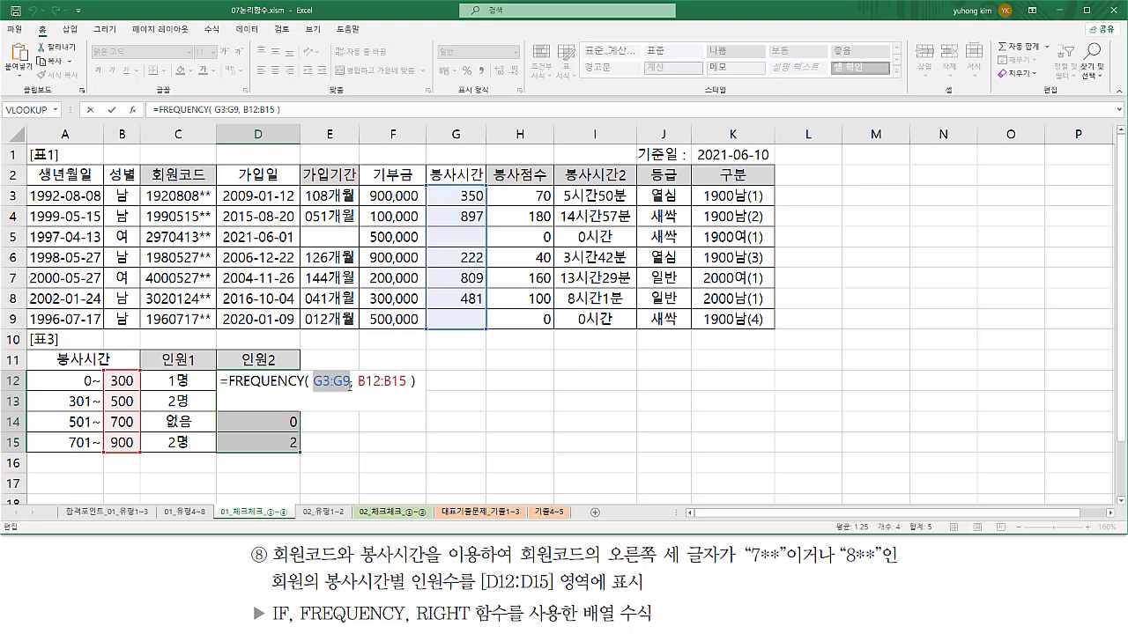
pyautogui.press('Left')
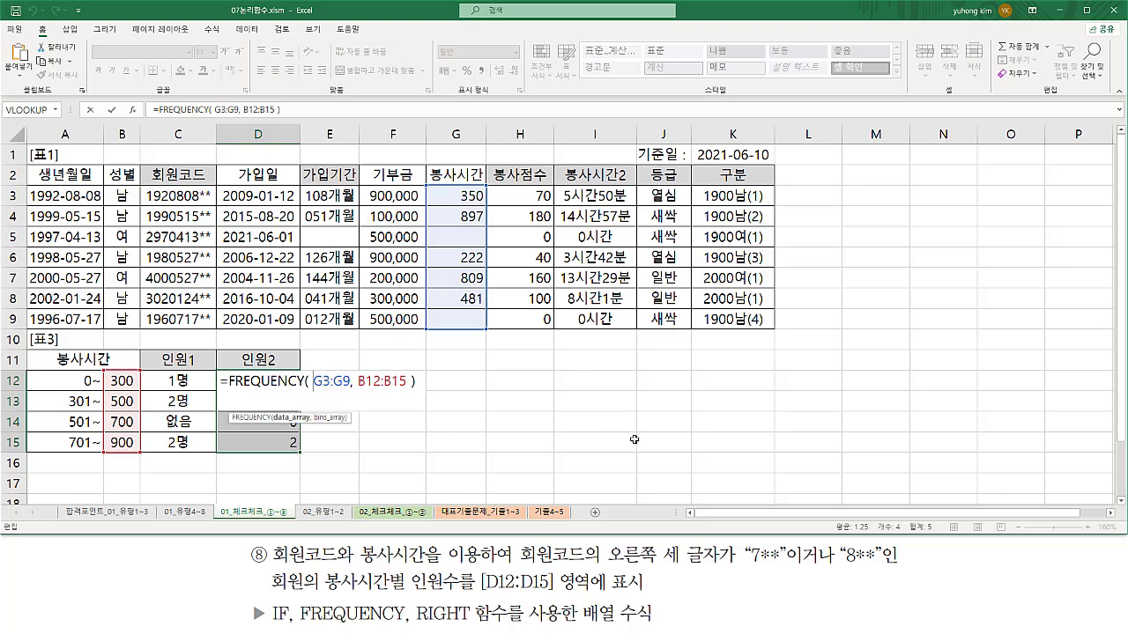
pyautogui.write('if(')
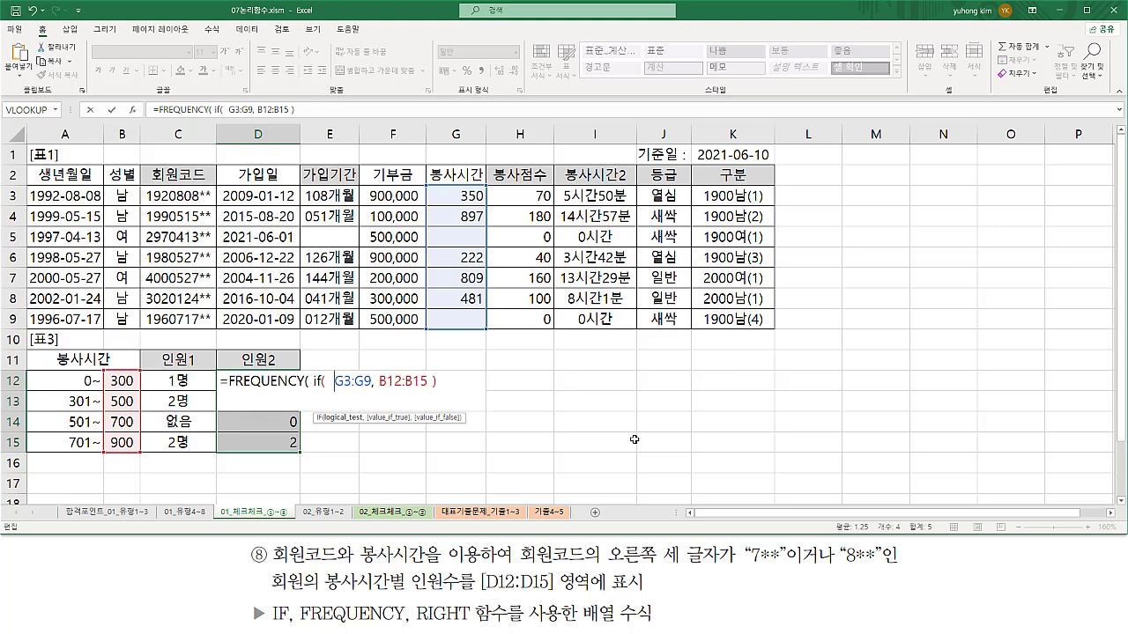
pyautogui.write(' (')
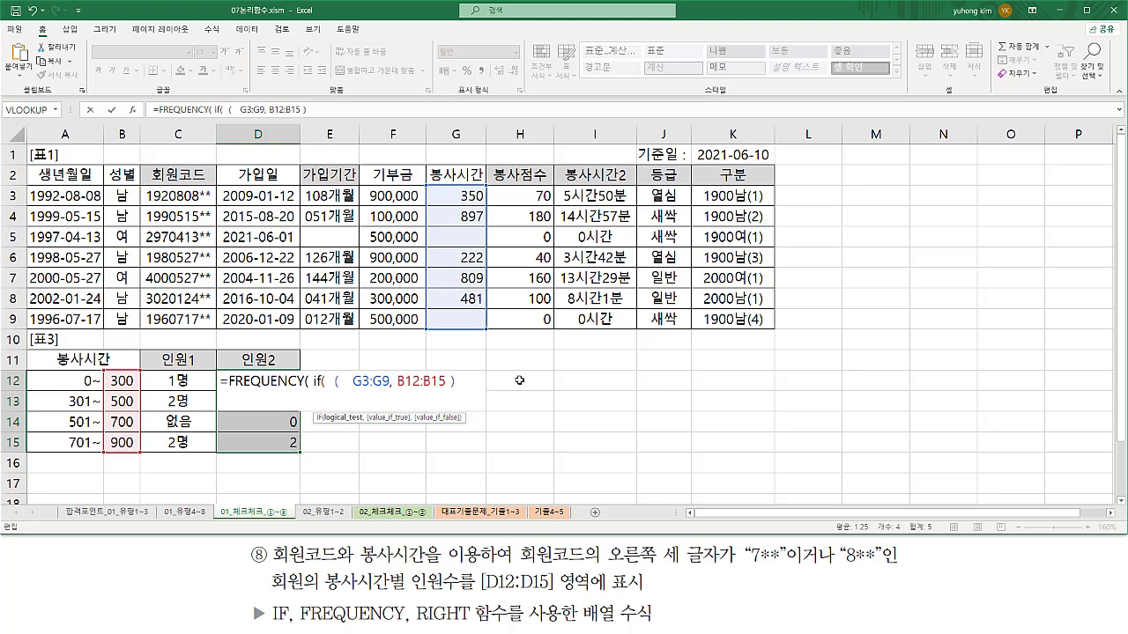
# - Add the condition RIGHT( C3:C9, 3 ) = "7**" inside the IF test and close its parentheses
pyautogui.write('righ')
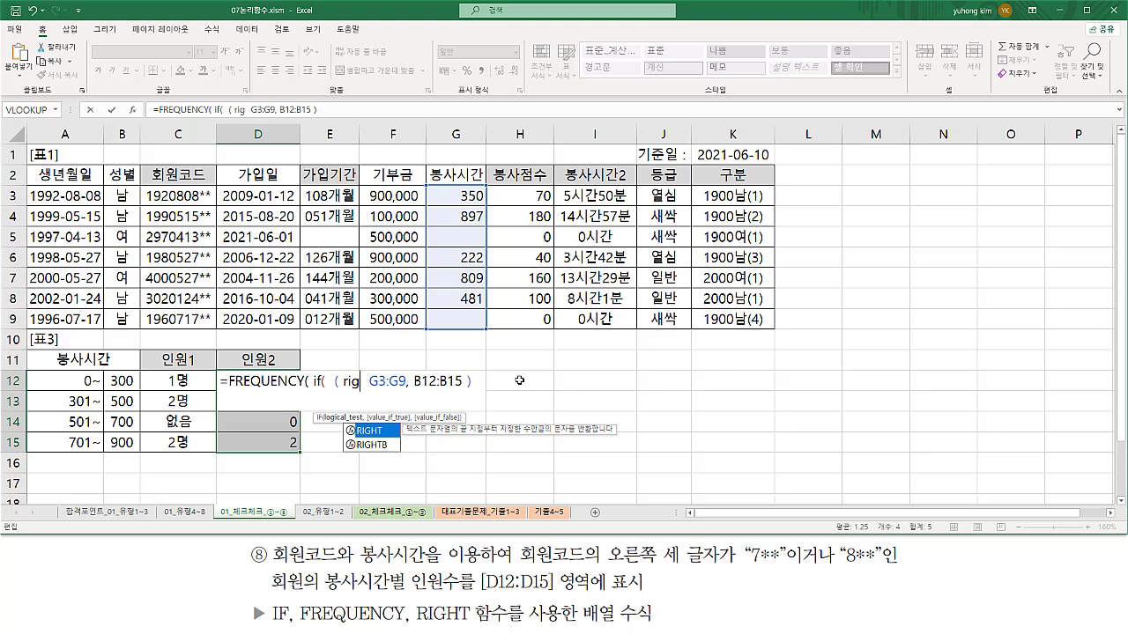
pyautogui.press('Tab')
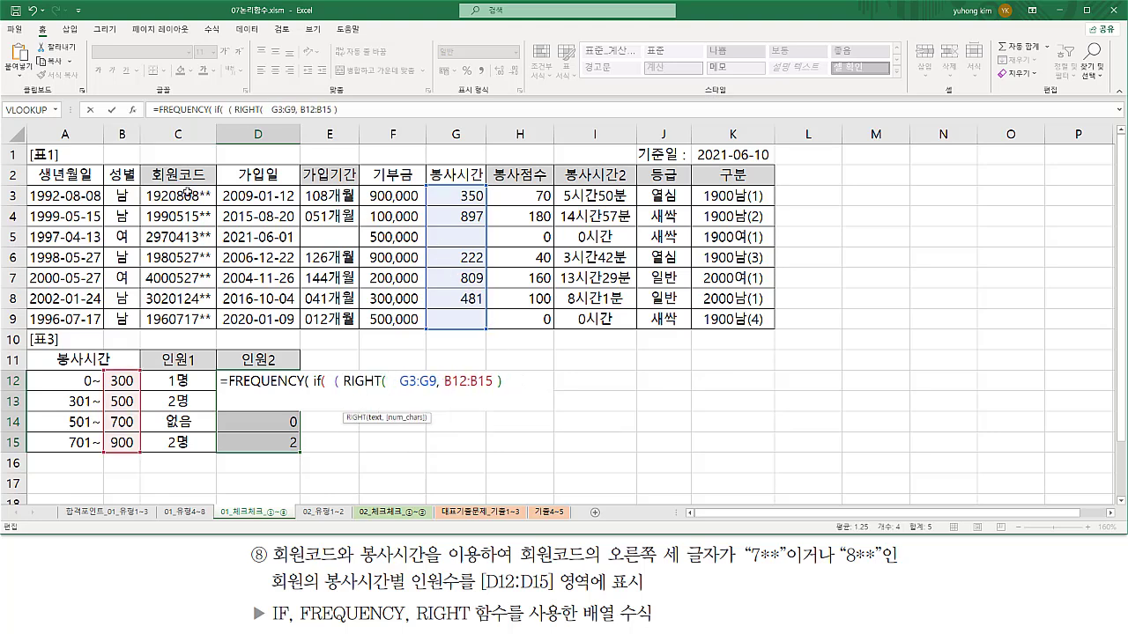
pyautogui.moveTo(187, 190); pyautogui.dragTo(192, 314)
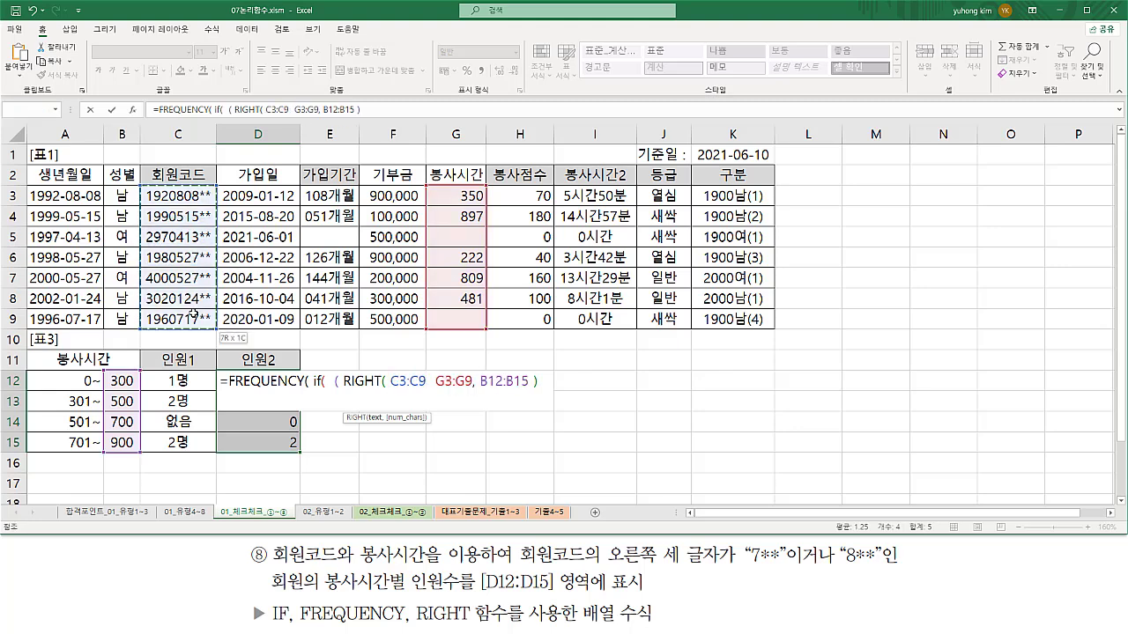
pyautogui.write(',')
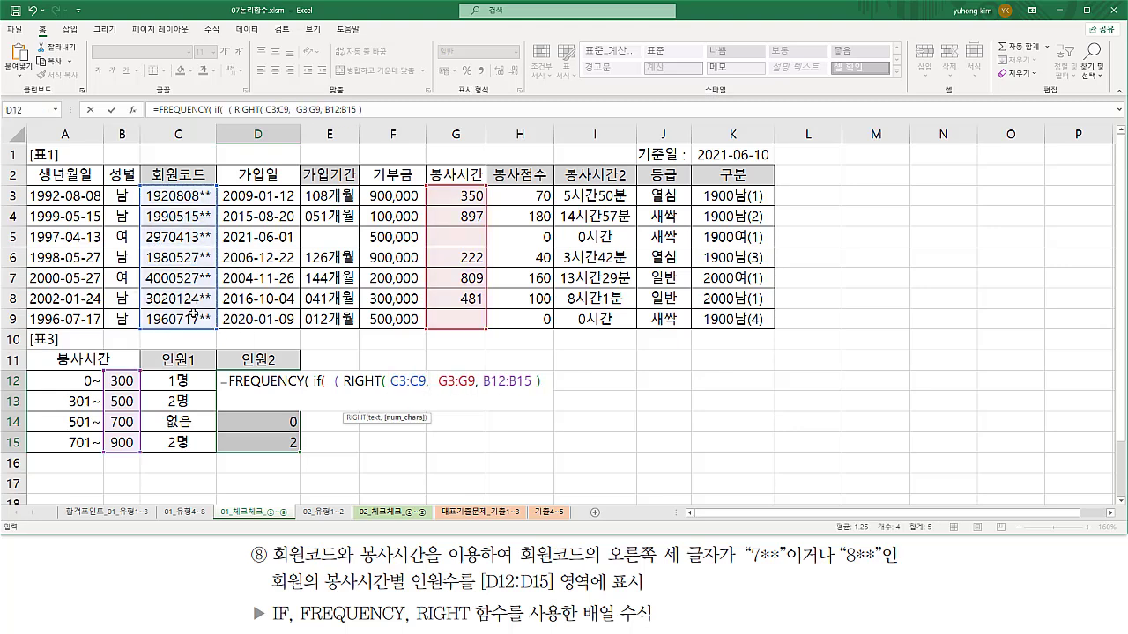
pyautogui.write(' 3')
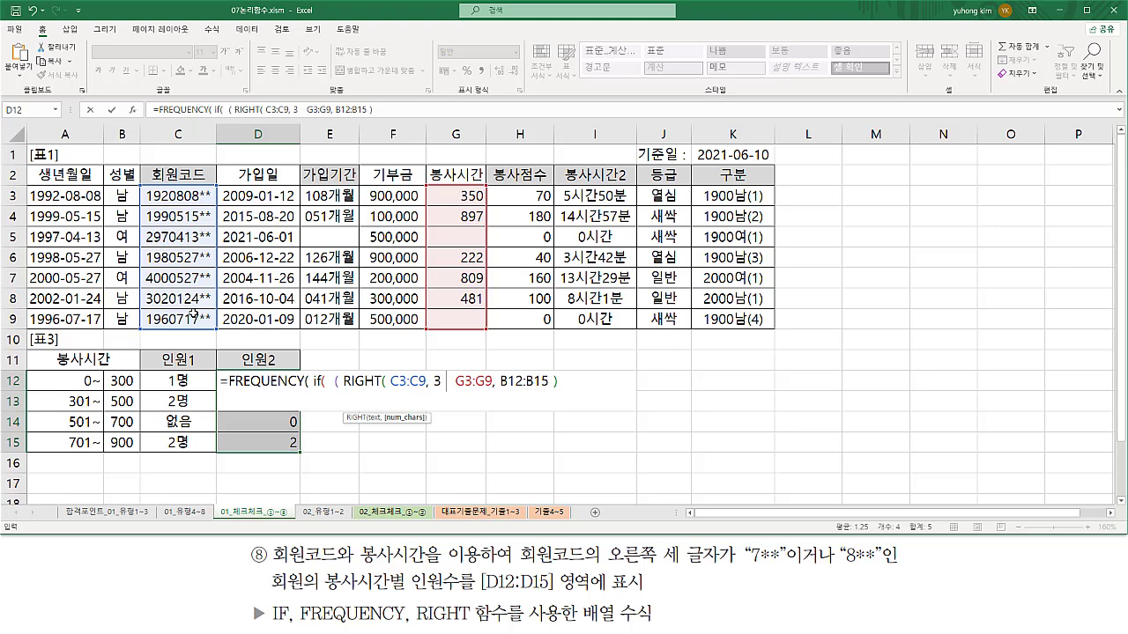
pyautogui.write(' )  ')
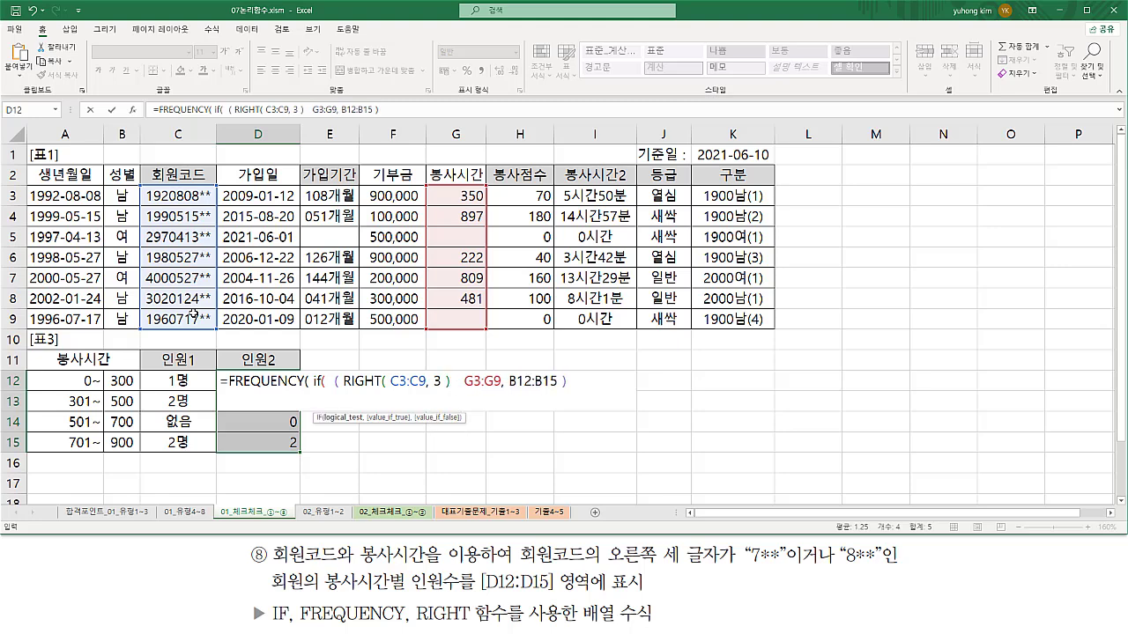
pyautogui.write('=')
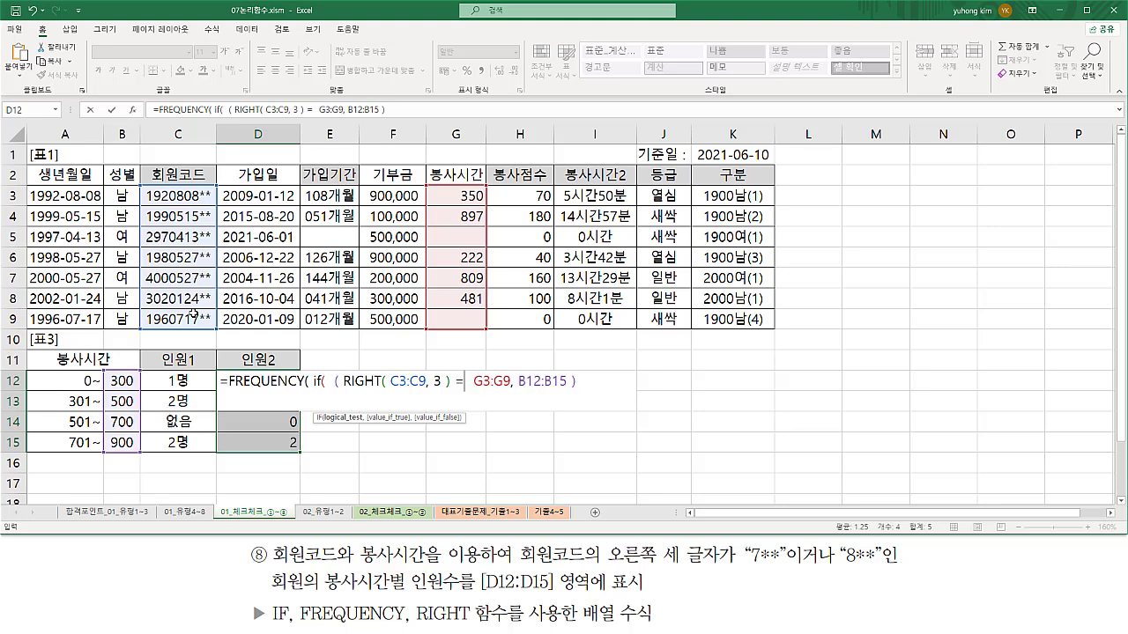
pyautogui.write(' " ')
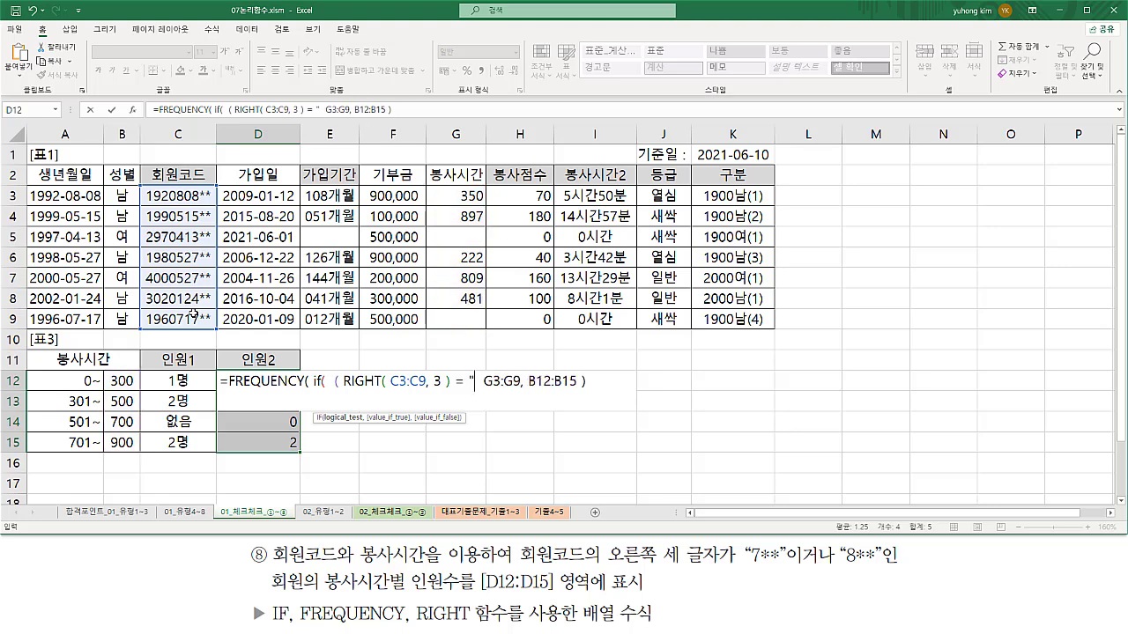
pyautogui.write('7**')
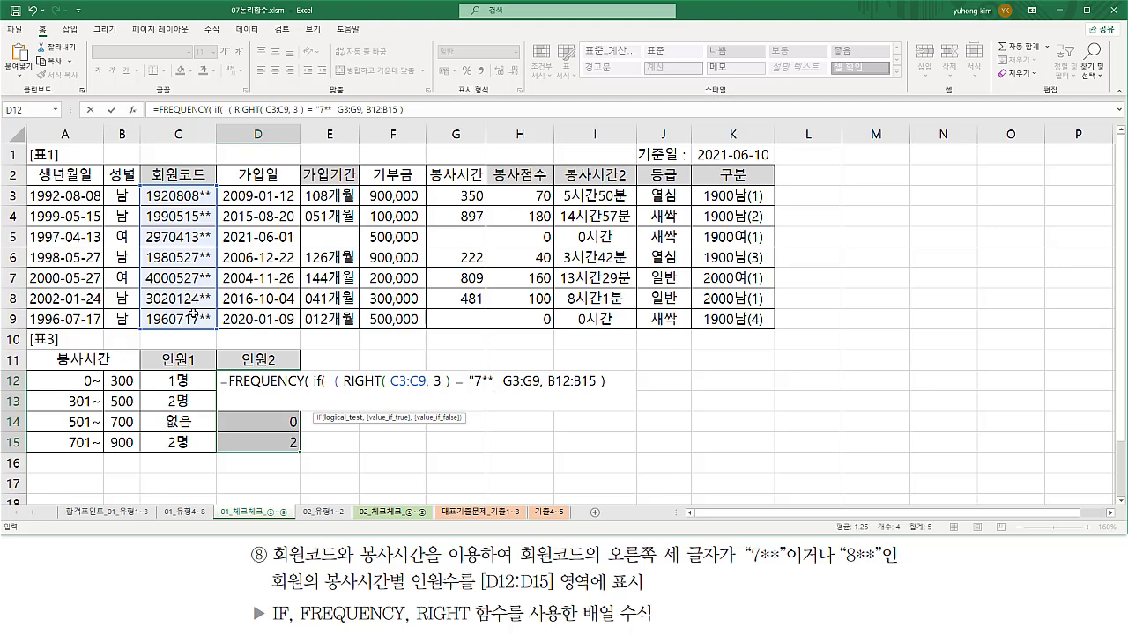
pyautogui.write('"')
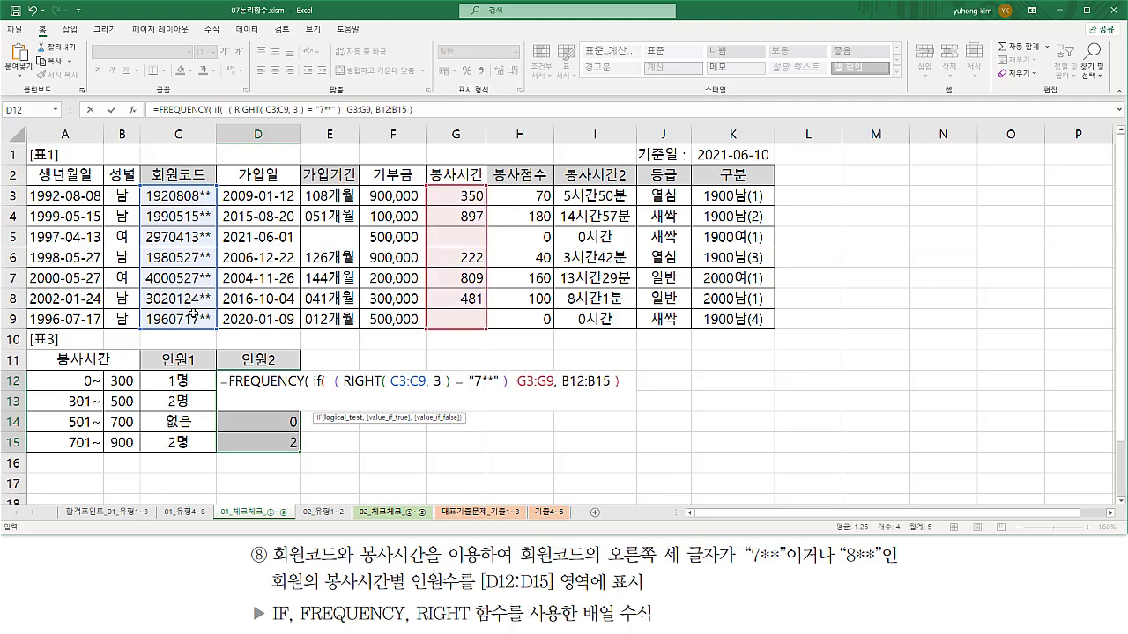
# - Duplicate the parenthesised condition ( RIGHT( C3:C9, 3 ) = "7**" ) directly after the original, before G3:G9
pyautogui.moveTo(335, 380); pyautogui.dragTo(508, 385)
pyautogui.hotkey('ctrl', 'c')
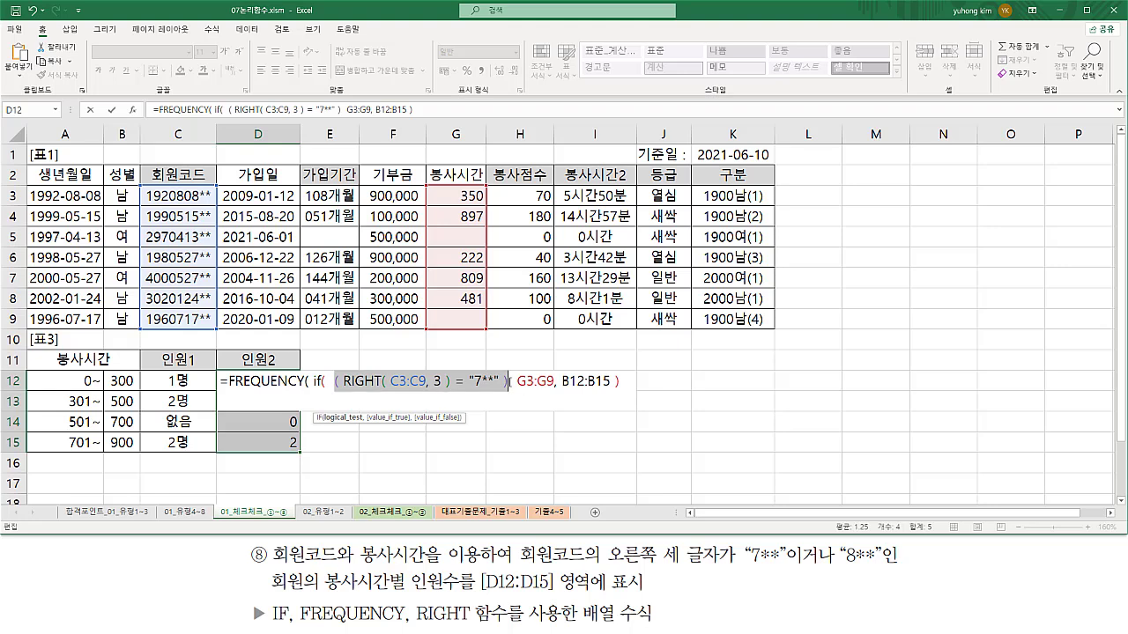
pyautogui.click(512, 382)
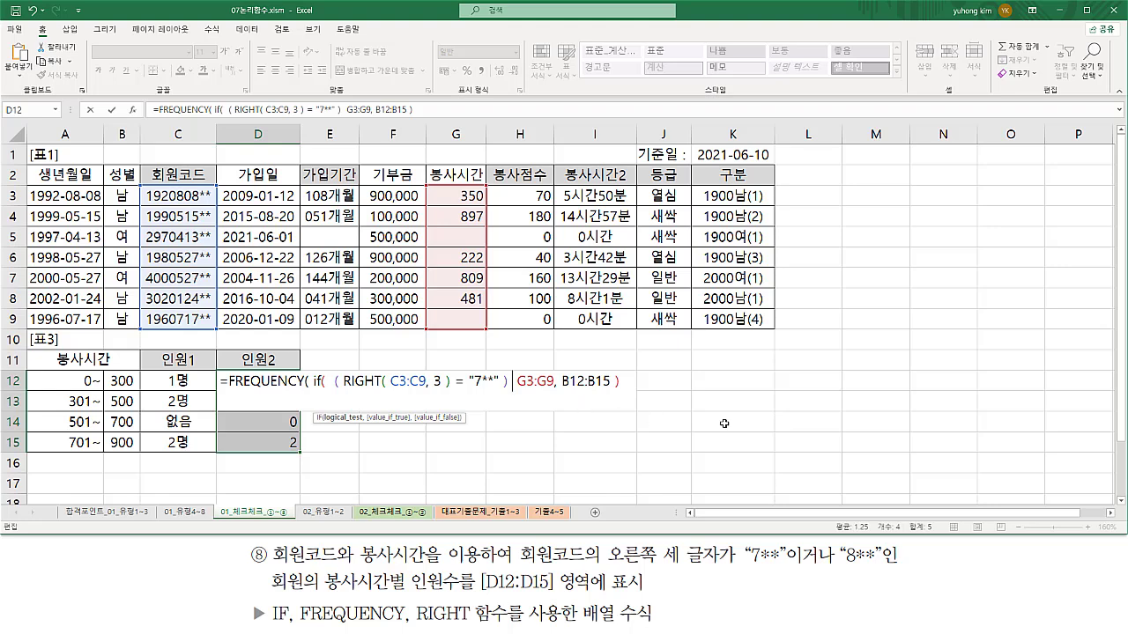
pyautogui.hotkey('ctrl', 'v')
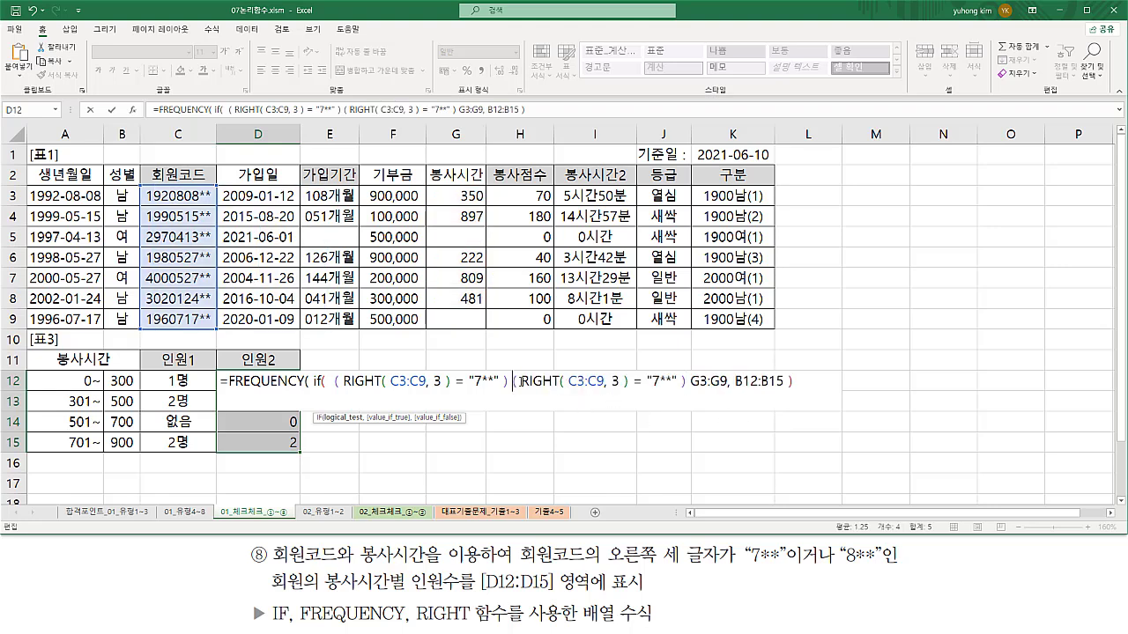
# - Change the duplicated RIGHT condition's comparison text to "8**" and join the two parenthesised conditions with + as an OR test
pyautogui.moveTo(516, 381); pyautogui.dragTo(661, 384)
pyautogui.write('8')
pyautogui.moveTo(740, 564)
pyautogui.mouseDown()
pyautogui.moveTo(841, 576)
pyautogui.moveTo(880, 564)
pyautogui.mouseUp()
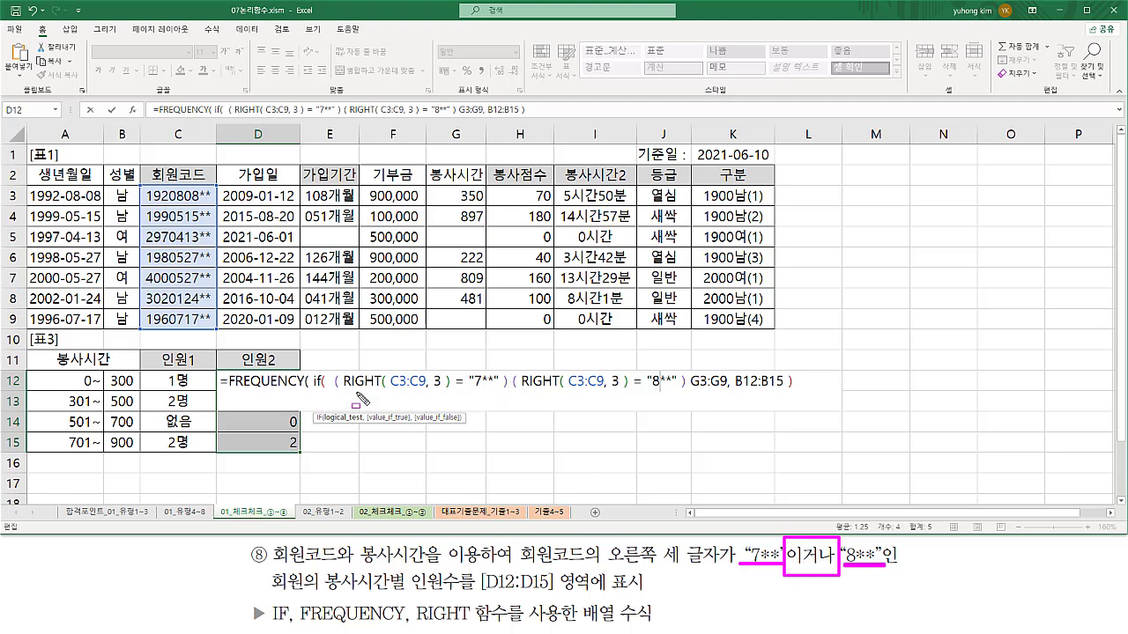
pyautogui.moveTo(333, 388); pyautogui.dragTo(689, 394)
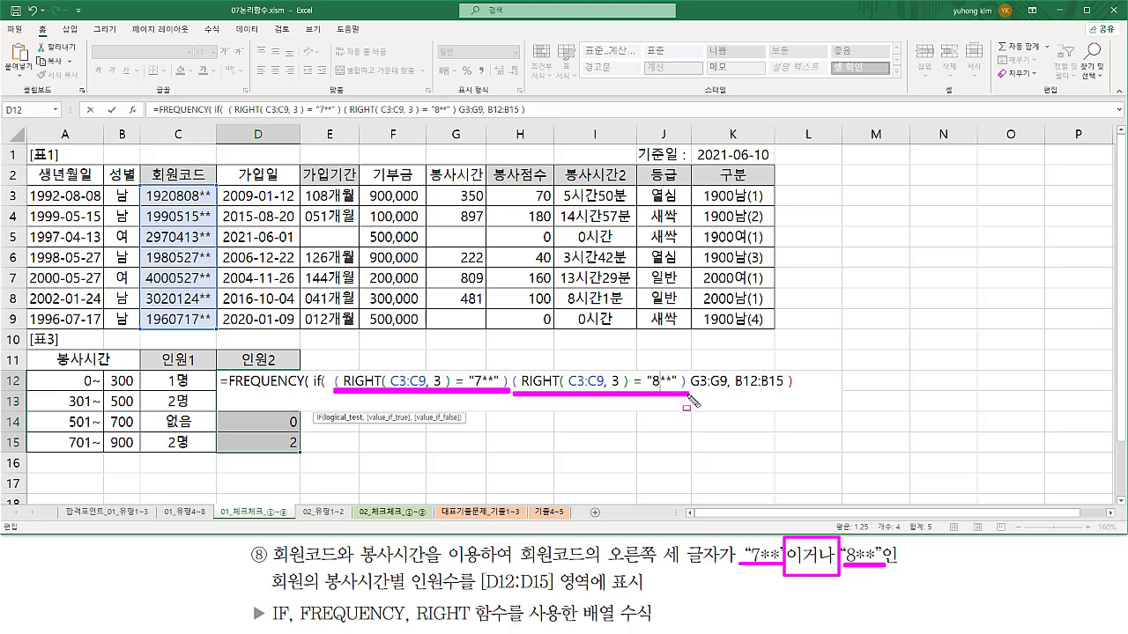
pyautogui.press('Escape')
pyautogui.click(511, 383)
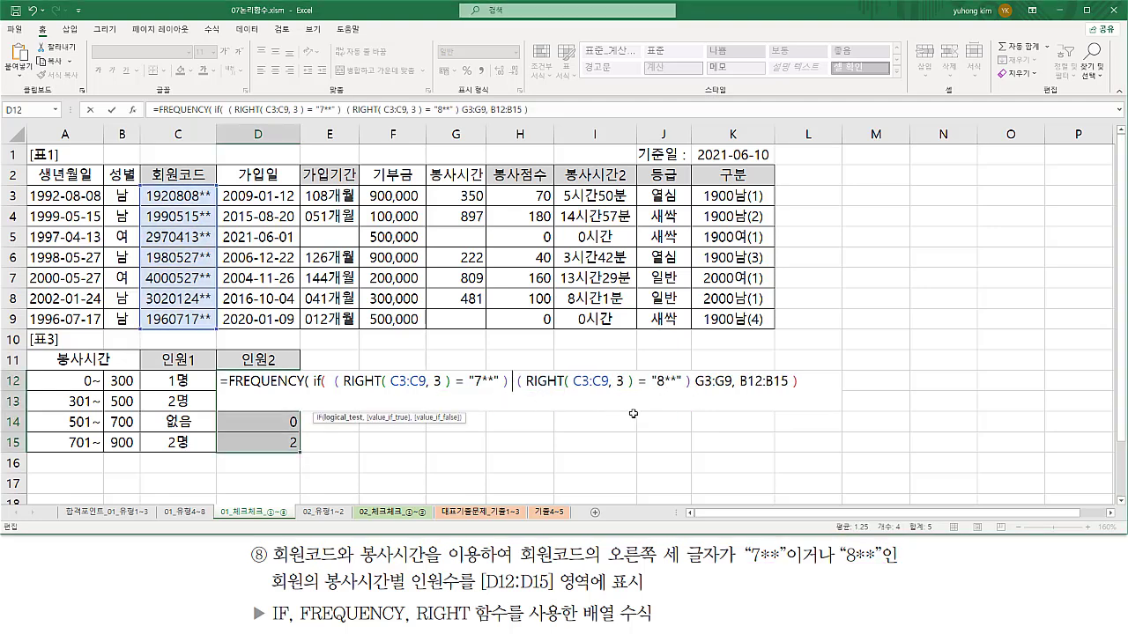
pyautogui.write('+')
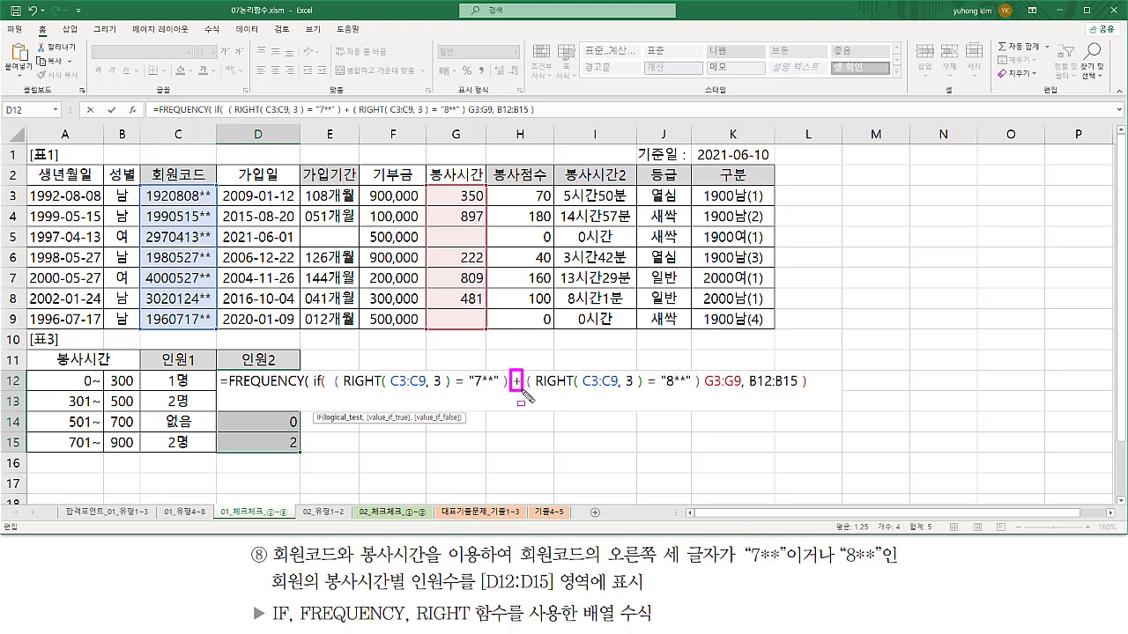
pyautogui.moveTo(783, 566); pyautogui.dragTo(828, 567)
pyautogui.press('Escape')
# - Make G3:G9 the IF's true value with a separating comma, close the IF, and enter the formula in D12:D15 as an array formula
pyautogui.click(703, 381)
pyautogui.write(',')
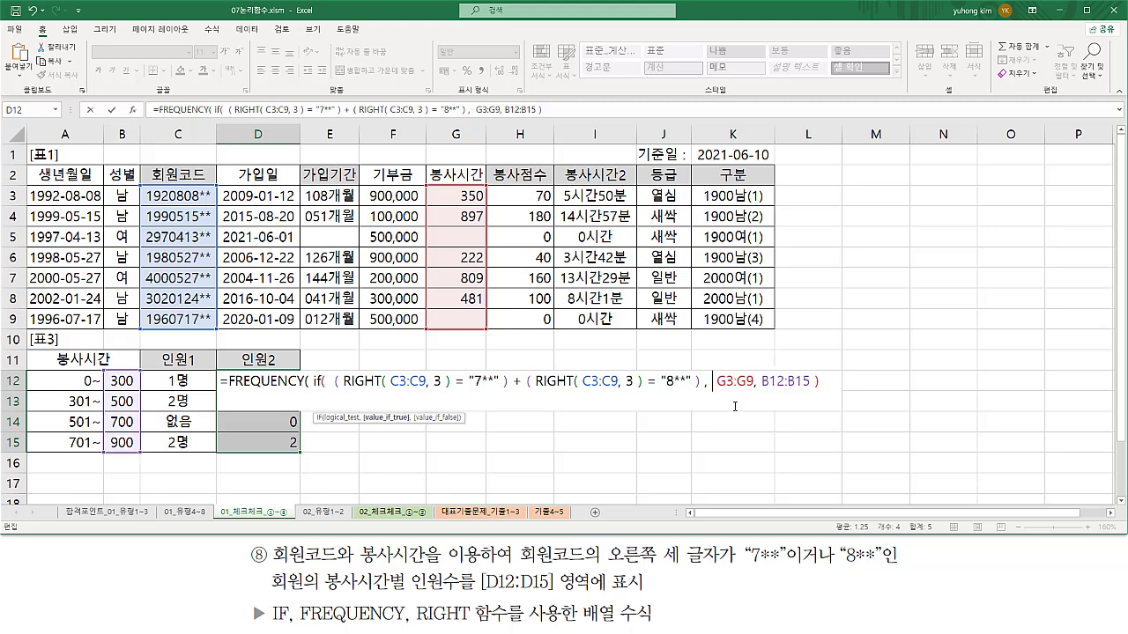
pyautogui.moveTo(333, 389)
pyautogui.mouseDown()
pyautogui.moveTo(674, 388)
pyautogui.moveTo(704, 374)
pyautogui.moveTo(753, 388)
pyautogui.mouseUp()
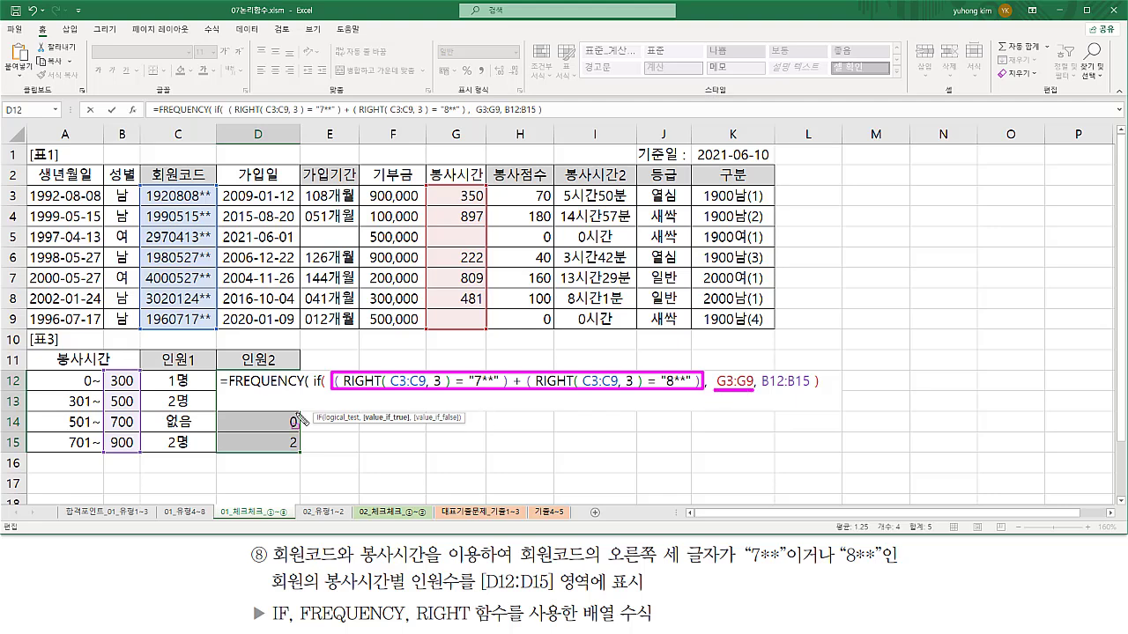
pyautogui.moveTo(107, 371); pyautogui.dragTo(138, 453)
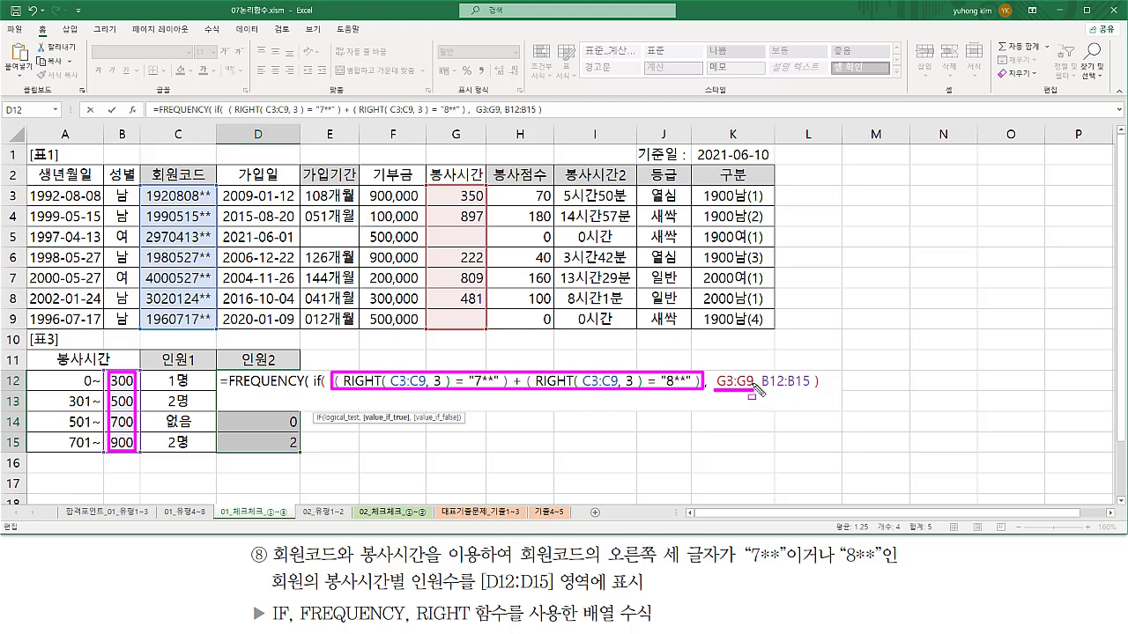
pyautogui.press('Escape')
pyautogui.click(754, 380)
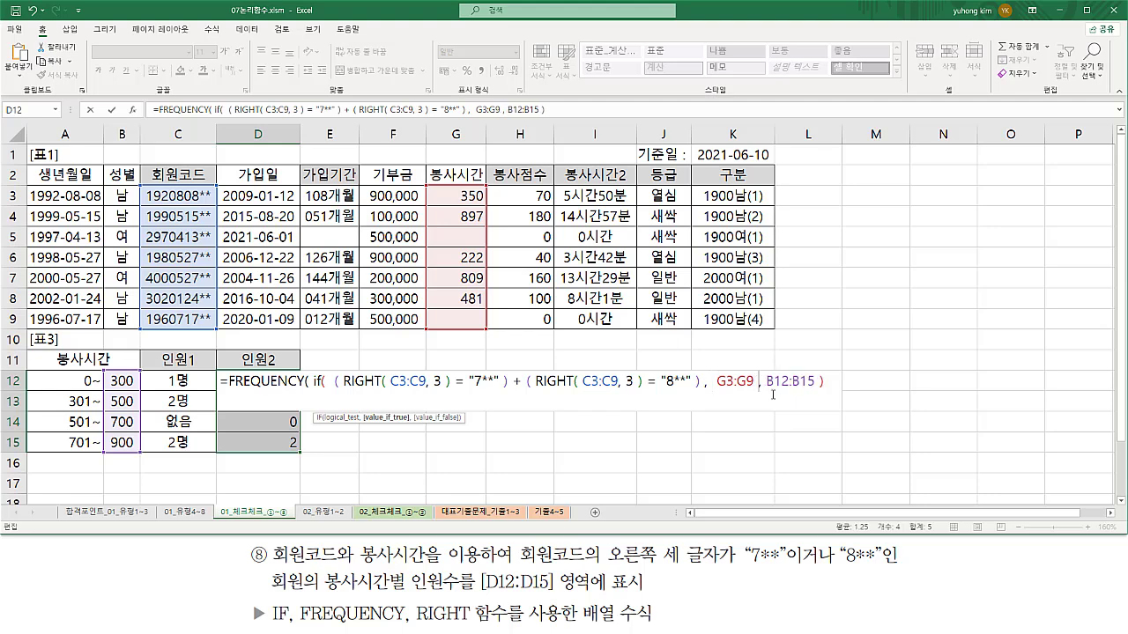
pyautogui.write(')')
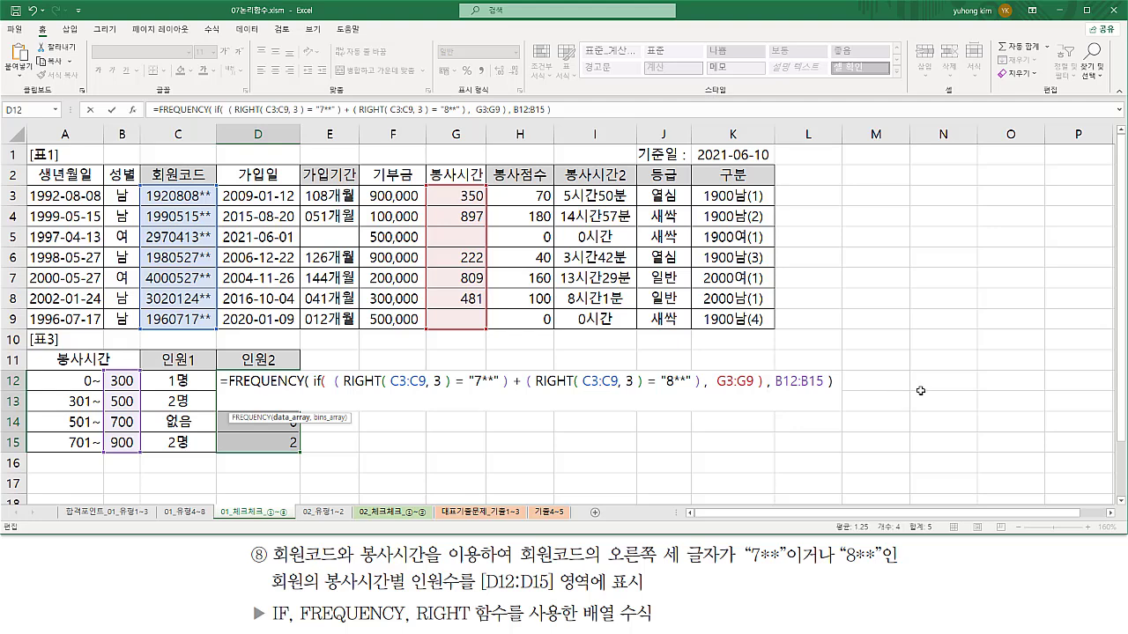
pyautogui.hotkey('ctrl', 'shift', 'Return')
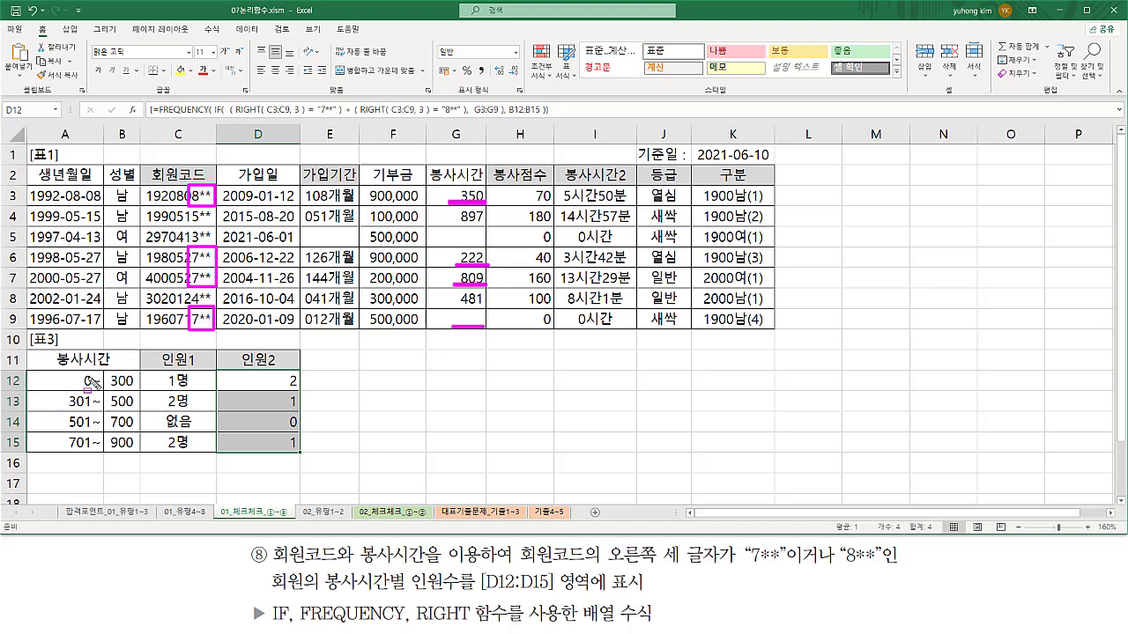
# - Check the D12:D15 counts against the 봉사시간 values of members whose 회원코드 ends in "7**" or "8**"
pyautogui.moveTo(69, 373); pyautogui.dragTo(135, 388)
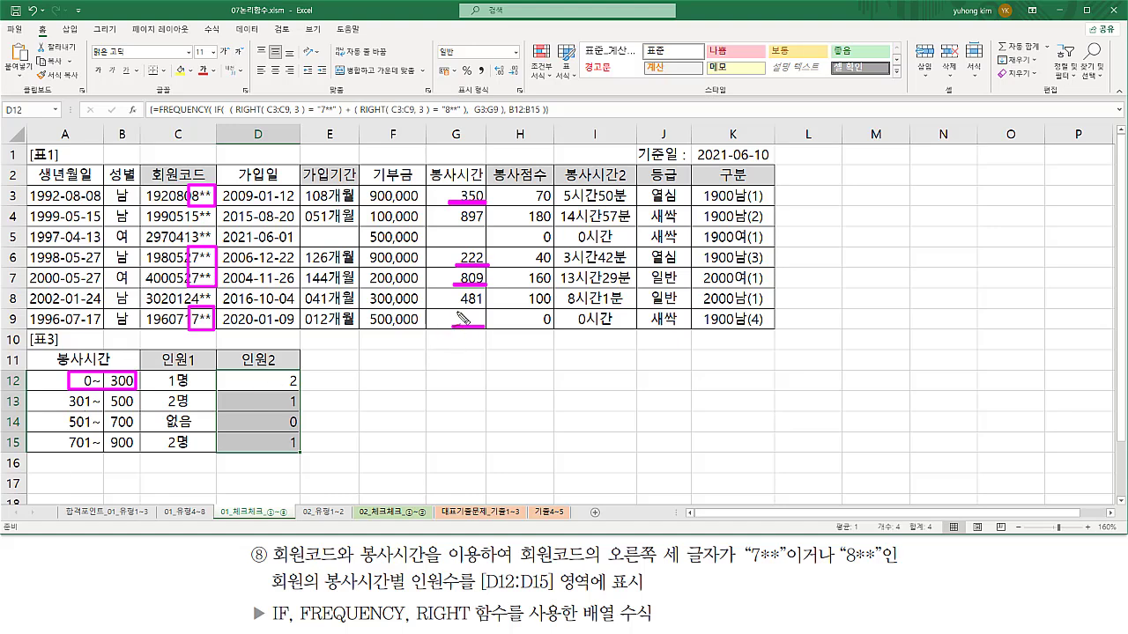
pyautogui.moveTo(456, 313); pyautogui.dragTo(469, 312)
pyautogui.moveTo(473, 259); pyautogui.dragTo(472, 247)
pyautogui.moveTo(280, 388); pyautogui.dragTo(288, 381)
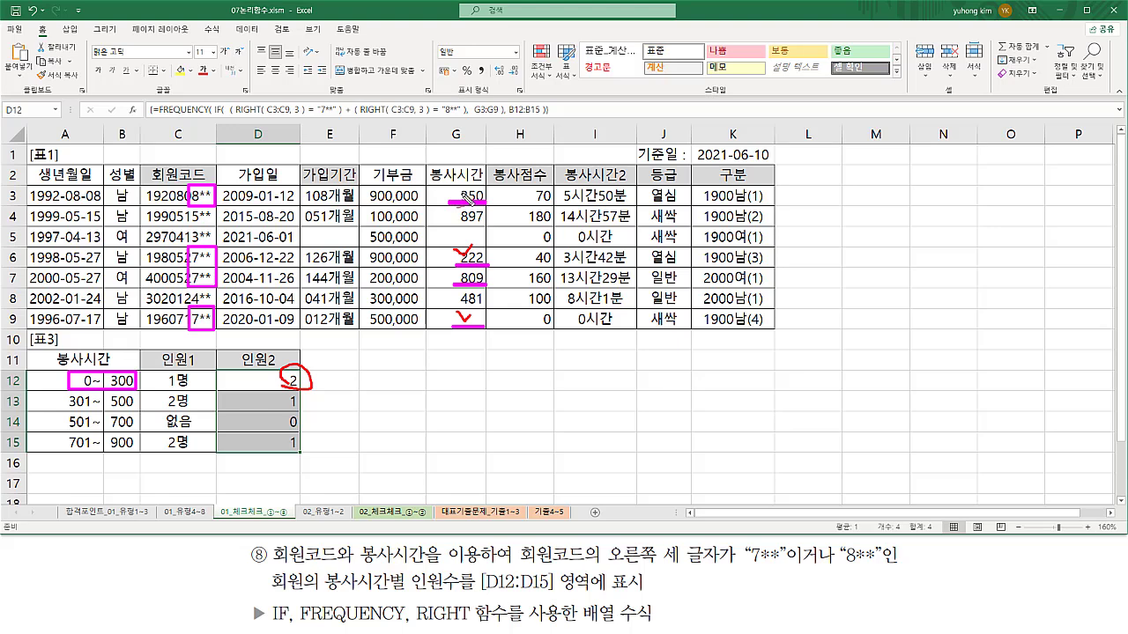
pyautogui.moveTo(459, 197); pyautogui.dragTo(467, 185)
pyautogui.moveTo(294, 390)
pyautogui.mouseDown()
pyautogui.moveTo(282, 407)
pyautogui.moveTo(297, 393)
pyautogui.mouseUp()
pyautogui.moveTo(450, 282); pyautogui.dragTo(463, 278)
pyautogui.moveTo(66, 451); pyautogui.dragTo(138, 449)
pyautogui.moveTo(298, 454)
pyautogui.mouseDown()
pyautogui.moveTo(285, 451)
pyautogui.moveTo(300, 441)
pyautogui.moveTo(298, 456)
pyautogui.mouseUp()
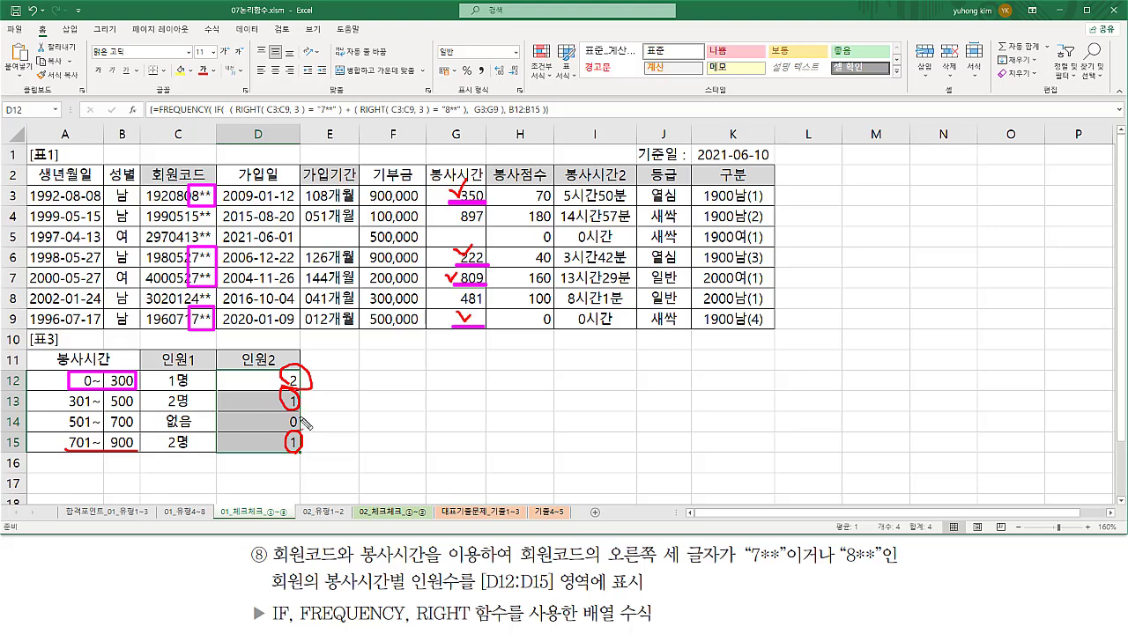
pyautogui.moveTo(301, 419); pyautogui.dragTo(314, 409)
pyautogui.press('Escape')
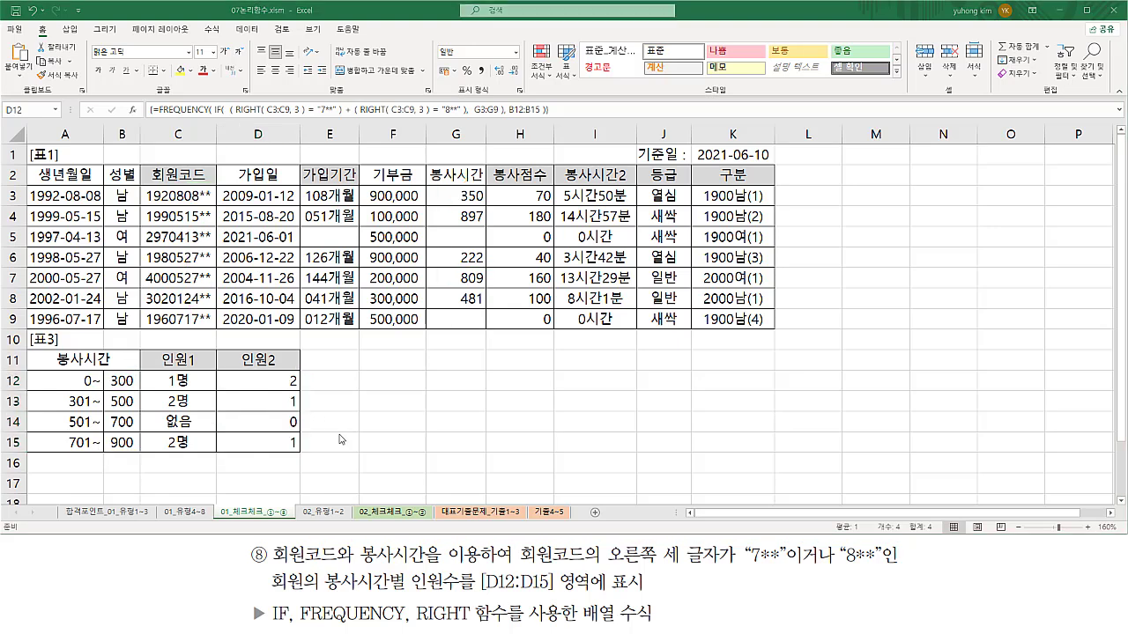
# - Write the formula as plain text in F12: =FREQUENCY( IF( ( RIGHT( C3:C9, 3 ) = "7**" ) + ( RIGHT( C3:C9, 3 ) = "8**" ), G3:G9 ), B12:B15 )
pyautogui.click(382, 379)
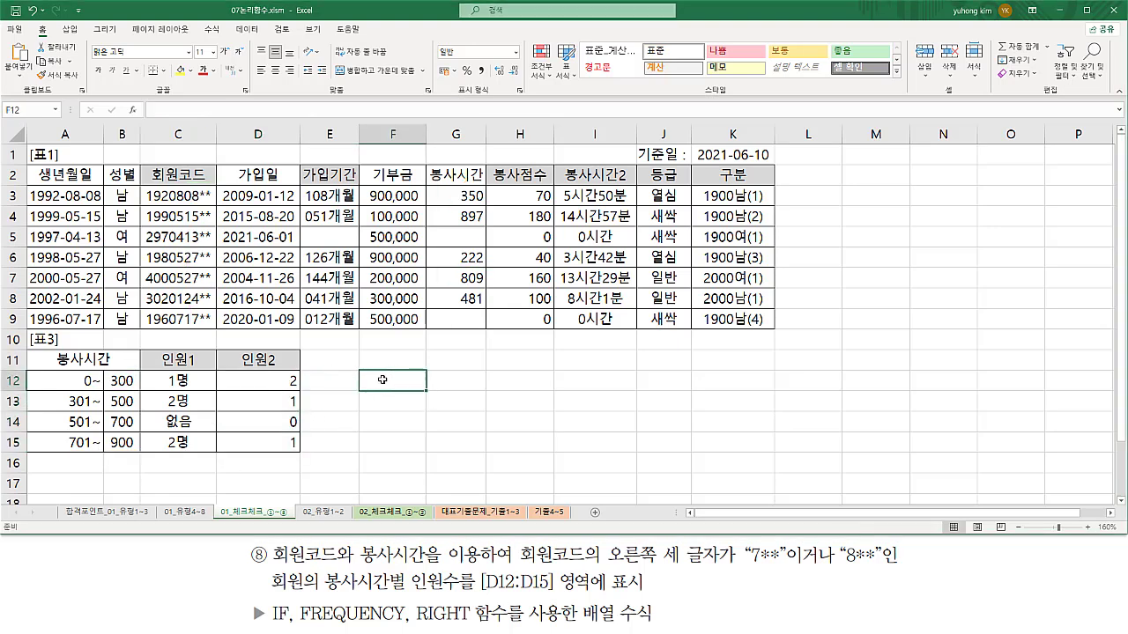
pyautogui.write('=FREQUENCY( IF(  ( RIGHT( C3:C9, 3 ) = "7**" ) + ( RIGHT( C3:C9, 3 ) = "8**" ),  G3:G9 ), B12:B15 )')
pyautogui.press('Return')
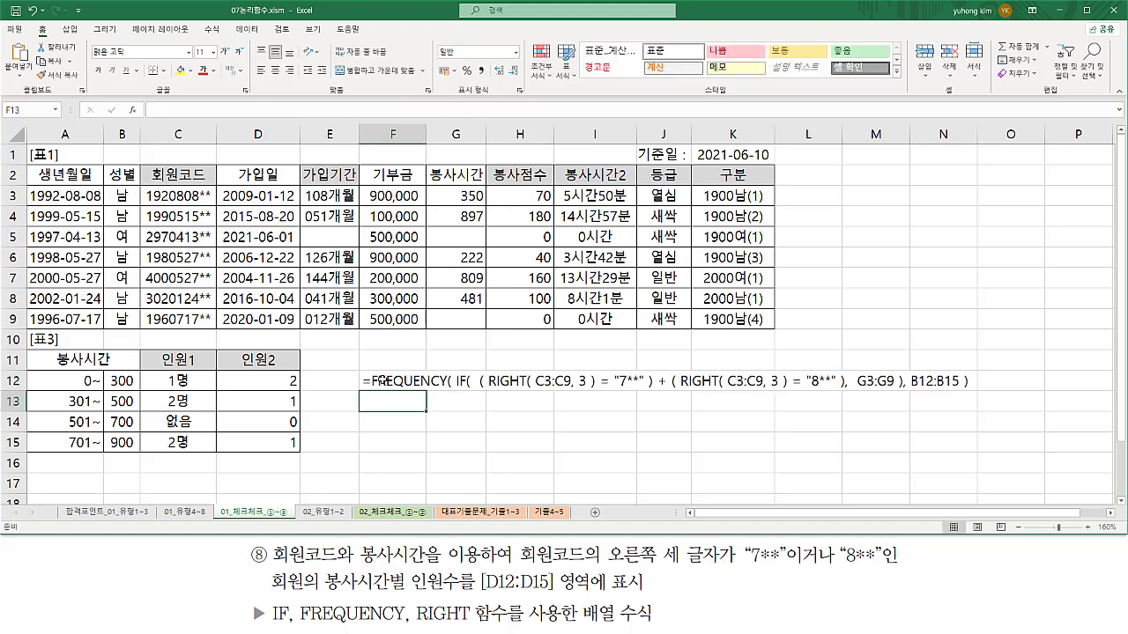
pyautogui.press('Down')
pyautogui.press('Left')
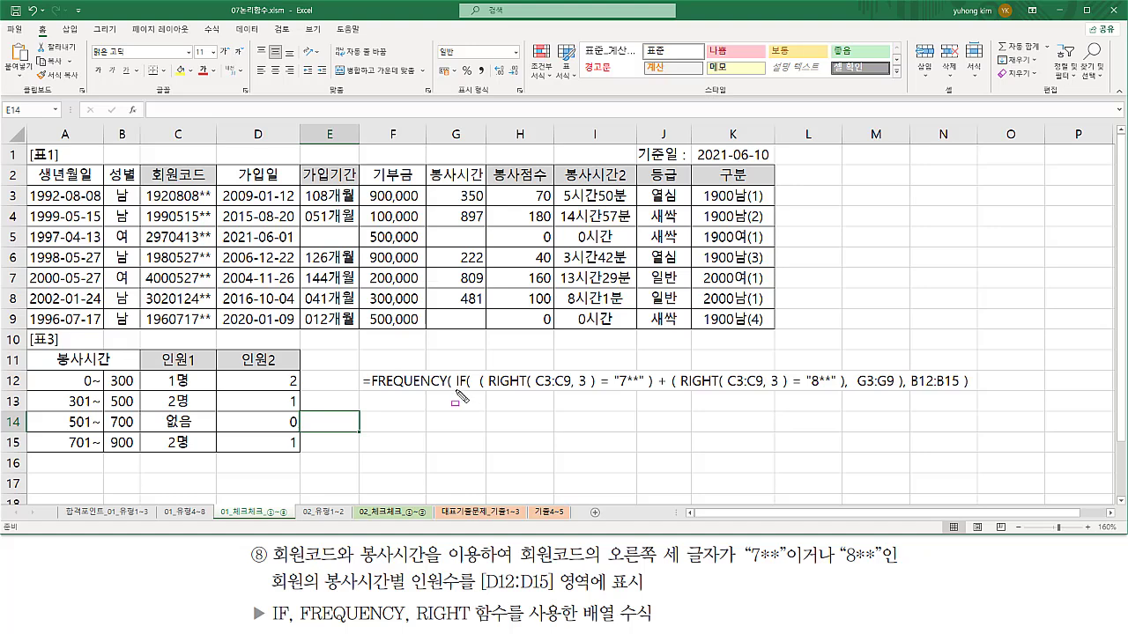
# - Review the F12 formula's FREQUENCY arguments and its two OR-joined RIGHT conditions against the wording of task ⑧
pyautogui.moveTo(454, 390)
pyautogui.mouseDown()
pyautogui.moveTo(732, 406)
pyautogui.moveTo(964, 393)
pyautogui.mouseUp()
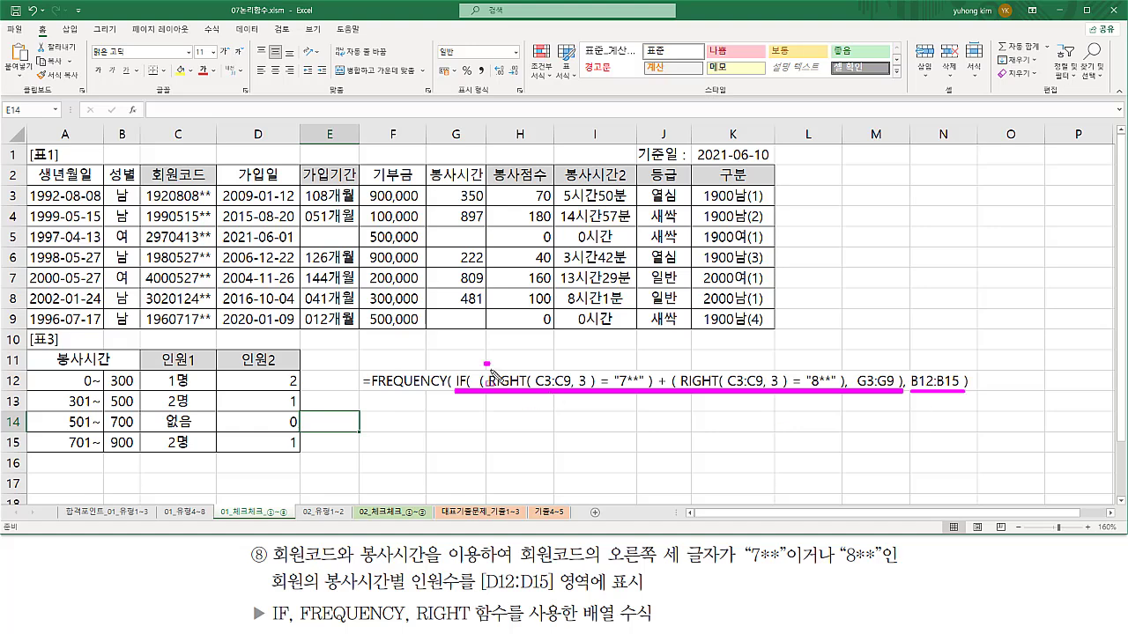
pyautogui.moveTo(484, 362)
pyautogui.mouseDown()
pyautogui.moveTo(653, 391)
pyautogui.moveTo(960, 394)
pyautogui.mouseUp()
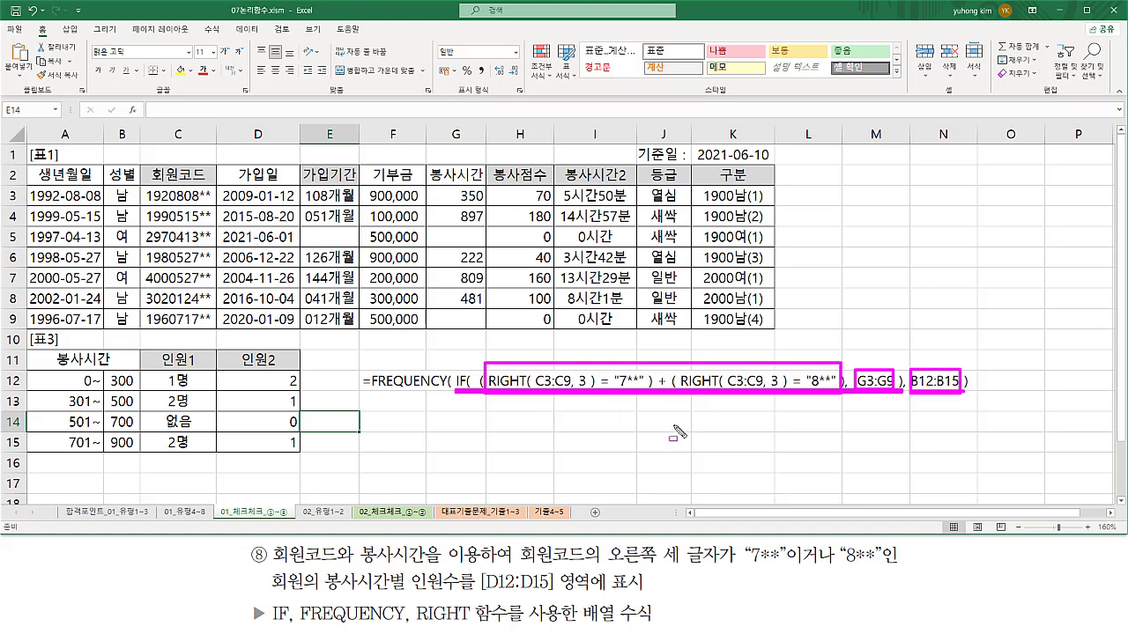
pyautogui.press('Escape')
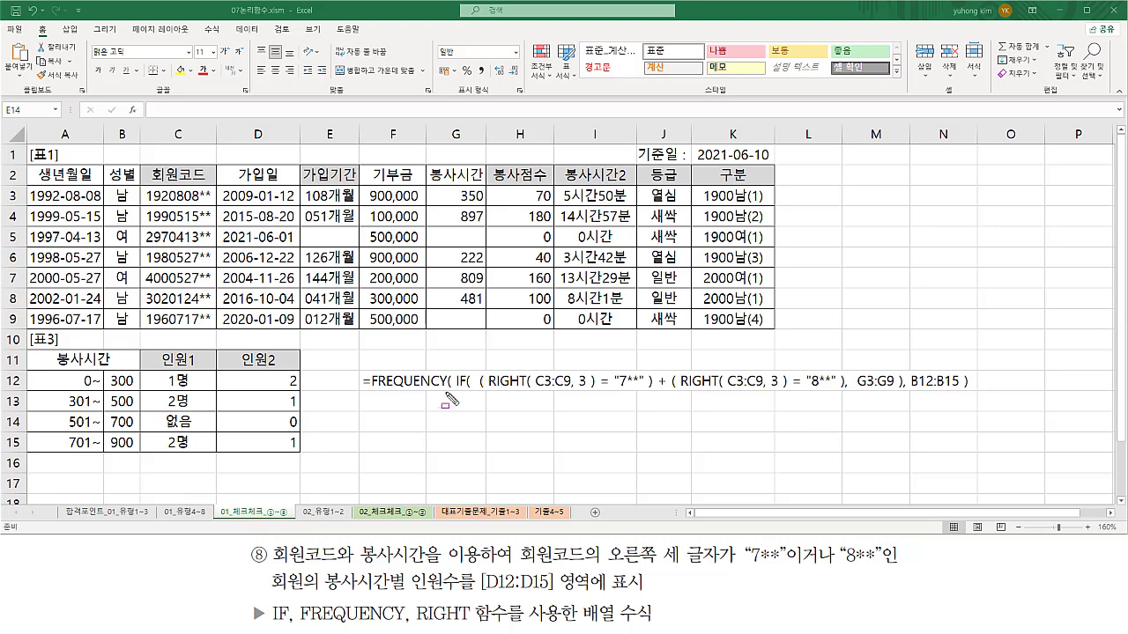
pyautogui.moveTo(476, 393); pyautogui.dragTo(847, 395)
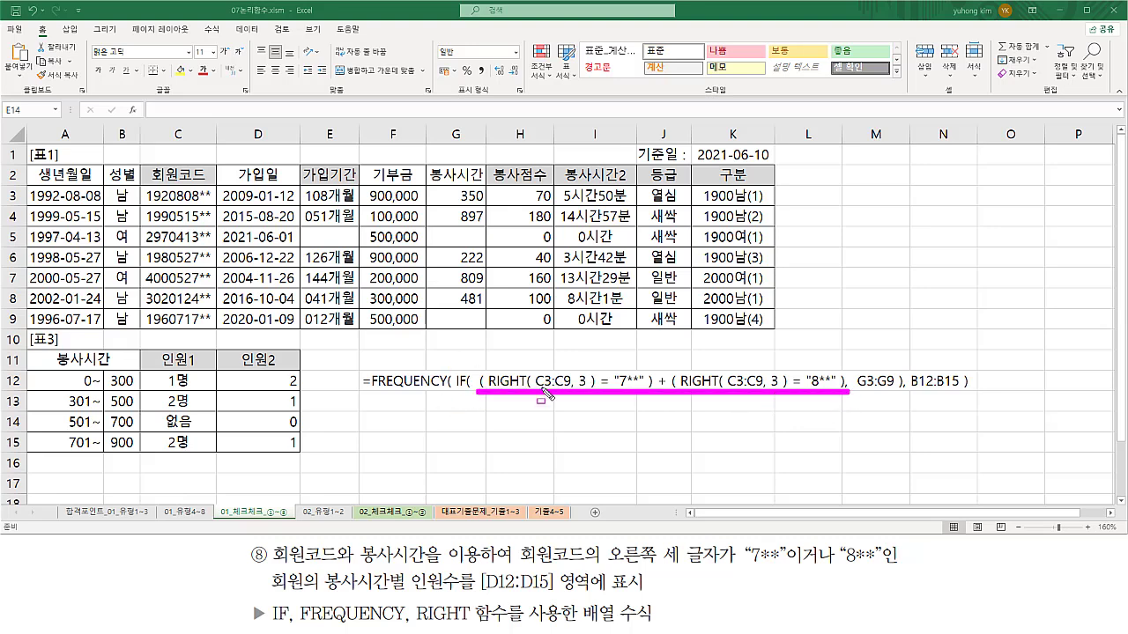
pyautogui.moveTo(481, 387)
pyautogui.mouseDown()
pyautogui.moveTo(509, 361)
pyautogui.moveTo(652, 390)
pyautogui.moveTo(669, 362)
pyautogui.moveTo(783, 393)
pyautogui.moveTo(848, 395)
pyautogui.mouseUp()
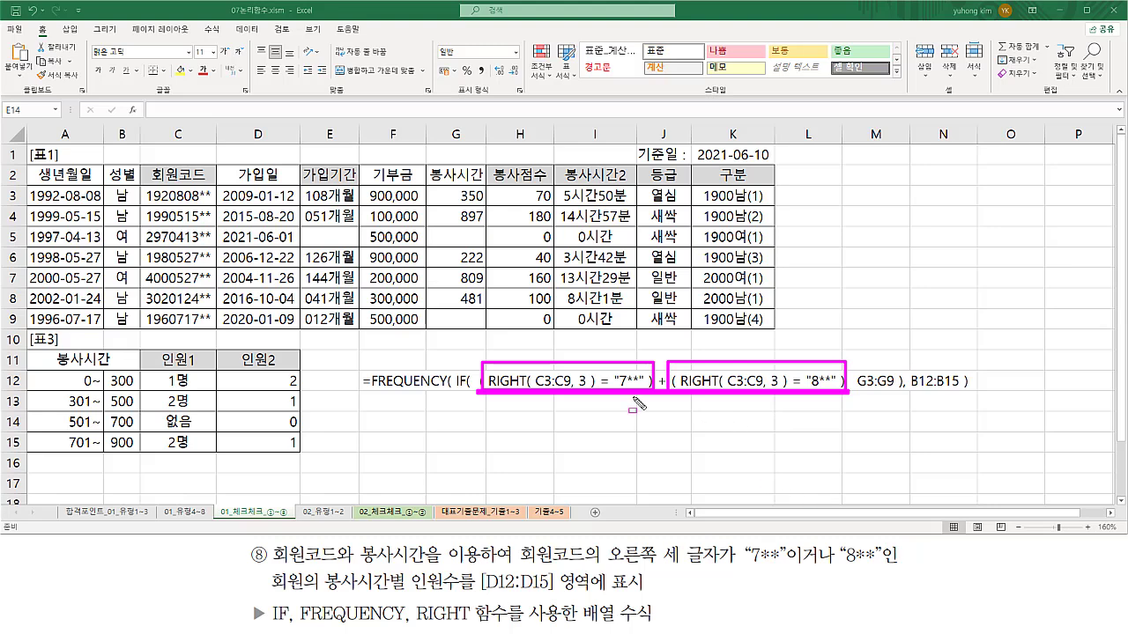
pyautogui.moveTo(786, 568); pyautogui.dragTo(836, 569)
pyautogui.press('Escape')
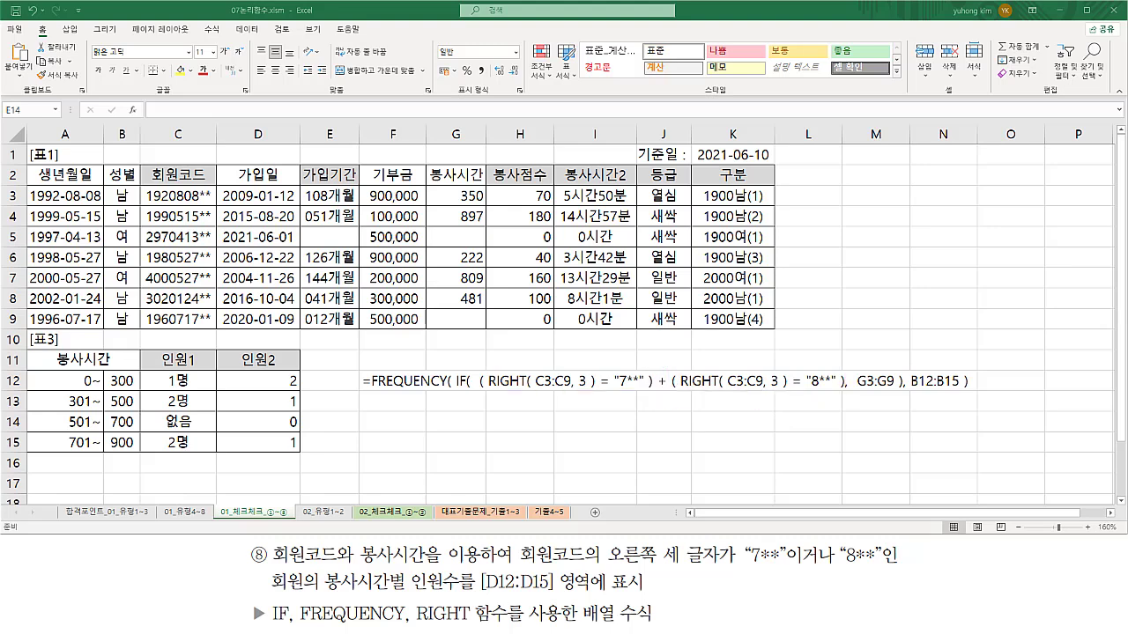